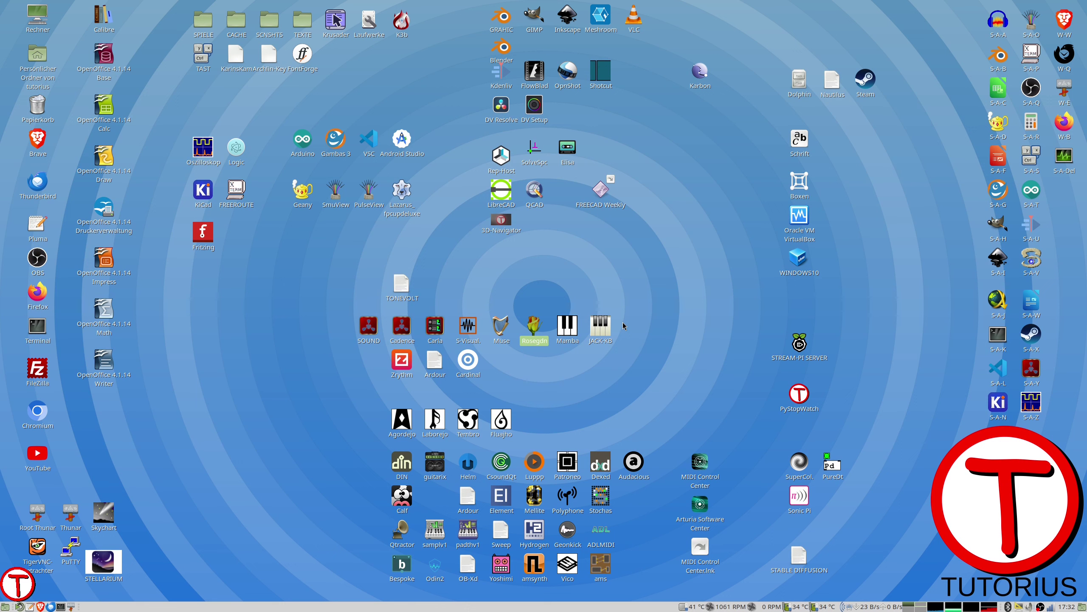
- Launch FreeCAD 0.21 from the BlenderStarter launcher list
key("super+alt+b")
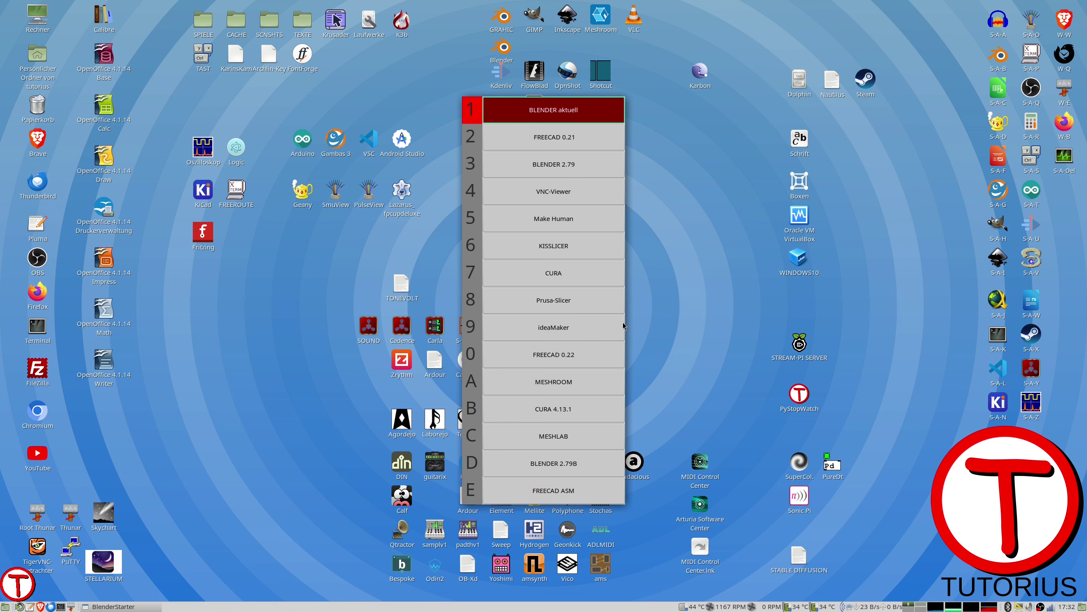
key("Escape")
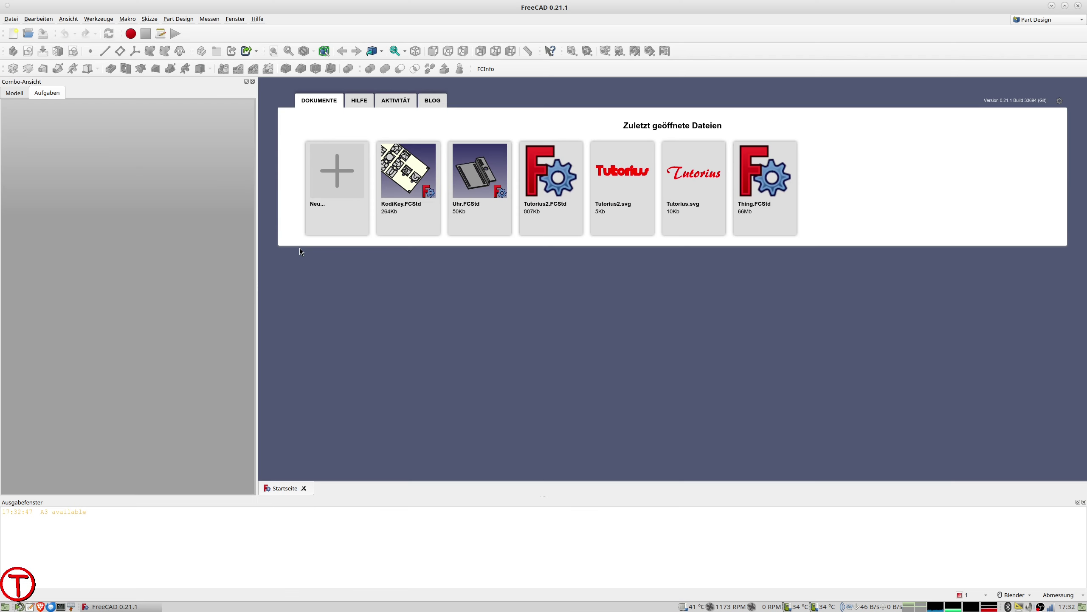
- Close the start page and create a new empty document
left_click(304, 488)
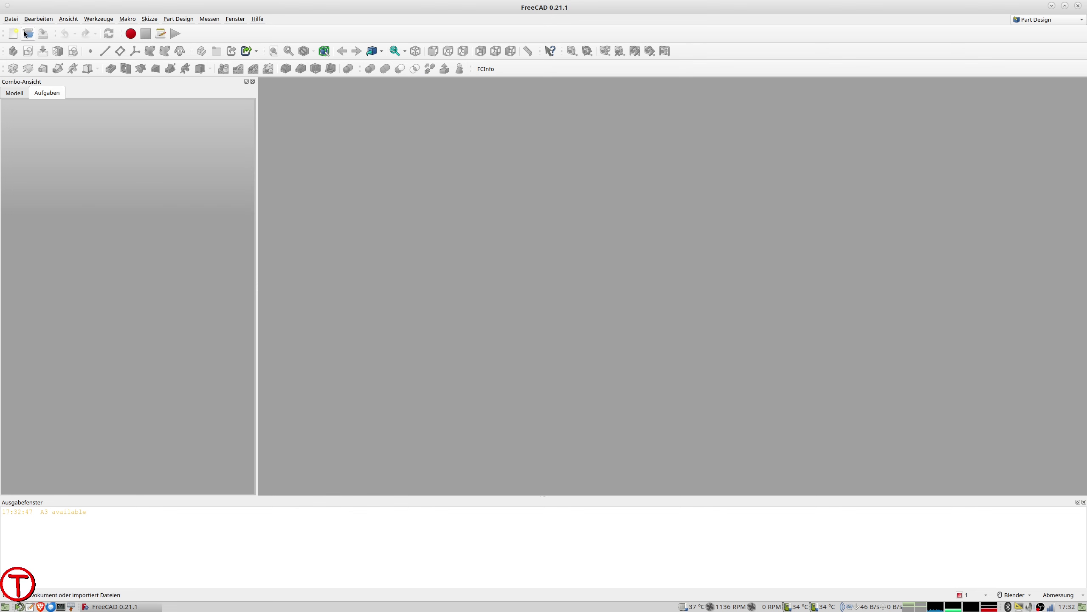
left_click(11, 19)
left_click(20, 30)
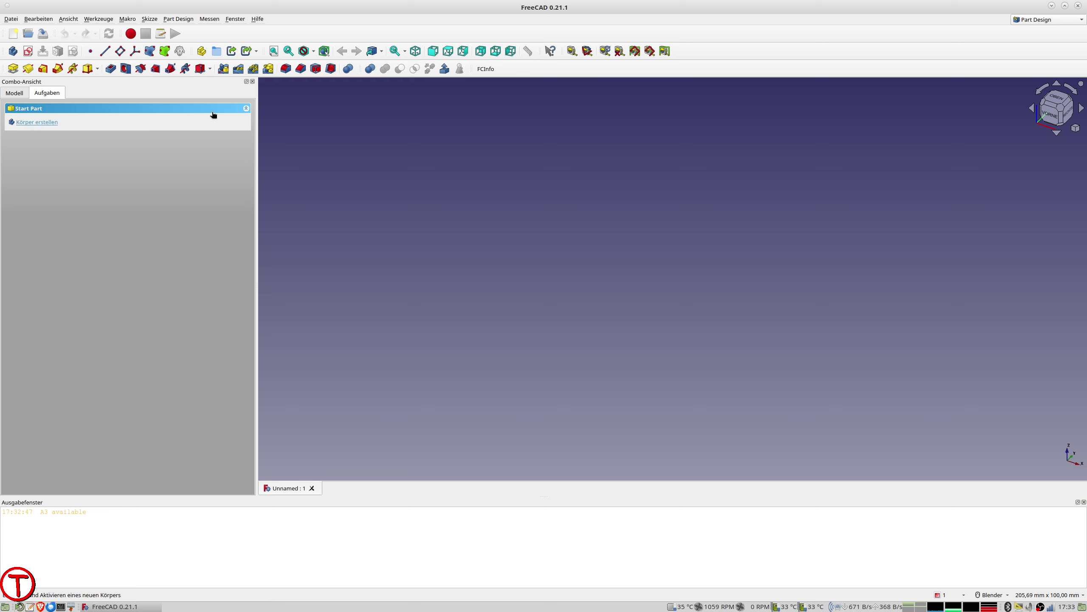
- Add an empty body to the new Unnamed document in Part Design
left_click(14, 19)
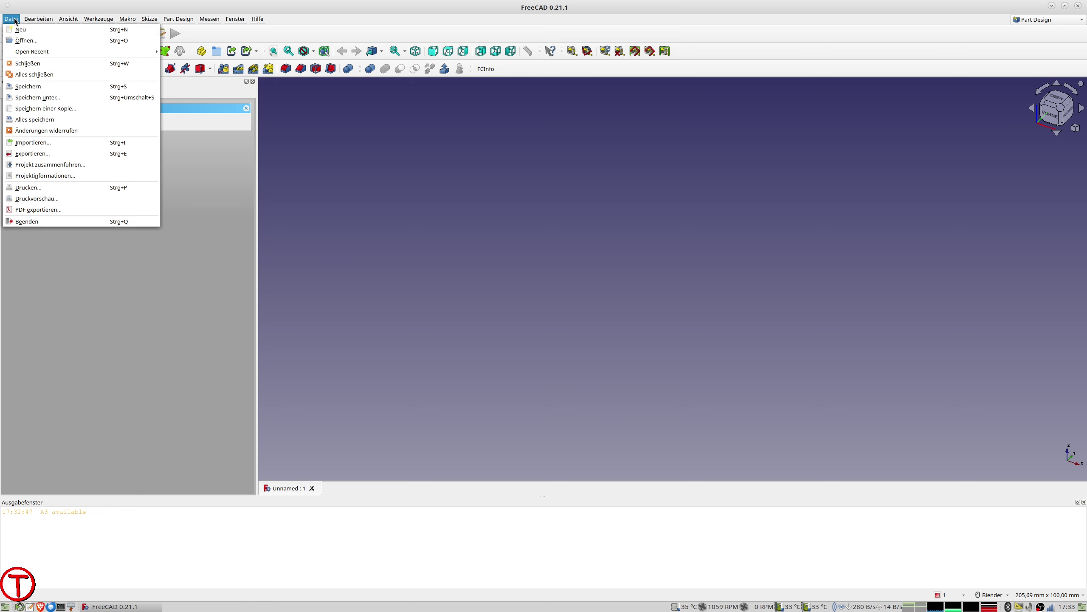
left_click(207, 212)
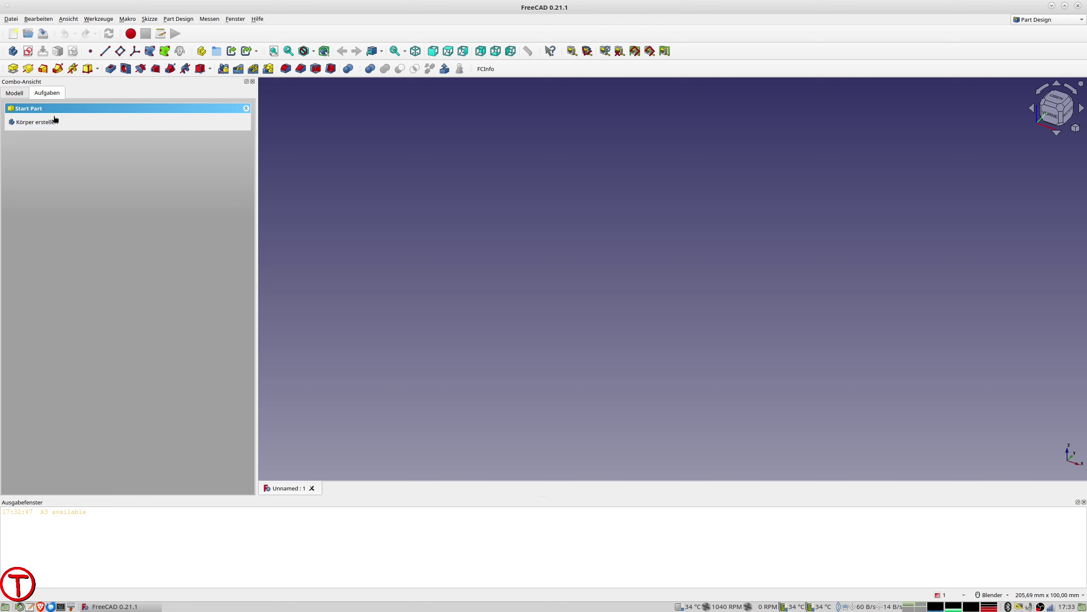
left_click(15, 93)
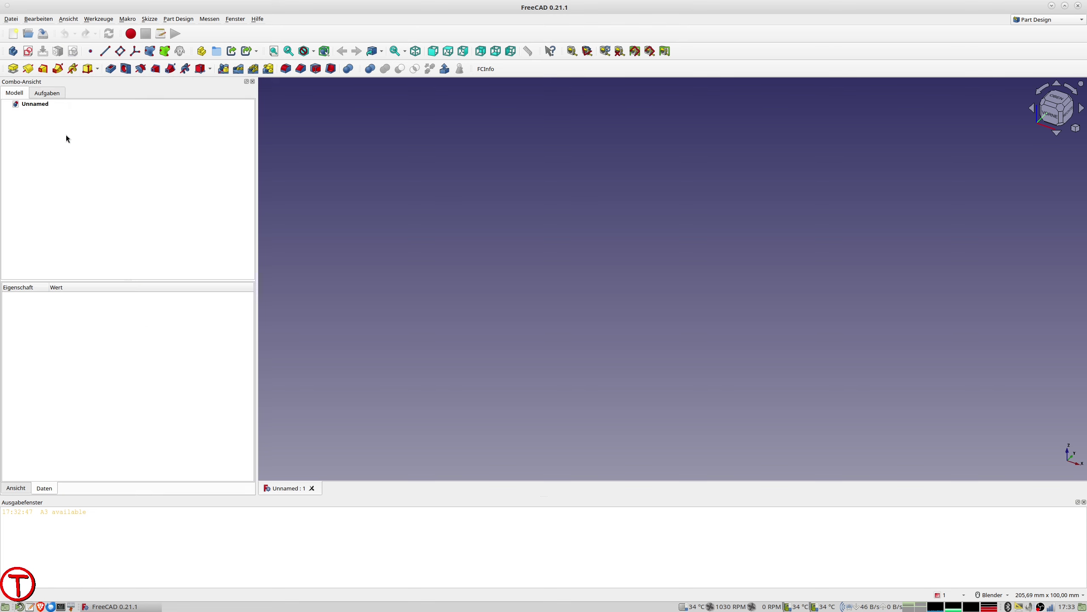
left_click(13, 51)
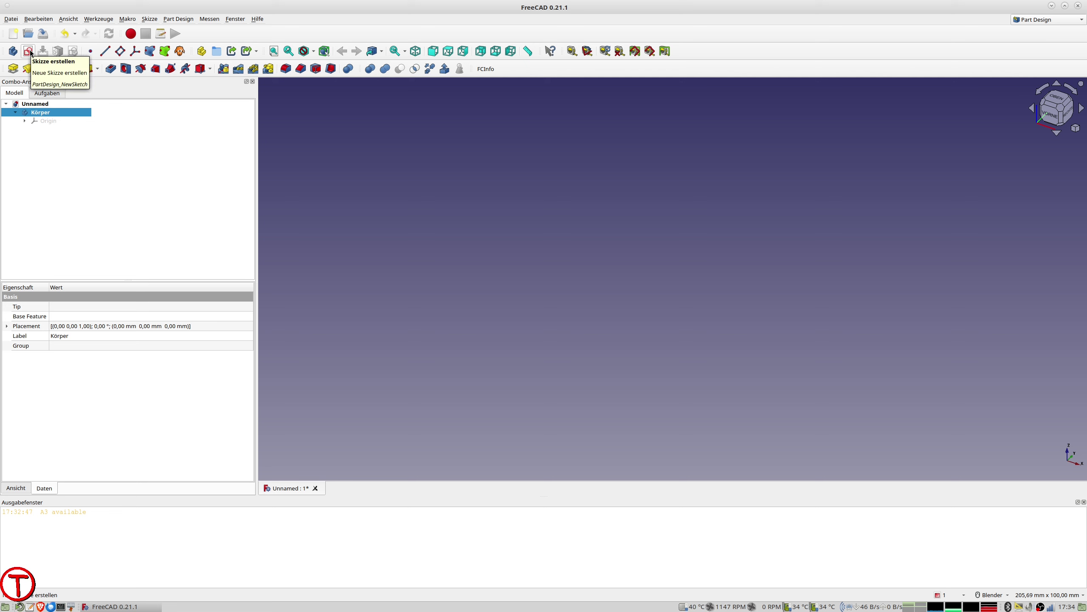
- Create a new sketch attached to the body's XY-plane
left_click(30, 51)
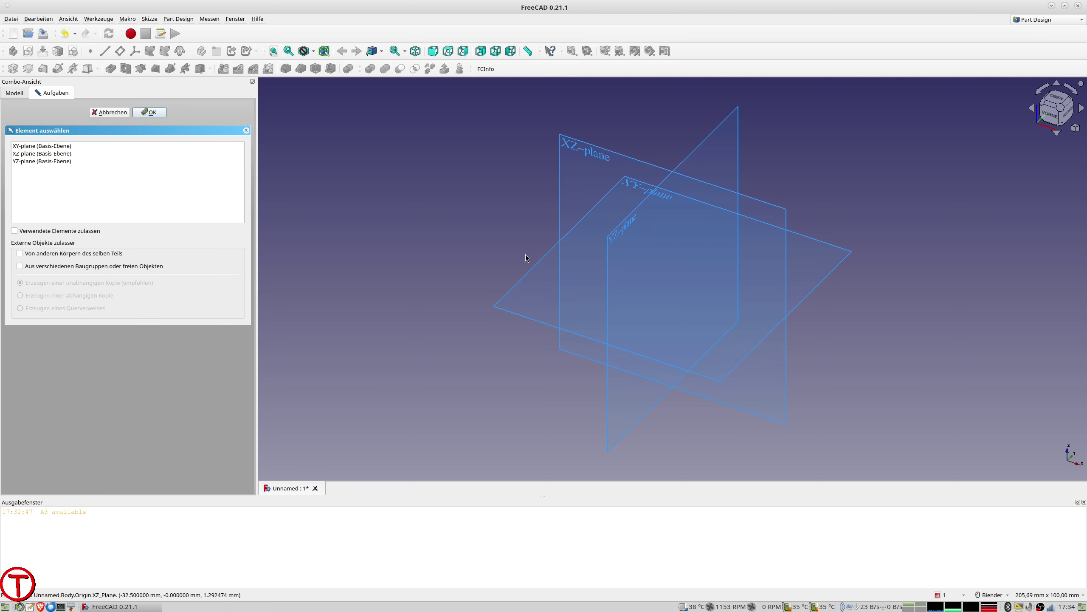
left_click(521, 280)
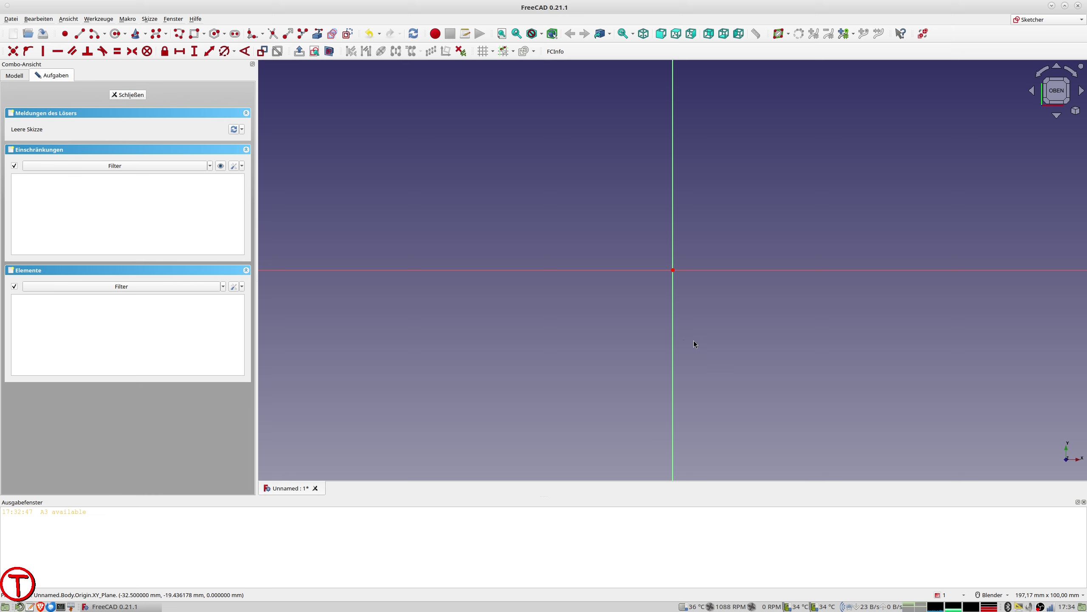
scroll(624, 299, "down", 1)
scroll(625, 299, "down", 1)
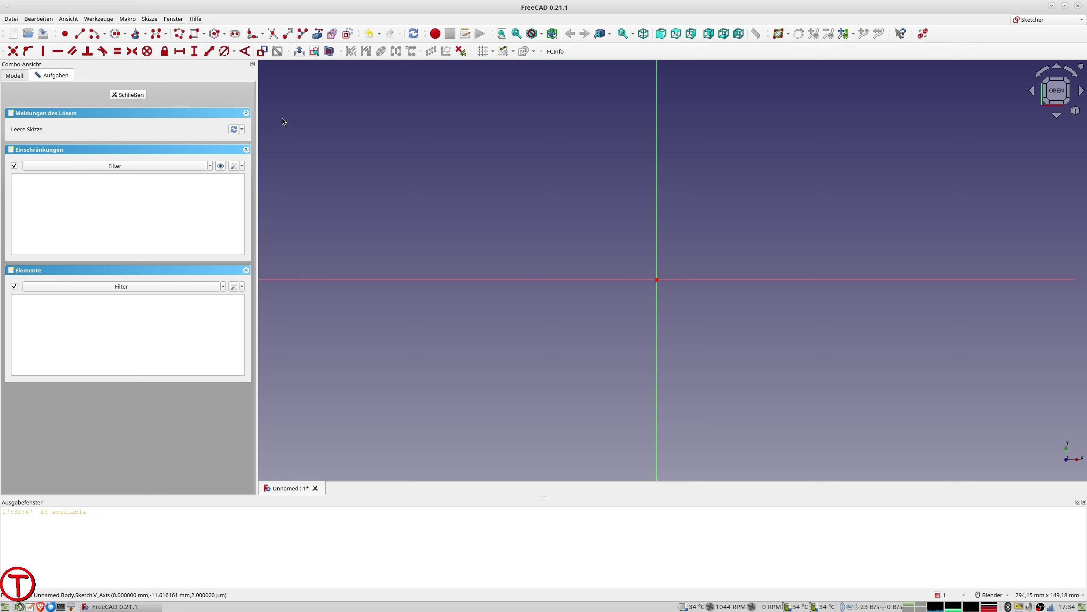
- Draw a rectangle and make its opposite corners symmetric about the sketch origin
left_click(194, 37)
left_click(570, 155)
left_click(739, 409)
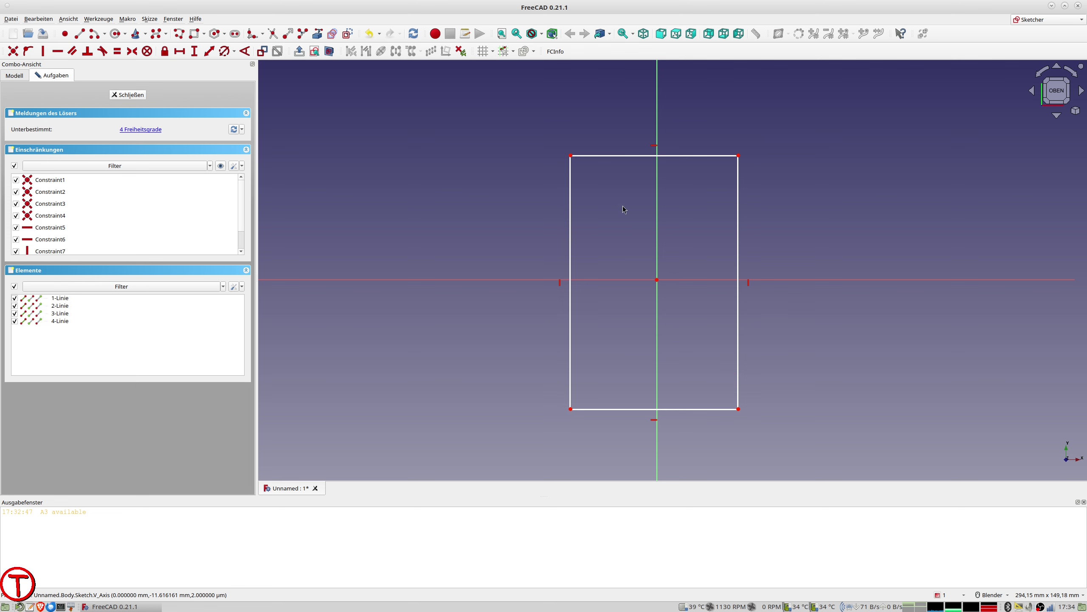
left_click(572, 156)
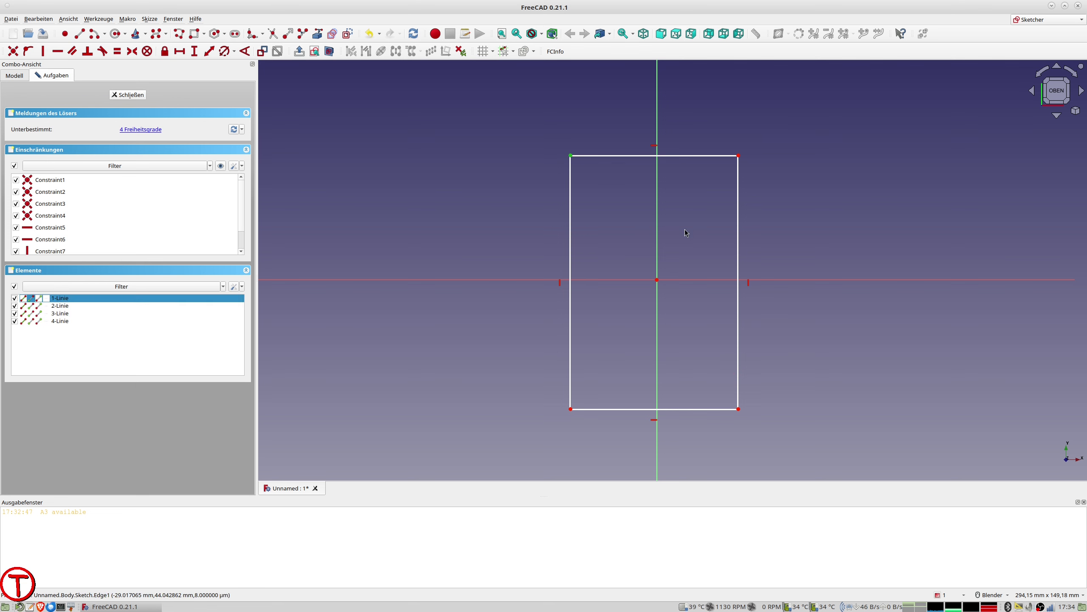
left_click(739, 409)
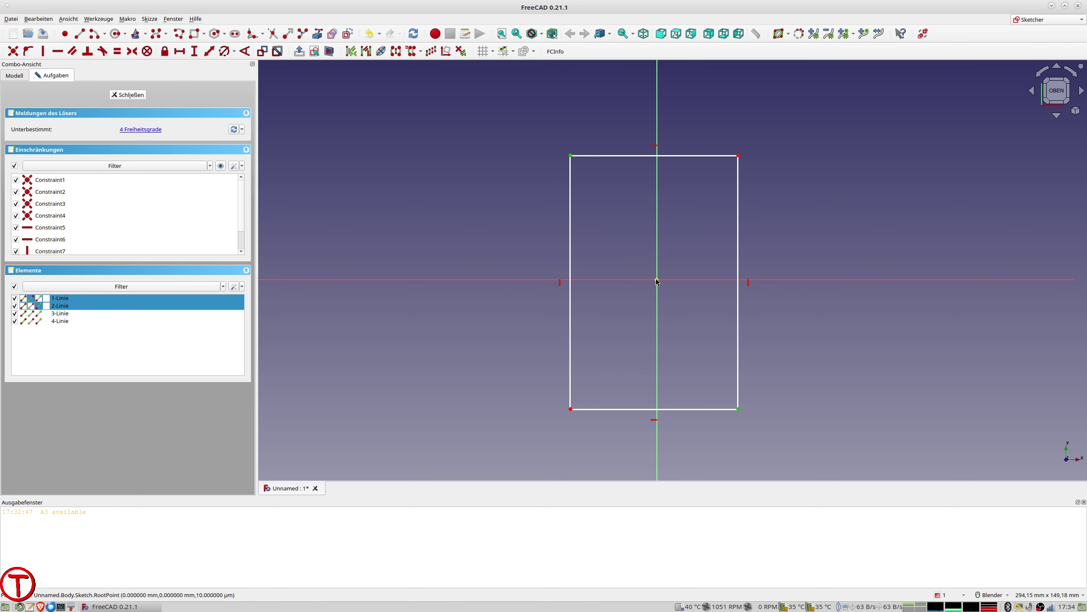
left_click(657, 281)
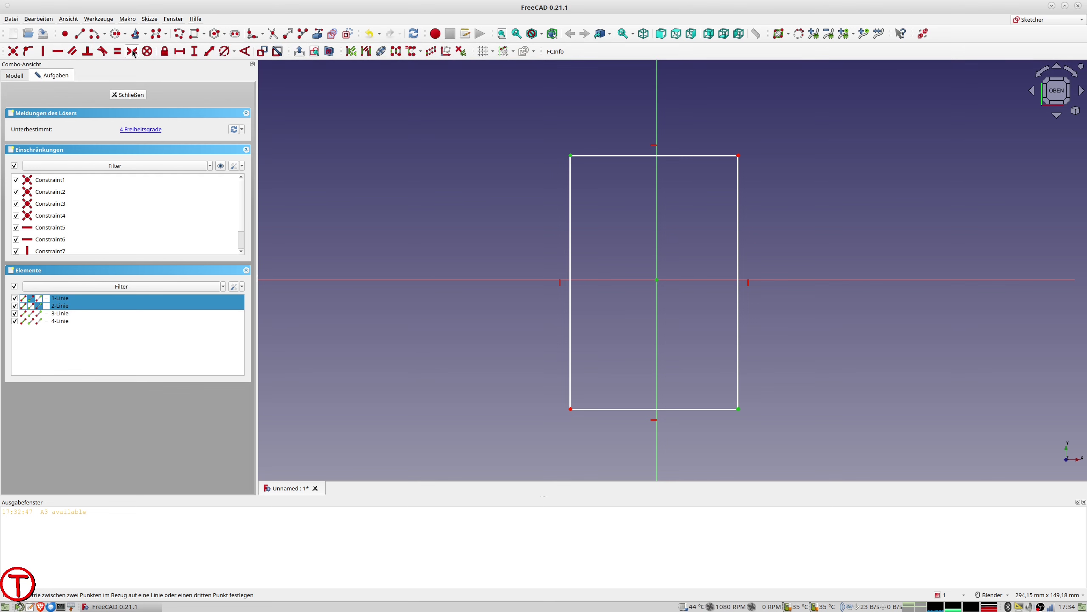
key("s")
key("s")
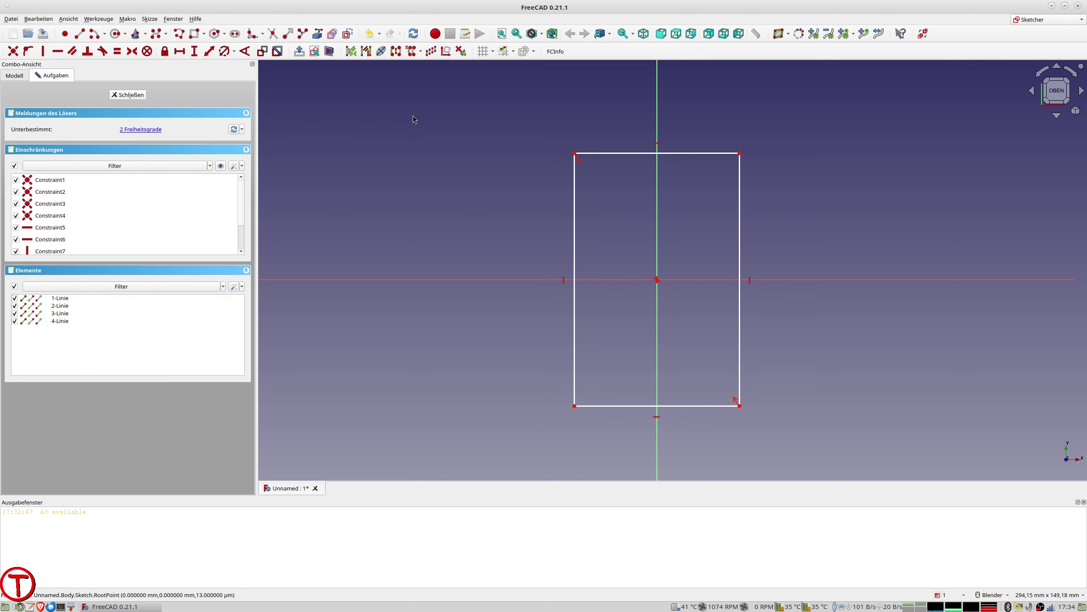
- Constrain the rectangle to 60 mm by 100 mm, then close the sketch
left_click(599, 157)
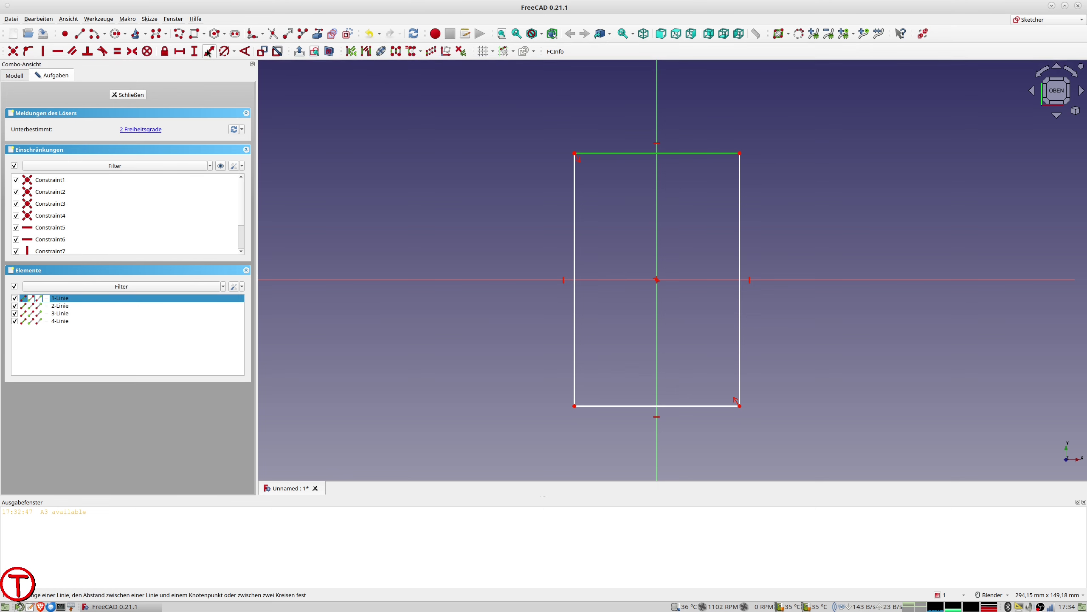
type("l60")
key("Return")
left_click(573, 240)
type("i100")
key("Return")
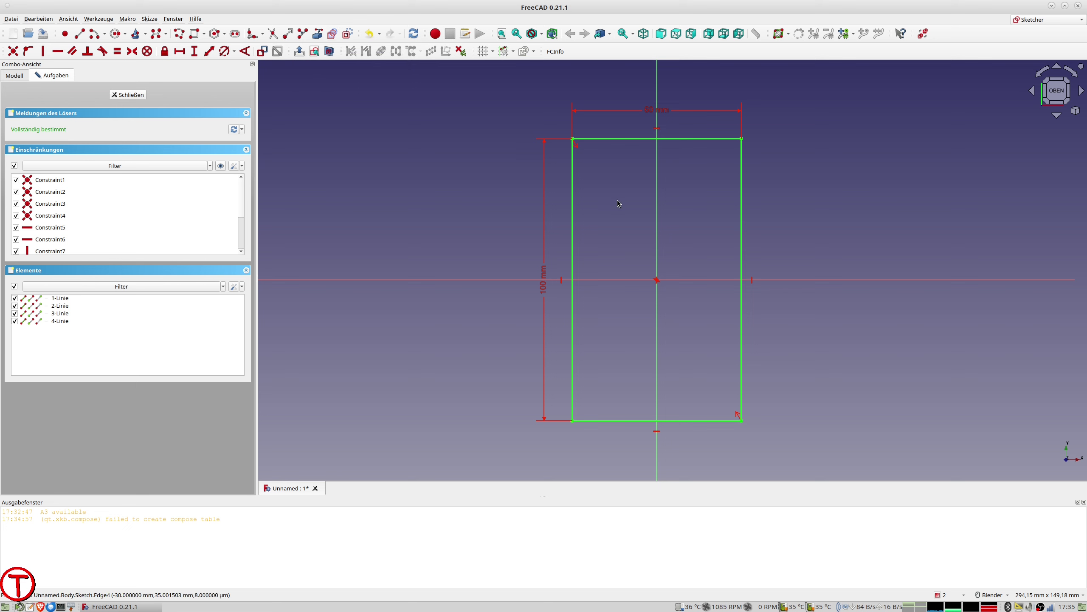
left_click(657, 205)
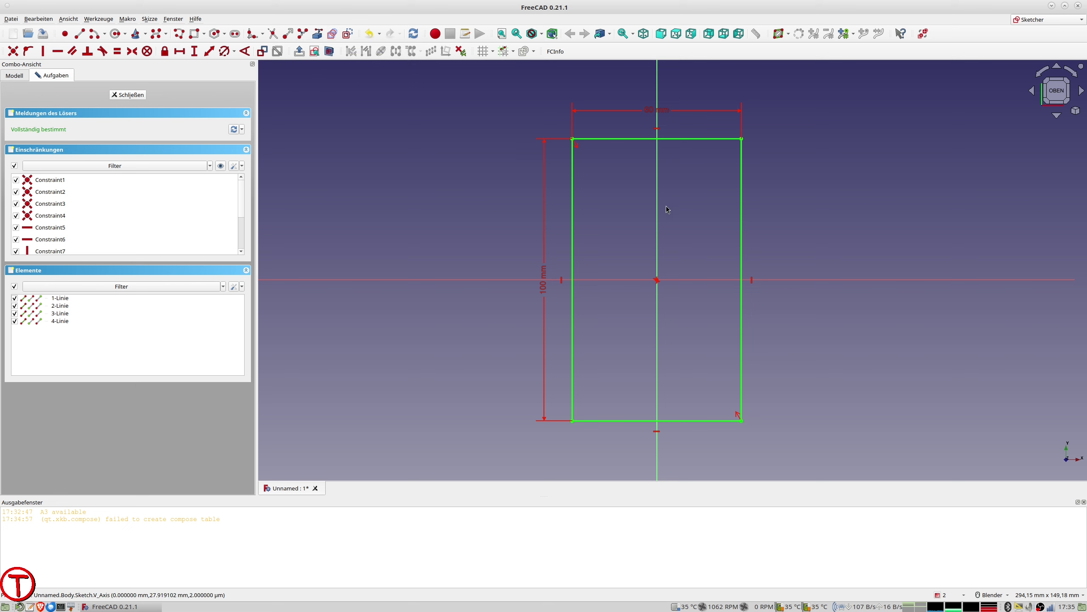
left_click(133, 94)
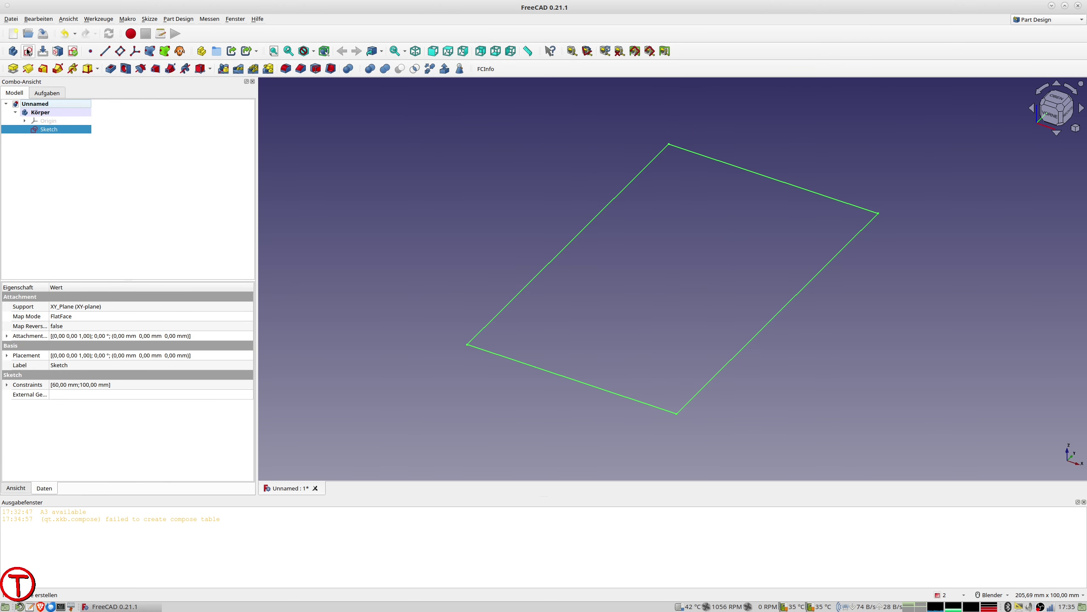
- Pad the rectangle sketch 1 mm thick and select the plate's top face
left_click(13, 69)
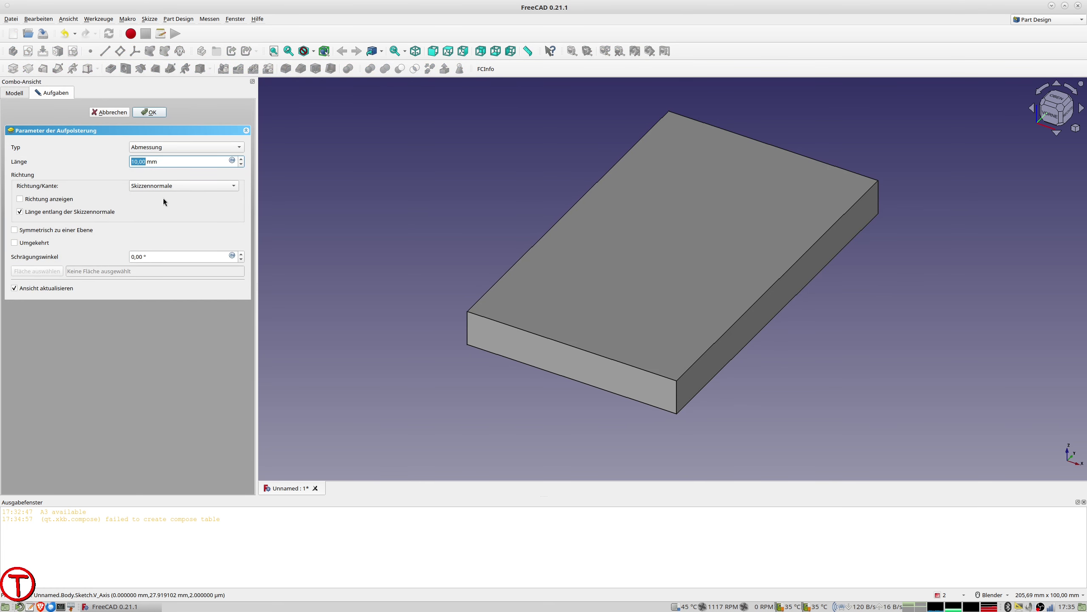
type("1")
key("Return")
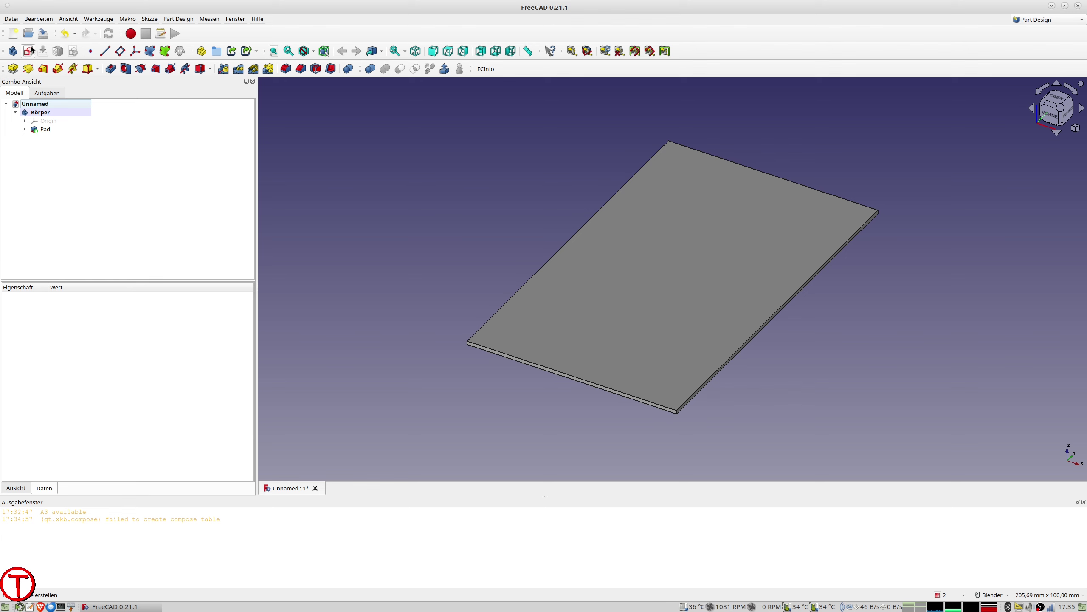
left_click(680, 207)
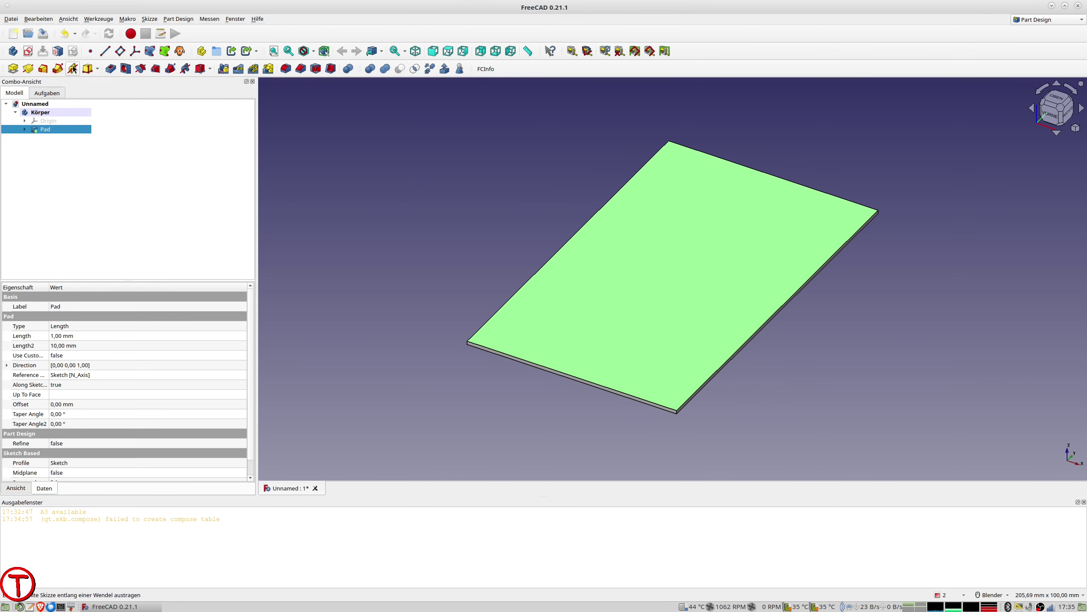
left_click(27, 51)
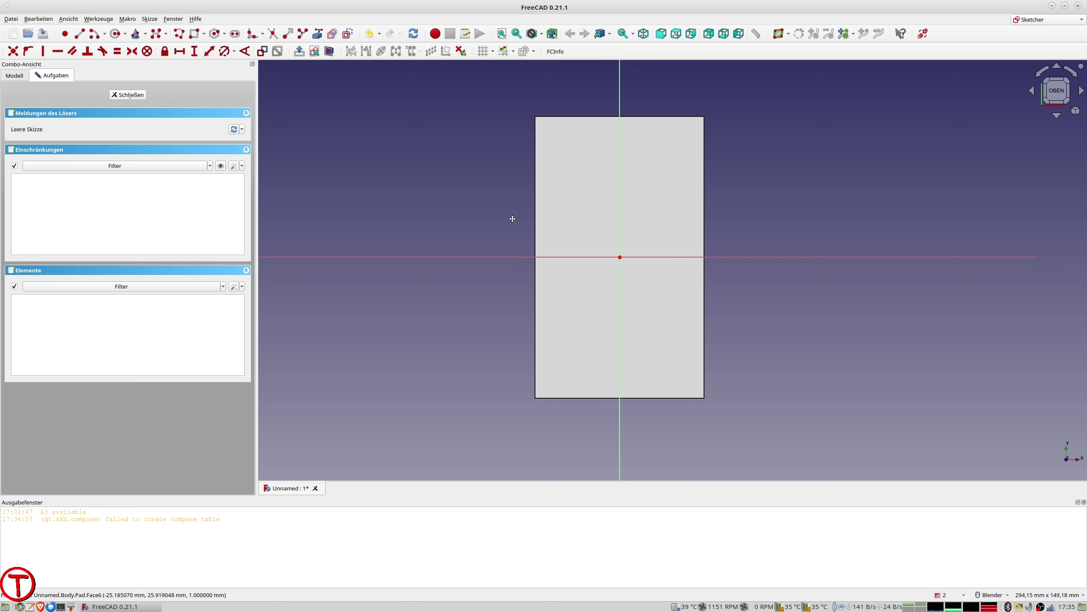
middle_click_drag(510, 219, 454, 241, "shift")
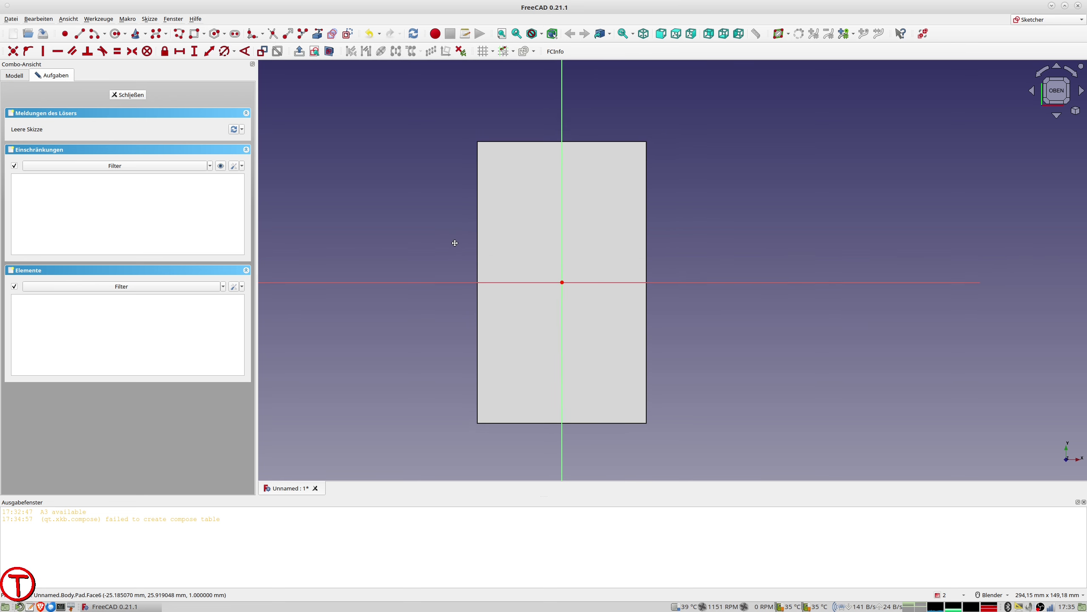
left_click(204, 35)
left_click(224, 58)
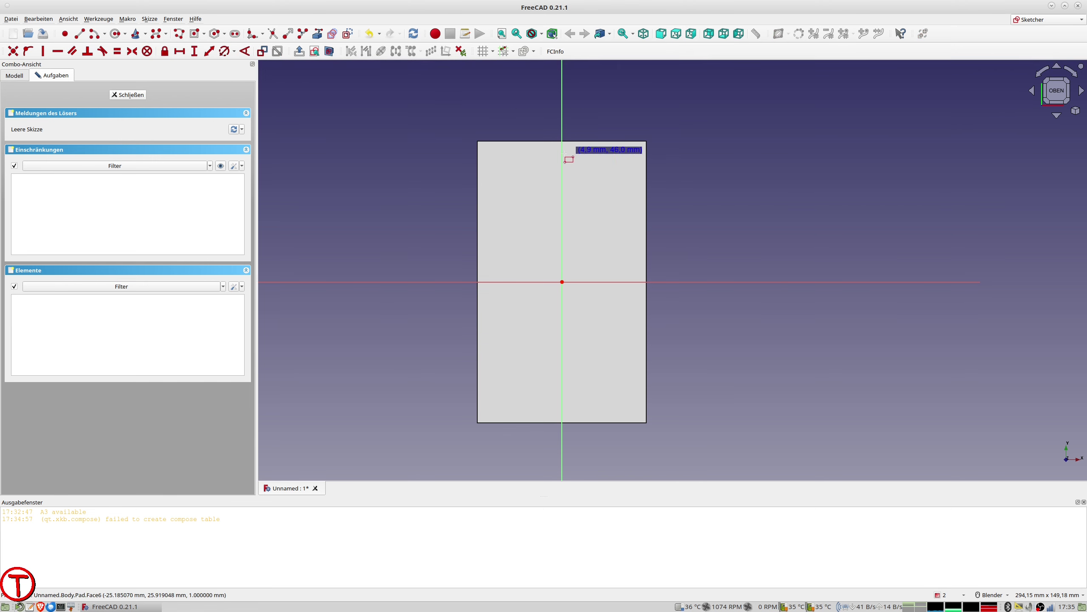
left_click(521, 186)
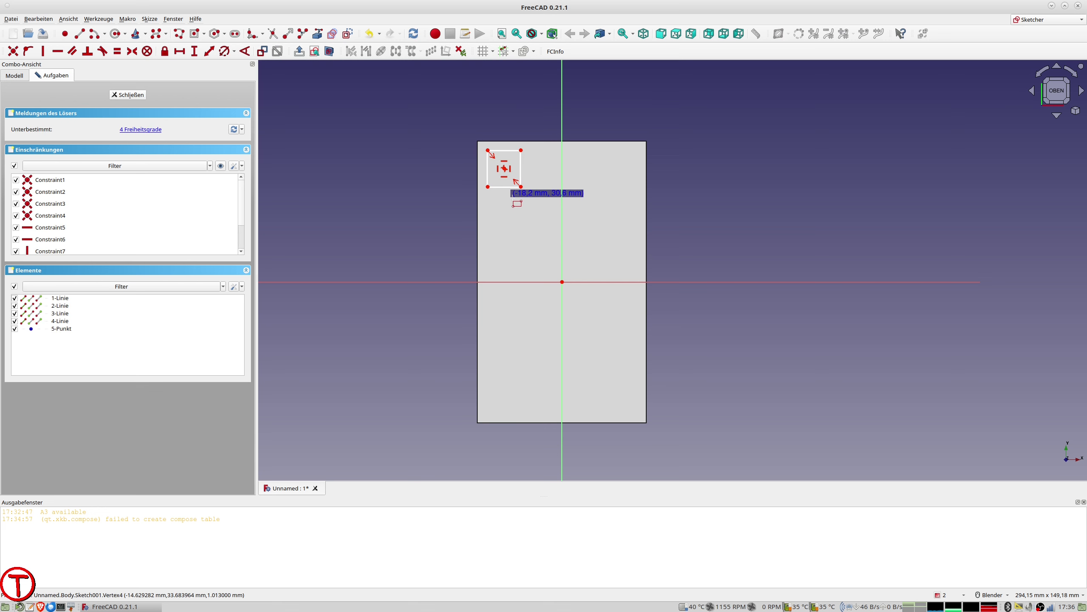
scroll(513, 185, "up", 1)
scroll(505, 167, "up", 4)
scroll(492, 129, "down", 1)
scroll(476, 107, "up", 4)
scroll(513, 154, "up", 4)
scroll(510, 141, "down", 3)
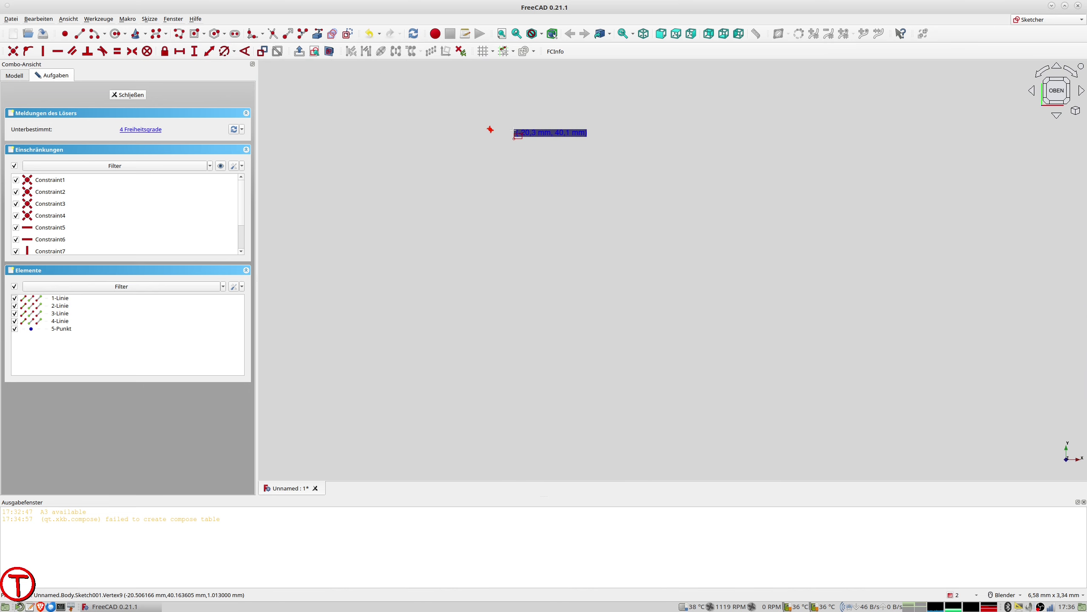
scroll(511, 131, "down", 2)
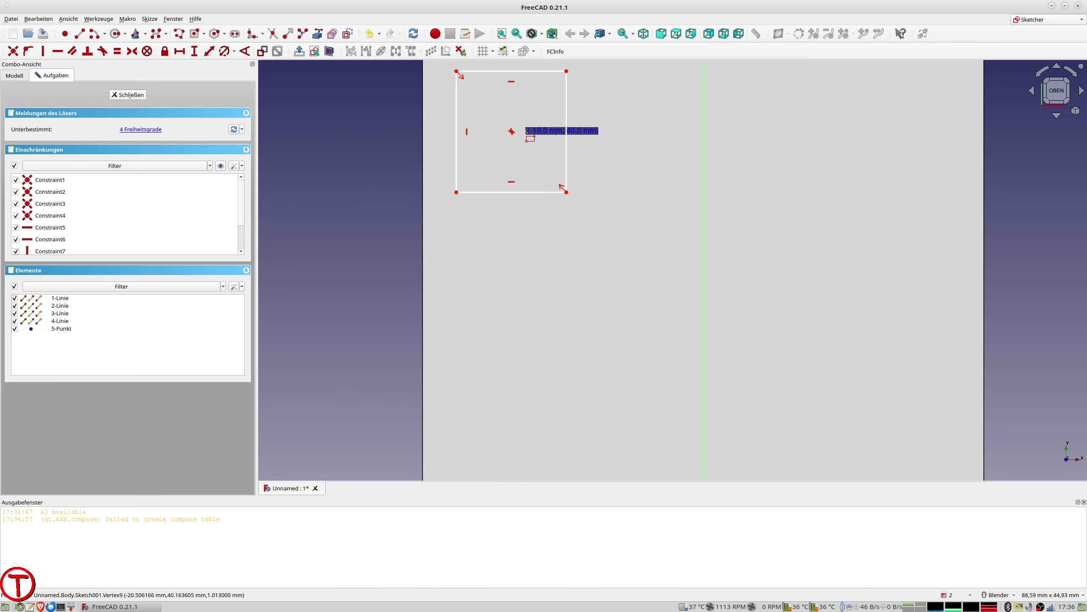
scroll(525, 133, "down", 3)
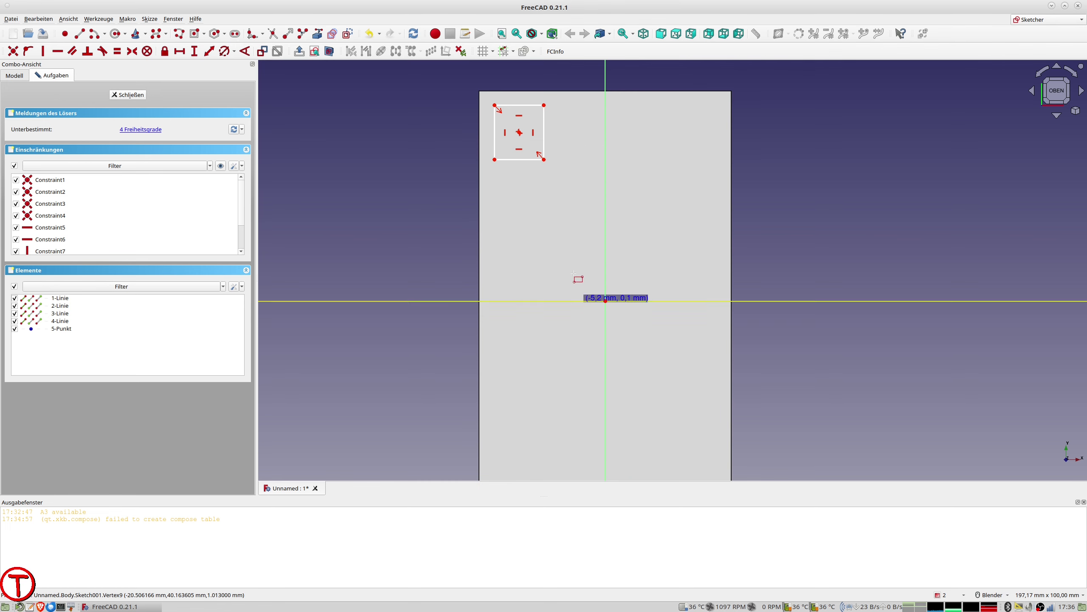
scroll(562, 174, "up", 1)
scroll(556, 175, "up", 2)
scroll(550, 164, "down", 1)
scroll(549, 164, "down", 1)
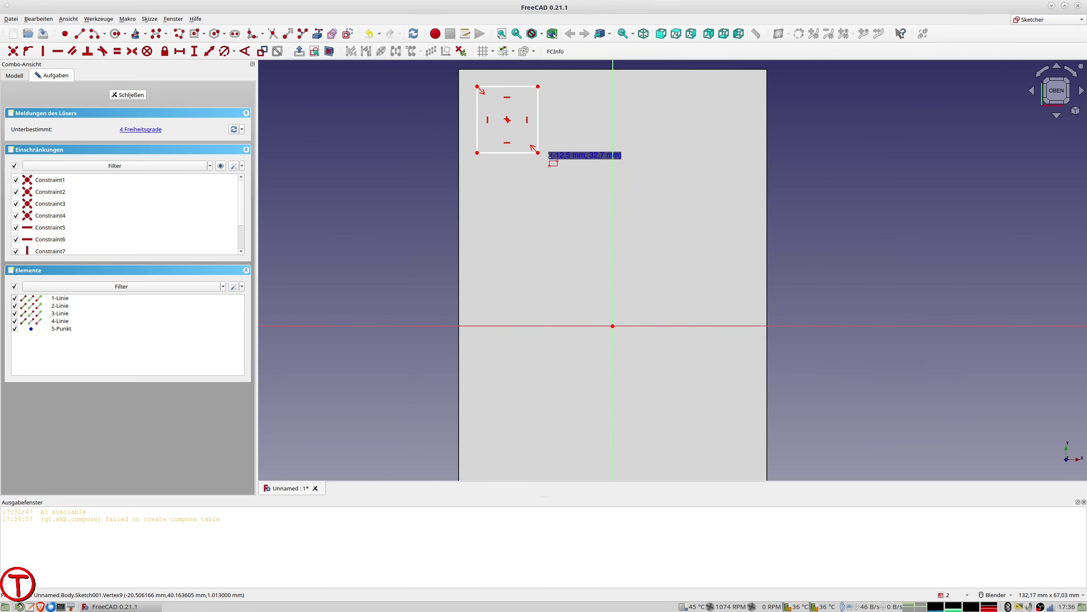
middle_click_drag(556, 171, 628, 222, "shift")
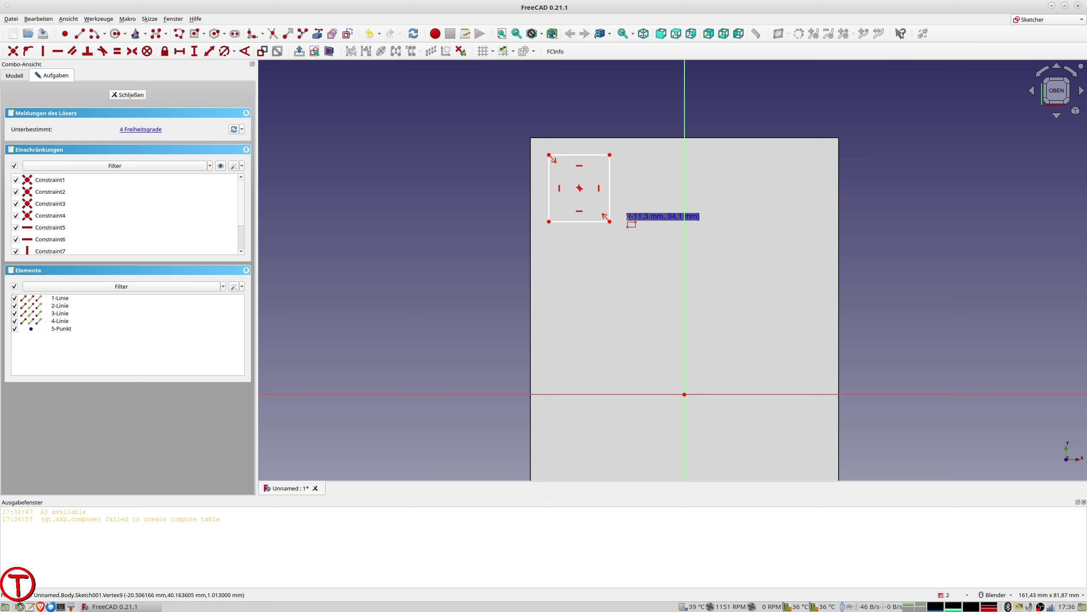
- Make the square's top and right edges equal with a 15 mm side length
left_click(580, 157)
left_click(610, 166)
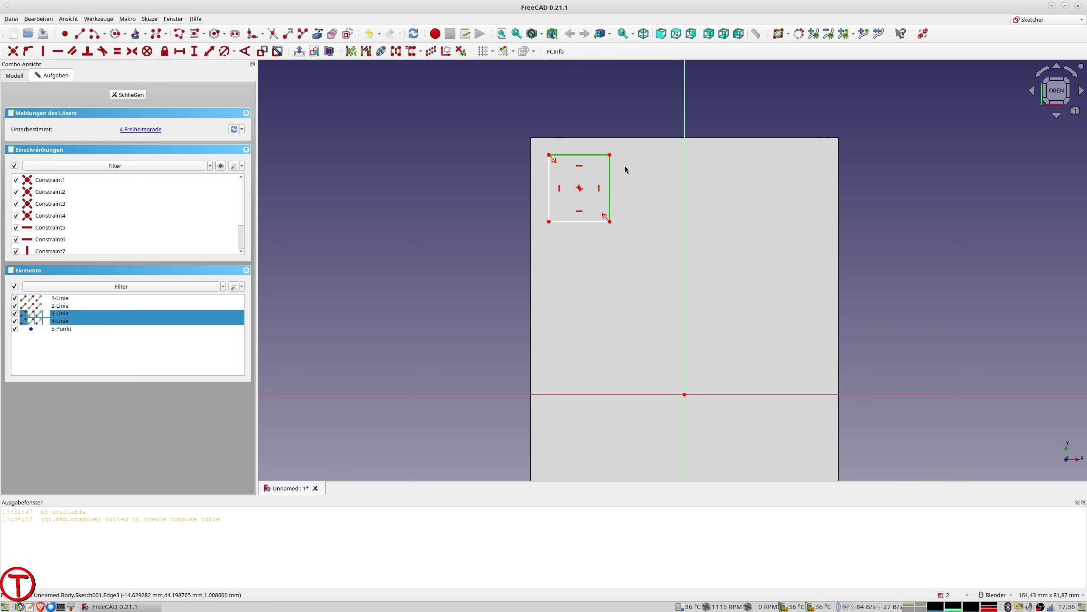
key("e")
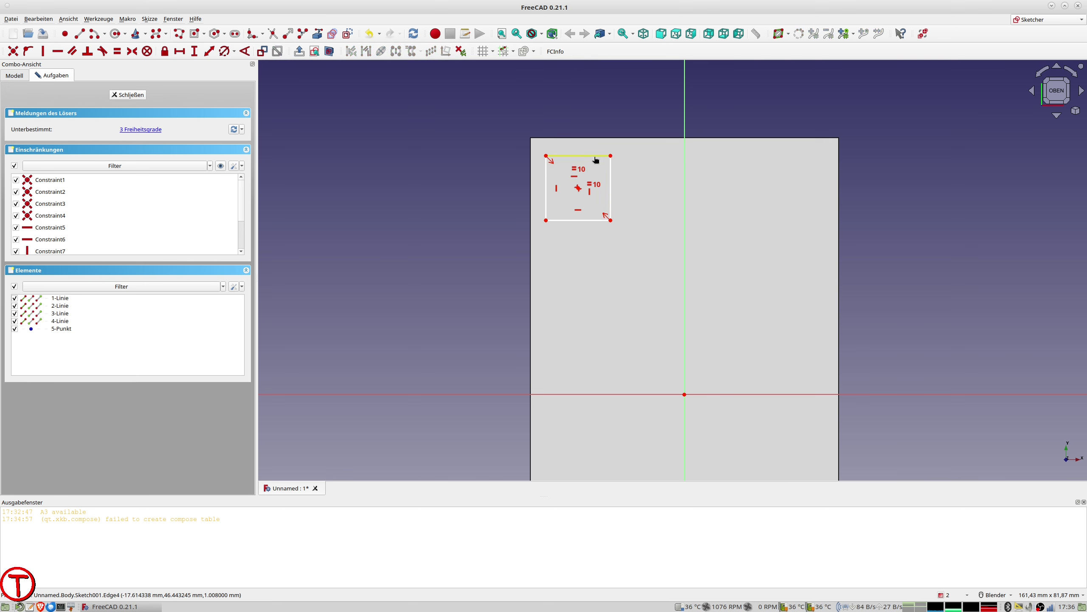
left_click(596, 159)
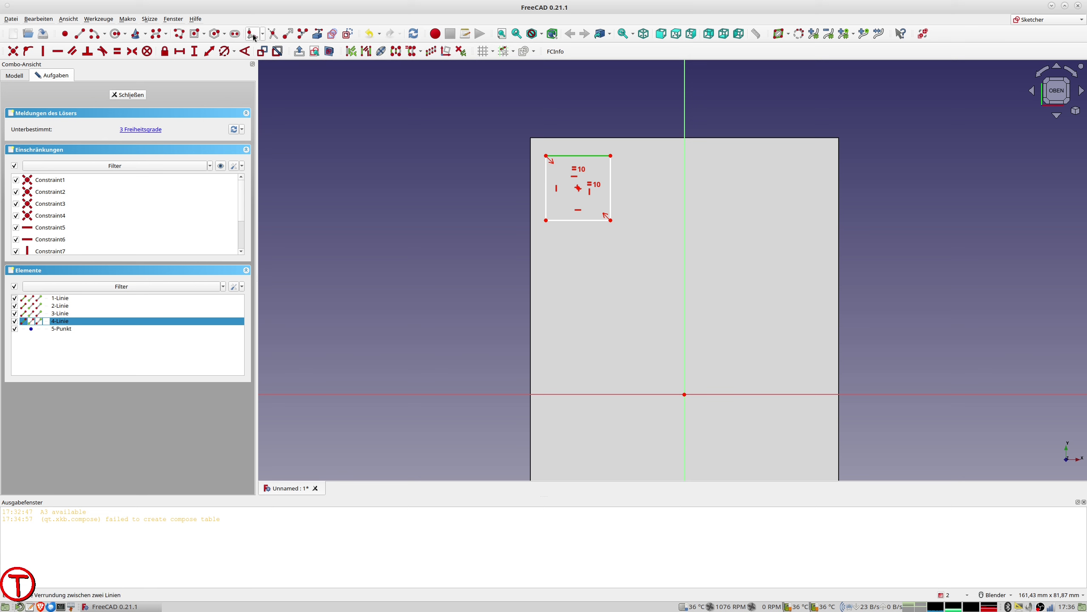
left_click(208, 54)
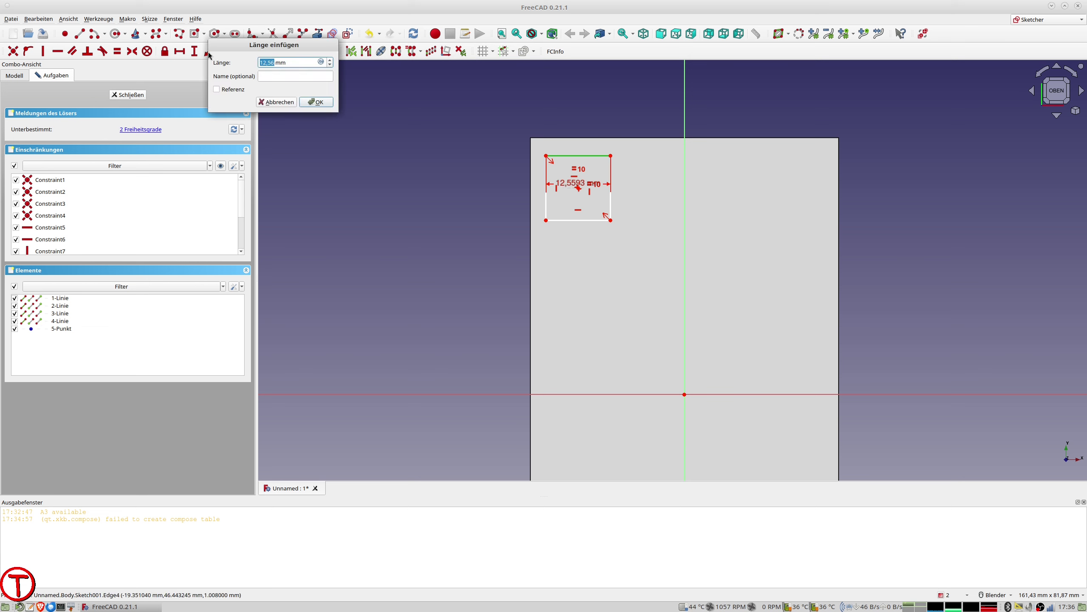
type("15")
key("Return")
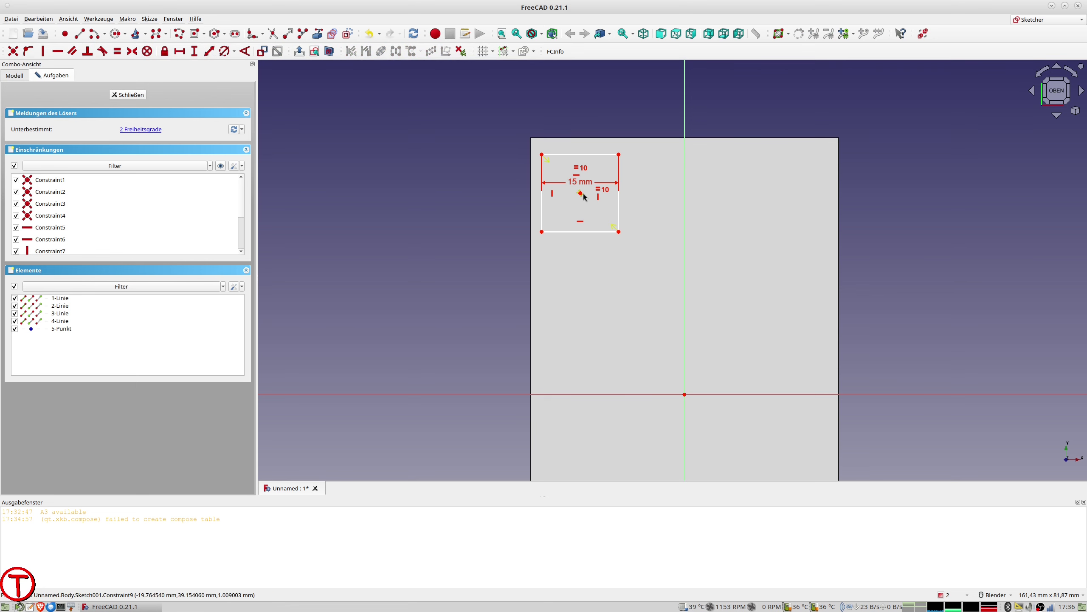
- Pin the square's centre point onto the vertical axis and slide it up the axis
left_click_drag(581, 193, 683, 204)
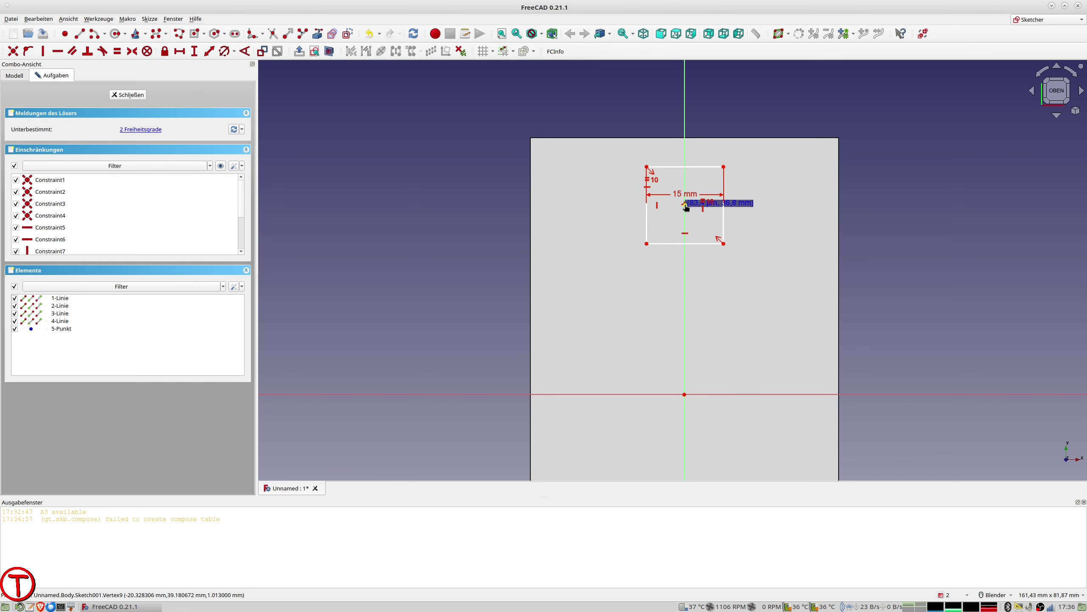
left_click_drag(683, 207, 679, 204)
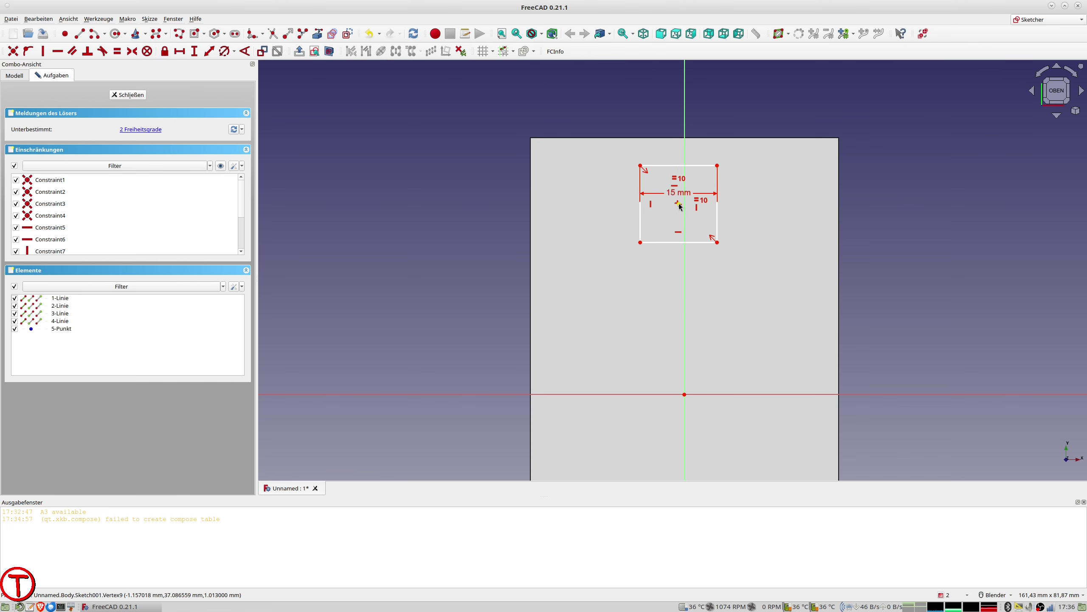
left_click(680, 204)
left_click(686, 157)
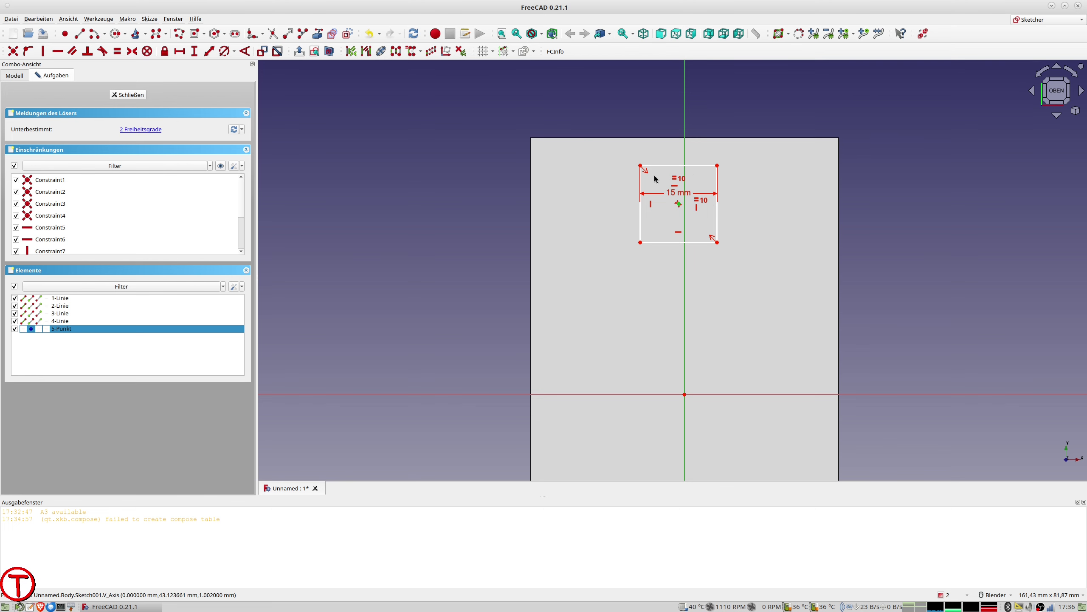
key("o")
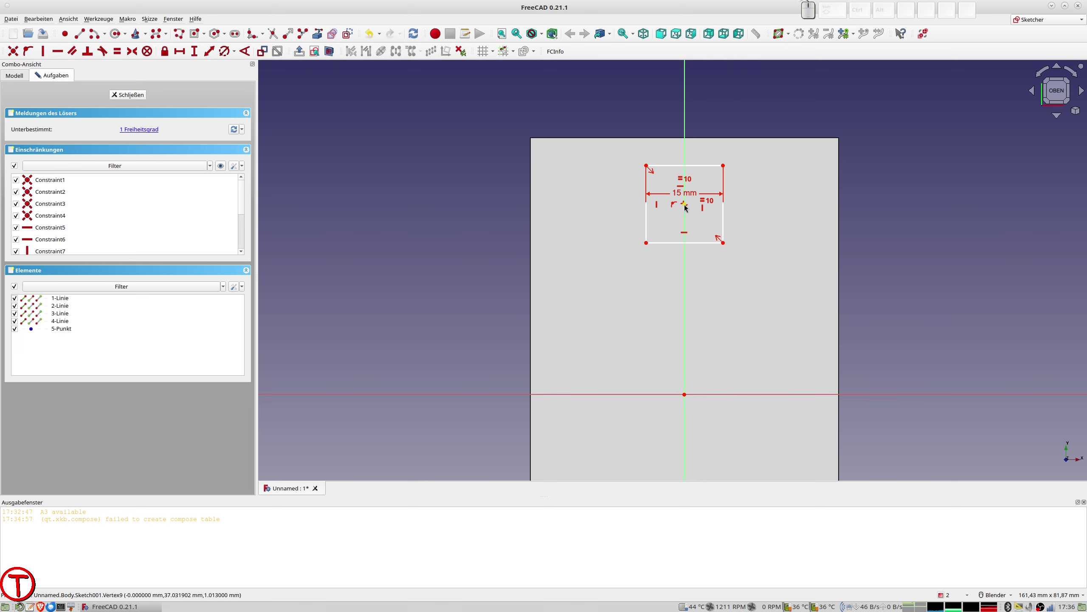
left_click_drag(685, 207, 686, 399)
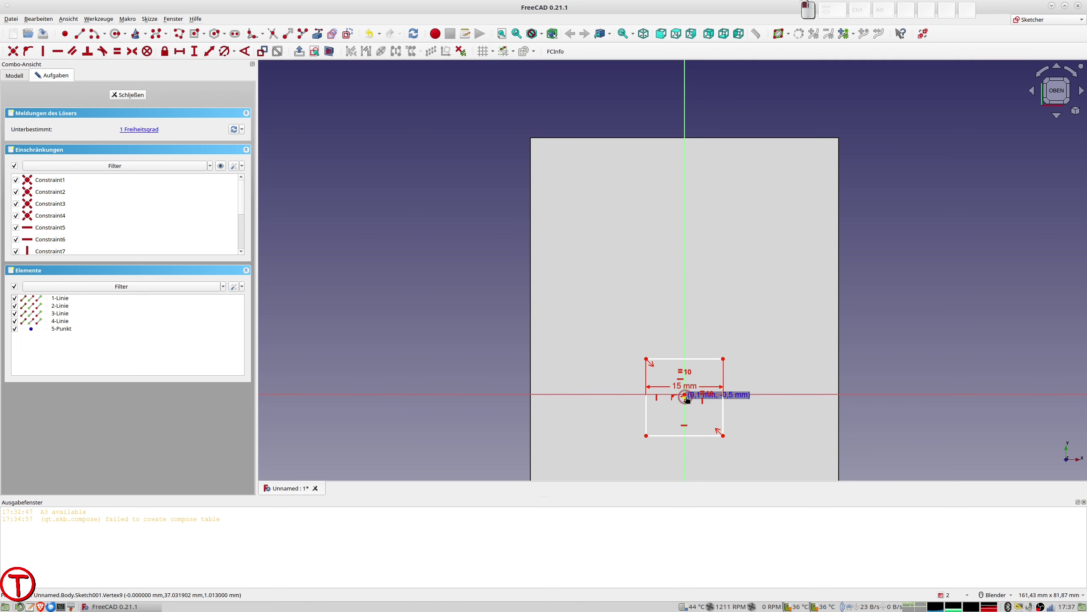
left_click_drag(687, 399, 693, 314)
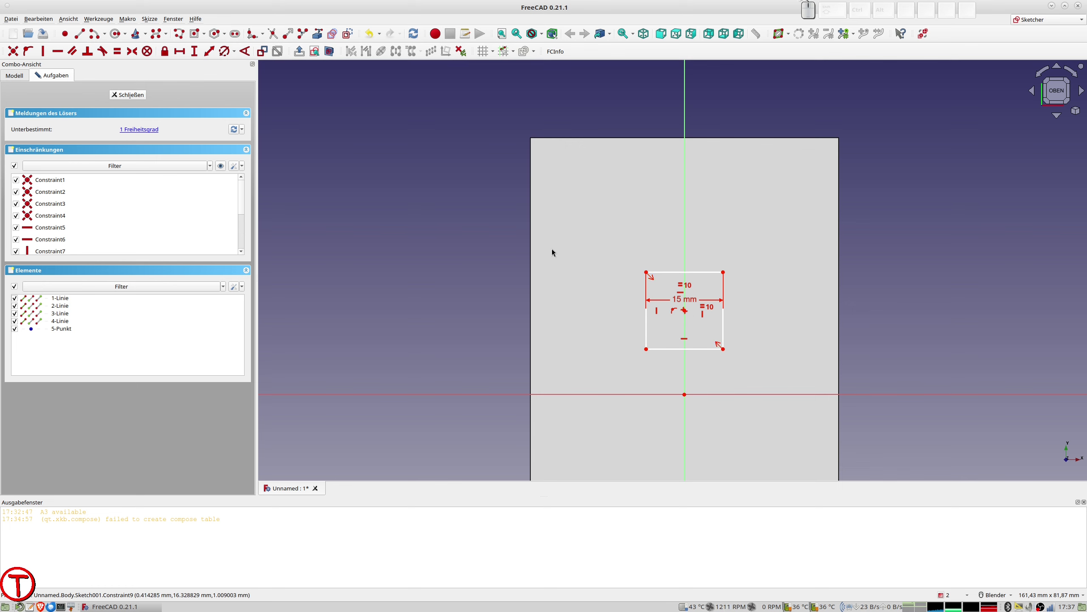
left_click(79, 33)
- Draw two horizontal lines across the plate and make them construction geometry
left_click(449, 328)
left_click(886, 328)
left_click(429, 202)
left_click(913, 203)
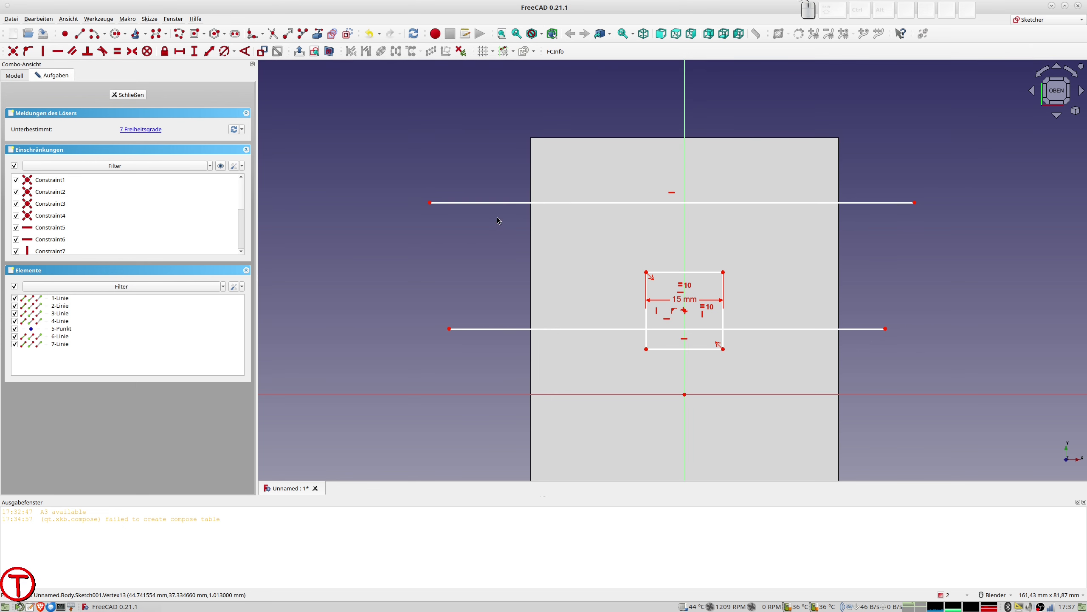
left_click(458, 329)
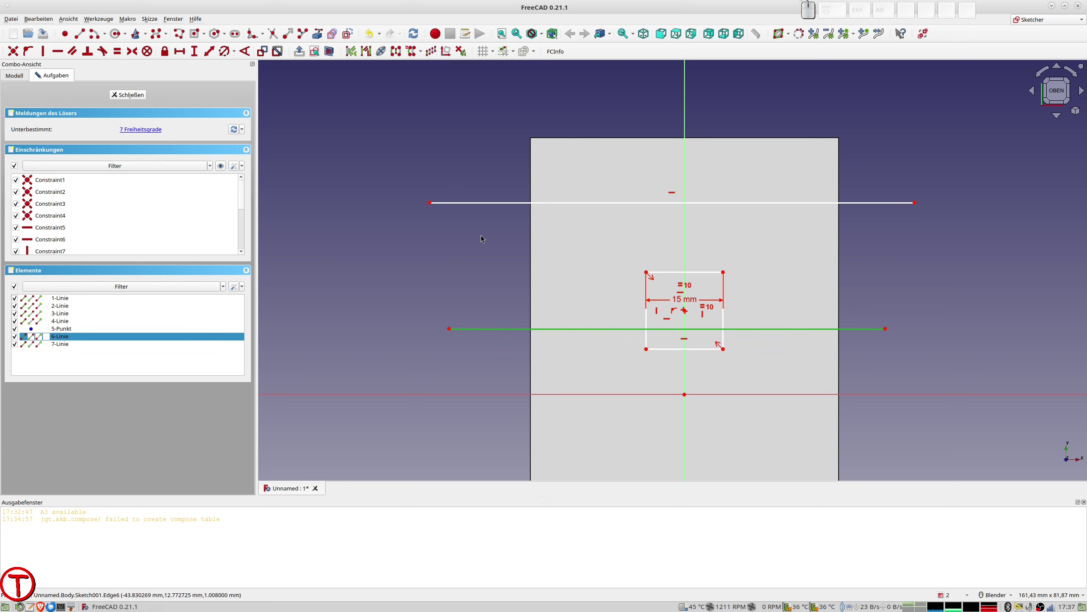
left_click(476, 204)
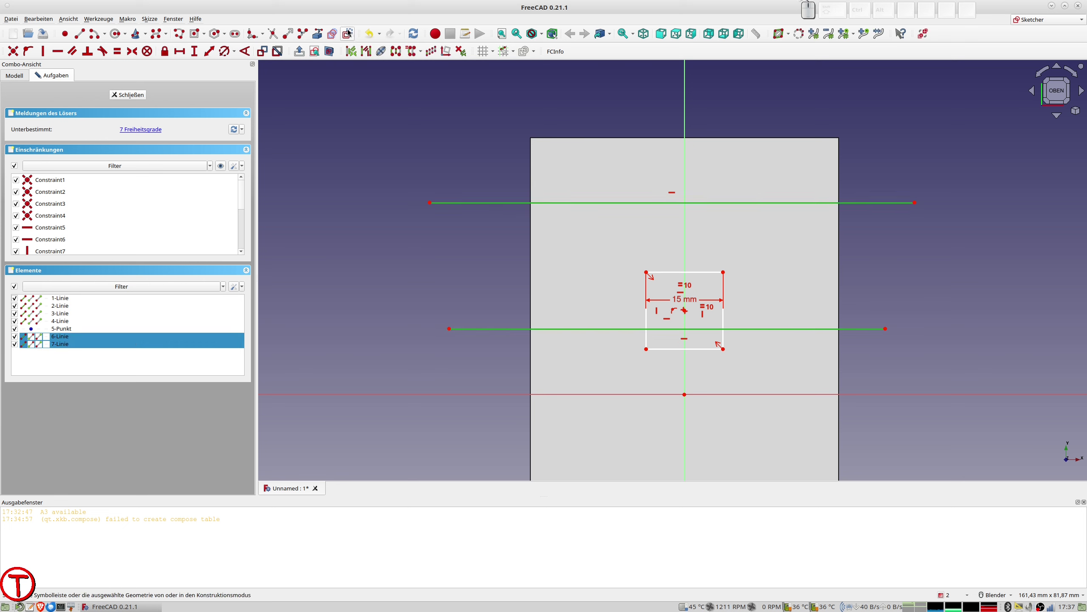
key("Escape")
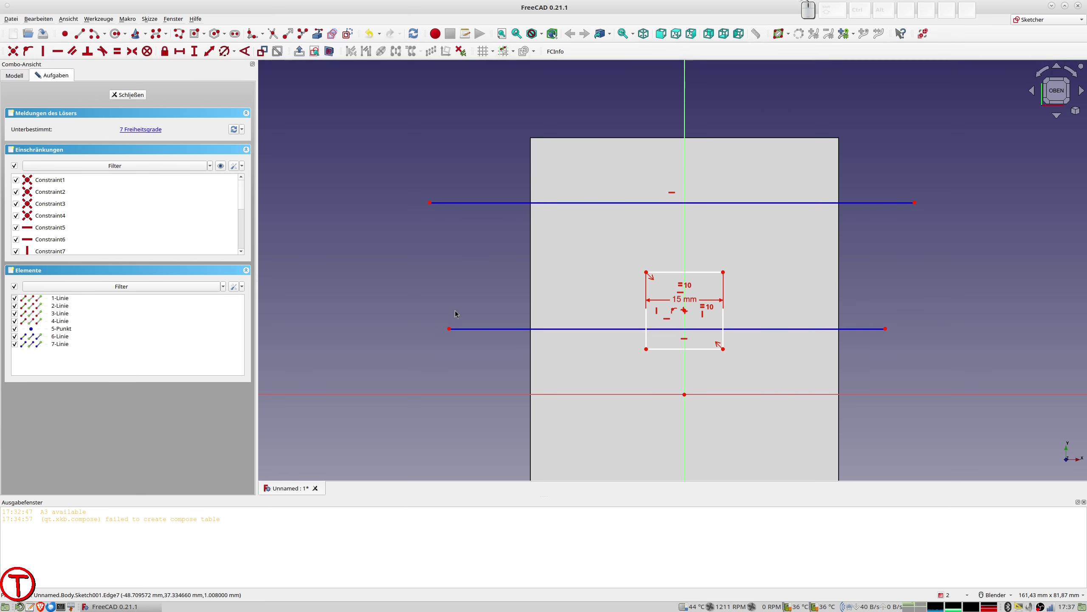
- Dimension the lower construction line 20 mm above the horizontal axis
left_click(450, 329)
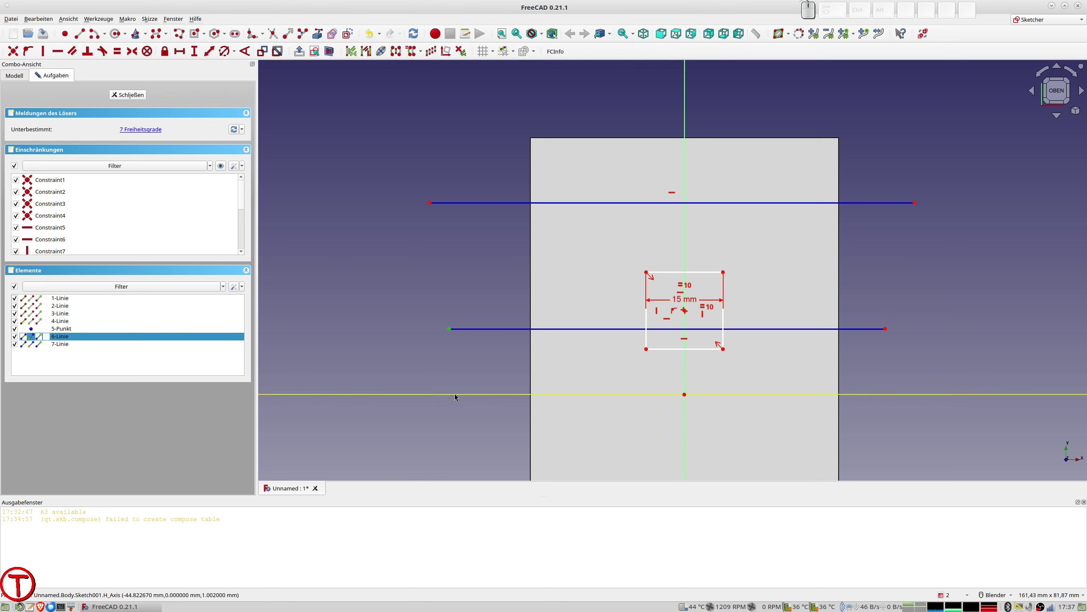
left_click(210, 52)
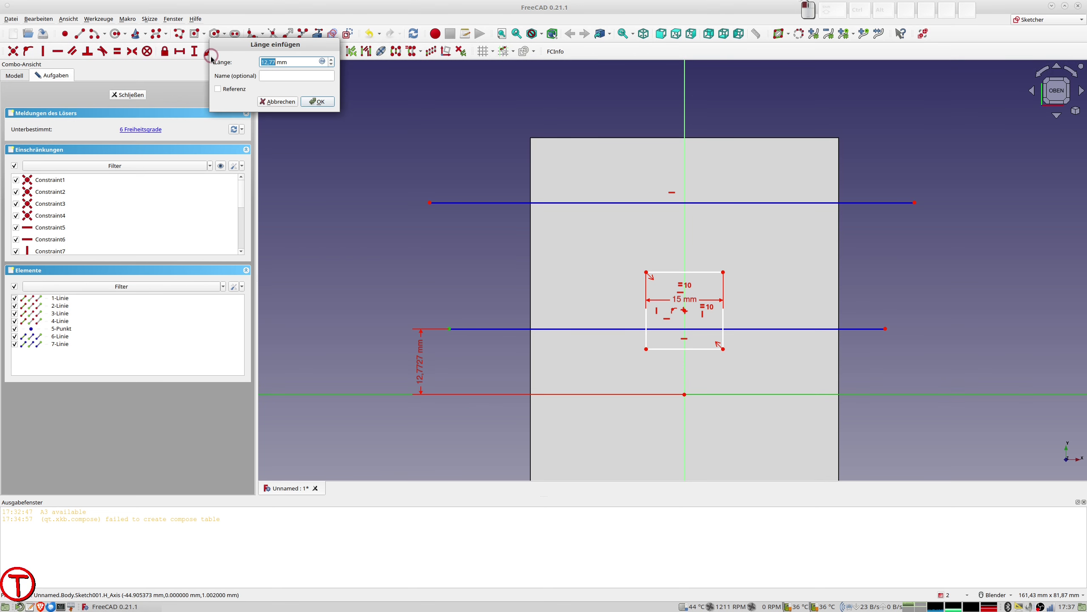
type("20")
key("Return")
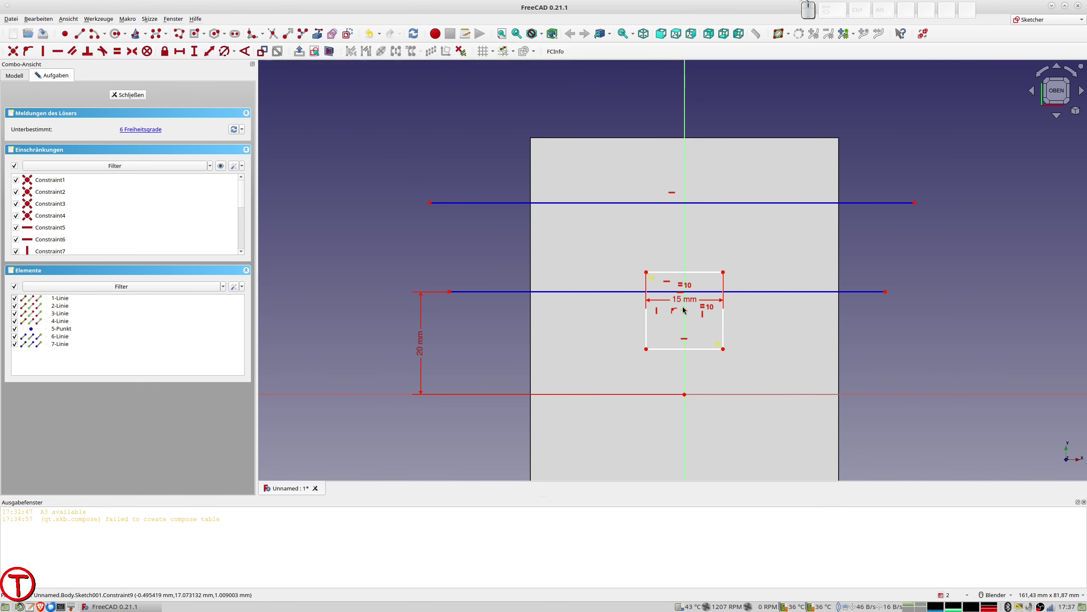
left_click_drag(685, 313, 685, 293)
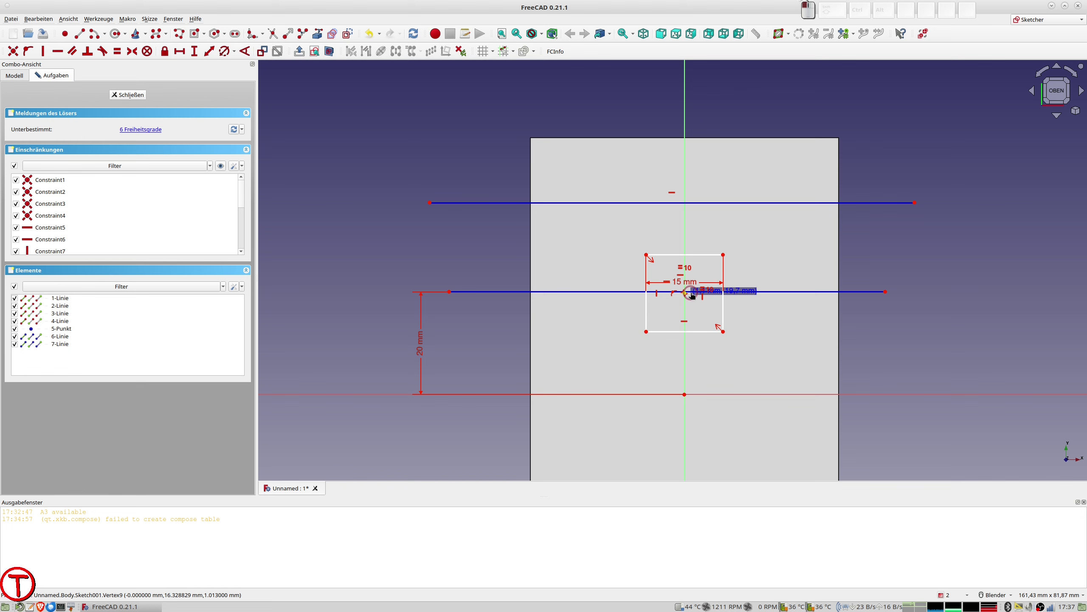
- Add a 20 mm distance between the upper and lower construction lines
left_click(430, 203)
left_click(474, 292)
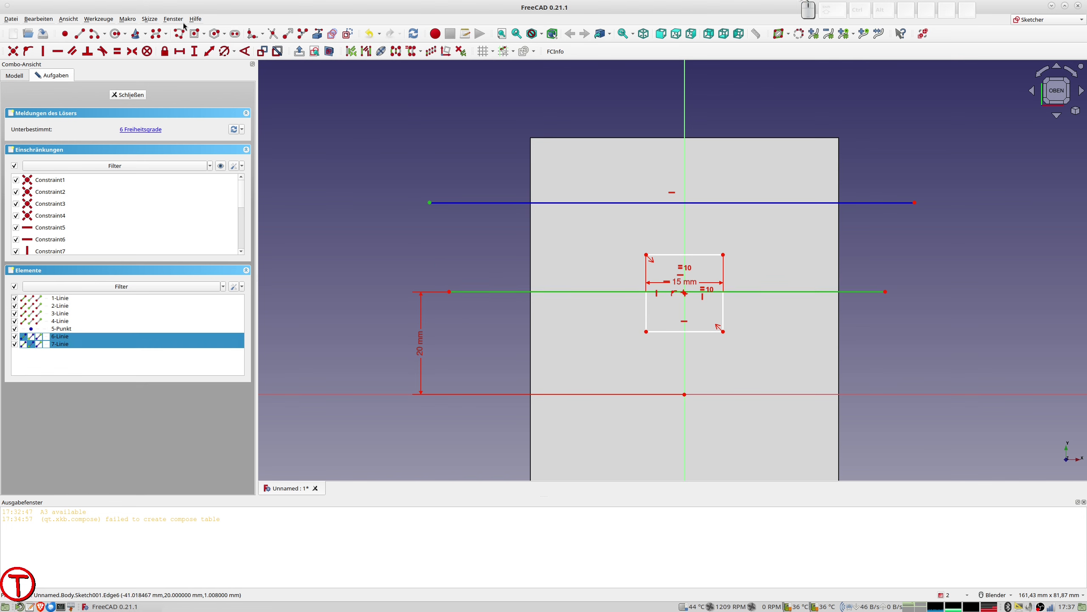
left_click(211, 54)
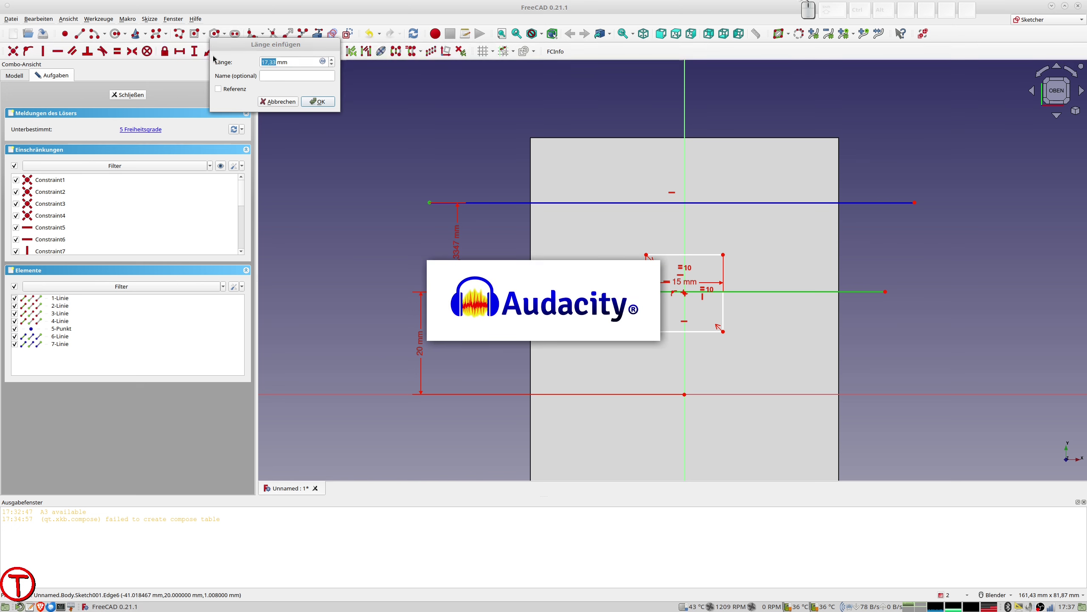
type("20")
key("Return")
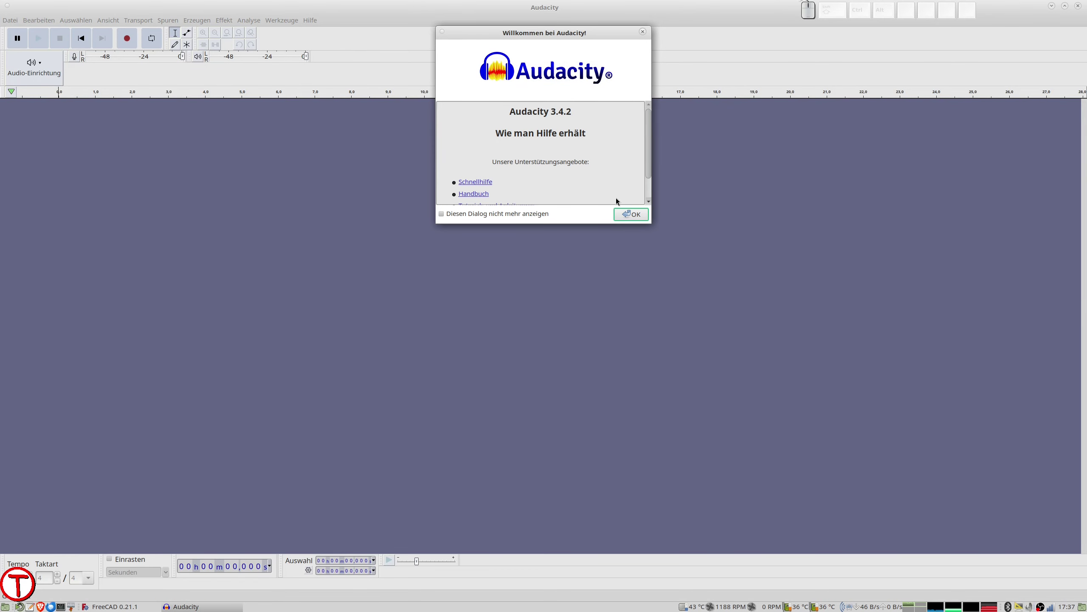
- Dismiss the Audacity welcome dialog and switch back to FreeCAD
left_click(643, 31)
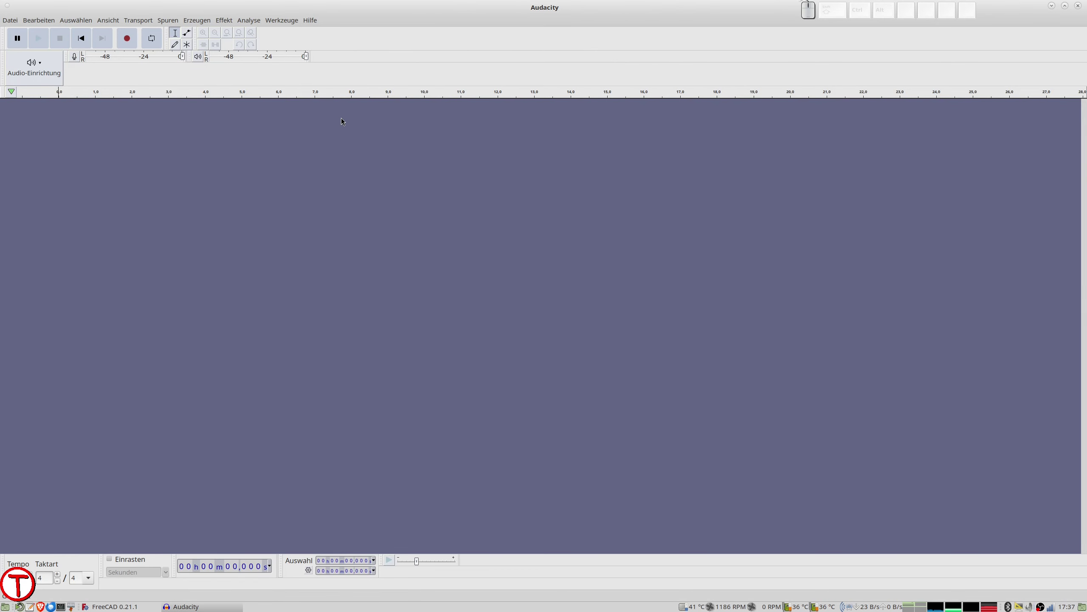
key("alt+Tab")
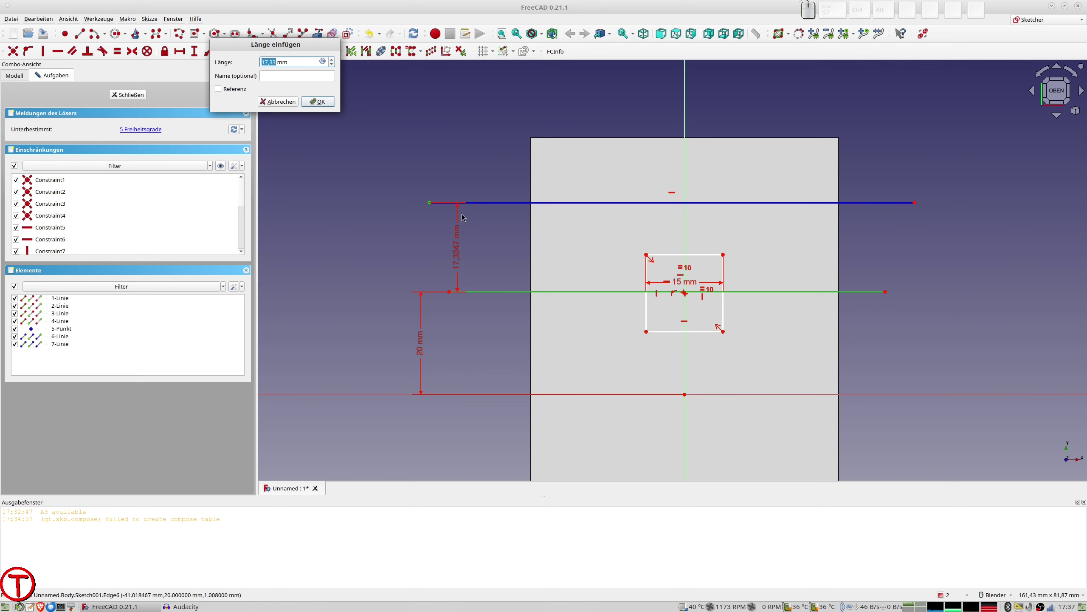
- Correct the spacing dimension between the two lines to 20 mm
double_click(278, 61)
key("BackSpace")
key("BackSpace")
key("BackSpace")
key("BackSpace")
type("20")
key("Return")
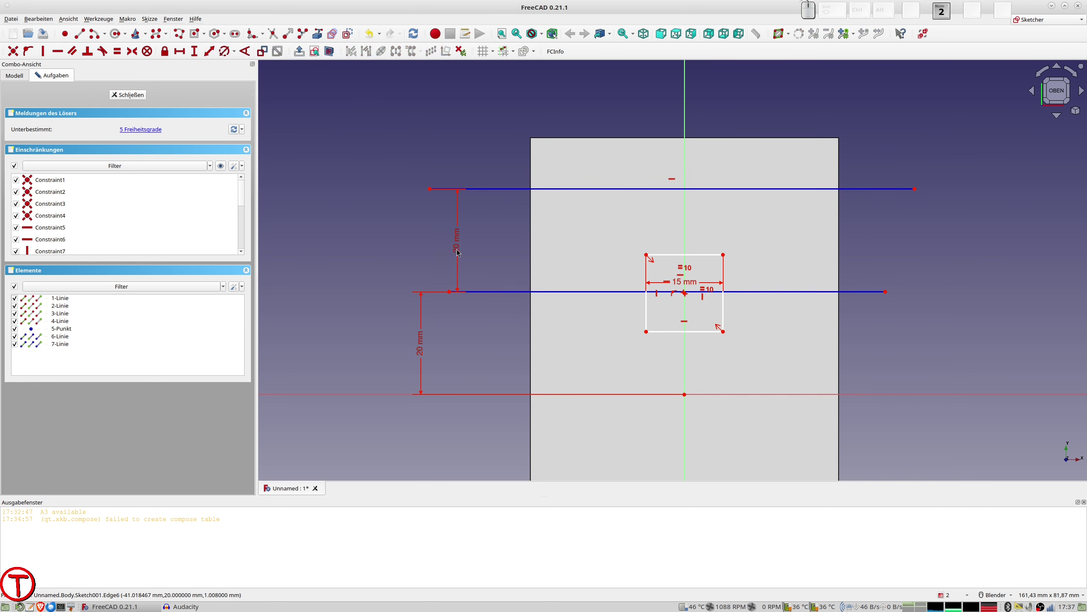
- Move the square up and pin its centre point onto the upper guide line
mouse_move(686, 295)
left_mouse_down()
mouse_move(705, 396)
mouse_move(719, 191)
left_mouse_up()
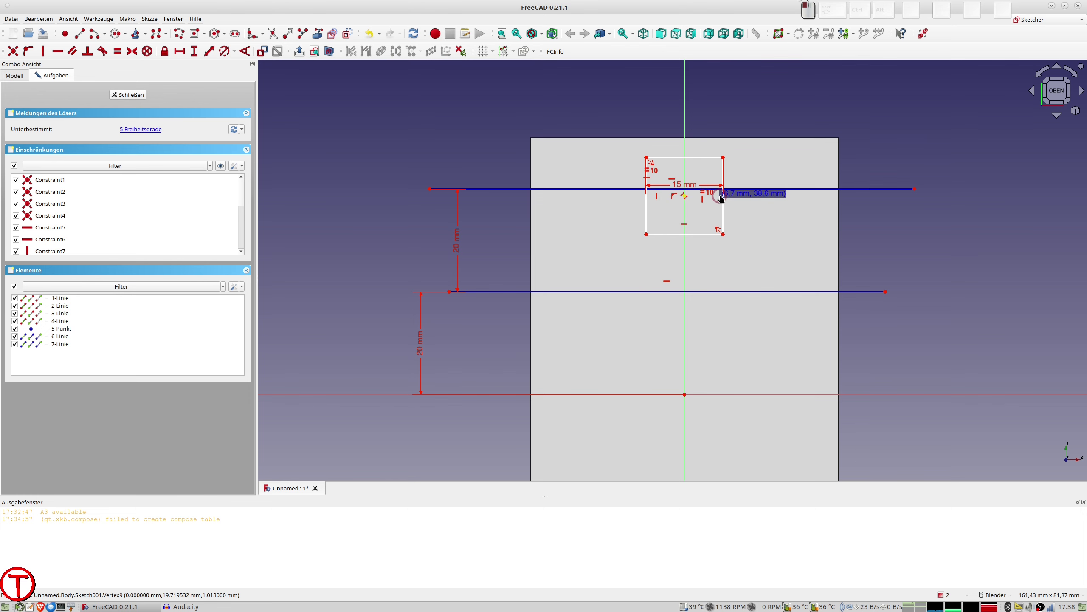
left_click_drag(719, 191, 690, 204)
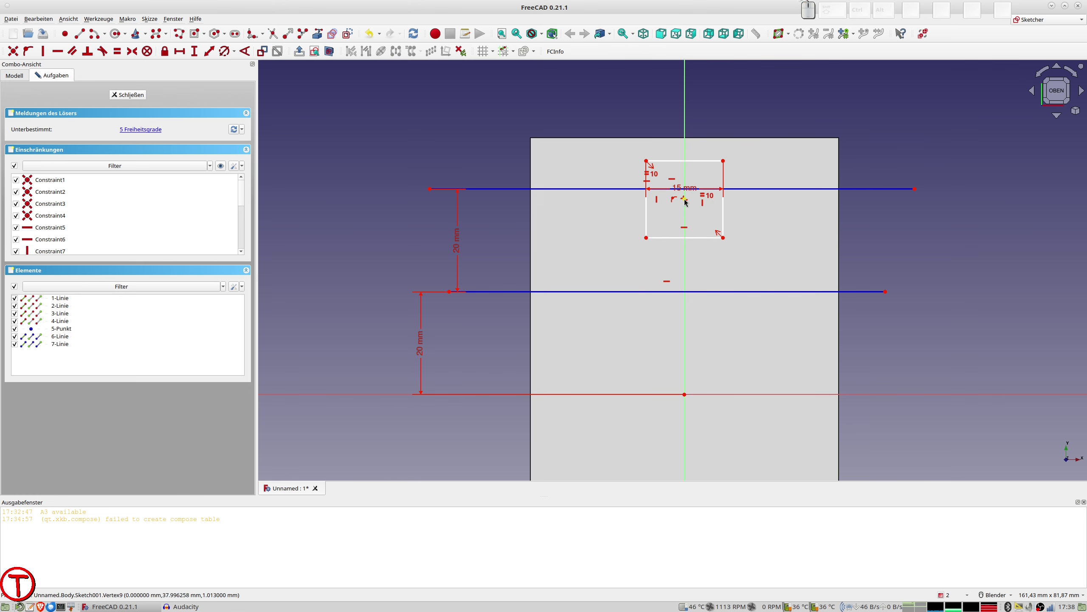
left_click(685, 200)
left_click(747, 196)
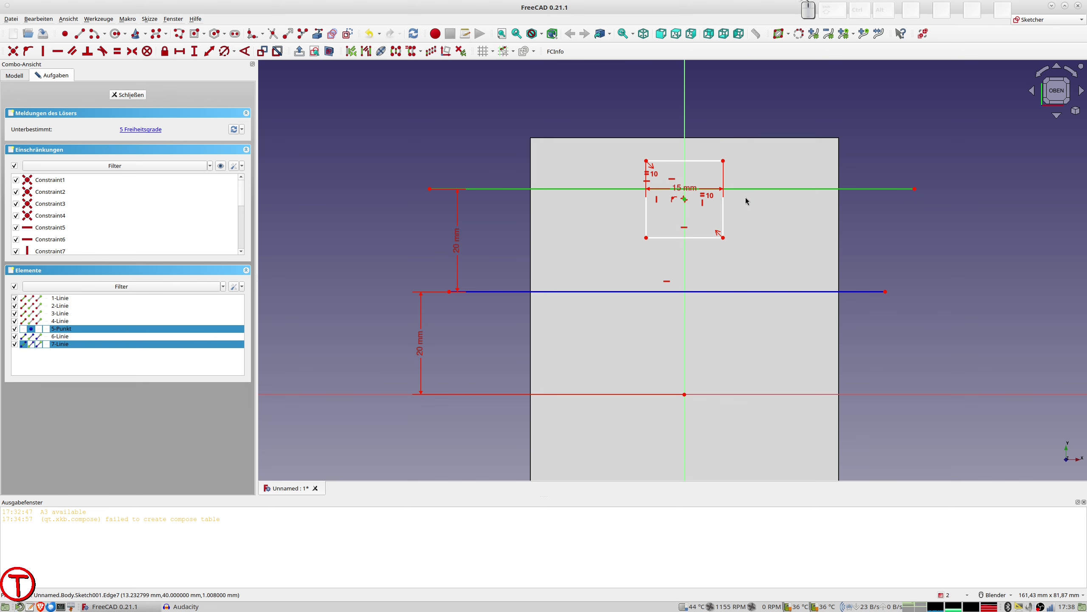
key("o")
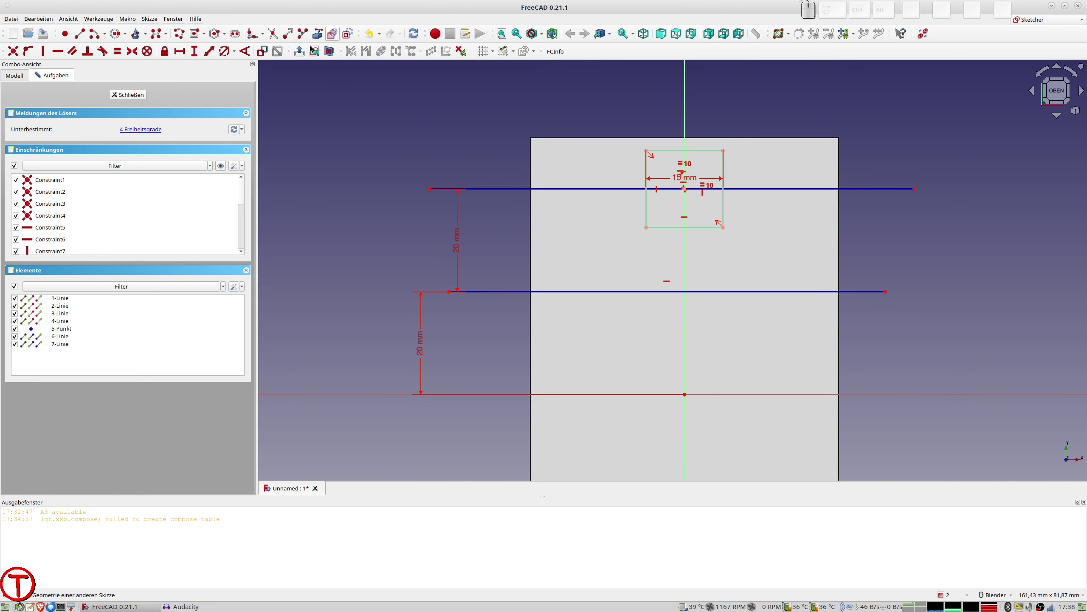
left_click(196, 34)
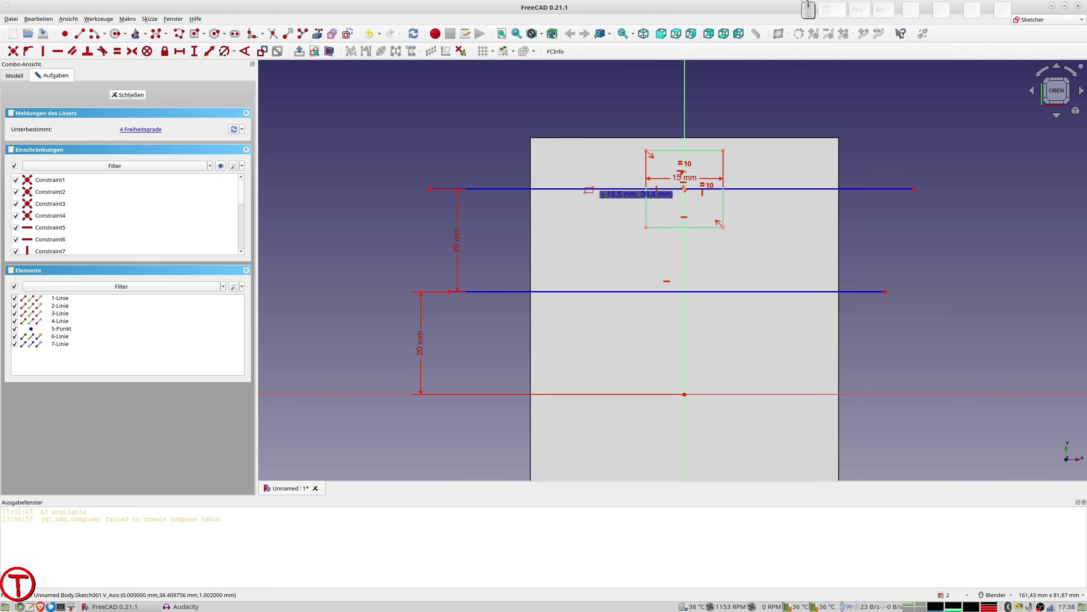
- Place centred squares left and right on the upper line and three along the lower line
left_click(570, 189)
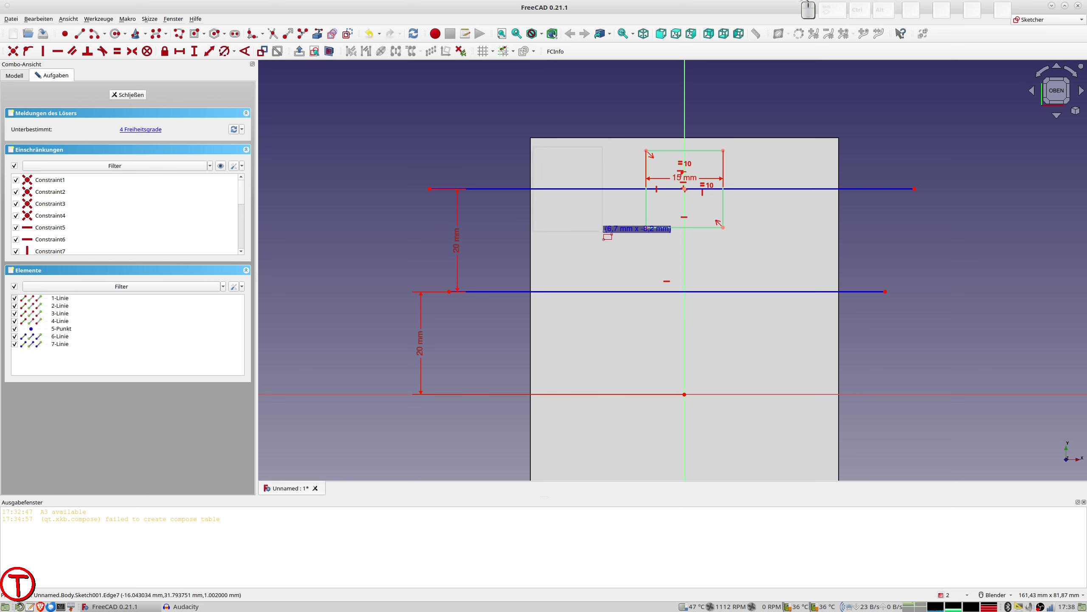
left_click(602, 231)
left_click(805, 189)
left_click(835, 219)
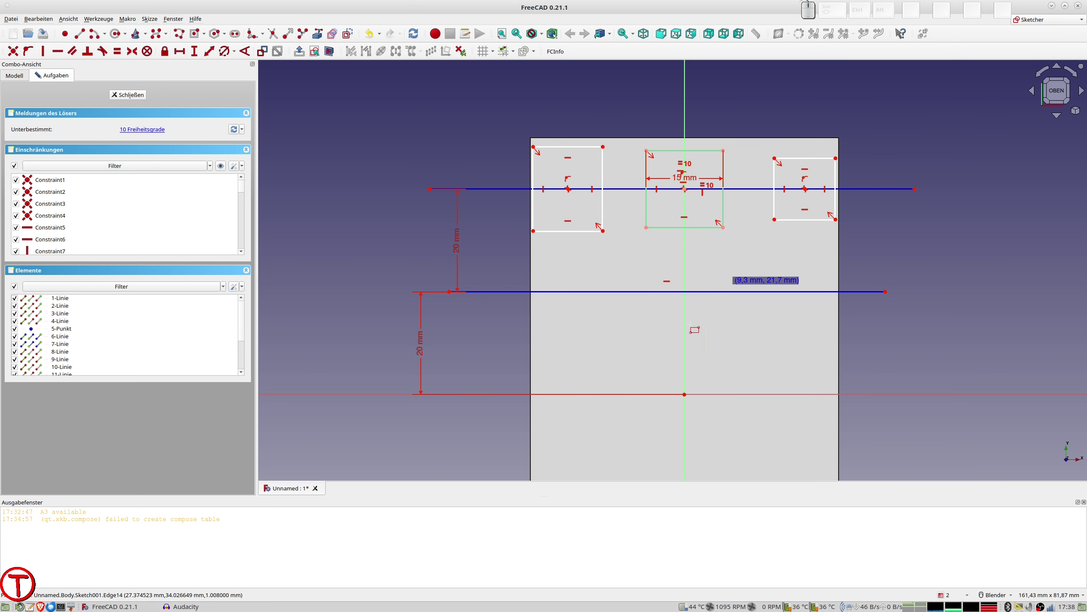
left_click(562, 291)
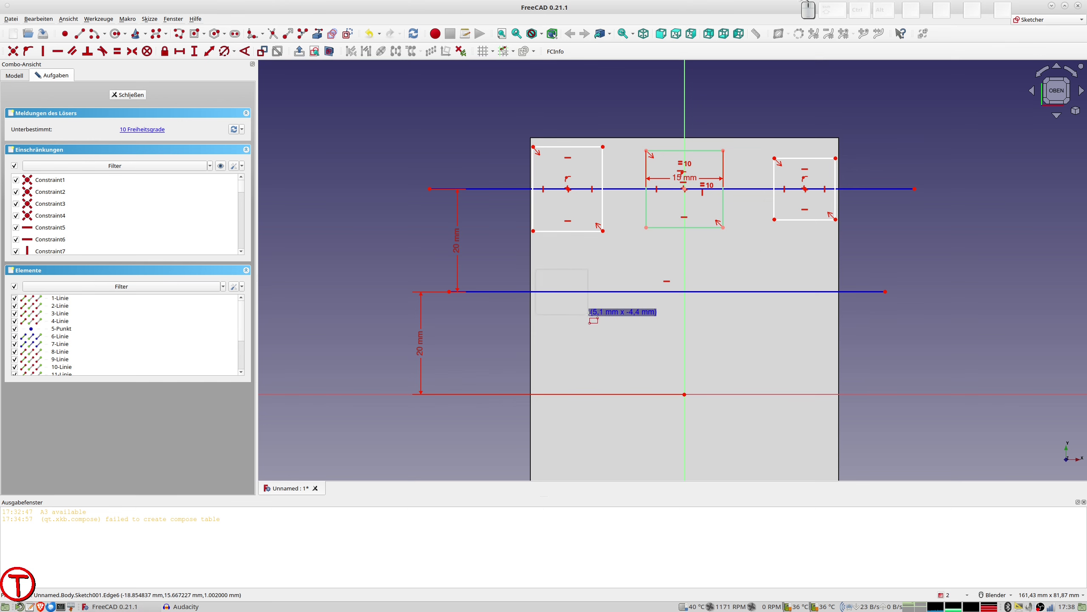
left_click(596, 326)
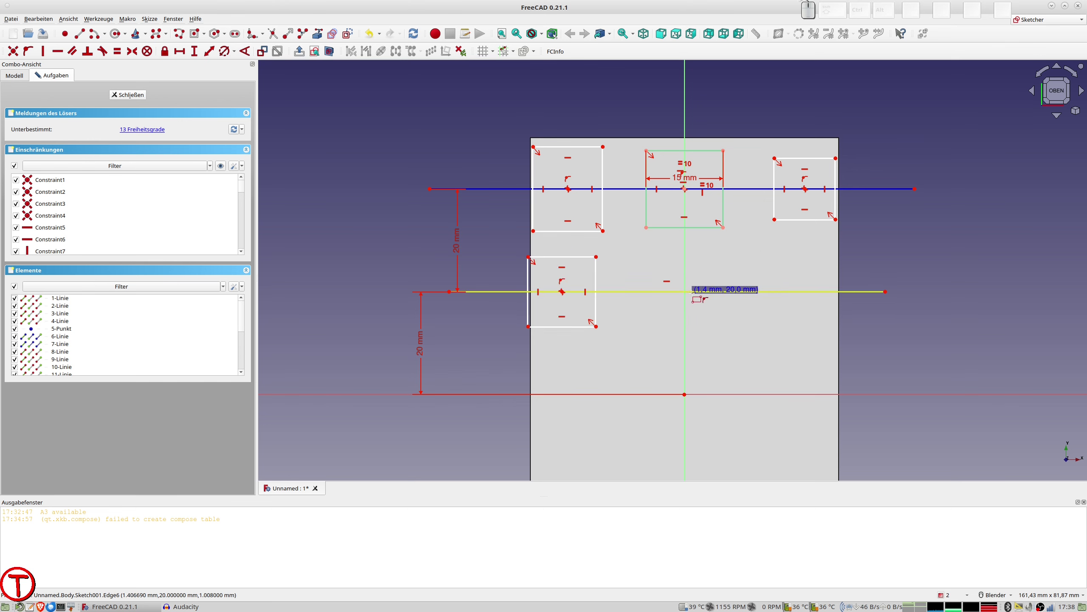
left_click(692, 291)
left_click(733, 330)
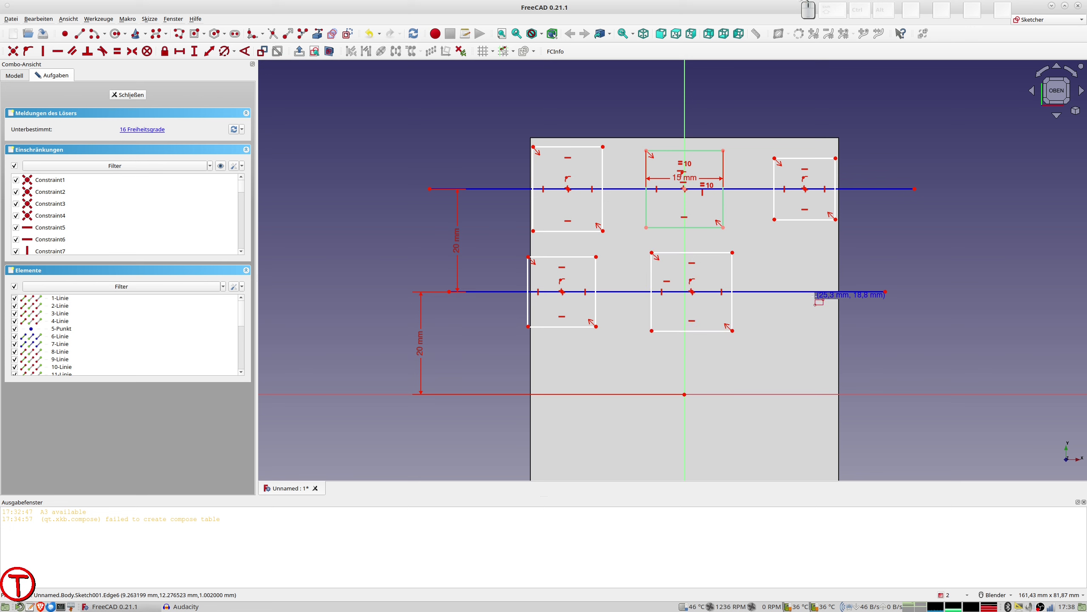
left_click(813, 292)
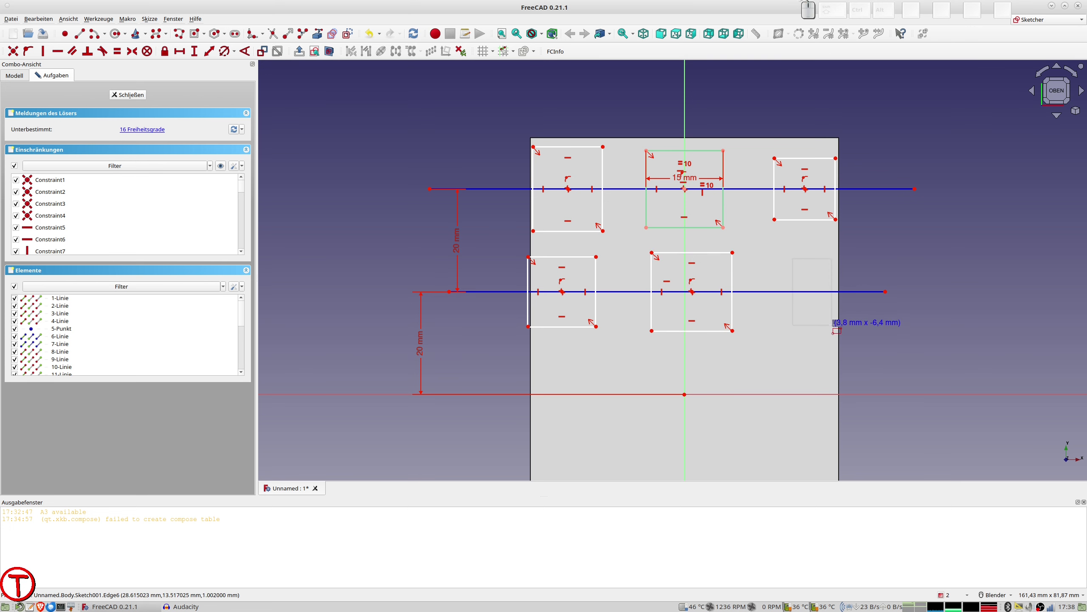
left_click(856, 335)
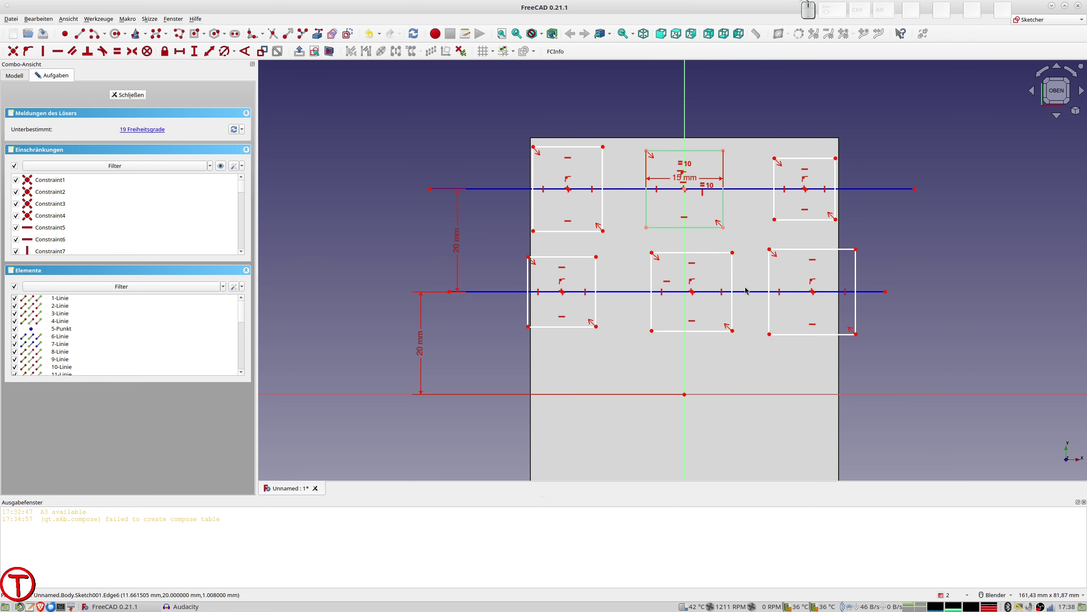
scroll(728, 278, "up", 1)
scroll(680, 262, "up", 1)
scroll(638, 213, "down", 2)
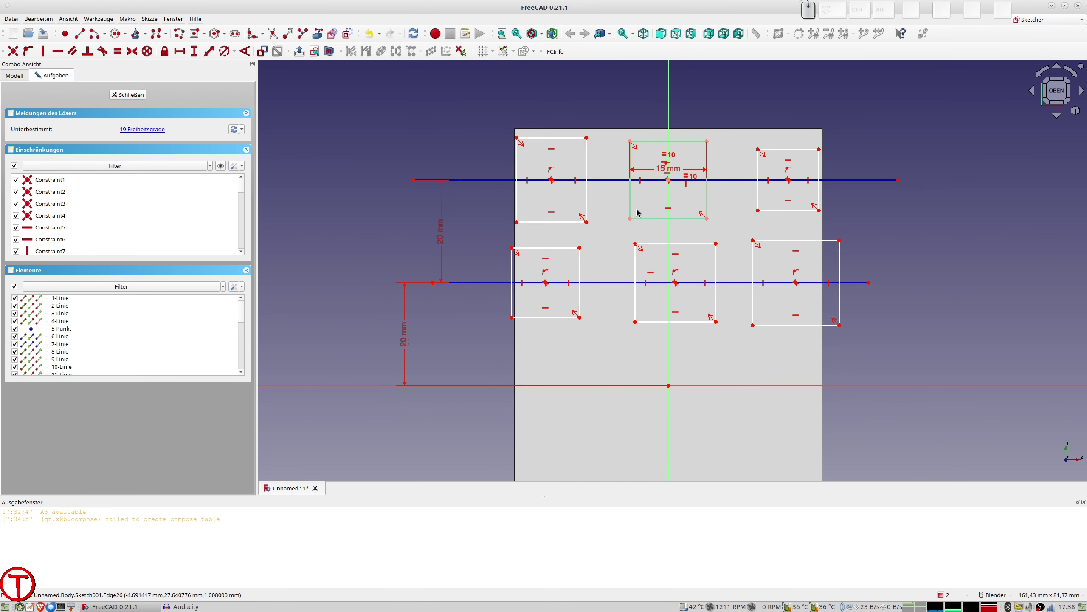
- Constrain the top and right edges of all rectangles equal to the first square's edge
right_click(646, 117)
left_click(569, 141)
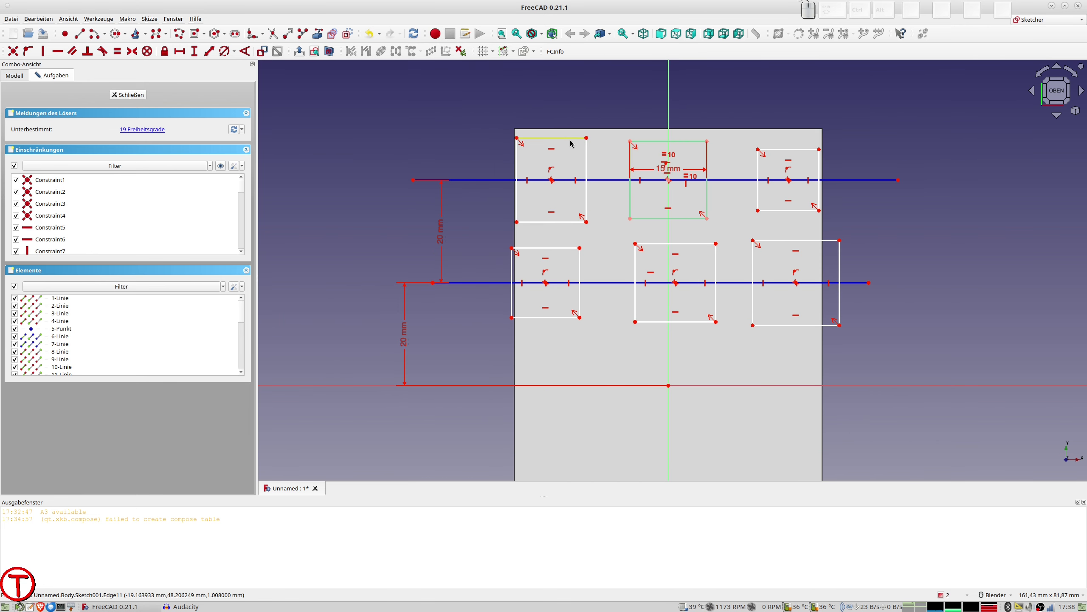
left_click(572, 138)
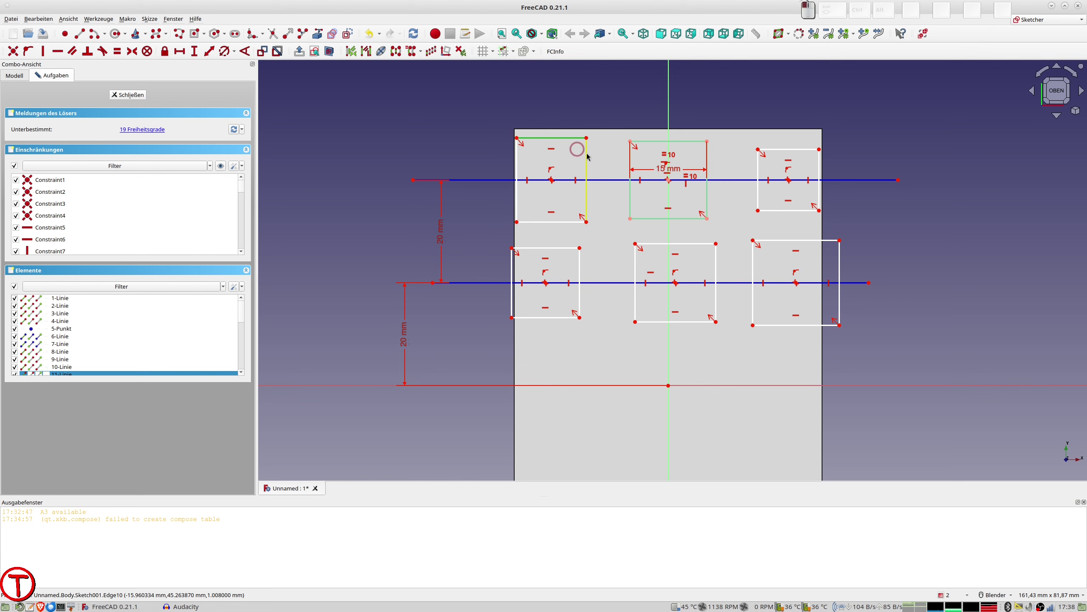
left_click(587, 157)
left_click(771, 150)
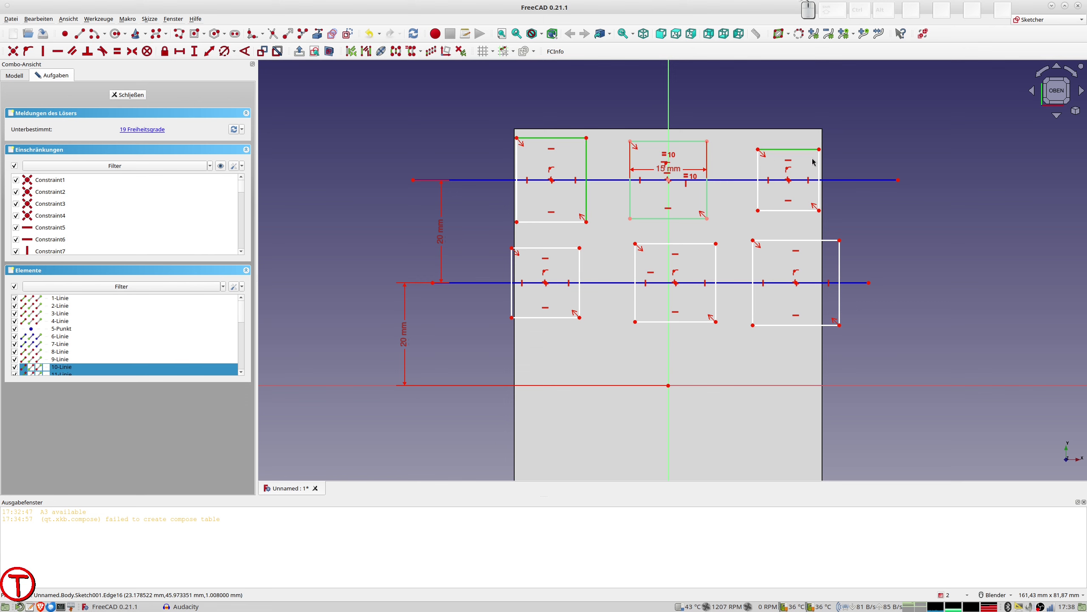
left_click(819, 184)
left_click(828, 241)
left_click(840, 261)
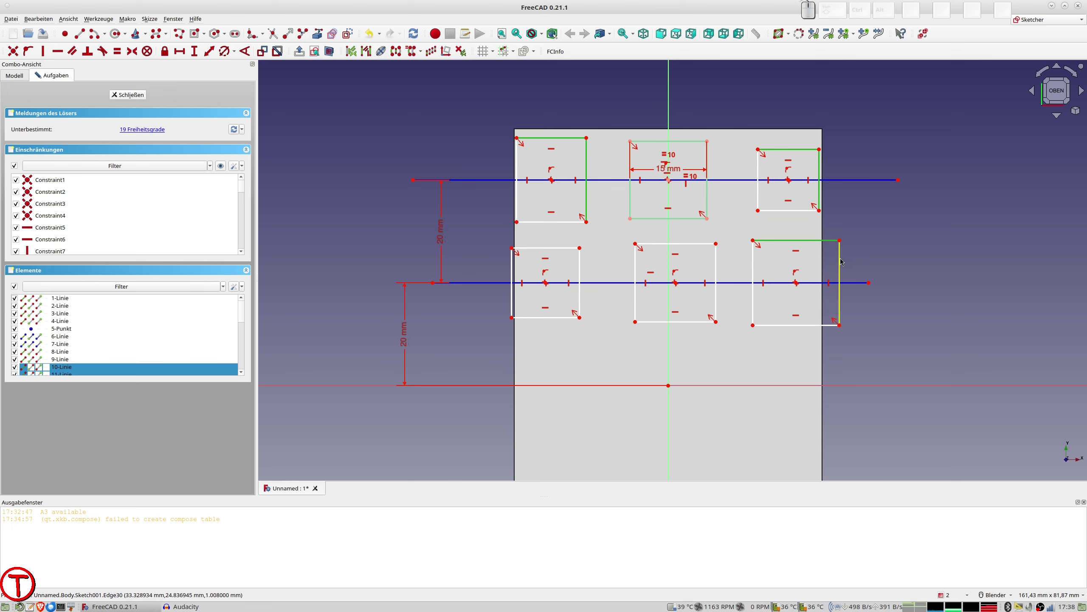
left_click(701, 245)
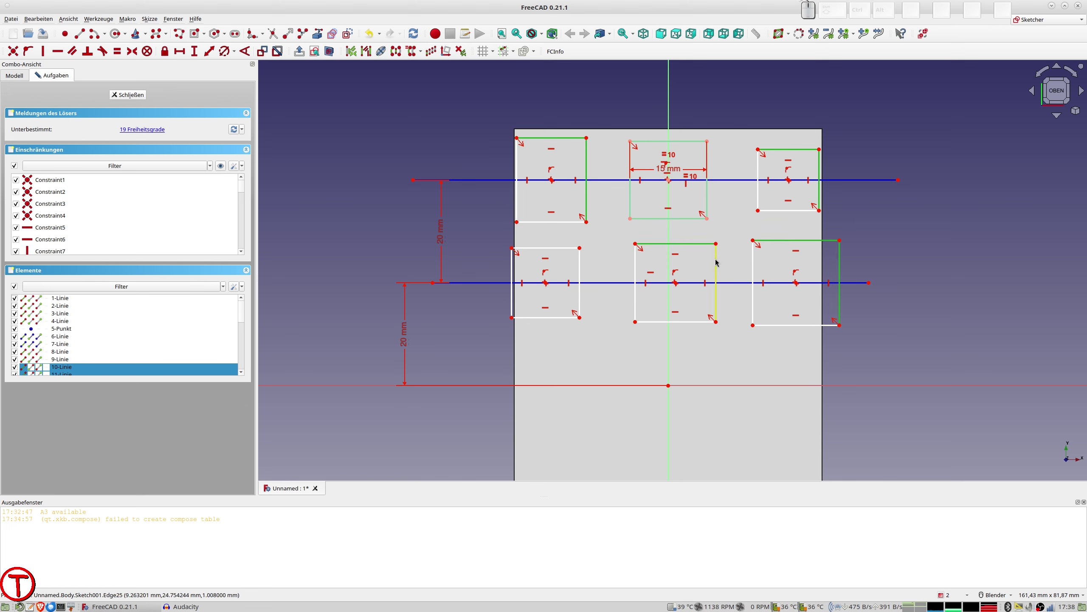
left_click(716, 257)
left_click(572, 248)
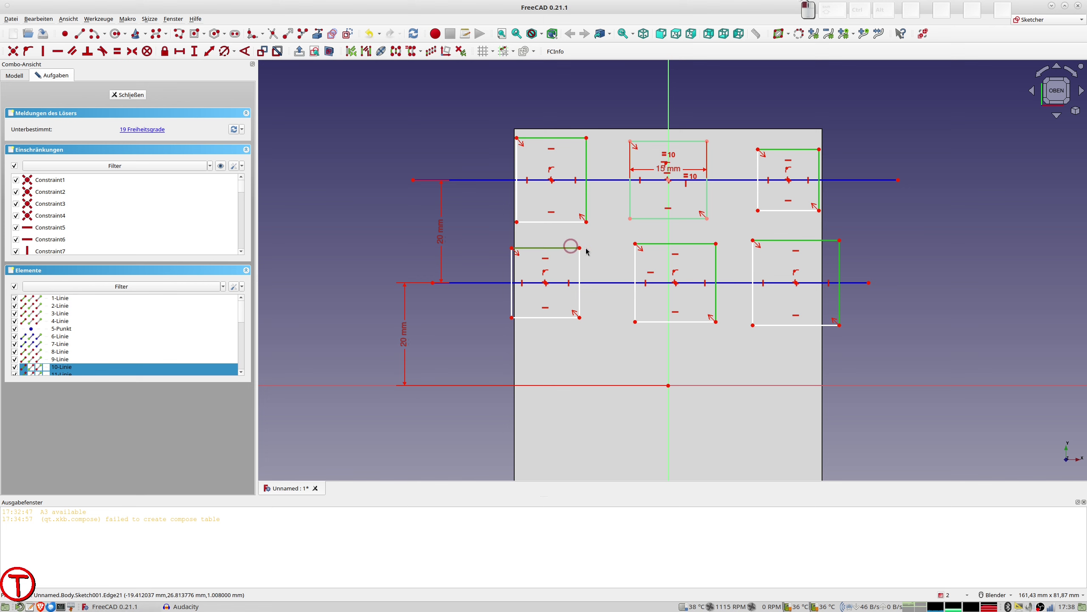
left_click(580, 267)
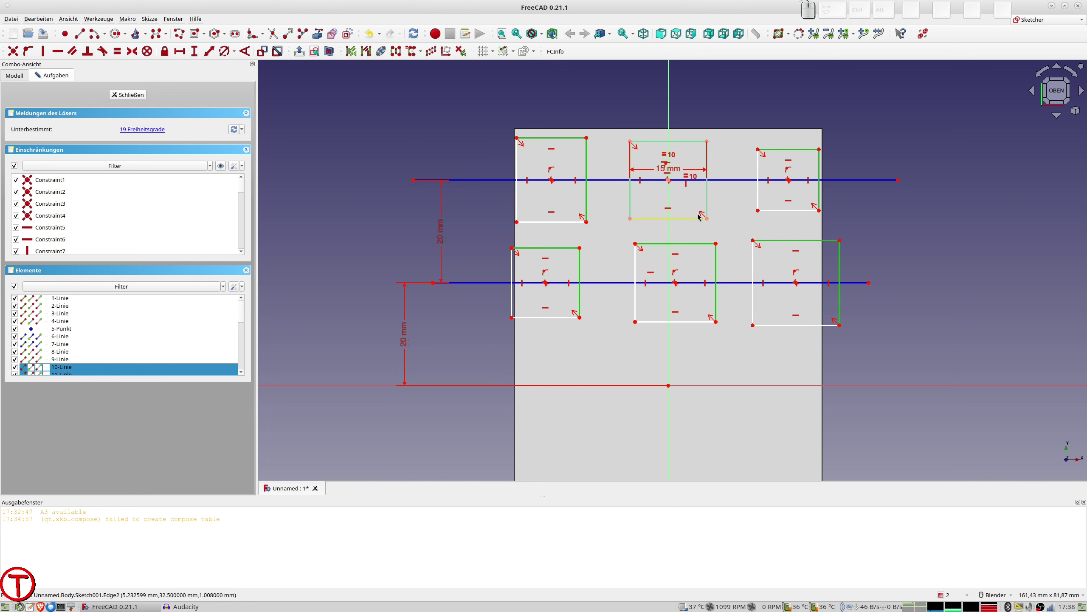
left_click(708, 201)
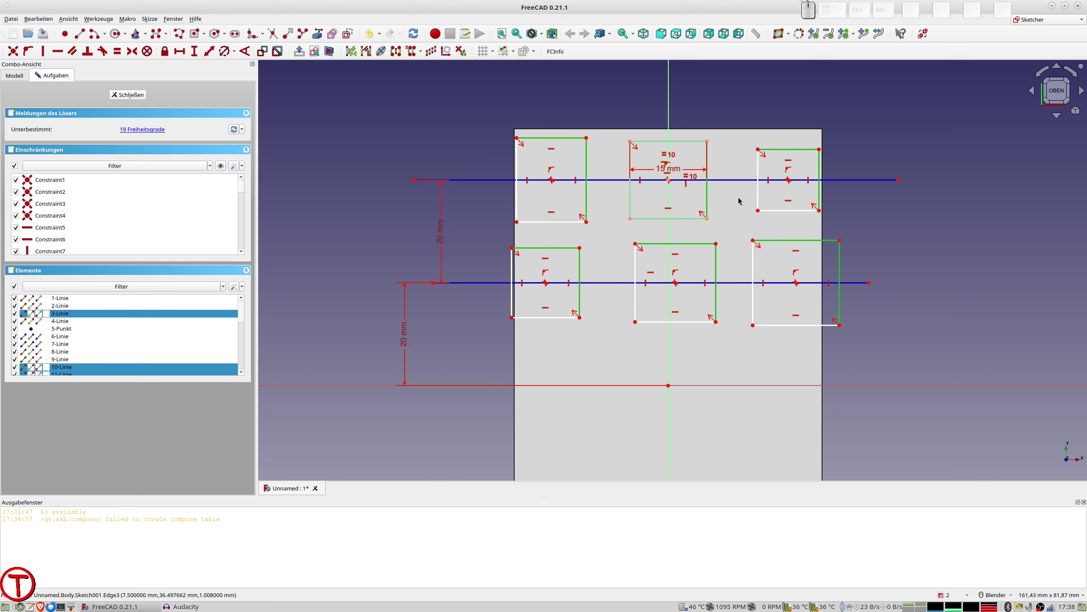
key("e")
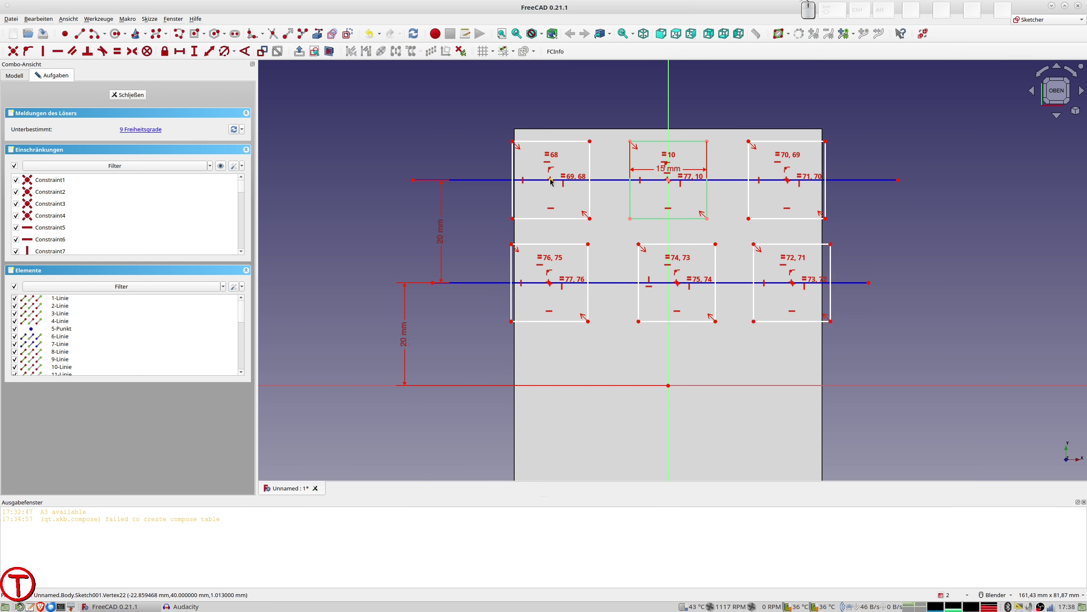
- Drag the upper-left and upper-right squares inward toward the middle square
left_click_drag(559, 182, 561, 183)
left_click_drag(570, 184, 568, 184)
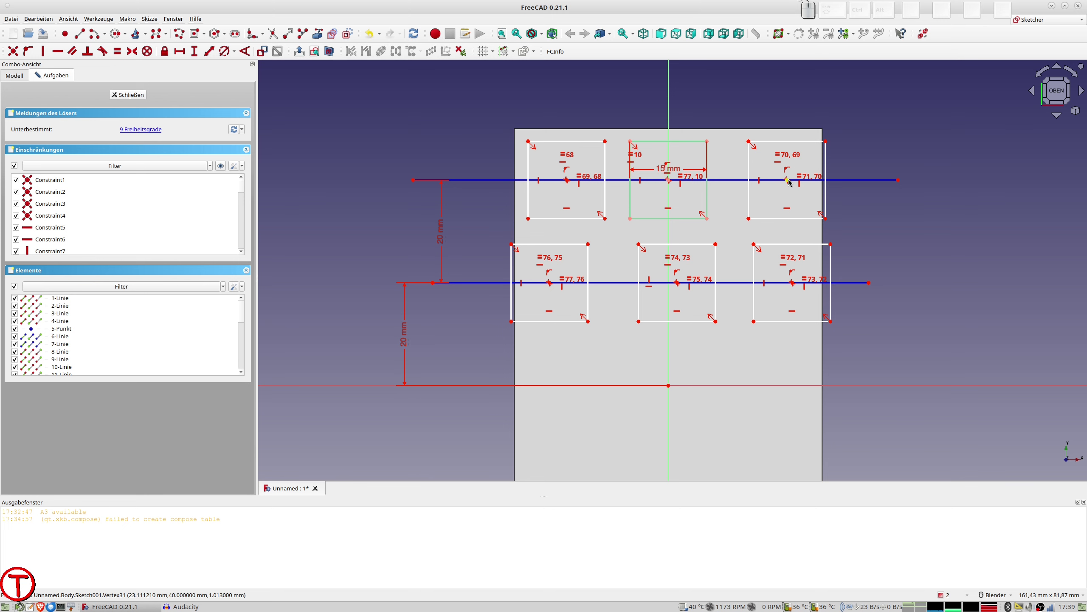
left_click_drag(790, 184, 774, 184)
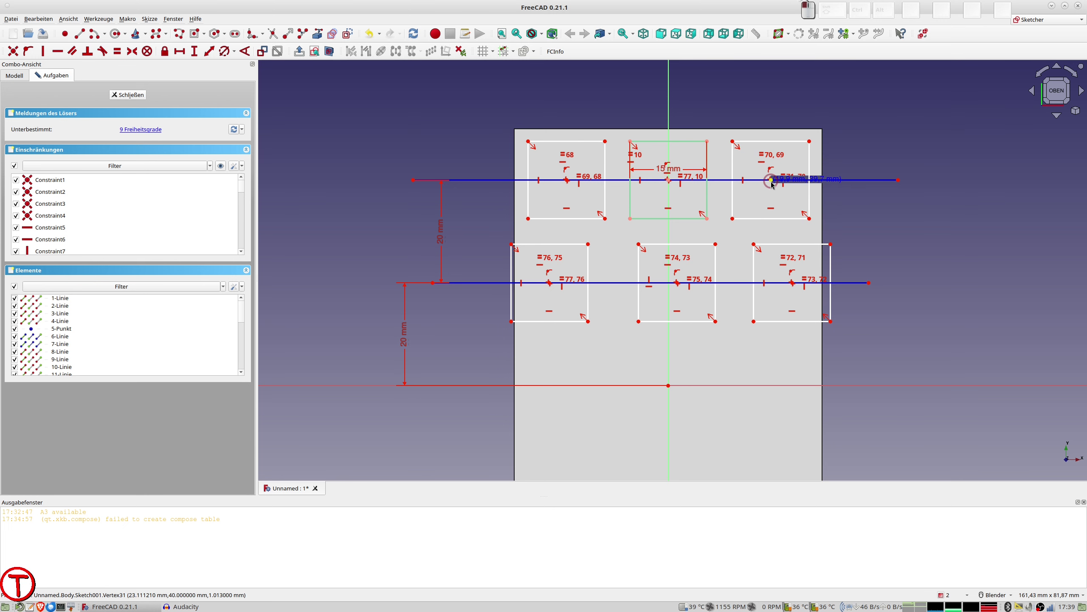
scroll(785, 201, "up", 1)
scroll(786, 201, "up", 1)
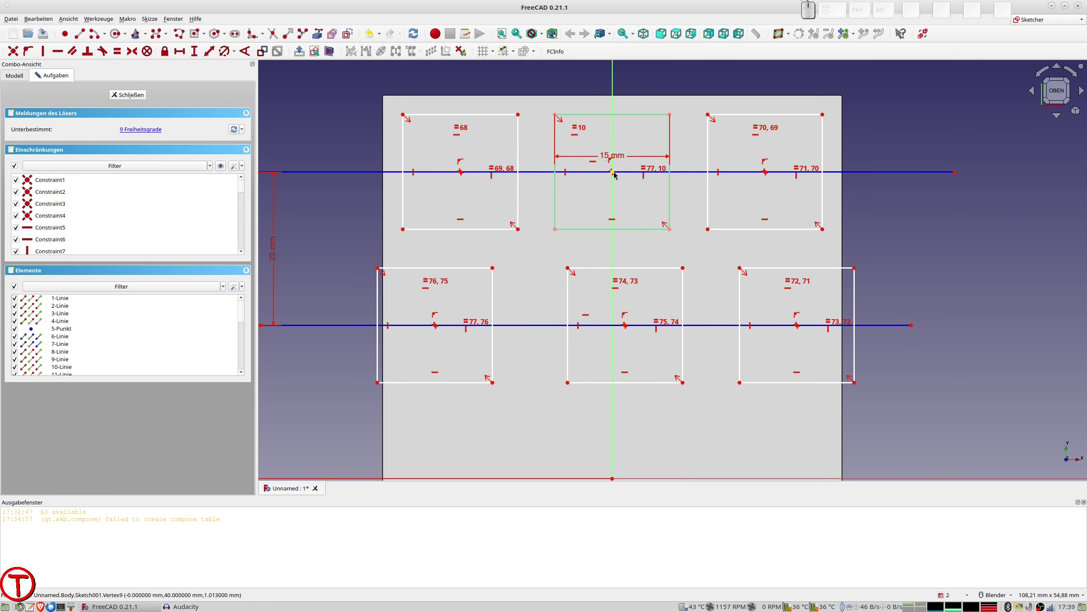
- Set a 20 mm horizontal spacing between the upper-left and middle square centres
left_click(460, 171)
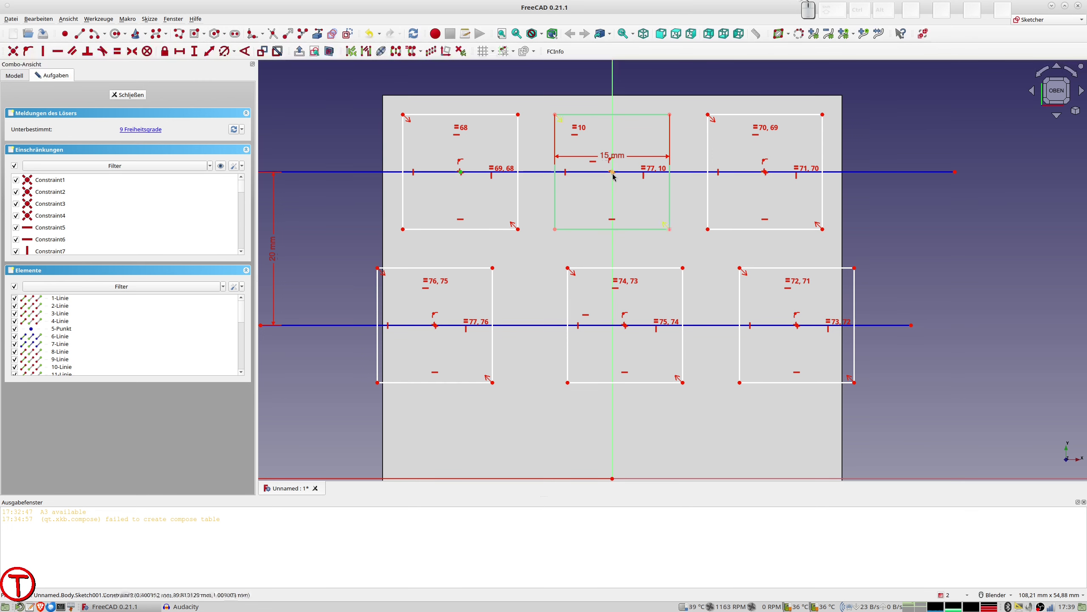
left_click(612, 171)
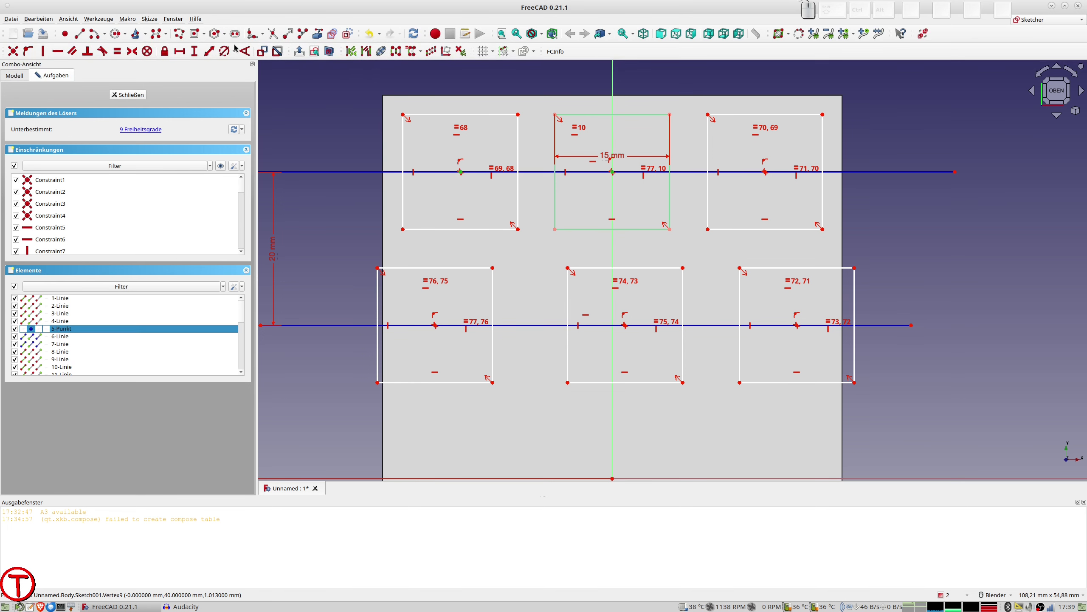
left_click(179, 51)
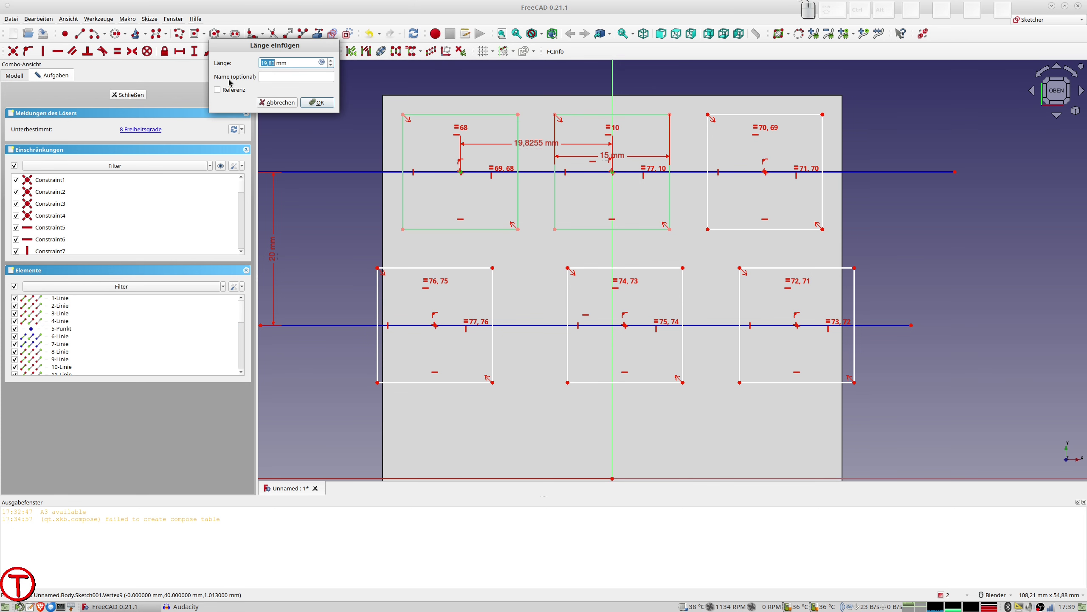
type("20")
key("Return")
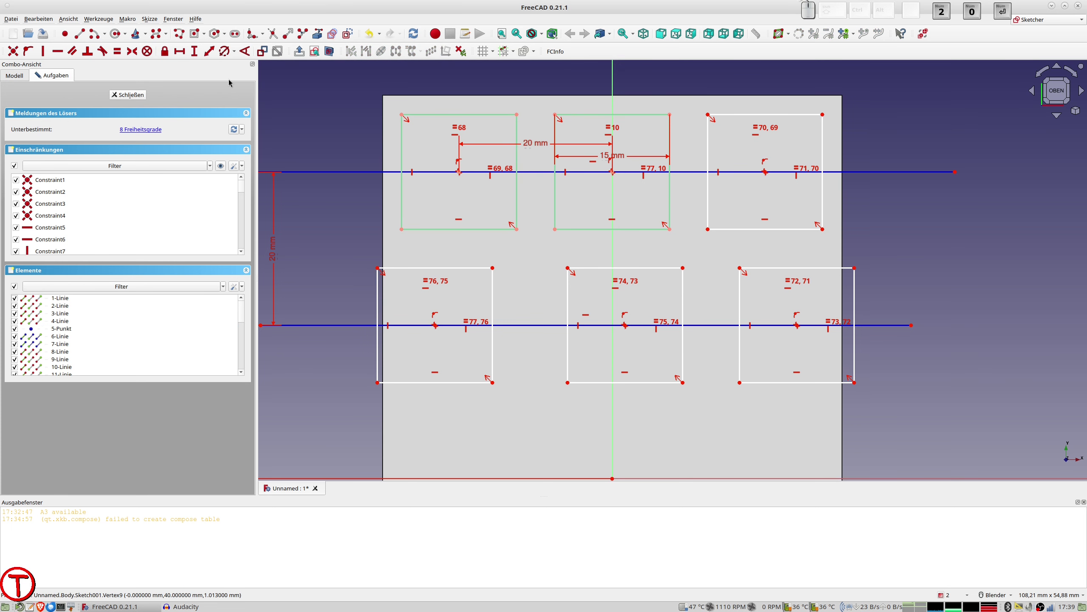
- Make the upper-right and upper-left square centres symmetric about the axis
left_click(765, 171)
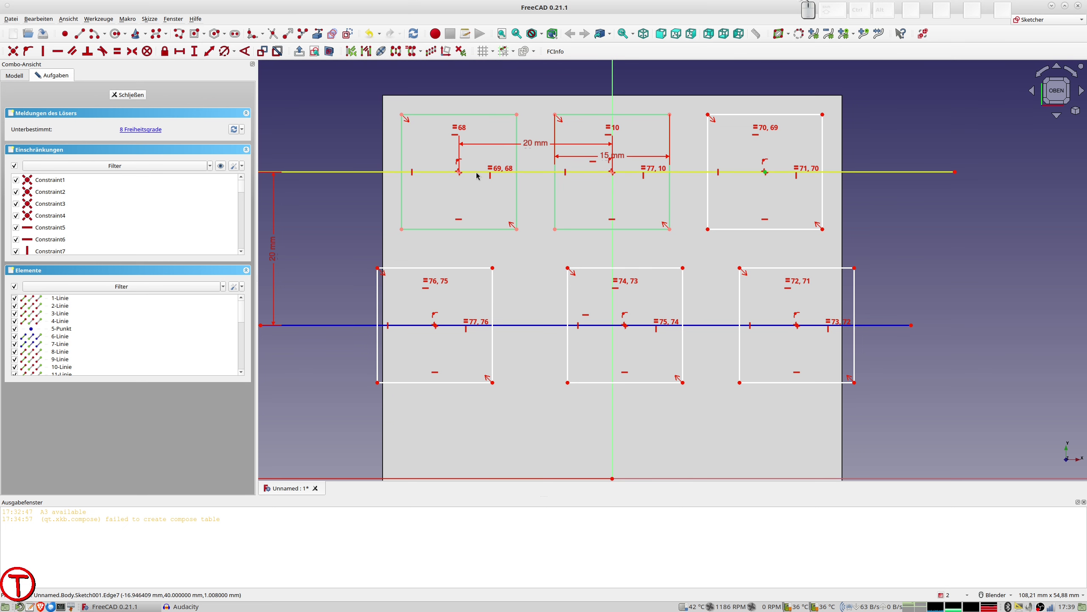
left_click(459, 172)
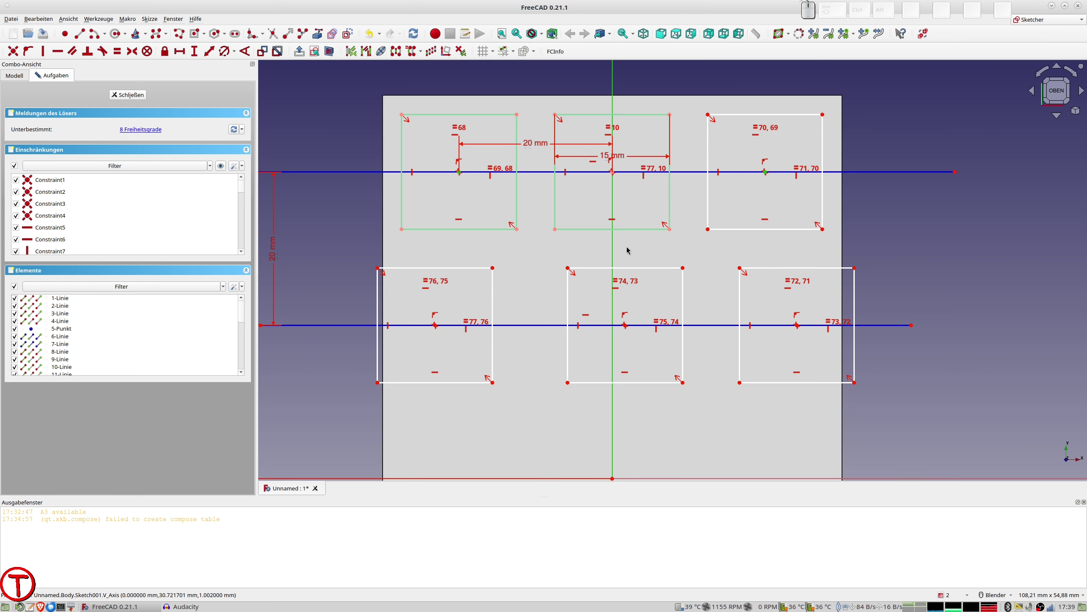
key("s")
key("s")
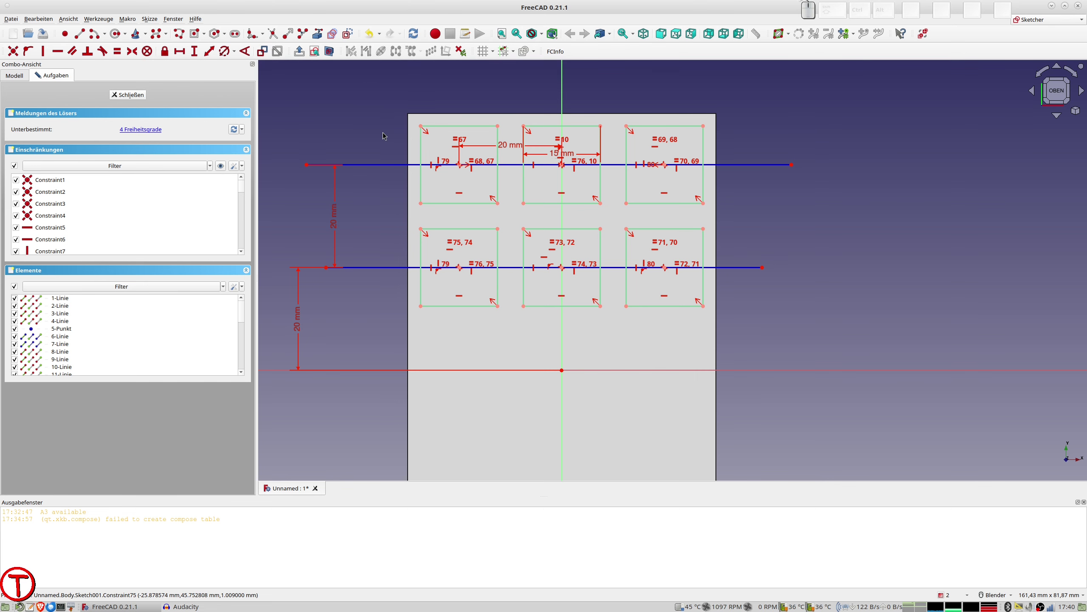
- Draw three centred rectangles with their centres on the horizontal axis
left_click(195, 34)
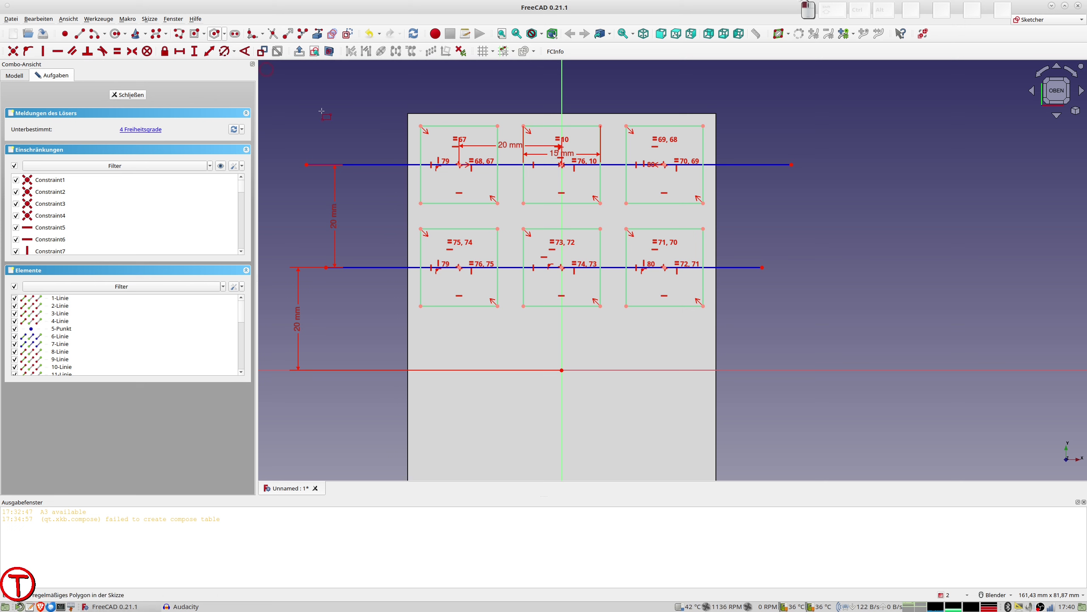
left_click(449, 370)
left_click(482, 399)
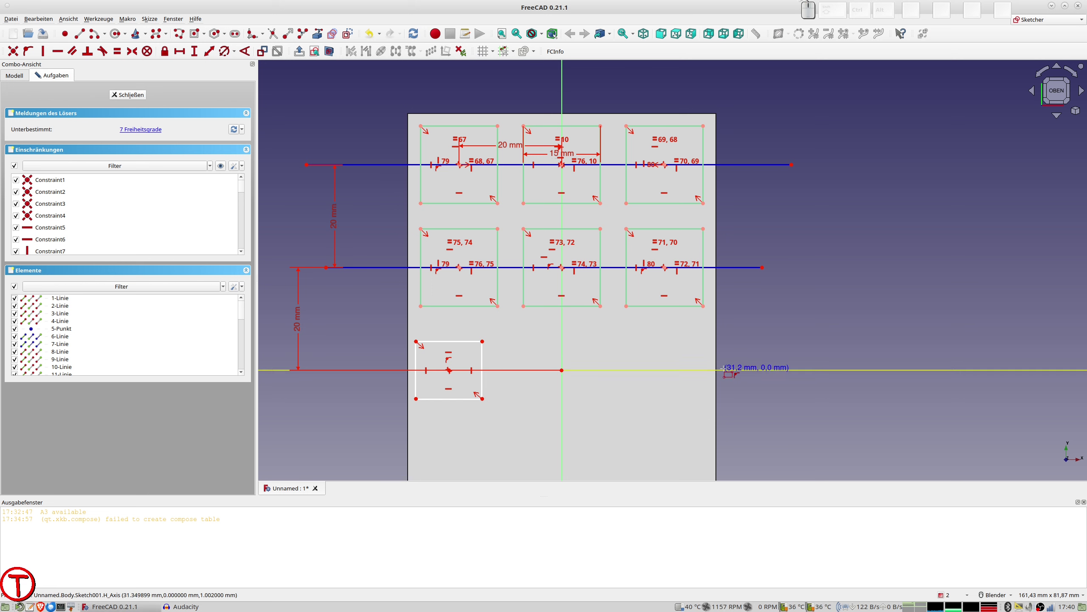
left_click(685, 370)
left_click(717, 402)
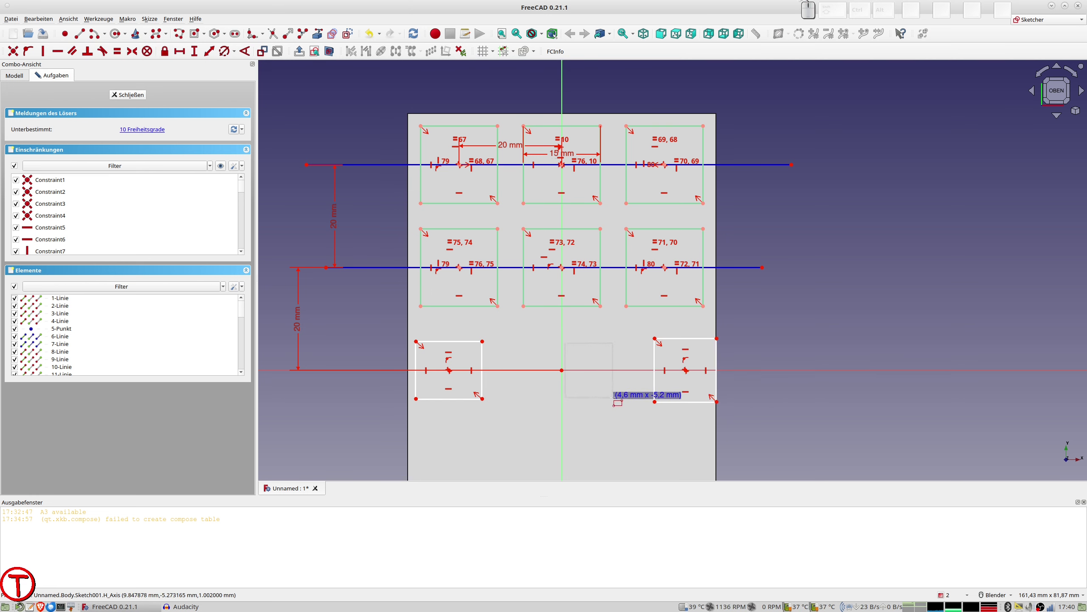
left_click(589, 370)
left_click(621, 402)
right_click(615, 401)
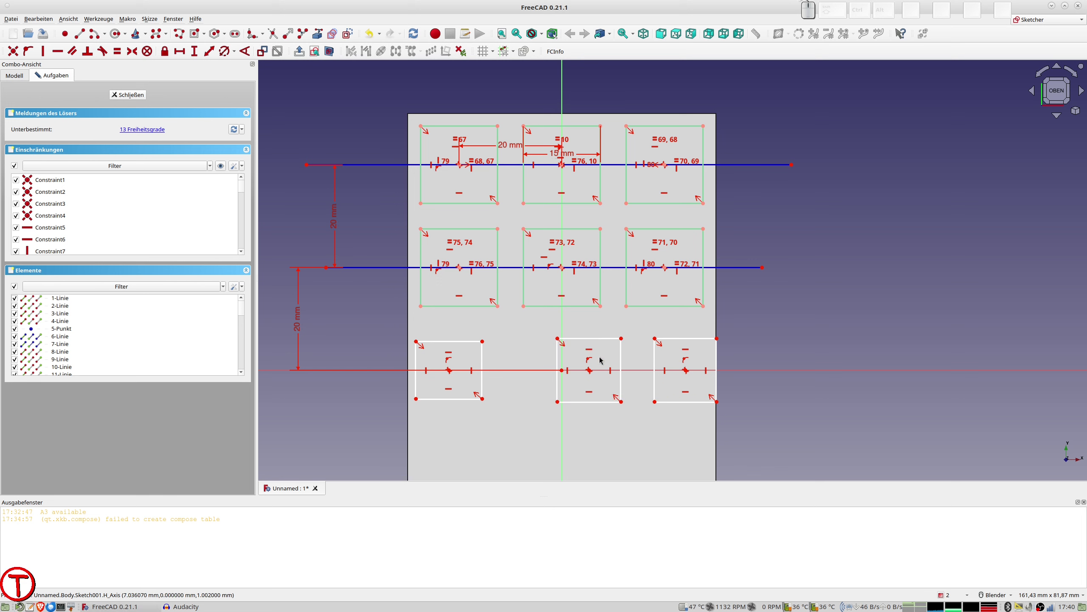
- Select the new squares' edges with the grid squares to chain equal-size constraints
left_click(608, 339)
left_click(621, 351)
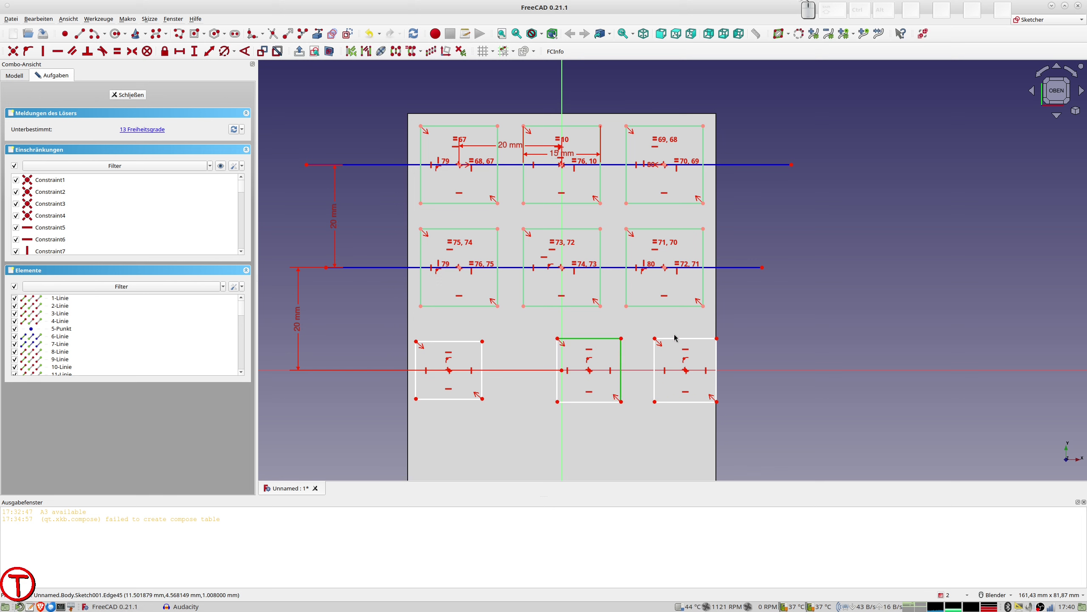
left_click(686, 339)
left_click(717, 352)
left_click(449, 341)
left_click(482, 377)
left_click(416, 381)
left_click(420, 283)
- Apply the last equal constraint and put the bottom-middle square's centre on the vertical axis
key("e")
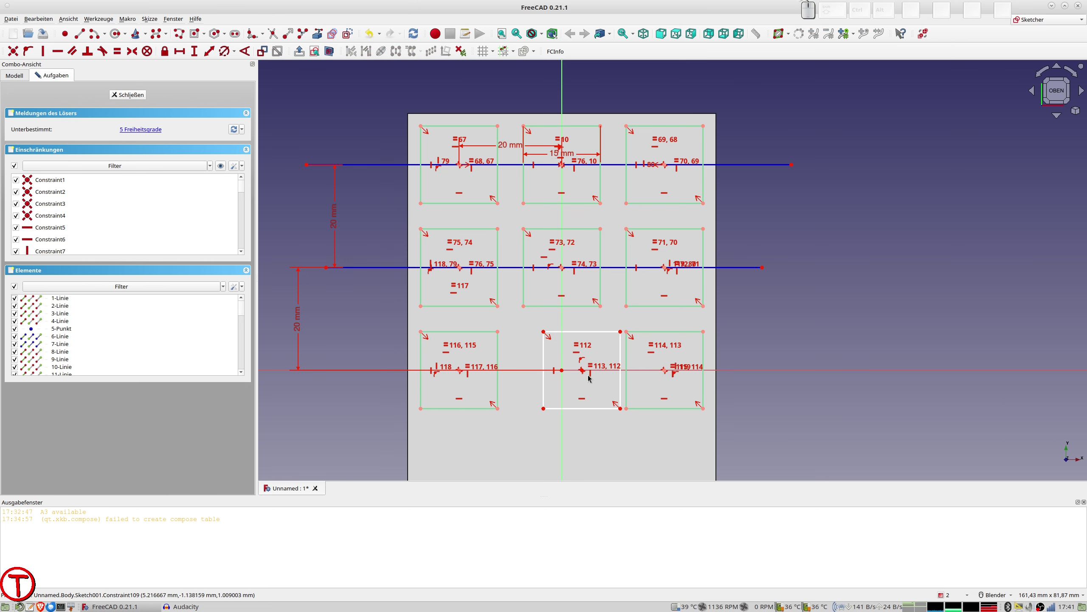
left_click(582, 370)
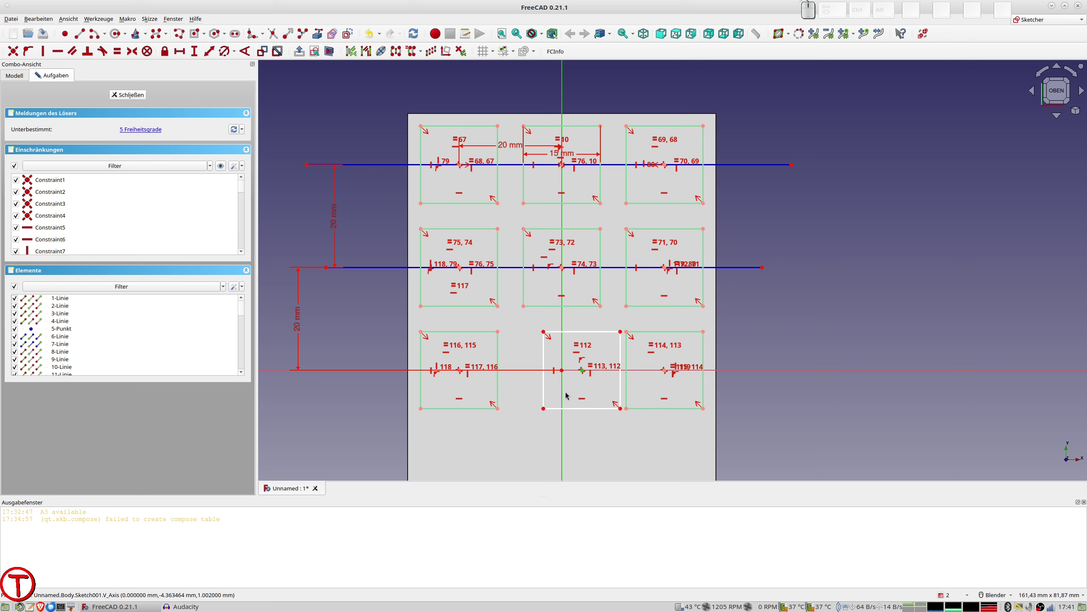
left_click(566, 395)
key("o")
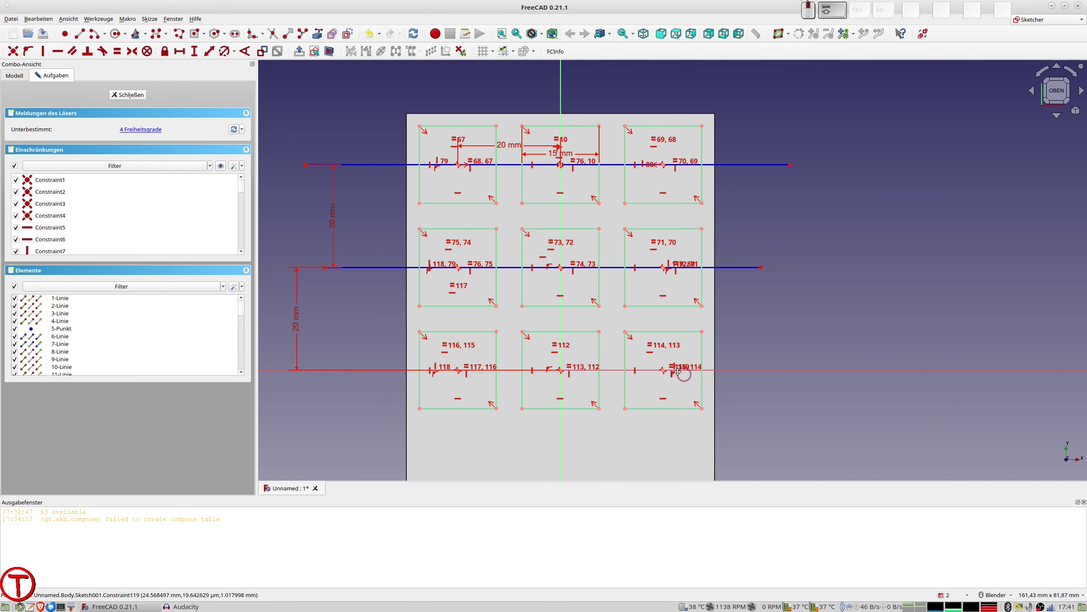
middle_click_drag(681, 371, 625, 345, "shift")
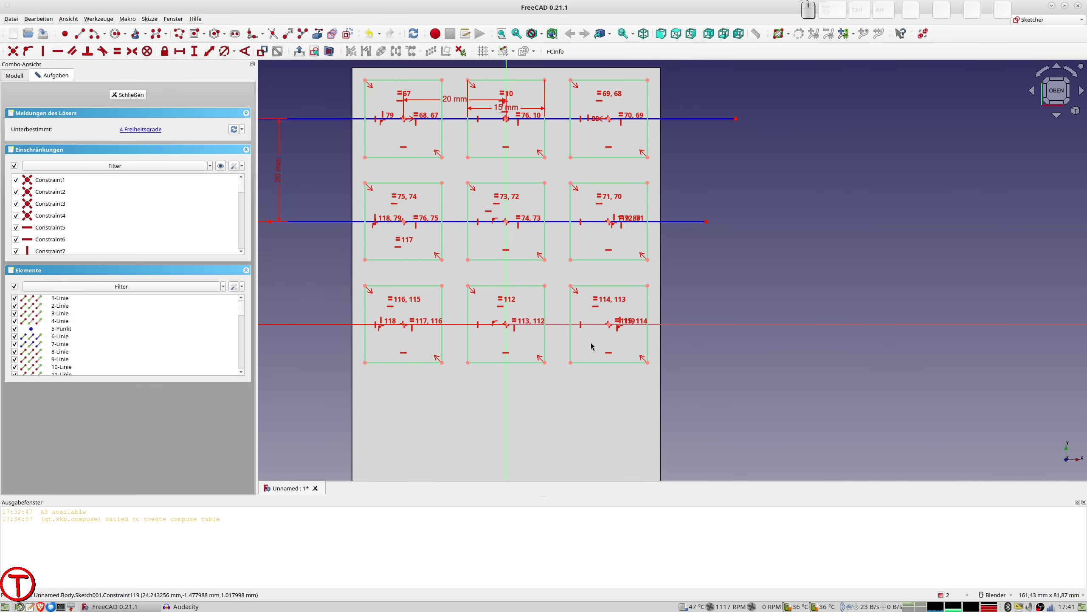
- Draw a tenth centred square on the vertical axis, 20 mm below the grid and equal size
left_click(194, 35)
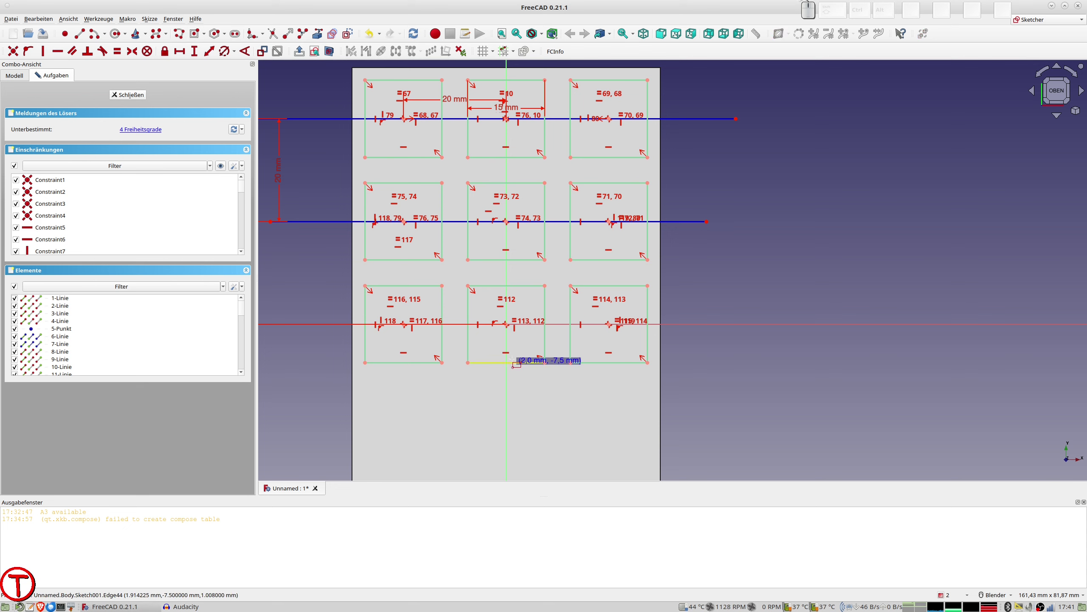
left_click(506, 418)
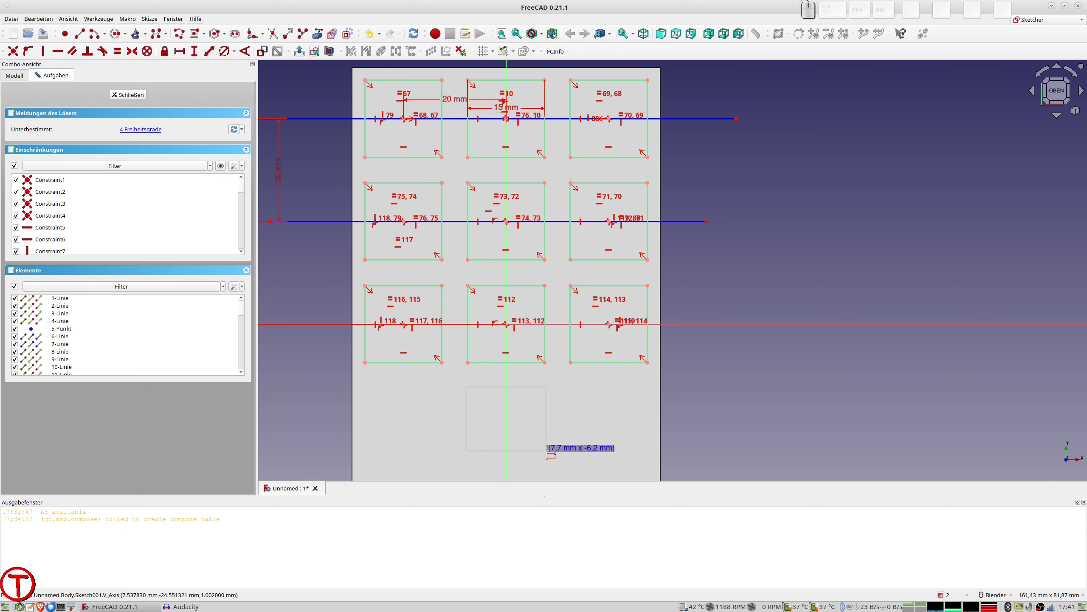
left_click(541, 449)
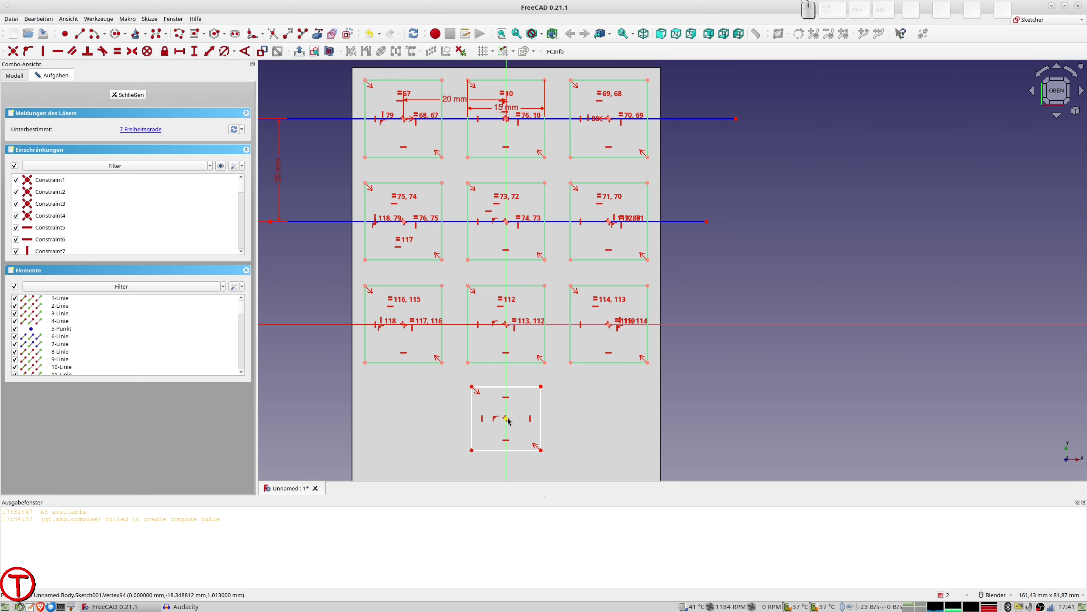
left_click(507, 419)
scroll(507, 304, "down", 3)
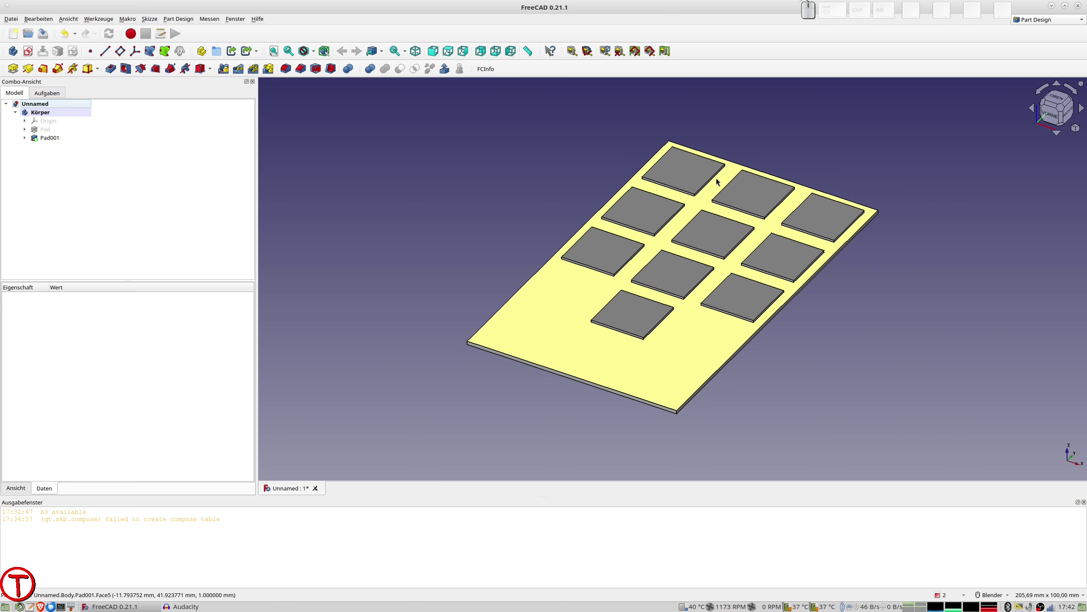
- Create a new sketch on the top-middle Pad001 button's top face
left_click(754, 195)
left_click(202, 51)
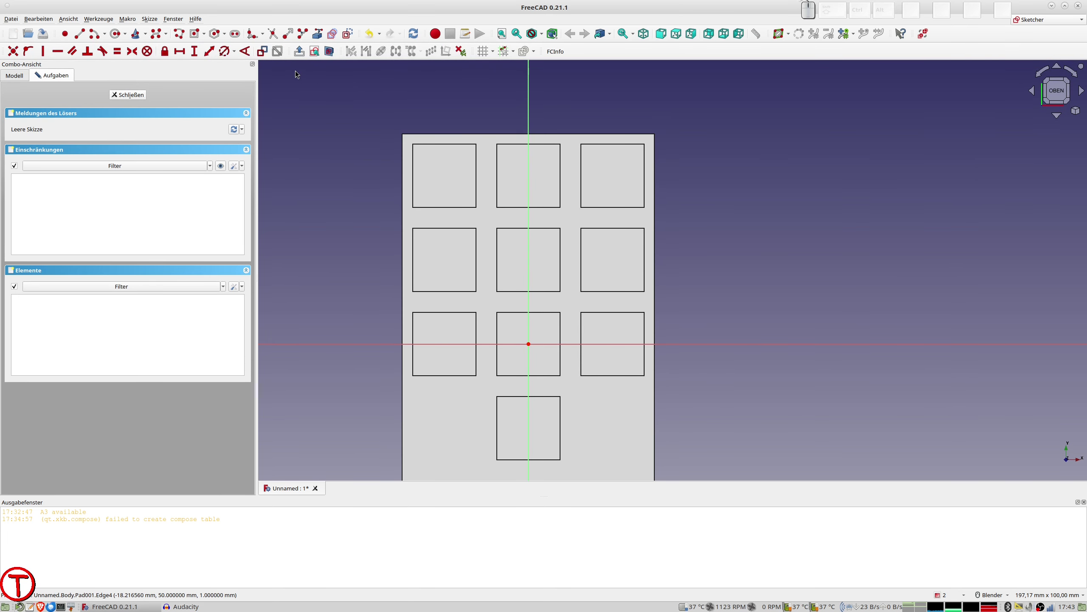
- Draw a closed seven-line upward arrow polyline with its tip on the vertical axis
left_click(179, 36)
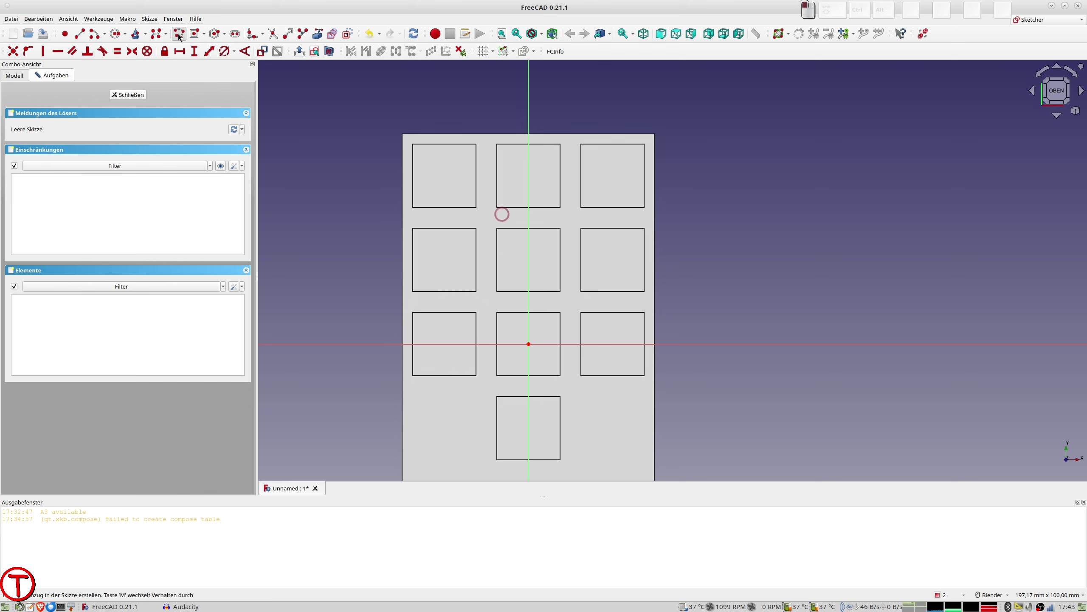
left_click(528, 153)
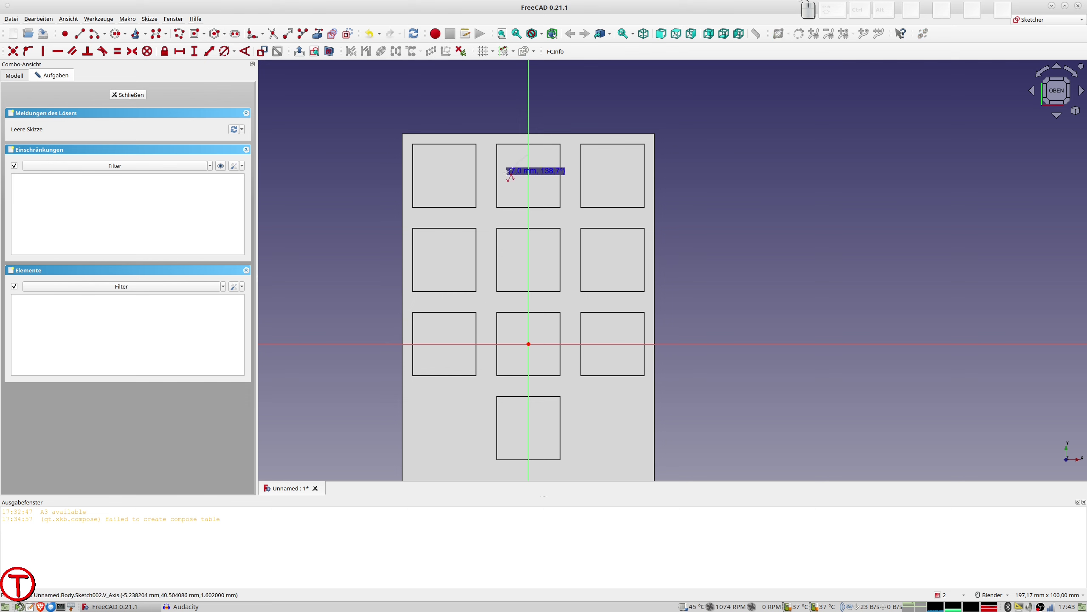
left_click(501, 178)
left_click(514, 178)
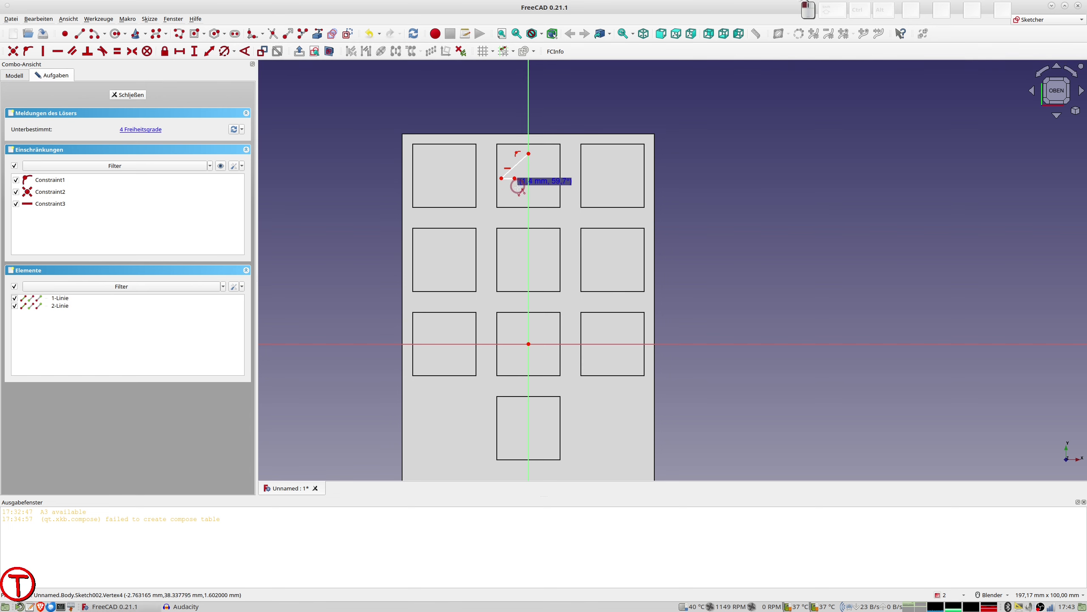
left_click(514, 205)
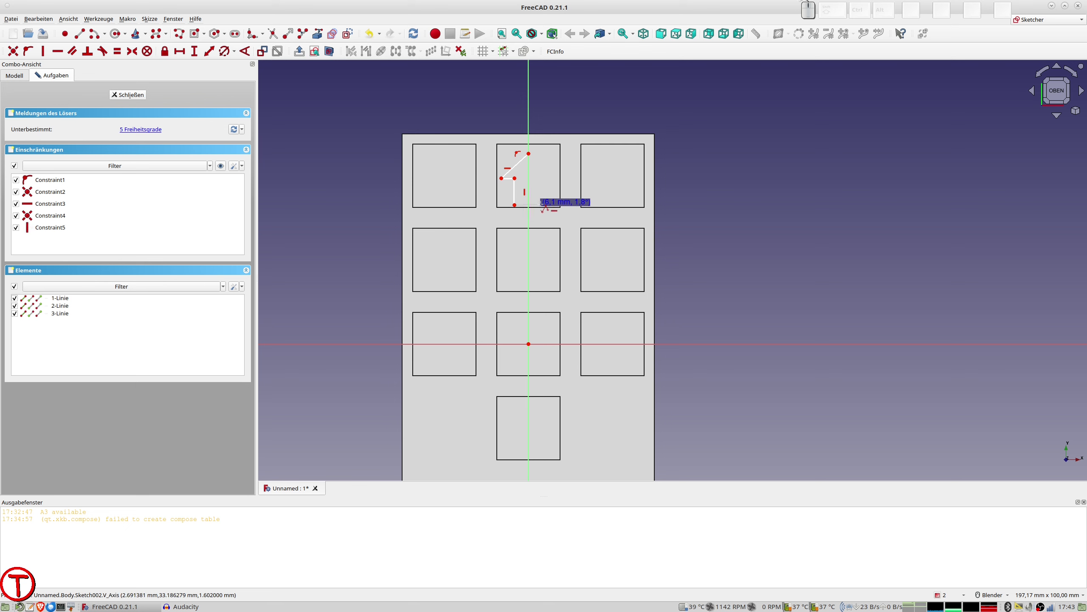
left_click(542, 205)
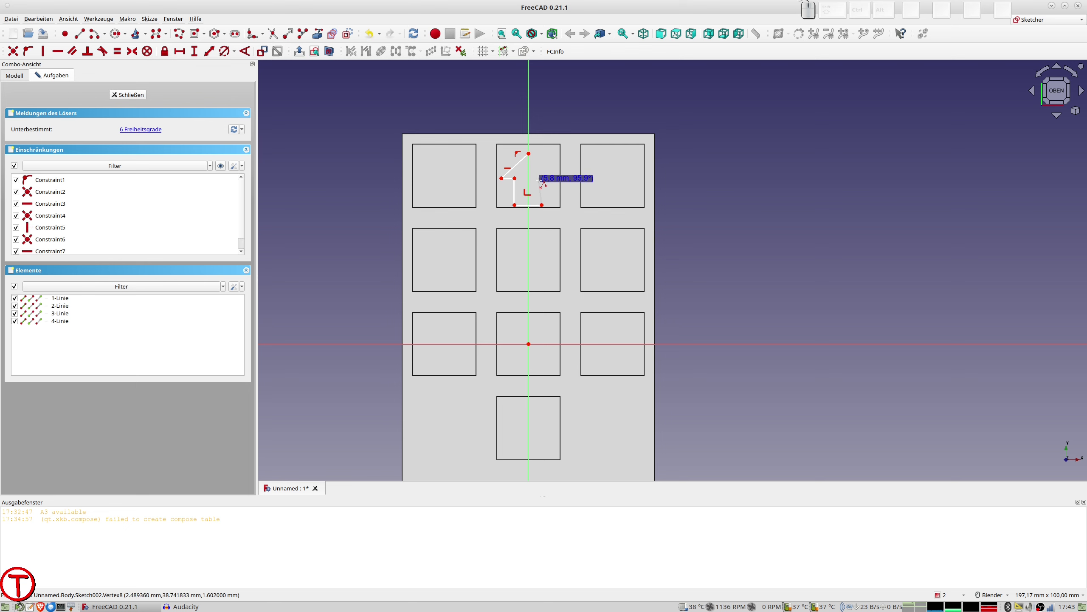
left_click(539, 181)
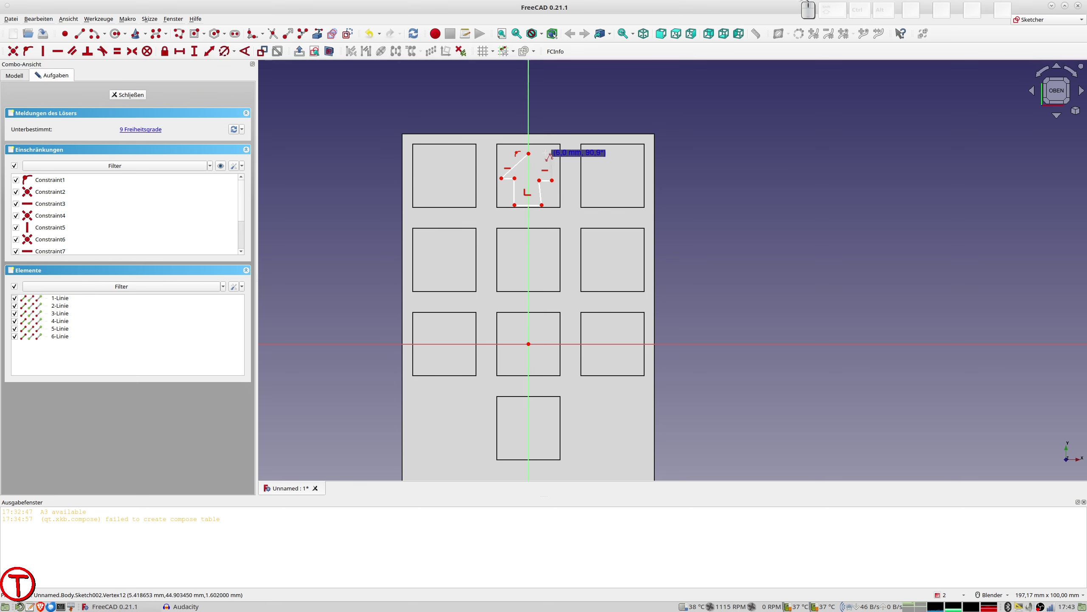
left_click(529, 152)
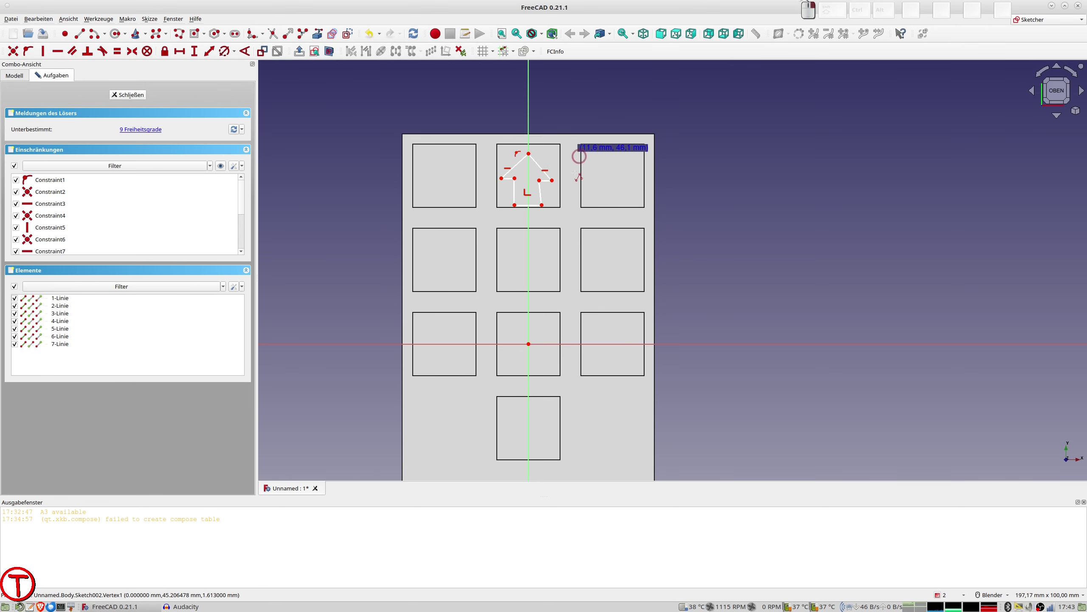
scroll(566, 174, "up", 2)
scroll(566, 173, "up", 1)
key("Escape")
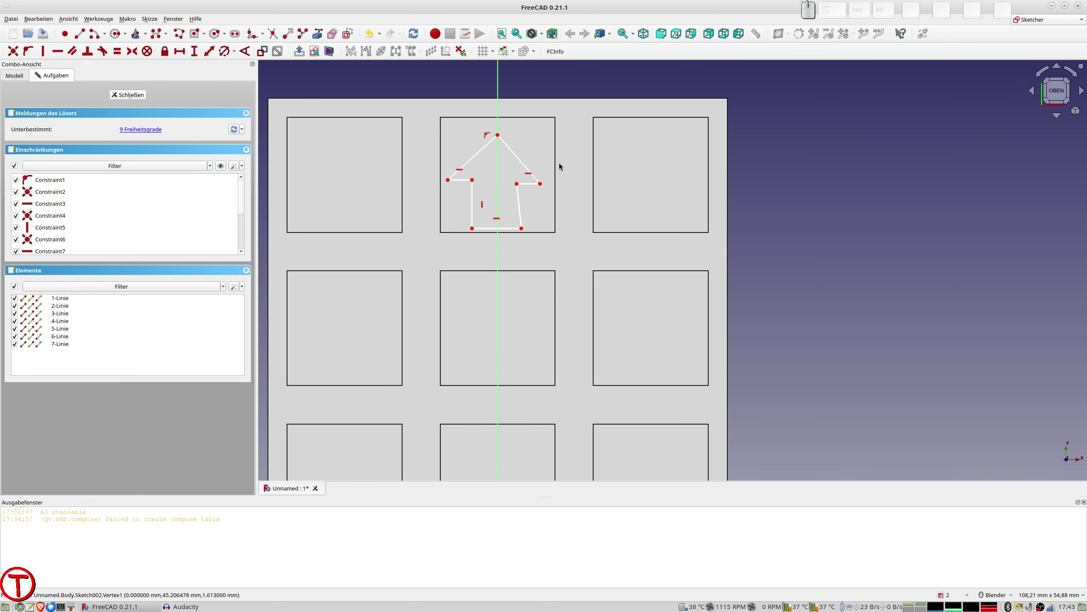
key("Escape")
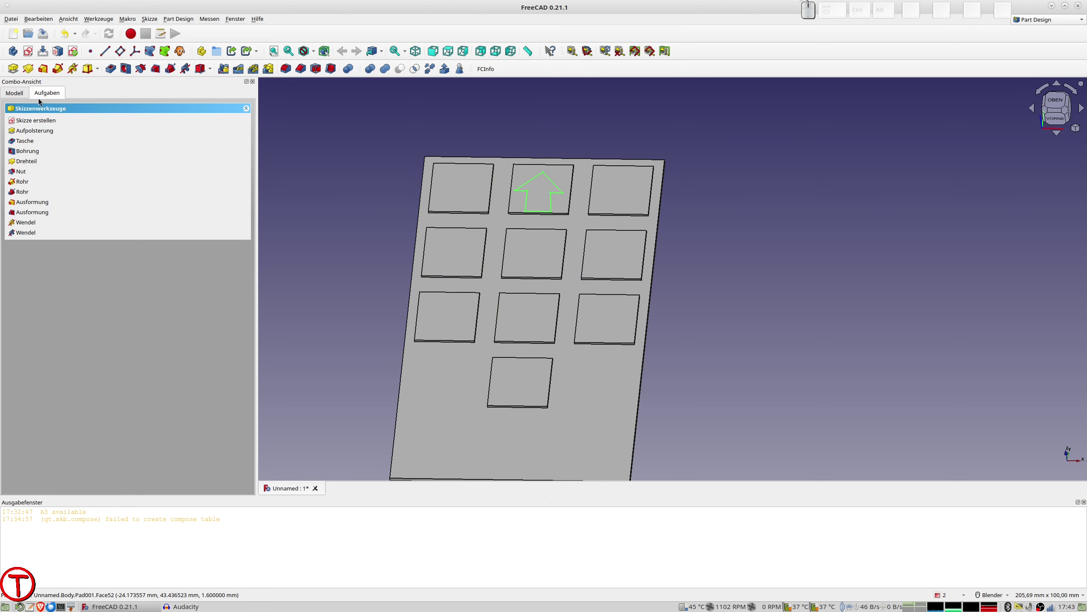
- Make an arrow shaft line vertical and delete the redundant horizontal constraint
left_click(17, 93)
double_click(45, 146)
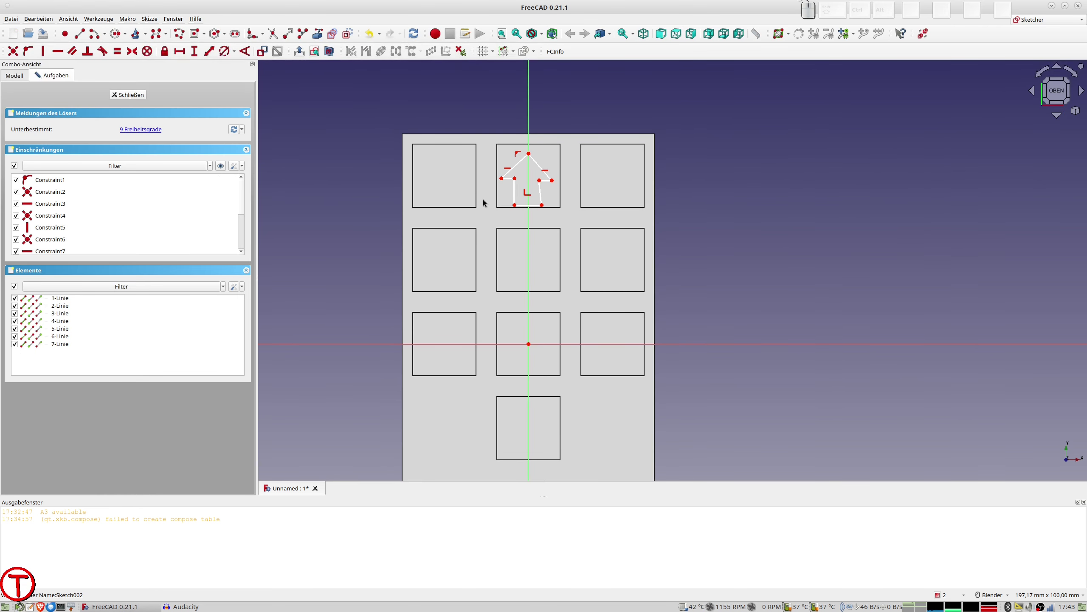
scroll(538, 193, "up", 2)
left_click(538, 193)
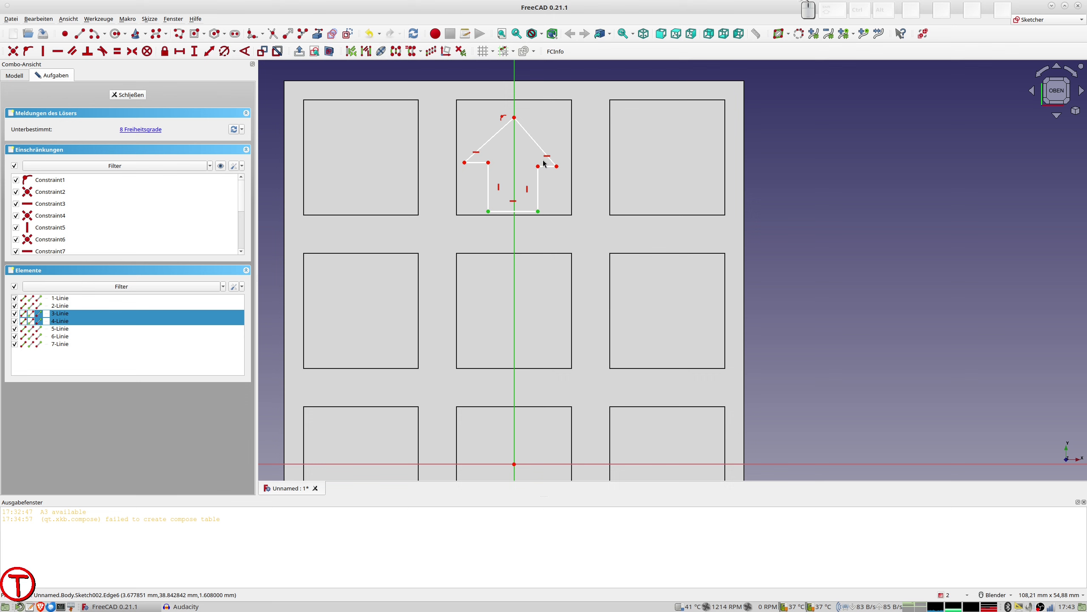
key("v")
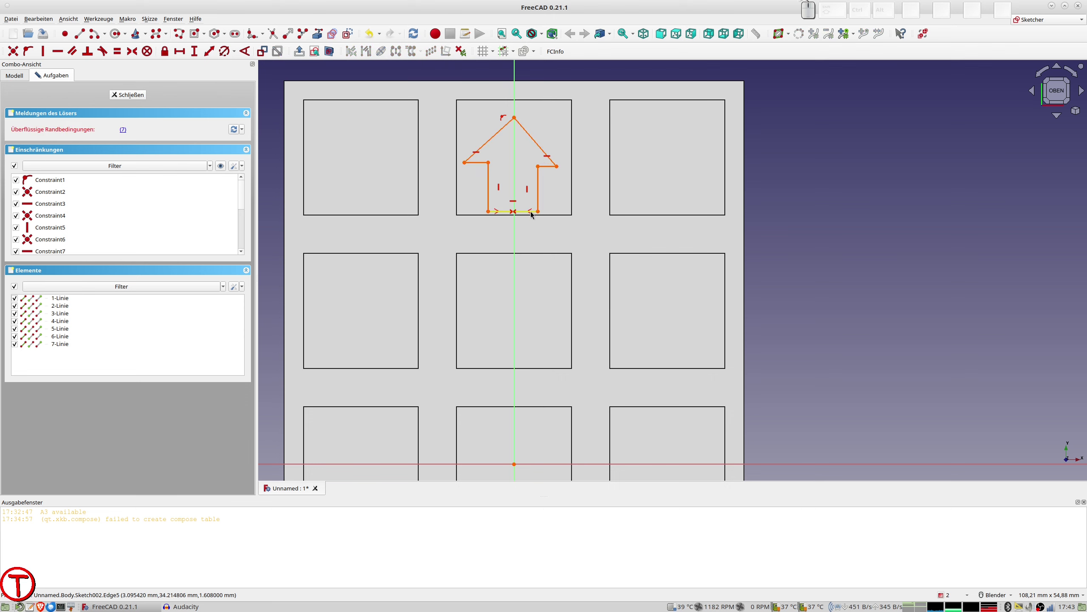
left_click(513, 201)
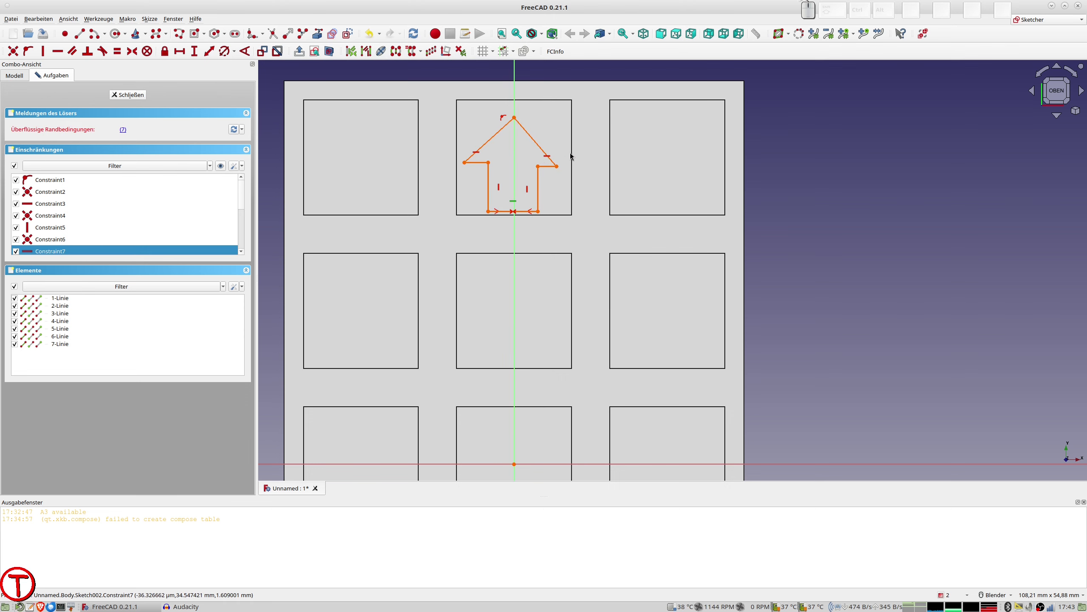
key("Delete")
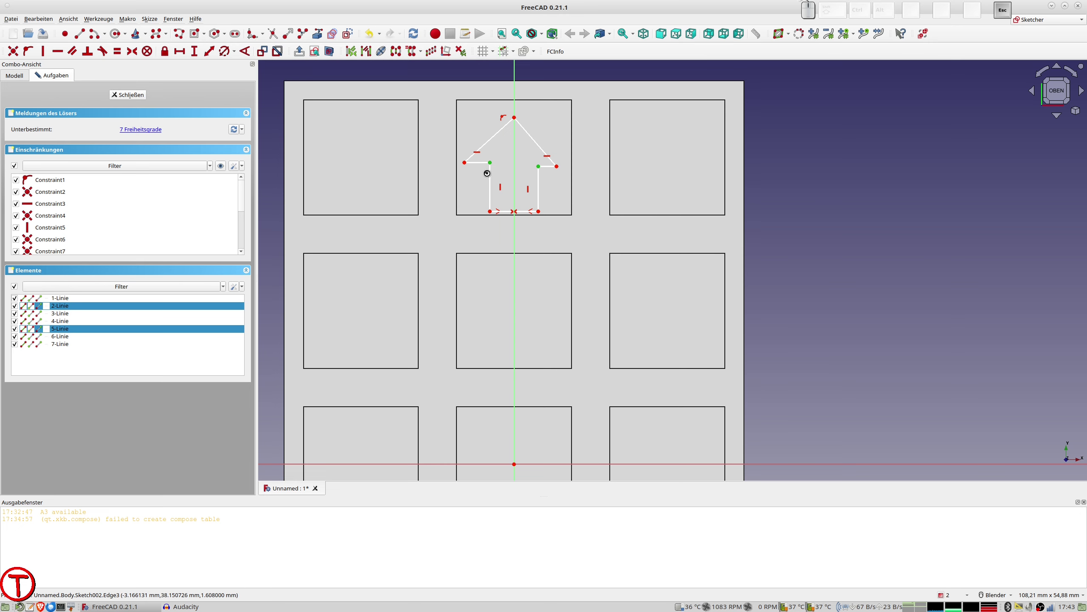
key("Escape")
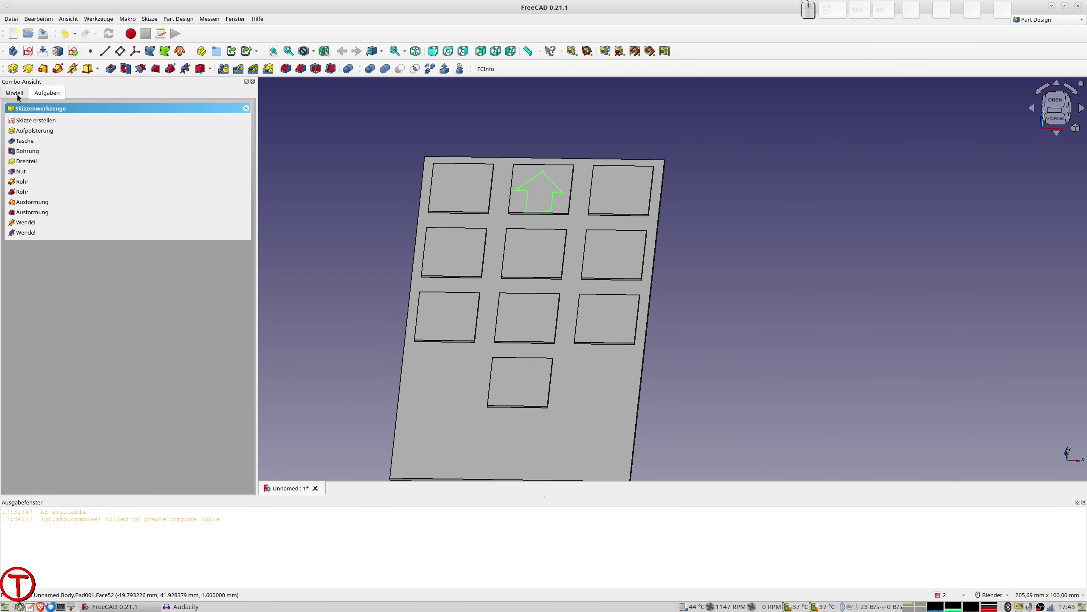
- Reopen Sketch002 and constrain the arrow's two vertical shaft lines to equal length
left_click(15, 93)
left_click(58, 146)
double_click(59, 146)
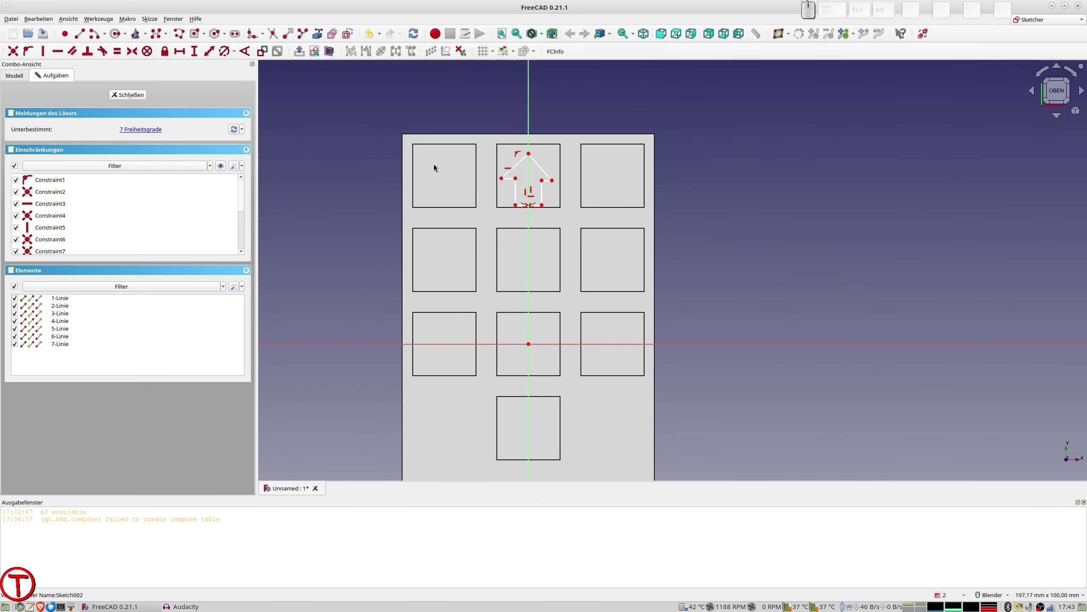
left_click(516, 190)
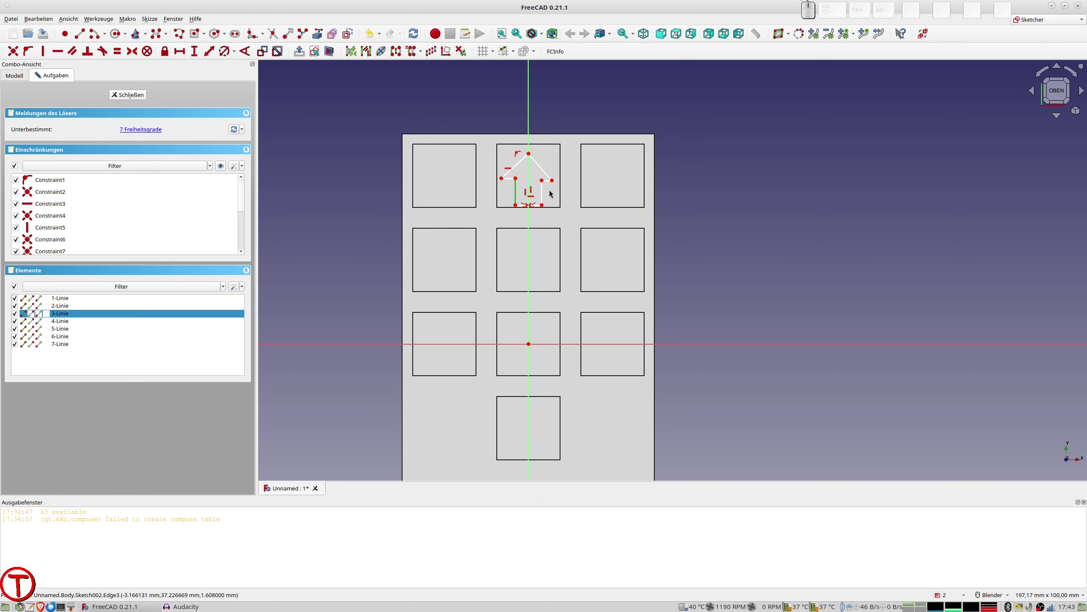
left_click(542, 192)
key("e")
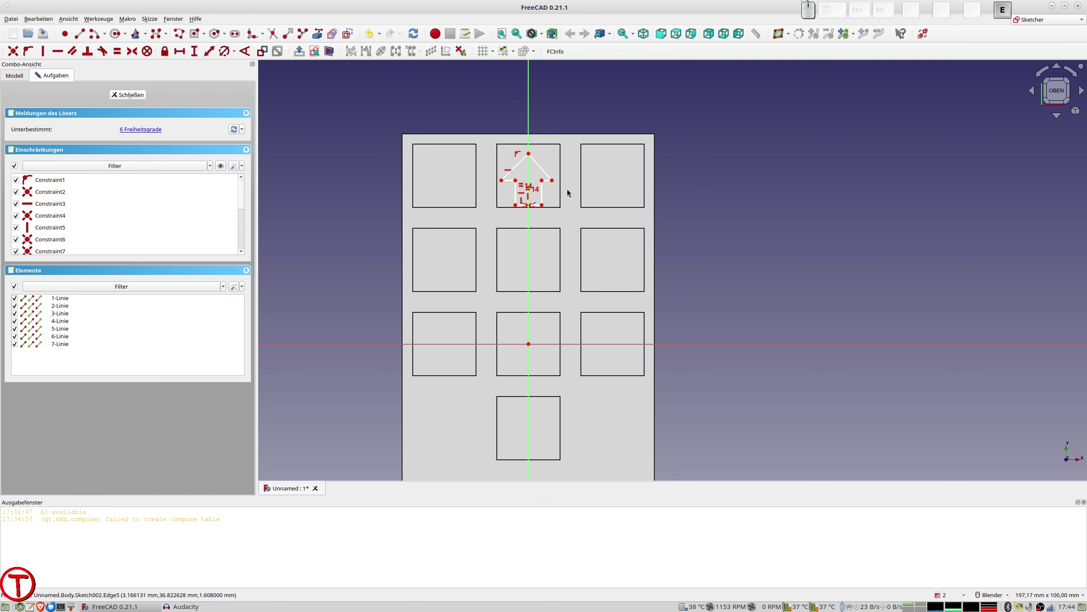
scroll(555, 188, "up", 3)
scroll(550, 181, "up", 1)
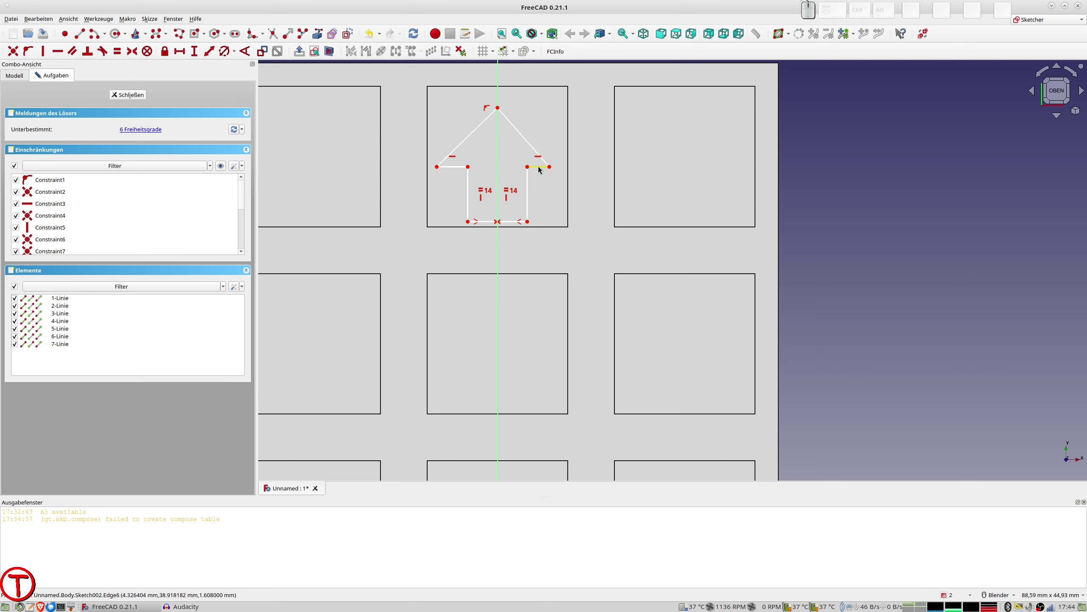
- Constrain the arrow's two shoulder lines to equal length and recentre the view on it
left_click(540, 167)
left_click(451, 169)
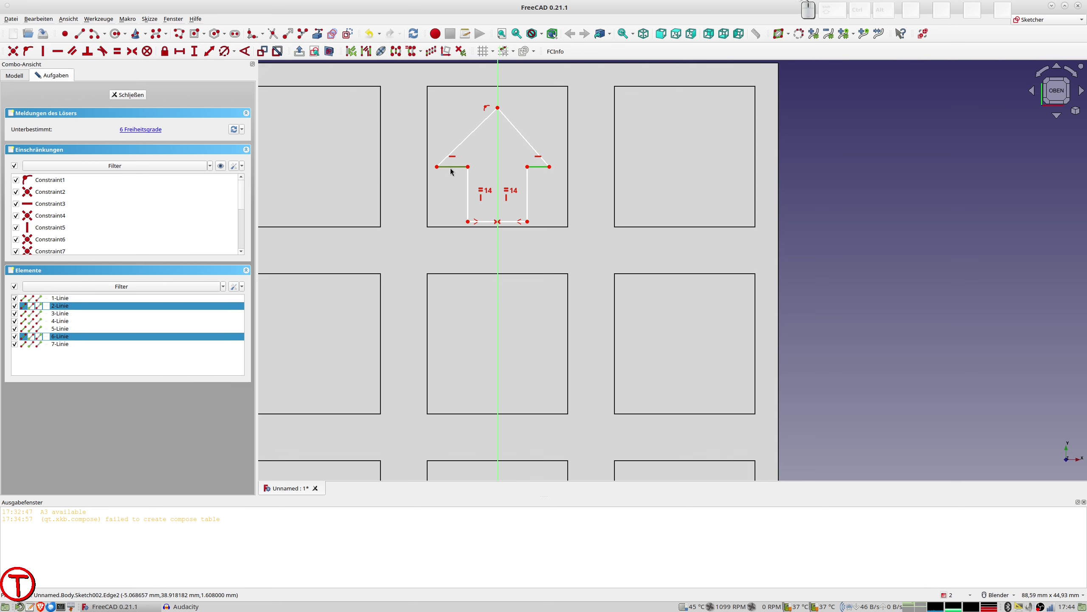
key("e")
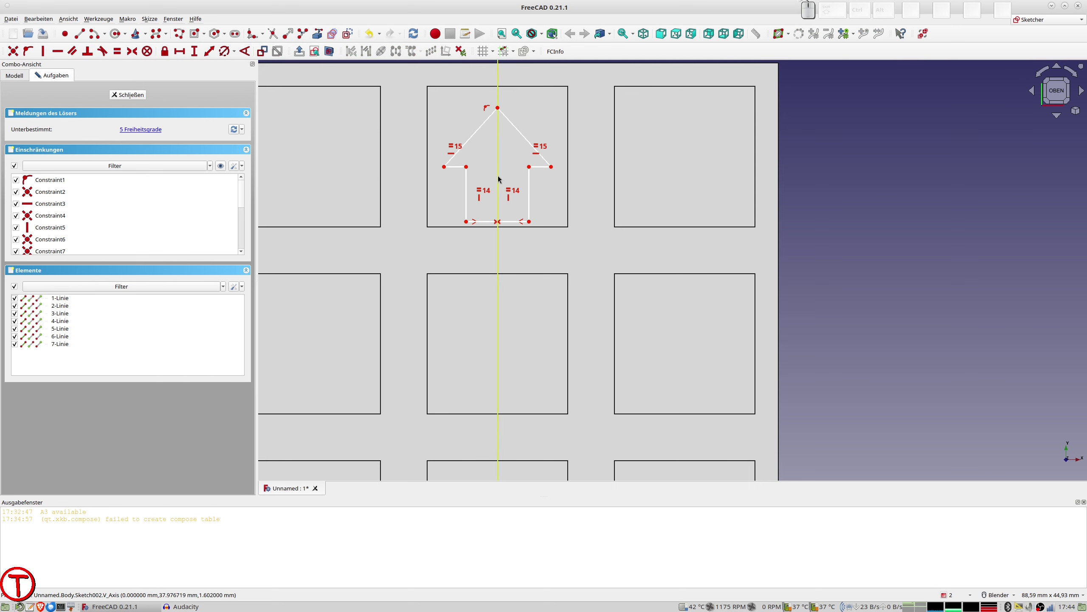
scroll(496, 180, "up", 2)
middle_click_drag(496, 181, 550, 220, "shift")
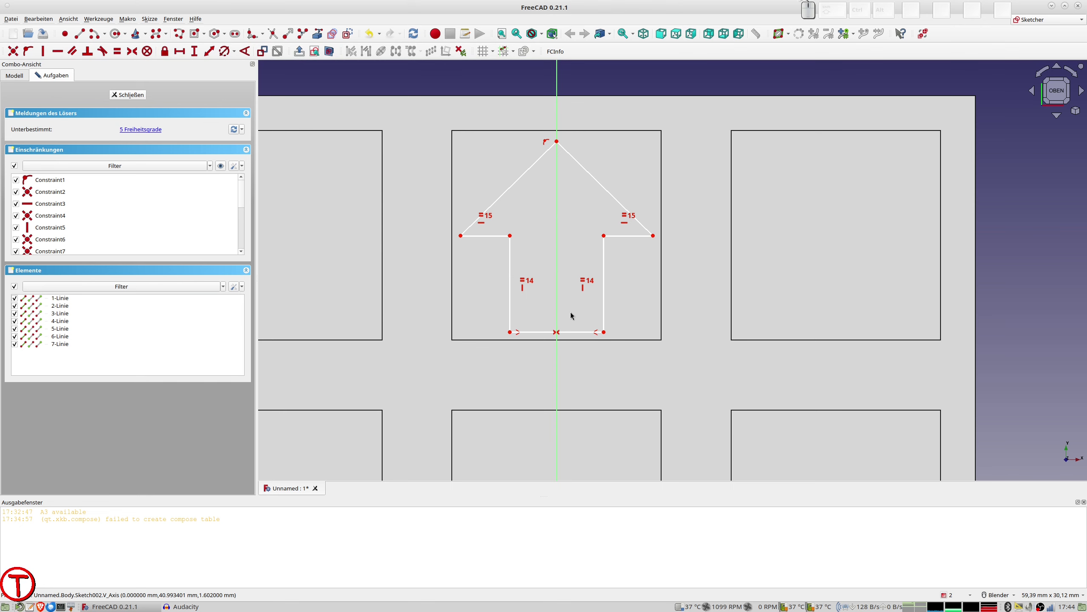
scroll(573, 302, "down", 2)
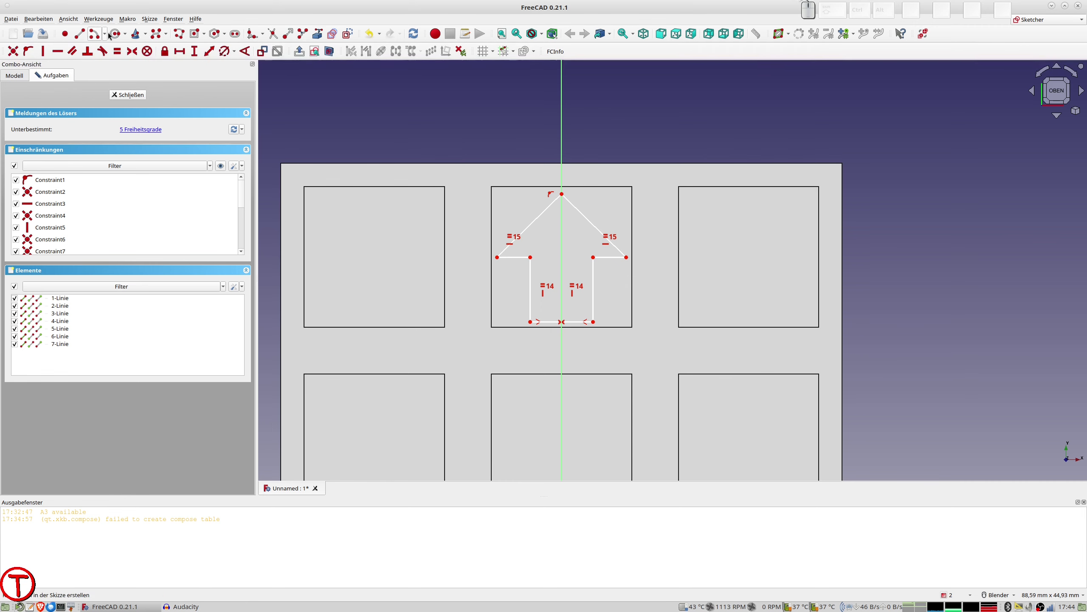
- Draw a horizontal line across the arrow shoulders and select its right endpoint
left_click(179, 51)
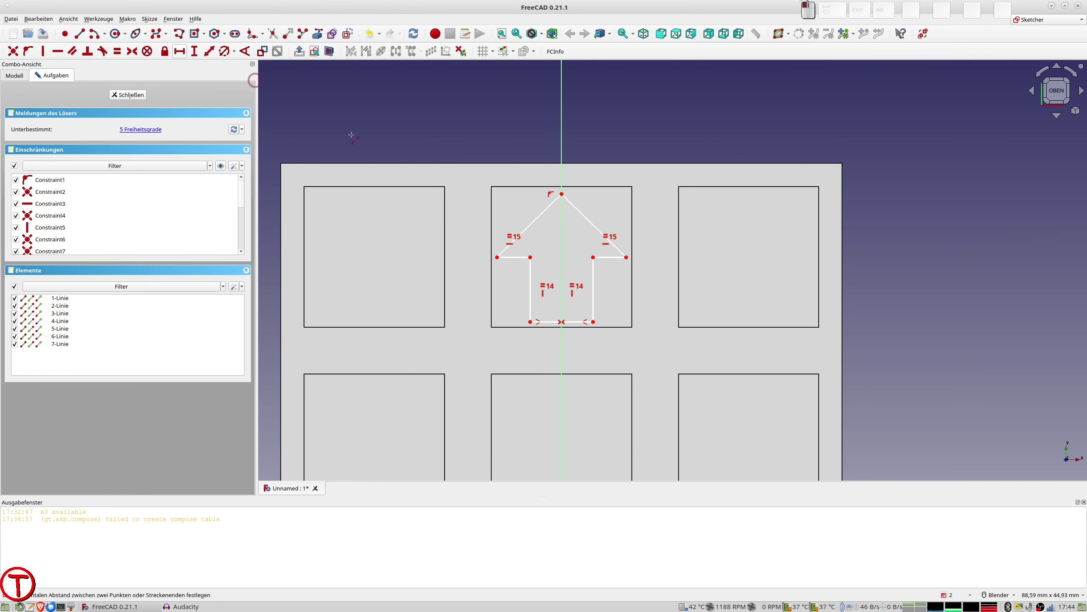
left_click(657, 251)
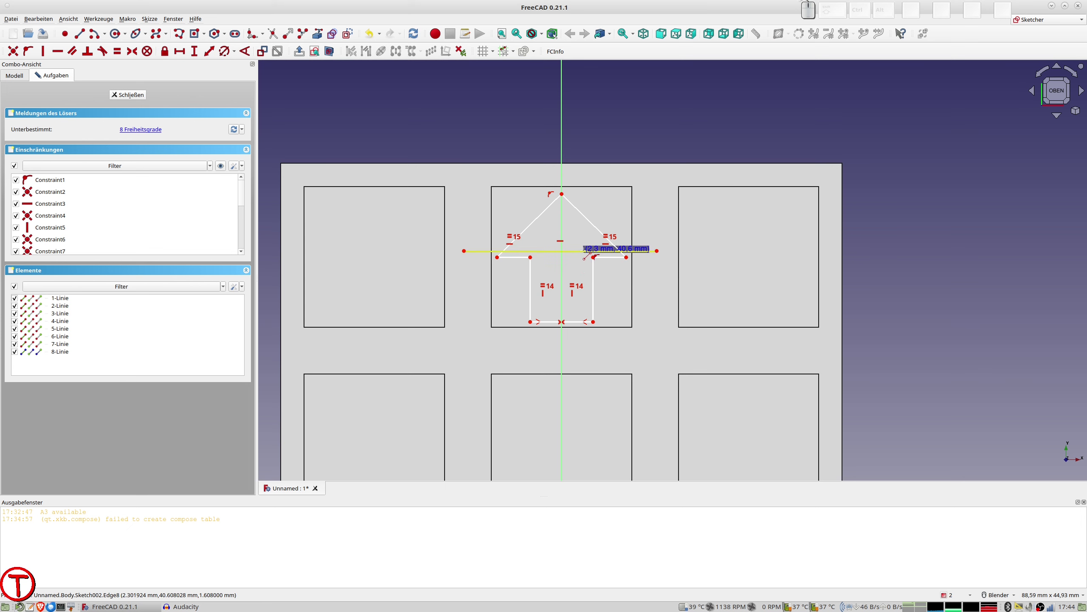
right_click(590, 238)
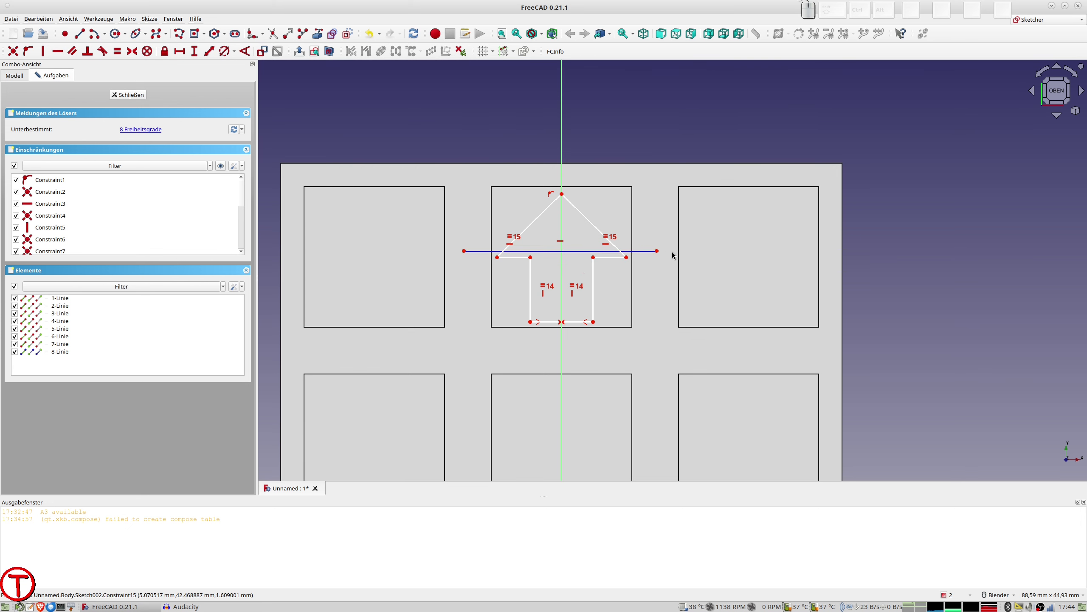
left_click(658, 251)
scroll(681, 261, "down", 3)
mouse_move(692, 308)
middle_mouse_down("shift")
mouse_move(596, 224)
mouse_move(586, 195)
middle_mouse_up("shift")
- Add a vertical distance between the construction line and the horizontal axis, first entered as 710 mm
left_click(582, 378)
left_click(213, 51)
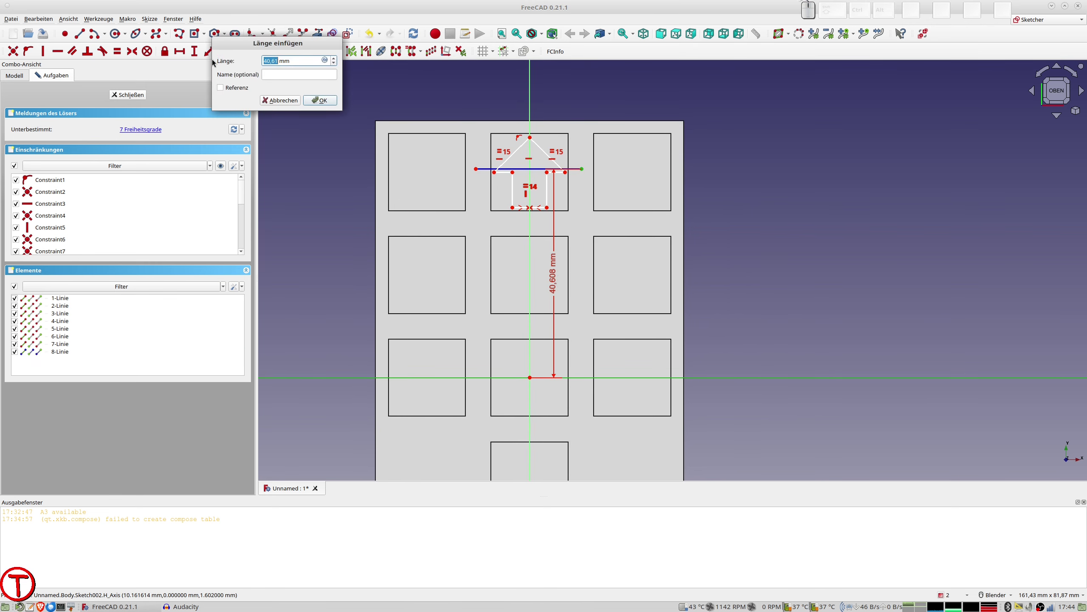
type("710")
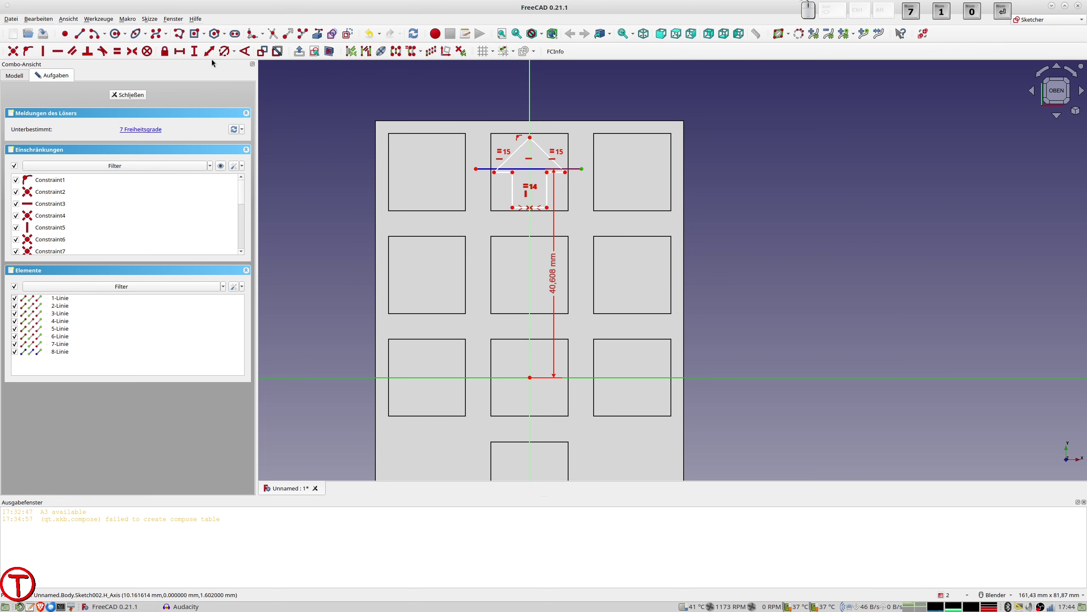
key("Return")
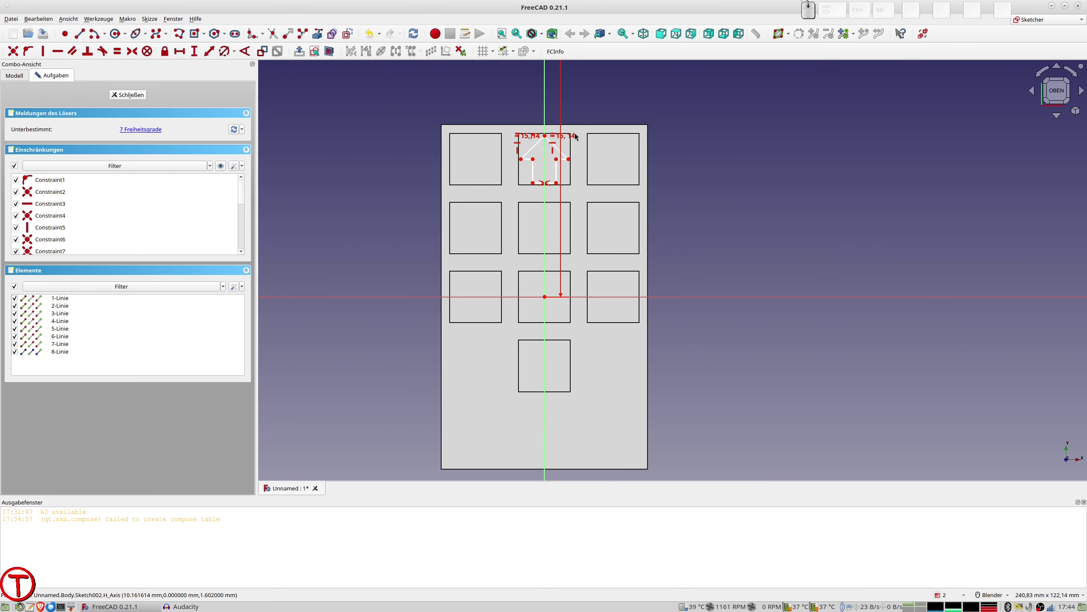
- Find the displaced line and correct its distance dimension to 40 mm
scroll(574, 130, "down", 2)
middle_click_drag(574, 130, 568, 333, "shift")
scroll(583, 138, "down", 5)
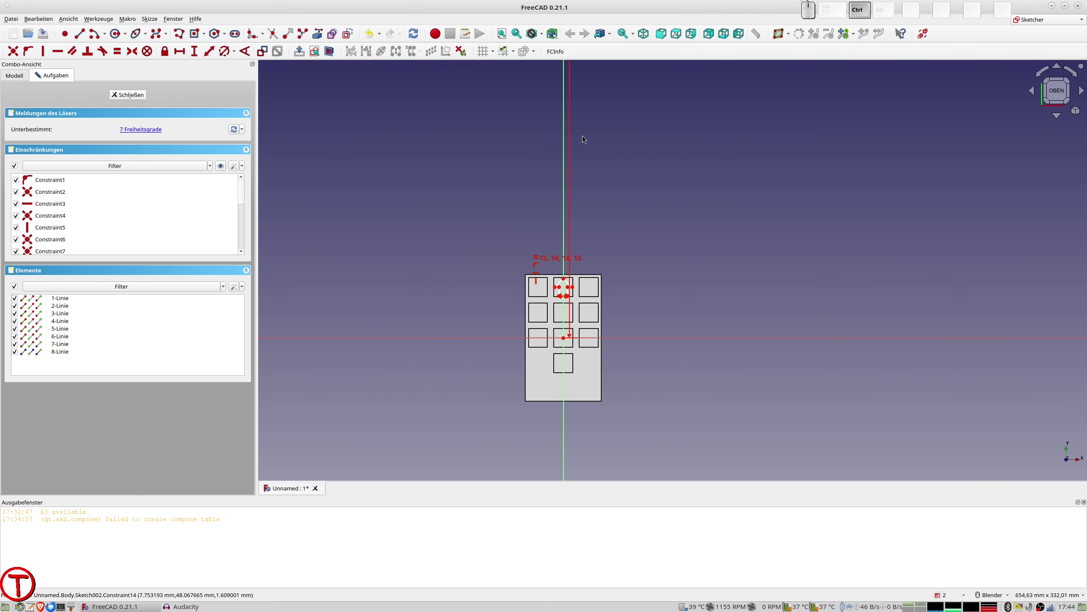
scroll(585, 146, "down", 5)
scroll(578, 148, "up", 4)
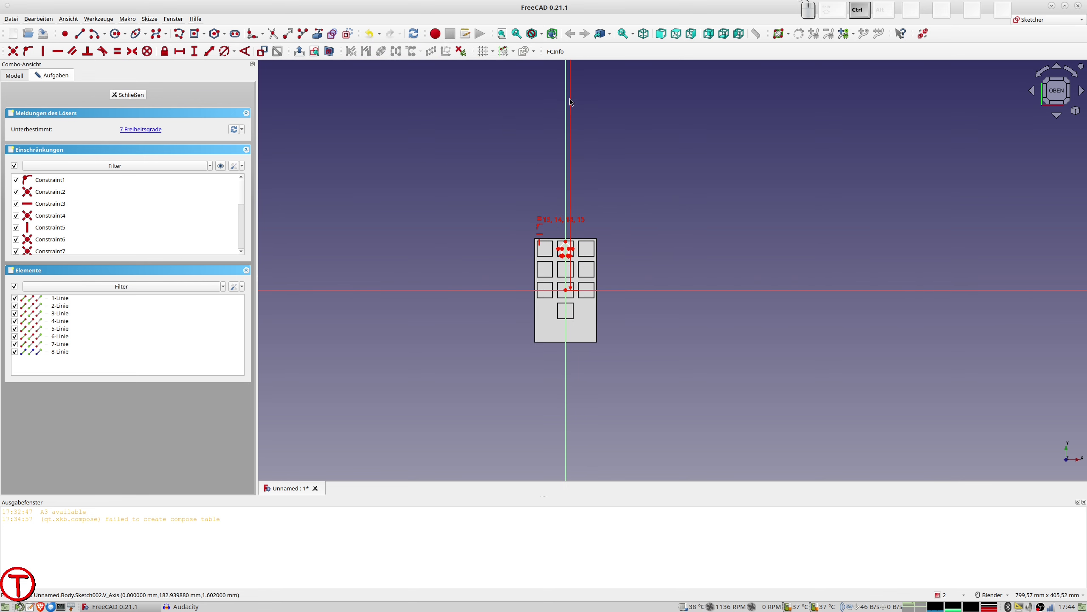
middle_click_drag(593, 152, 560, 387, "shift")
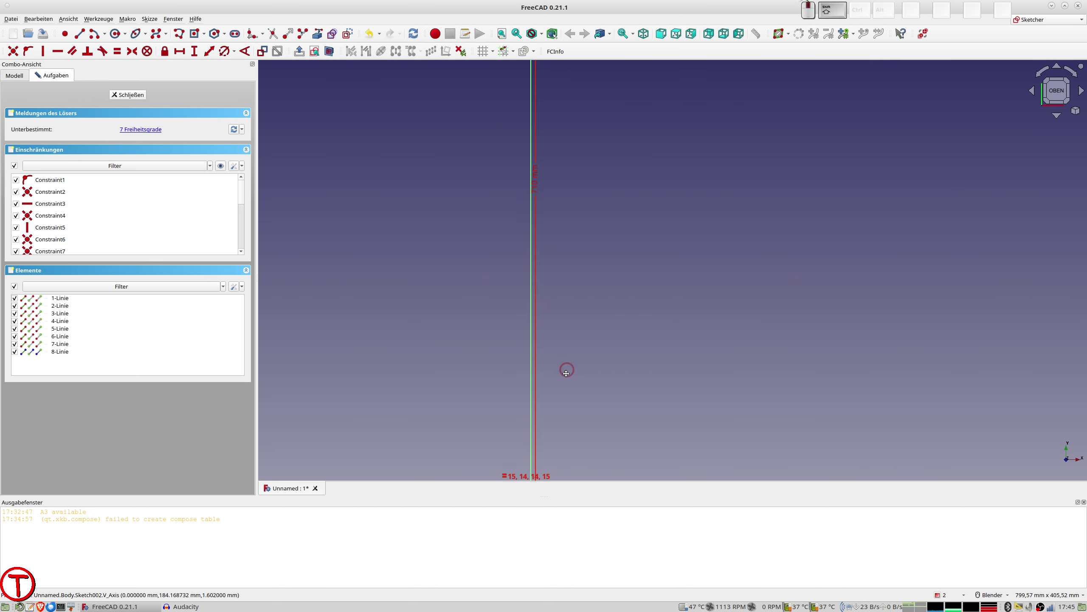
double_click(534, 205)
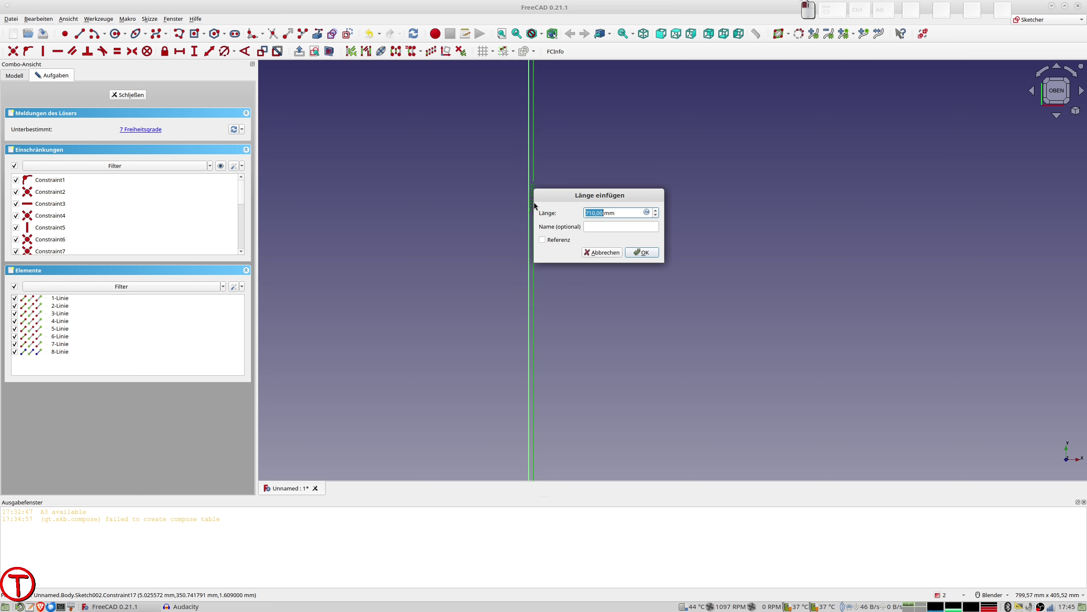
type("100")
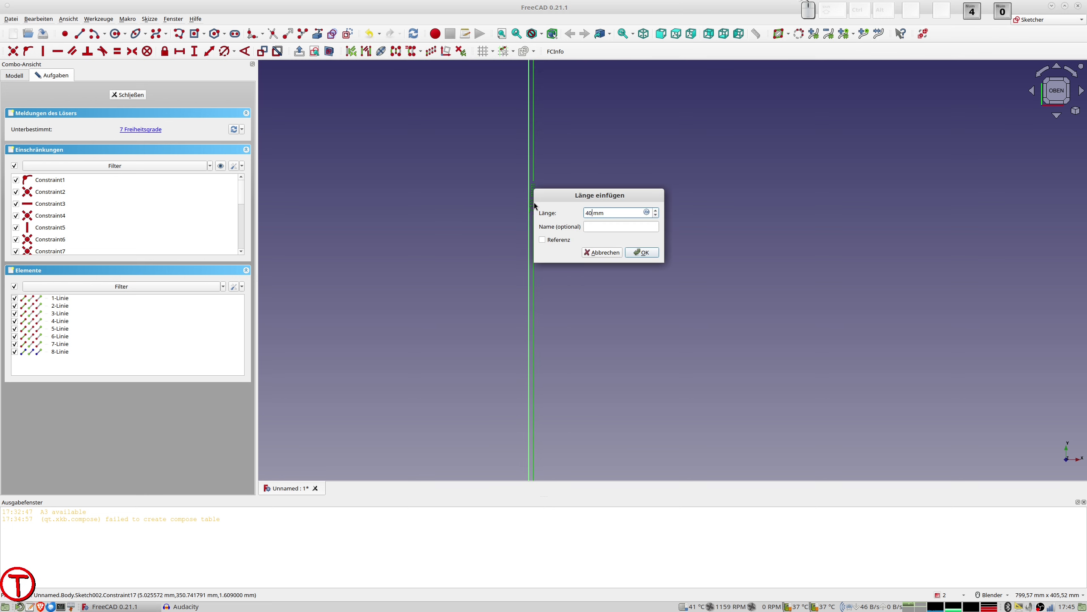
key("Return")
scroll(547, 450, "down", 3)
mouse_move(549, 423)
middle_mouse_down("shift")
mouse_move(550, 189)
mouse_move(673, 362)
middle_mouse_up("shift")
scroll(552, 201, "up", 5)
scroll(553, 171, "up", 2)
scroll(626, 282, "up", 2)
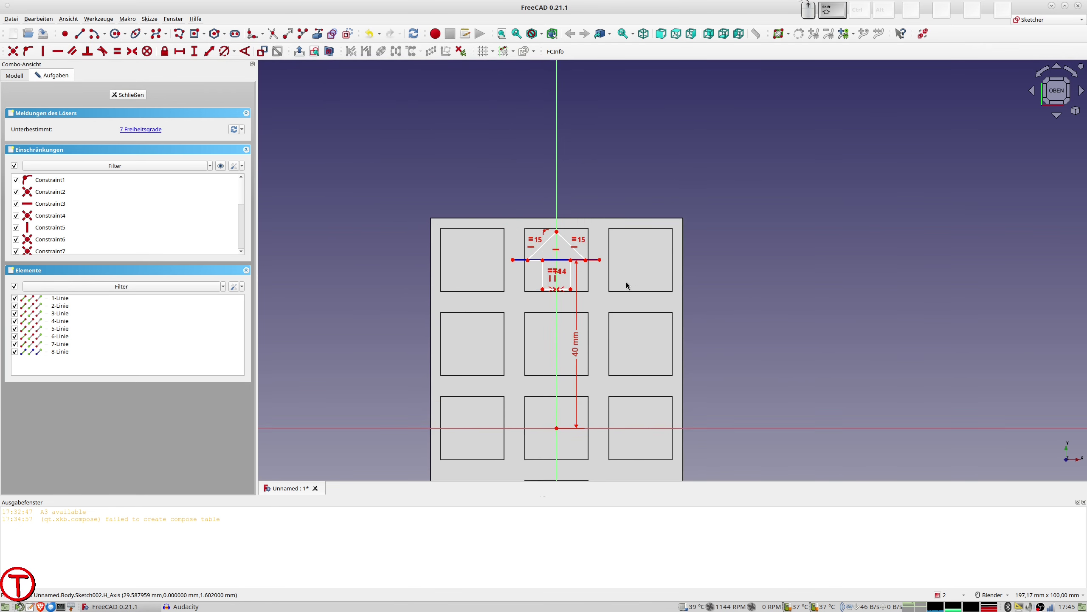
scroll(613, 273, "up", 3)
- Constrain the arrow's left shoulder point onto the construction line
scroll(428, 256, "up", 2)
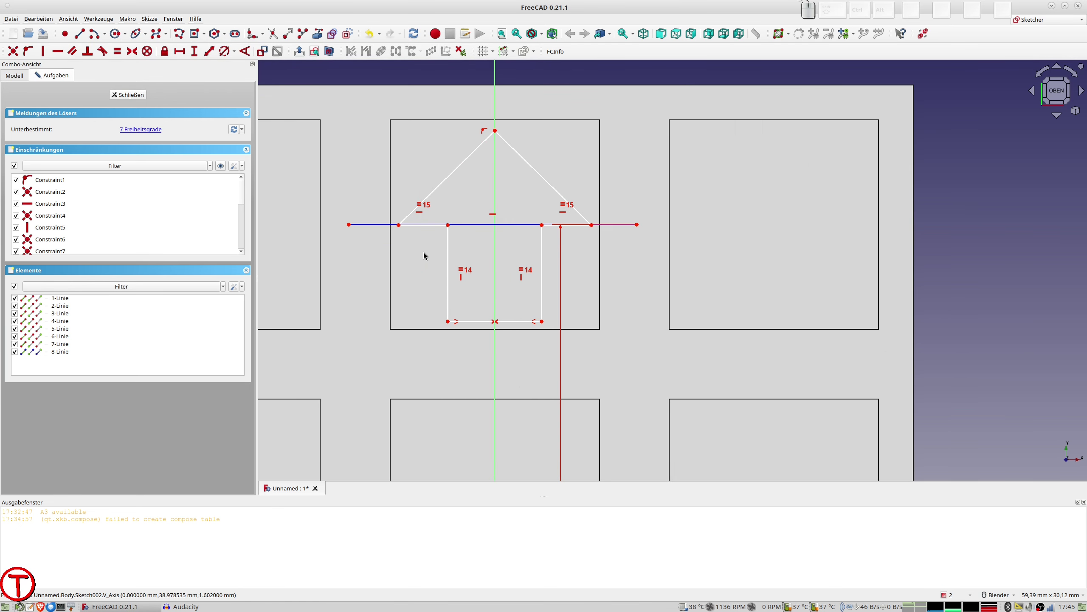
left_click(399, 224)
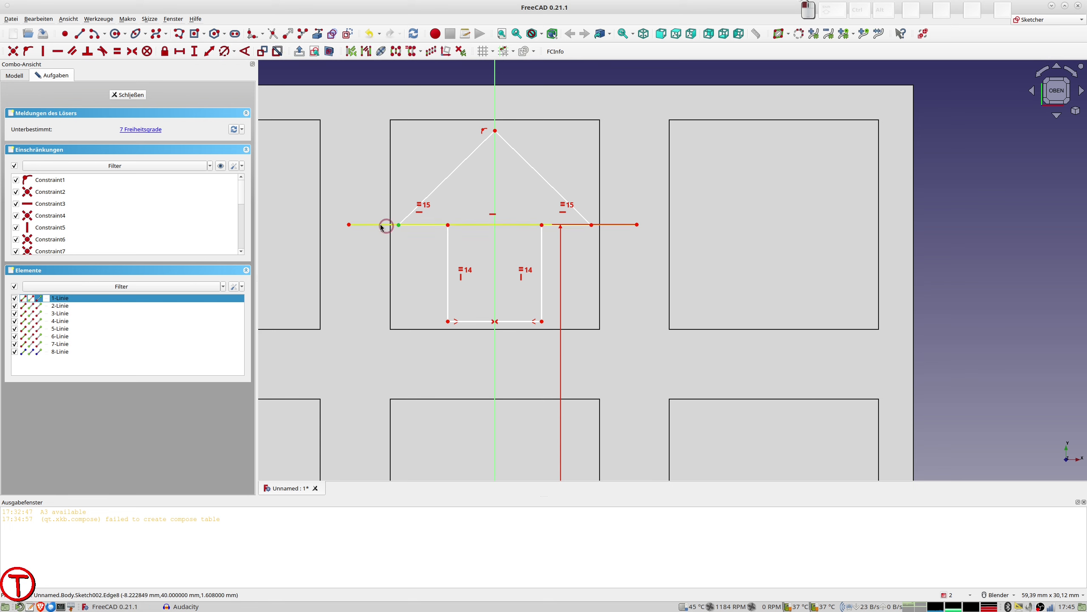
left_click(384, 224)
key("o")
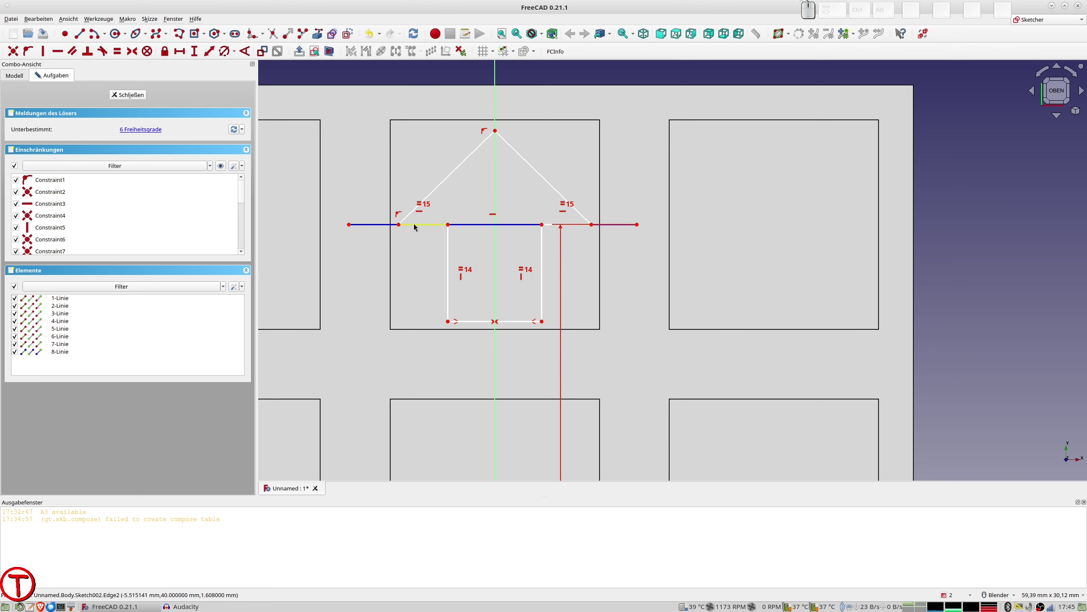
- Set a 14 mm horizontal distance between the shoulder points and a 3,6 mm offset dimension
left_click(400, 225)
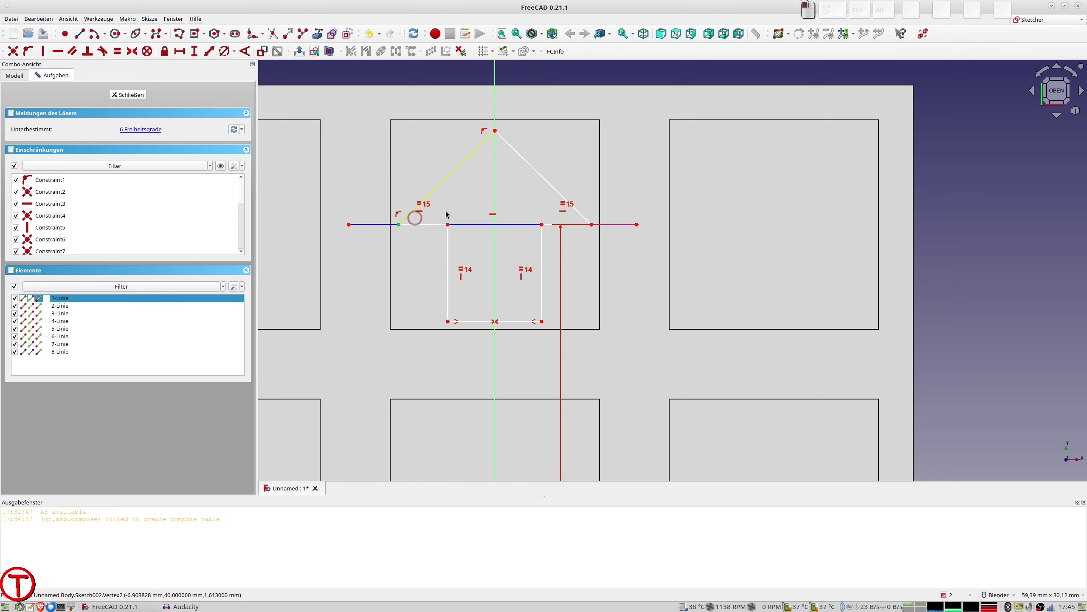
left_click(592, 225)
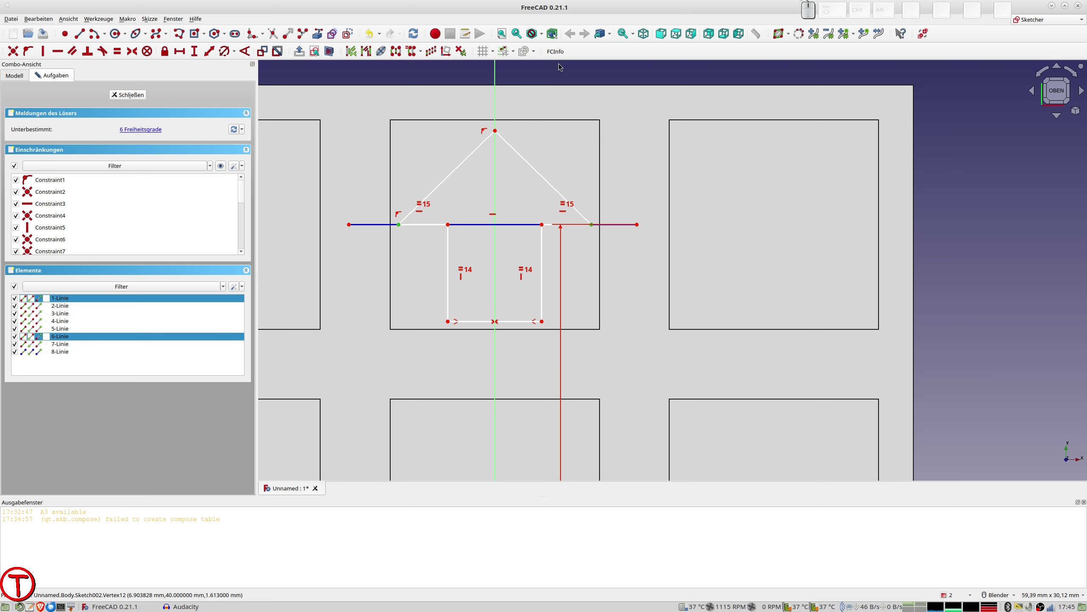
left_click(210, 51)
type("47")
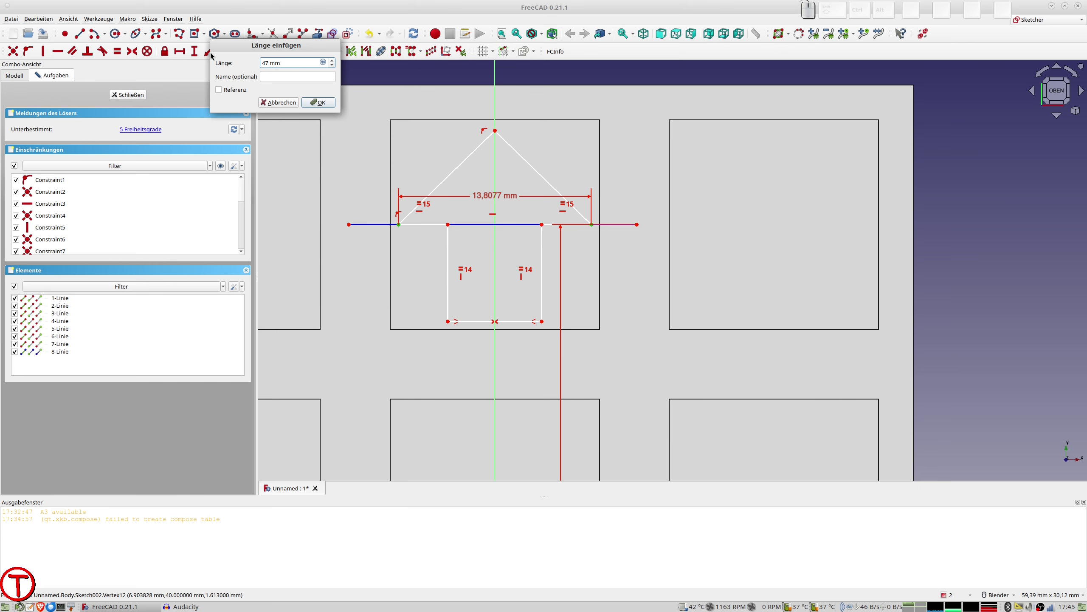
key("BackSpace")
key("BackSpace")
type("14")
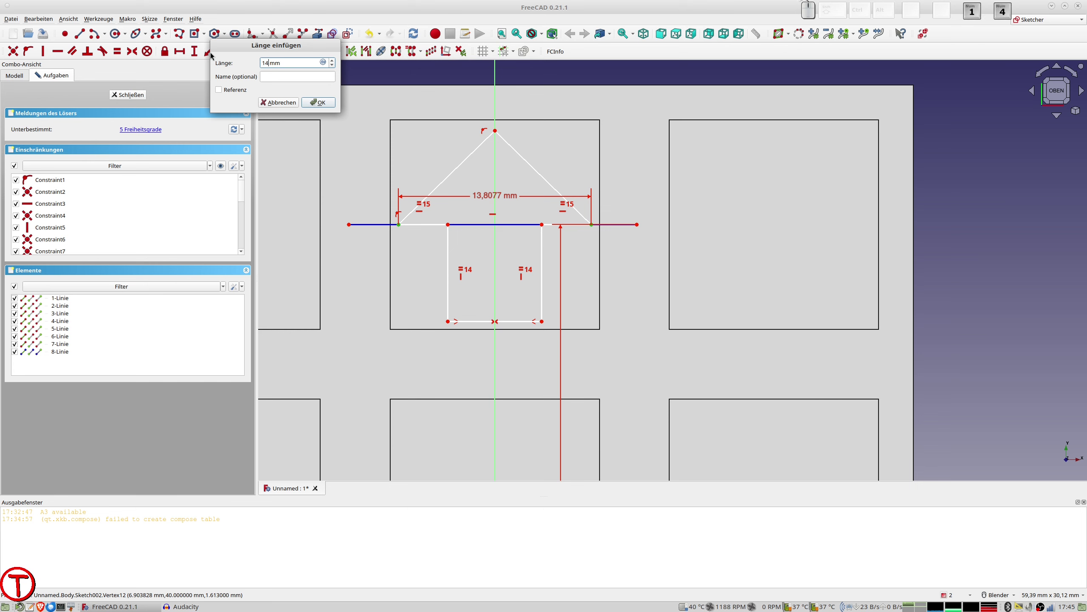
key("Return")
type("3,")
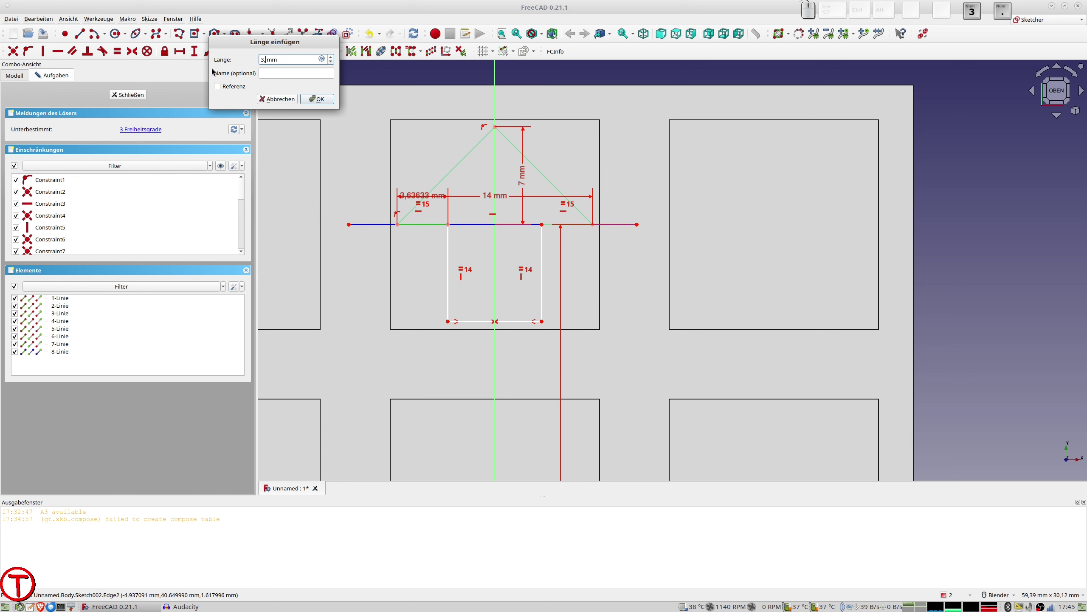
type("6")
key("Return")
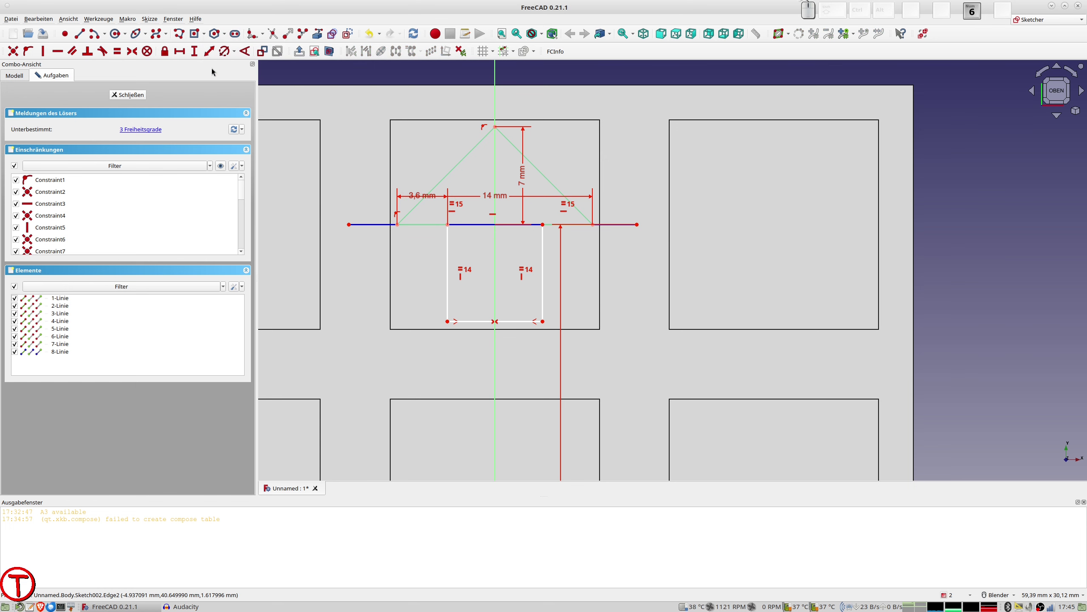
- Give the stem's left edge a 7 mm length and close the arrow sketch
left_click(449, 260)
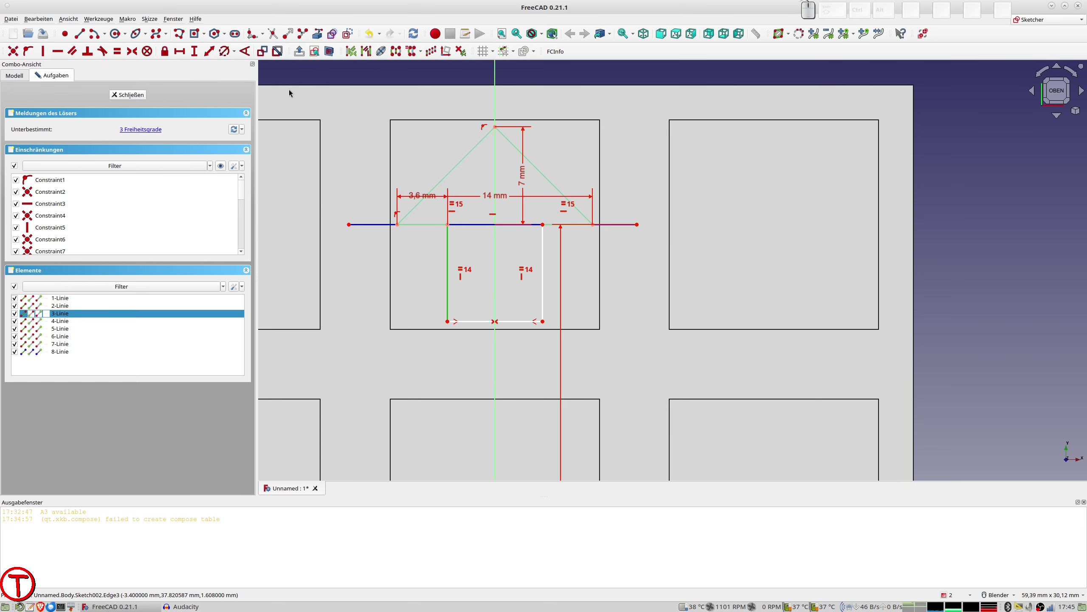
left_click(210, 52)
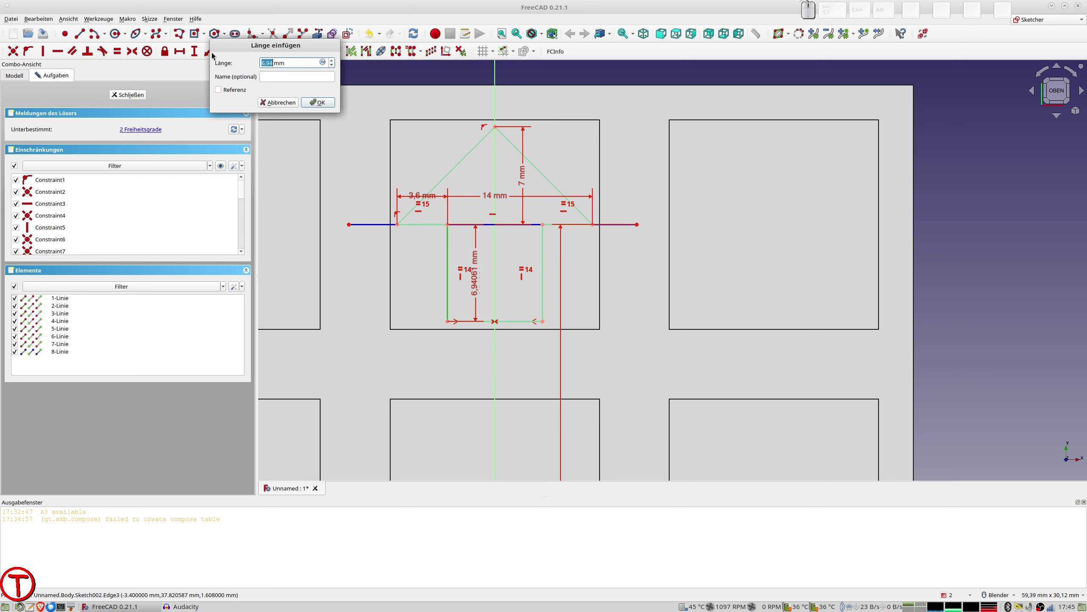
type("7")
key("Return")
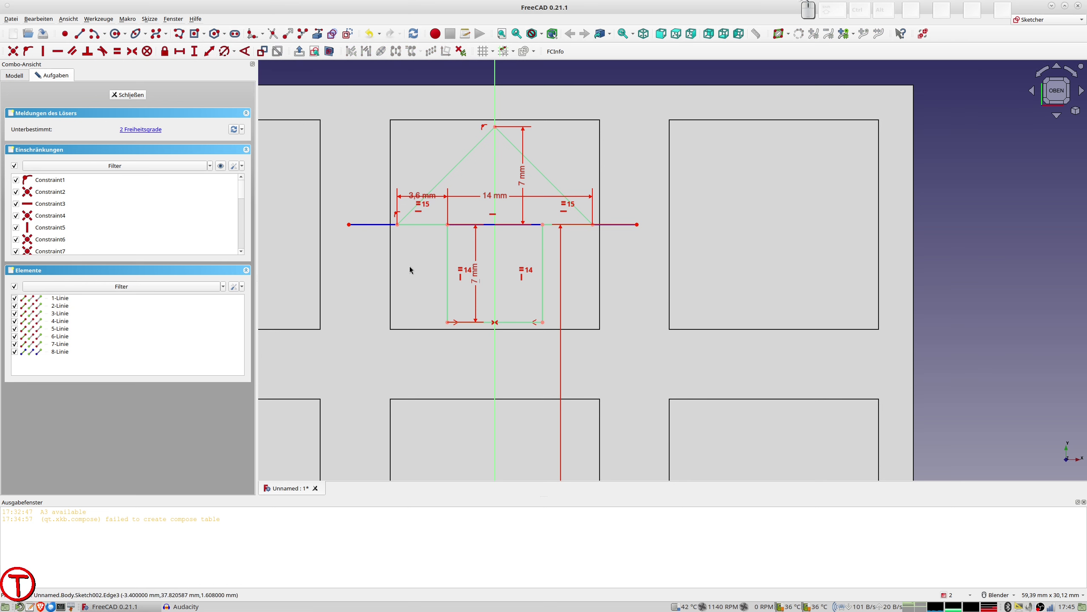
left_click(643, 219)
left_click(128, 95)
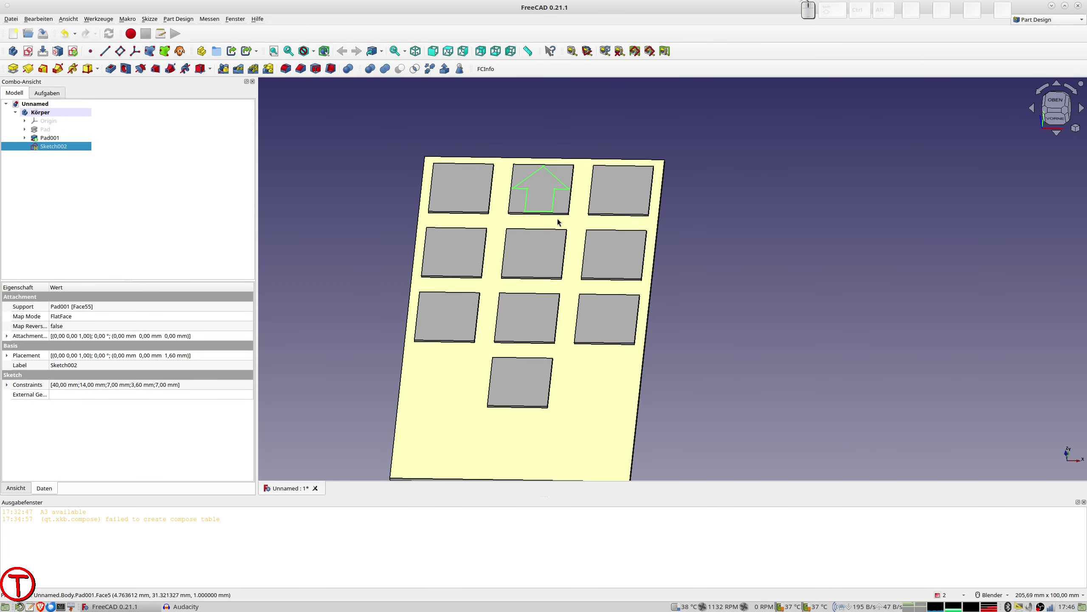
- Pad Sketch002 into Pad002 and orbit to inspect the raised arrow on the plate
scroll(573, 257, "down", 2)
scroll(570, 252, "up", 1)
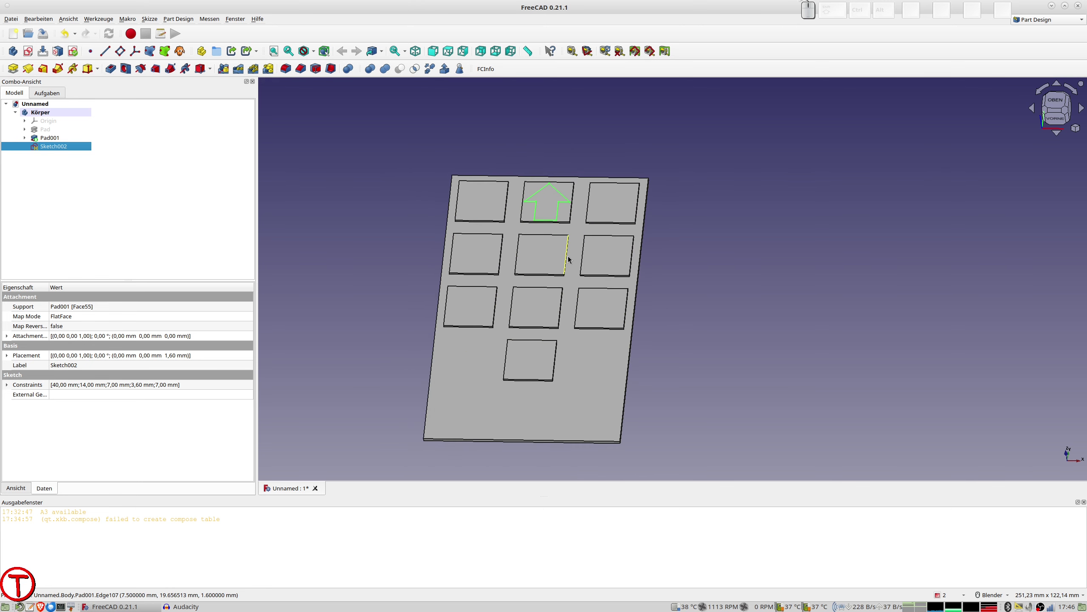
middle_click_drag(560, 252, 571, 264)
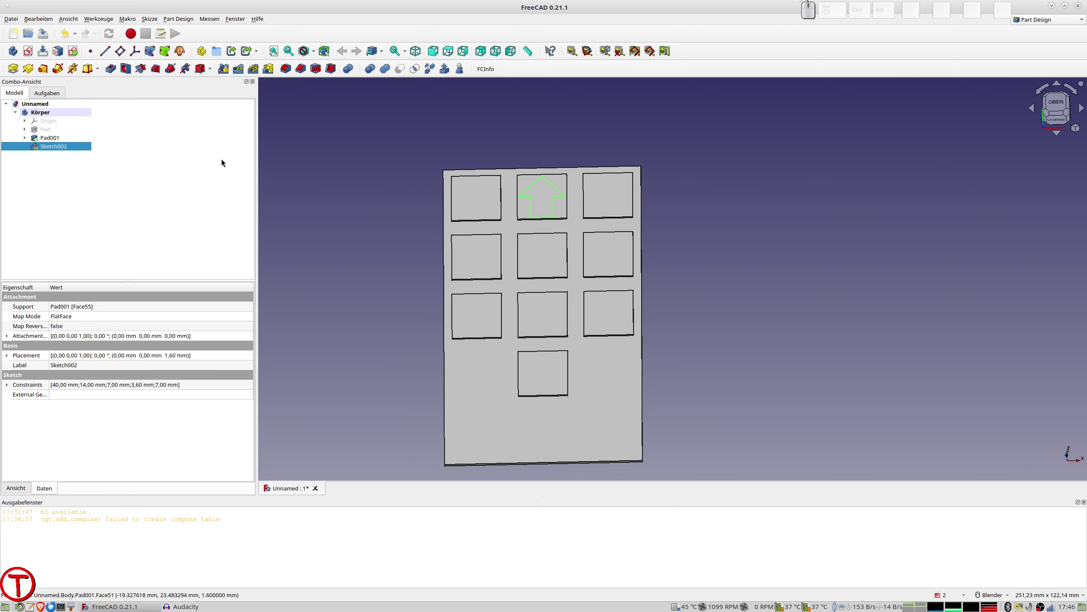
left_click(12, 69)
mouse_move(552, 257)
middle_mouse_down()
mouse_move(568, 232)
mouse_move(808, 267)
middle_mouse_up()
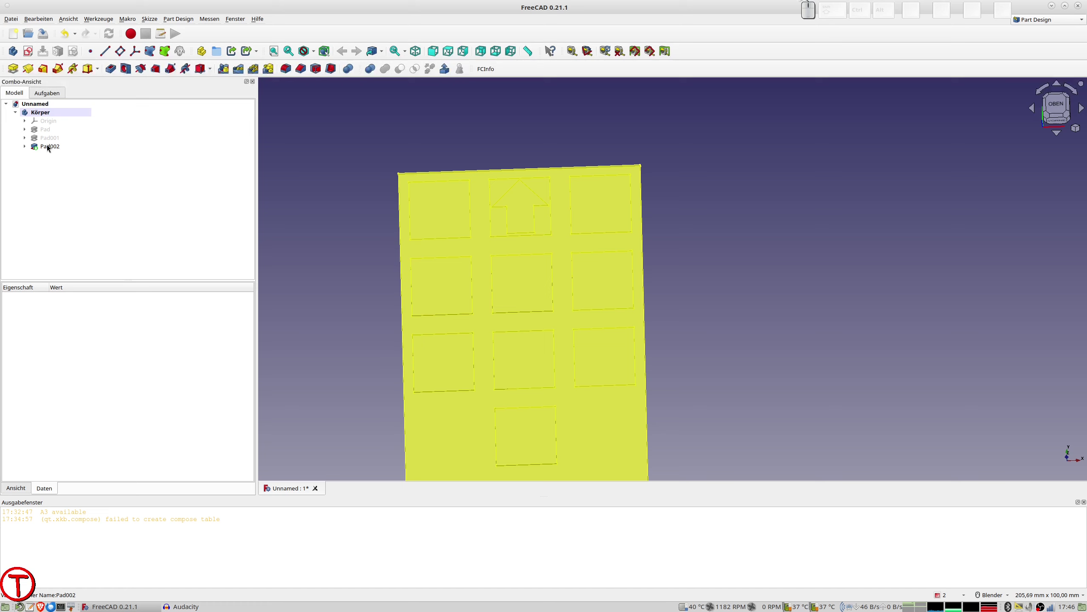
middle_click_drag(582, 274, 581, 293)
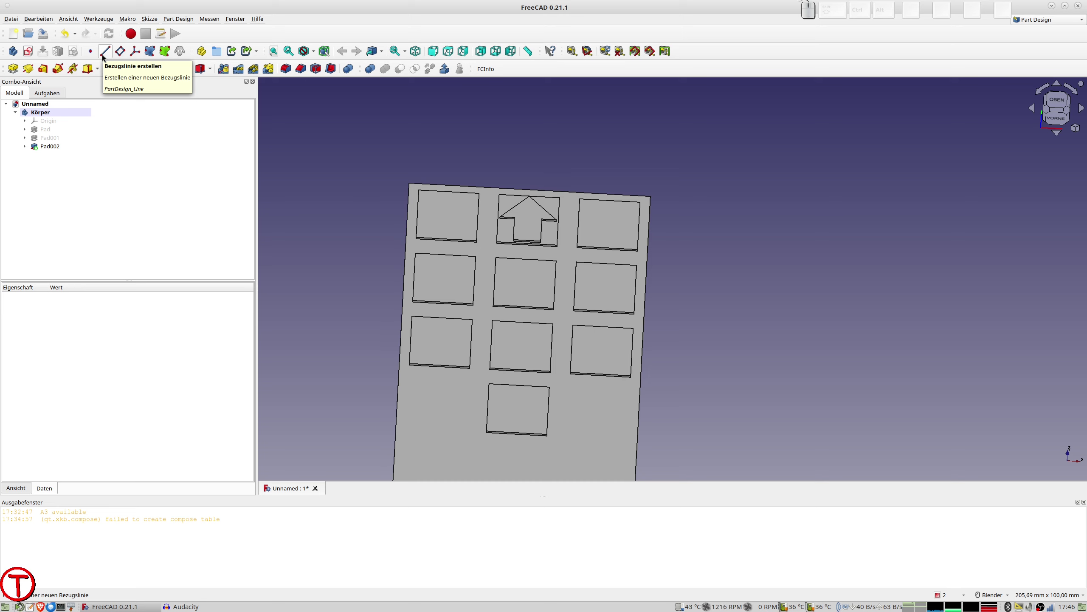
- Make the body's Origin visible and select its Z-axis in the expanded tree
left_click(44, 121)
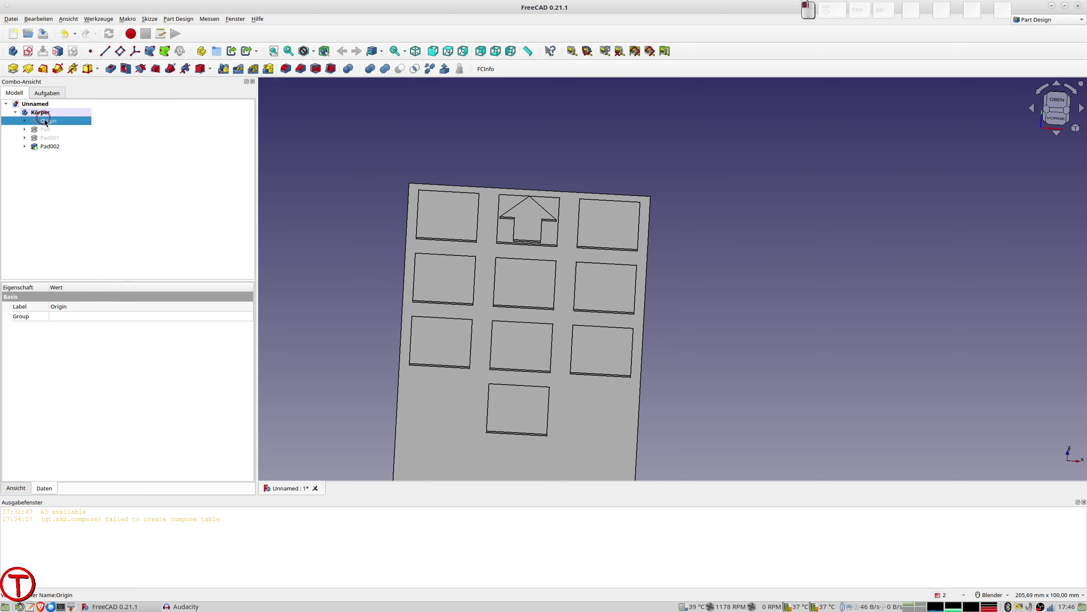
key("space")
middle_click_drag(429, 278, 607, 185)
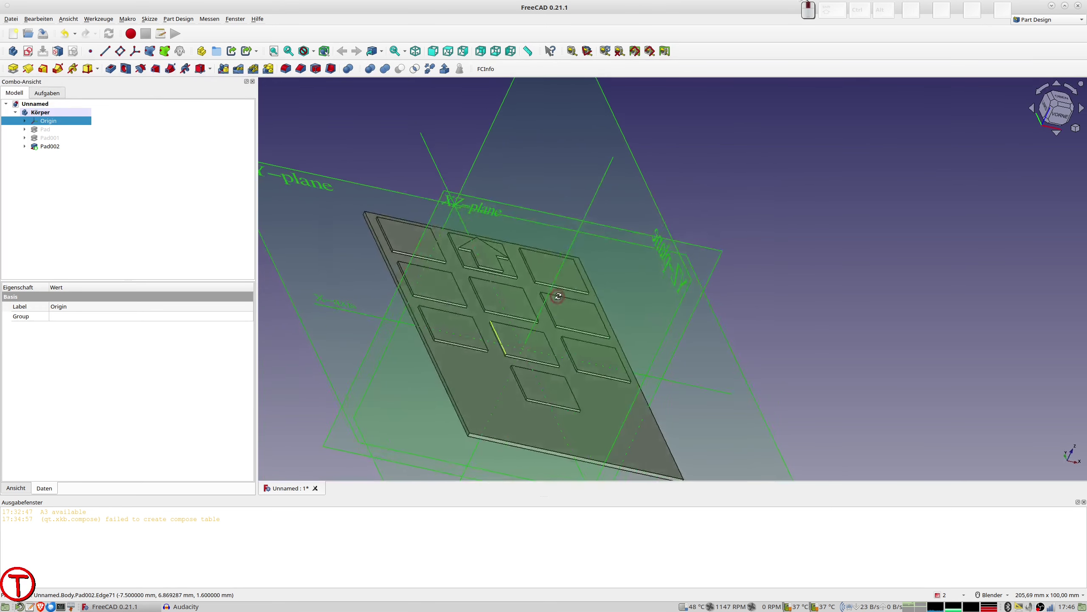
left_click(605, 182)
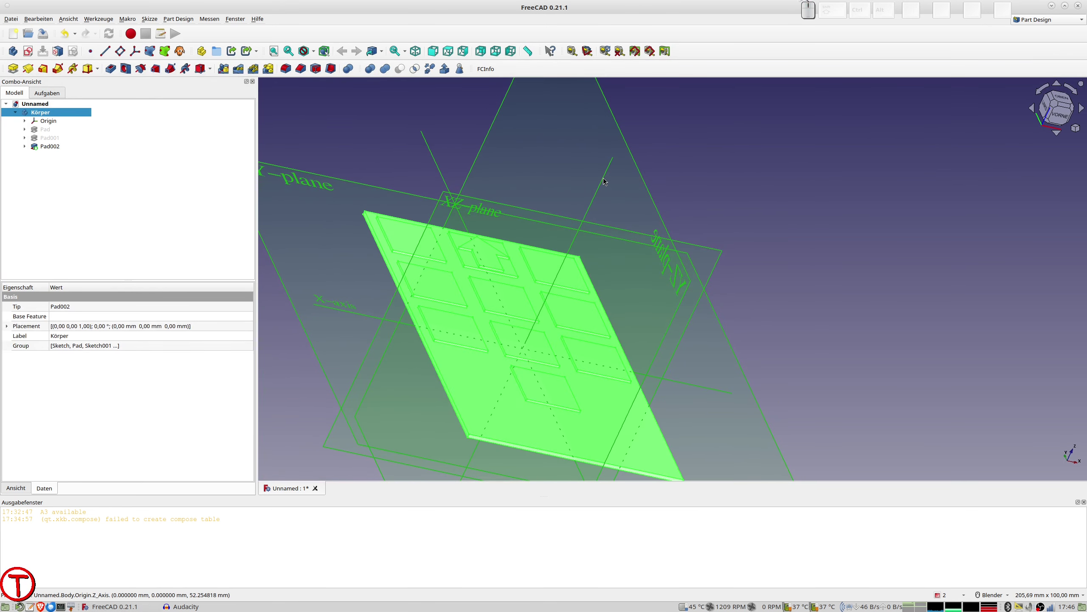
middle_click_drag(604, 182, 513, 240)
left_click(24, 120)
left_click(56, 146)
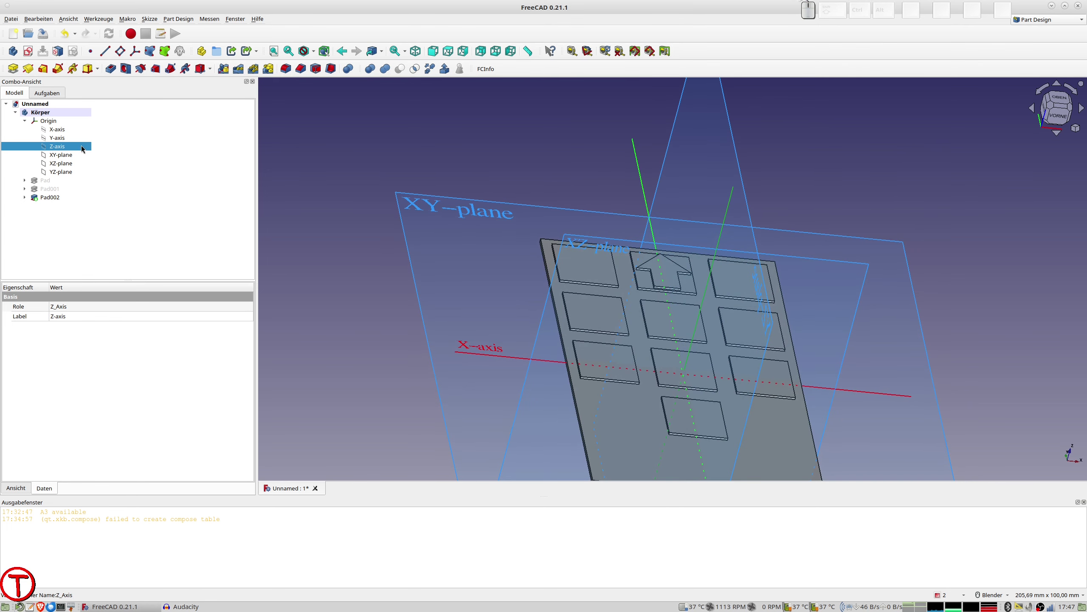
- Create a datum line on the Z-axis, hide the Origin, and offset the line 20 mm in y
left_click(105, 52)
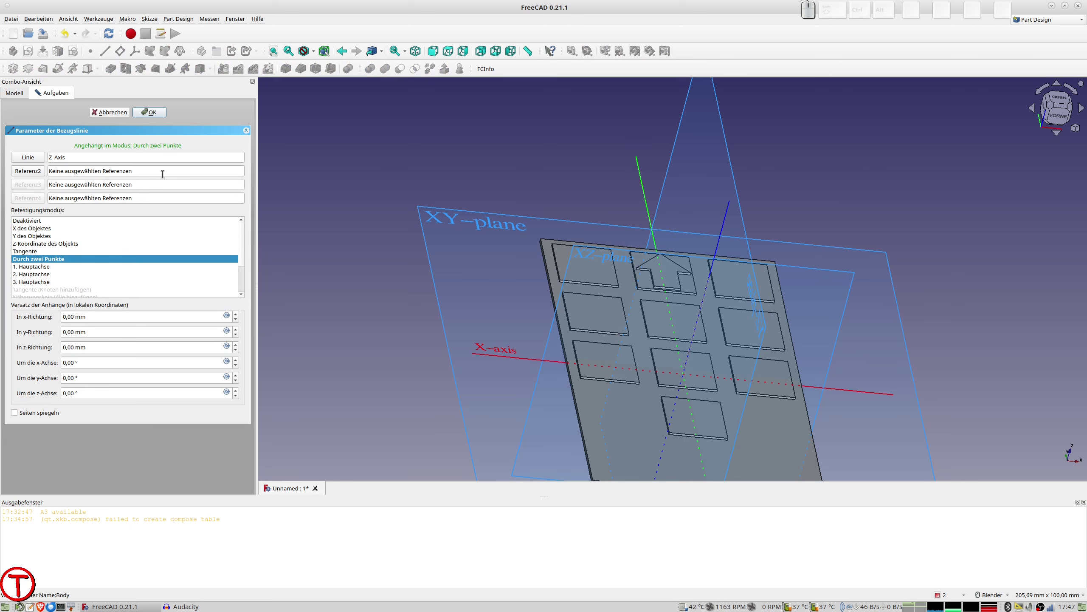
left_click(150, 112)
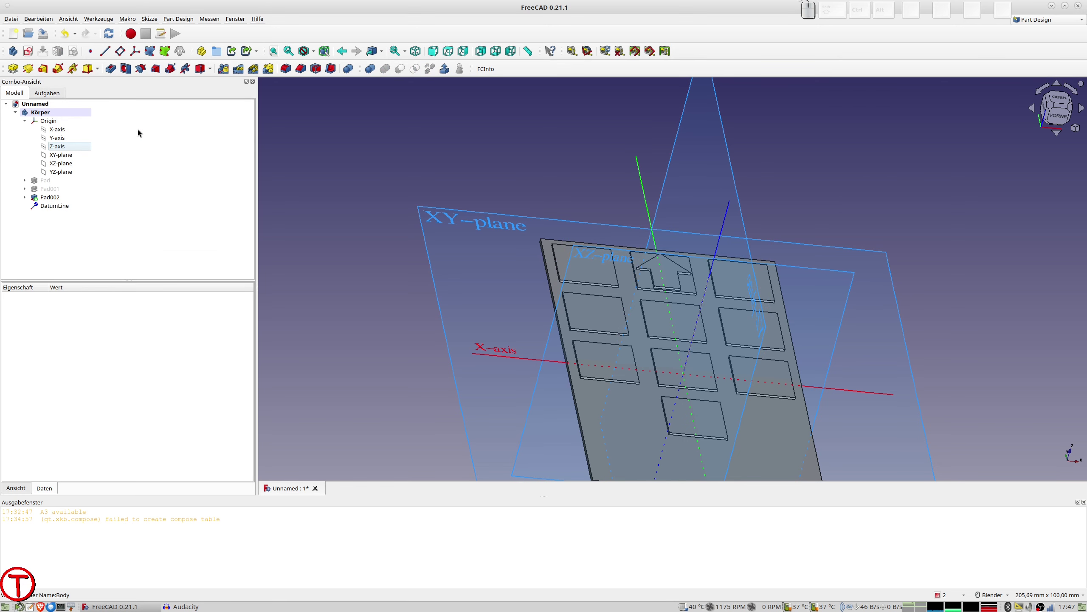
left_click(47, 121)
key("space")
mouse_move(672, 359)
middle_mouse_down()
mouse_move(688, 373)
mouse_move(676, 368)
middle_mouse_up()
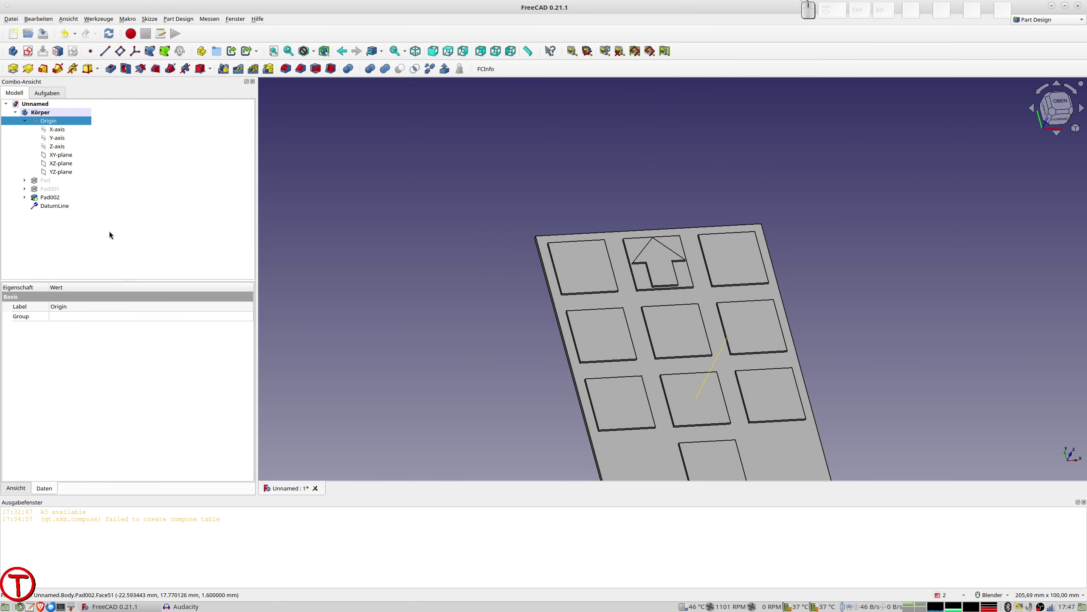
double_click(57, 207)
left_click(236, 329)
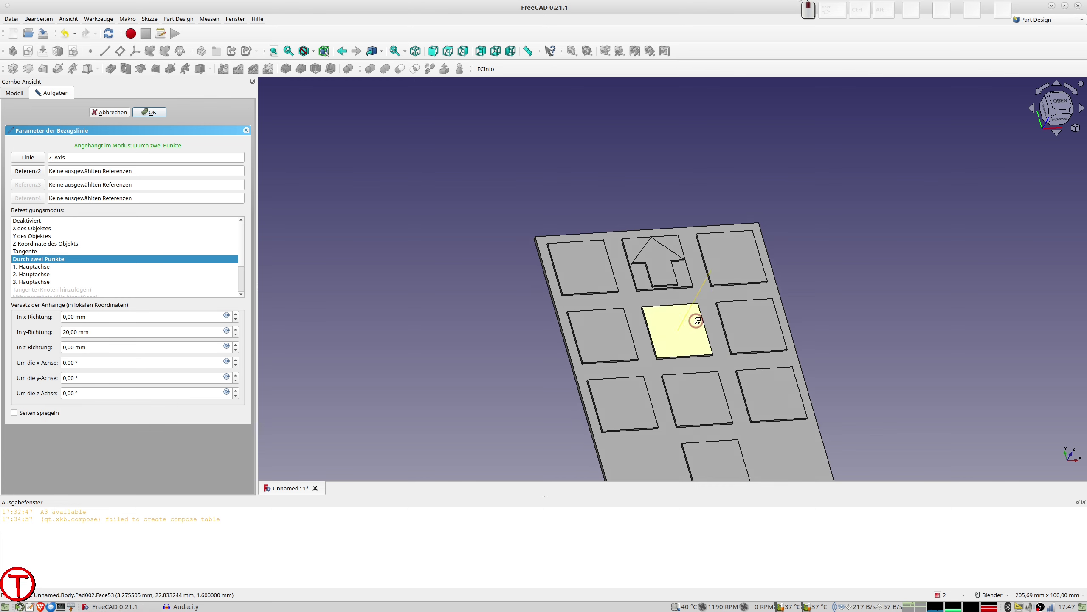
middle_click_drag(696, 316, 692, 299)
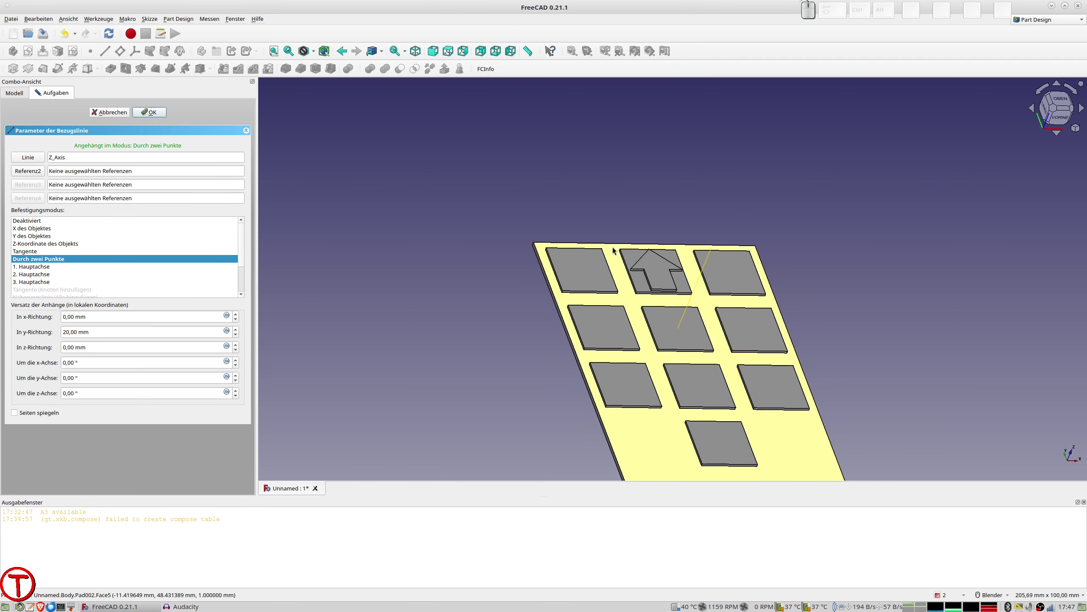
left_click(151, 113)
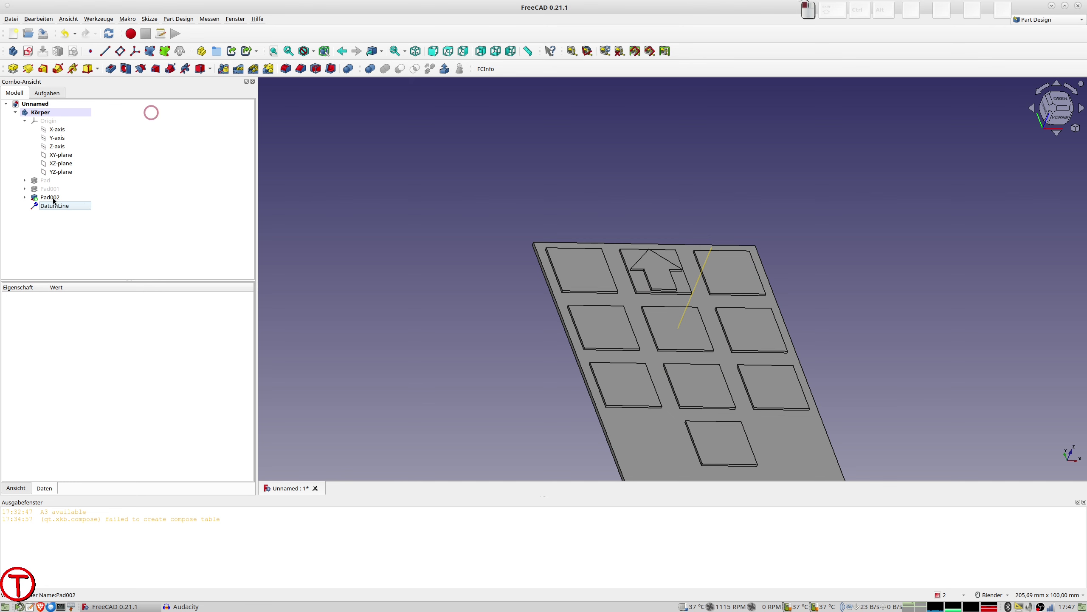
- Polar-pattern Pad002 with 4 occurrences over 360° around the DatumLine
left_click(52, 197)
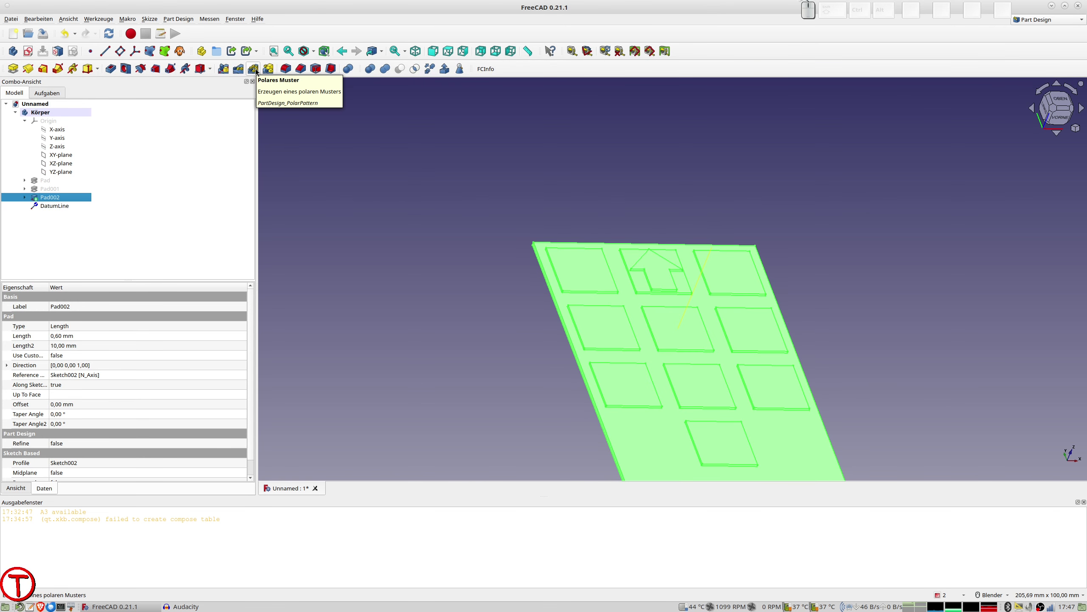
left_click(254, 69)
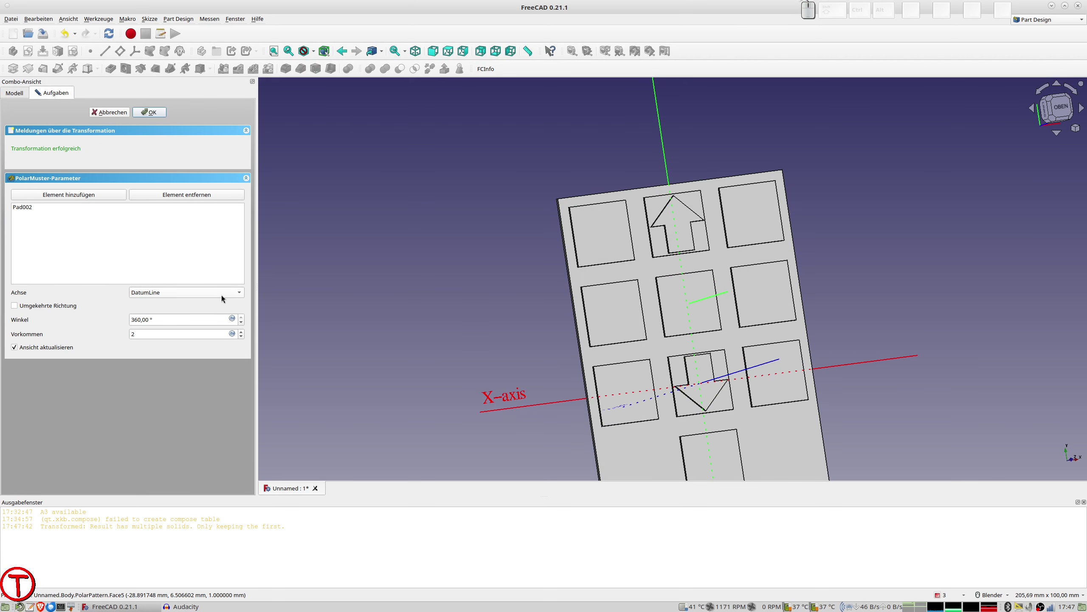
left_click(242, 332)
left_click(242, 332)
middle_click_drag(654, 324, 654, 318)
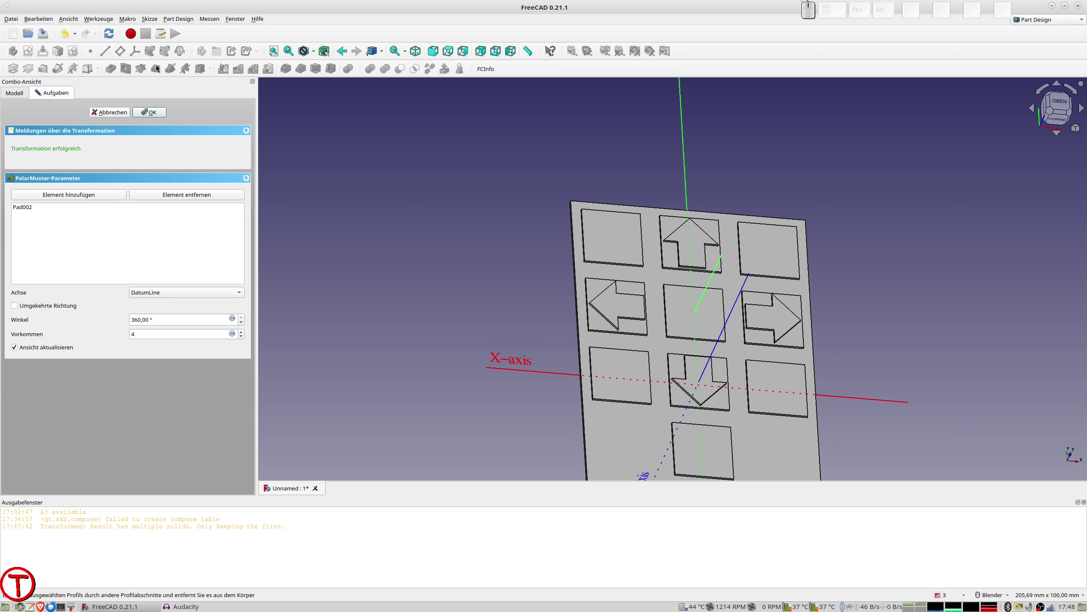
left_click(152, 112)
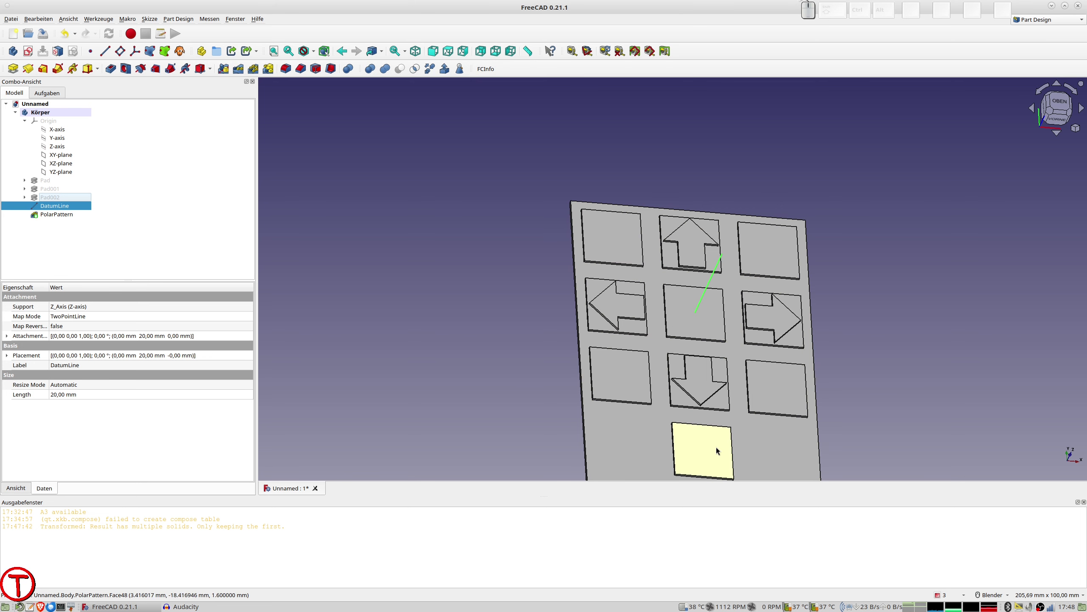
- Hide the DatumLine and select the top face of the centre square button
scroll(528, 343, "down", 1)
middle_click_drag(527, 340, 338, 293, "shift")
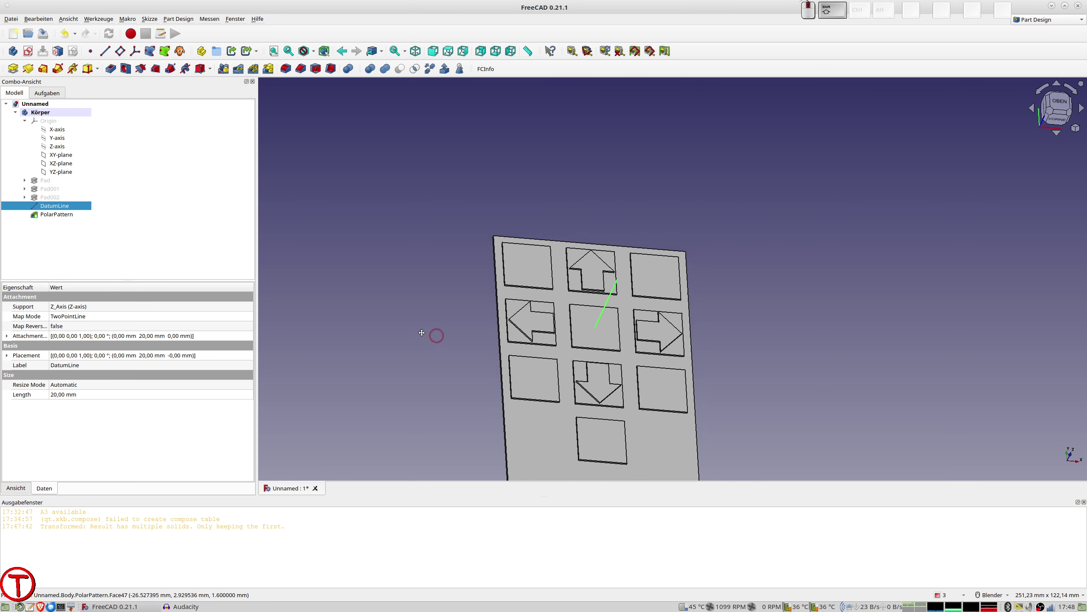
key("2")
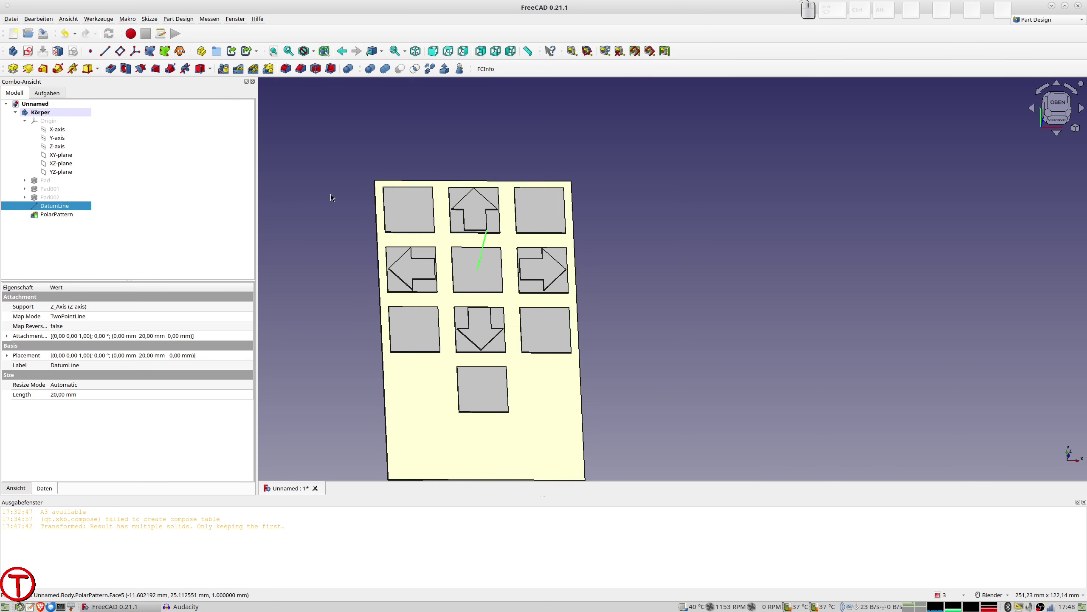
left_click(475, 254)
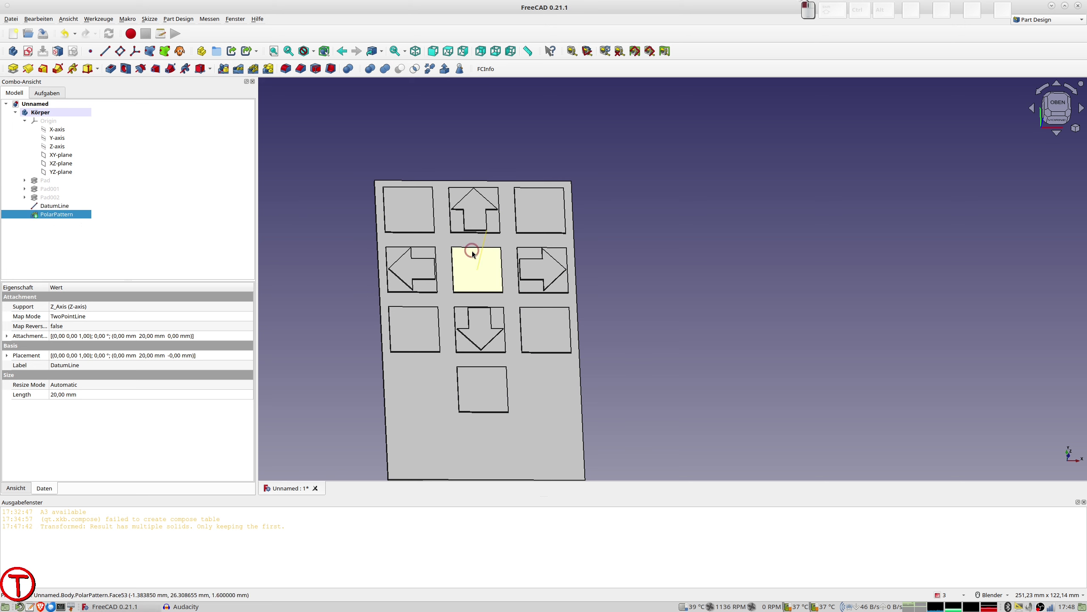
left_click(60, 207)
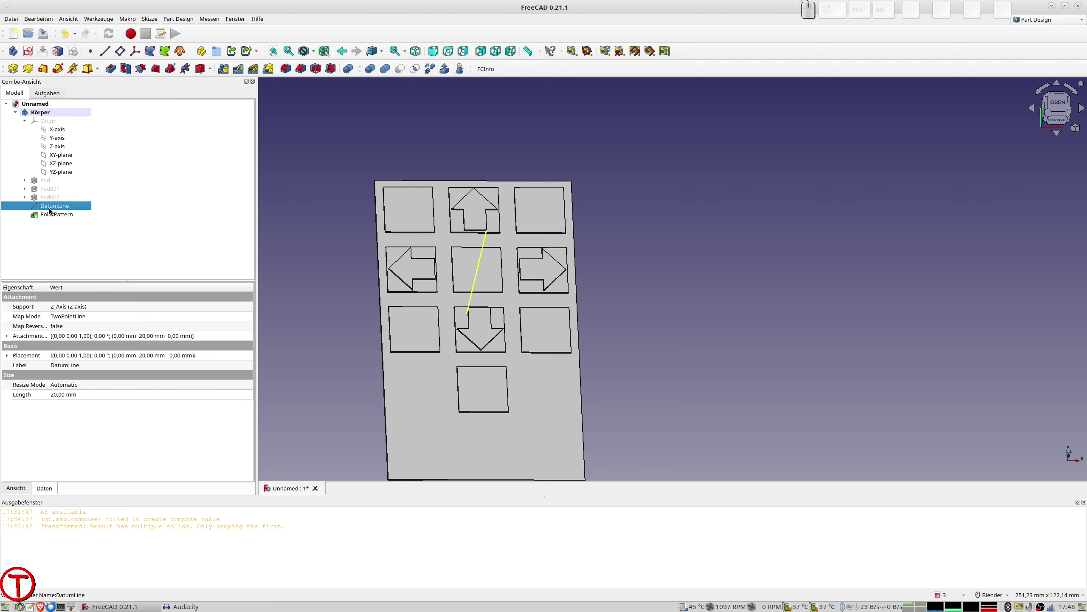
key("space")
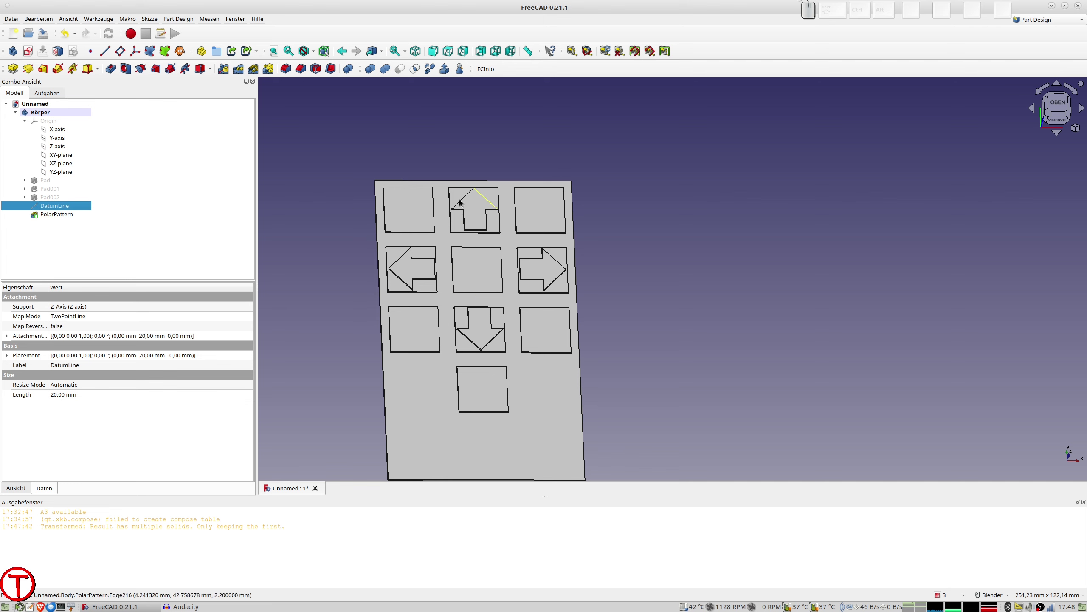
left_click(473, 258)
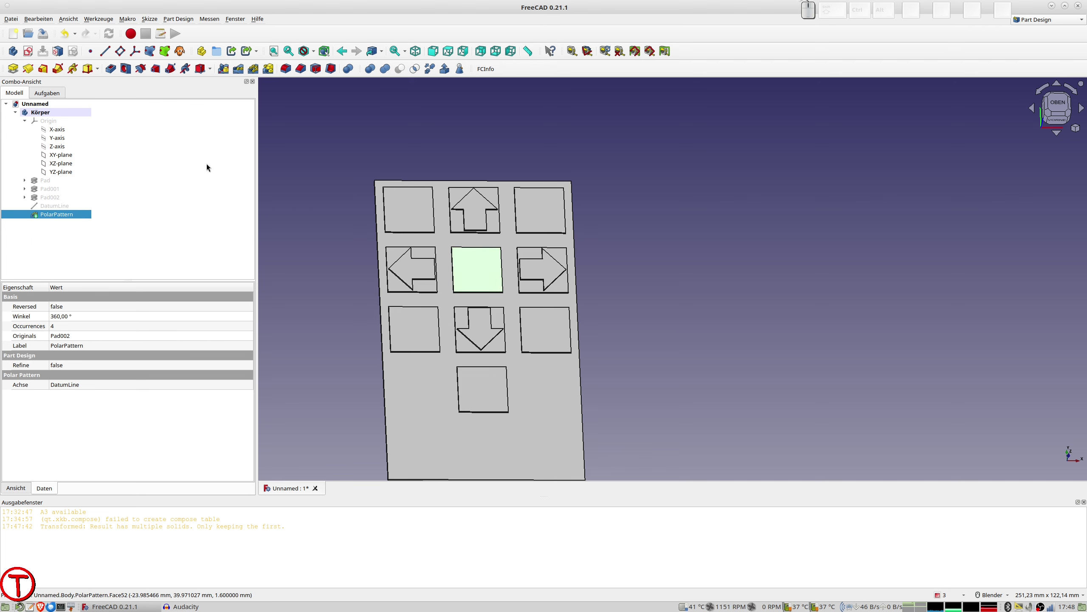
- Sketch a horizontal line 20 mm from the horizontal axis on the centre face, then start a circle
left_click(28, 51)
left_click(78, 34)
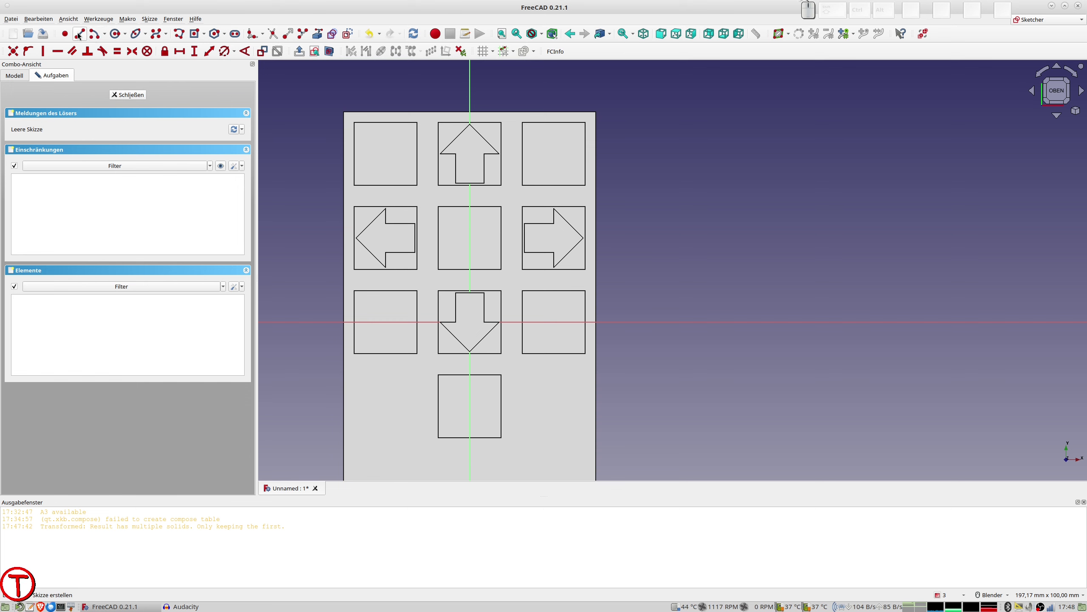
left_click(314, 234)
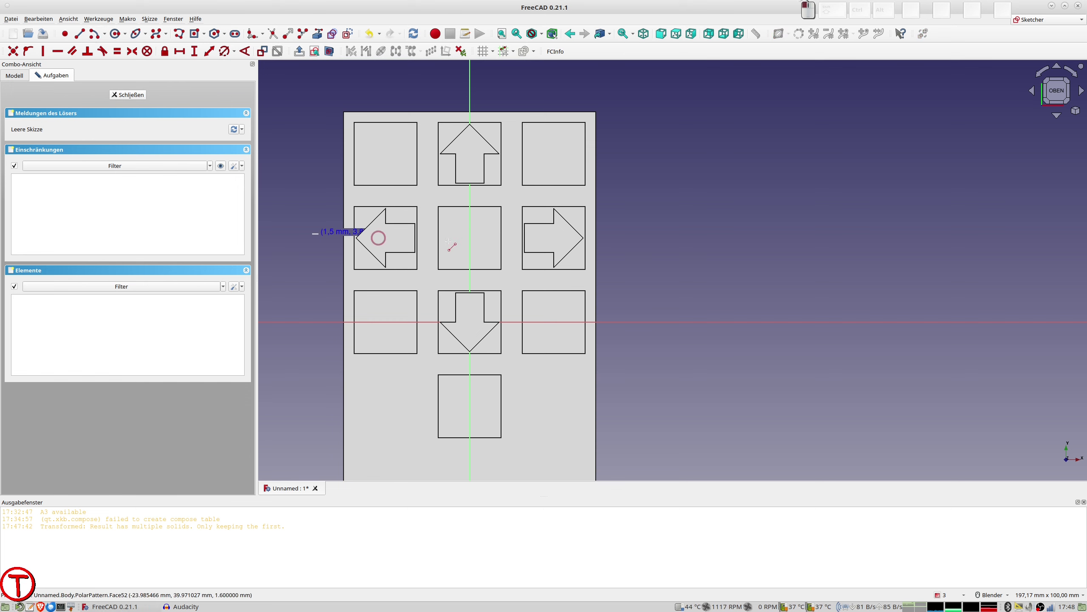
left_click(695, 234)
right_click(694, 247)
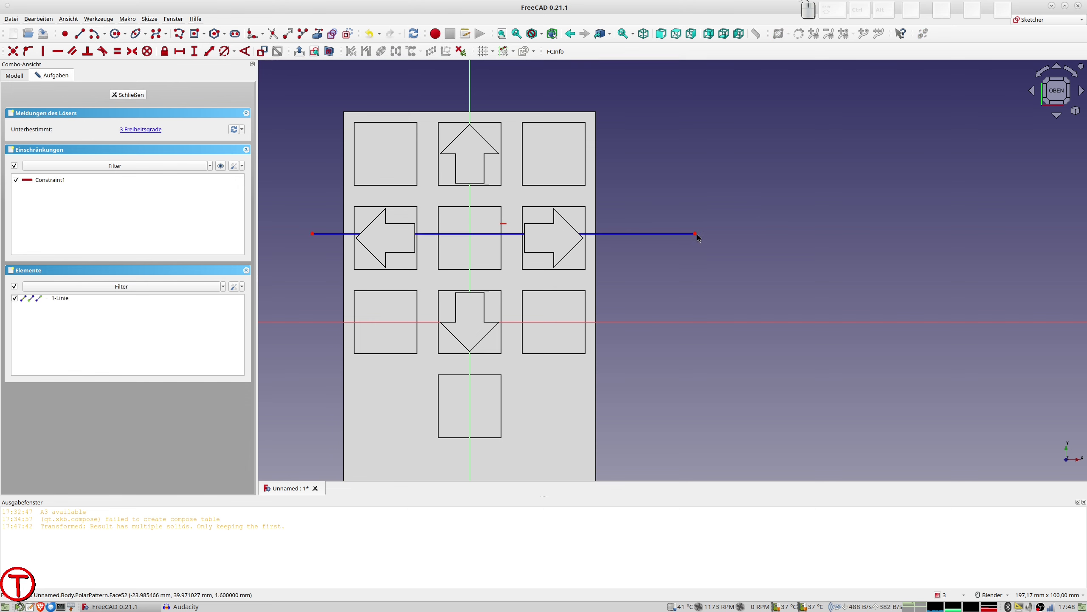
left_click(696, 235)
left_click(195, 51)
type("20")
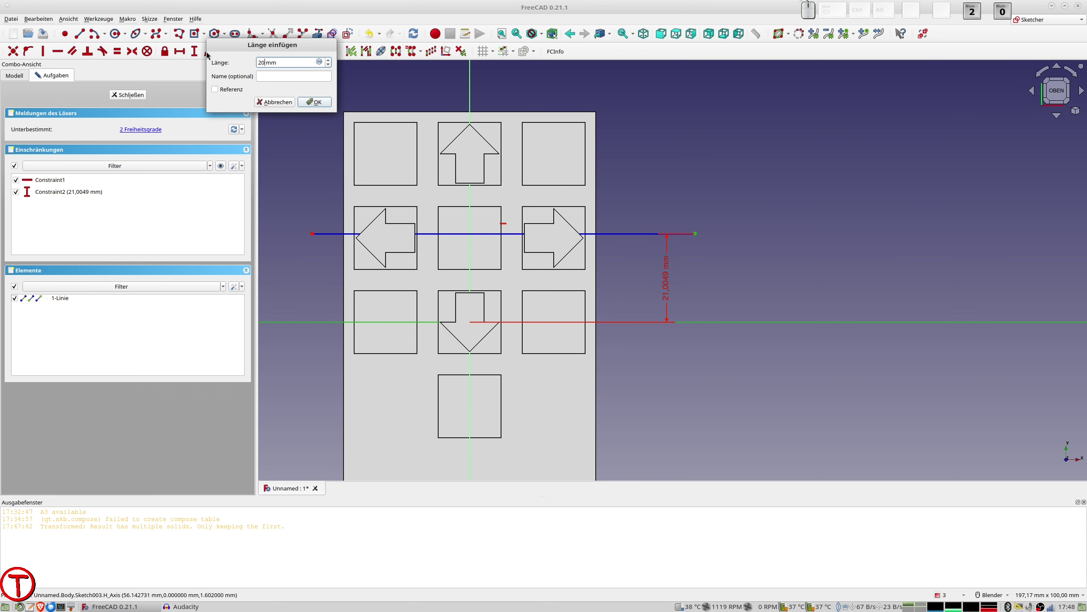
key("Return")
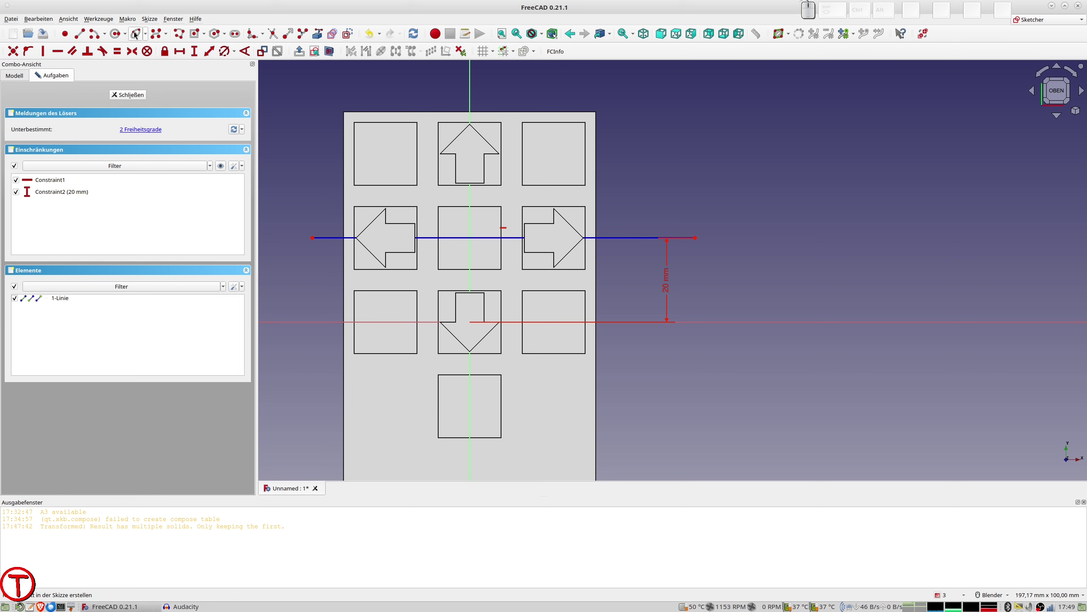
left_click(115, 35)
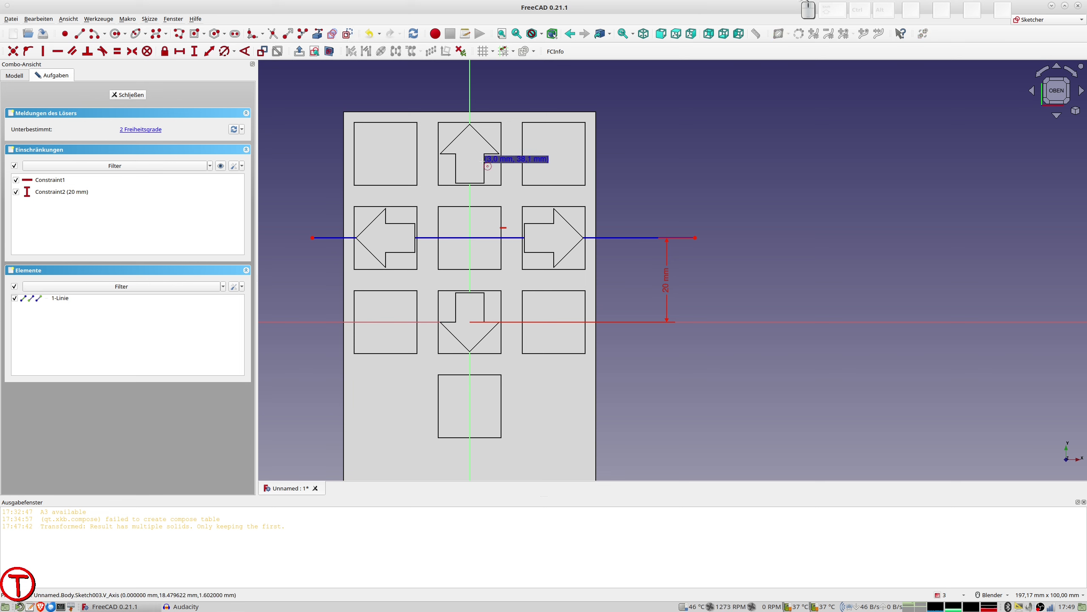
left_click(471, 232)
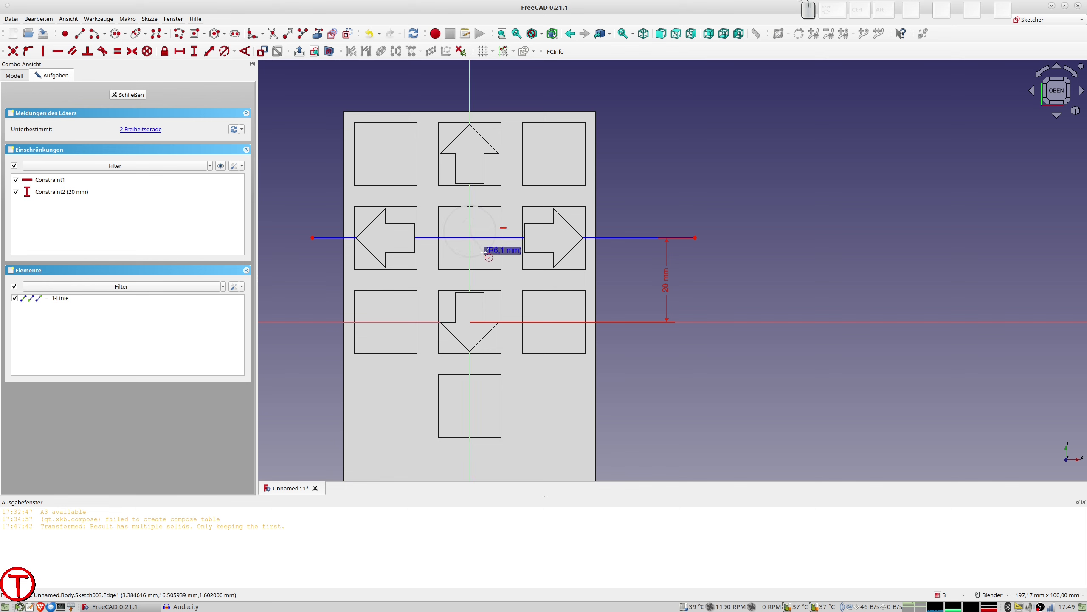
- Finish the circle, put its centre on the guide line, and give it a 14 mm diameter
left_click(486, 249)
left_click(471, 231)
key("o")
scroll(477, 241, "up", 4)
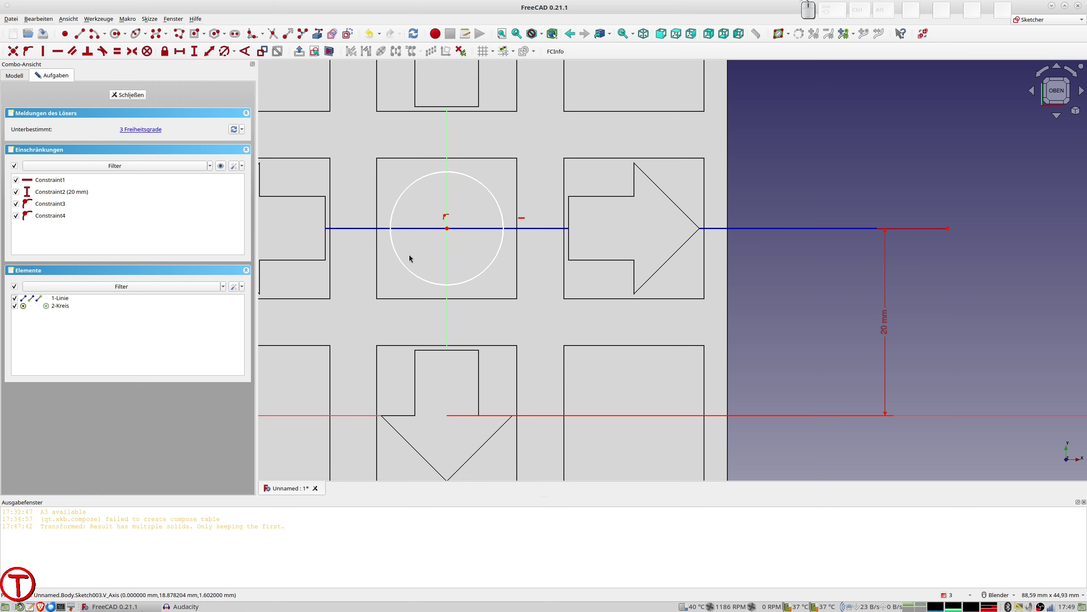
scroll(410, 259, "down", 4)
scroll(427, 257, "up", 3)
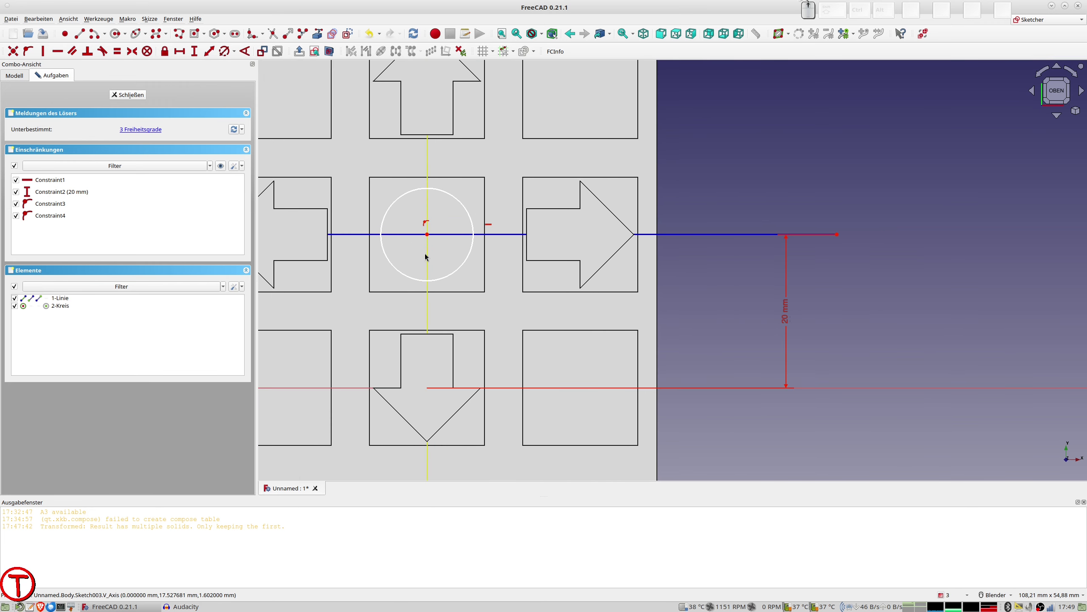
left_click_drag(465, 209, 470, 207)
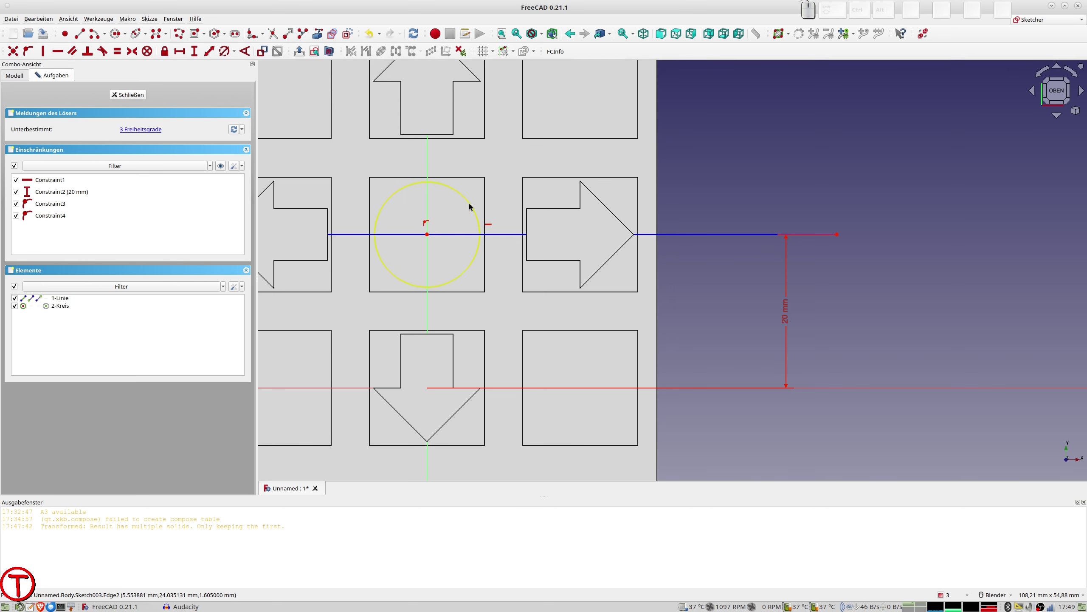
left_click(469, 206)
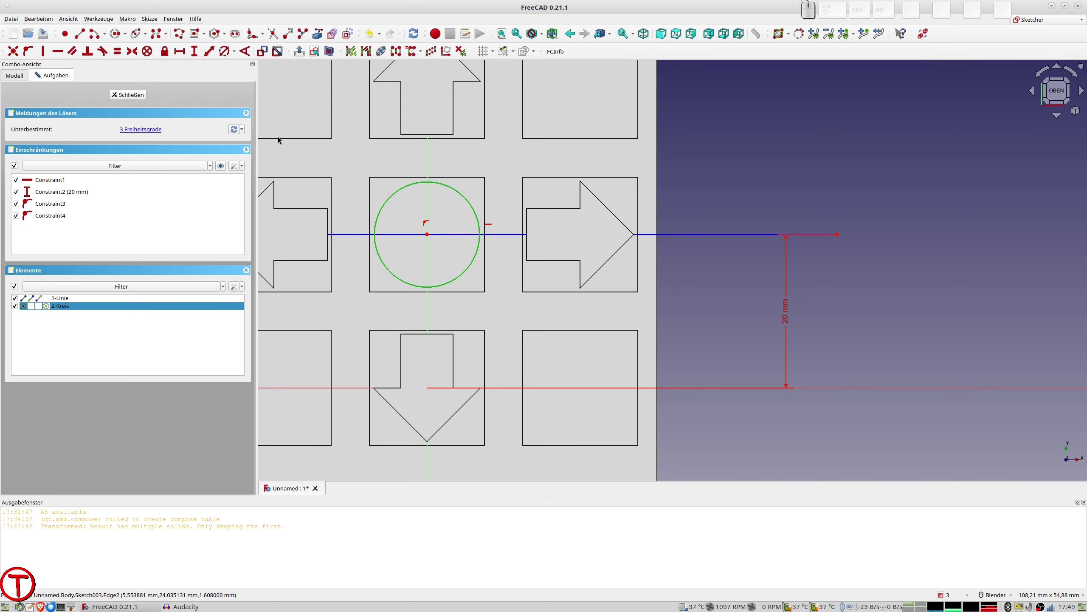
left_click(224, 52)
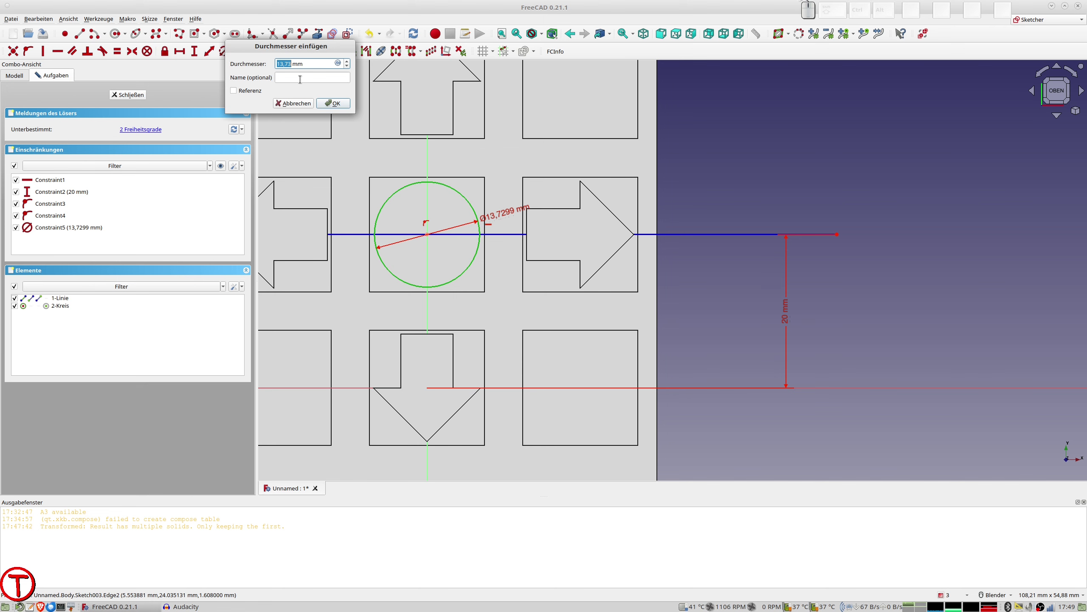
type("14")
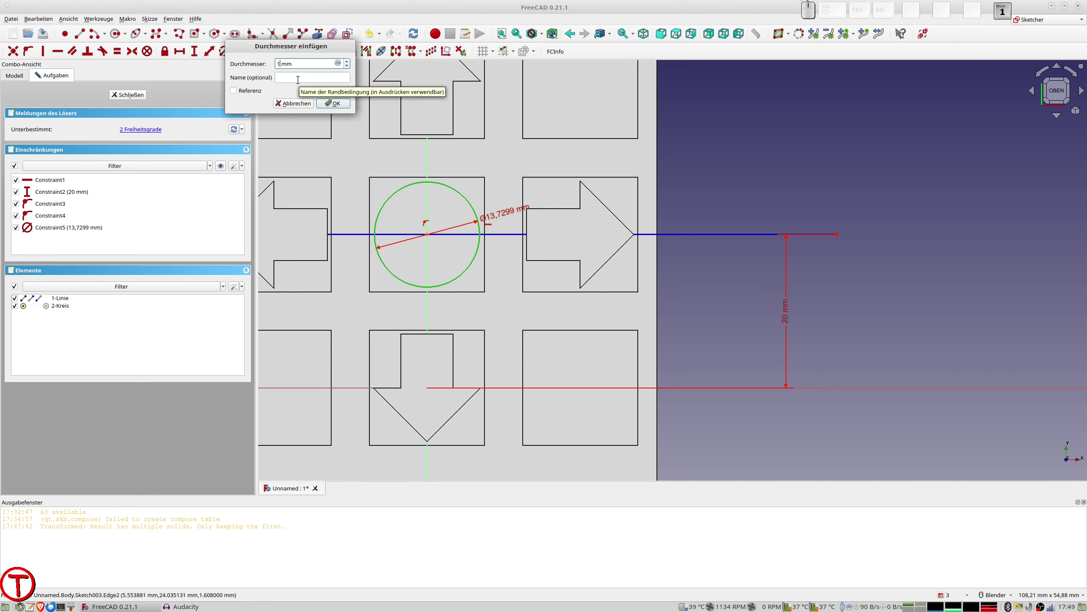
key("Return")
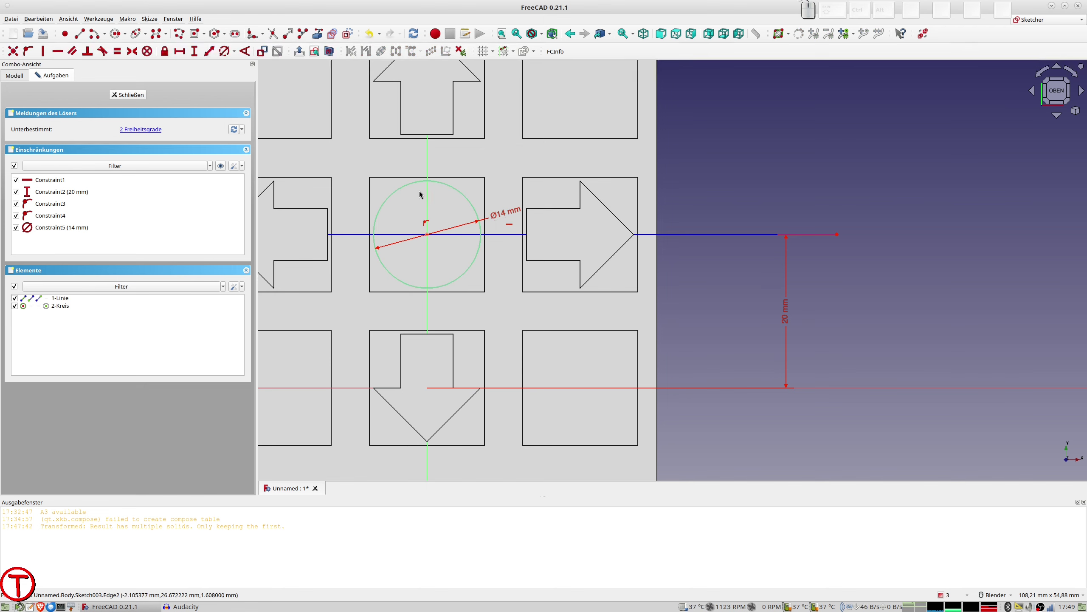
scroll(466, 252, "down", 3)
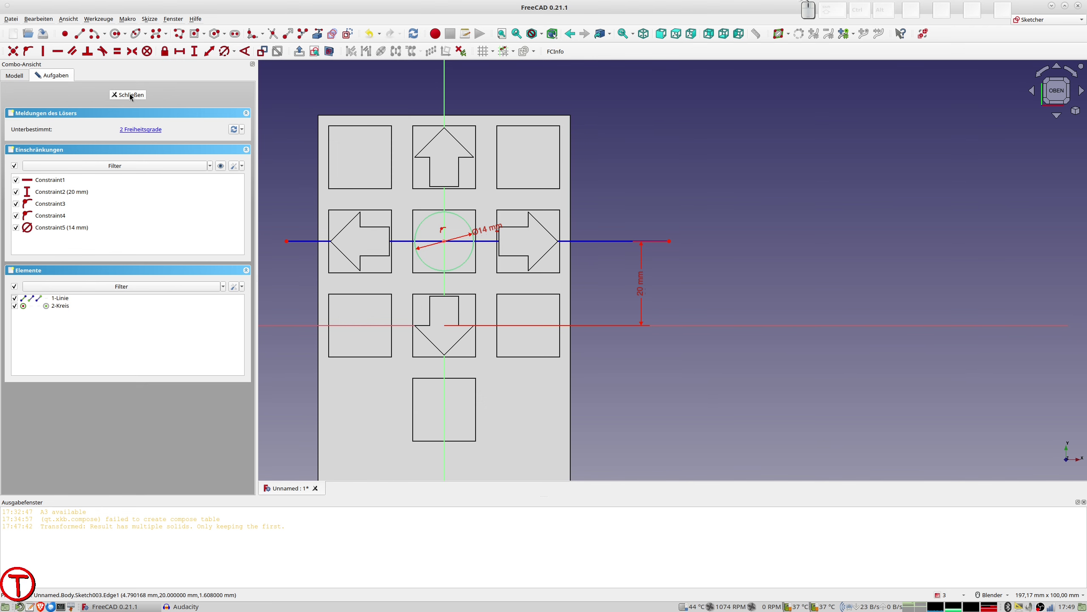
- Close the circle sketch and pad it into Pad003, a raised round centre button
left_click(129, 93)
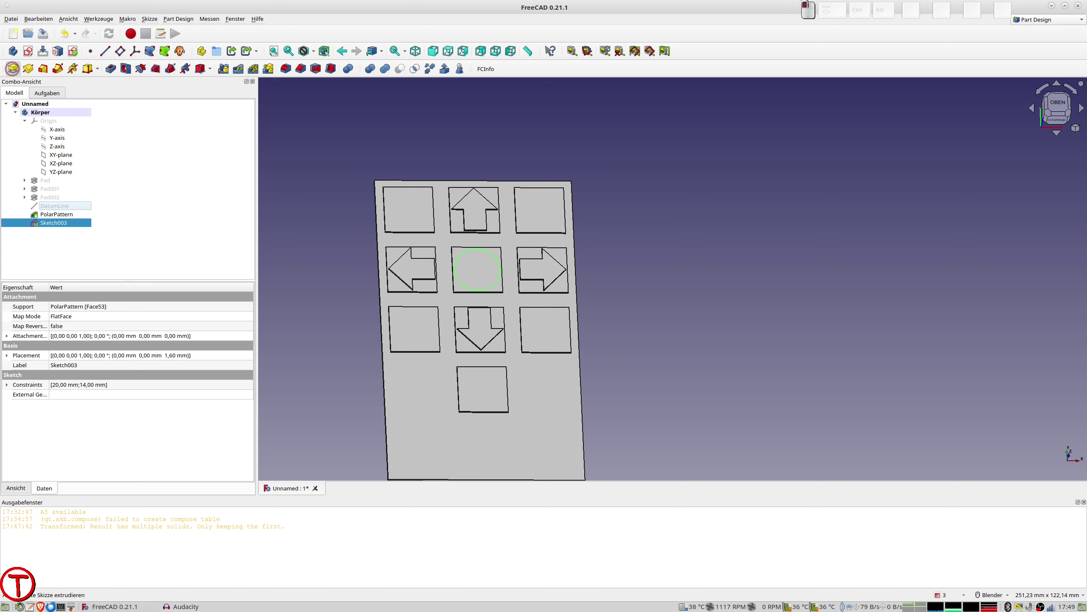
left_click(12, 68)
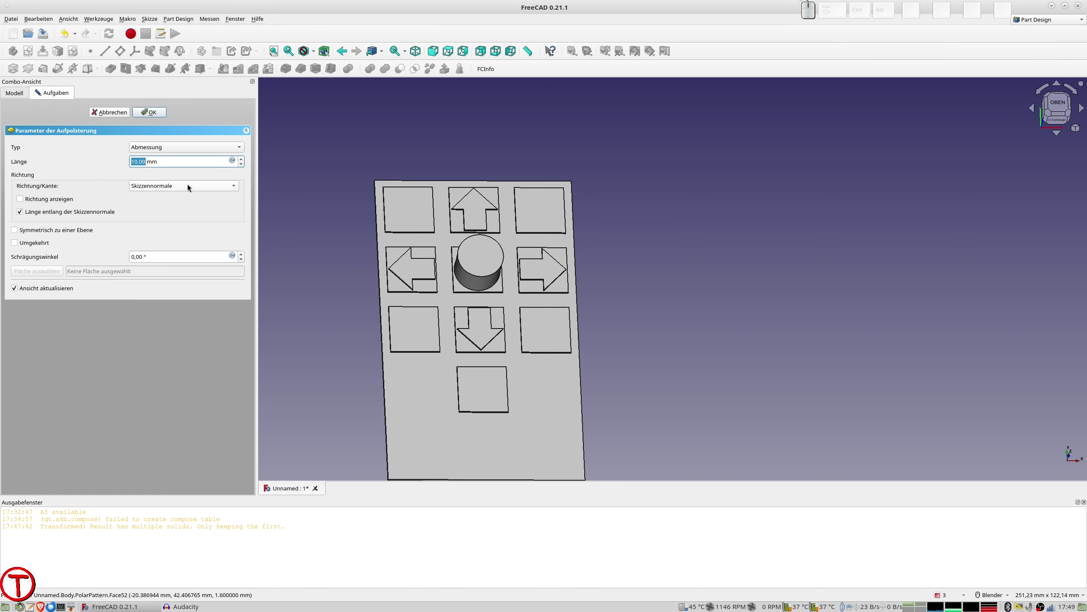
key("Return")
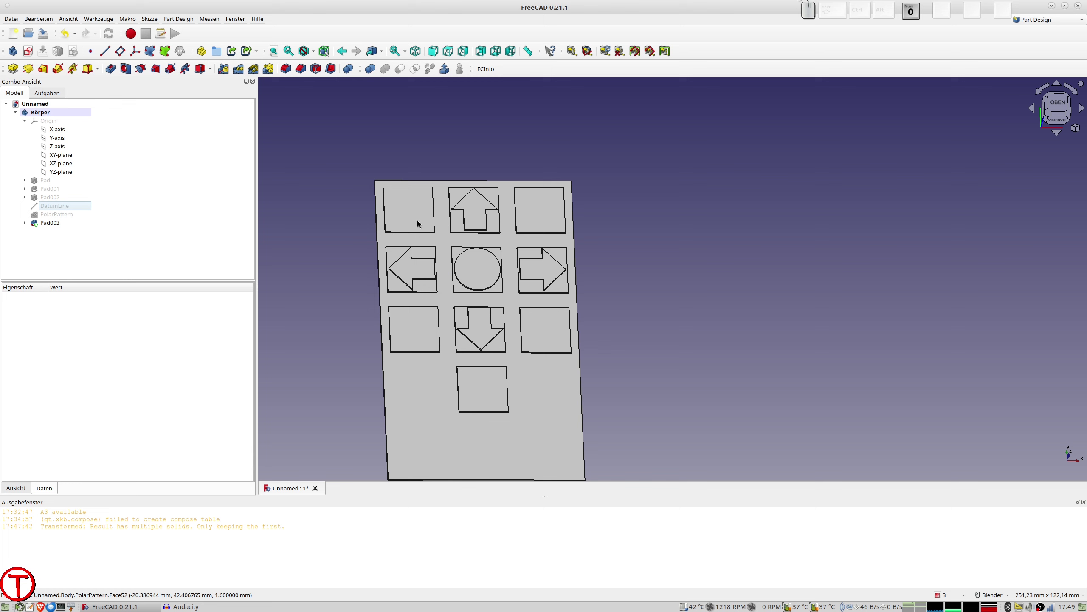
mouse_move(418, 223)
middle_mouse_down()
mouse_move(562, 255)
mouse_move(542, 292)
mouse_move(472, 322)
middle_mouse_up()
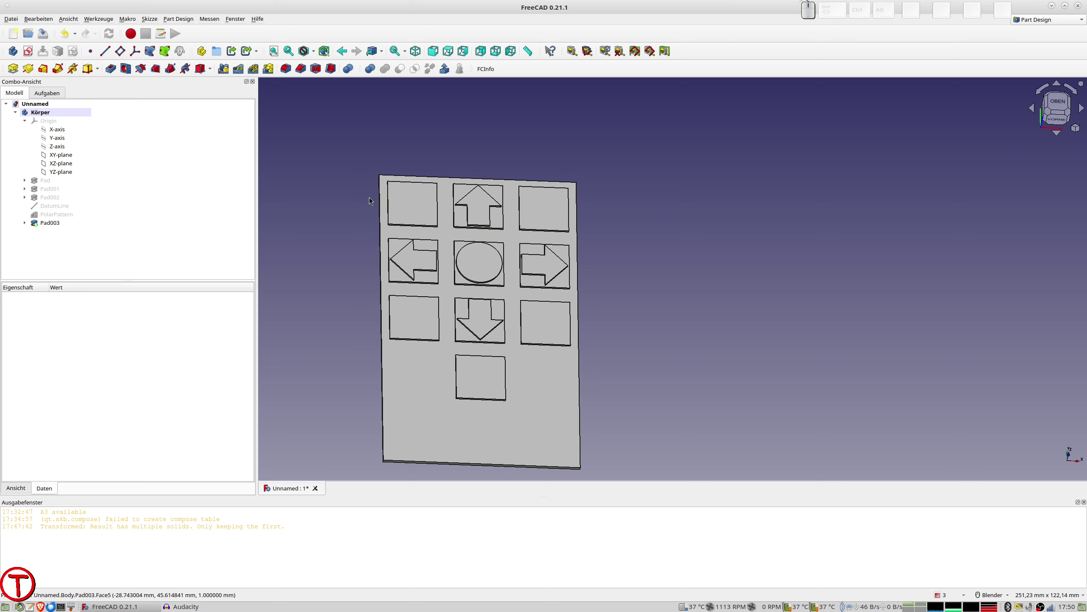
- Create a new sketch on the top face of the top-left square button
left_click(415, 205)
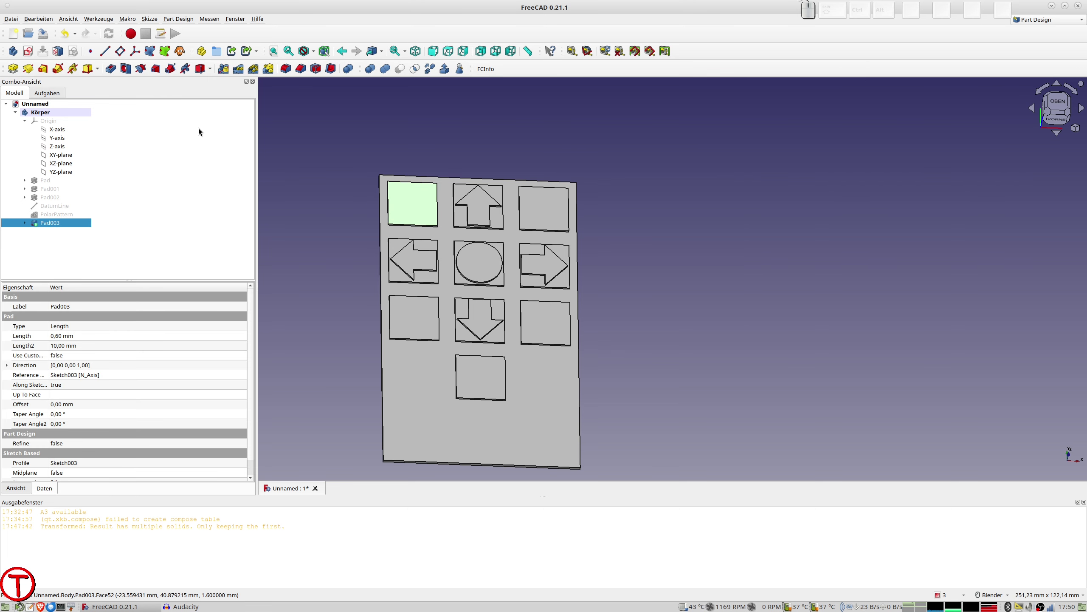
left_click(29, 52)
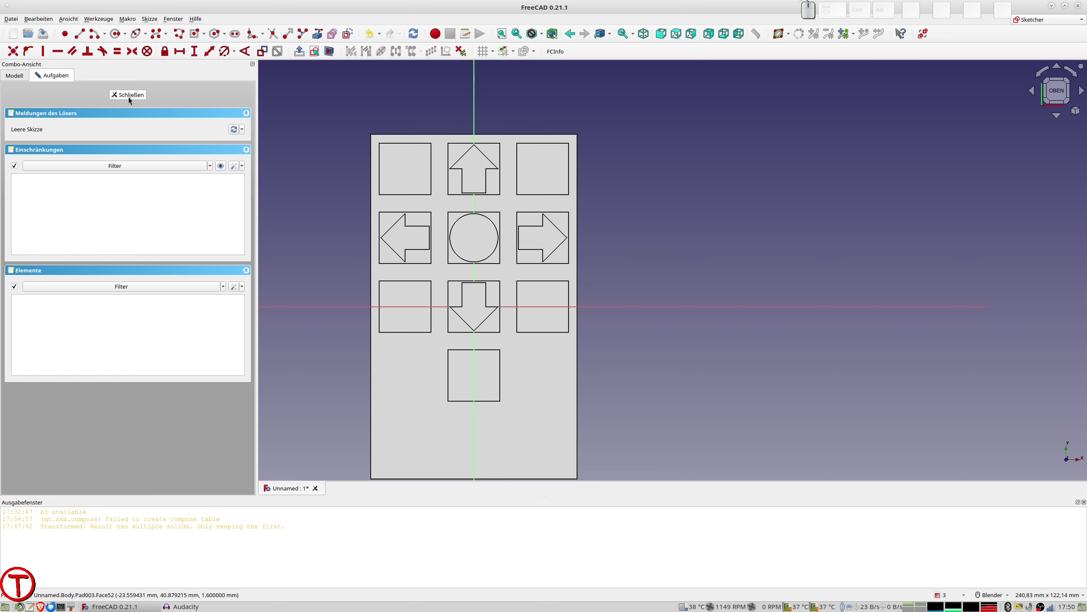
scroll(433, 175, "up", 1)
scroll(433, 175, "down", 1)
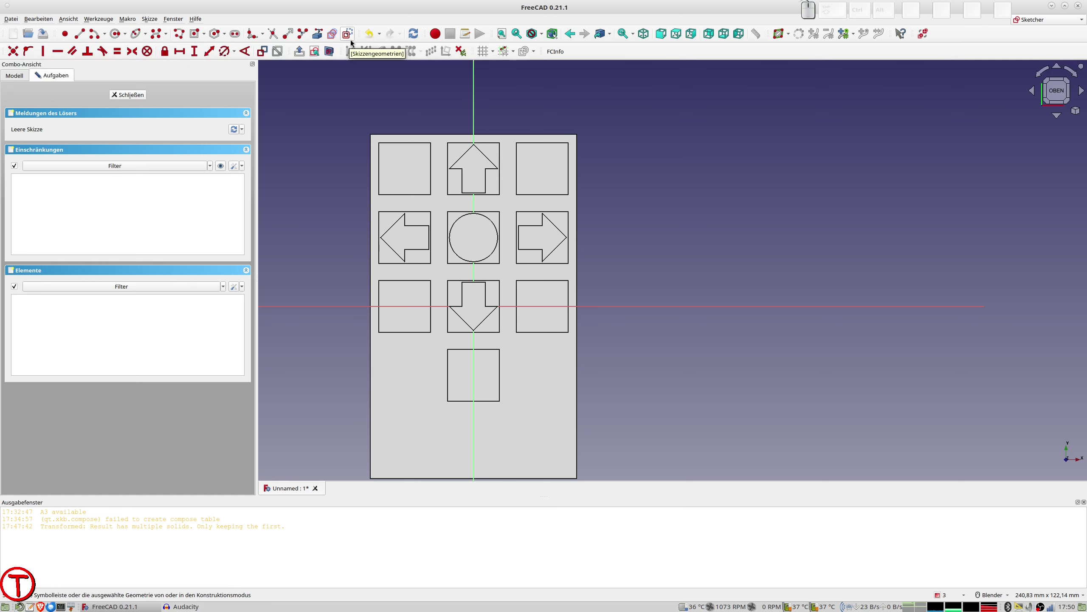
- Draw a horizontal and a vertical guide line crossing the top-left button
left_click(81, 33)
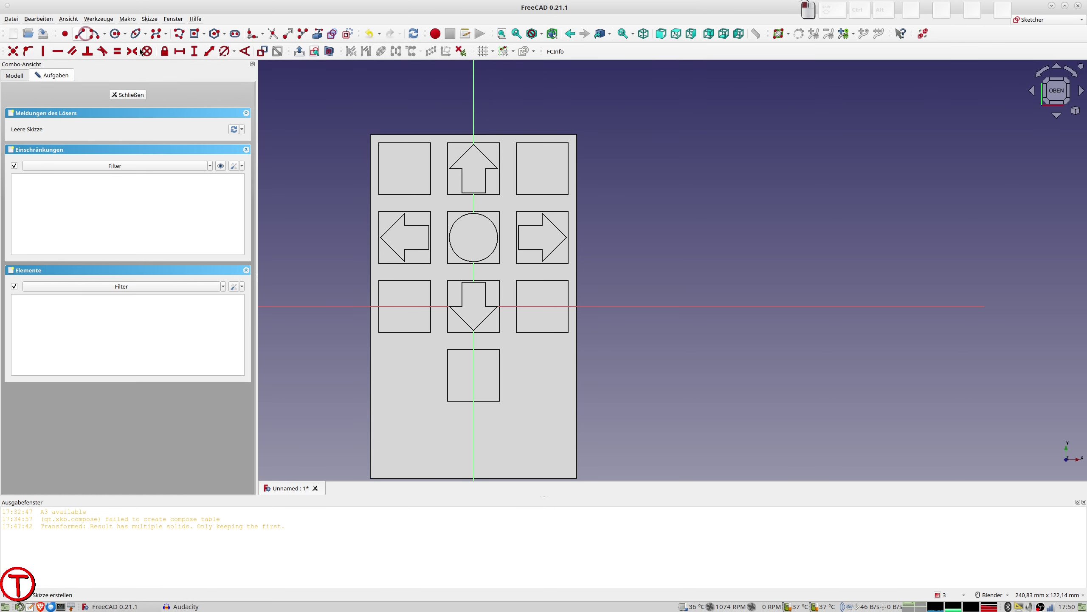
left_click(326, 164)
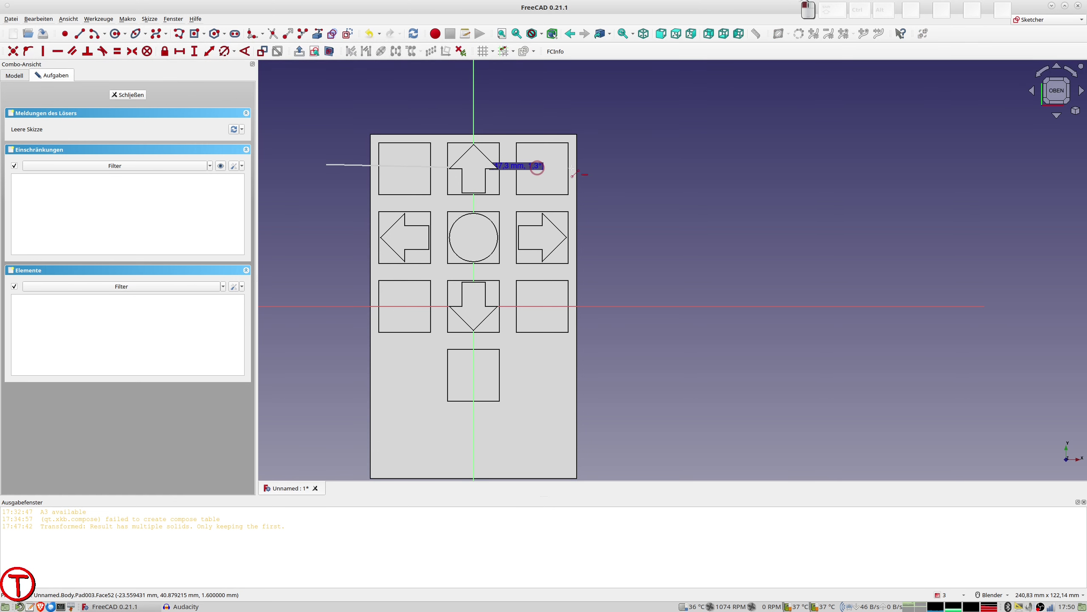
left_click(668, 169)
left_click(406, 93)
left_click(405, 463)
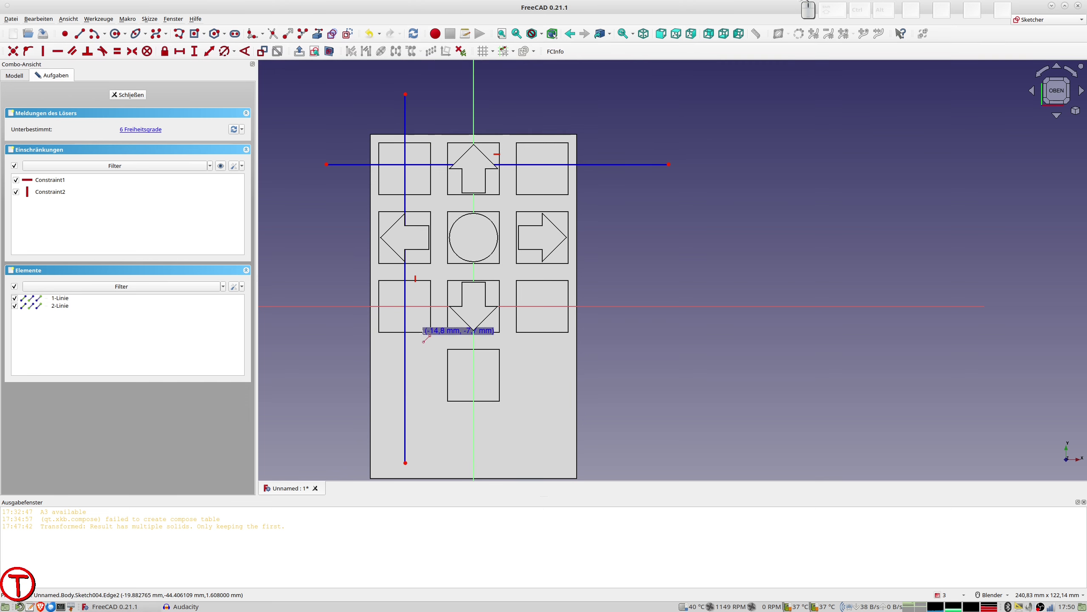
- Try dimensioning the vertical line from the vertical axis, then leave the sketch
left_click(406, 461)
left_click(475, 450)
left_click(208, 56)
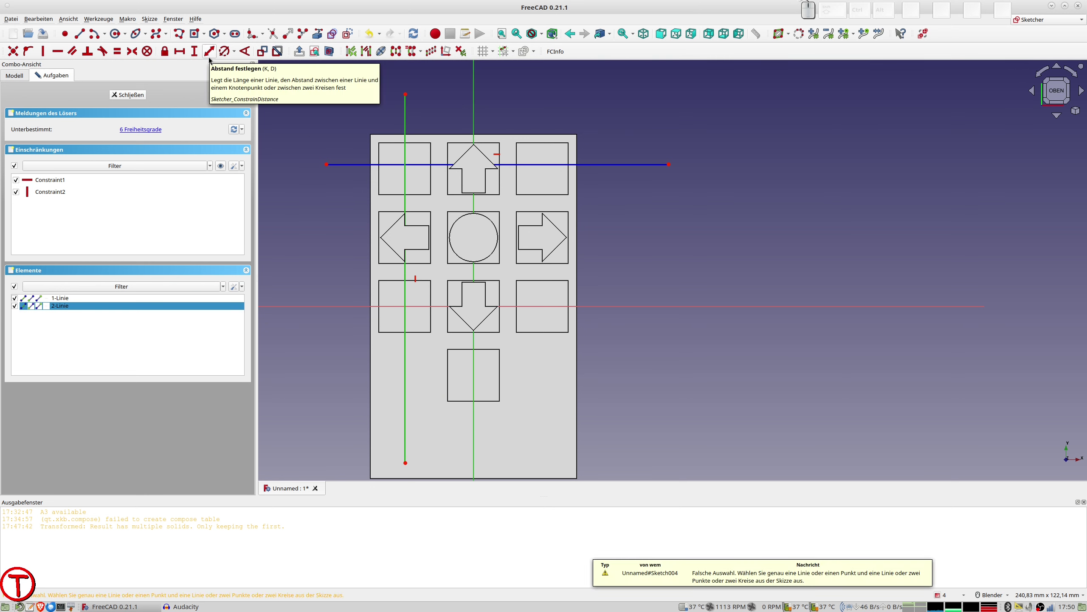
key("Escape")
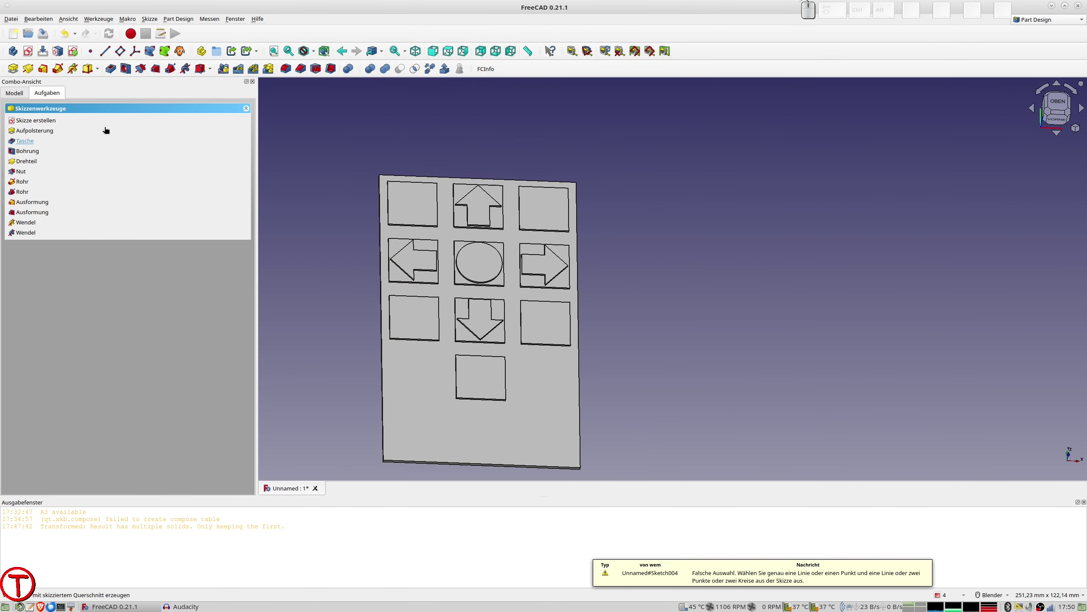
- Reopen Sketch004 and place the vertical guide line -20 mm from the vertical axis
left_click(19, 93)
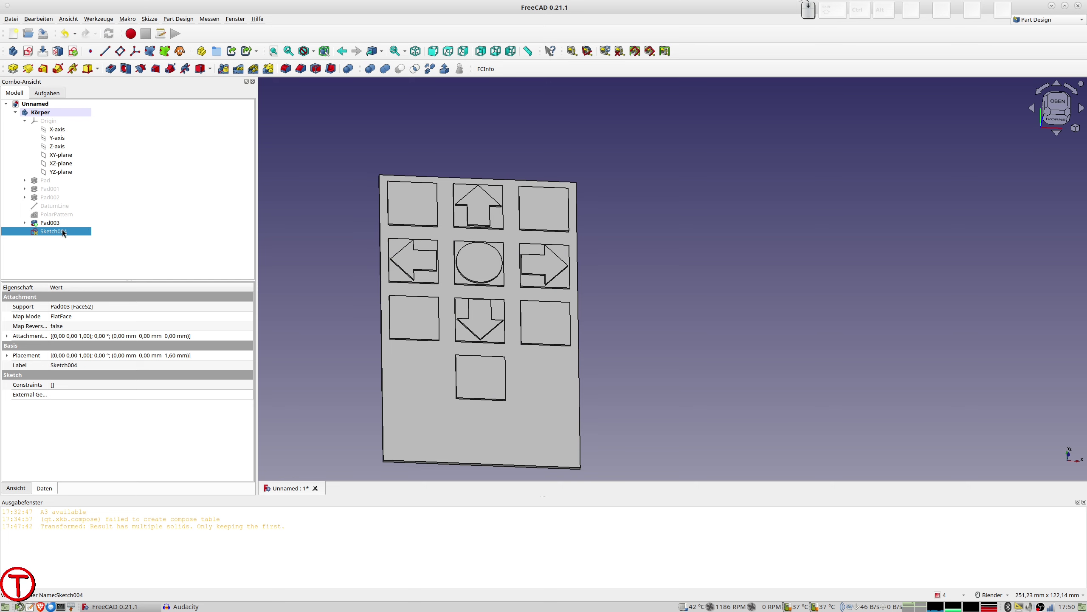
double_click(53, 231)
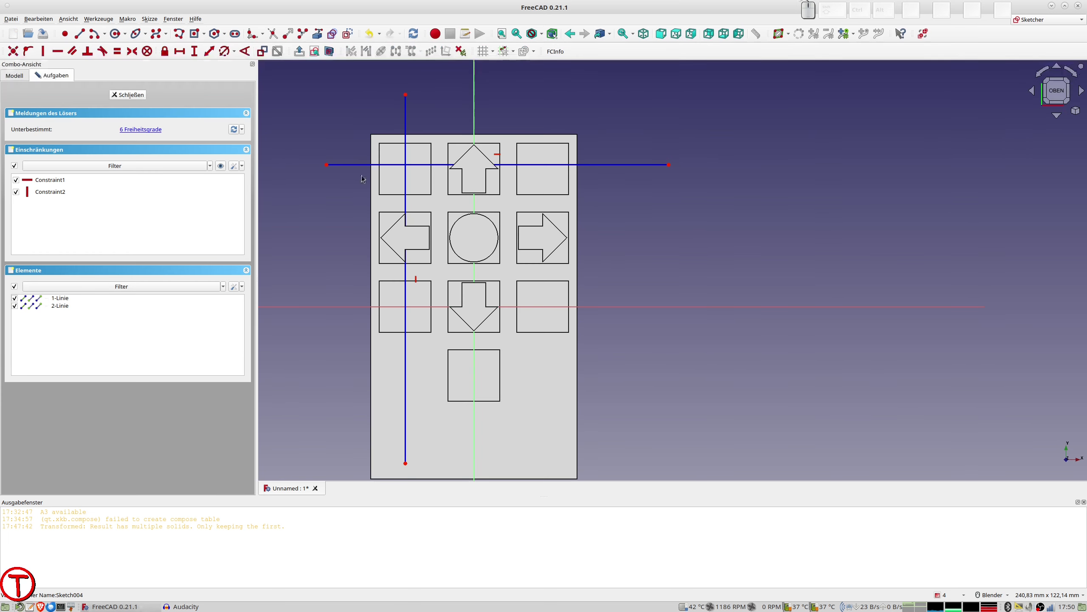
left_click(406, 95)
left_click(475, 103)
left_click(208, 51)
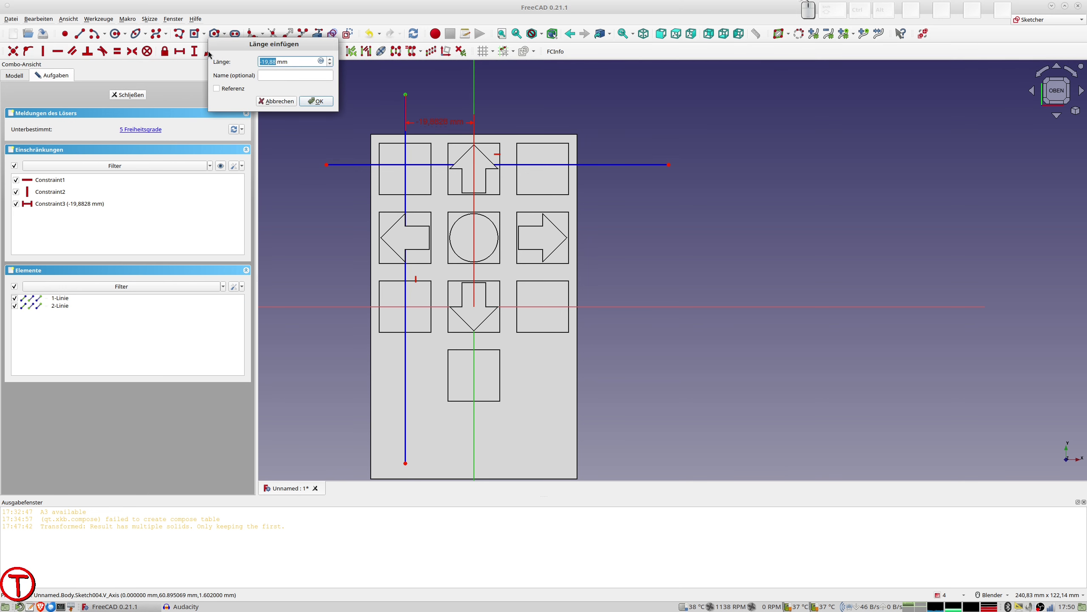
type("-20")
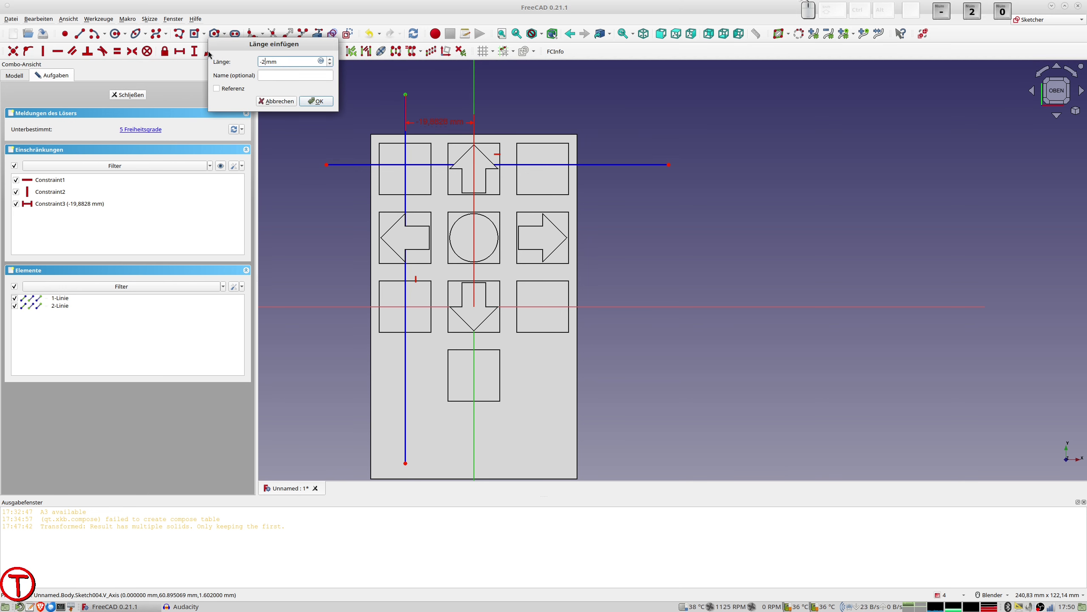
key("Return")
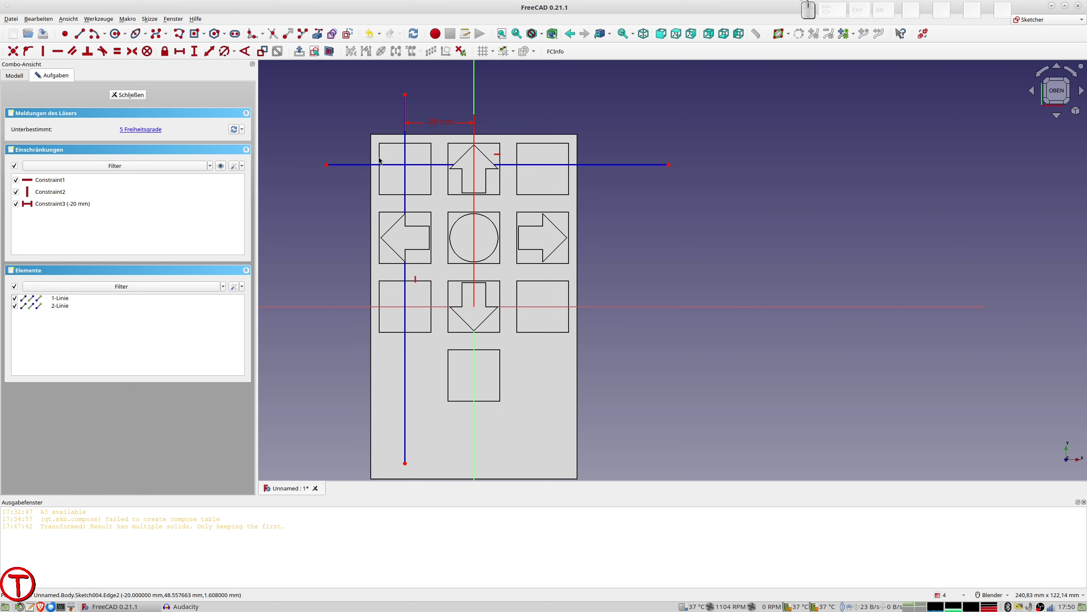
- Place the horizontal guide line 40 mm above the horizontal axis
left_click(326, 164)
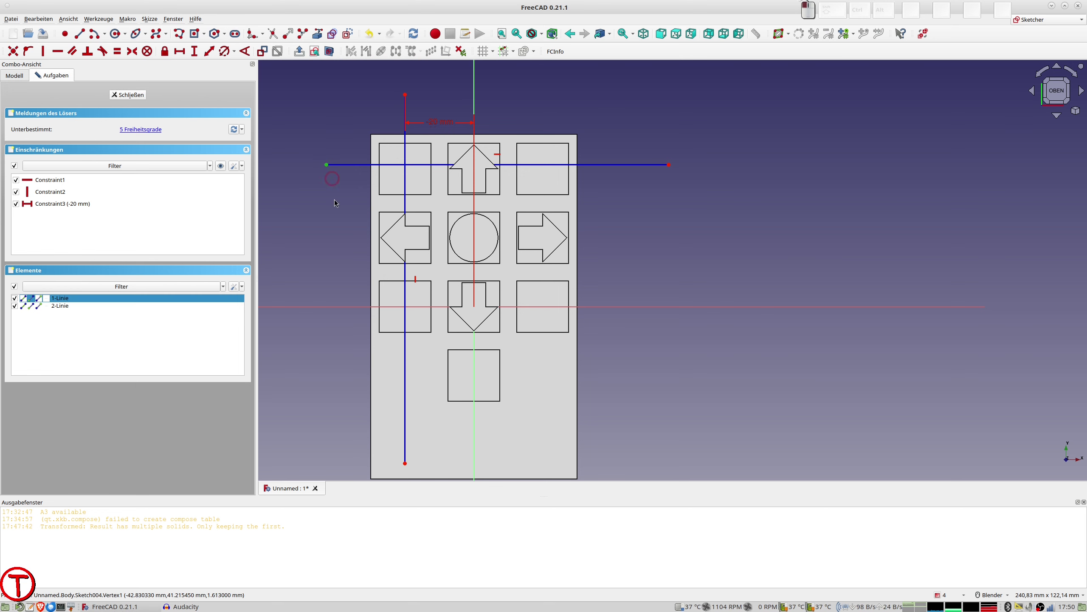
left_click(321, 306)
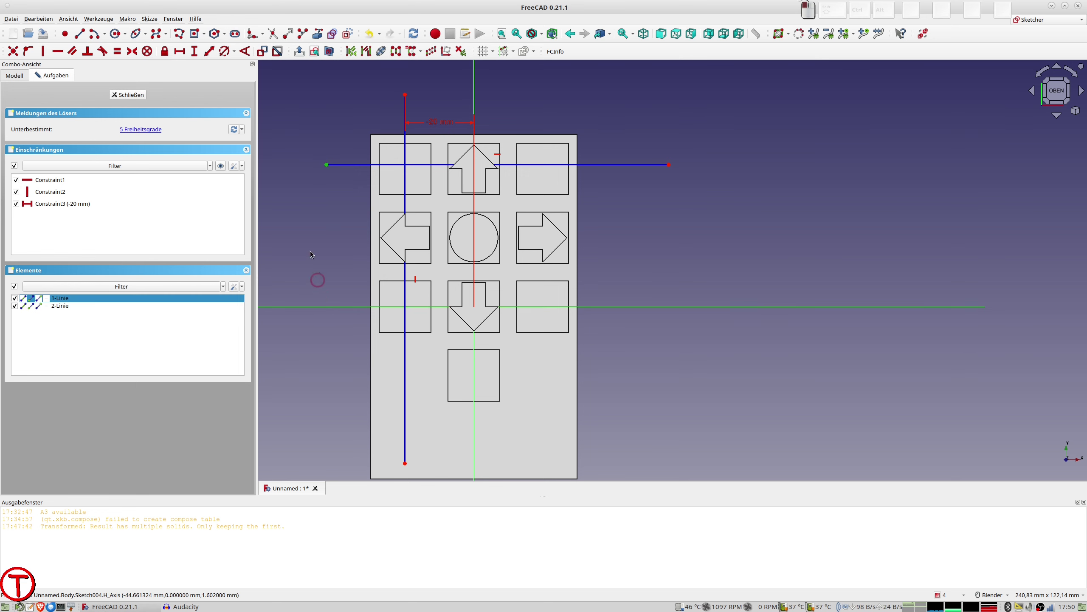
left_click(207, 54)
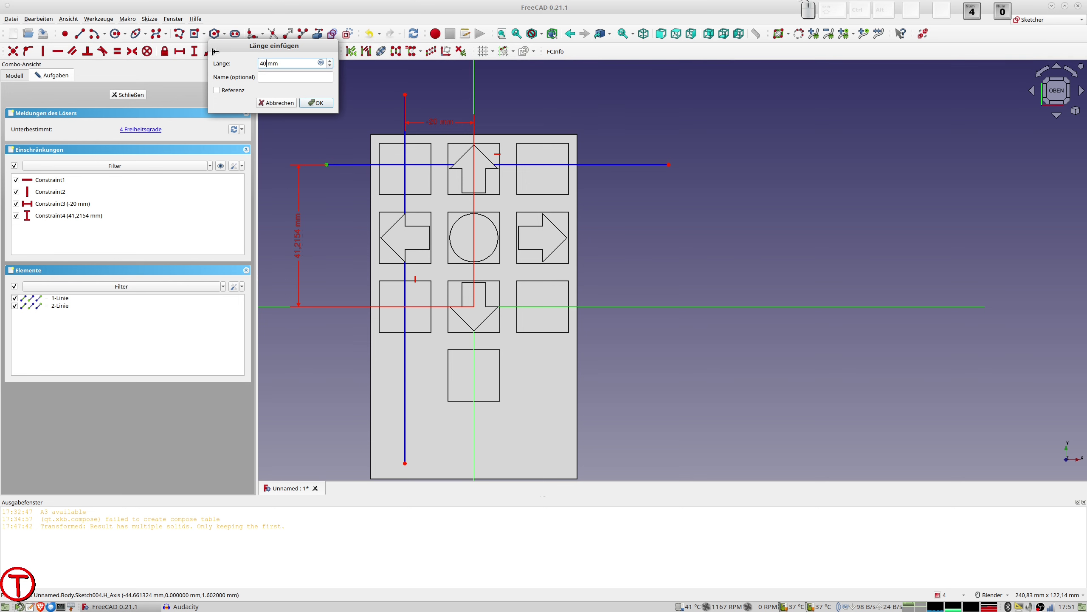
type("40")
key("Return")
scroll(402, 175, "up", 2)
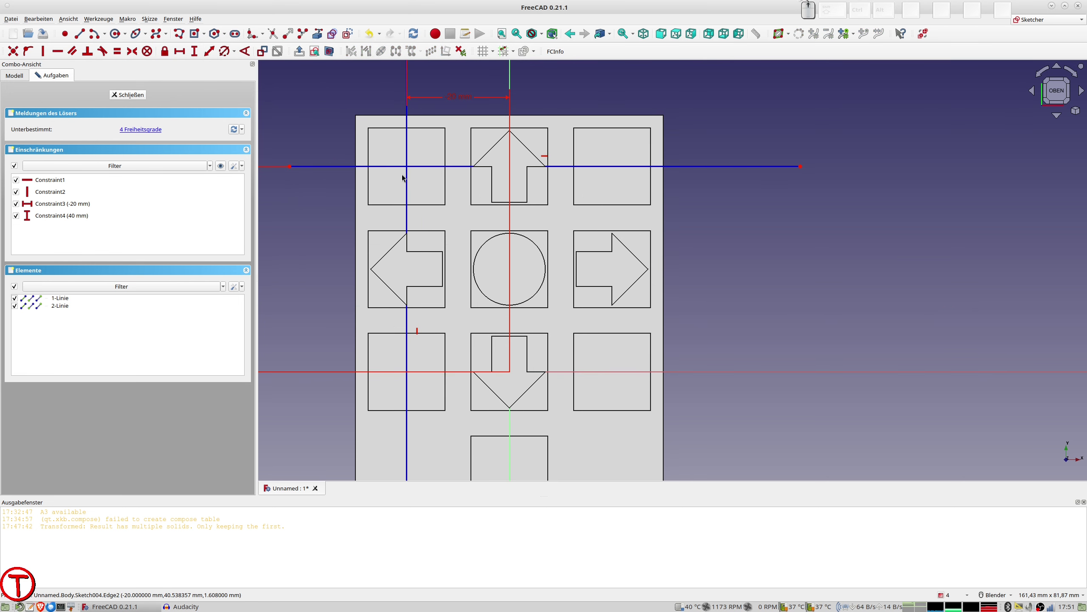
- Draw a small centred rectangle whose centre sits on the horizontal guide line
scroll(405, 168, "up", 1)
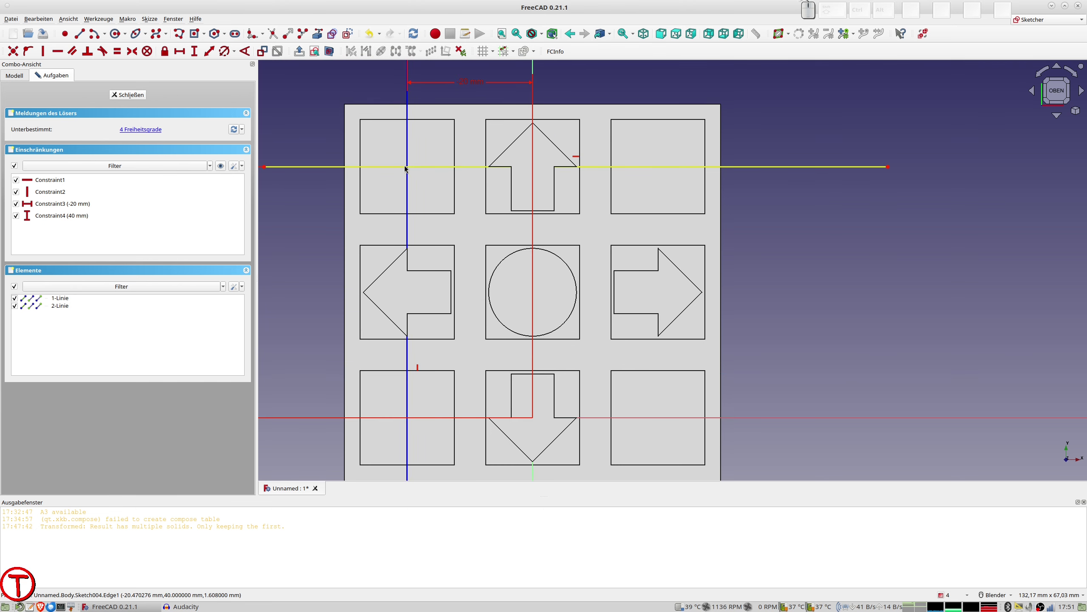
scroll(405, 168, "up", 1)
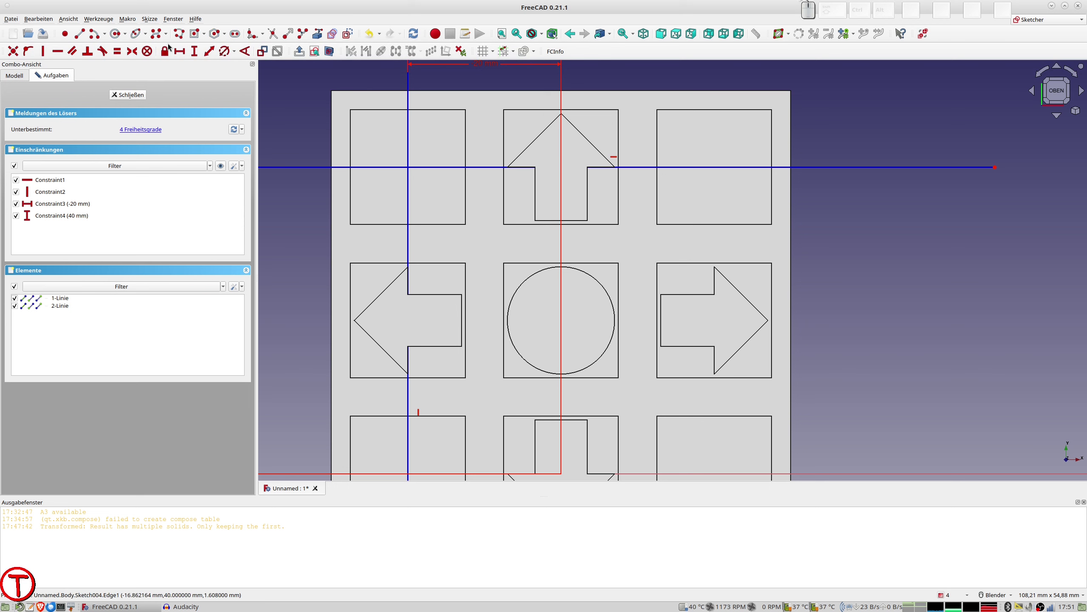
left_click(195, 37)
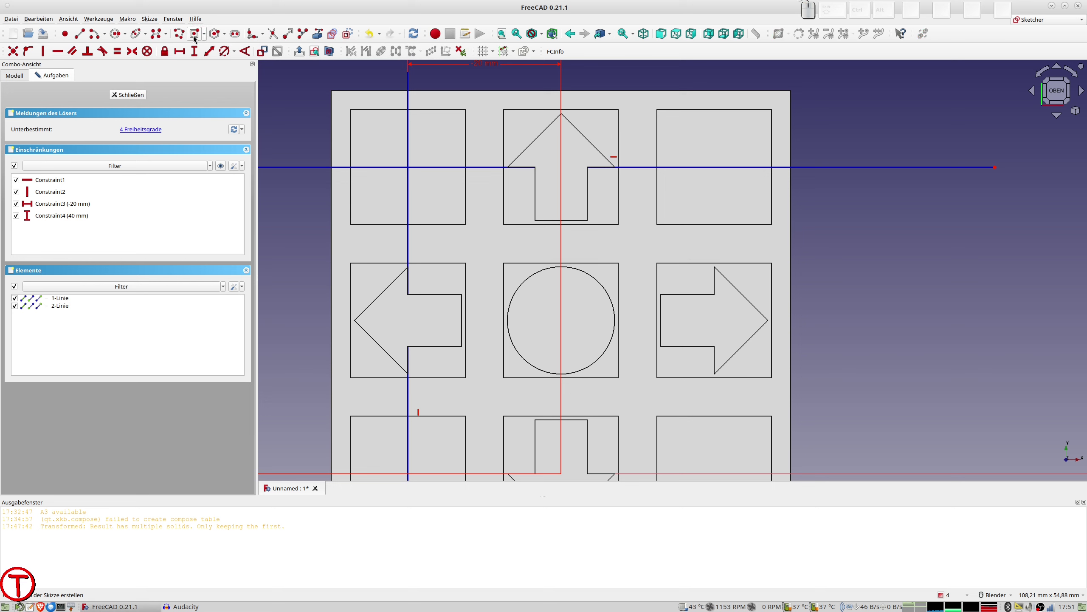
left_click(369, 167)
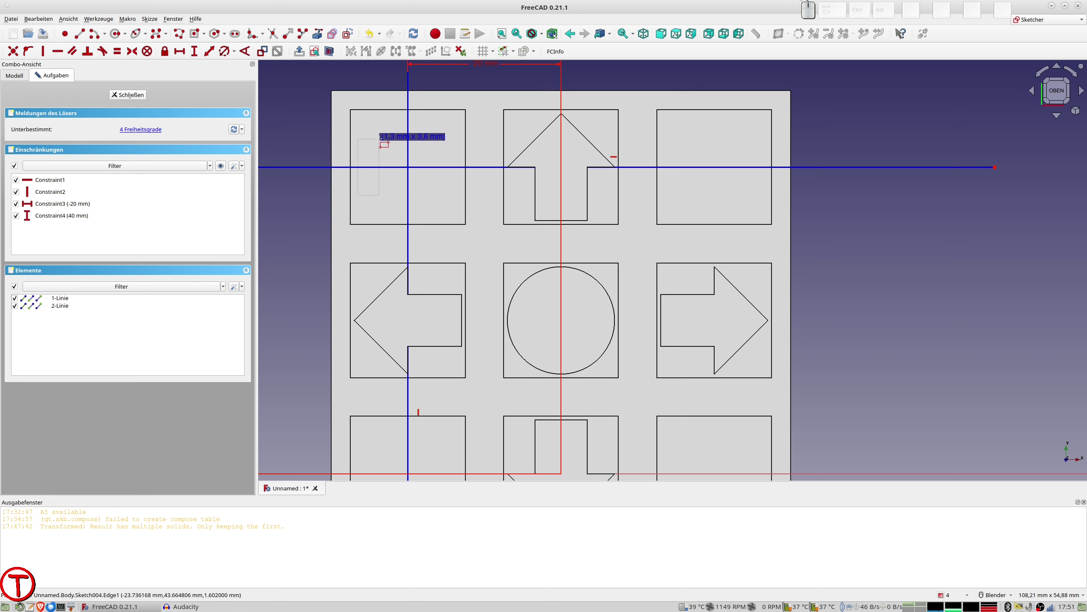
left_click(380, 138)
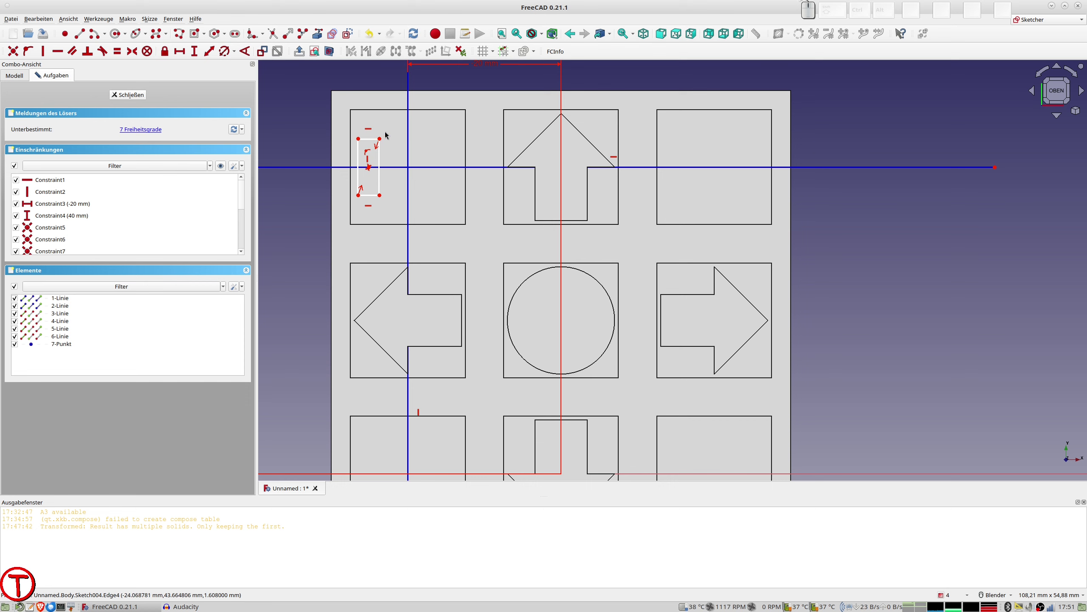
- Draw a flared cone polyline on the rectangle's right side, corner to corner
left_click(180, 34)
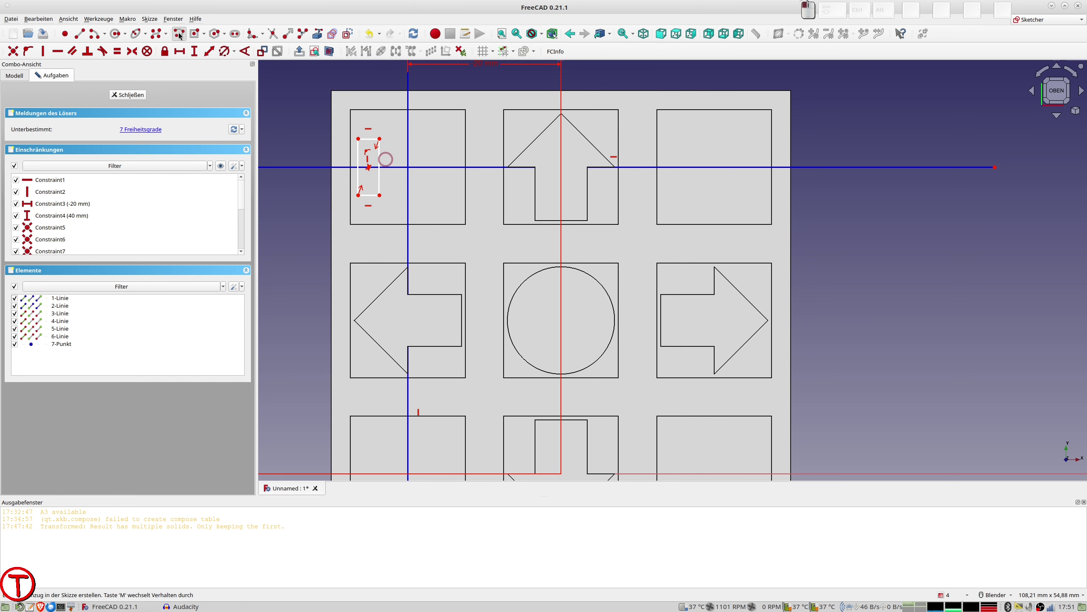
left_click(387, 136)
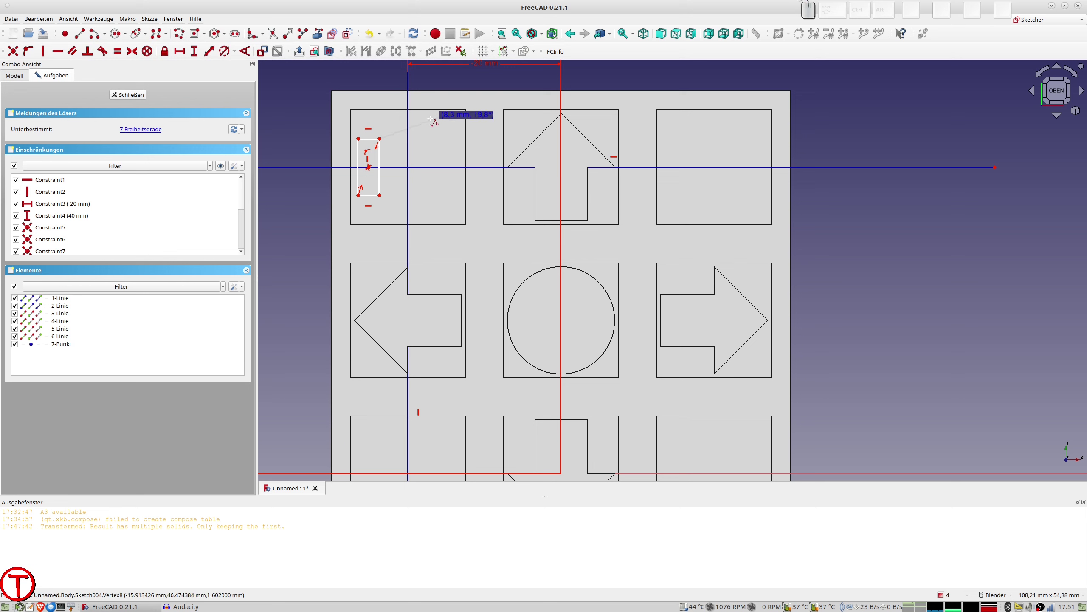
left_click(423, 116)
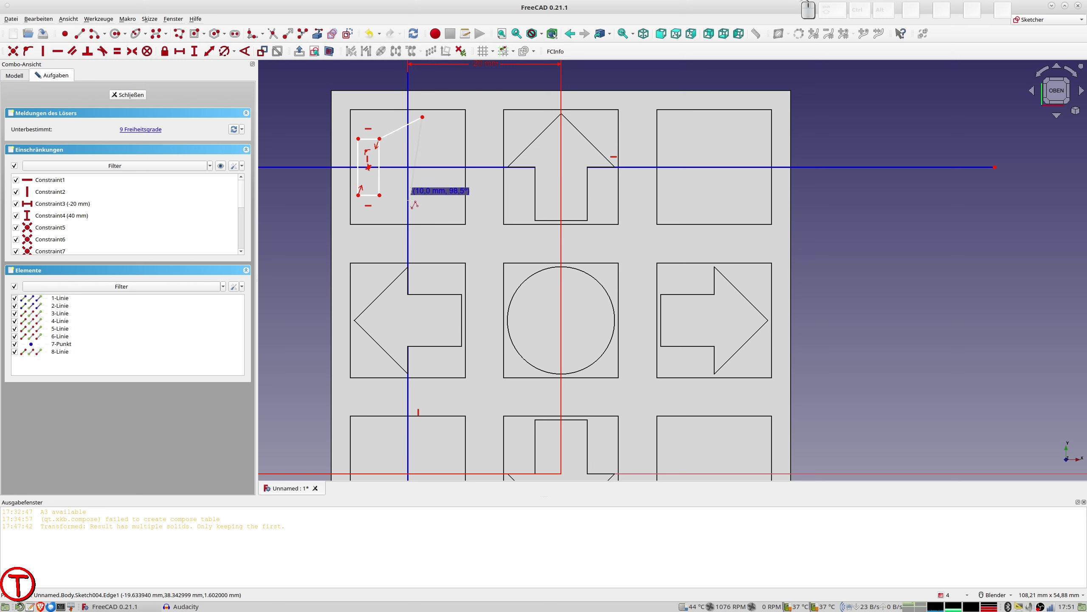
left_click(423, 217)
left_click(382, 197)
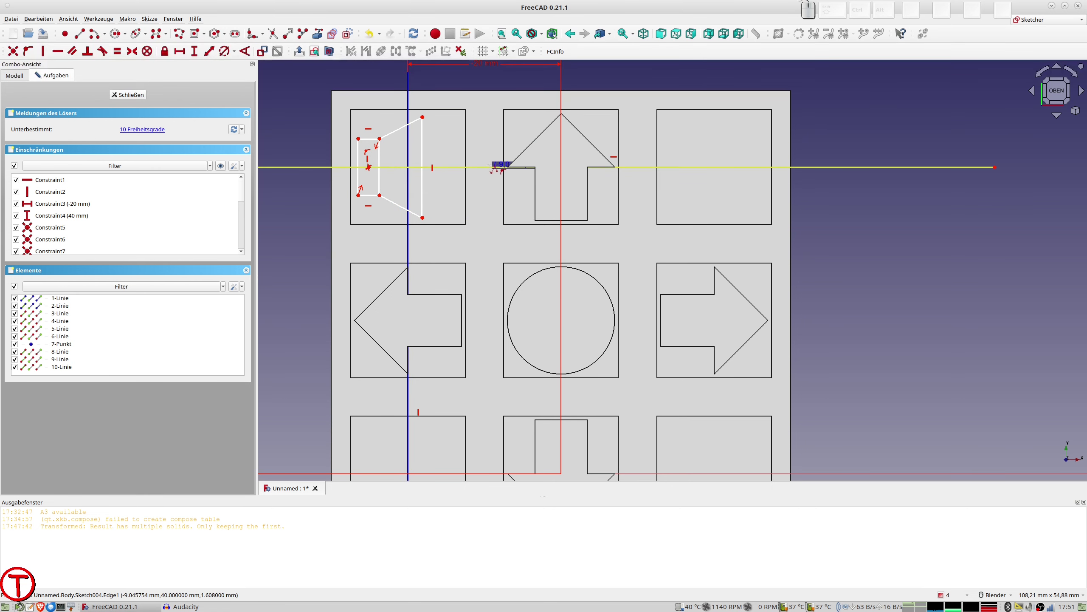
scroll(478, 168, "down", 1)
scroll(478, 168, "up", 1)
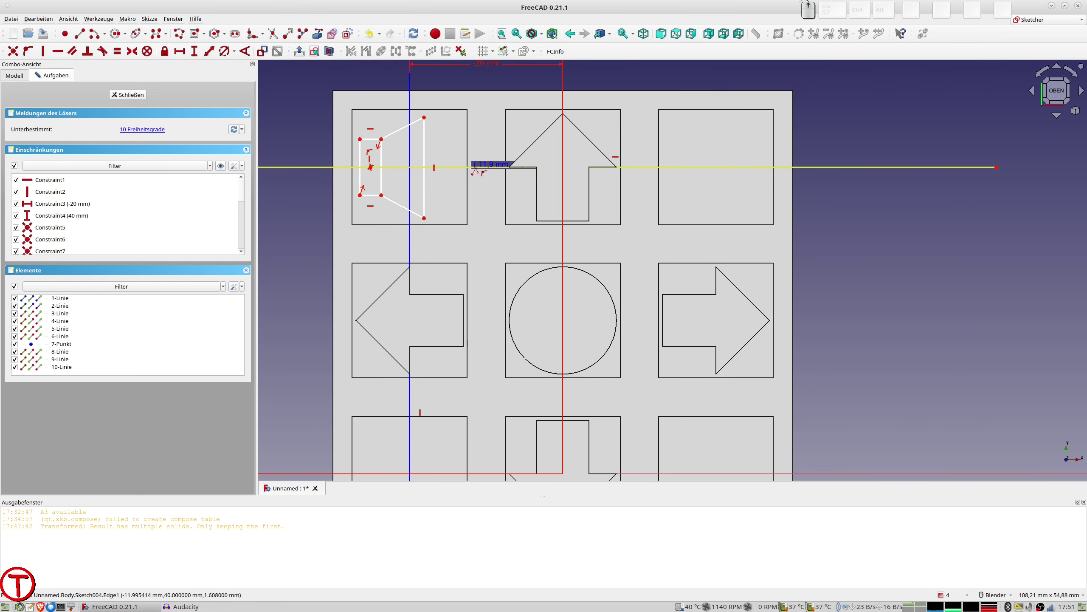
- Make the cone's outer corners symmetric about the horizontal guide, undoing the conflicting constraint
left_click(424, 117)
left_click(424, 217)
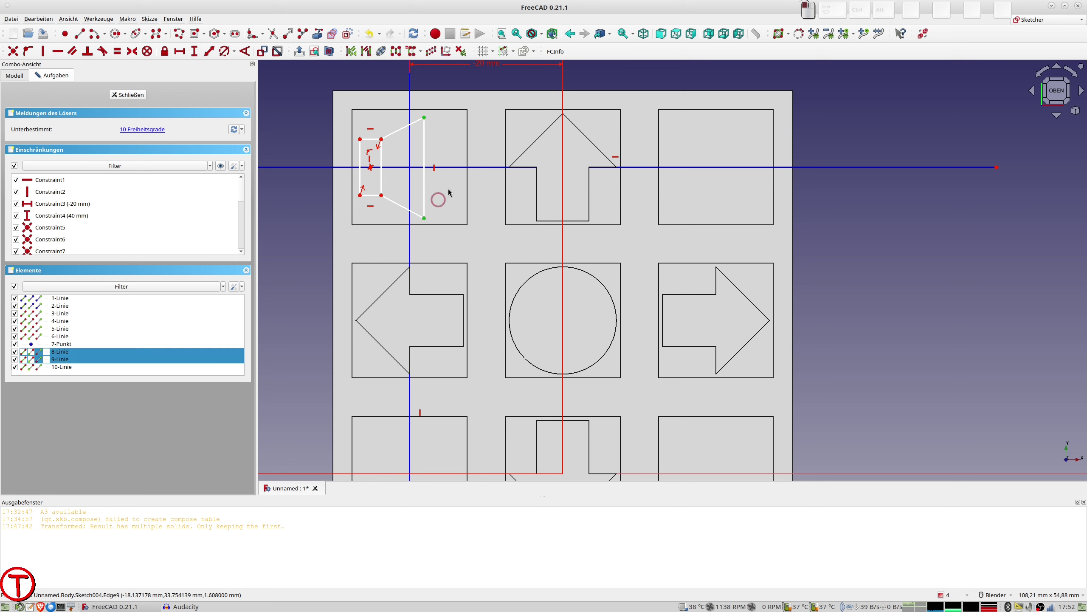
left_click(455, 169)
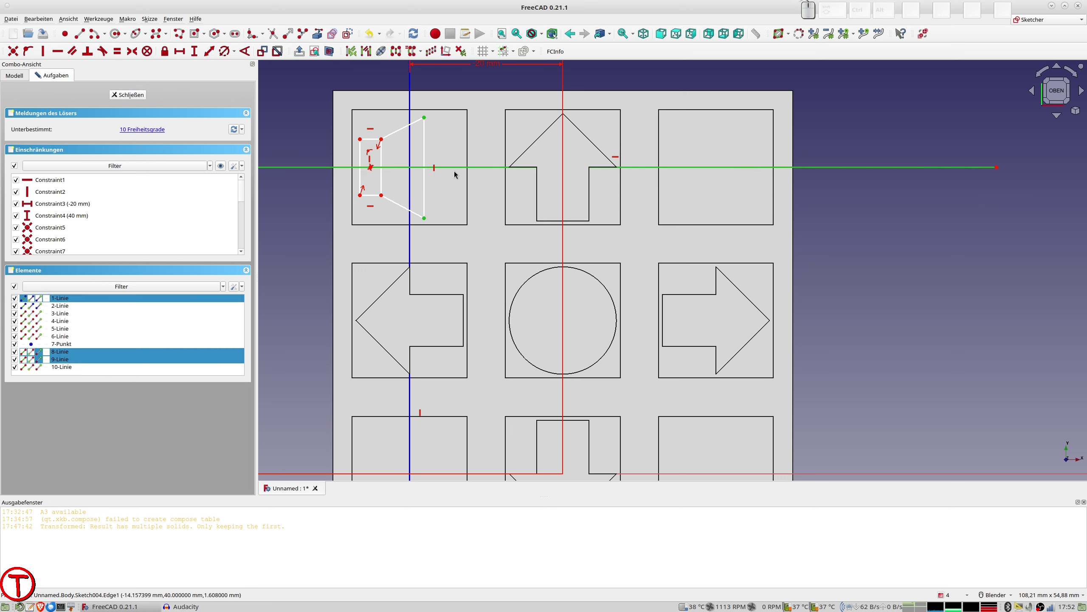
key("s")
key("s")
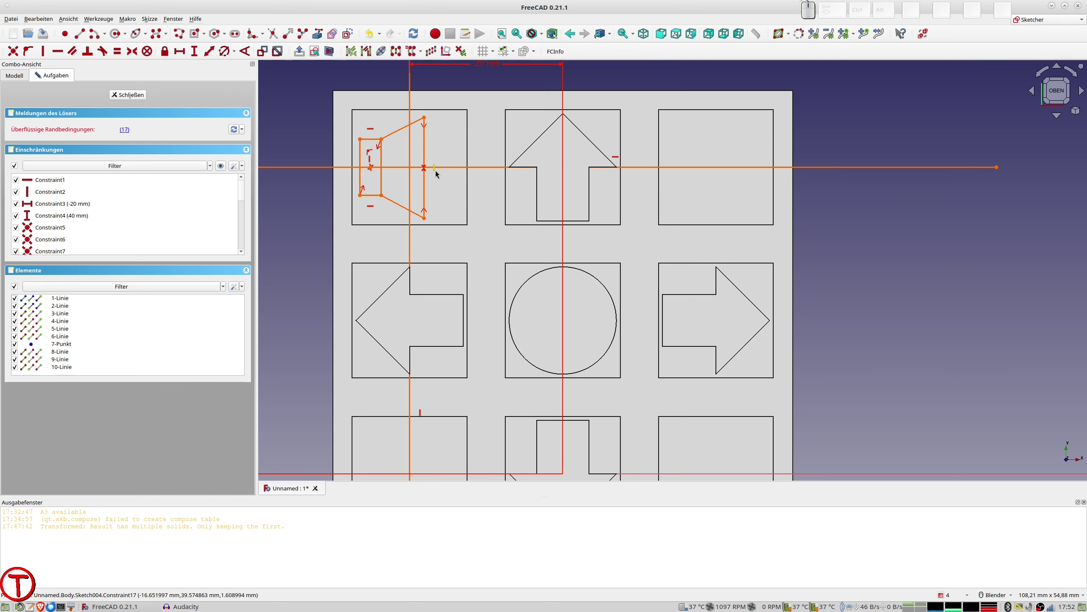
key("ctrl+z")
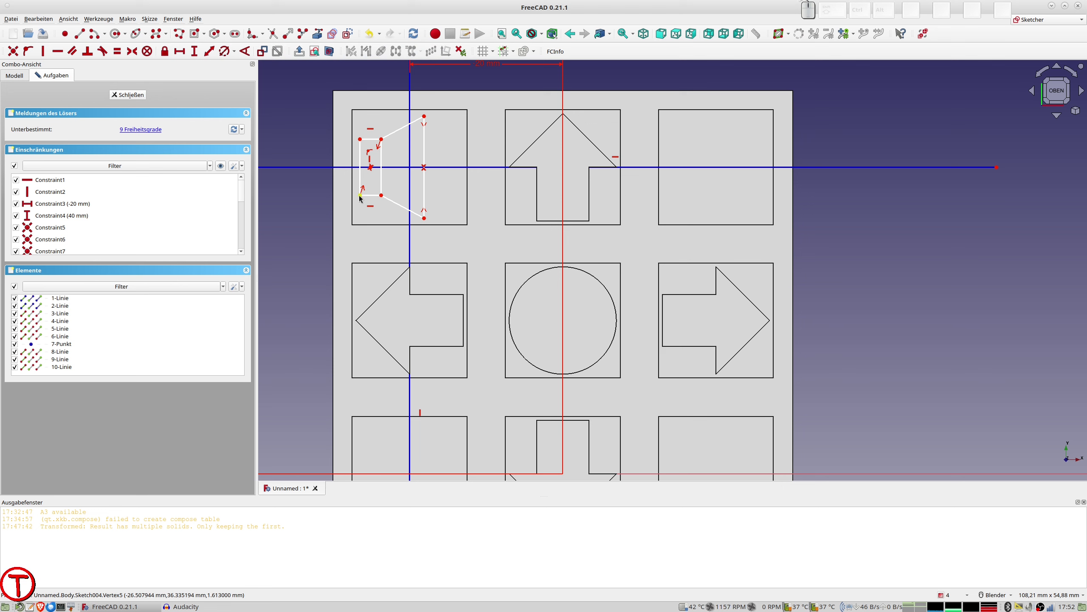
- Make the rectangle's left corners symmetric about the guide and delete a redundant constraint
left_click(360, 196)
left_click(360, 140)
left_click(324, 167)
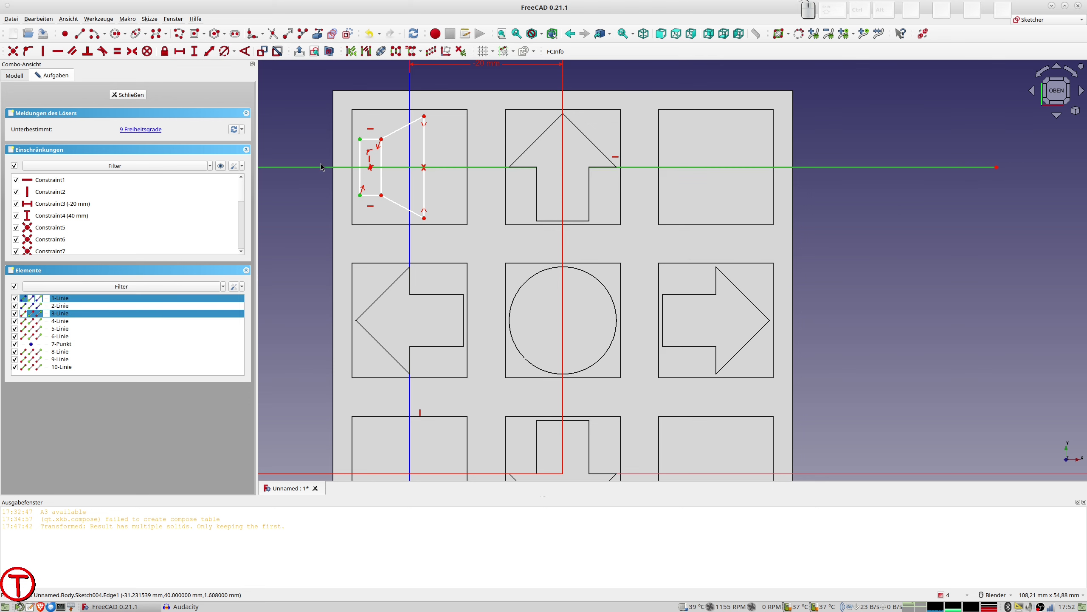
key("s")
left_click(370, 162)
key("Delete")
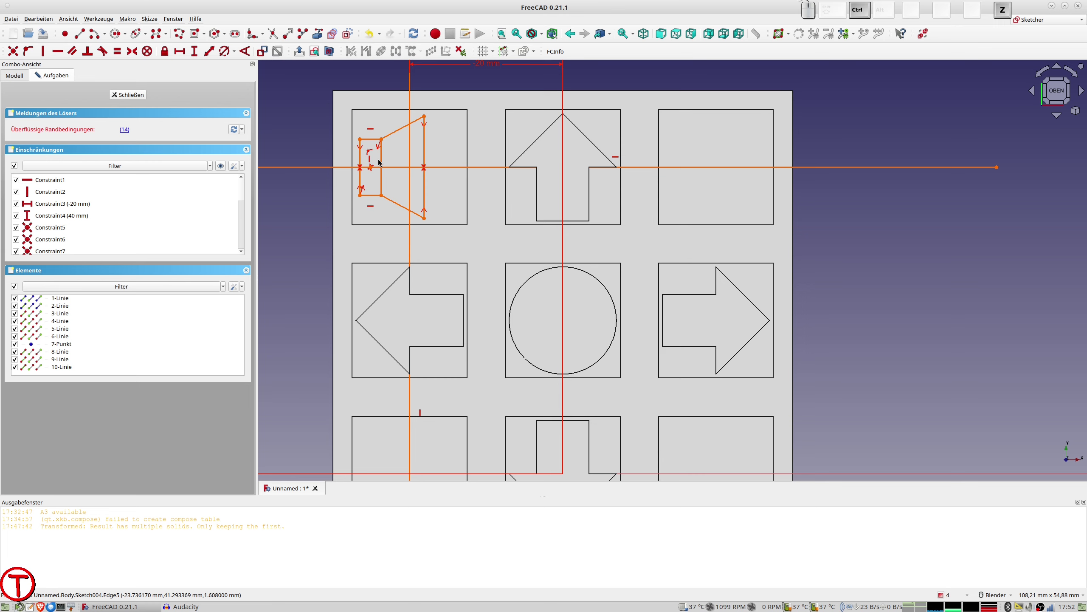
- Delete the remaining redundant constraints, including Constraint13, from the loudspeaker sketch
scroll(371, 168, "up", 4)
scroll(370, 168, "up", 1)
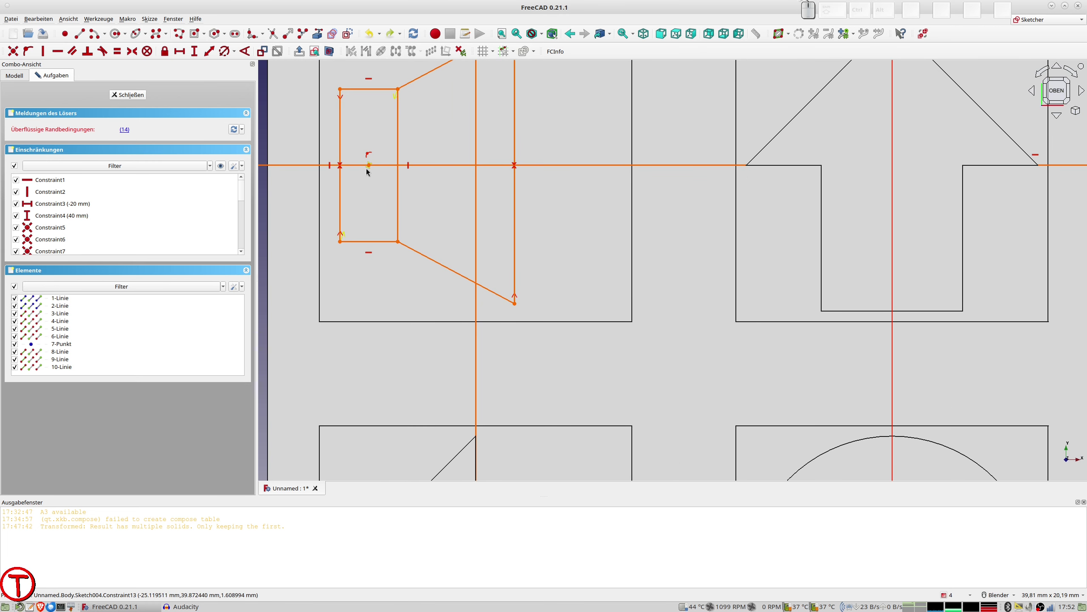
left_click(331, 167)
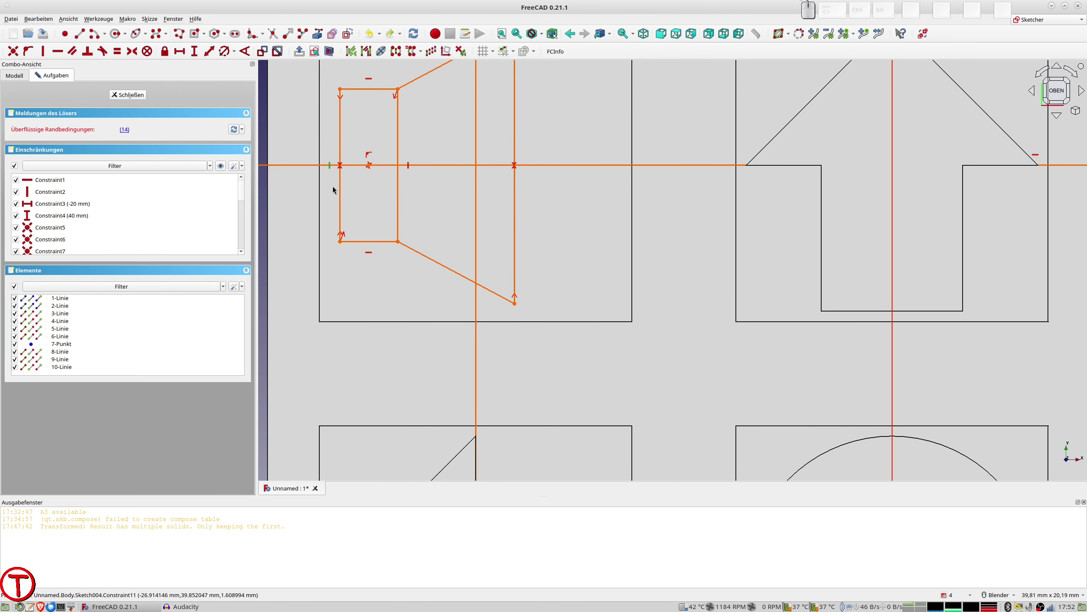
key("Delete")
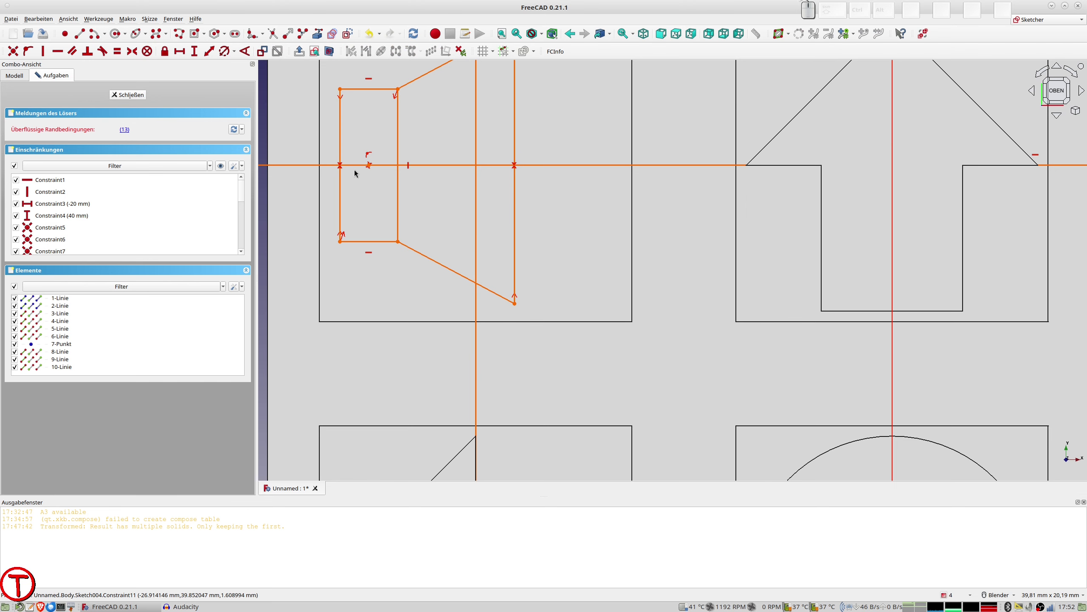
scroll(354, 170, "down", 1)
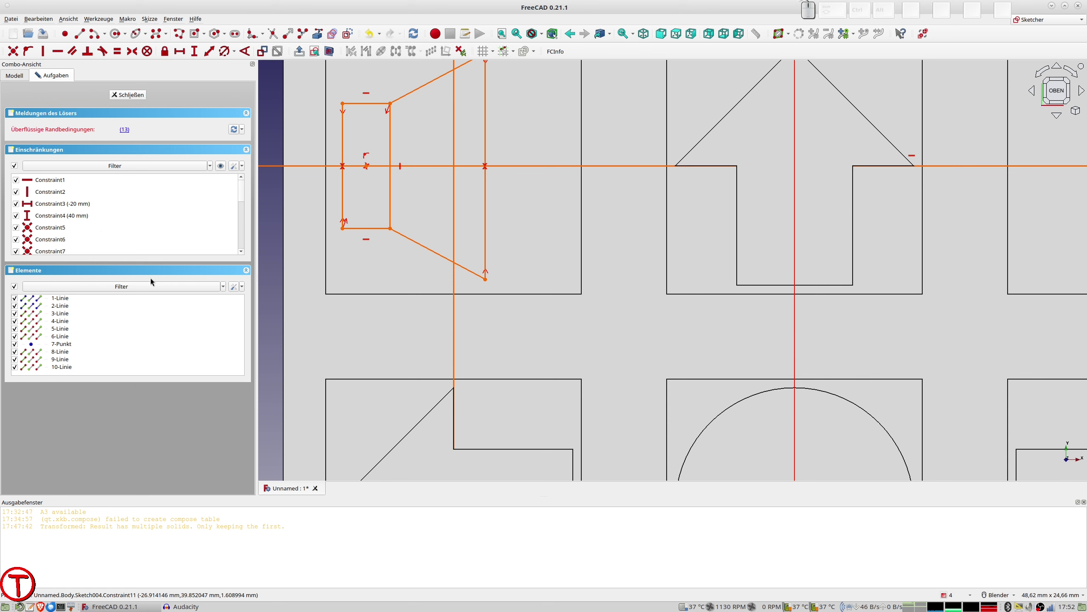
scroll(106, 231, "down", 2)
scroll(105, 228, "down", 3)
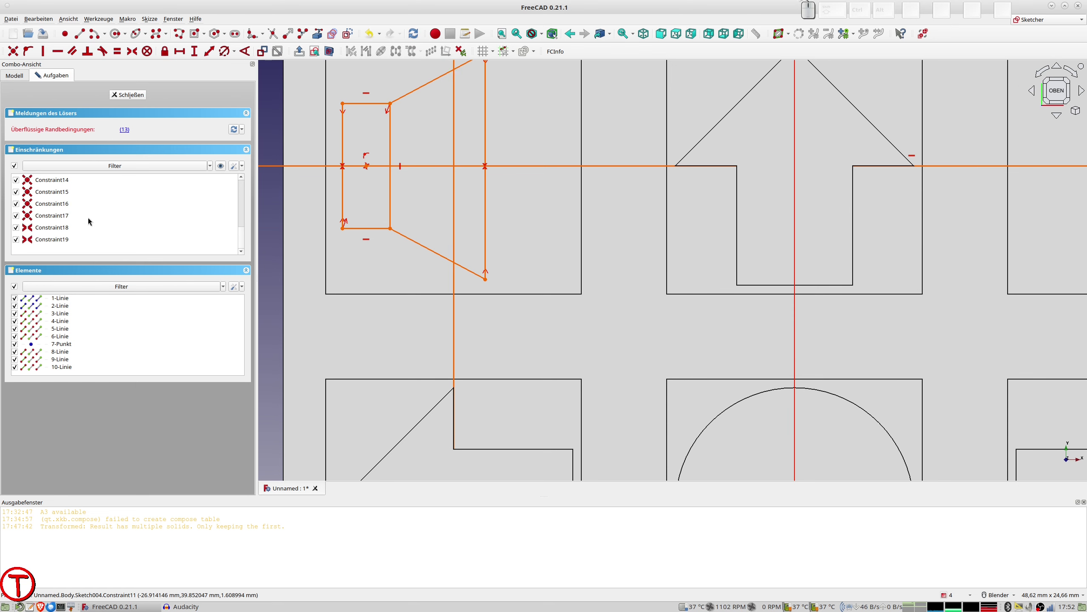
scroll(84, 212, "up", 1)
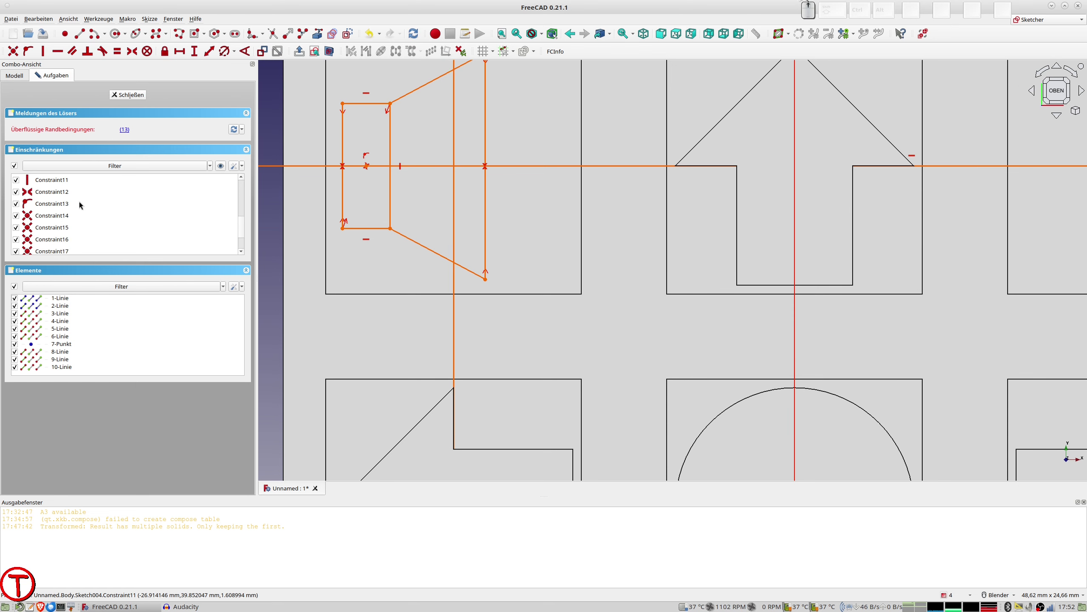
left_click(54, 207)
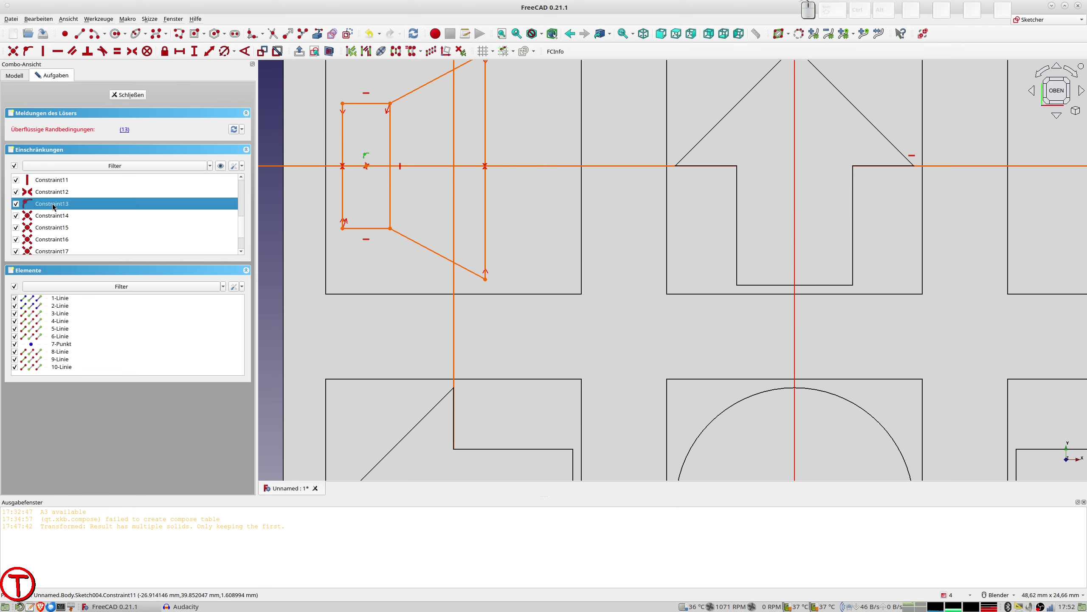
key("Delete")
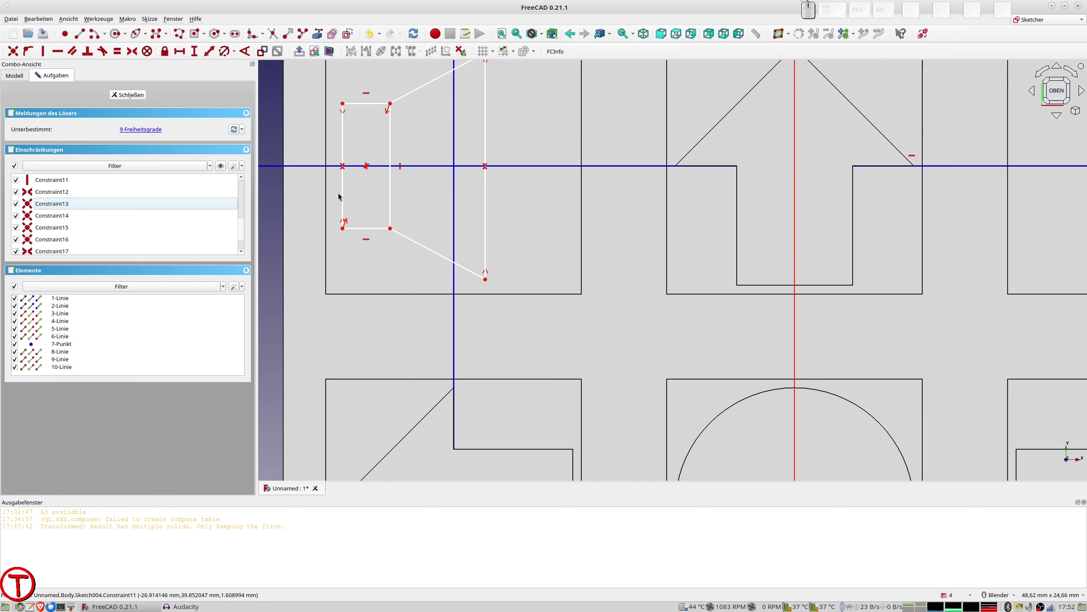
left_click(341, 198)
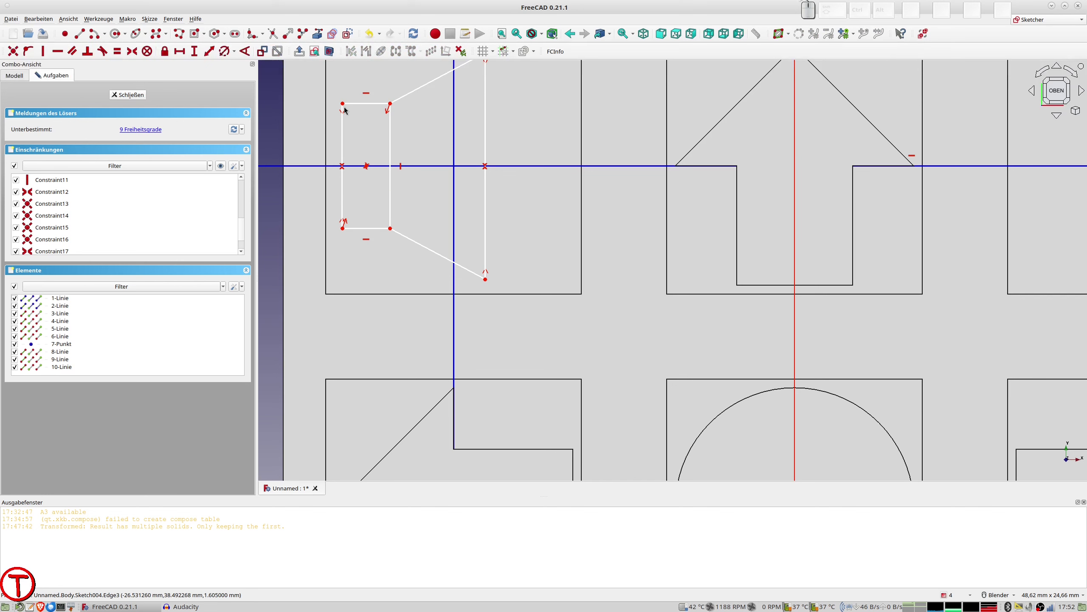
- Drag the box and cone vertices to roughly reshape the loudspeaker outline
left_click_drag(345, 110, 345, 117)
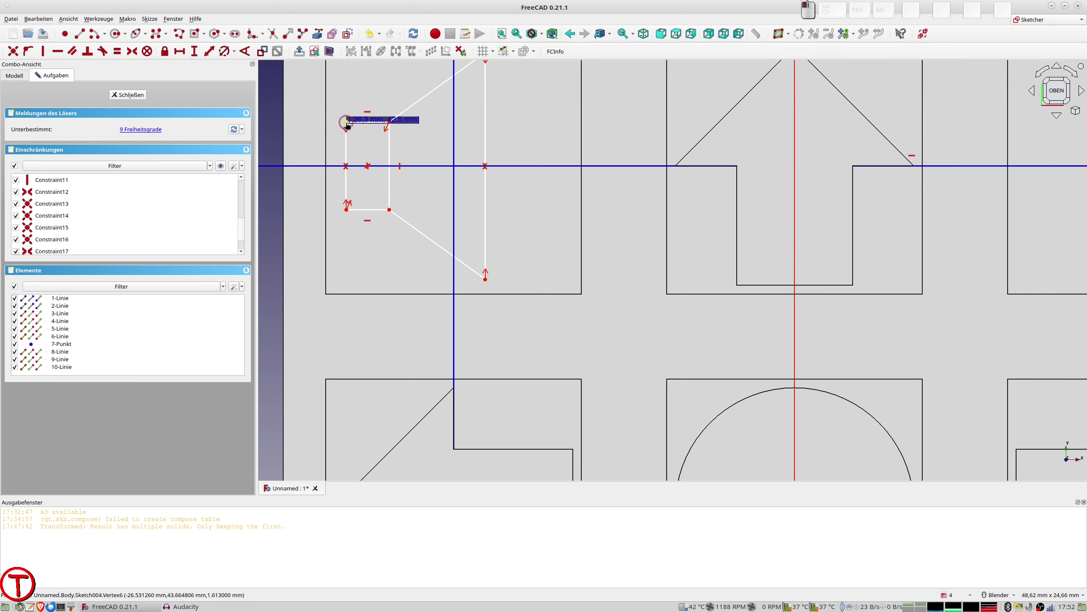
left_click(391, 146)
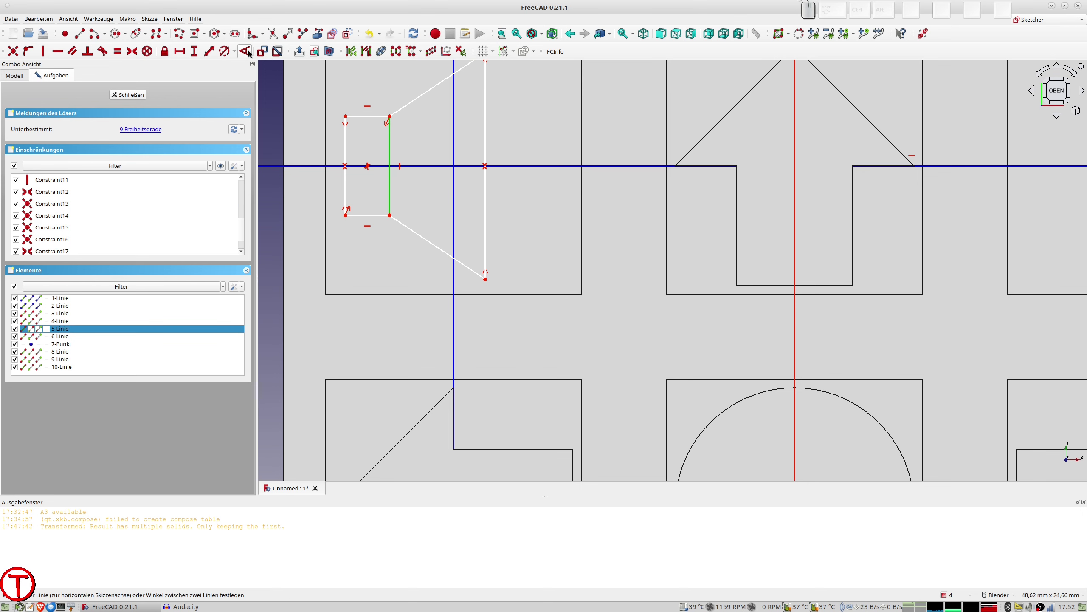
left_click(414, 107)
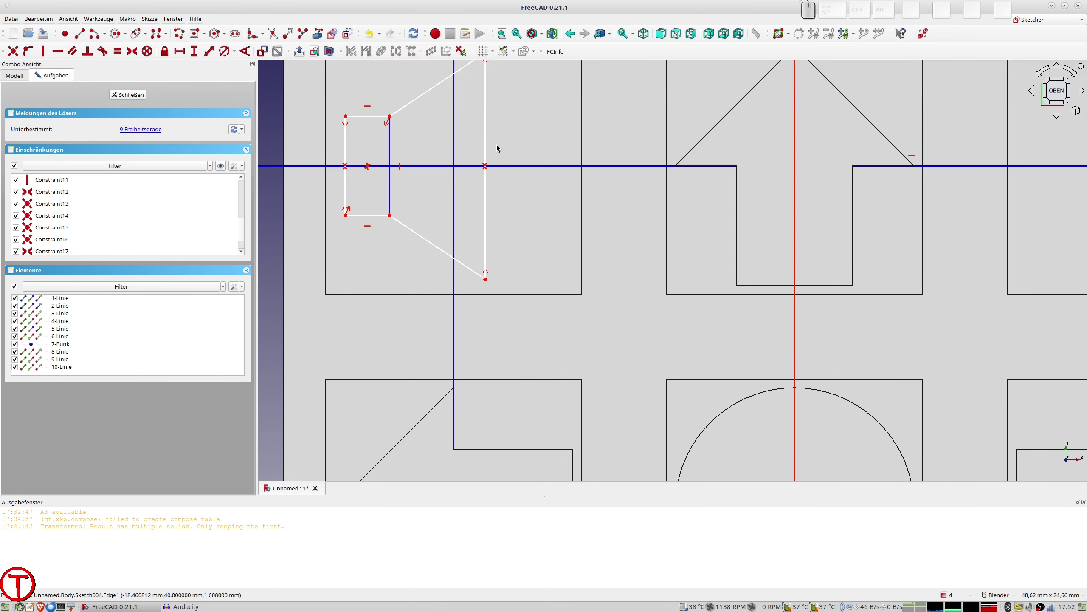
scroll(498, 148, "down", 3)
left_click_drag(491, 95, 483, 95)
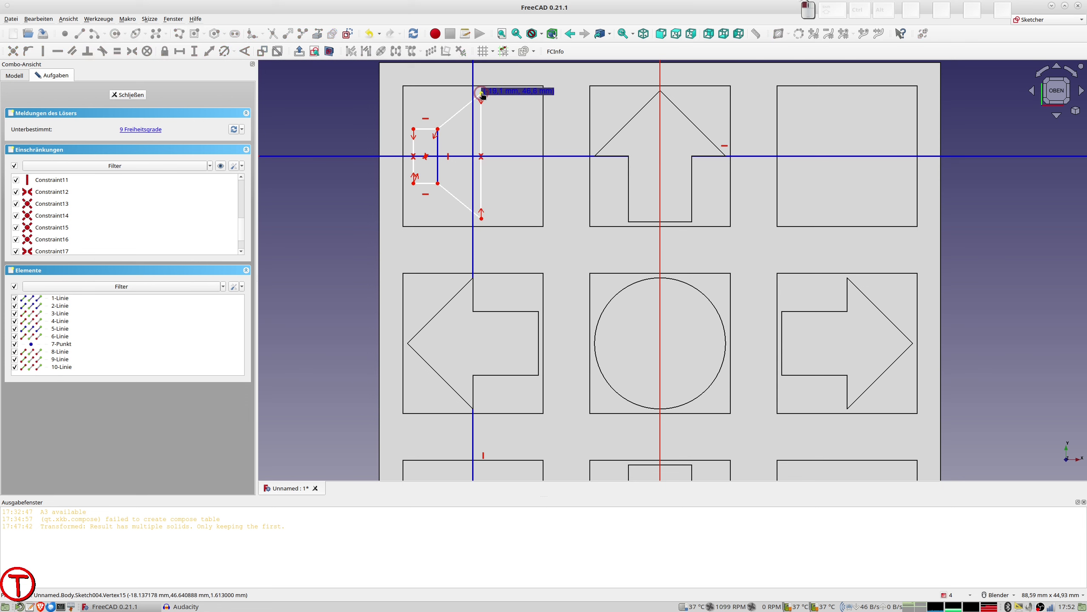
scroll(496, 144, "up", 2)
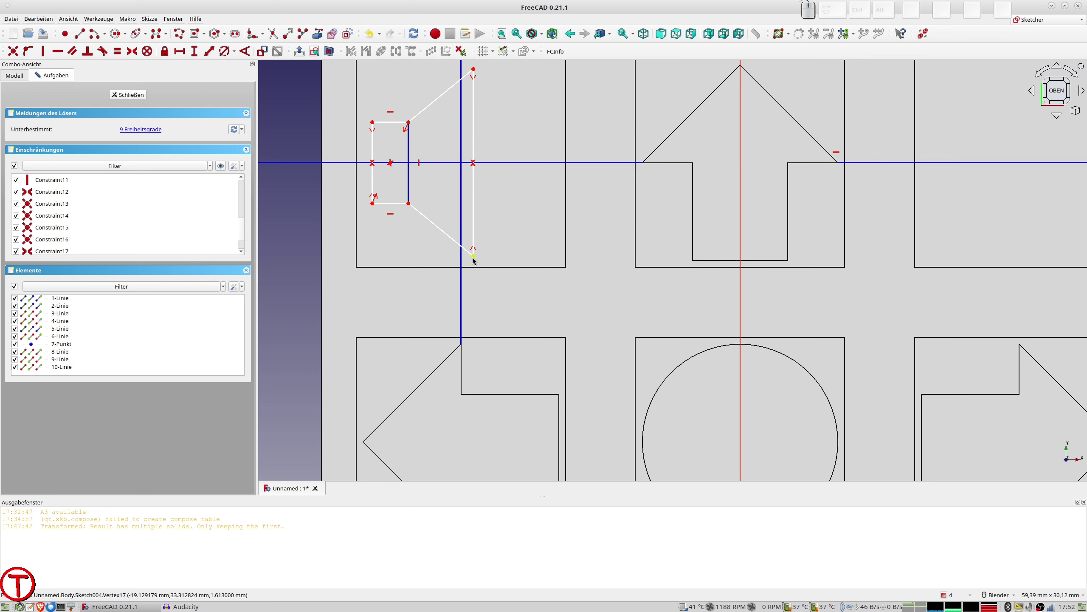
left_click_drag(474, 256, 476, 258)
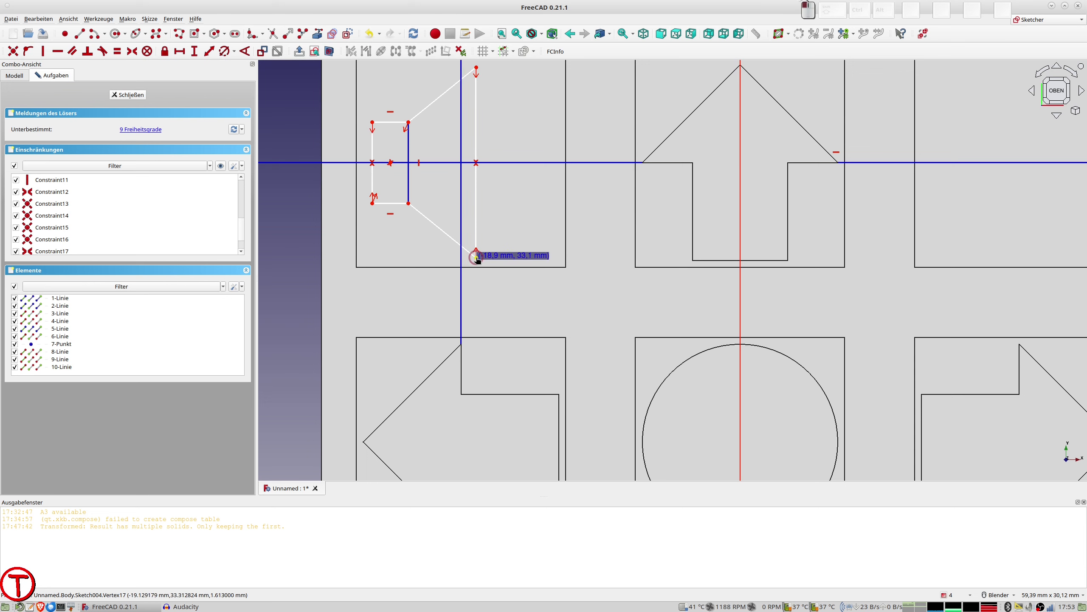
- Dimension the box: 4 mm from the vertical axis, 2,5 mm wide, 6 mm high
left_click(408, 203)
left_click(460, 198)
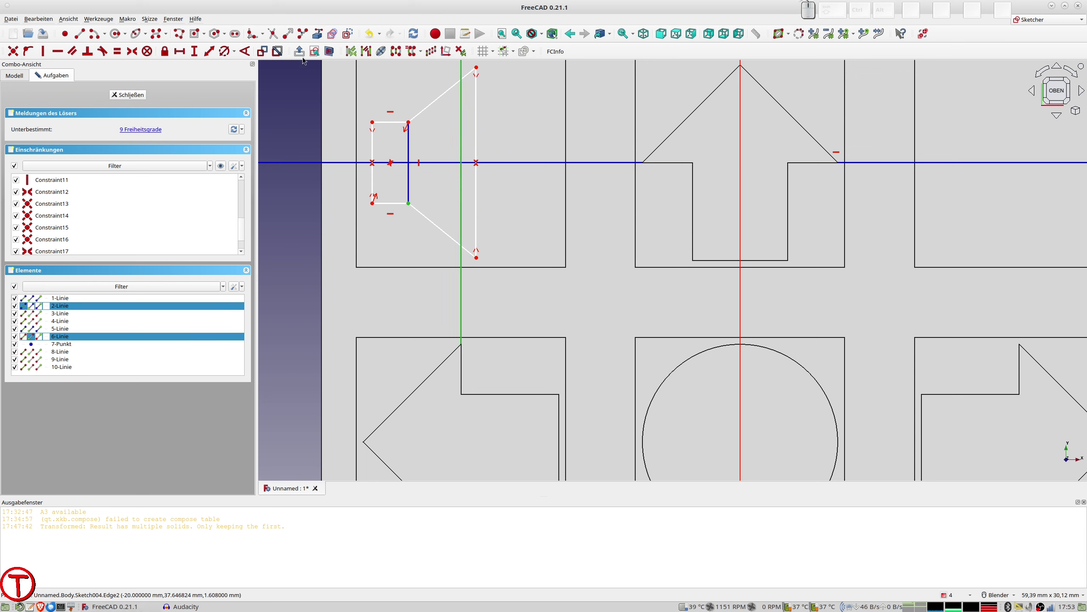
left_click(209, 52)
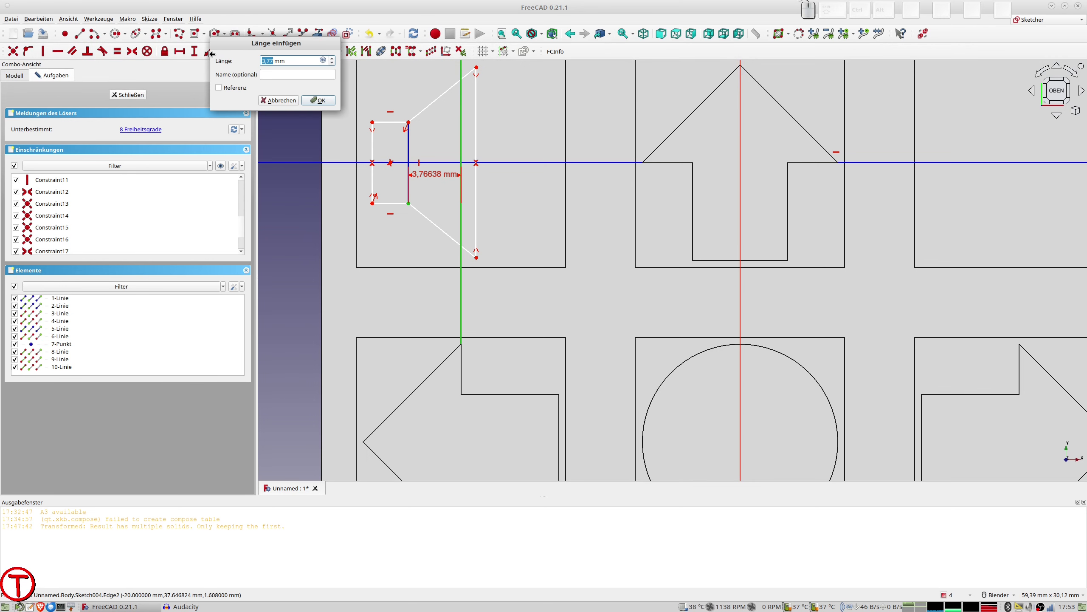
key("Return")
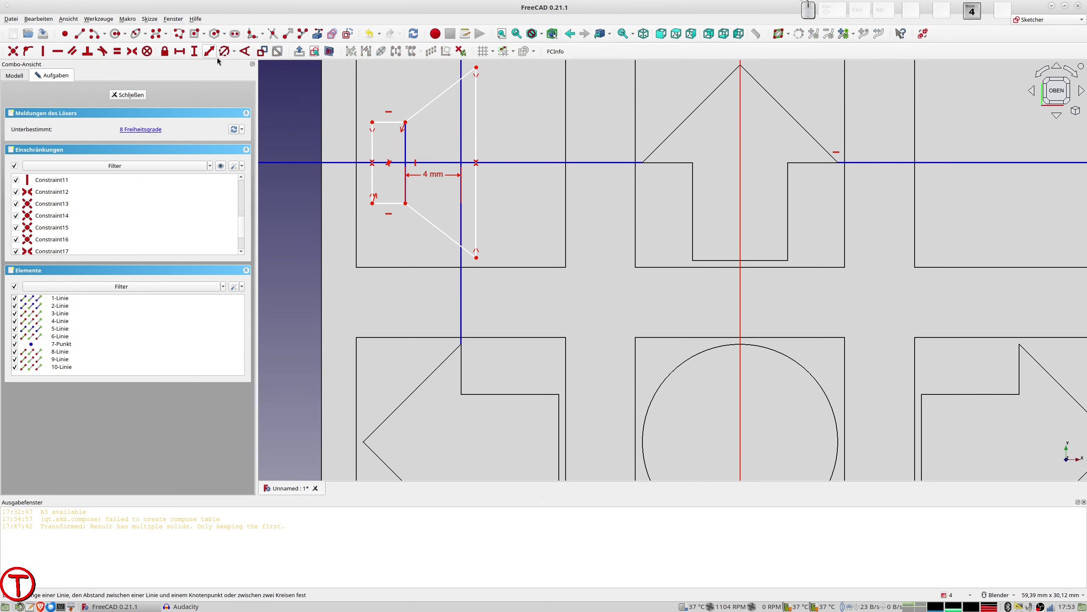
left_click(387, 126)
left_click(210, 51)
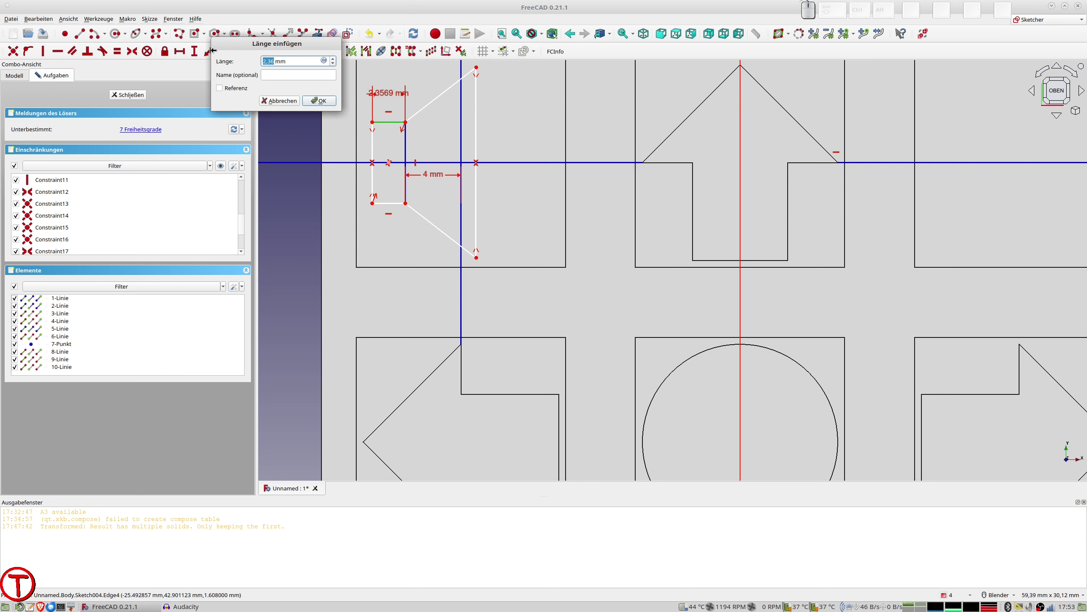
type("2,5")
key("Return")
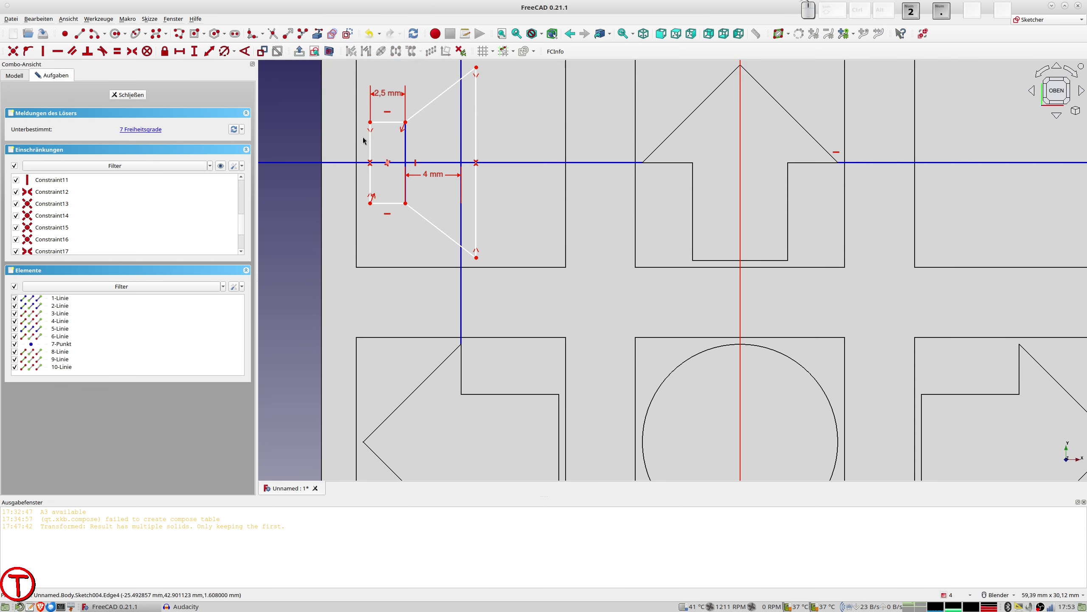
left_click(371, 145)
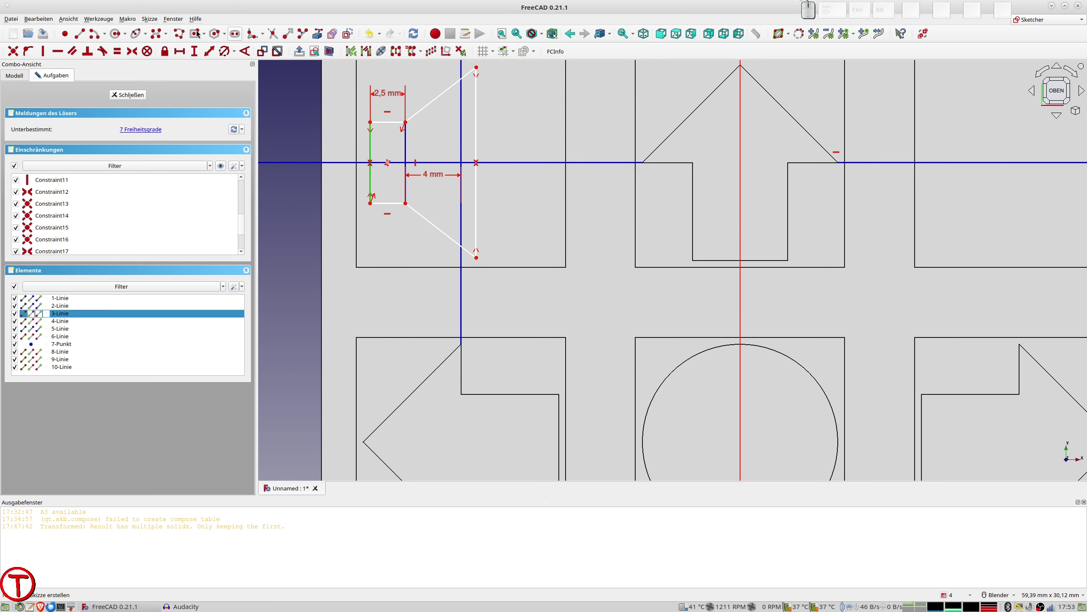
left_click(208, 52)
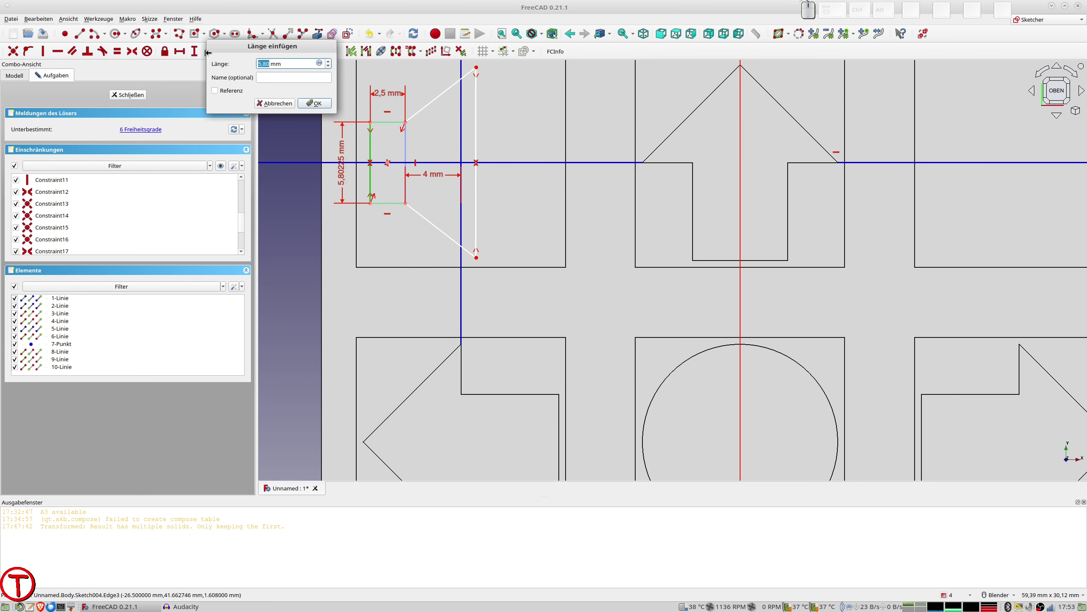
type("6")
key("Return")
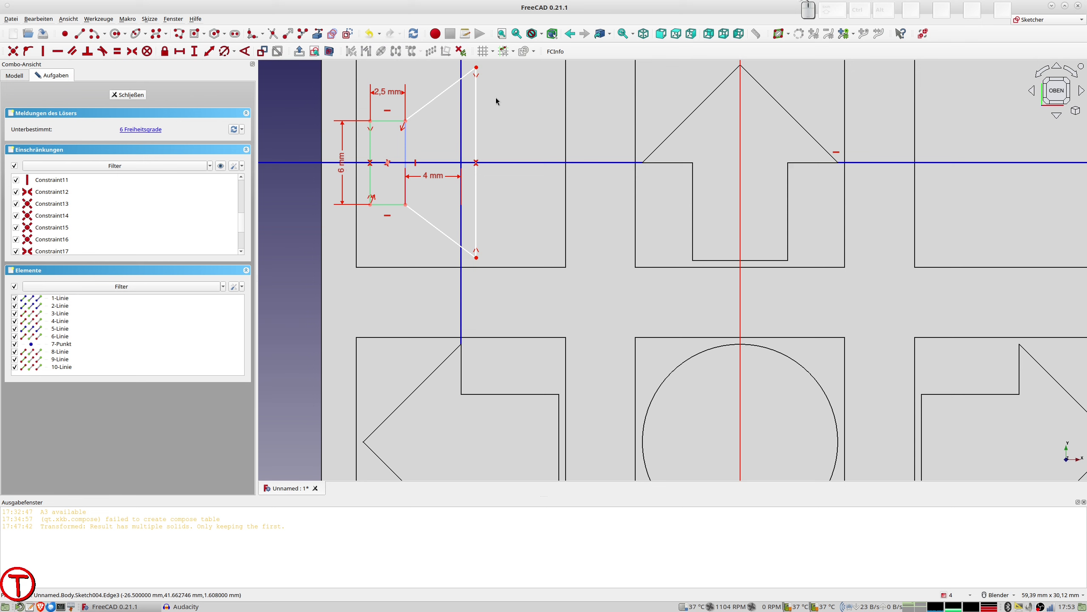
- Give the cone a 14 mm height and a 5 mm offset from the box
left_click(476, 98)
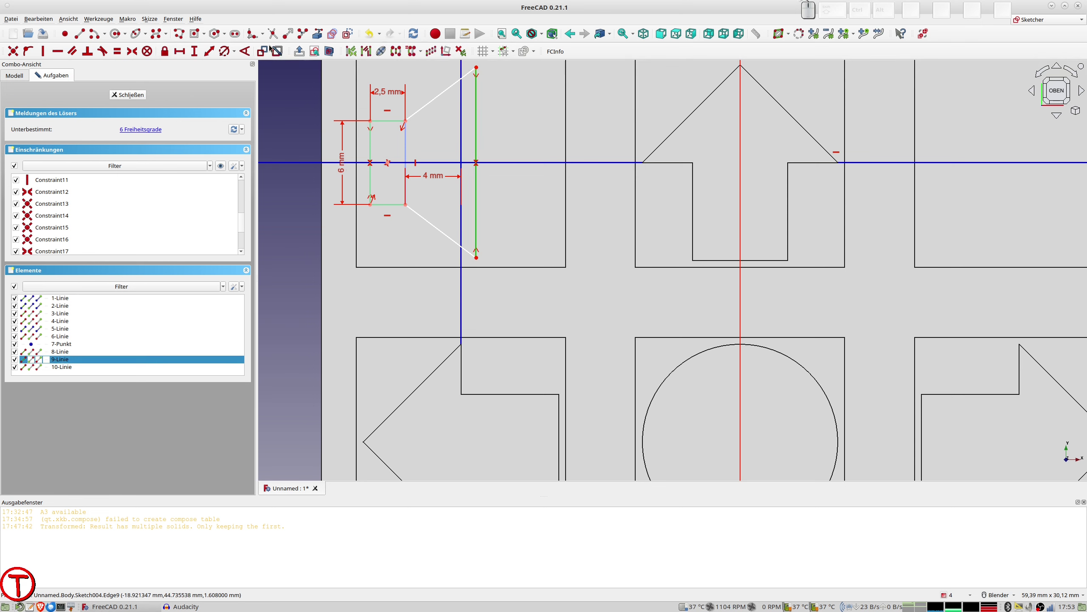
left_click(209, 53)
type("14")
key("Return")
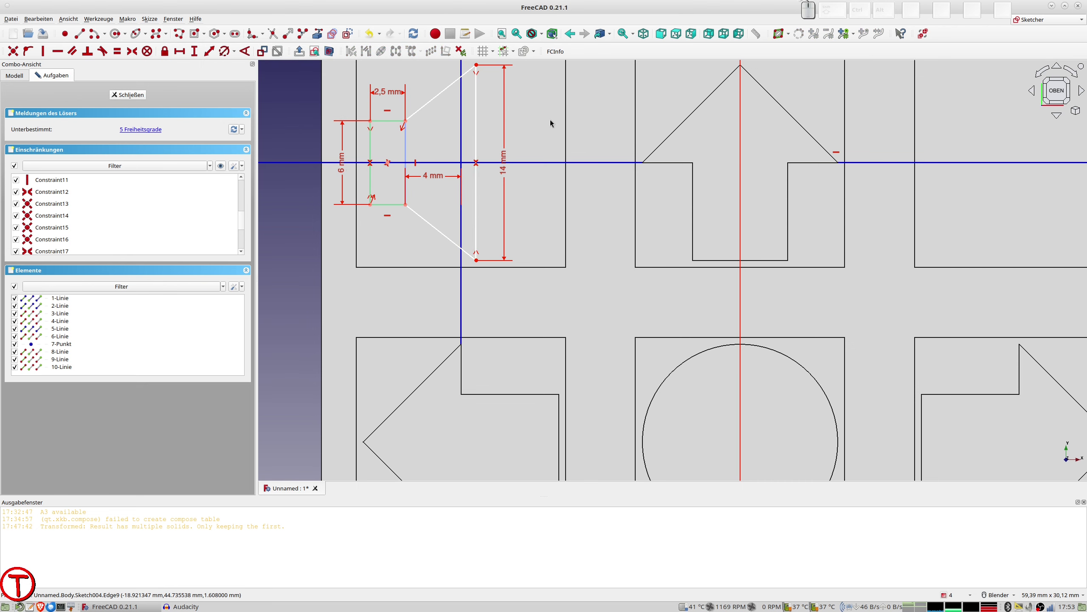
scroll(550, 123, "down", 2)
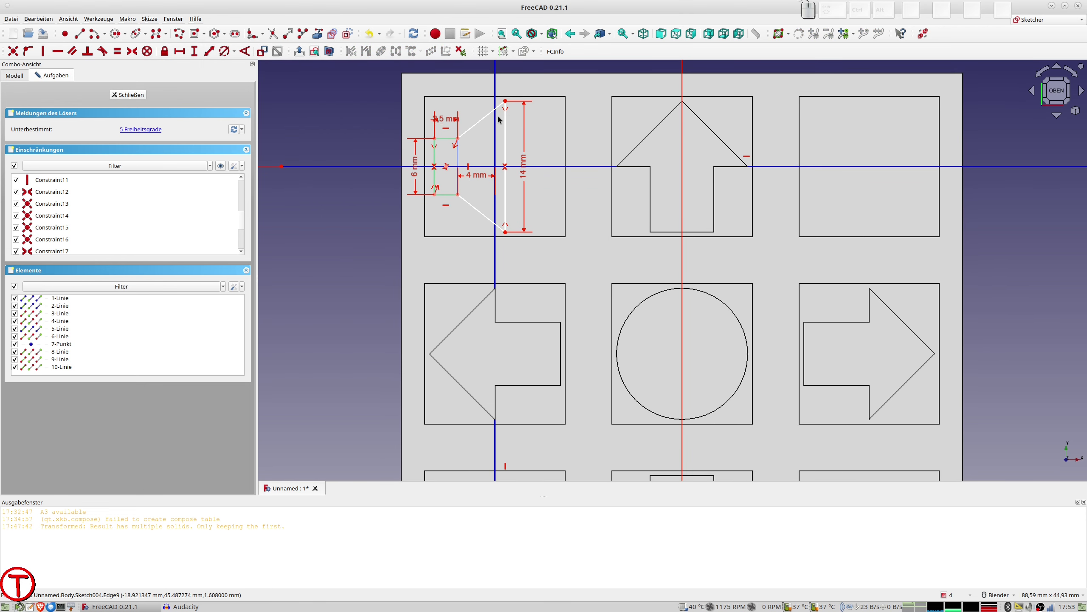
left_click(505, 105)
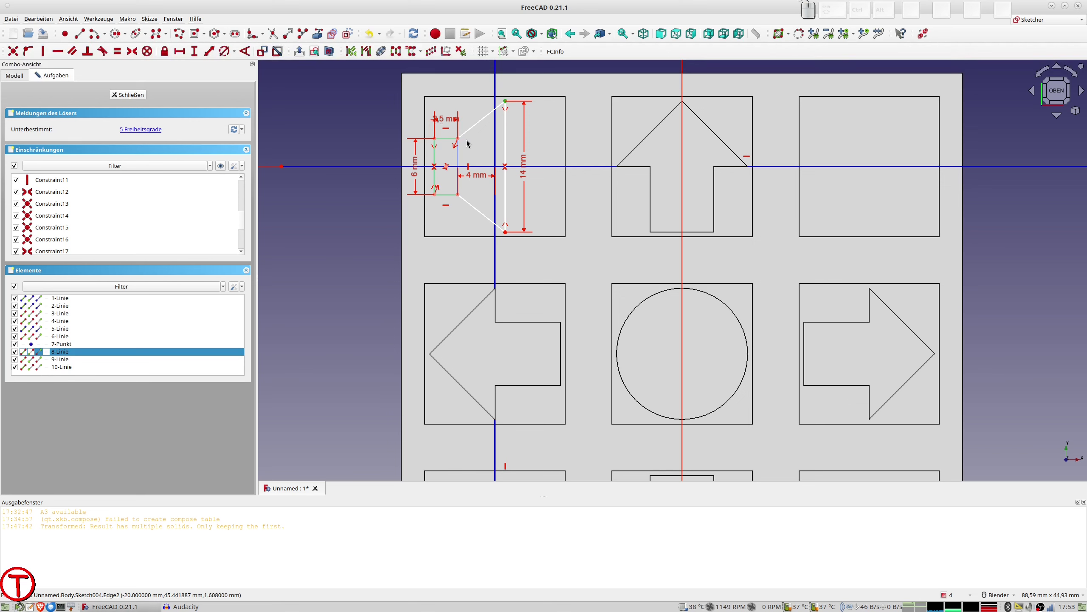
left_click(456, 132)
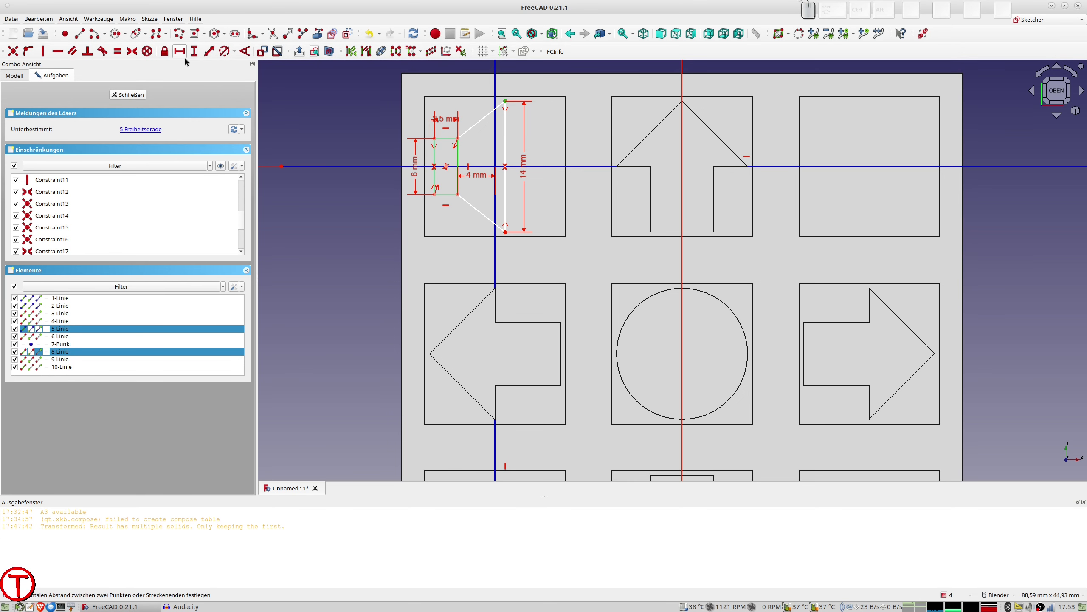
left_click(210, 52)
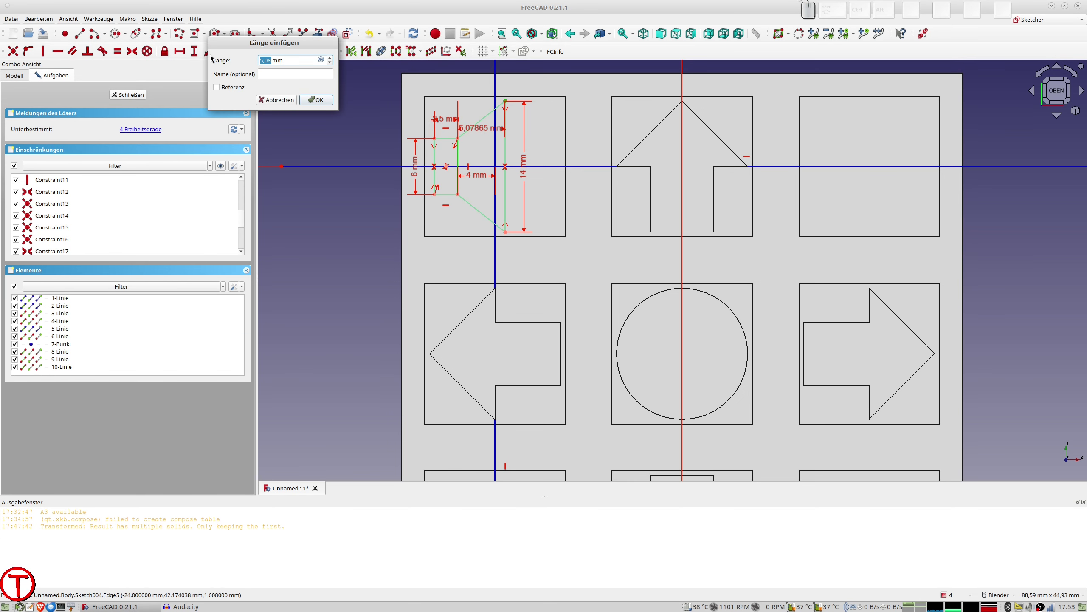
type("5")
key("Return")
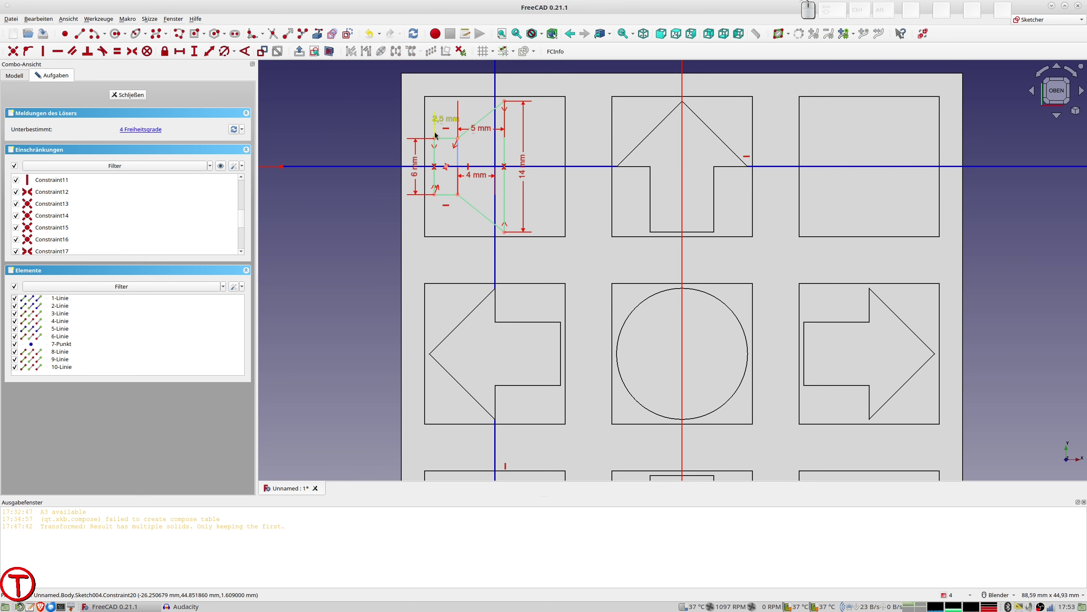
scroll(457, 154, "up", 1)
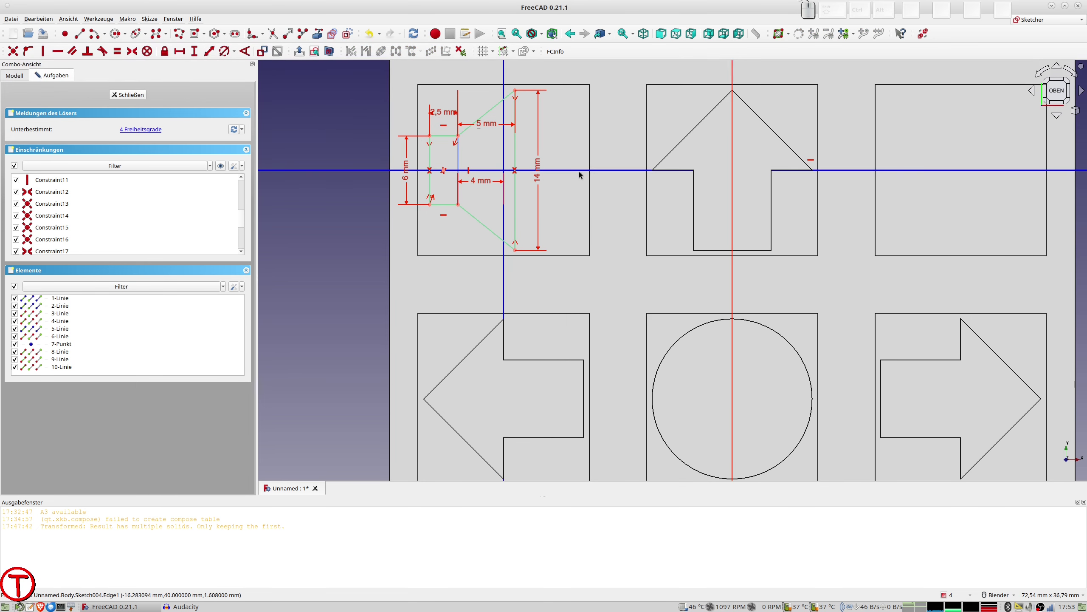
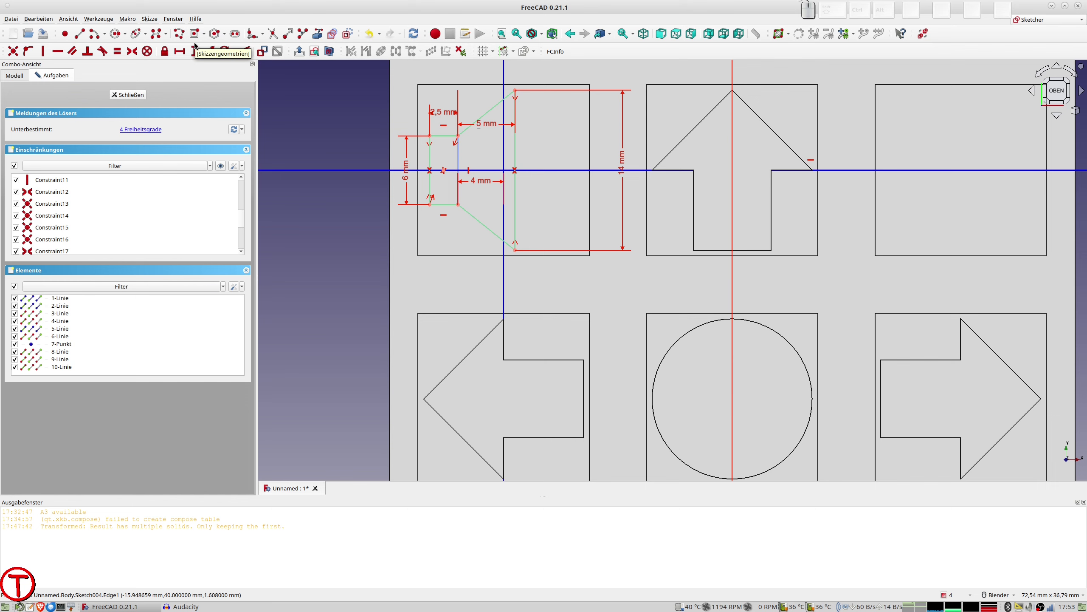
- Draw a closed plus-shaped polyline right of the construction lines, ending at its start point
left_click(163, 37)
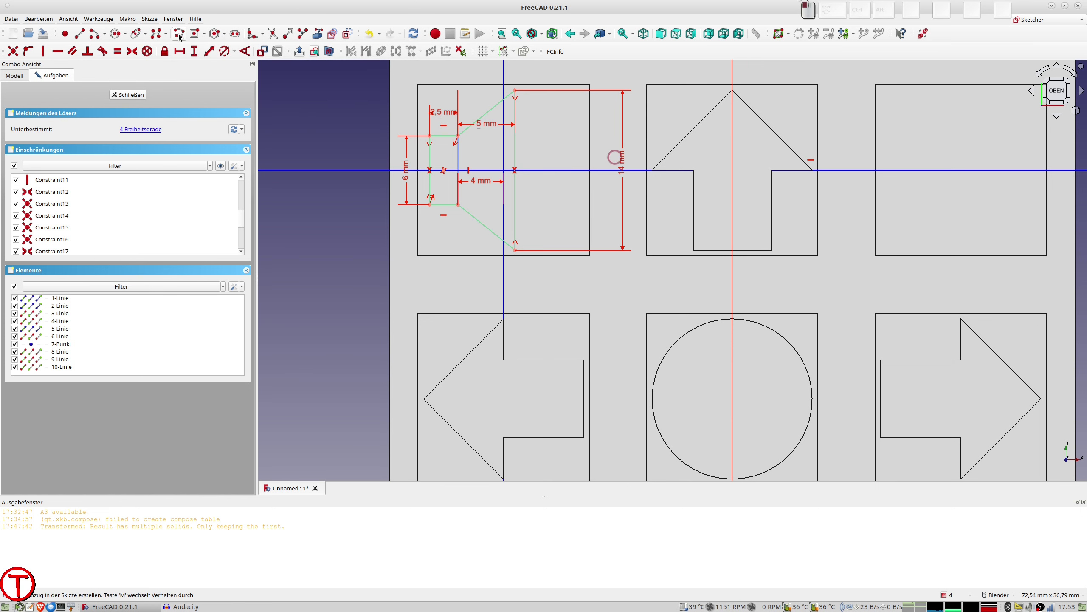
left_click(525, 160)
left_click(525, 183)
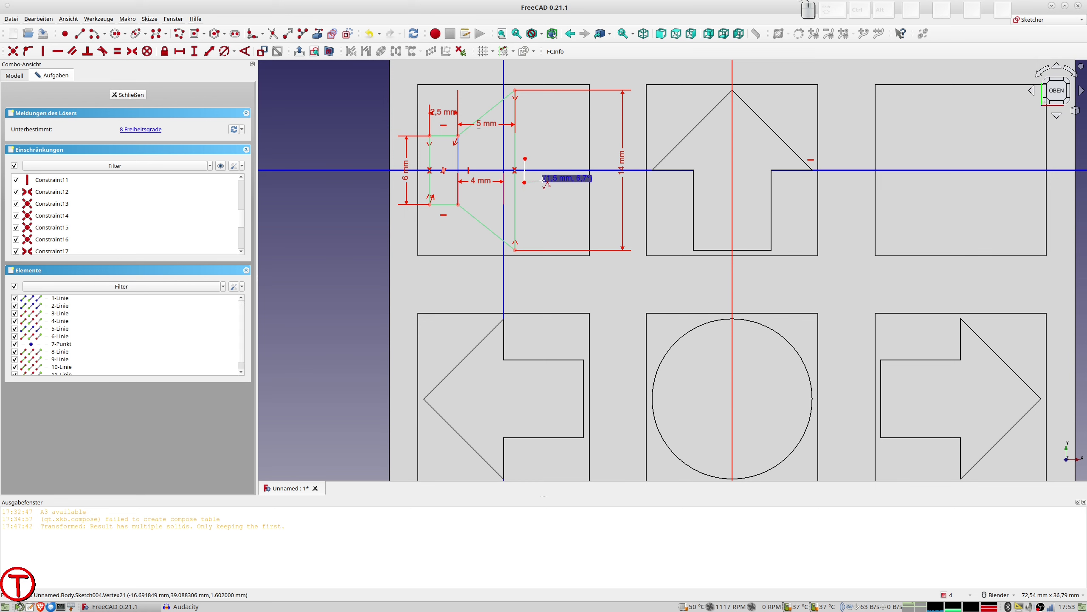
left_click(544, 182)
left_click(545, 205)
left_click(564, 205)
left_click(562, 182)
left_click(582, 183)
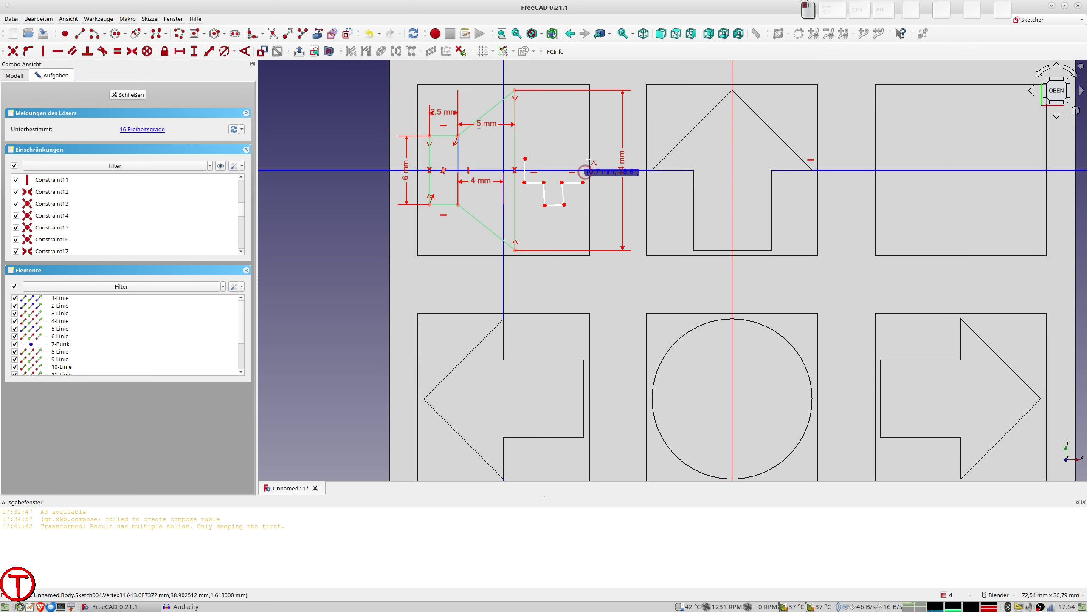
left_click(582, 159)
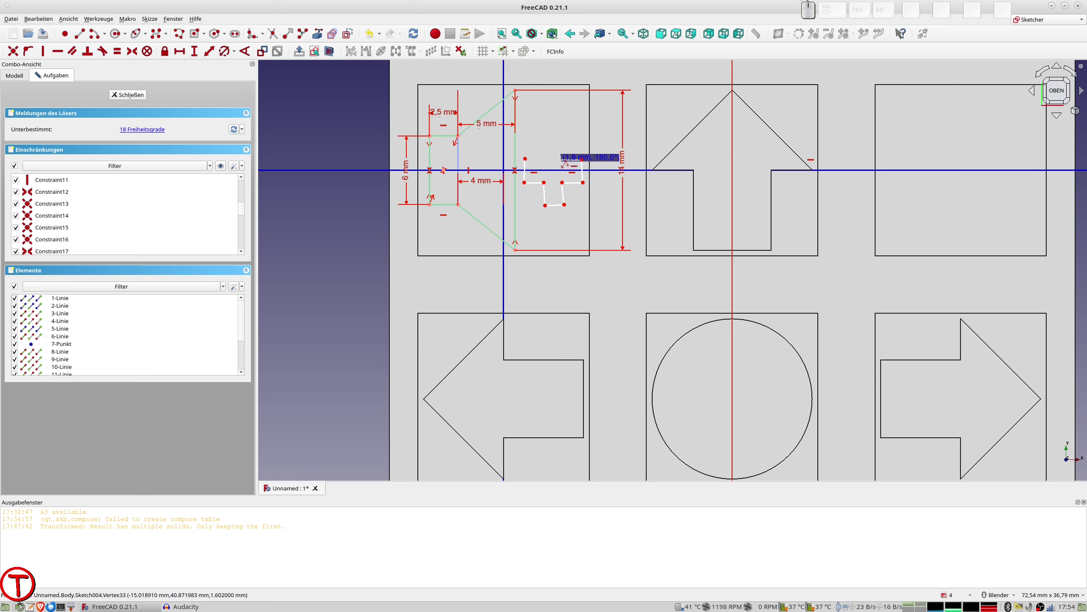
left_click(539, 136)
left_click(539, 159)
left_click(526, 160)
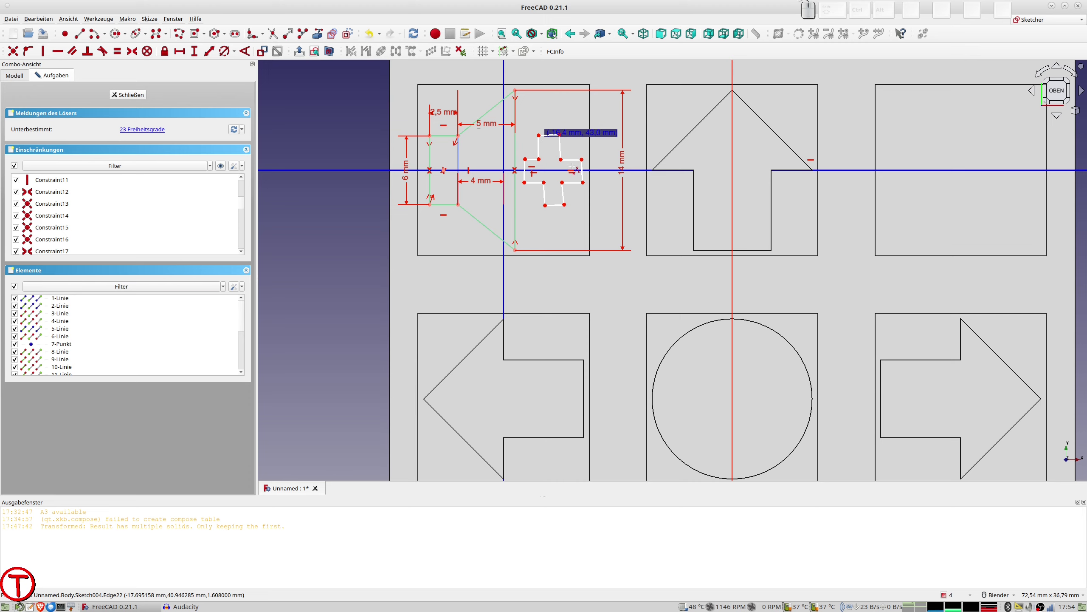
scroll(578, 167, "up", 2)
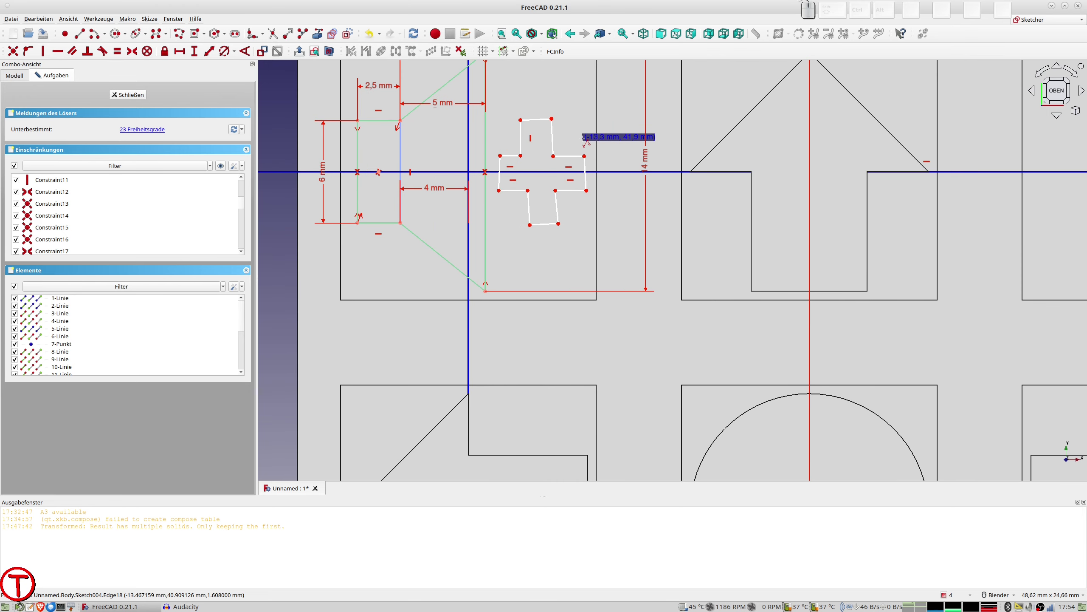
scroll(561, 170, "down", 4)
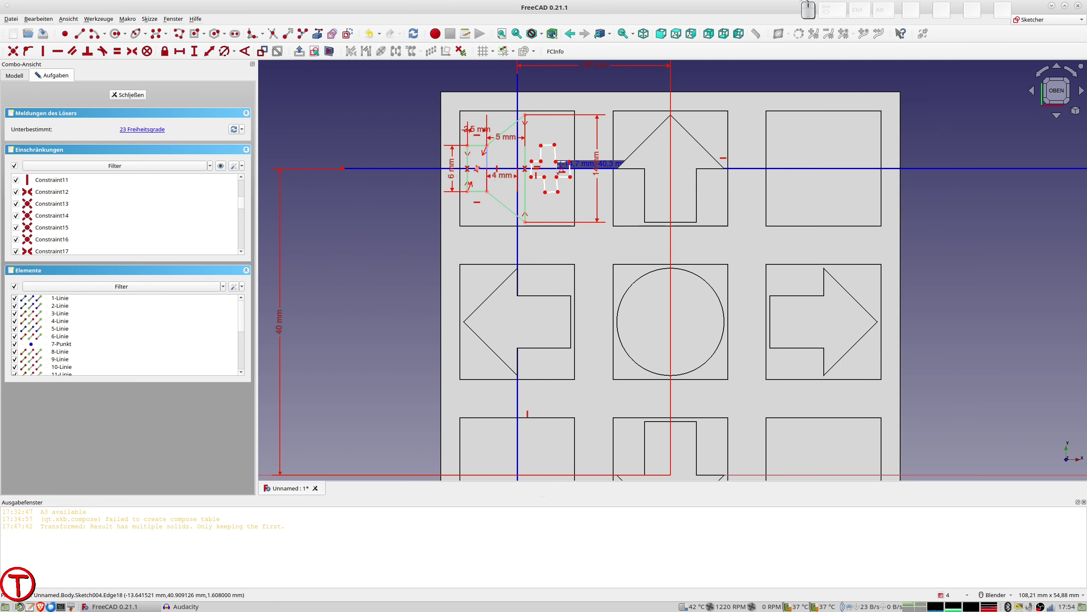
scroll(562, 170, "up", 1)
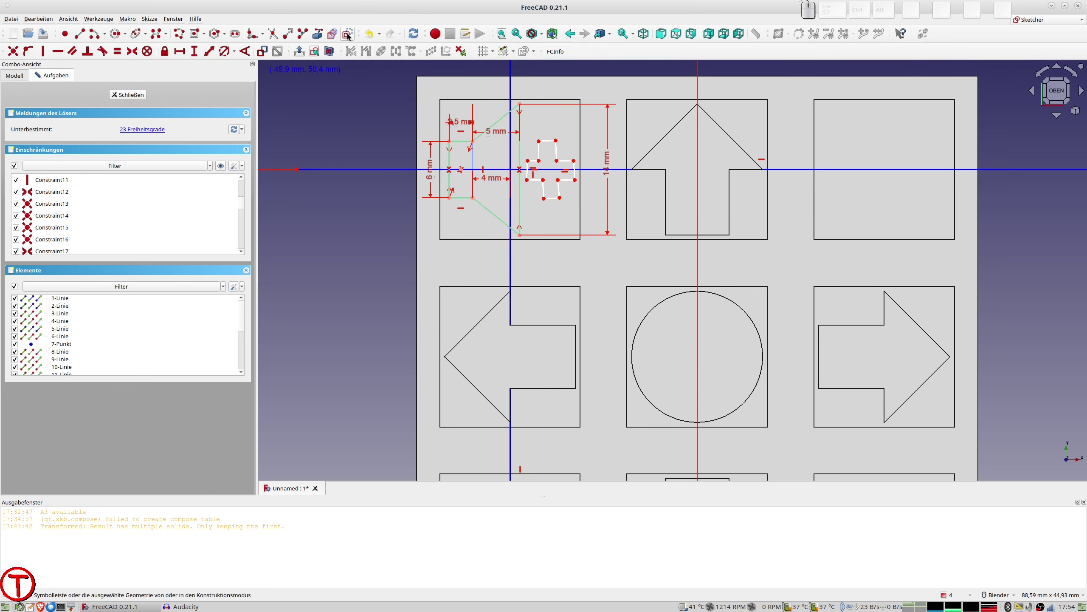
- Draw a vertical construction line down through the cross
key("g")
key("l")
left_click(546, 128)
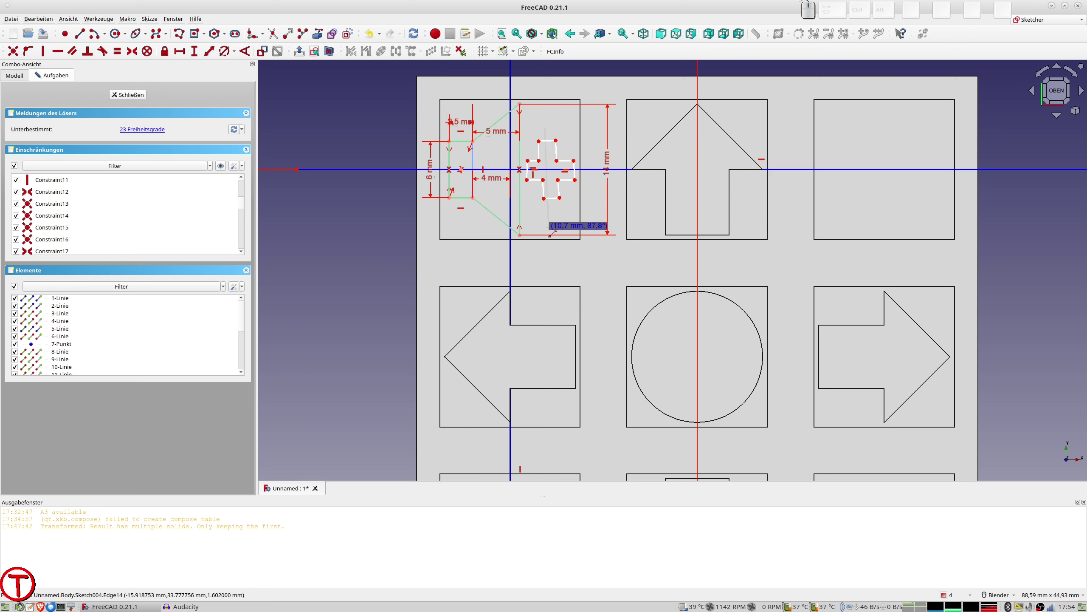
left_click(550, 231)
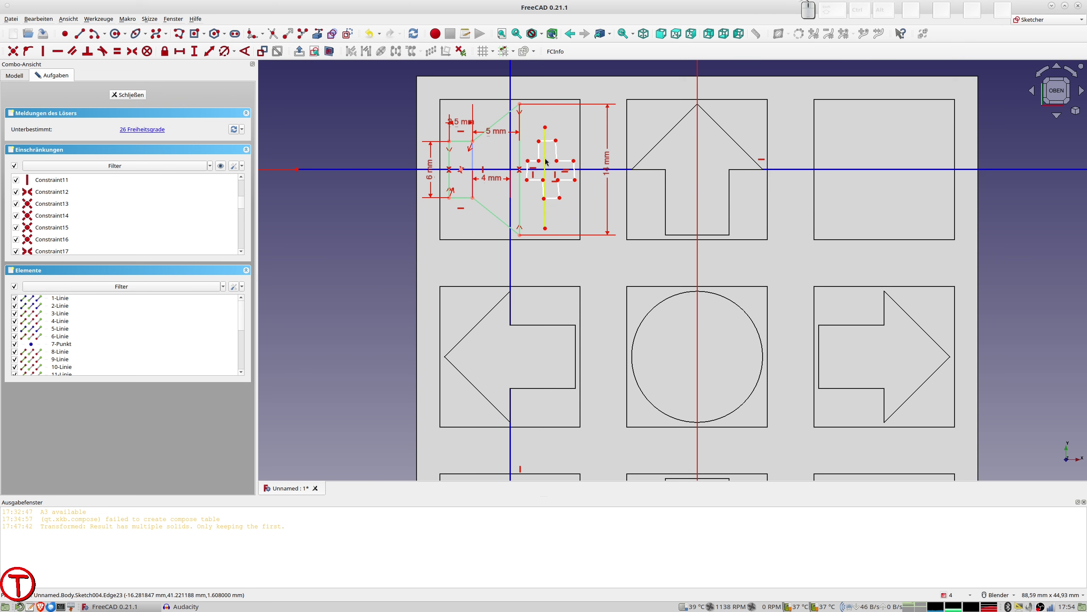
key("Escape")
- Fix the new line 3 mm horizontally from the existing construction edge
left_click(549, 130)
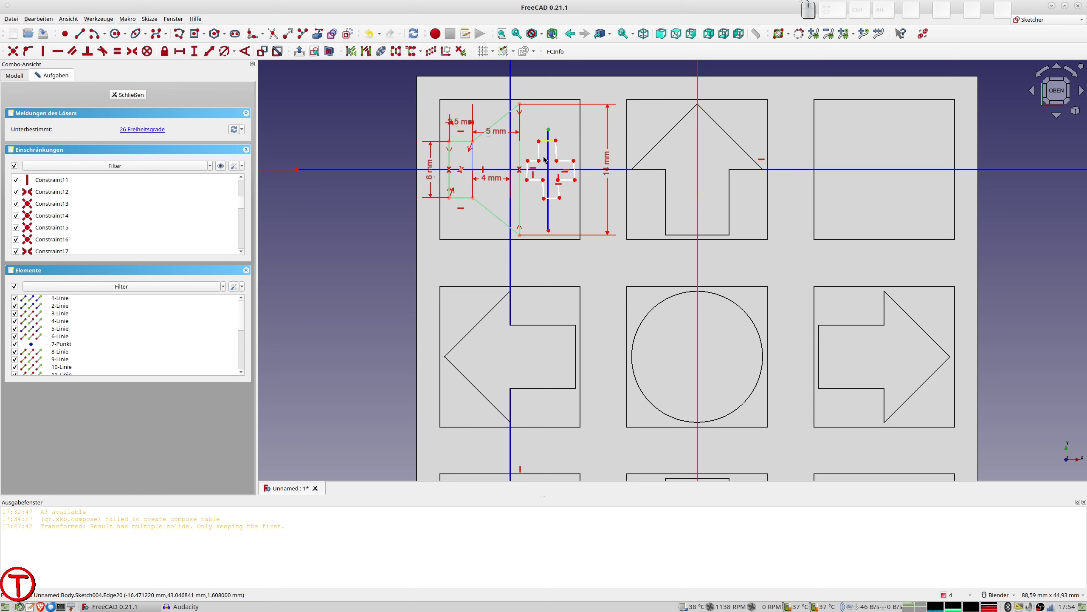
left_click(521, 152)
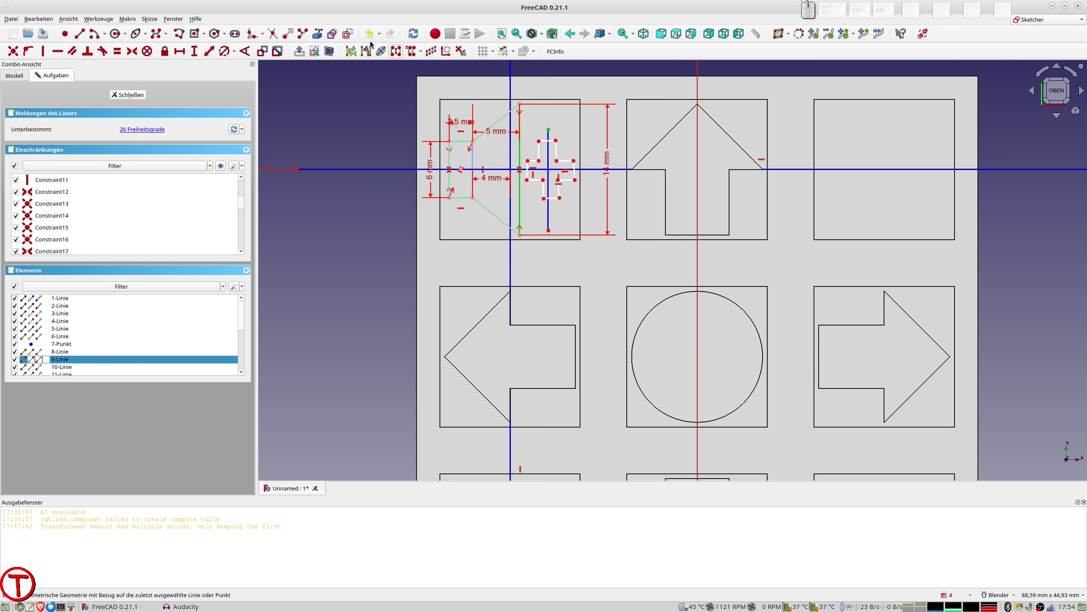
left_click(209, 52)
type("3")
key("Return")
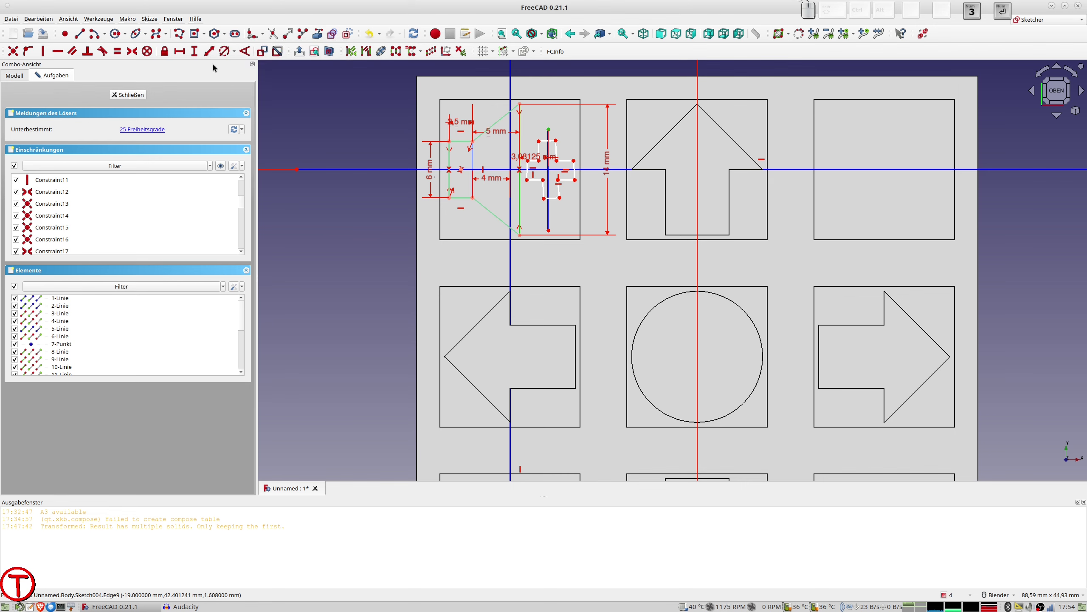
scroll(563, 141, "up", 3)
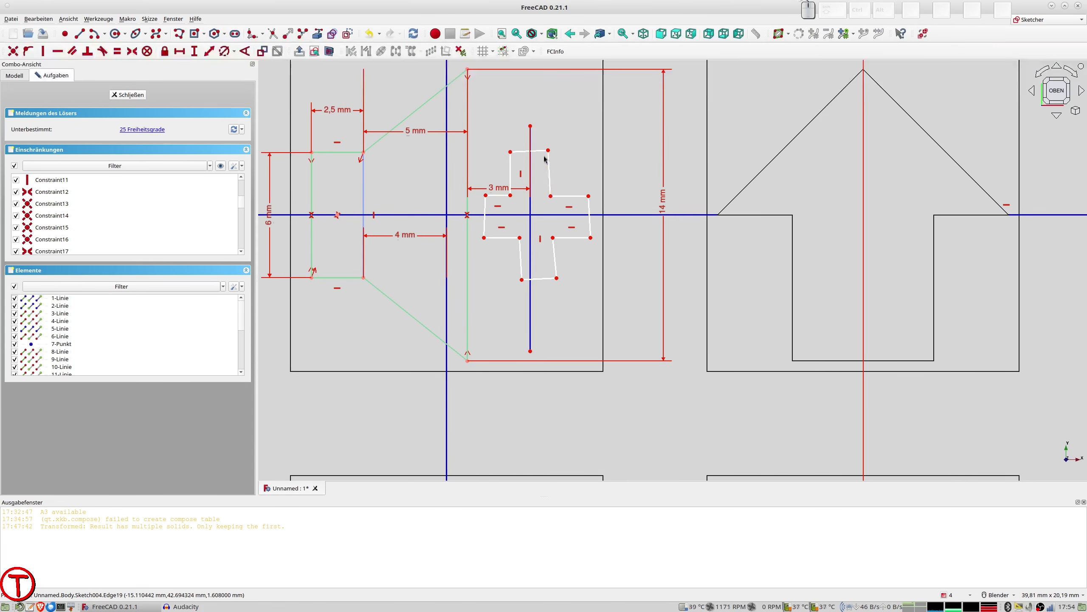
- Make the top edge symmetric about the vertical line and the left corners symmetric about the horizontal axis
left_click(549, 151)
left_click(510, 152)
left_click(530, 170)
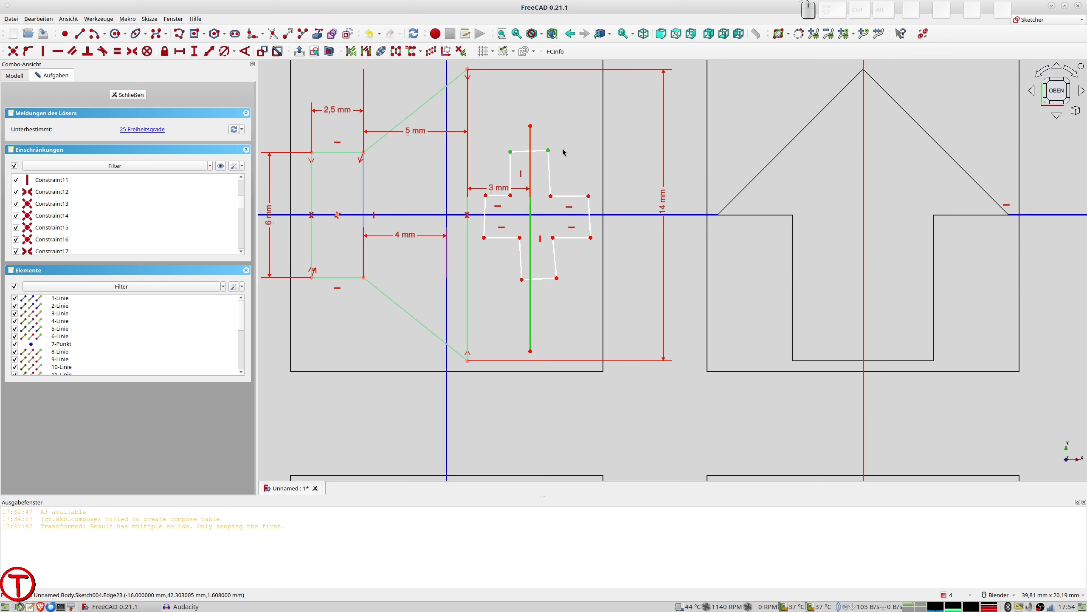
key("s")
key("s")
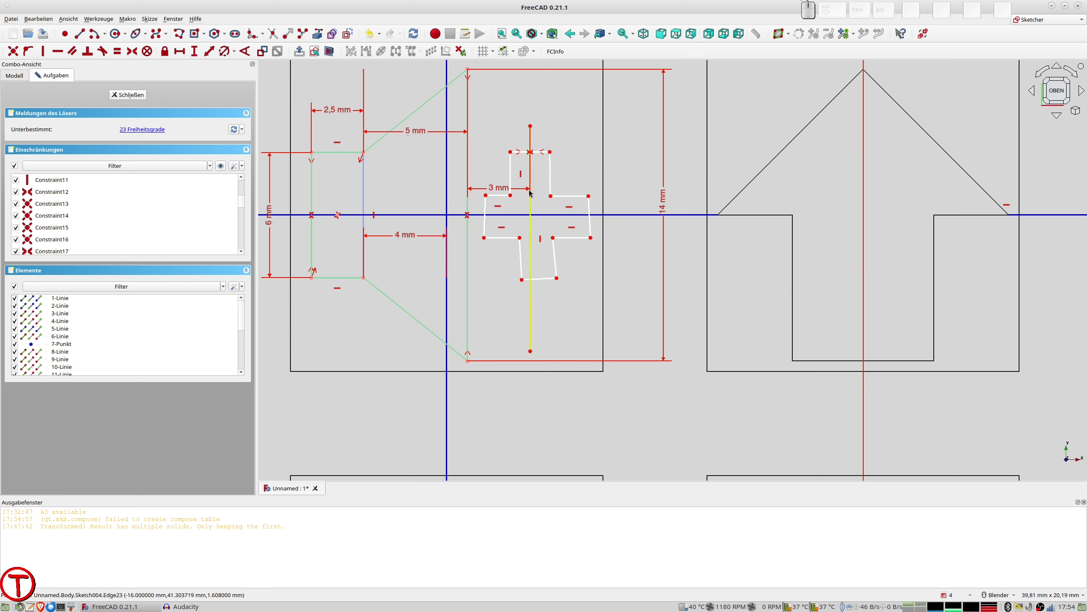
left_click(486, 196)
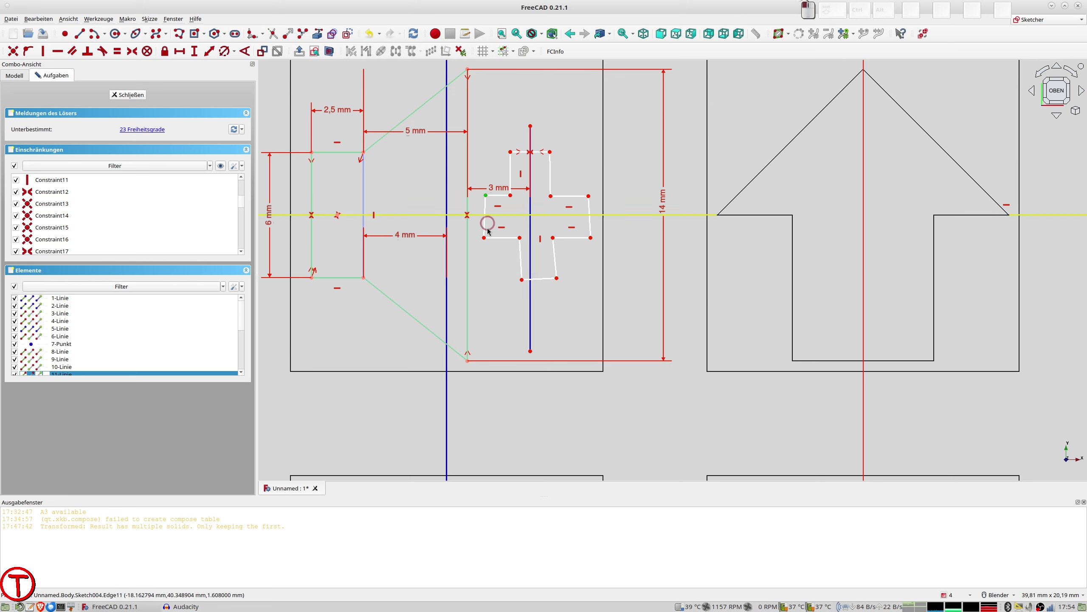
left_click(484, 238)
left_click(479, 216)
key("s")
key("s")
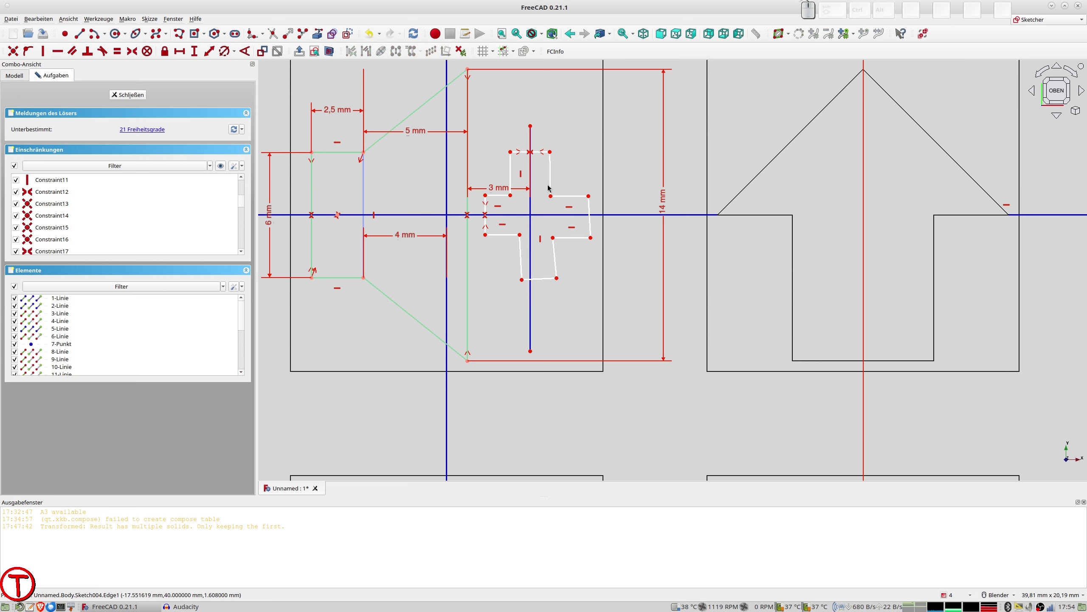
- Make four of the cross's edges equal in length
left_click(510, 171)
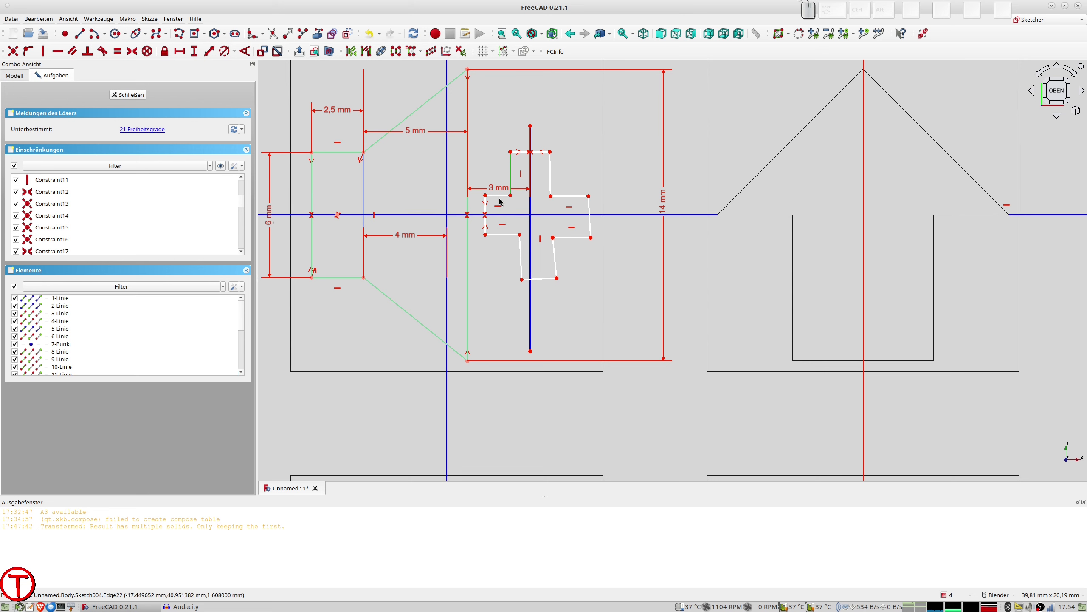
left_click(500, 197)
left_click(556, 191)
left_click(563, 199)
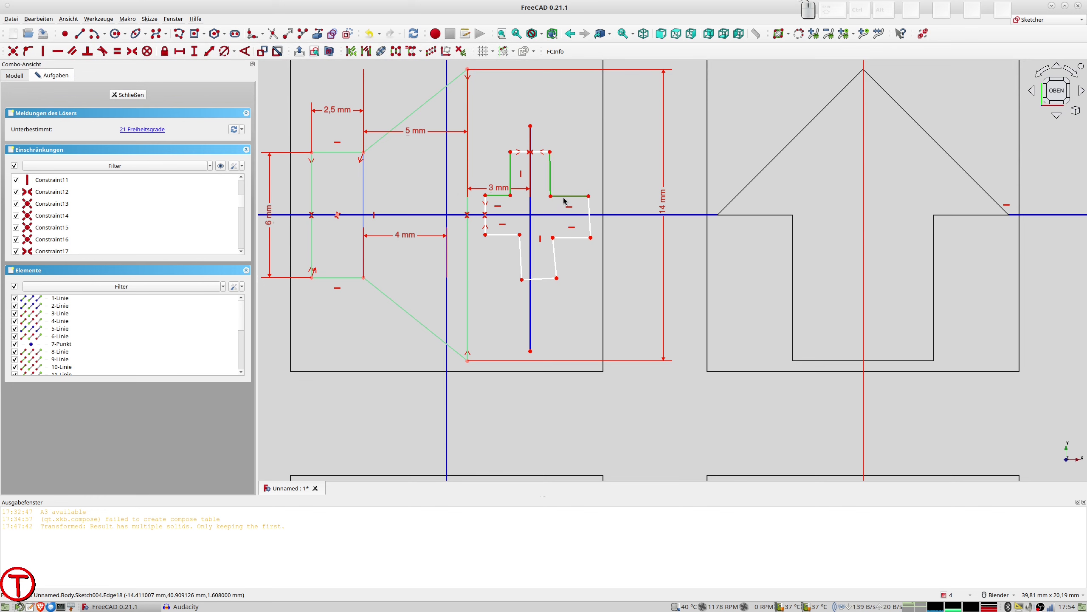
key("e")
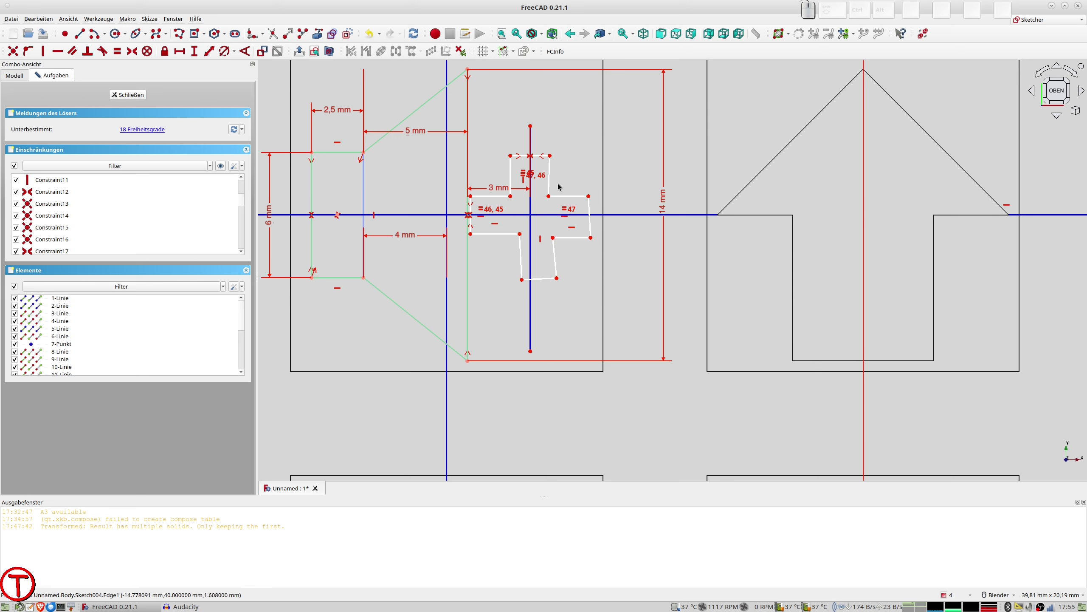
- Make the slanted edges of the top and bottom arms vertical
left_click(550, 174)
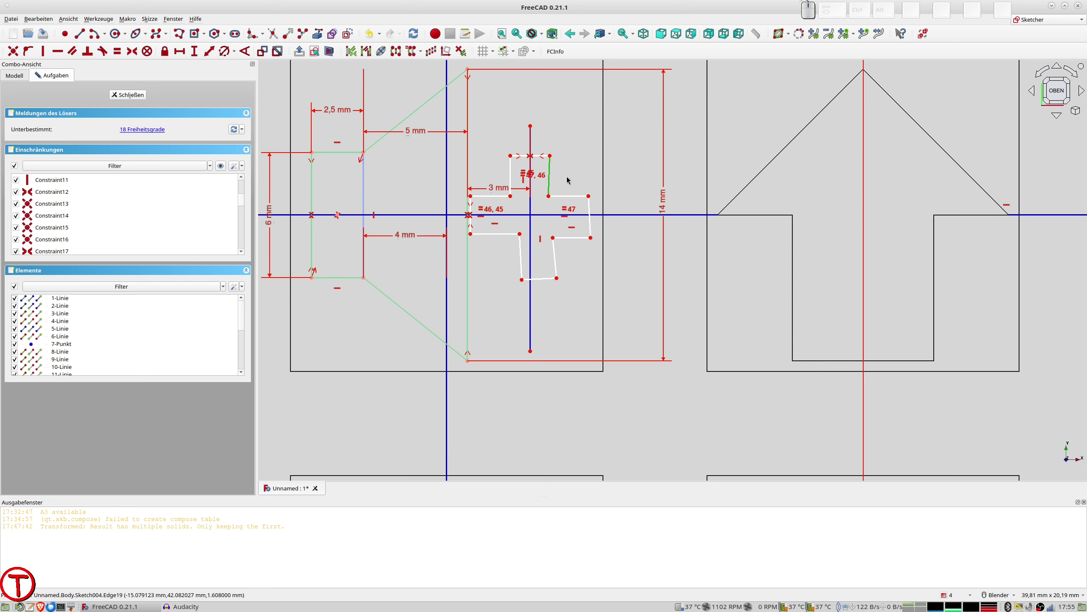
key("v")
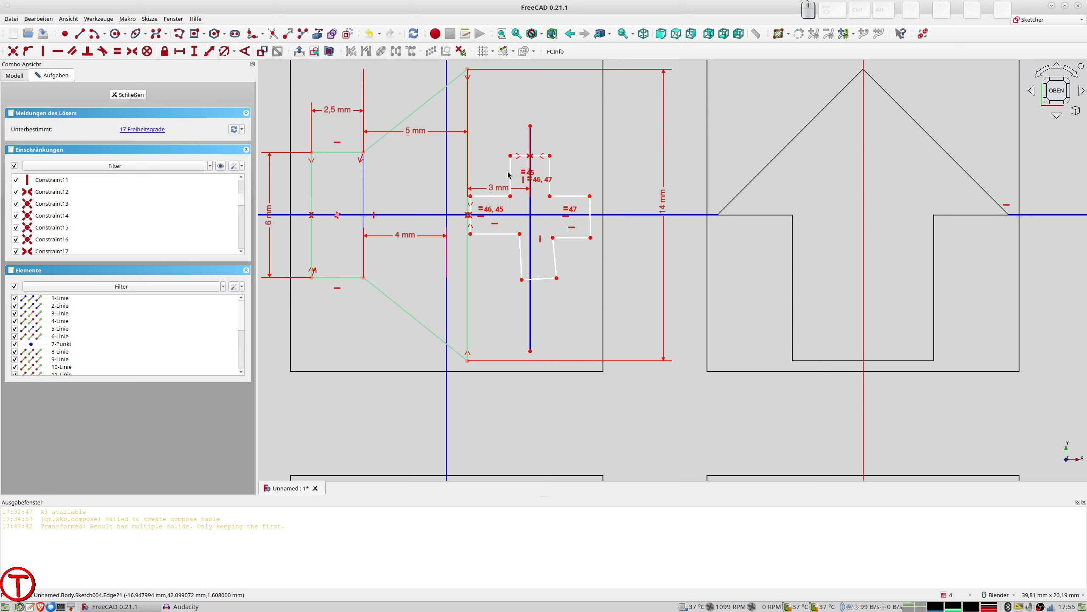
left_click(555, 268)
key("v")
left_click(524, 264)
key("v")
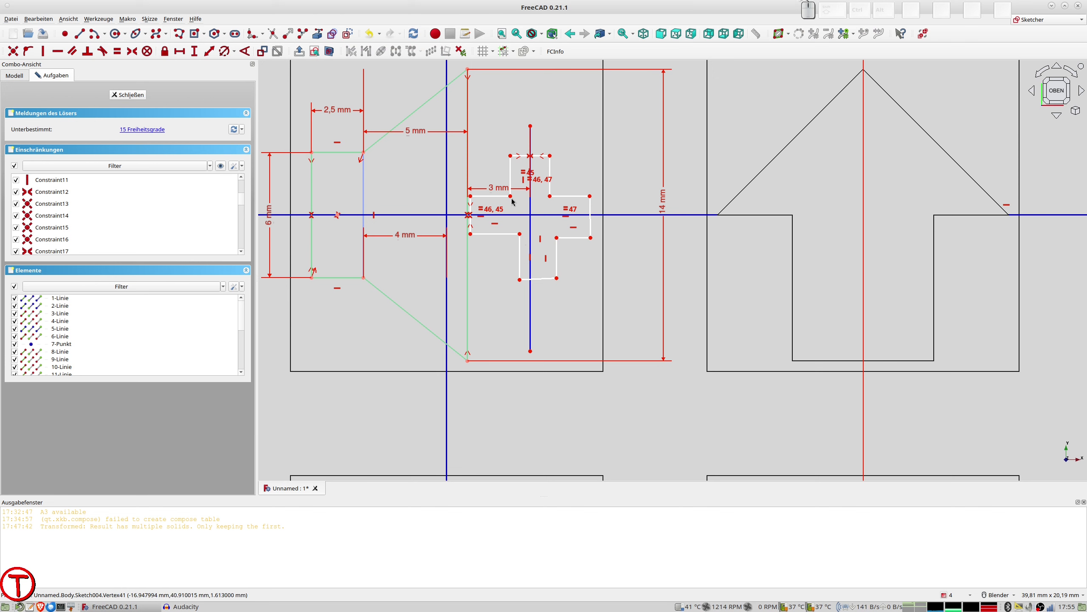
- Align the left and right inner upper corners vertically with the corners below them
left_click(510, 197)
left_click(520, 234)
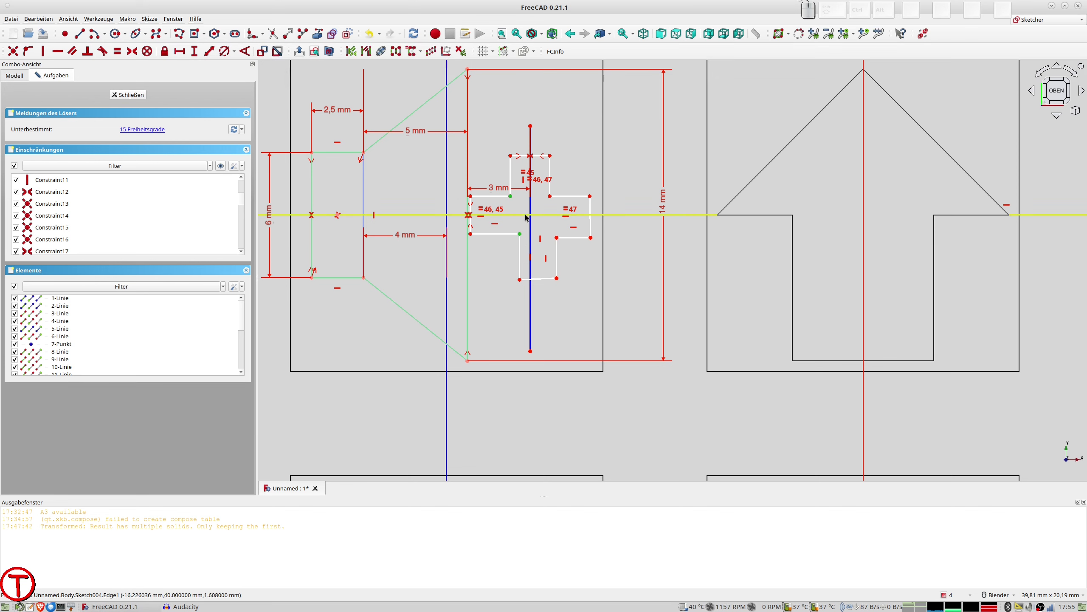
key("v")
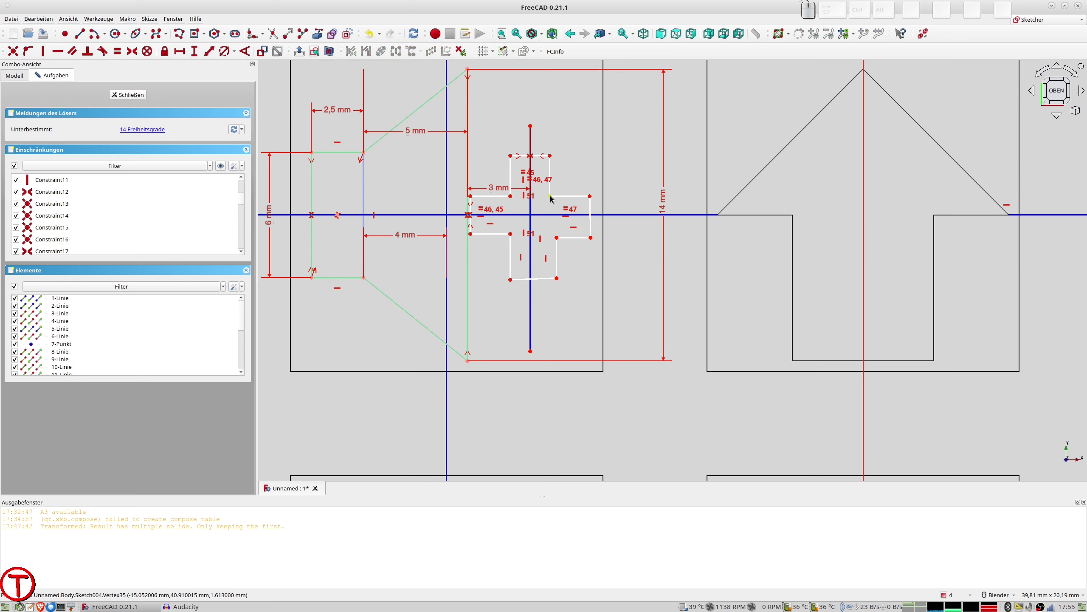
left_click(551, 197)
left_click(557, 239)
key("v")
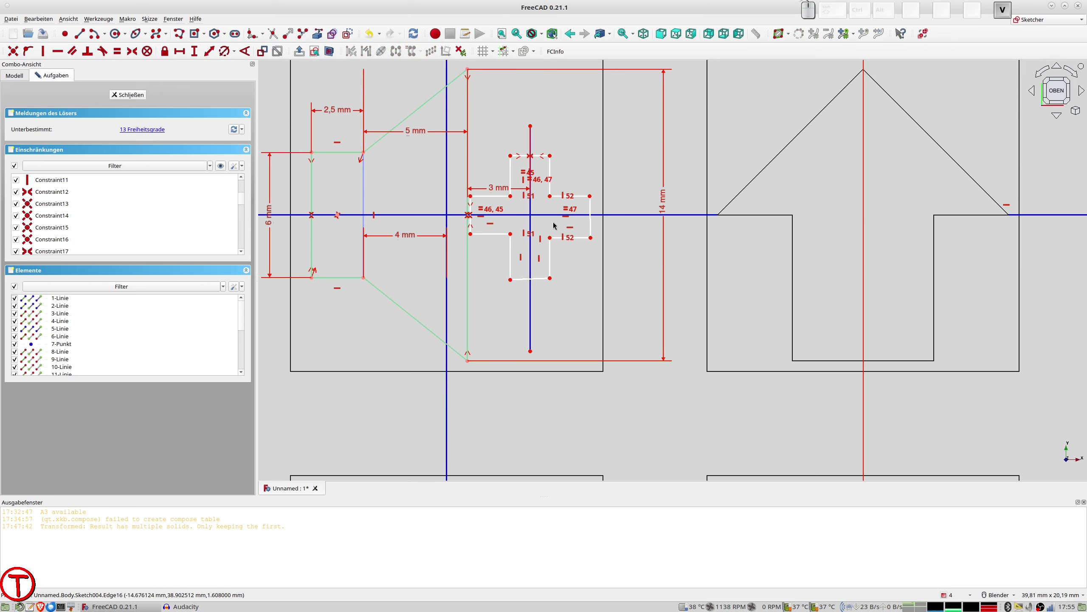
- Nudge a corner into place and align the two inner lower corners horizontally
left_click_drag(512, 197, 512, 196)
left_click(512, 235)
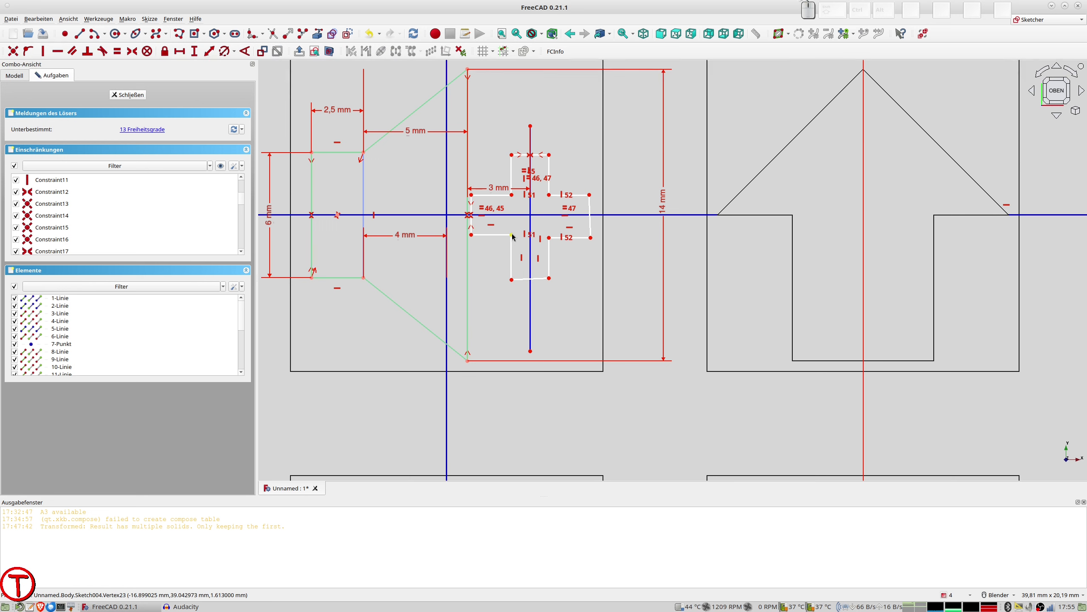
left_click(549, 238)
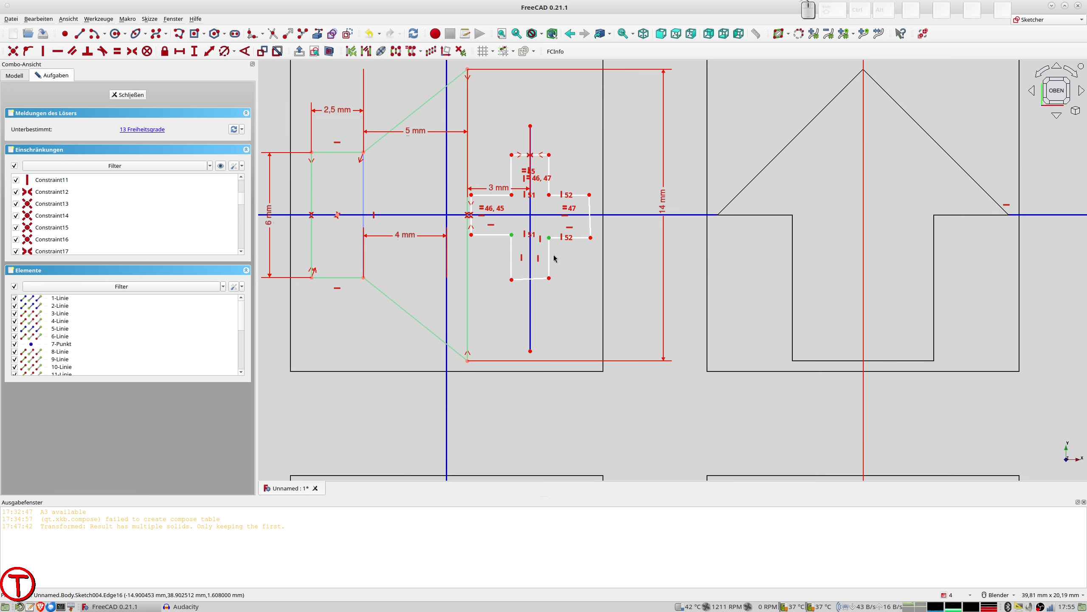
key("h")
- Make the cross's bottom edge horizontal and reselect that bottom end edge
left_click(531, 279)
key("h")
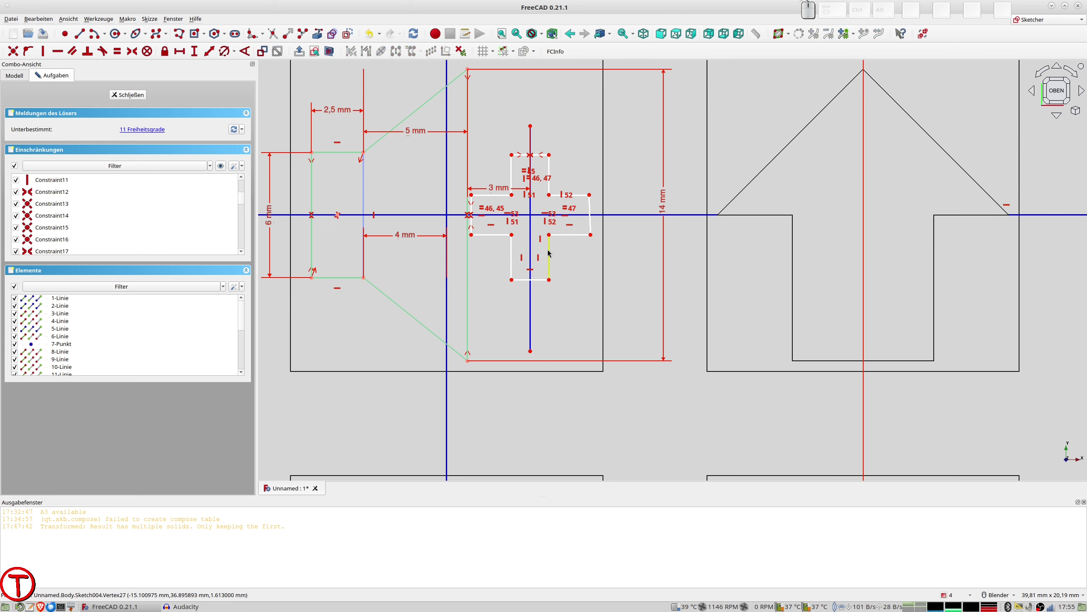
left_click(539, 283)
left_click(591, 218)
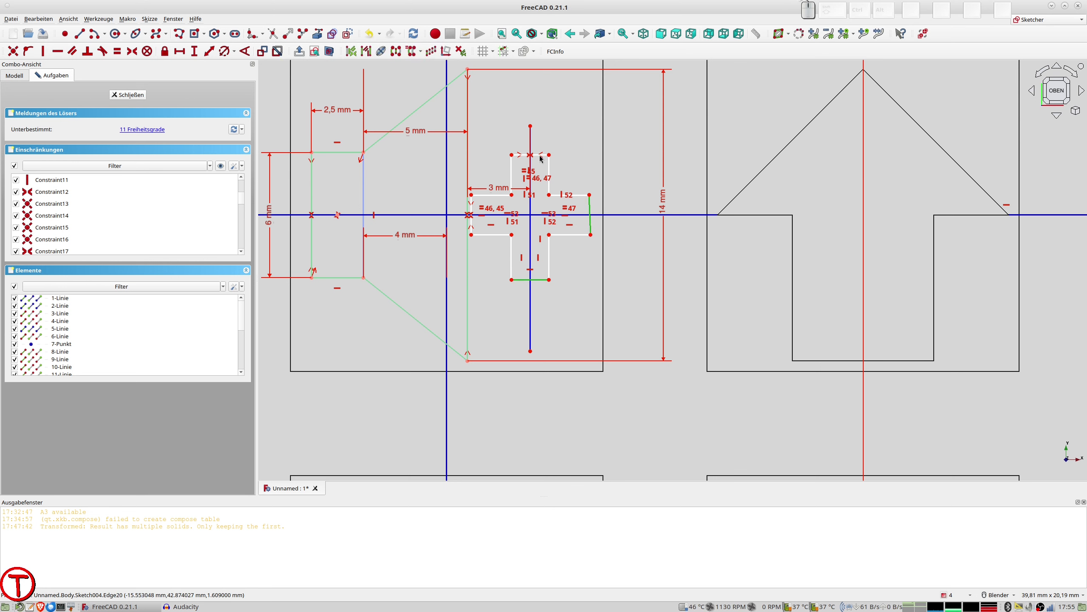
left_click(591, 141)
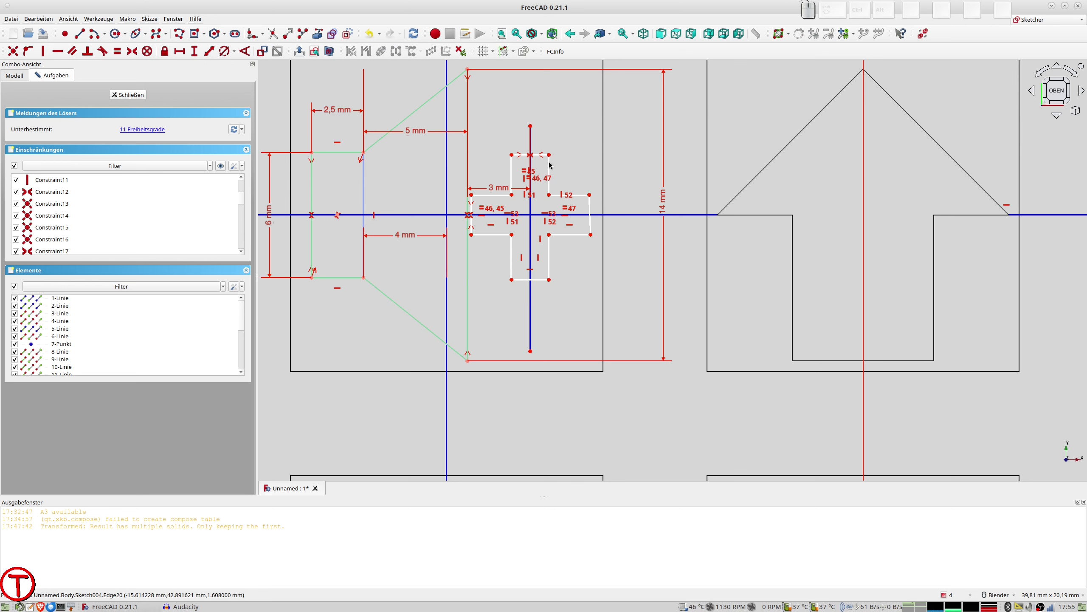
left_click(541, 282)
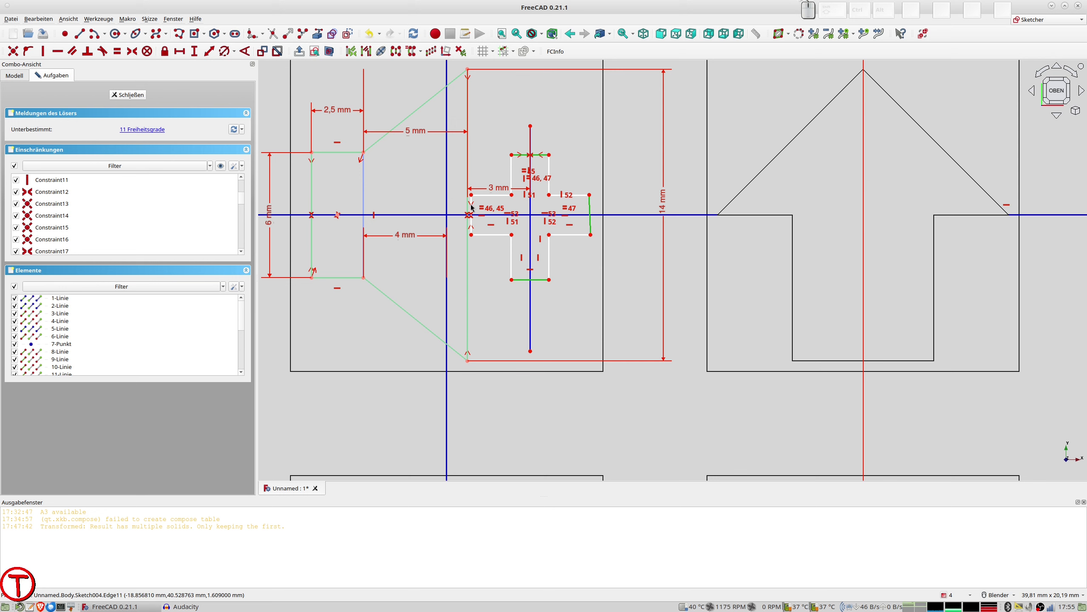
- Make the cross's left, top, right and bottom end edges equal
scroll(479, 207, "up", 2, "ctrl")
scroll(486, 207, "up", 1, "ctrl")
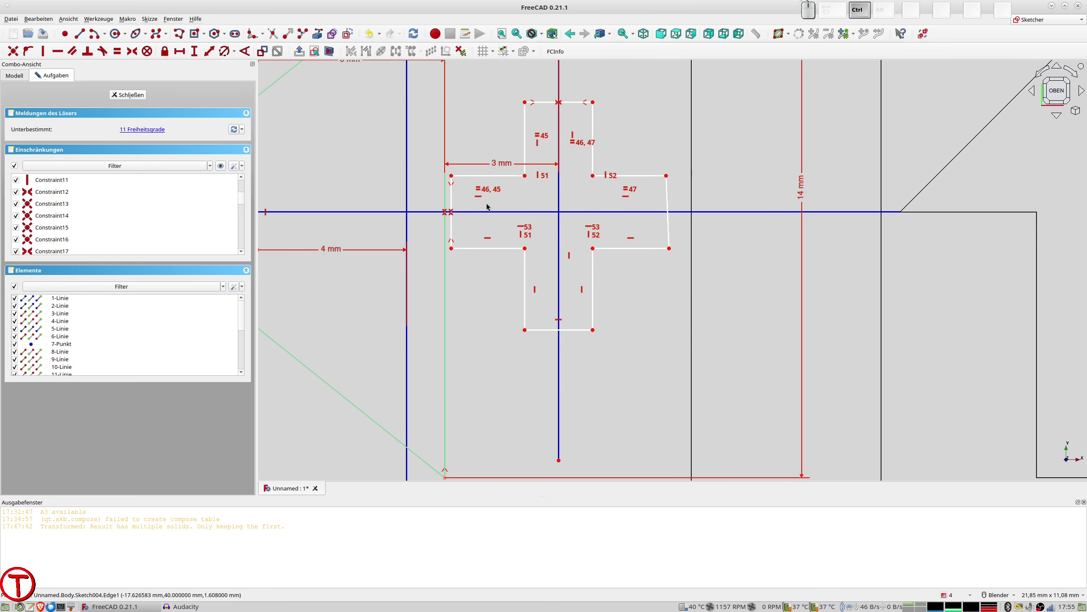
left_click(452, 201)
left_click(544, 103)
left_click(666, 194)
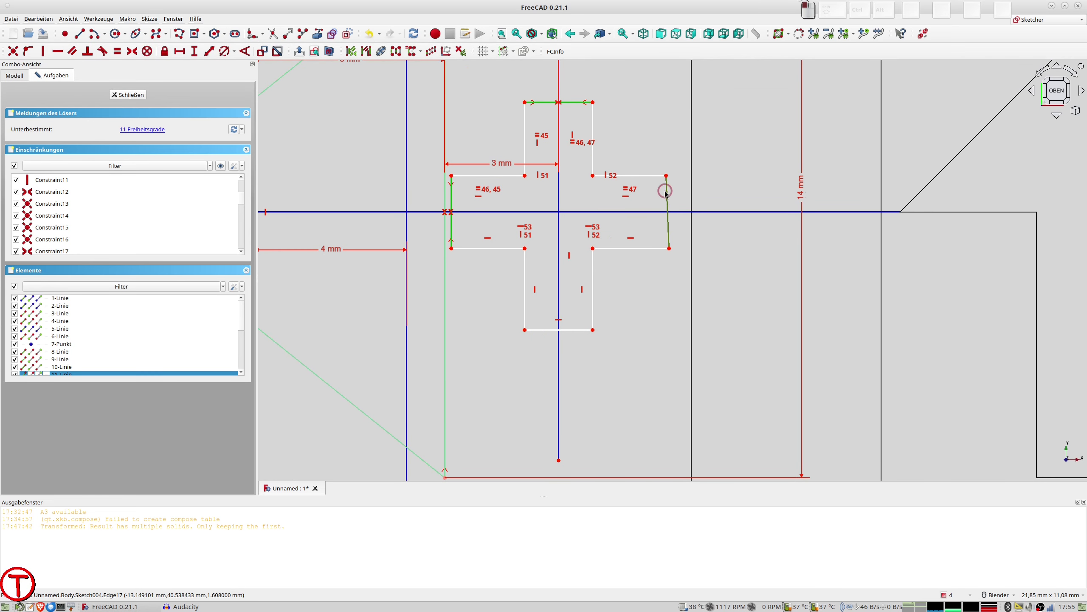
left_click(574, 332)
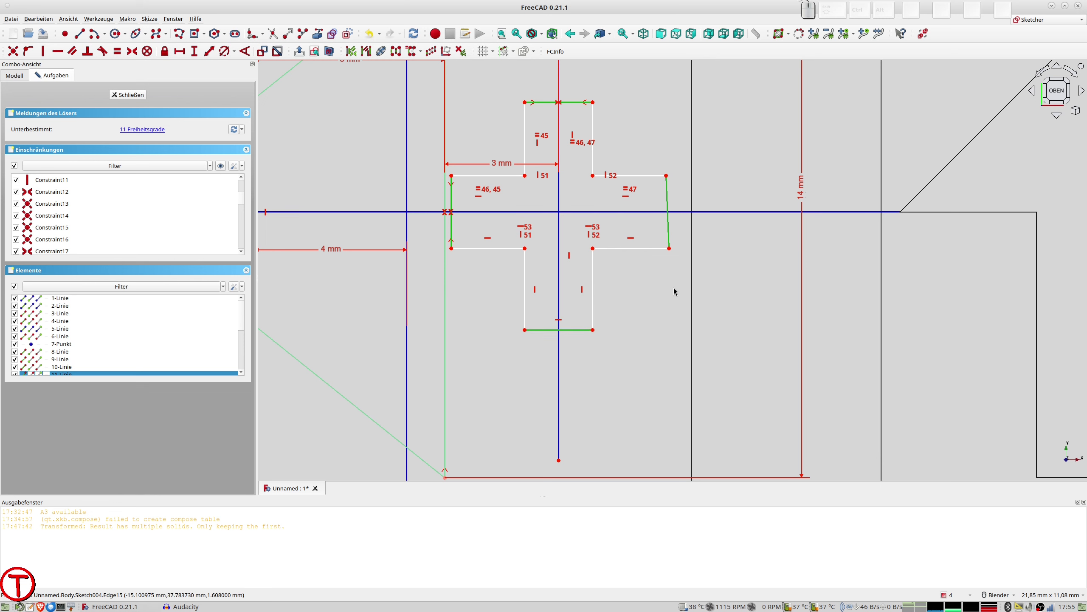
key("e")
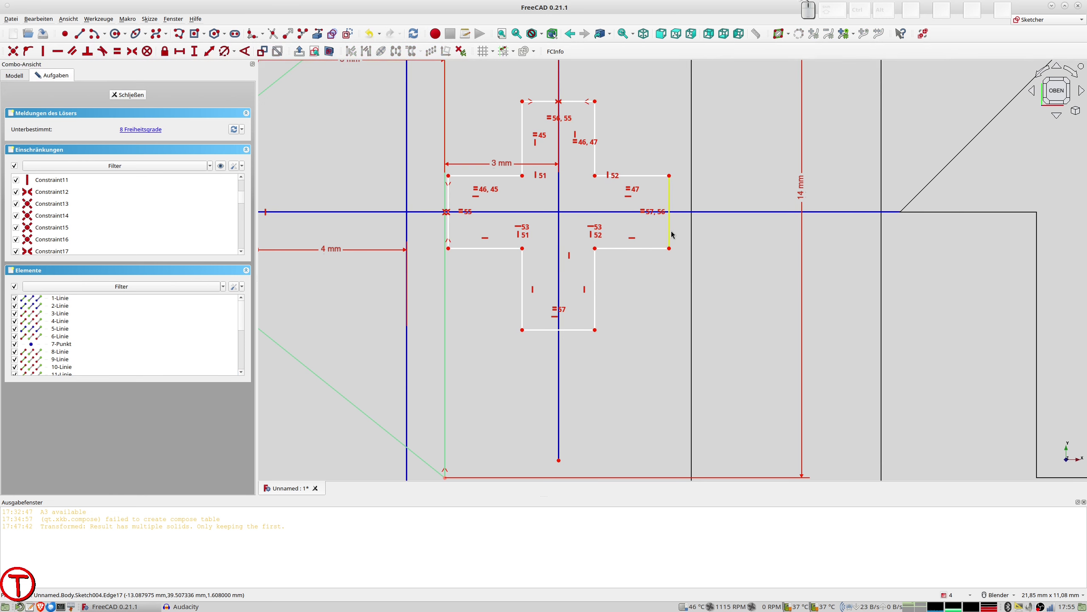
- Drag the cross's right end edge back and forth to test its freedom
key("g")
key("l")
left_click_drag(671, 237, 662, 235)
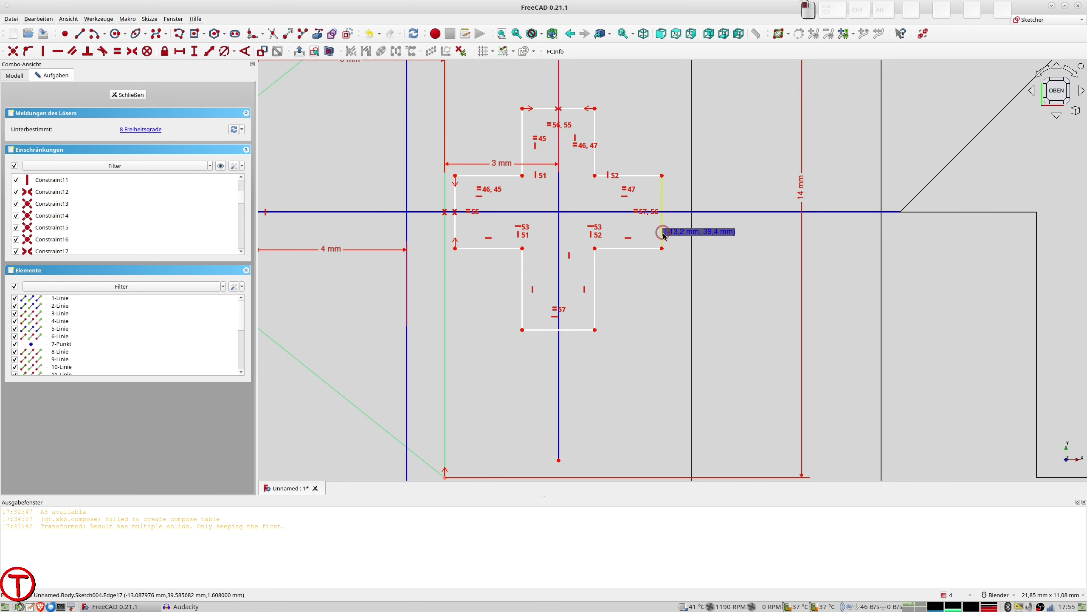
scroll(661, 238, "down", 5)
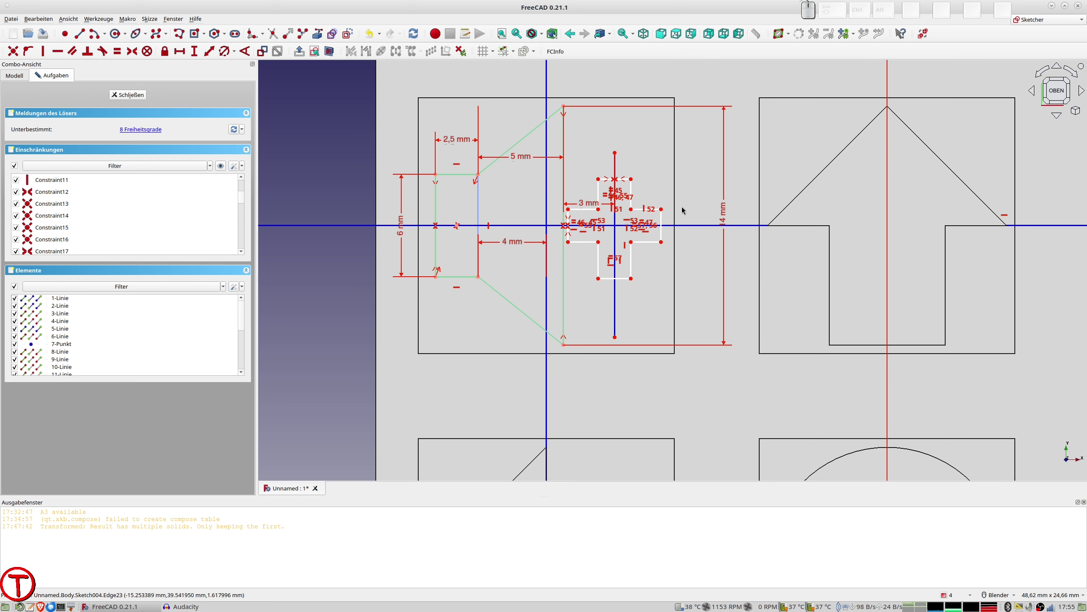
left_click_drag(662, 238, 645, 232)
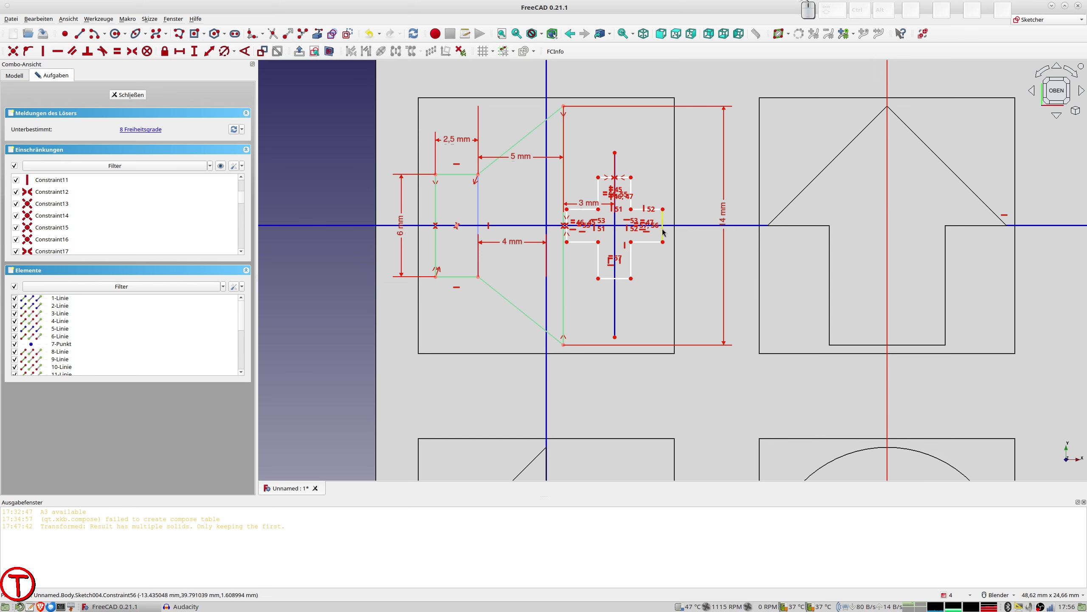
left_click_drag(663, 231, 668, 232)
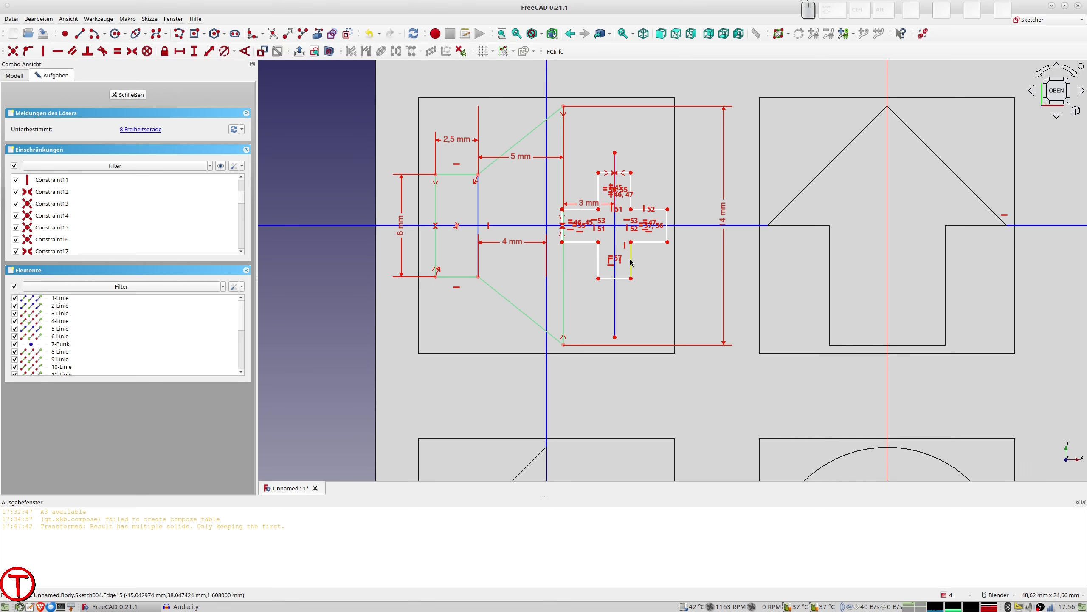
- Make two more cross edges equal, bringing the sketch to 7 degrees of freedom
left_click(631, 261)
left_click(644, 243)
key("e")
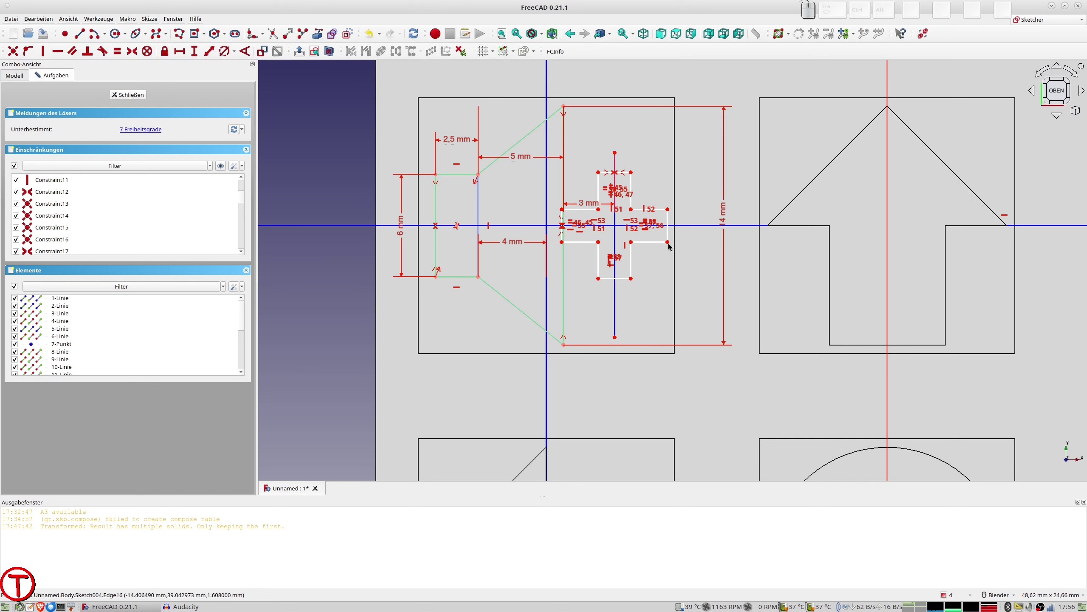
left_click_drag(667, 242, 666, 241)
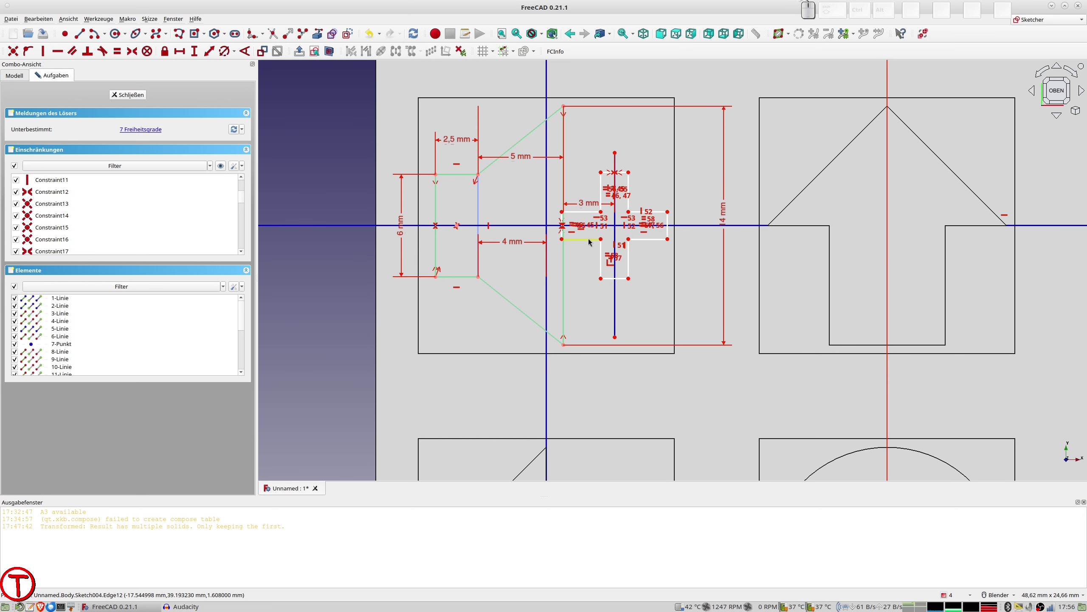
scroll(590, 243, "up", 2)
scroll(590, 242, "down", 1)
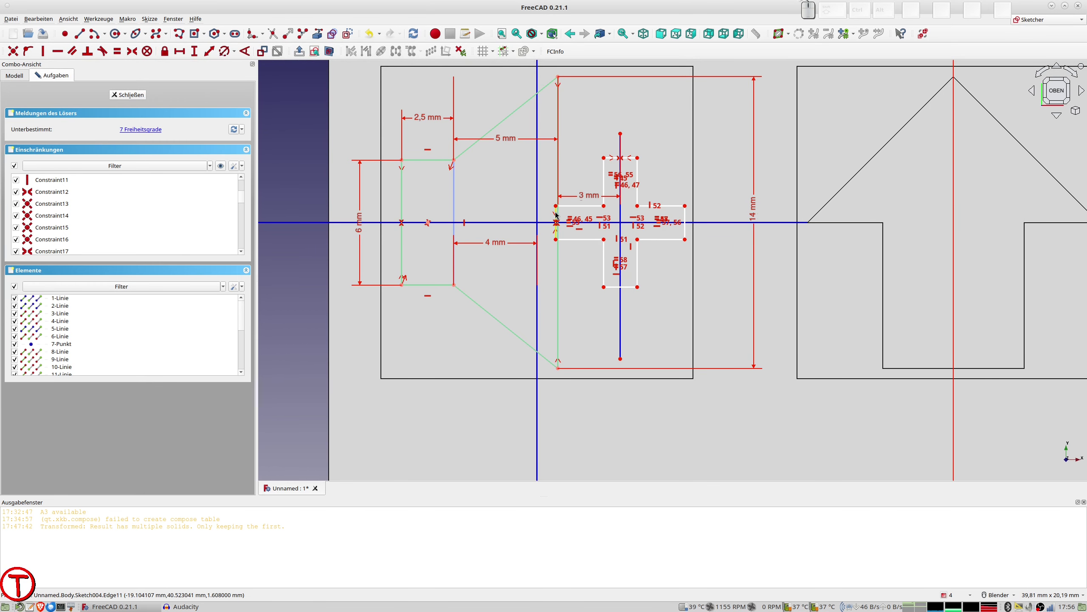
scroll(623, 205, "up", 2)
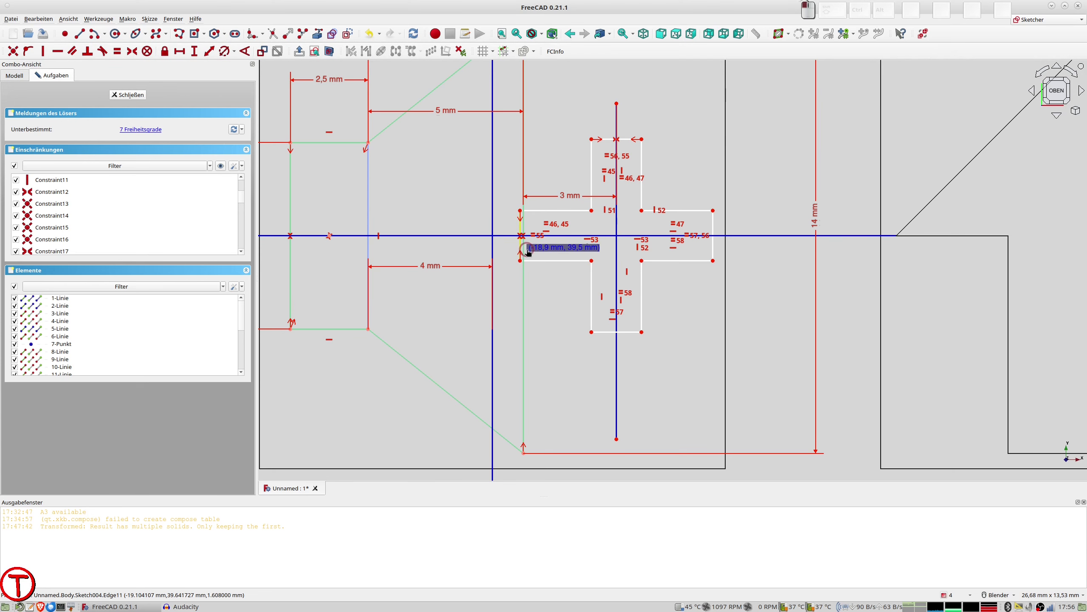
scroll(563, 238, "up", 1)
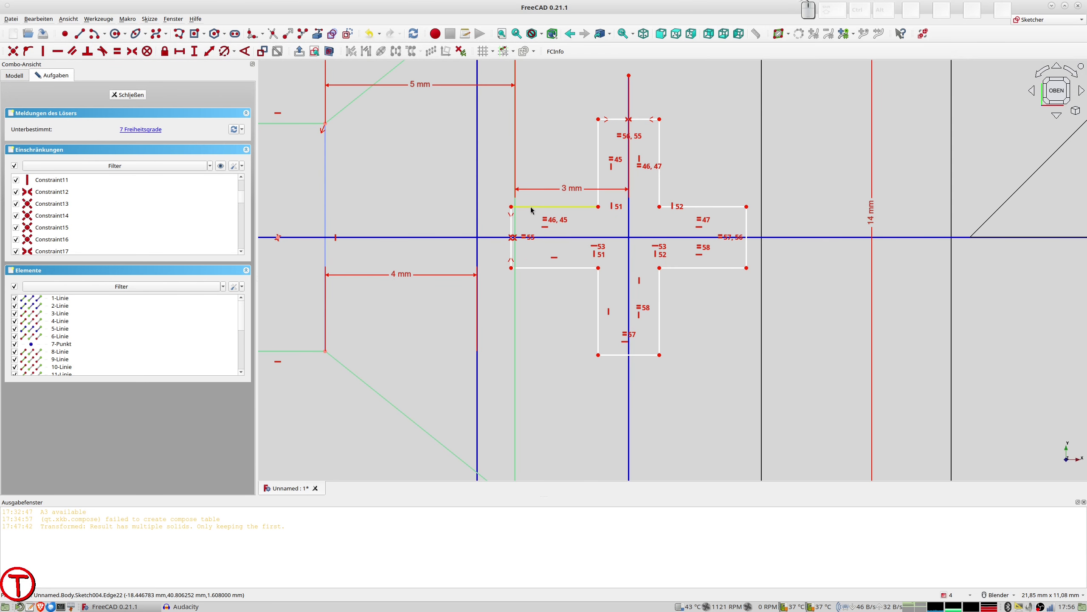
- Drag the cross's corners inward to slim its arms, then select the 3 mm dimension
left_click_drag(511, 207, 511, 209)
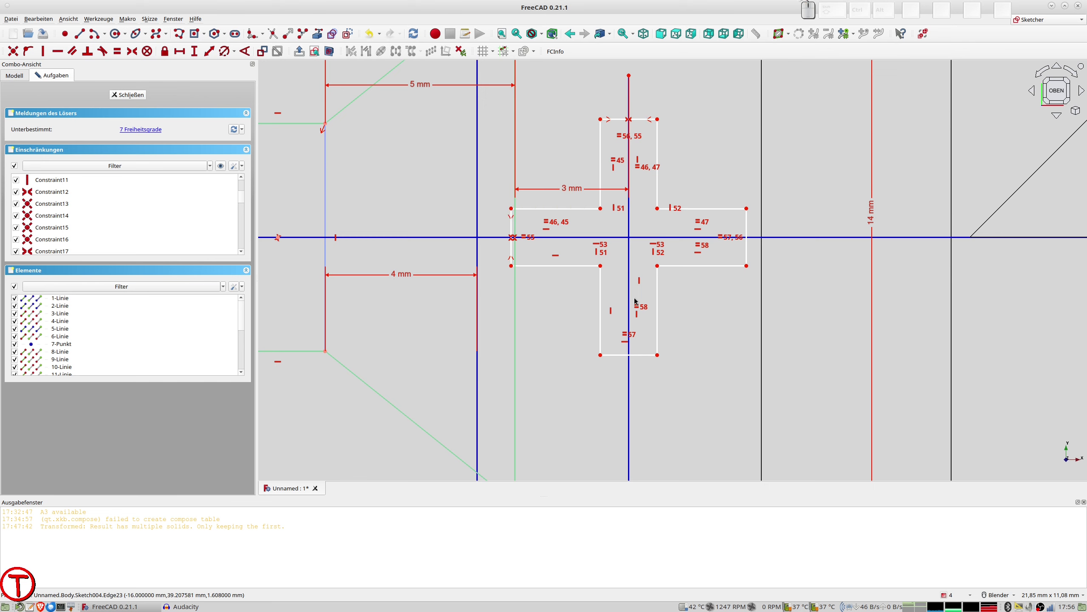
left_click_drag(657, 355, 658, 335)
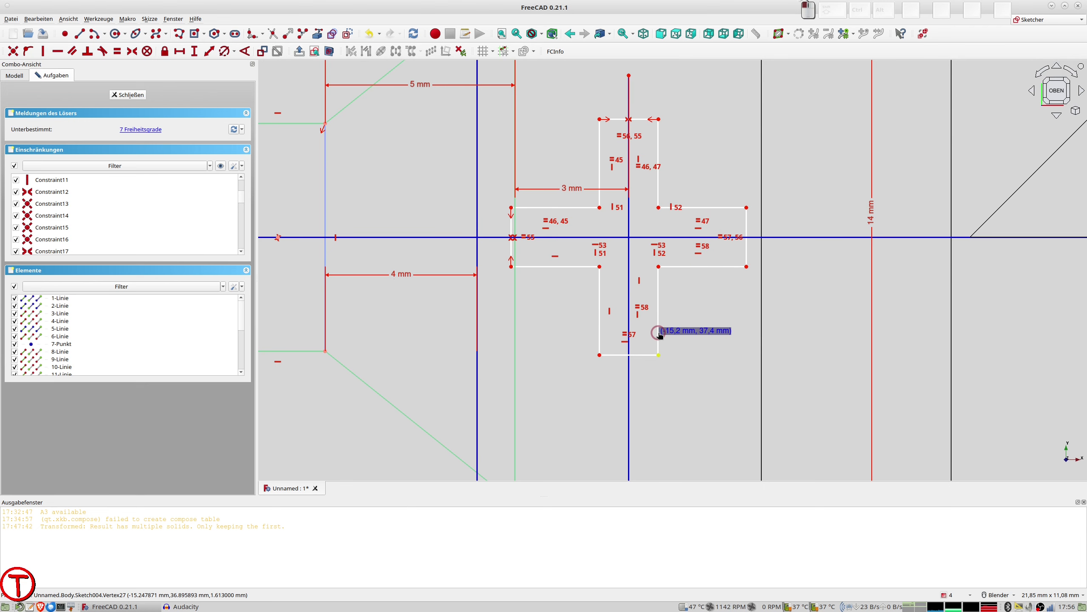
left_click_drag(658, 335, 658, 334)
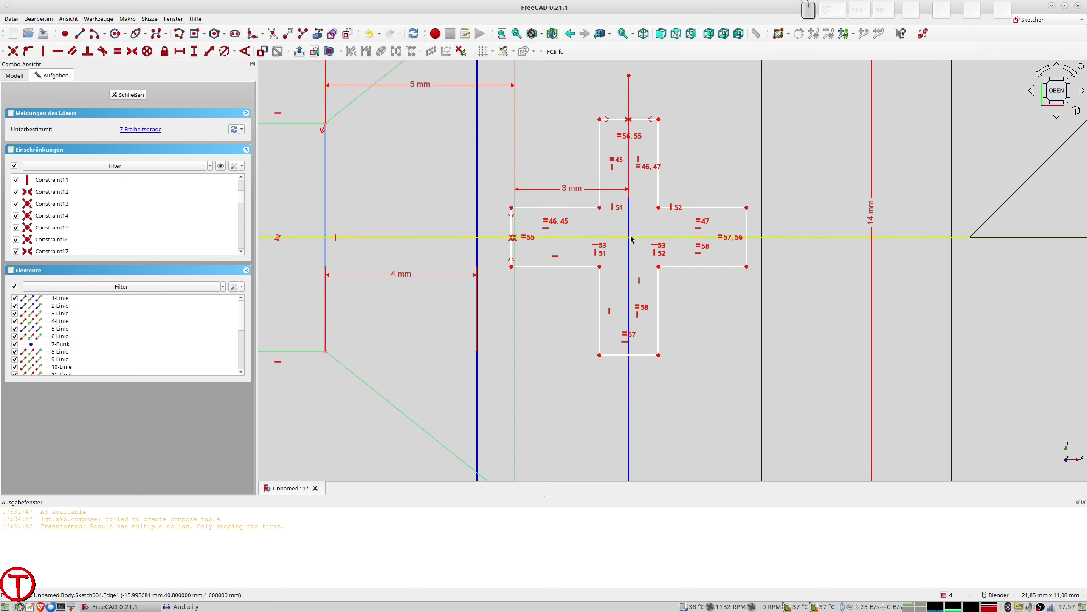
mouse_move(747, 208)
left_mouse_down()
mouse_move(712, 210)
mouse_move(668, 126)
left_mouse_up()
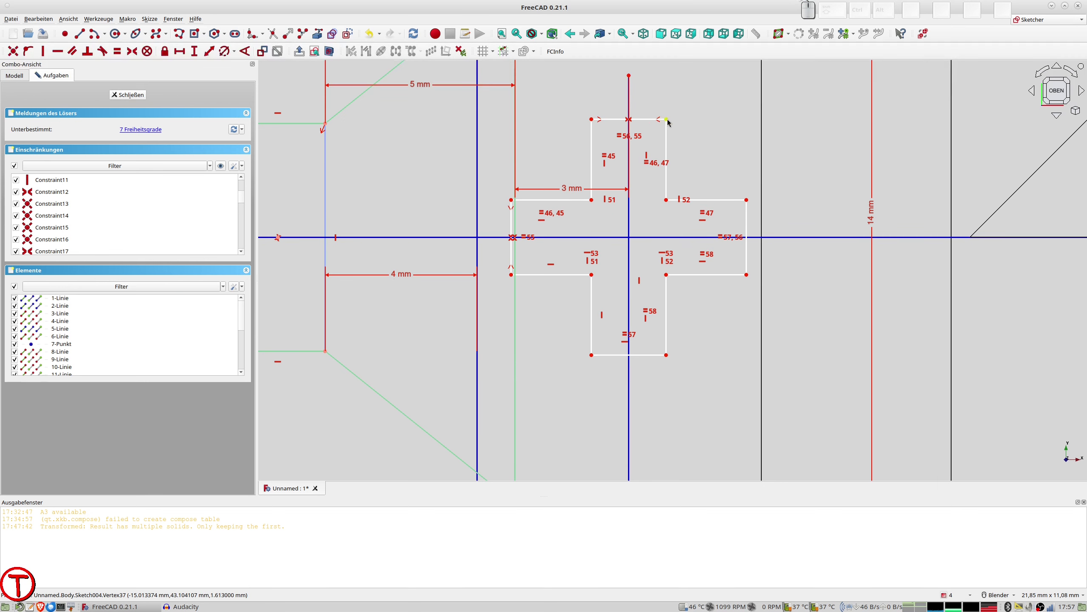
left_click_drag(669, 127, 655, 130)
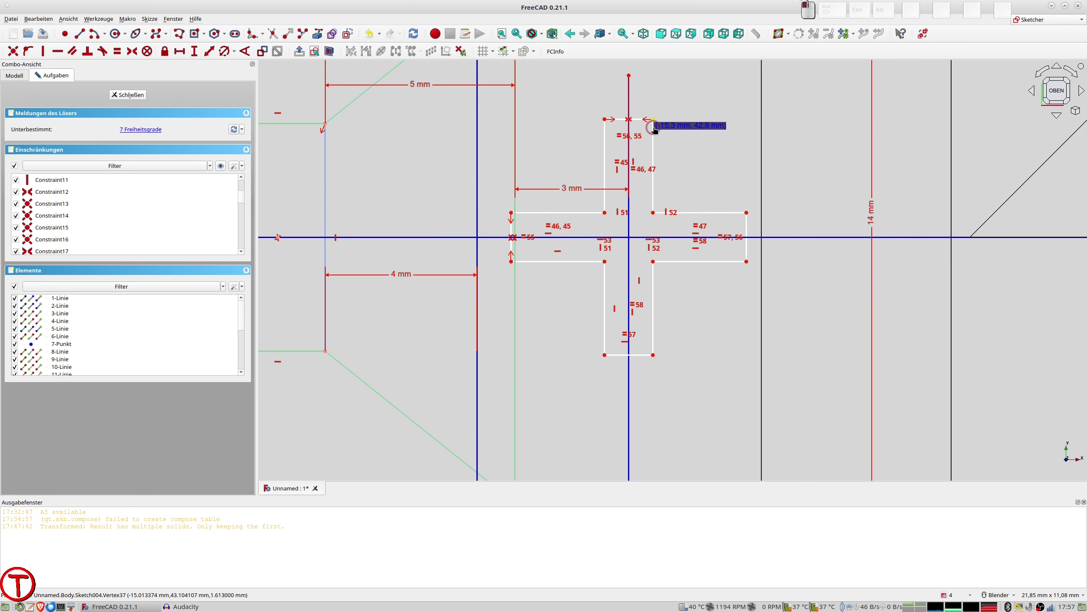
left_click_drag(655, 130, 654, 130)
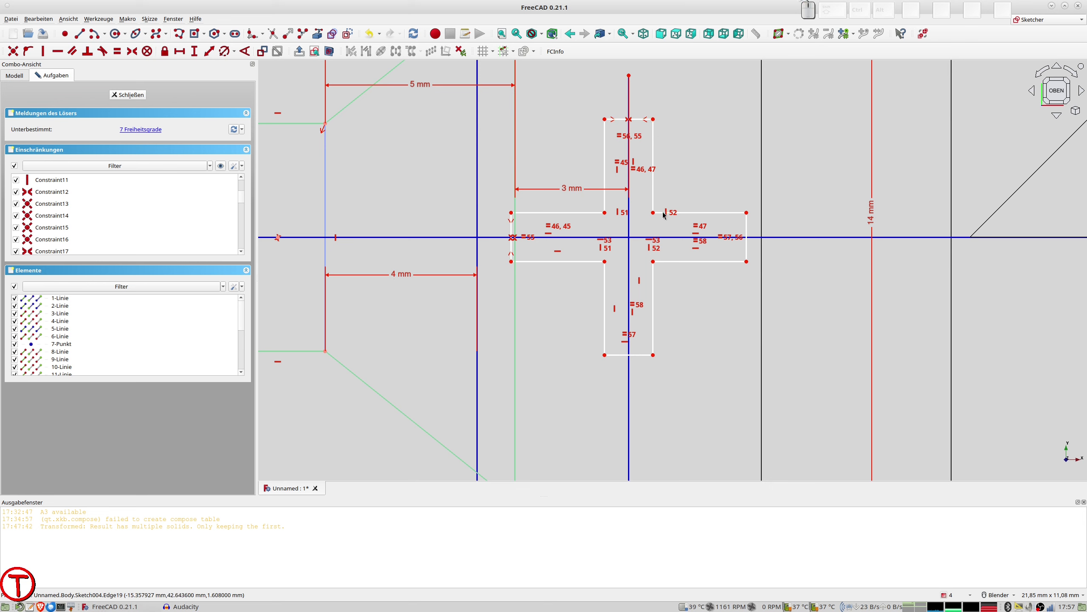
left_click(574, 191)
- Delete the 3 mm dimension and the redundant Constraint56, then test the cross's freedom
key("Delete")
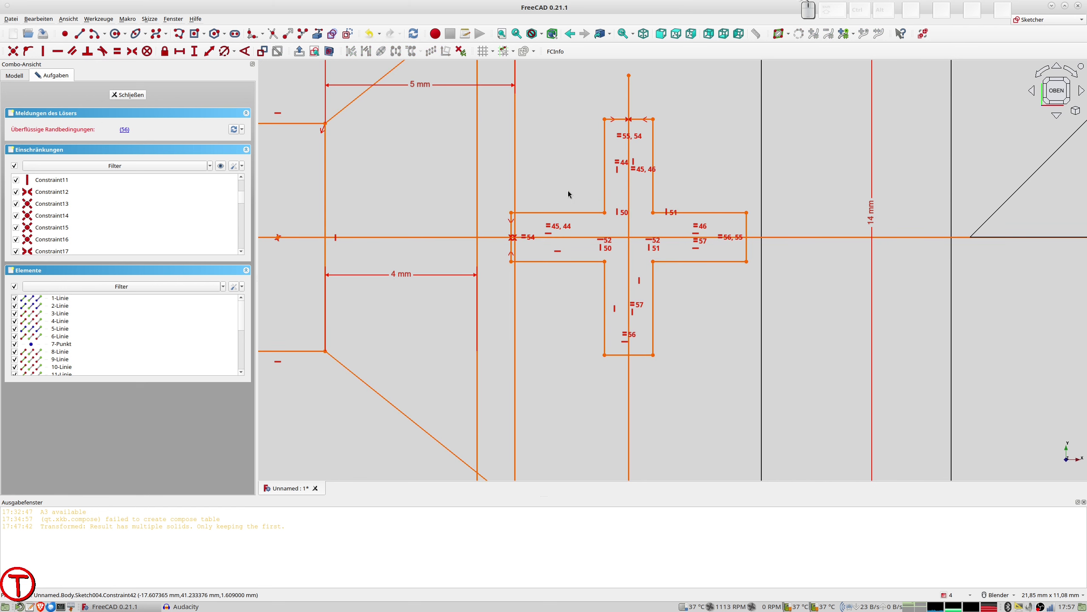
key("ctrl+z")
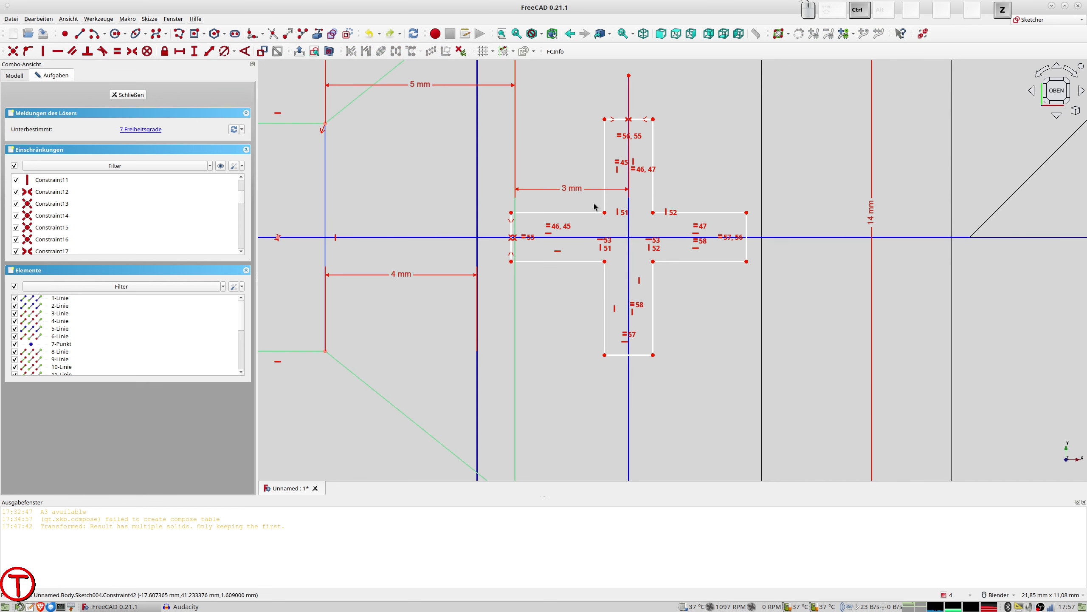
left_click(567, 189)
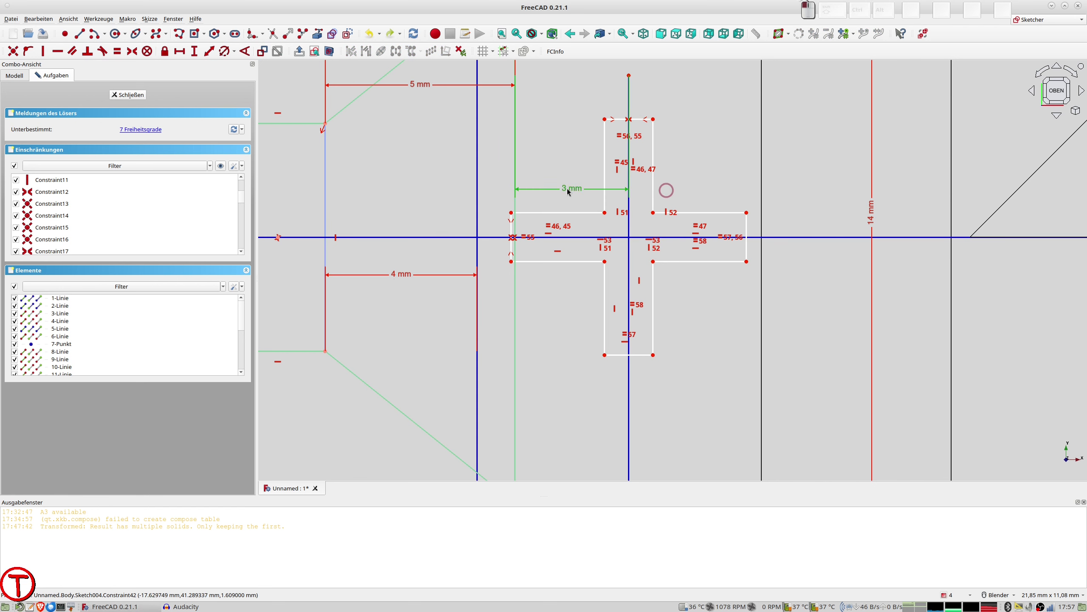
key("Delete")
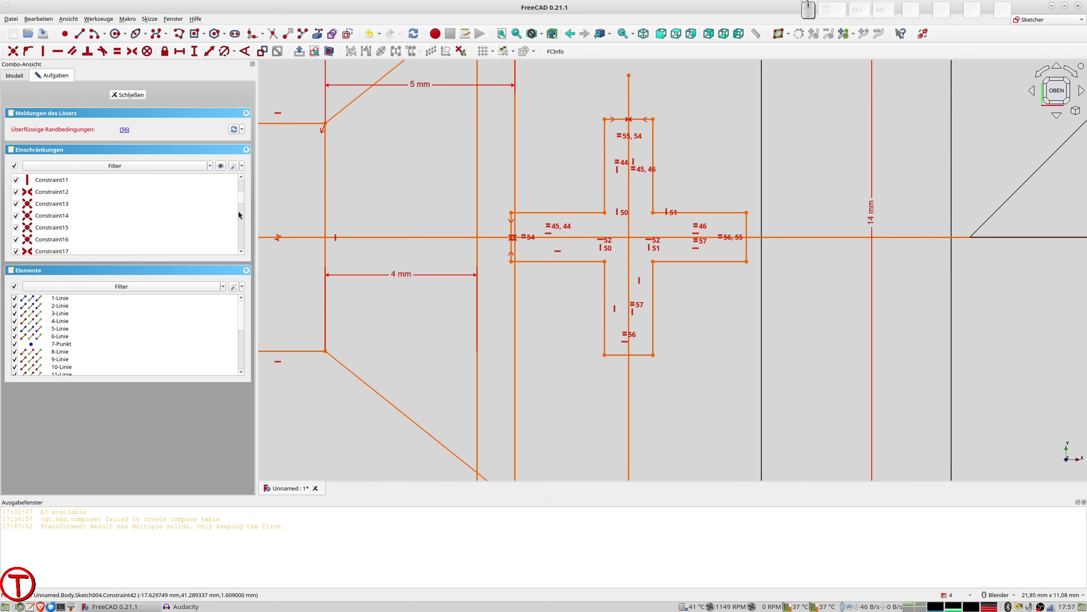
left_click_drag(240, 201, 248, 262)
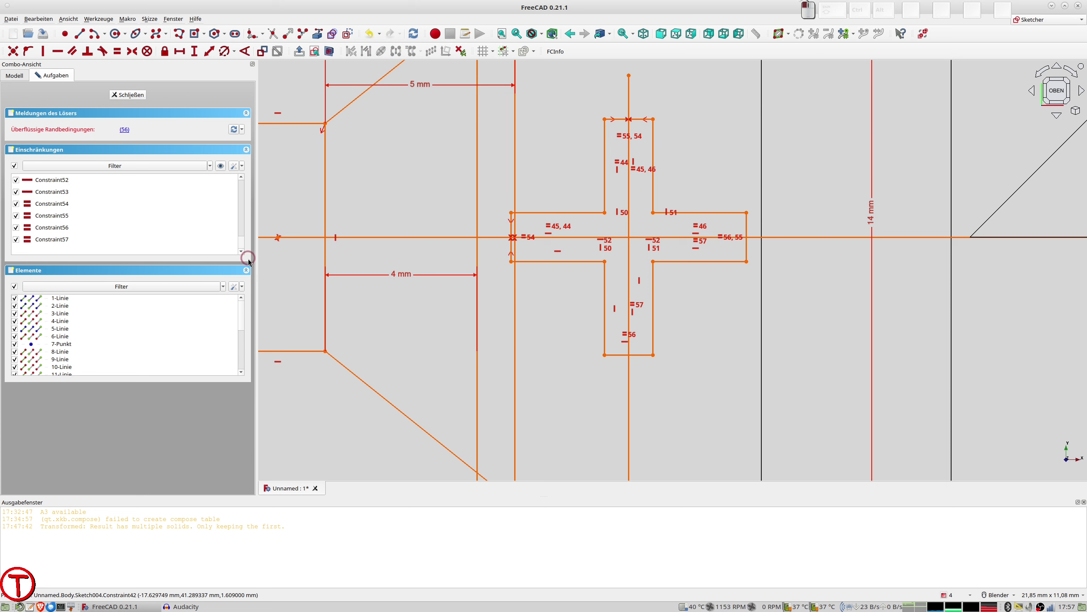
left_click(55, 232)
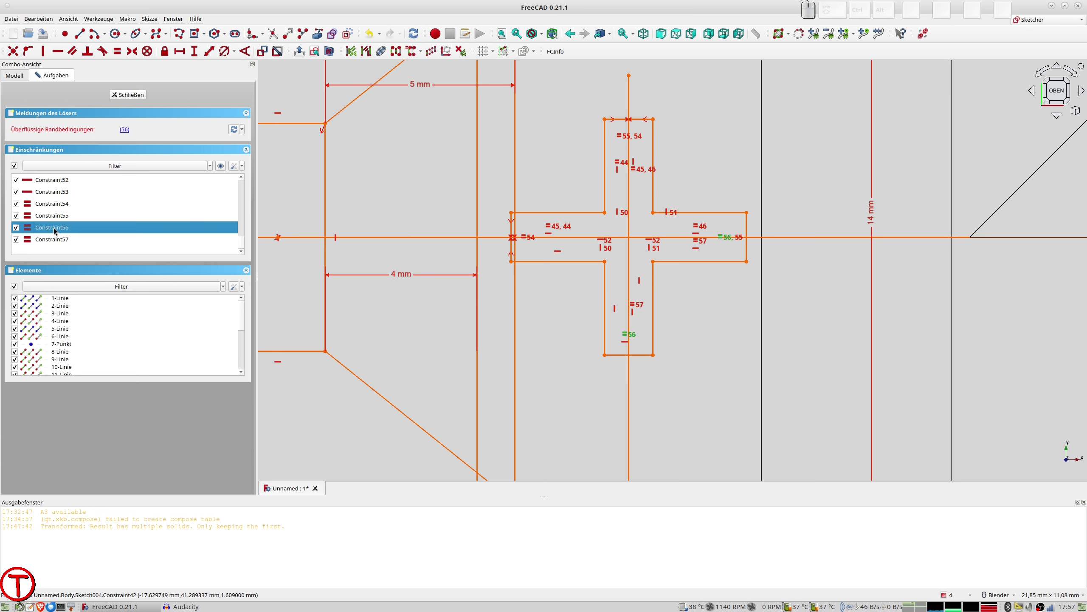
key("Delete")
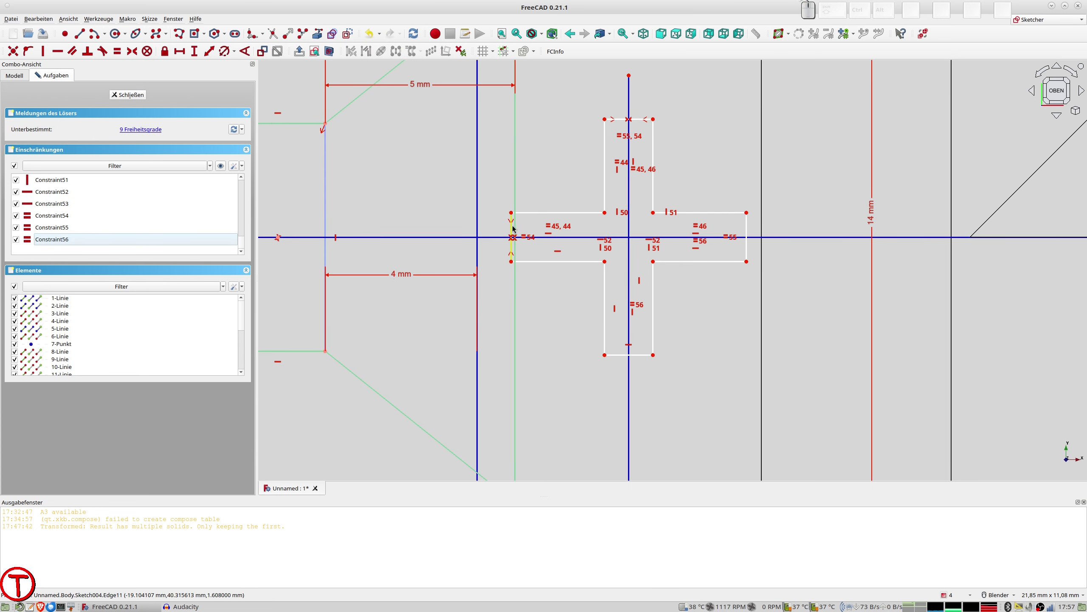
left_click_drag(512, 231, 526, 237)
- Set a 3,2 mm horizontal distance from the vertical axis to the guide line
left_click(637, 76)
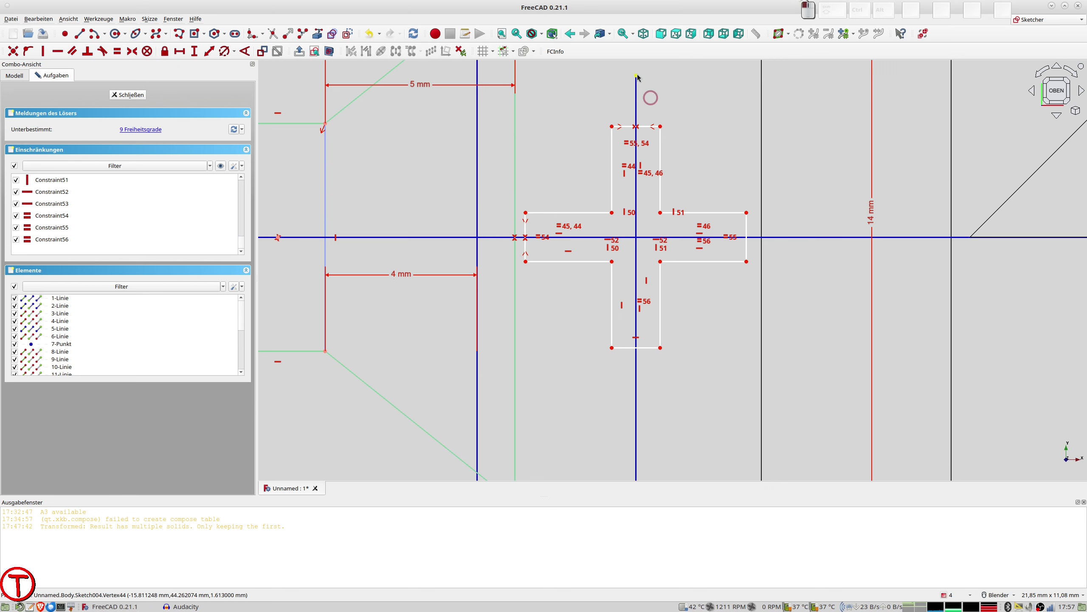
left_click(515, 120)
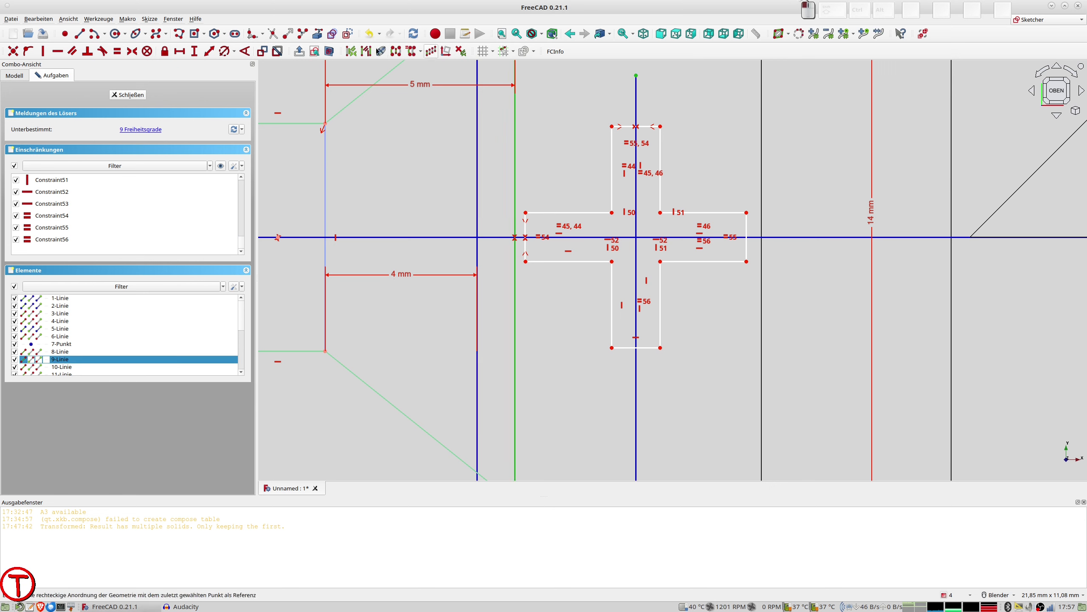
left_click(210, 52)
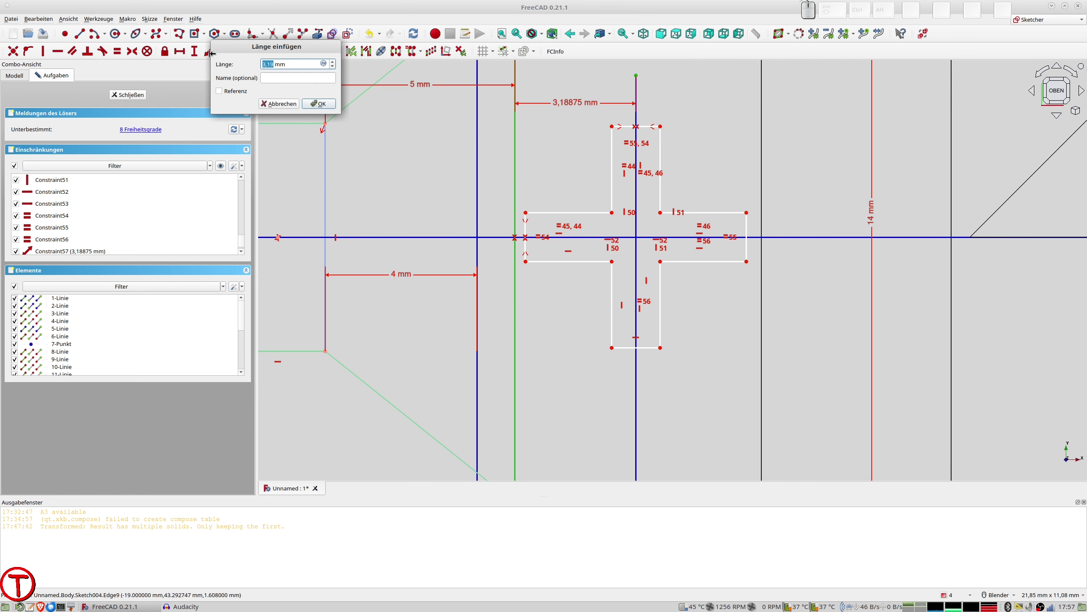
type("3,2")
key("Return")
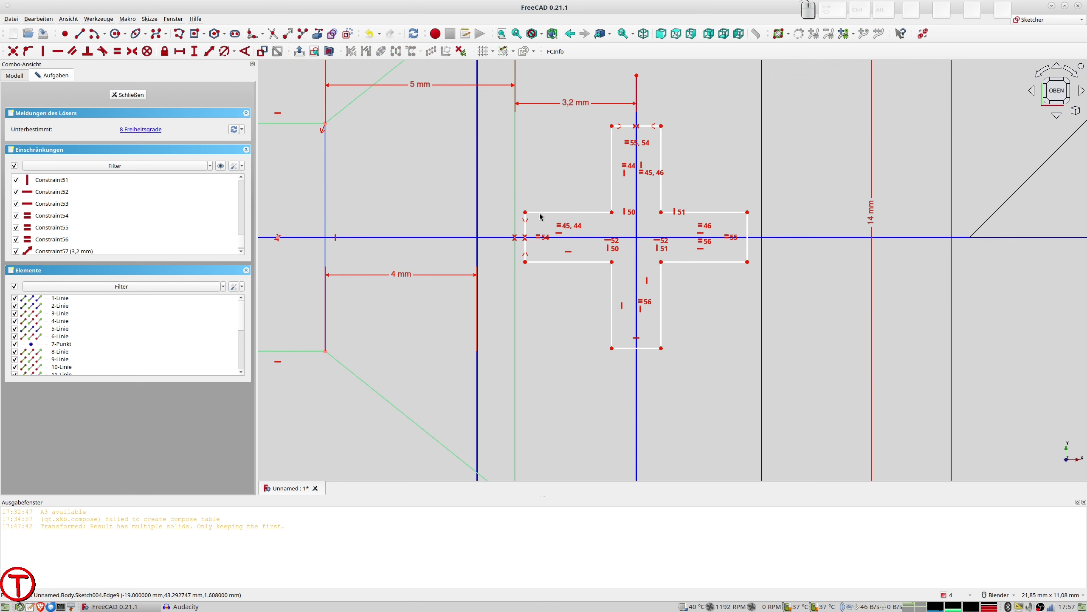
left_click_drag(526, 230, 547, 217)
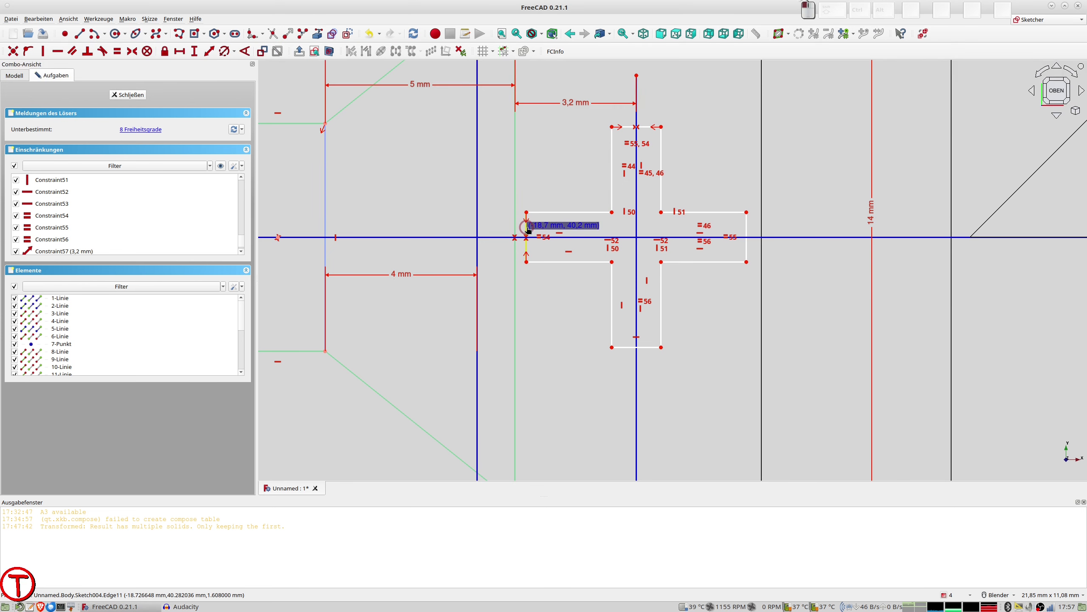
- Dimension the plus sign's left arm edge to 2,25 mm
left_click(547, 217)
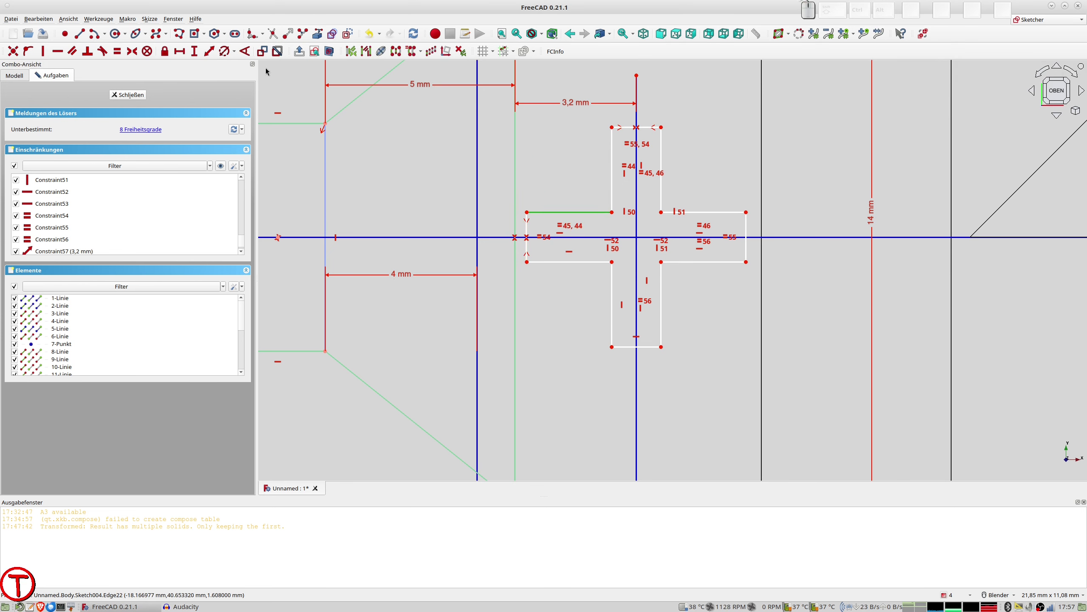
left_click(210, 52)
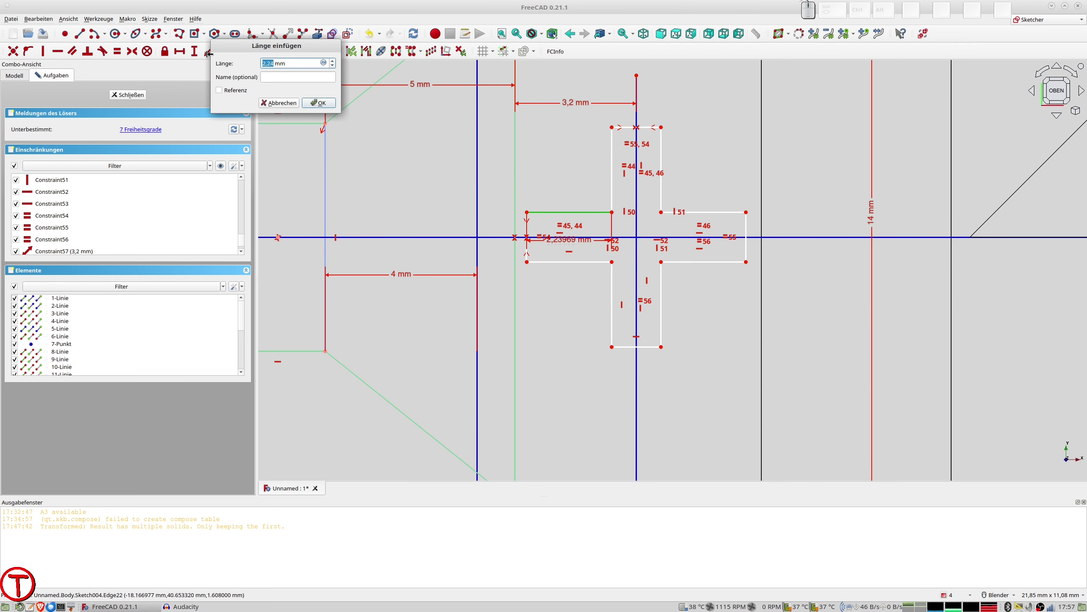
type("2,25")
key("Return")
left_click_drag(573, 240, 577, 184)
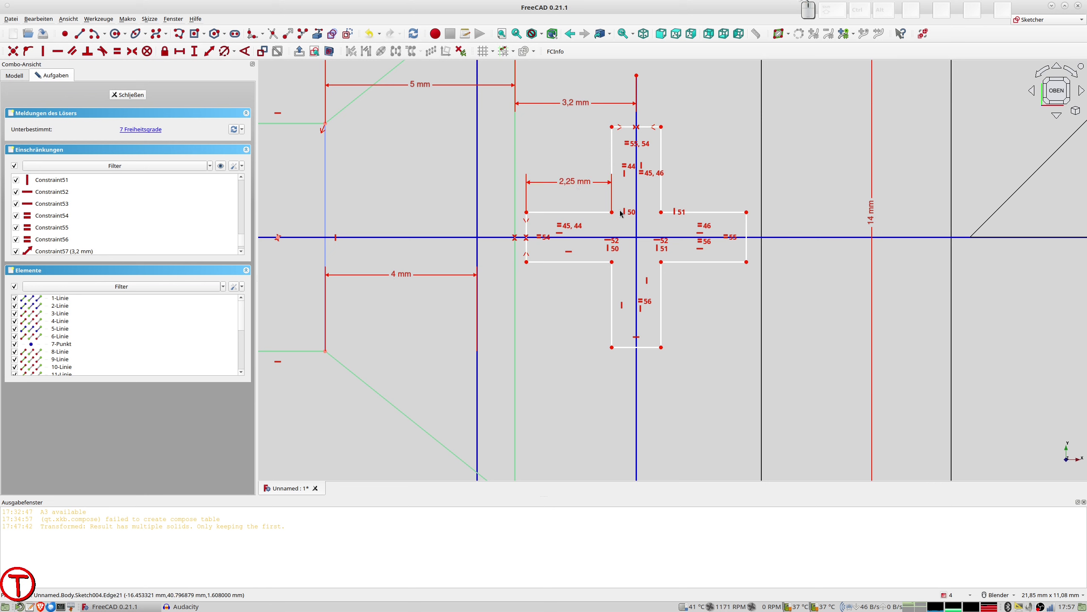
- Dimension the plus sign's top edge width to 1,3 mm
left_click(630, 128)
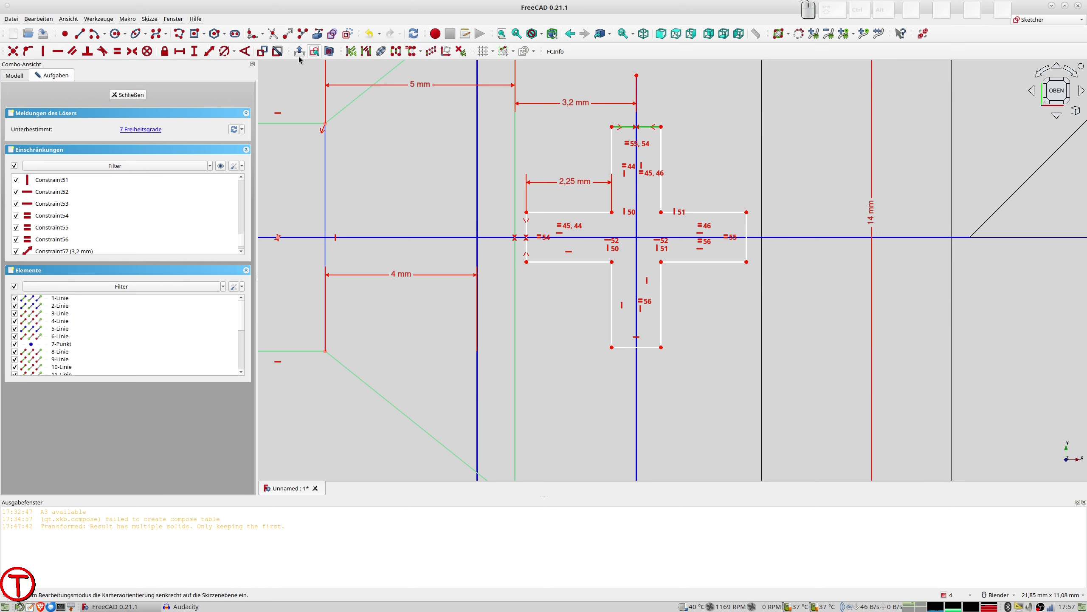
left_click(209, 52)
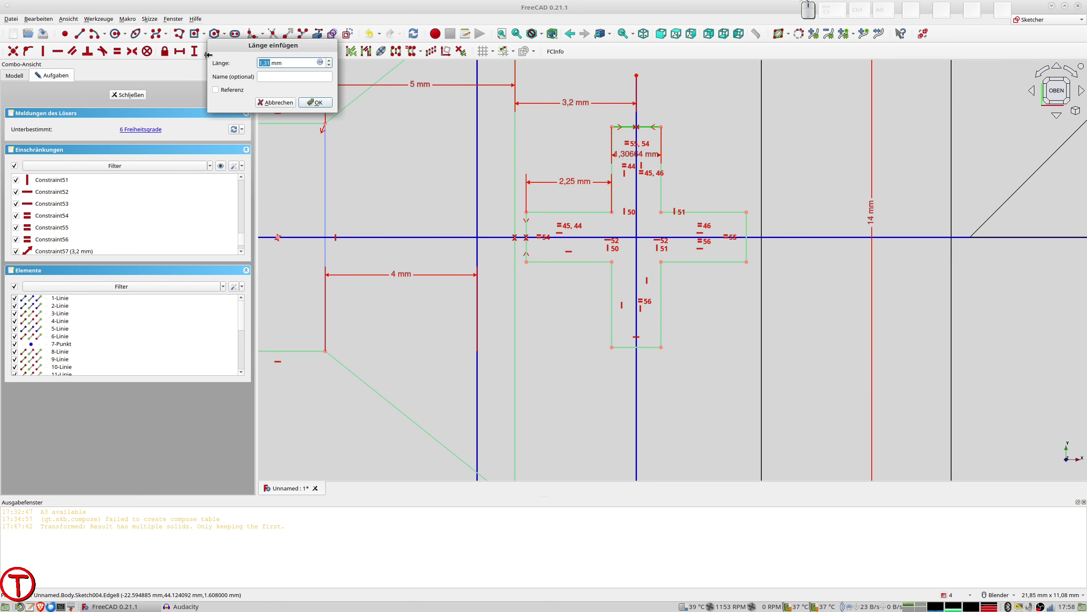
type("3")
key("Return")
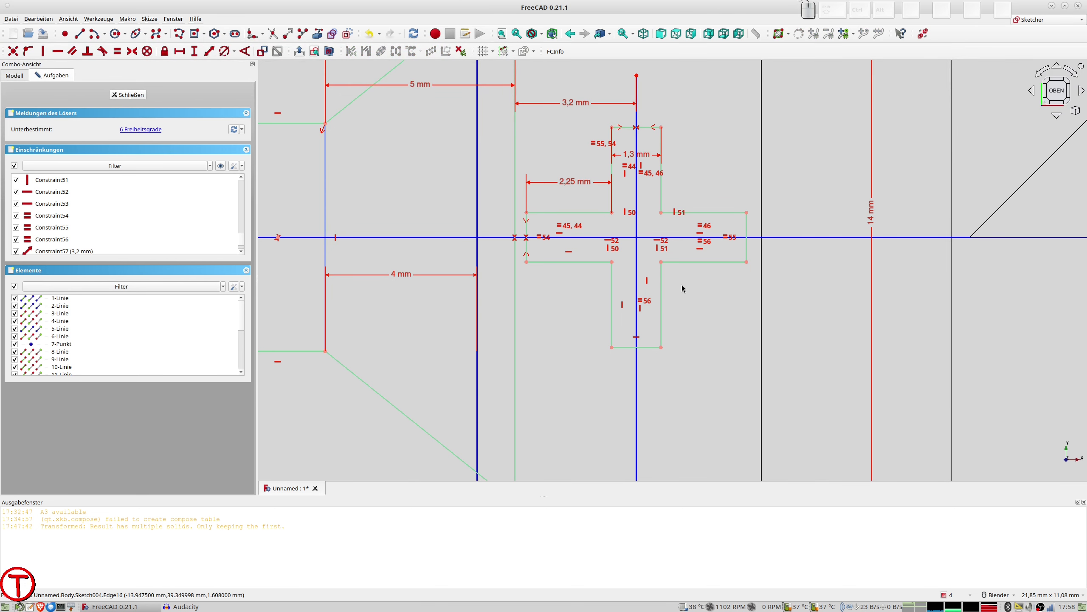
scroll(683, 288, "down", 2)
scroll(655, 308, "down", 2)
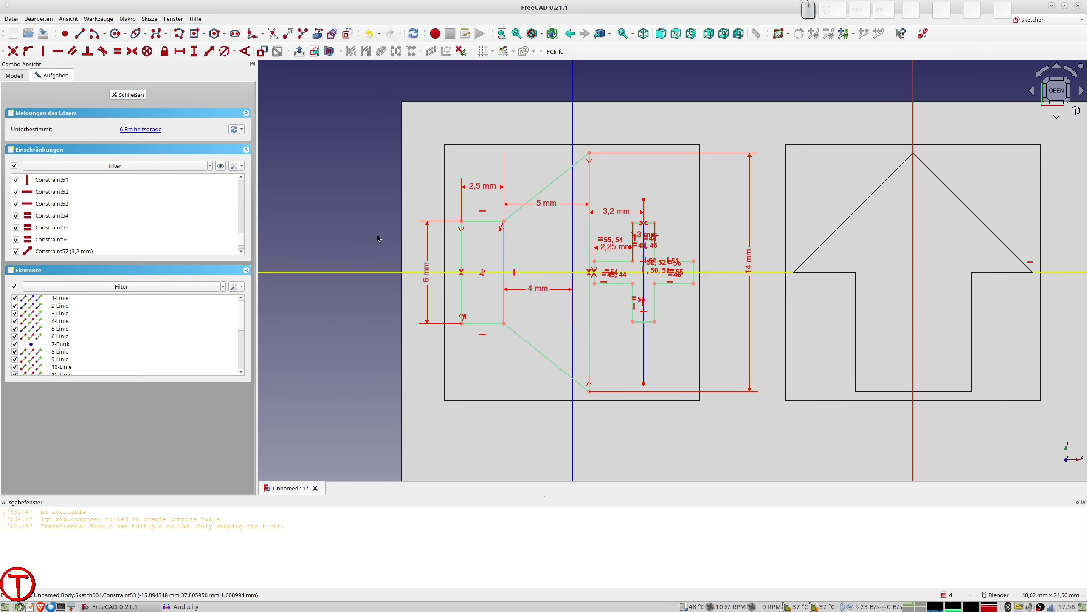
- Leave the Sketcher and pad Sketch004 by 0,6 mm, creating Pad004
left_click(136, 95)
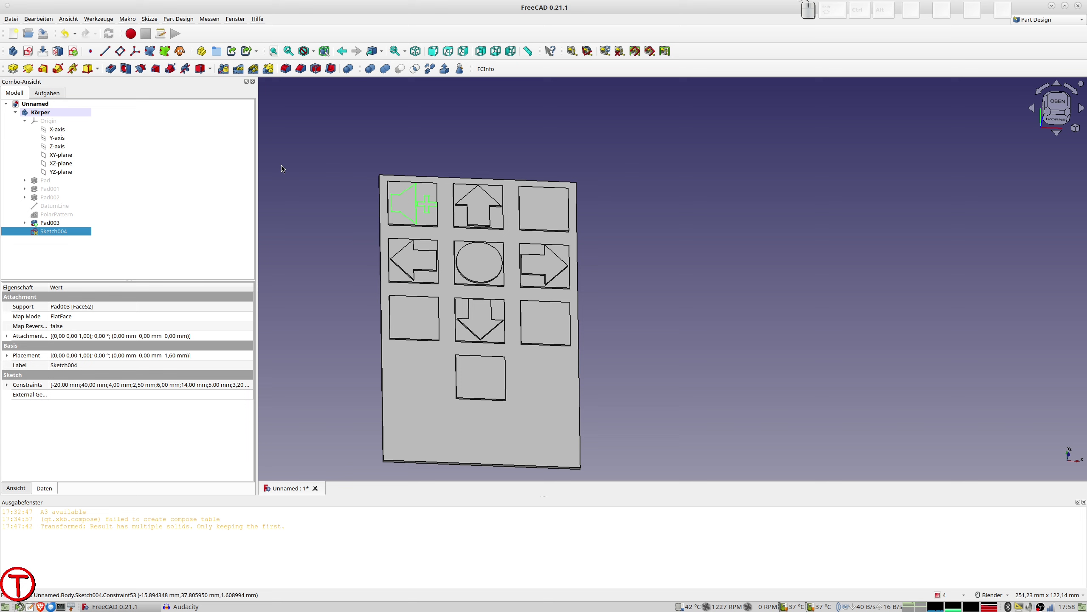
left_click(14, 72)
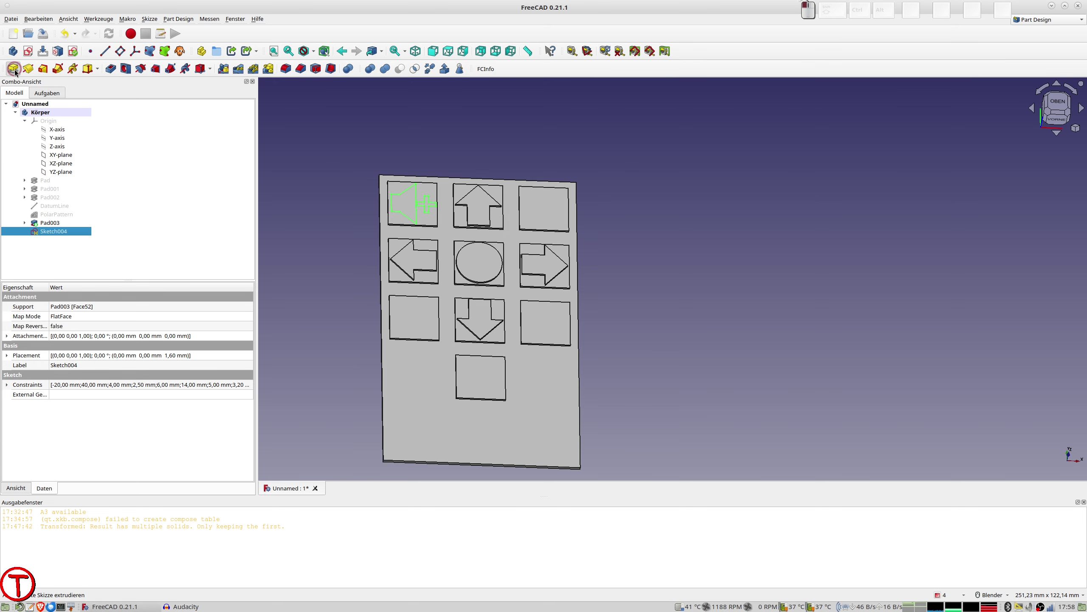
type("0,6")
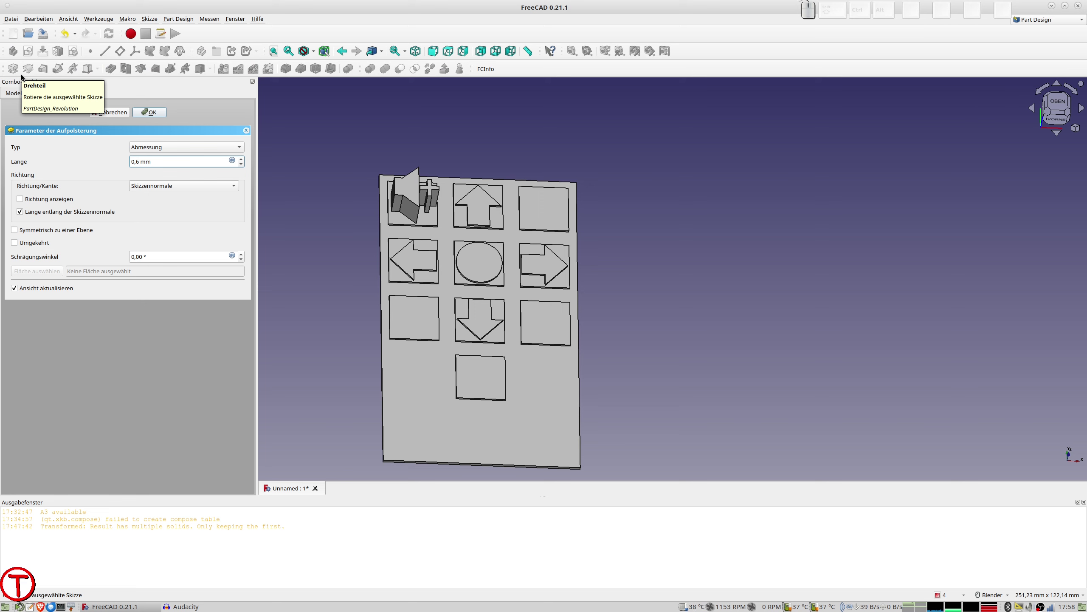
key("Return")
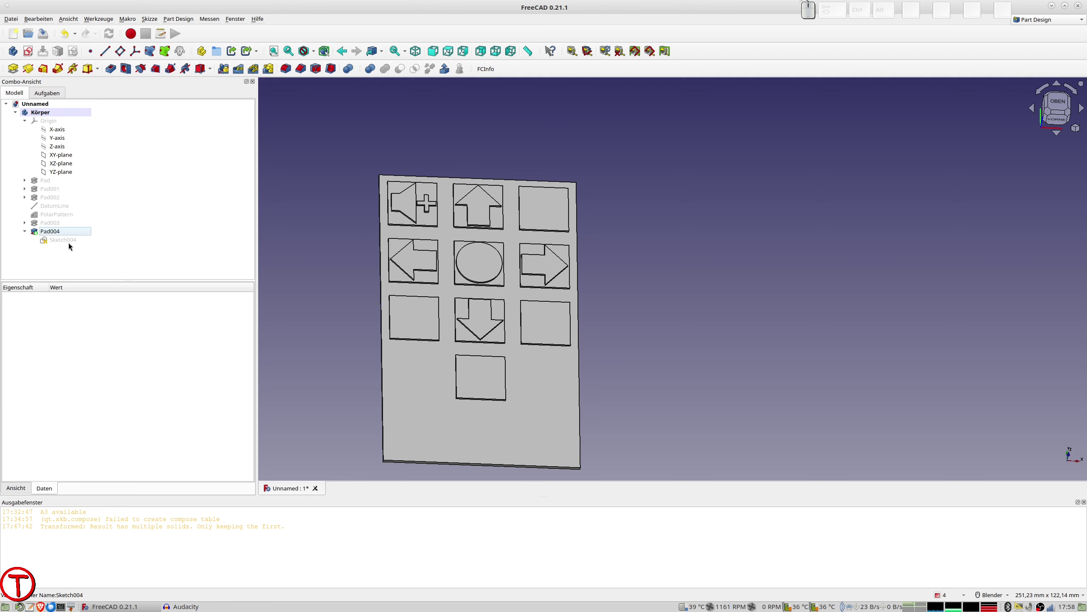
- Copy Sketch004 without dependencies, paste it as Sketch005, and move it into Körper
left_click(68, 242)
key("ctrl")
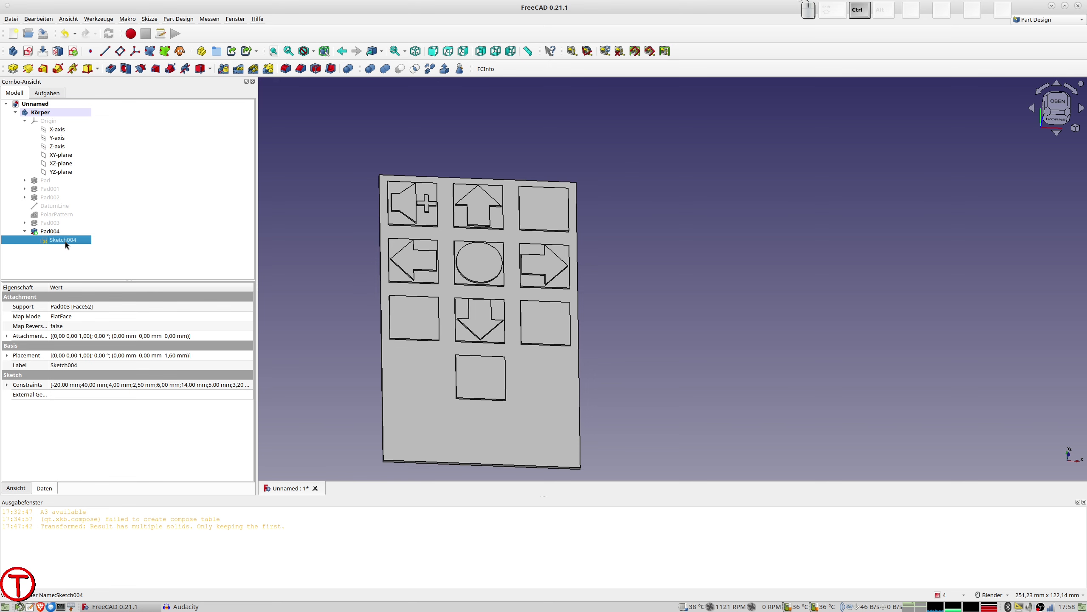
key("ctrl+c")
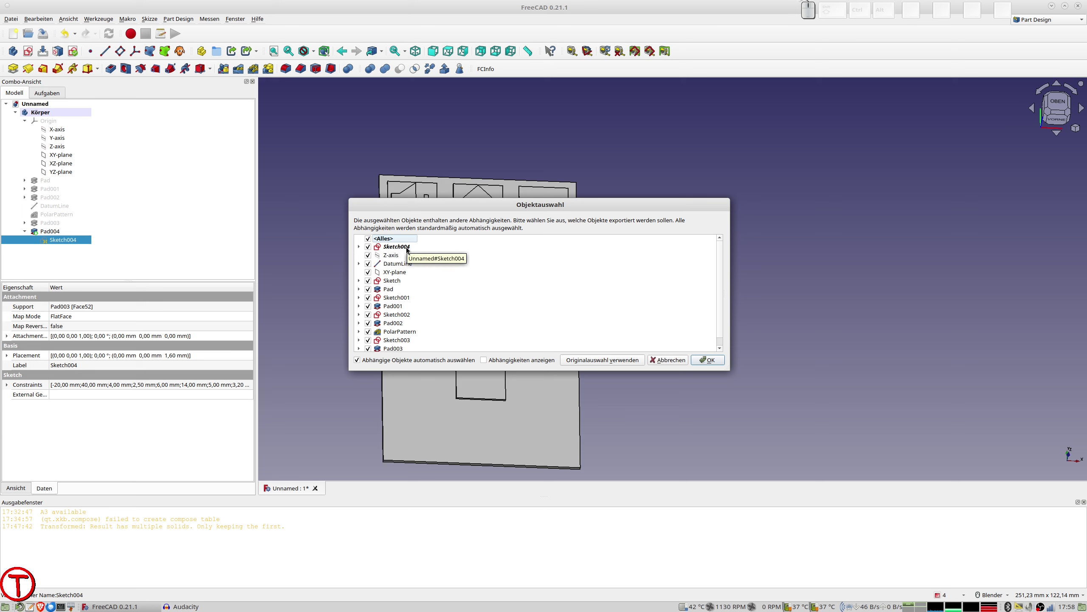
left_click(359, 248)
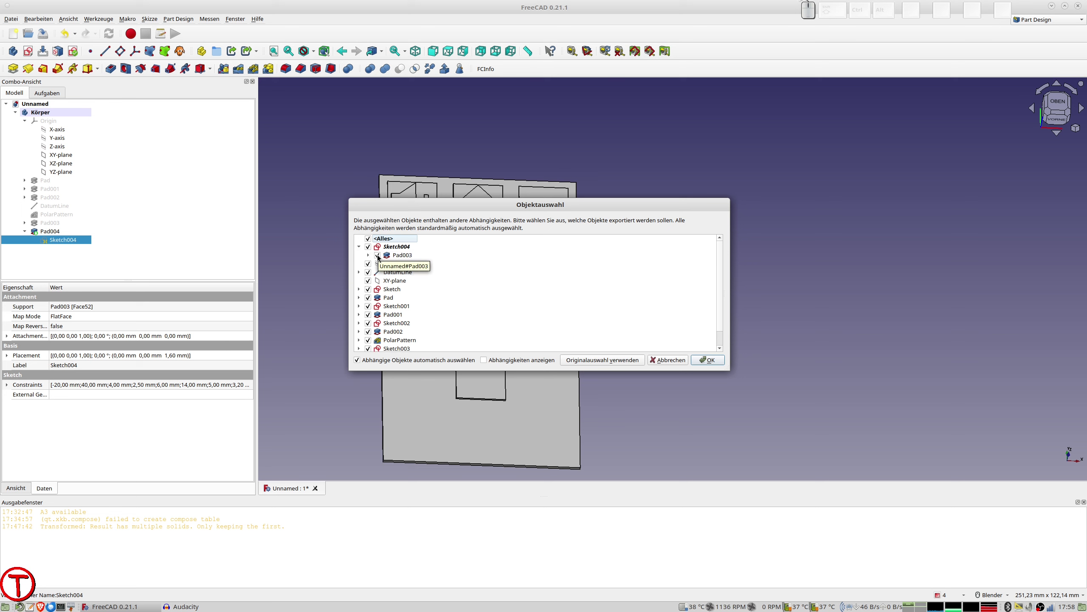
left_click(378, 255)
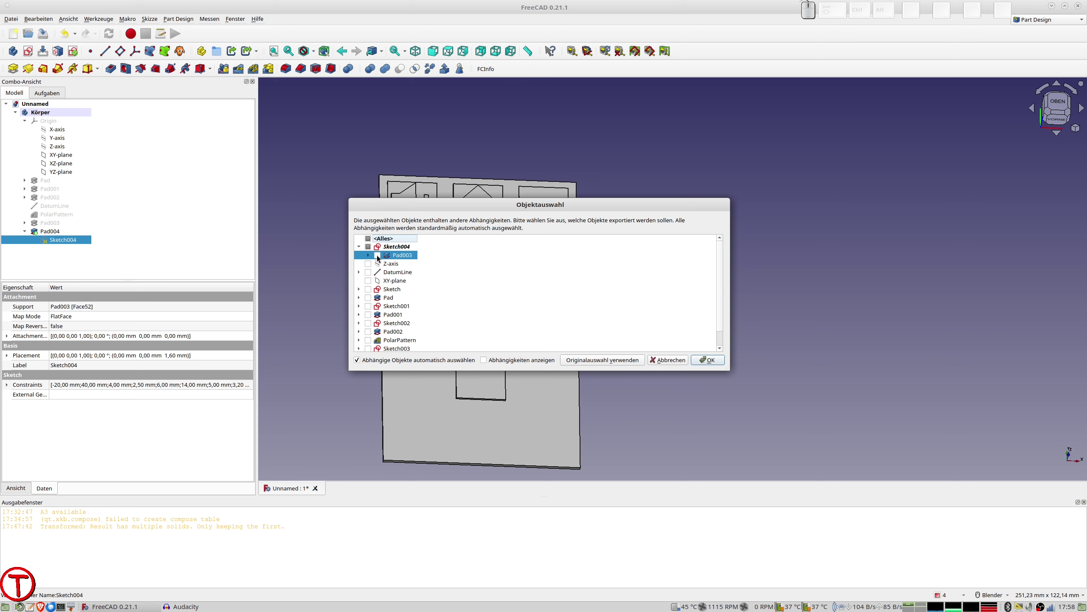
left_click(702, 360)
key("ctrl+v")
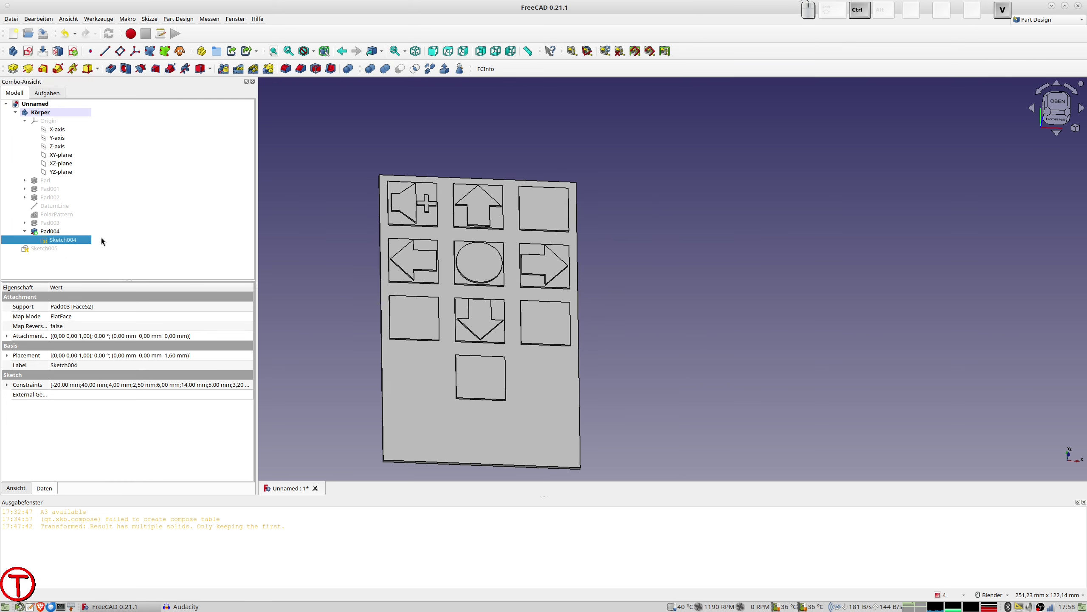
left_click(38, 248)
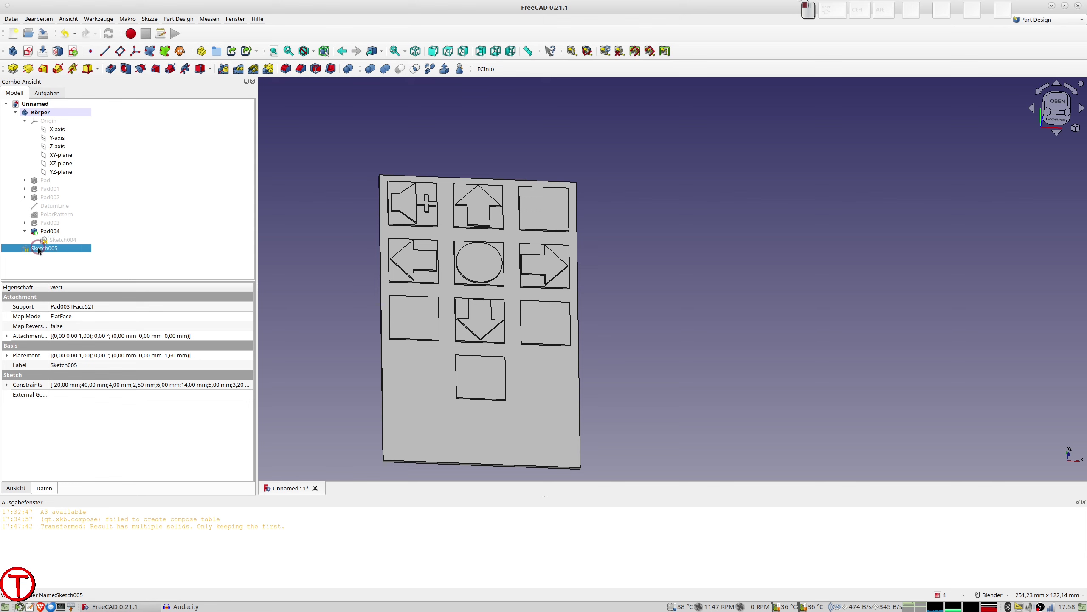
left_click_drag(38, 248, 50, 114)
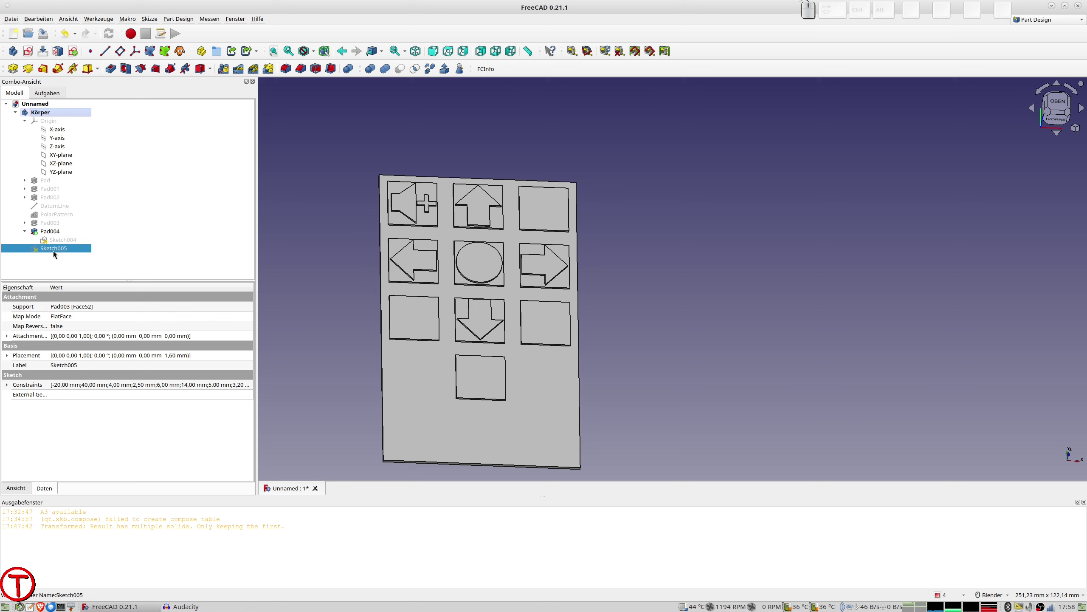
- Map Sketch005 onto the top-right tile's top face with a flat-face attachment
left_click(543, 206)
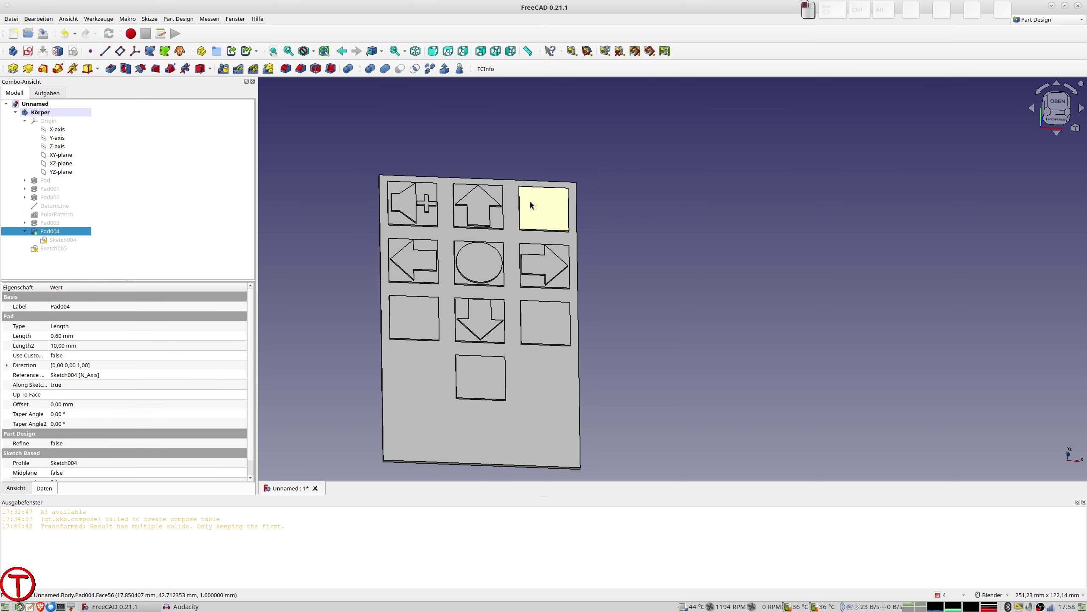
left_click(57, 51)
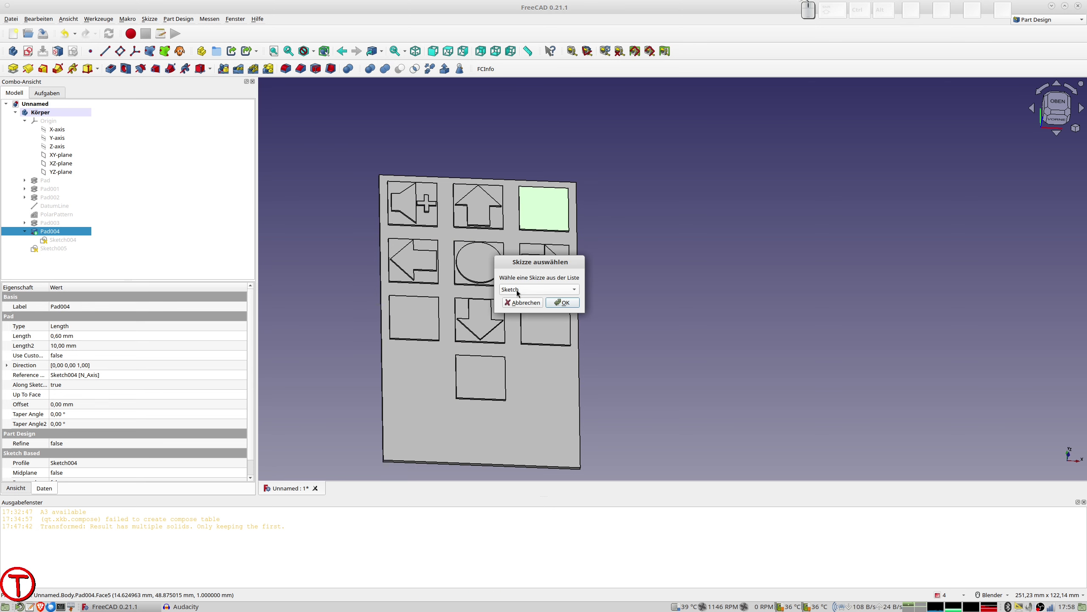
left_click(516, 290)
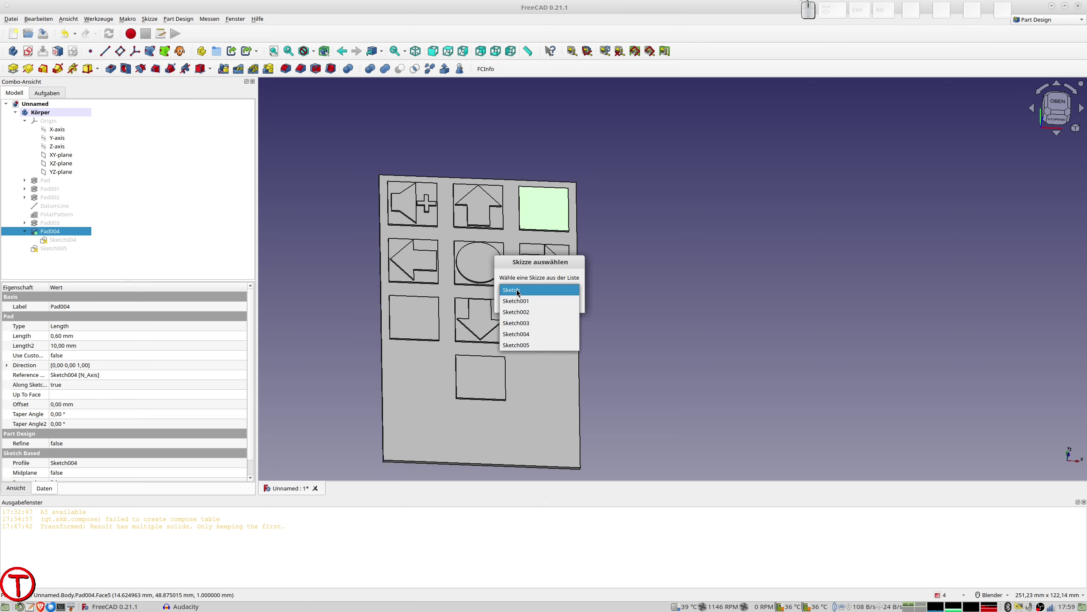
left_click(523, 345)
left_click(569, 304)
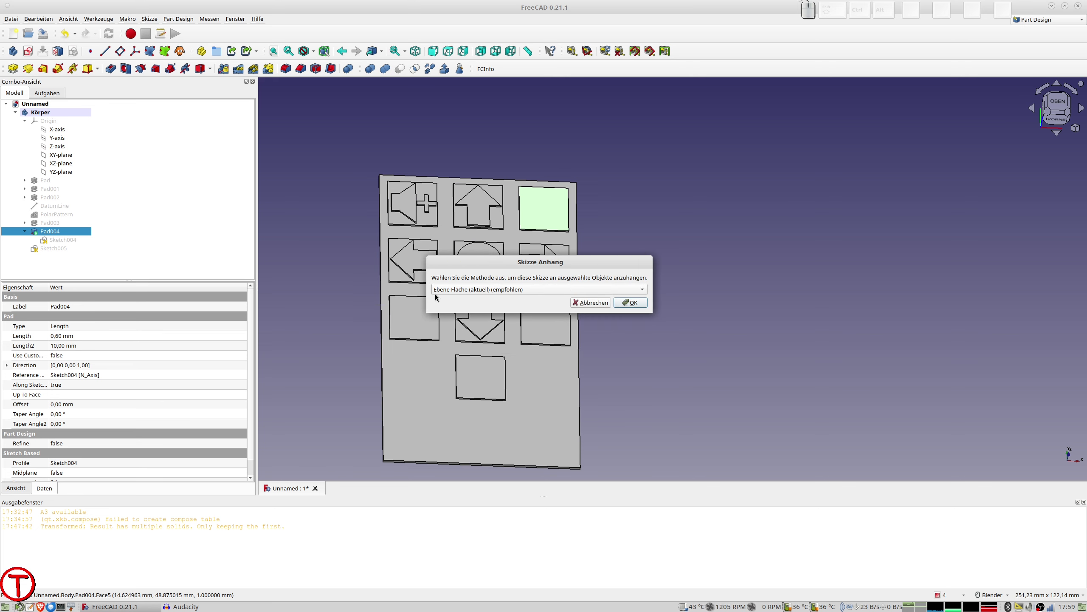
left_click(628, 304)
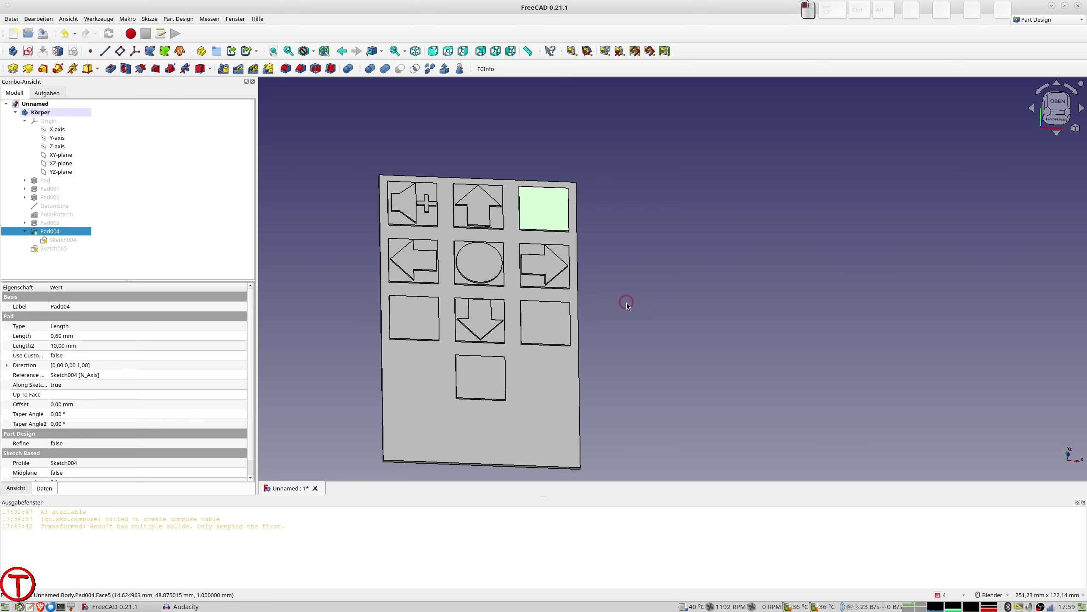
- Open Sketch005, delete its -20 mm dimension and drag the symbol onto the top-right tile
double_click(58, 249)
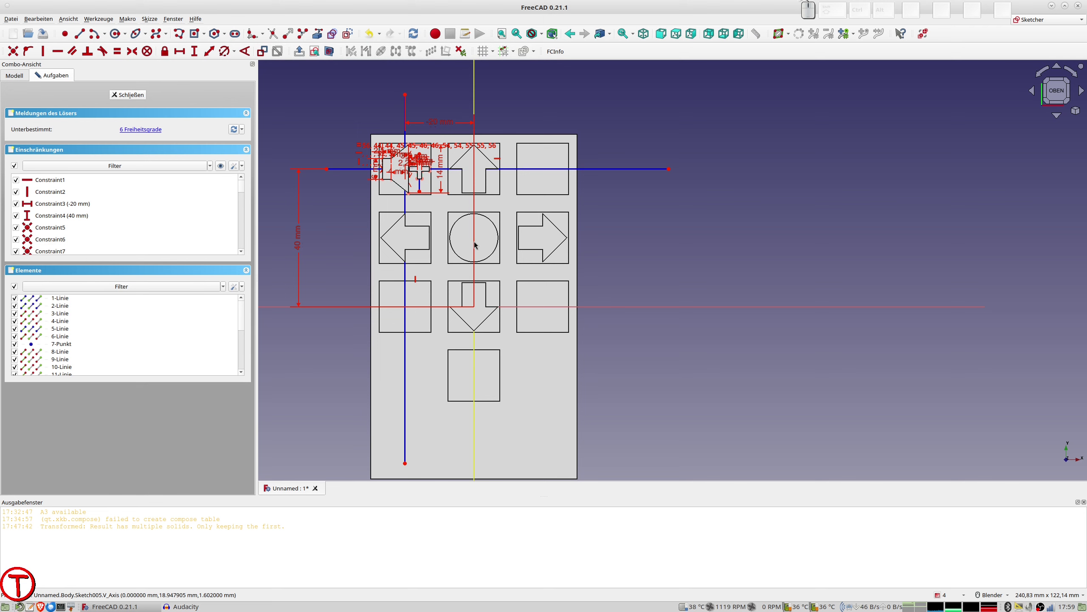
left_click(437, 123)
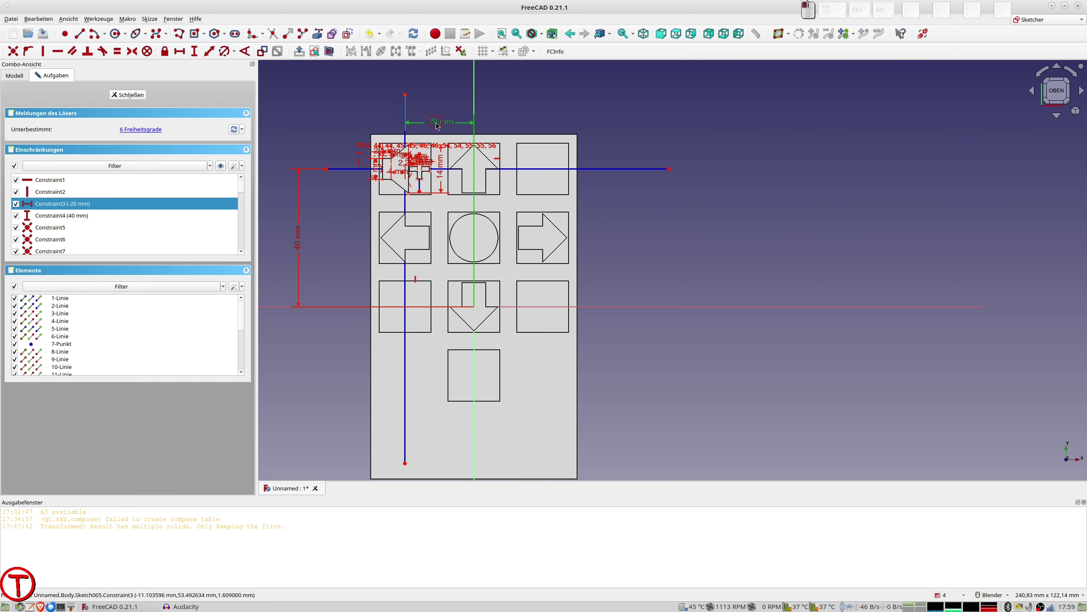
key("Delete")
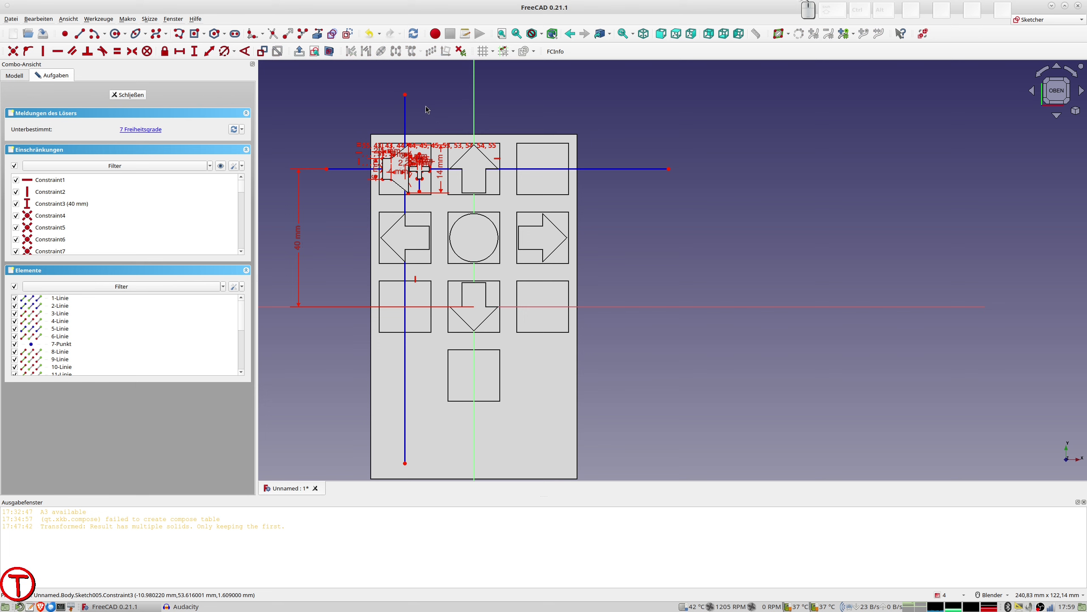
mouse_move(406, 112)
left_mouse_down()
mouse_move(516, 117)
mouse_move(547, 105)
left_mouse_up()
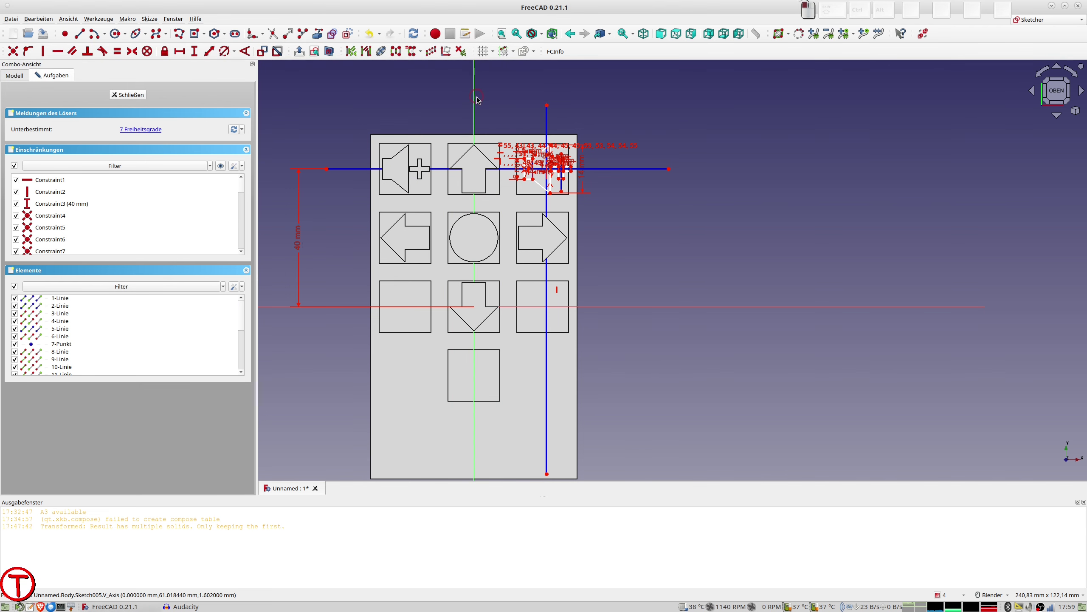
- Constrain the vertical line's top endpoint 20 mm horizontally from the vertical axis
left_click(212, 53)
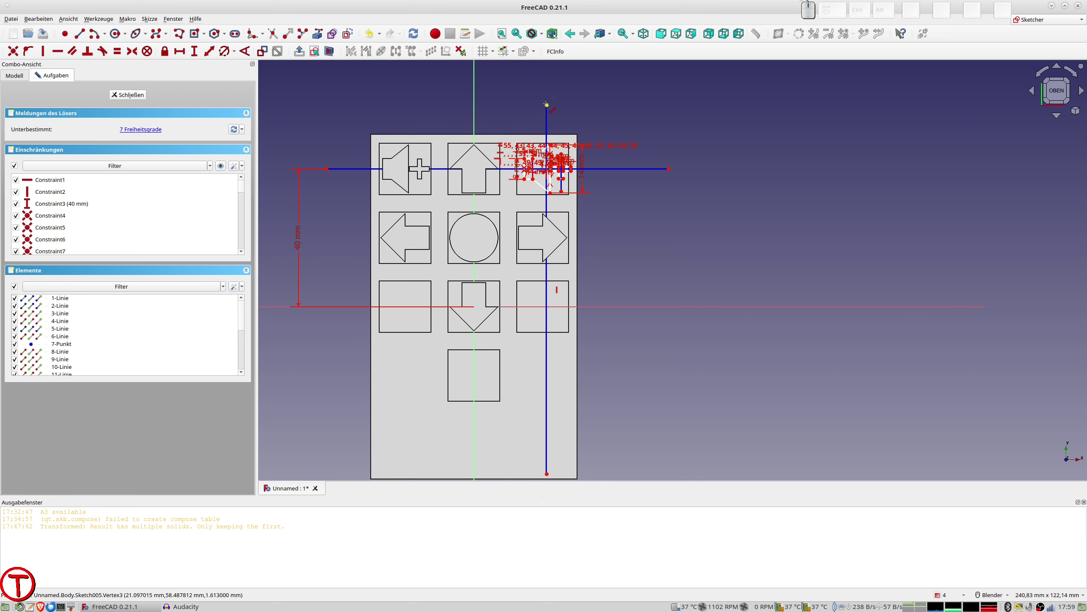
left_click(547, 104)
left_click(474, 105)
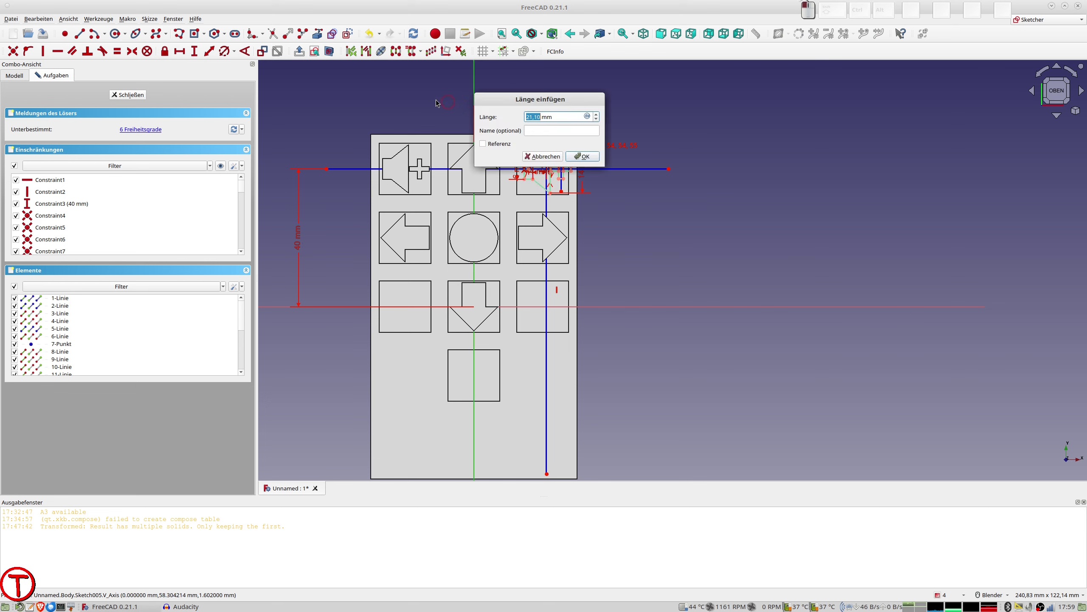
type("20")
key("Return")
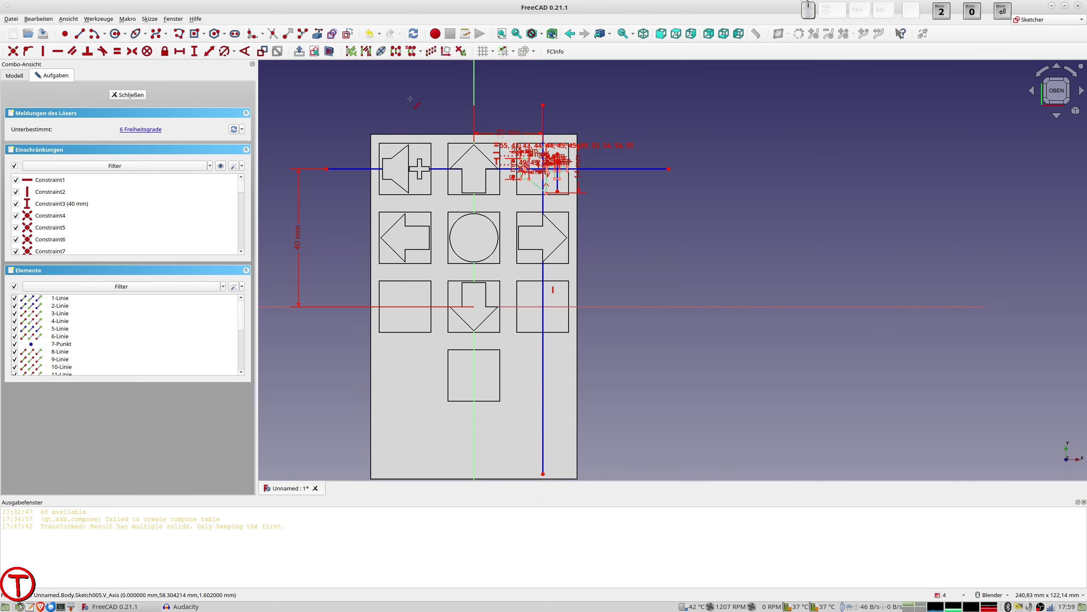
scroll(633, 197, "up", 4)
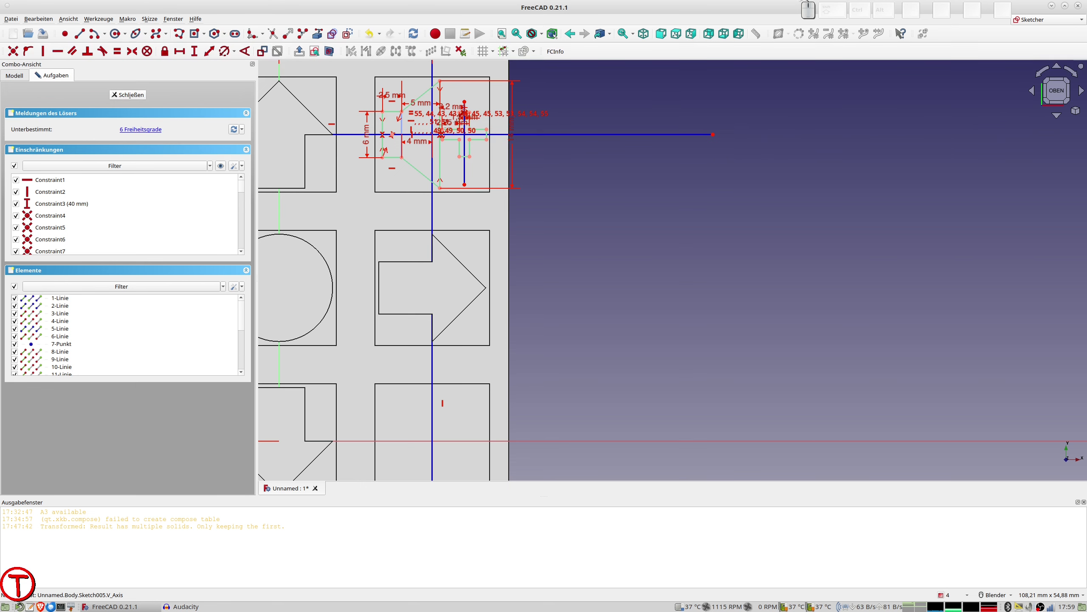
- Convert the plus sign's upper arm edges into construction lines
scroll(428, 101, "up", 2)
scroll(428, 102, "up", 4)
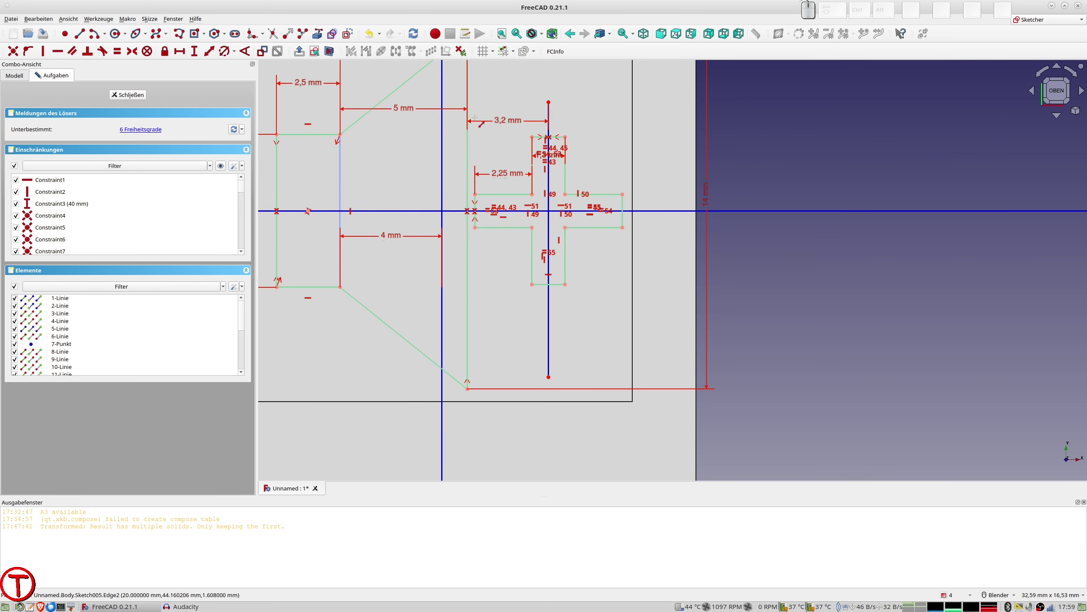
left_click(567, 180)
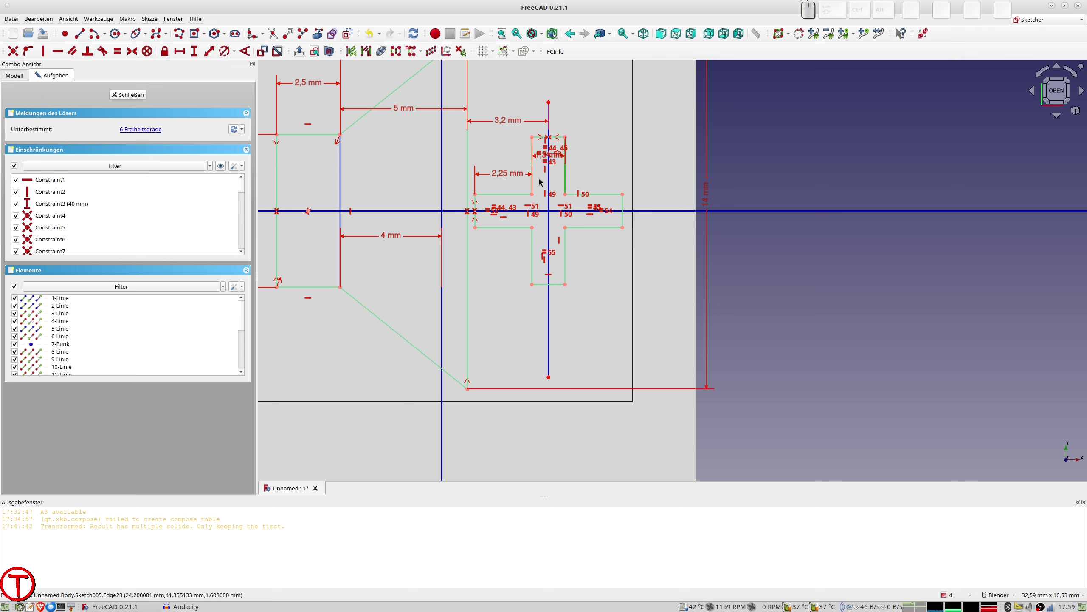
left_click(541, 141)
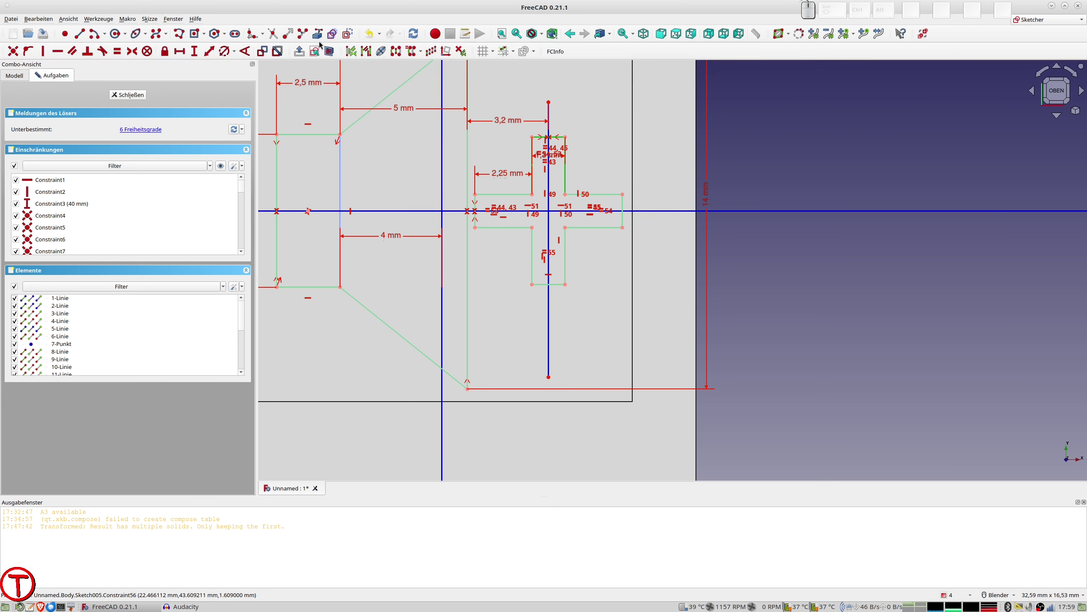
left_click(347, 37)
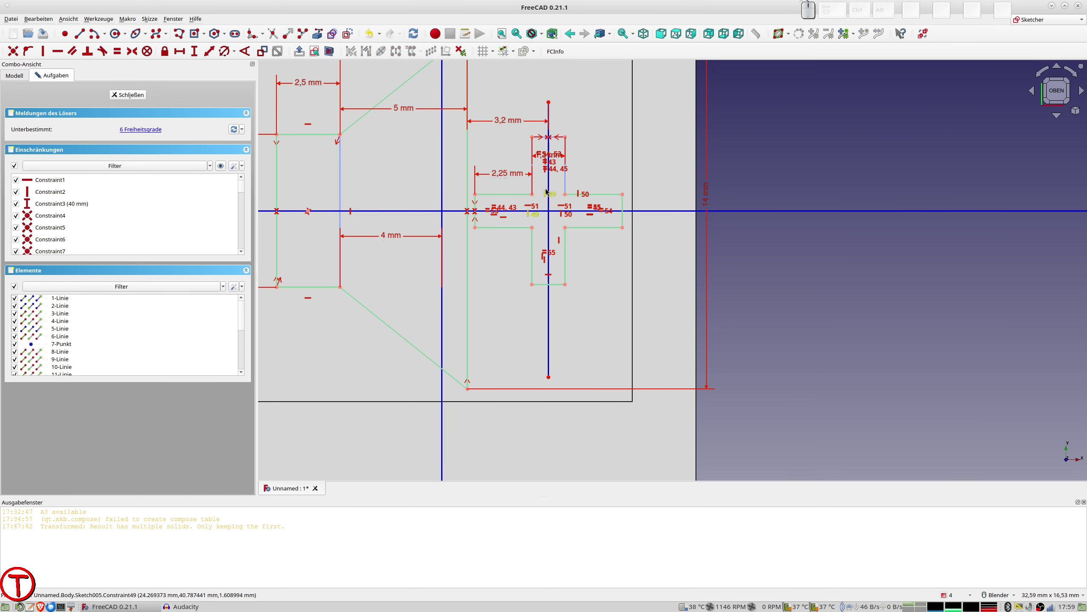
- Move the 2,25 mm and 1,3 mm labels aside and make the lower arm edges construction lines
scroll(544, 190, "up", 2)
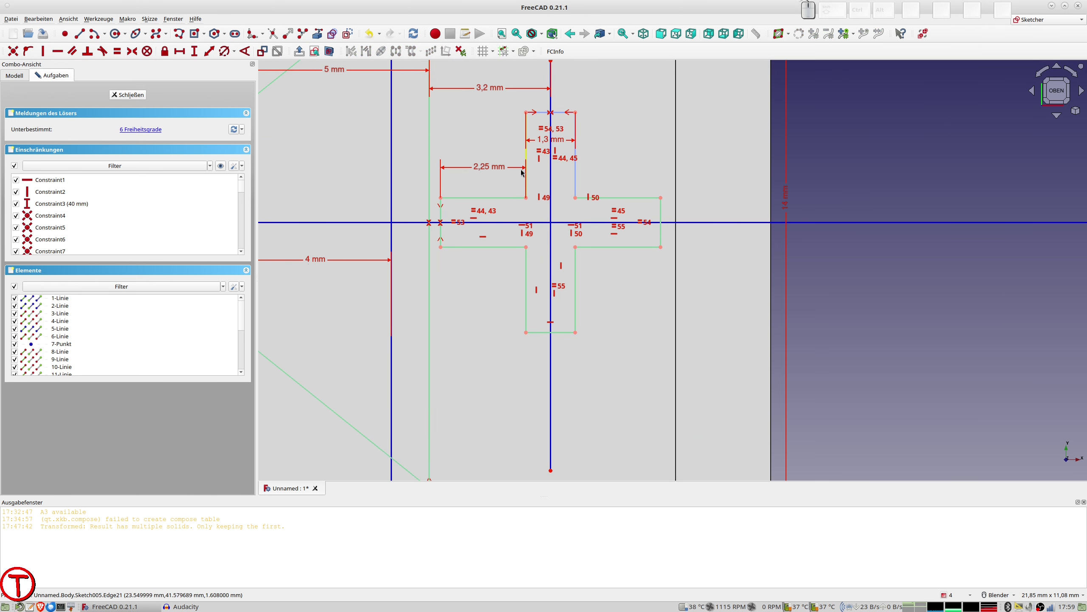
left_click_drag(494, 166, 493, 182)
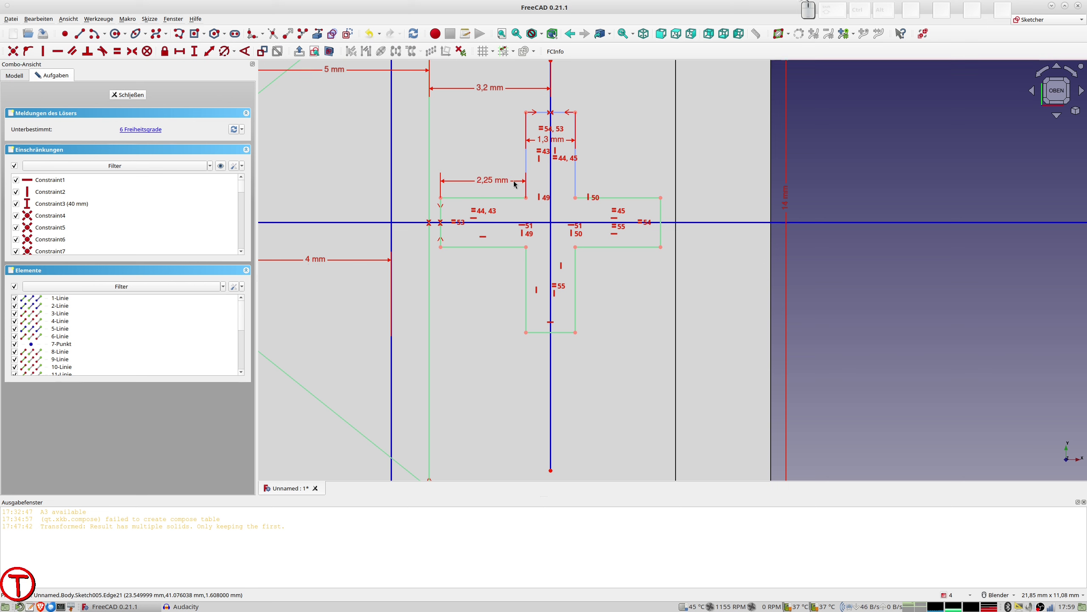
left_click_drag(551, 141, 551, 102)
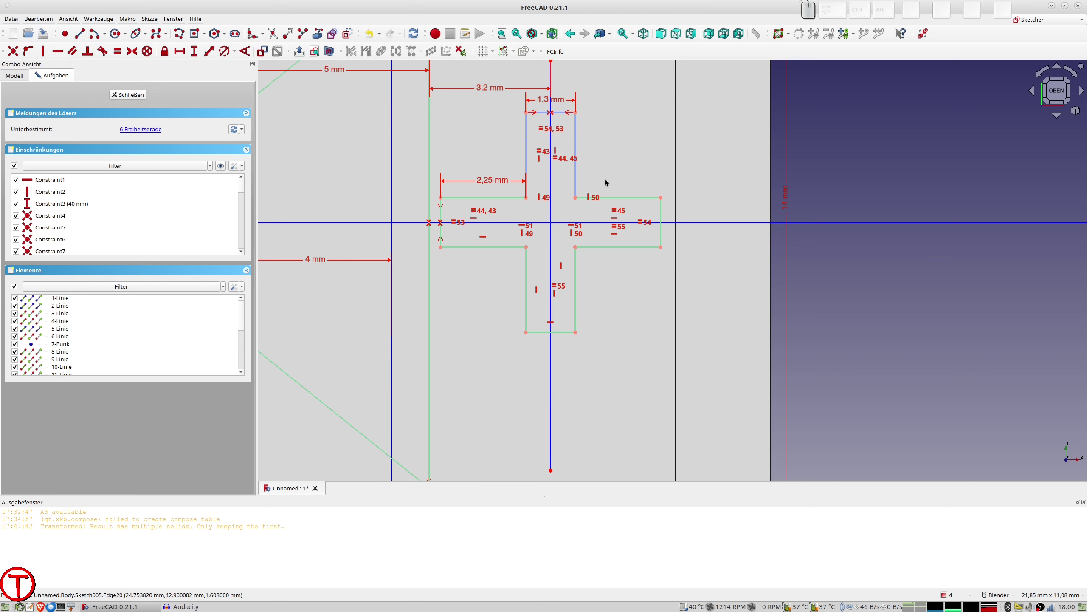
left_click(527, 265)
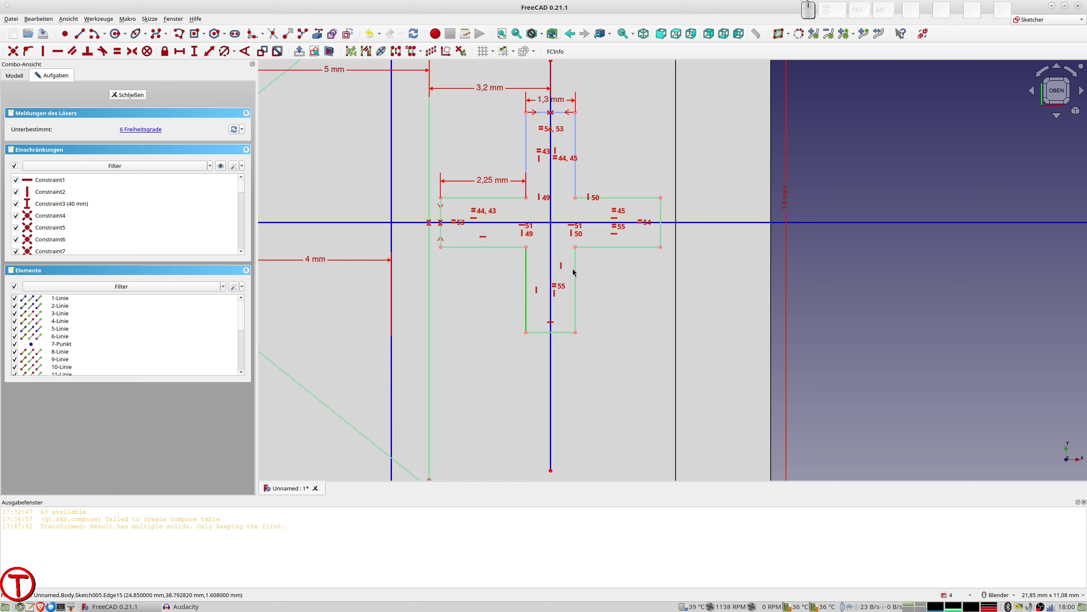
left_click(576, 293)
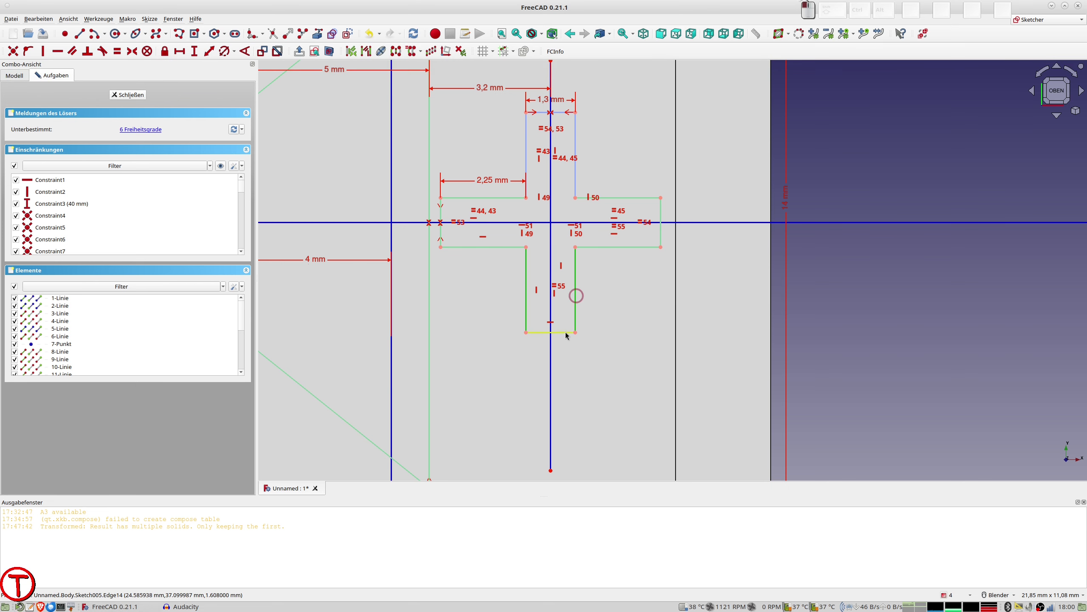
left_click(348, 34)
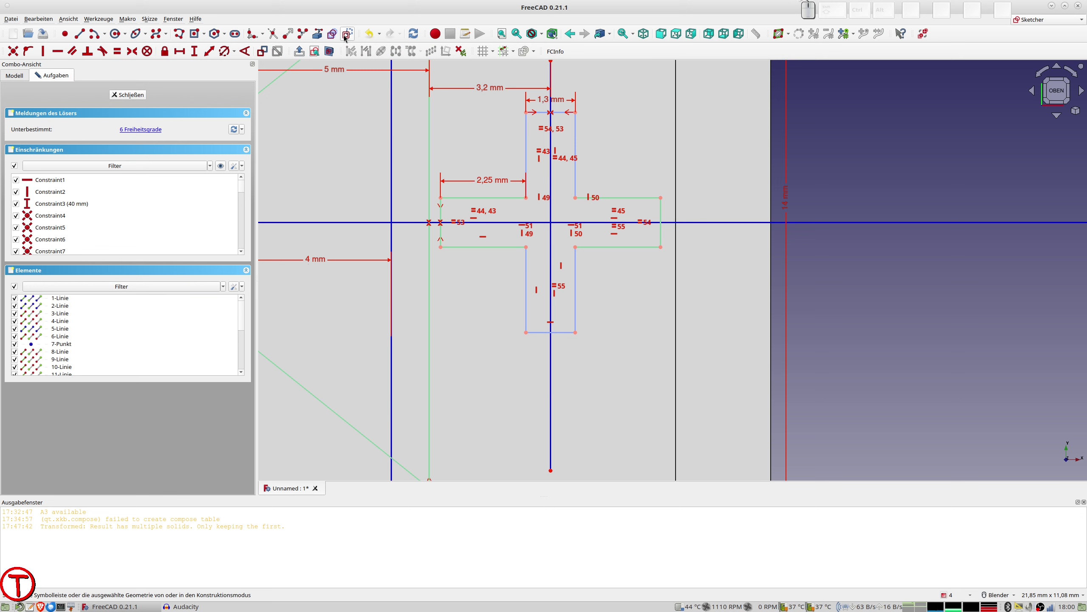
- Draw a line along the bar's top edge and delete the resulting redundant constraint
left_click(79, 33)
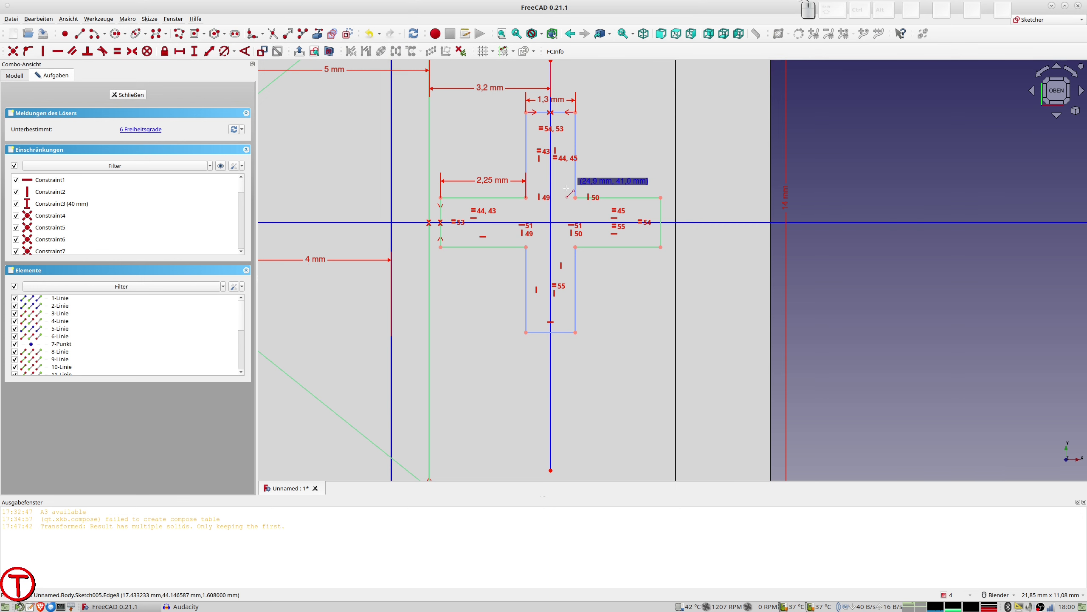
left_click(527, 197)
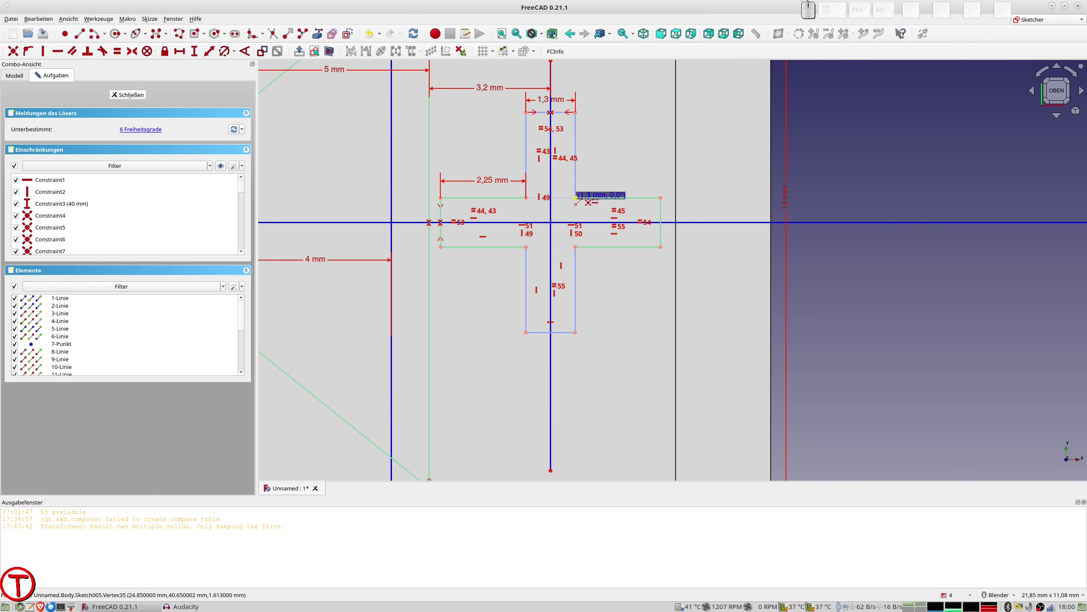
left_click(576, 198)
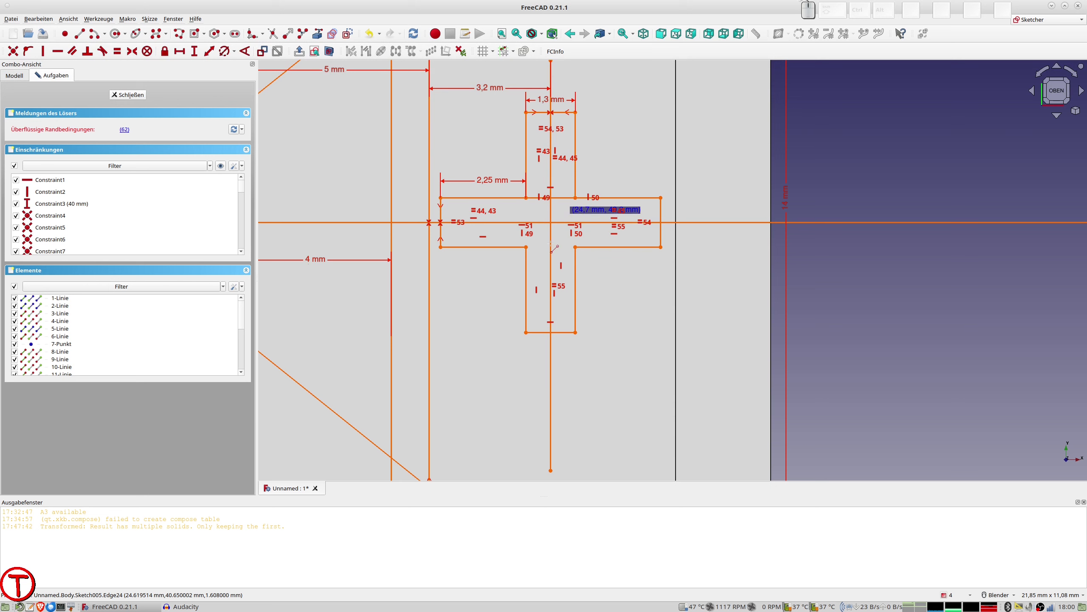
right_click(562, 174)
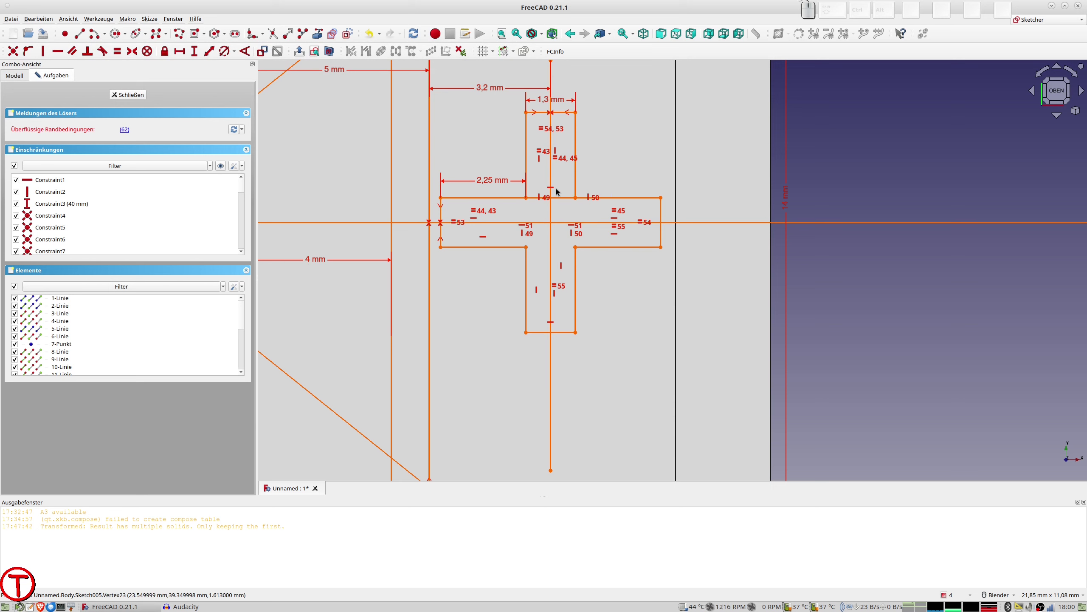
left_click(565, 180)
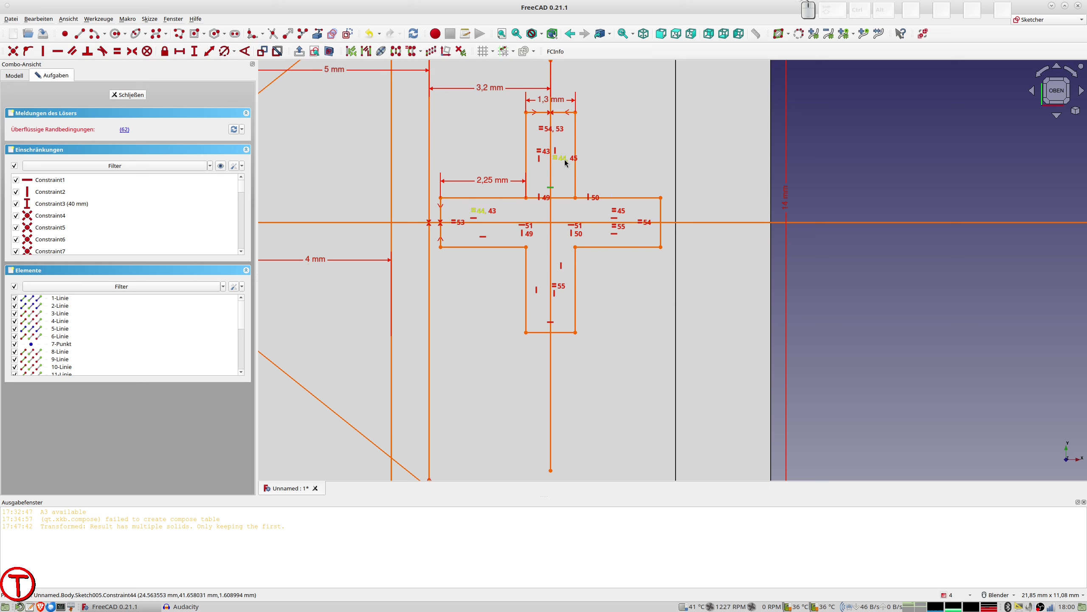
key("Delete")
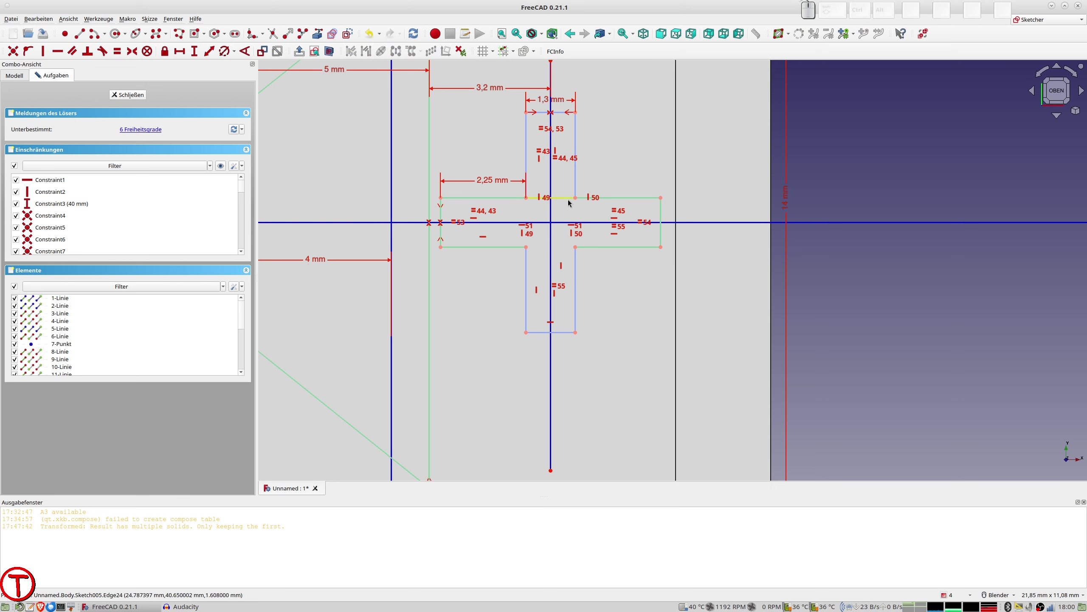
- Draw a line along the bar's bottom edge and remove its redundant constraint
left_click(79, 34)
left_click(526, 247)
left_click(576, 246)
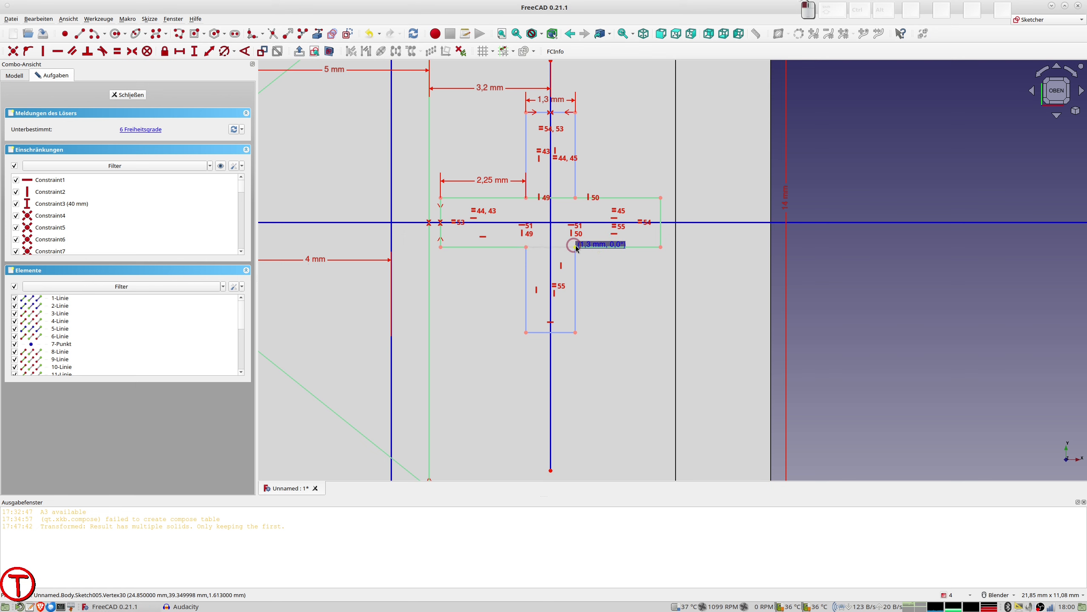
right_click(553, 241)
left_click(553, 239)
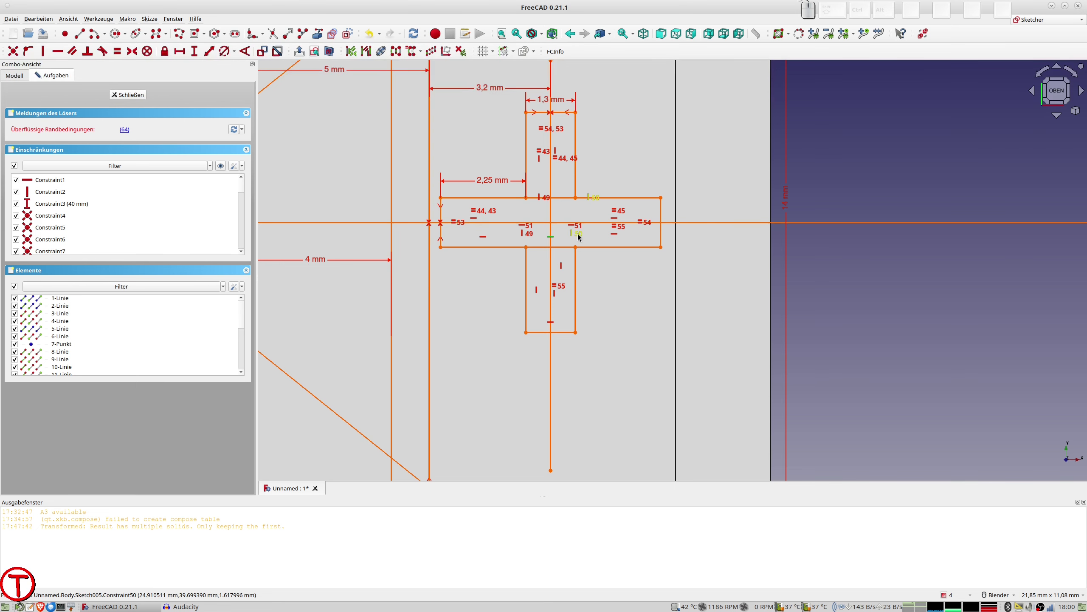
key("Delete")
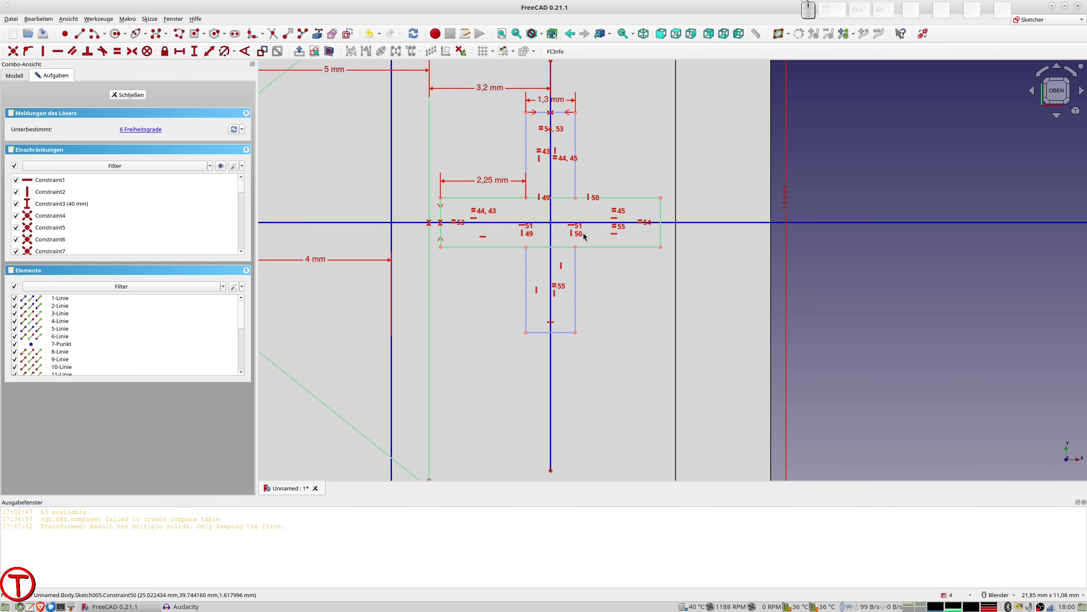
scroll(564, 240, "down", 3)
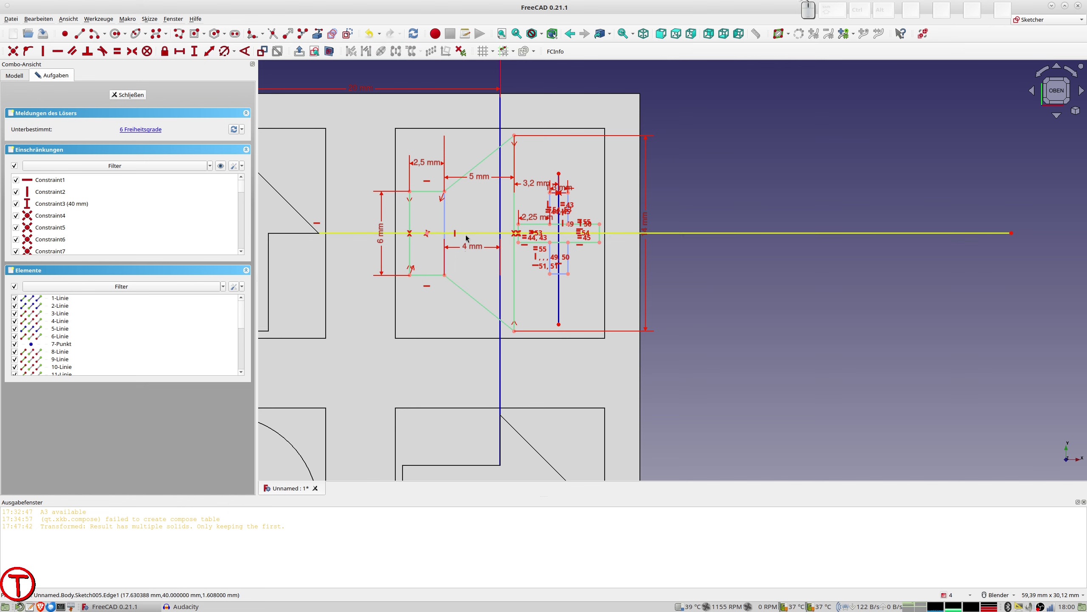
- Close Sketch005 and pad the speaker-minus symbol 0.3 mm
left_click(133, 96)
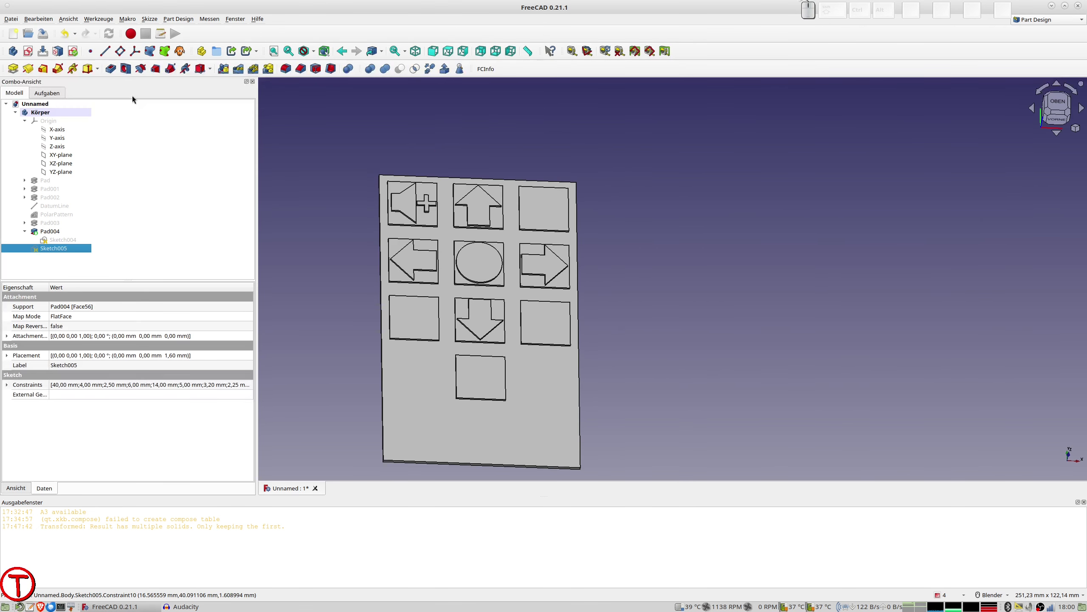
left_click(14, 69)
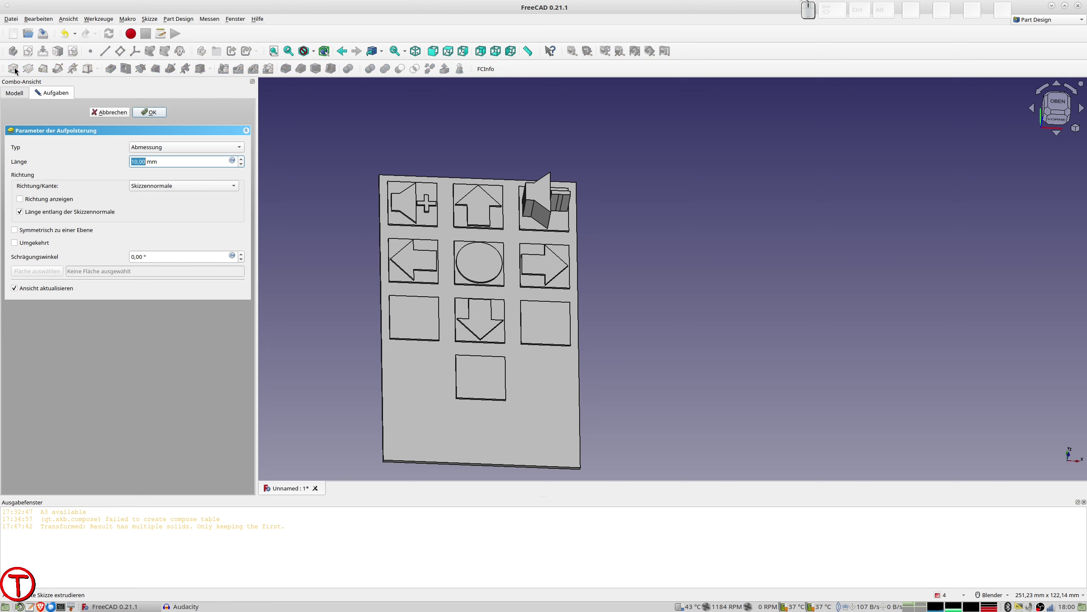
type("0.3")
key("Return")
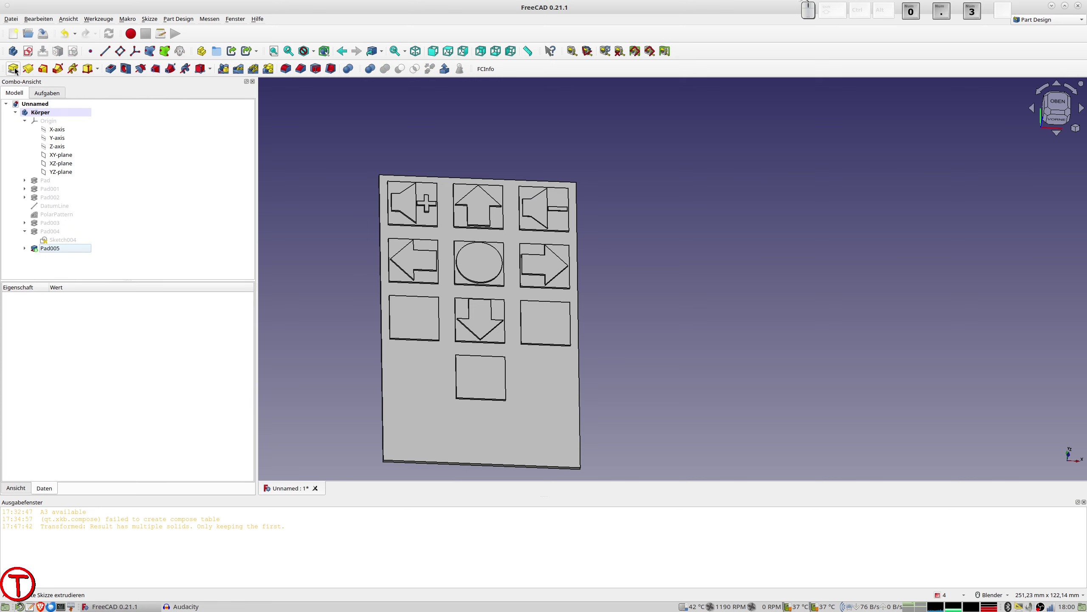
- Orbit the plate square-on and start a new sketch on the third-row left tile
middle_click_drag(424, 201, 506, 214)
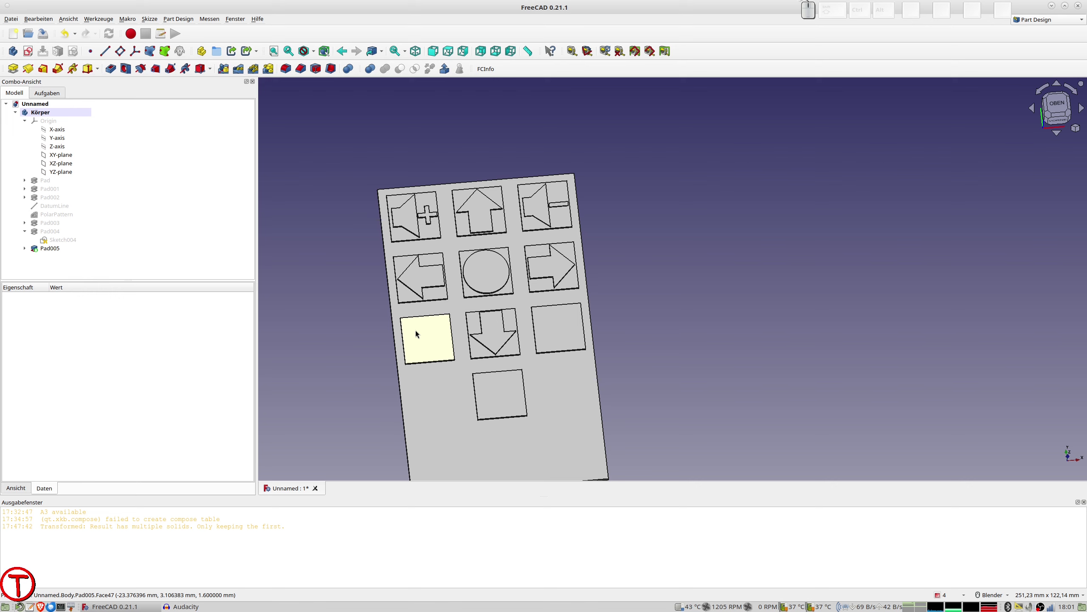
middle_click_drag(429, 343, 427, 339)
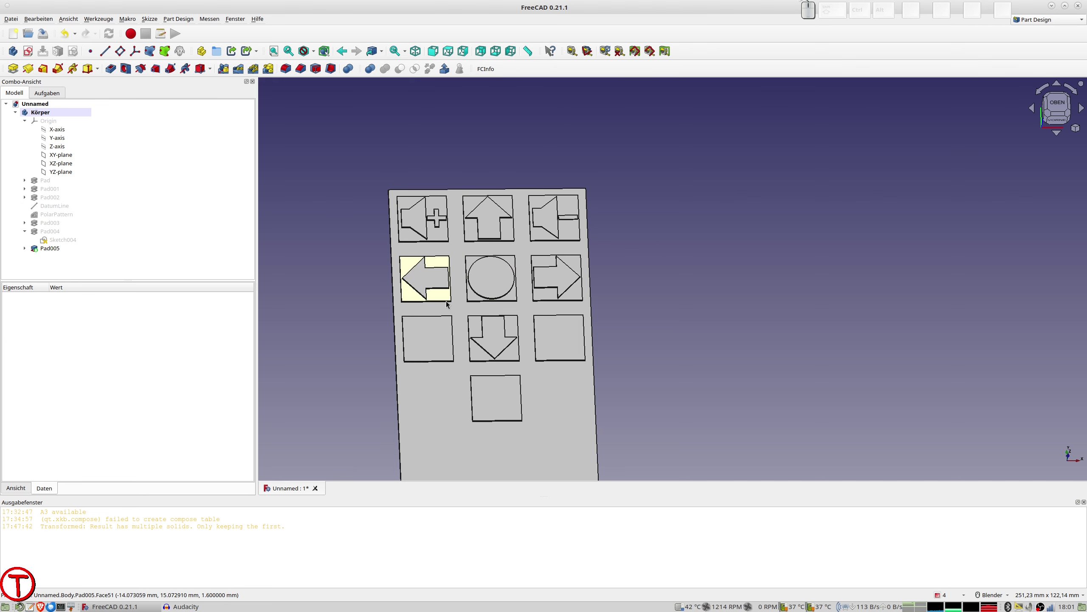
left_click(427, 341)
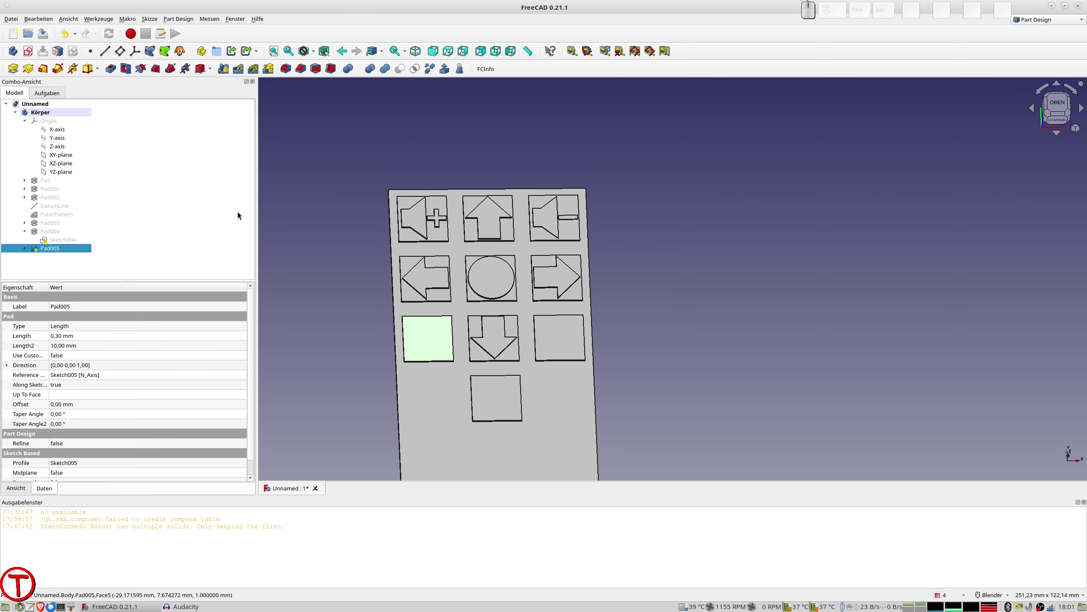
left_click(27, 53)
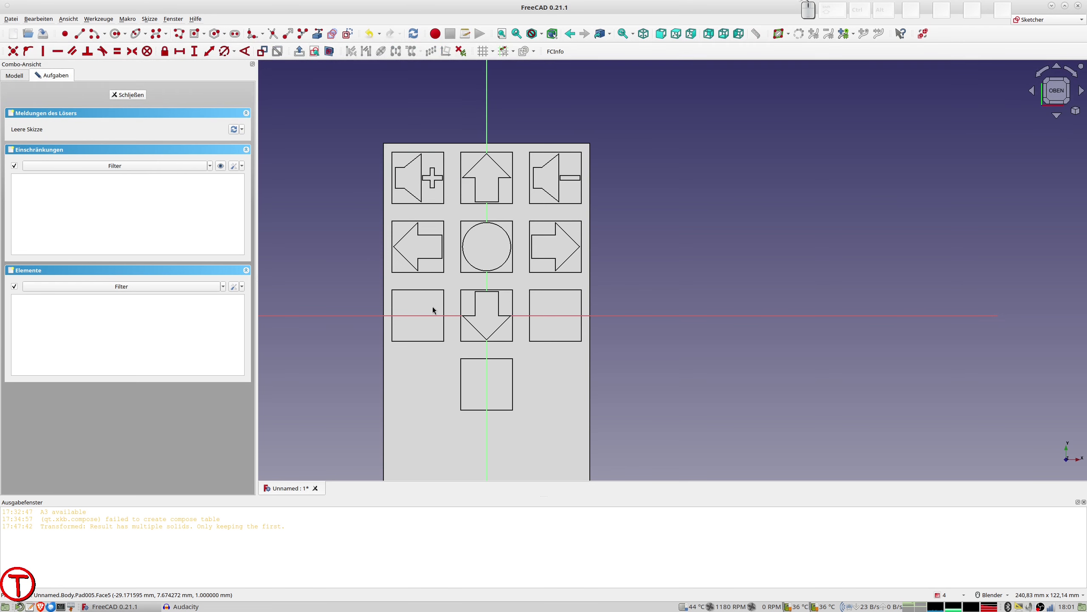
- Draw a vertical line and constrain its top end -20 mm horizontally from the vertical axis
scroll(433, 308, "up", 2)
scroll(431, 309, "up", 2)
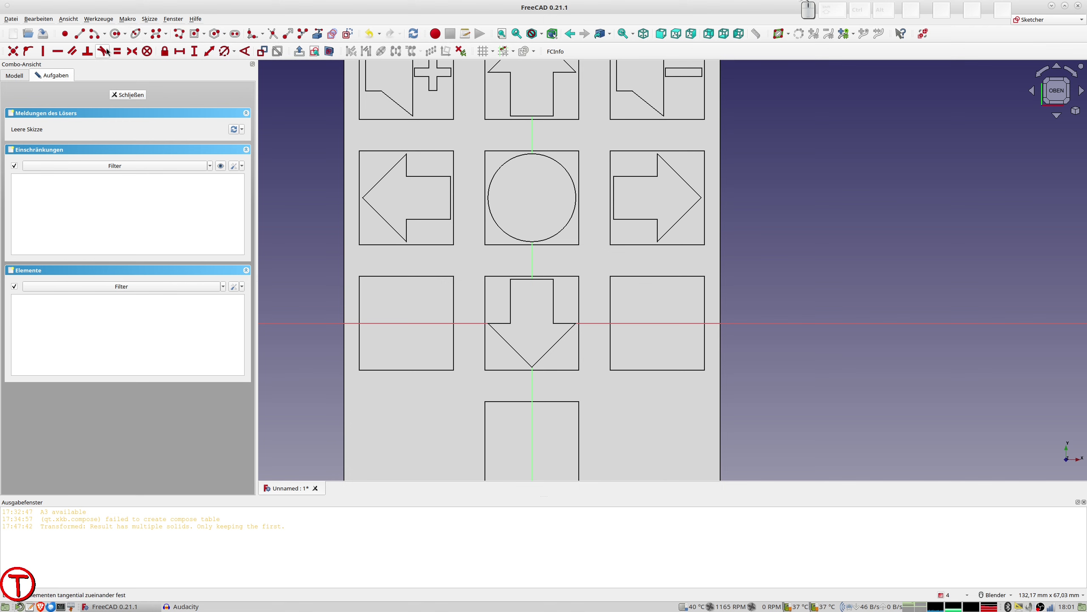
left_click(288, 32)
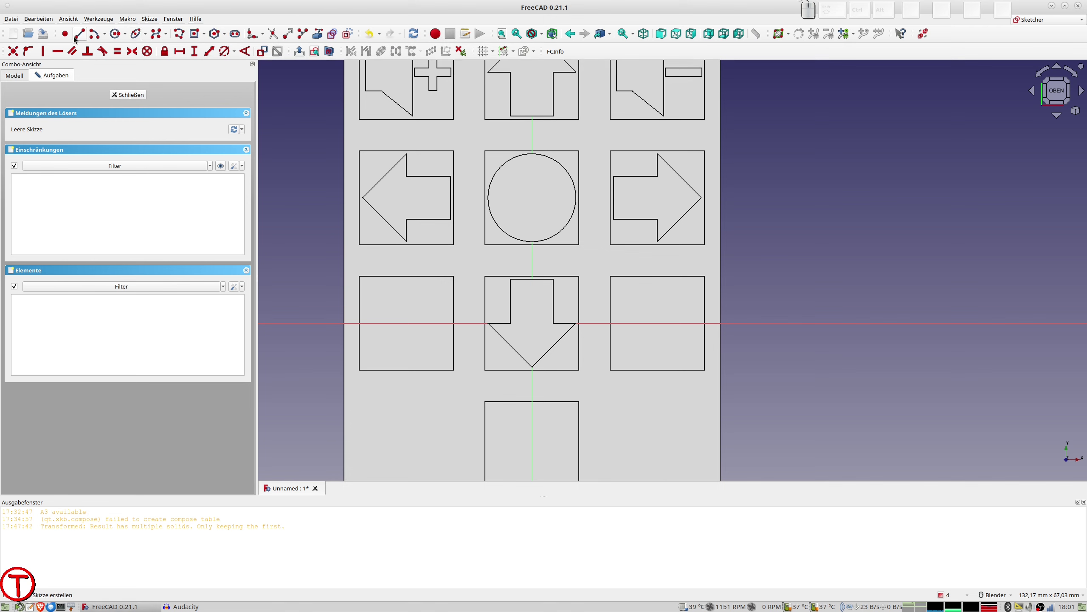
left_click(406, 256)
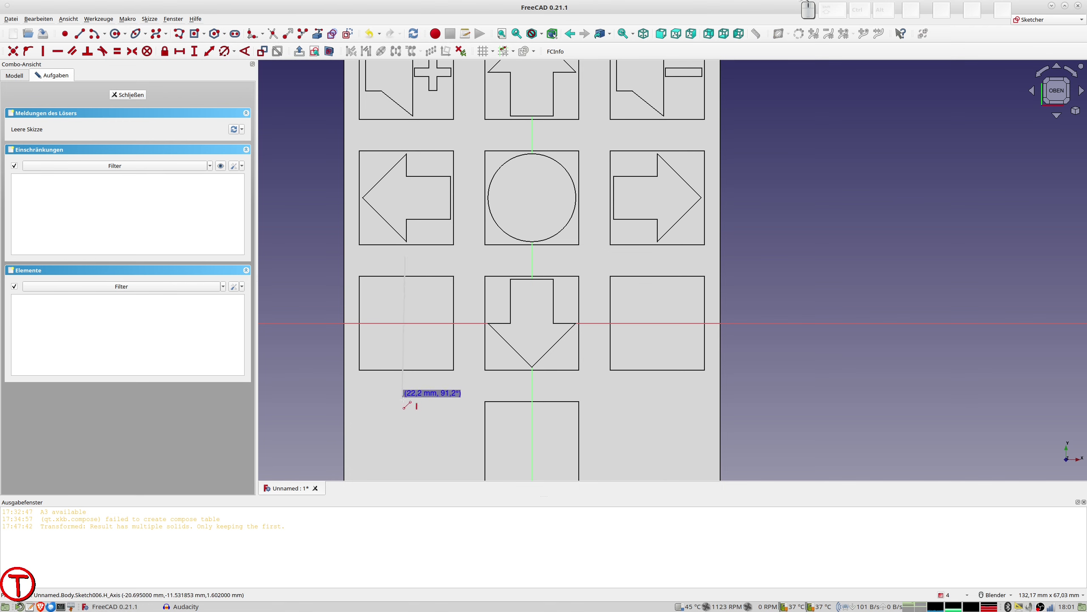
left_click(406, 409)
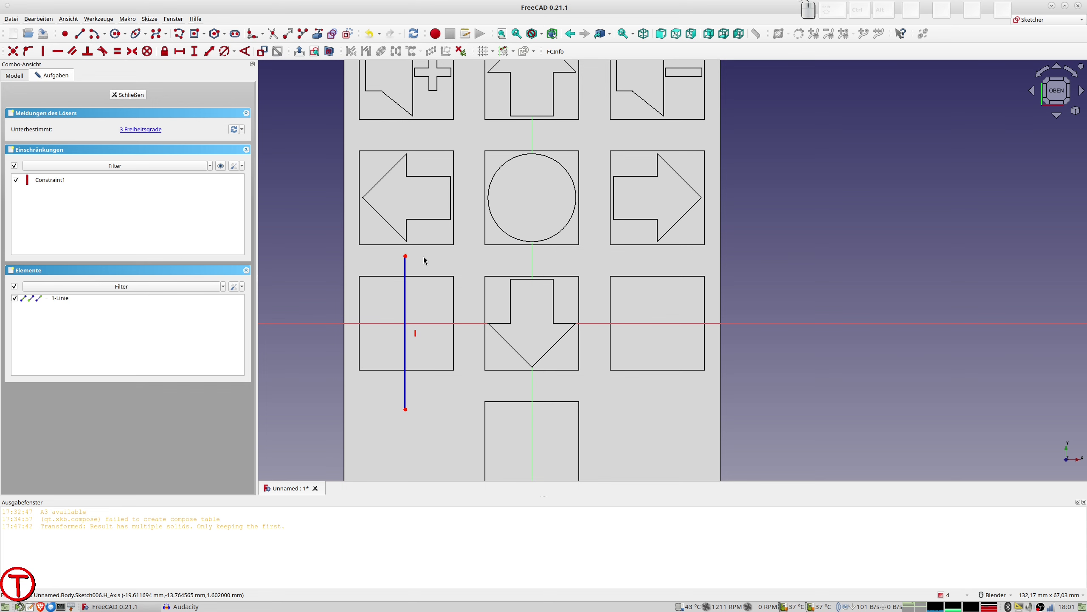
left_click(405, 255)
left_click(532, 257)
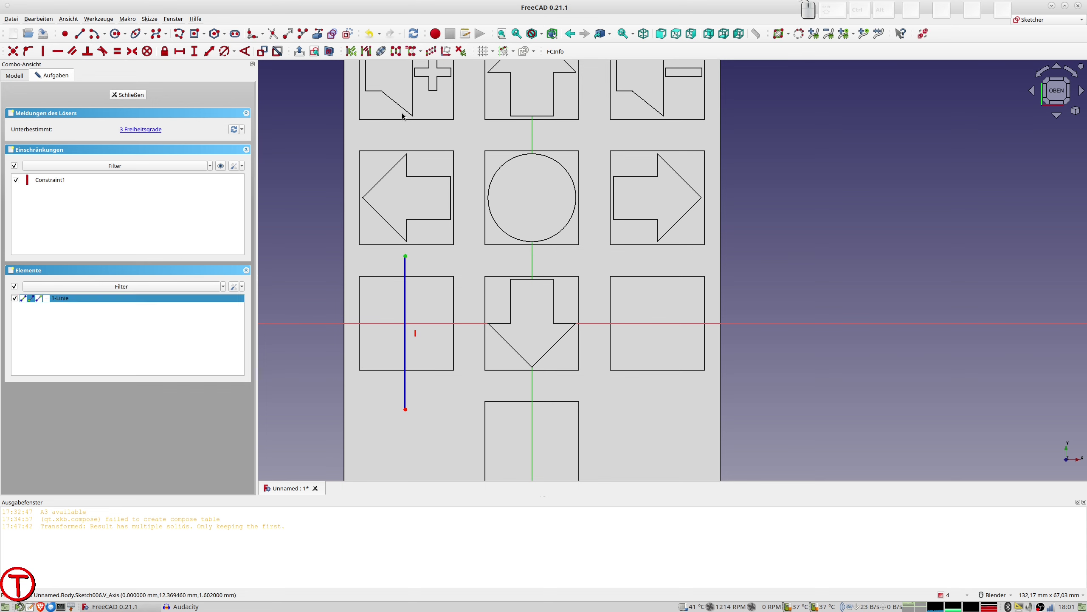
left_click(209, 52)
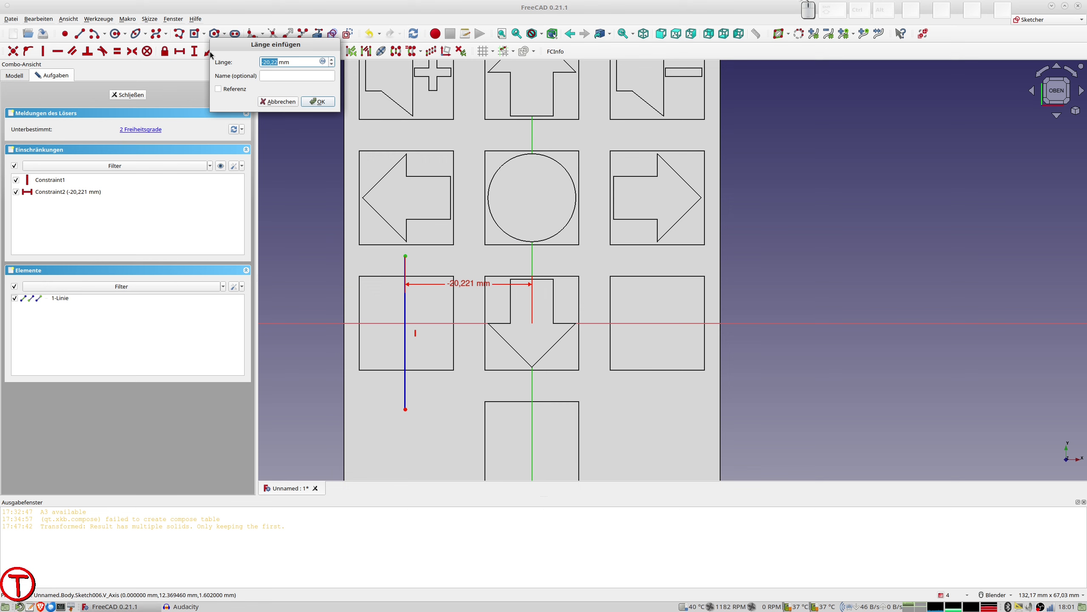
type("-")
type("0")
key("Return")
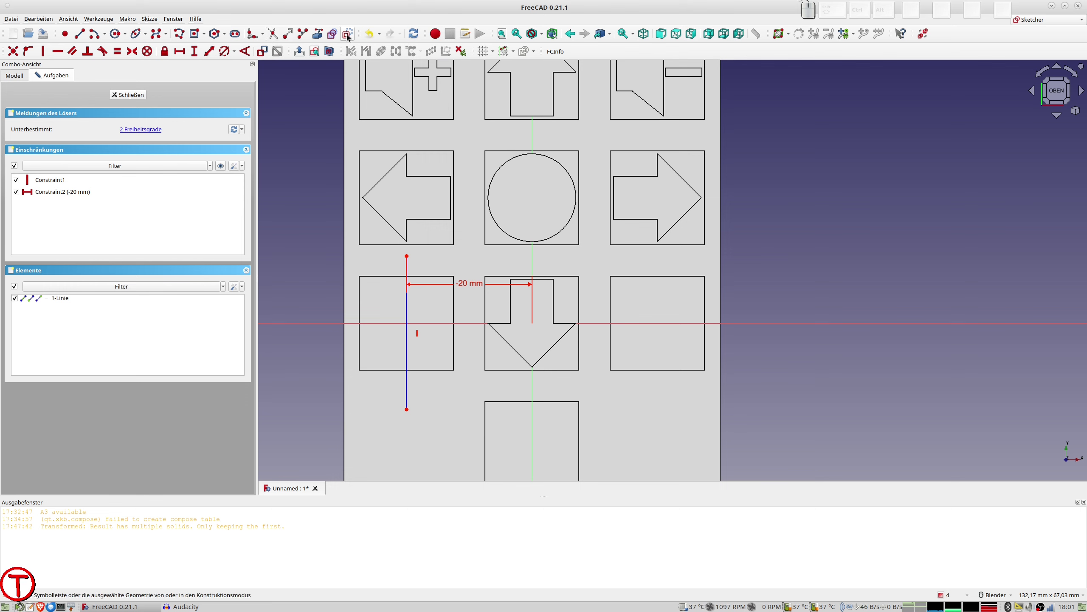
- Draw a closed six-sided pointer outline beside the vertical line
left_click(180, 36)
left_click(371, 317)
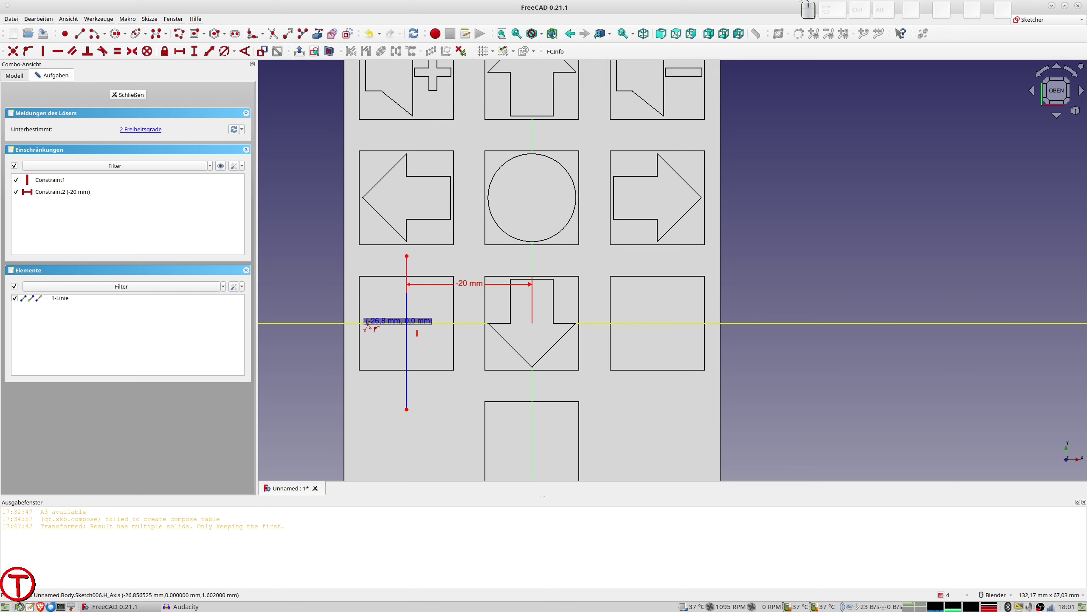
left_click(382, 298)
left_click(441, 298)
left_click(442, 347)
left_click(384, 346)
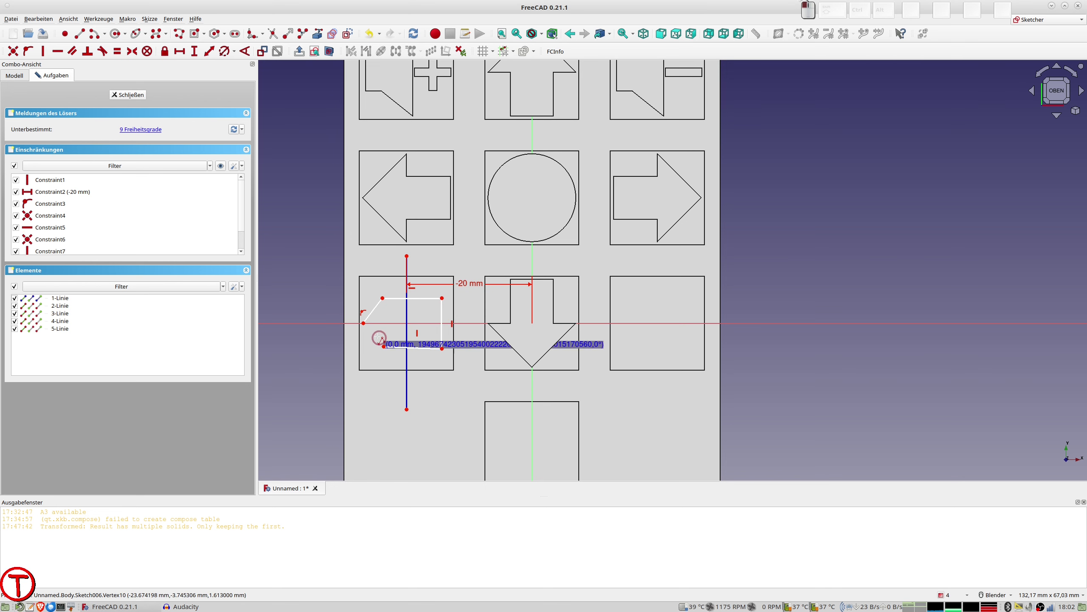
left_click(364, 322)
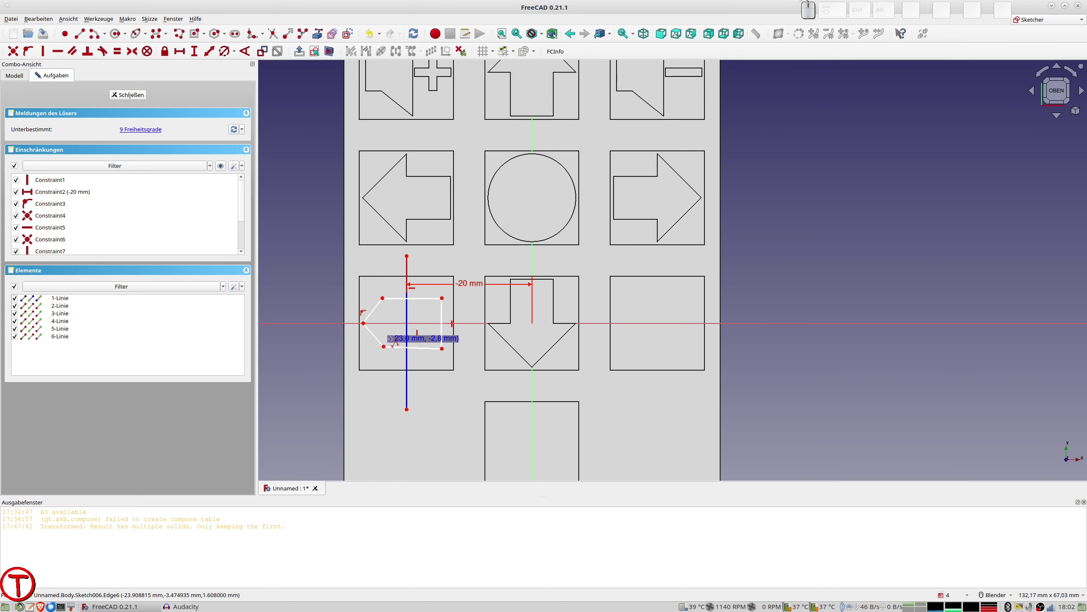
scroll(578, 319, "up", 2)
scroll(414, 343, "down", 2)
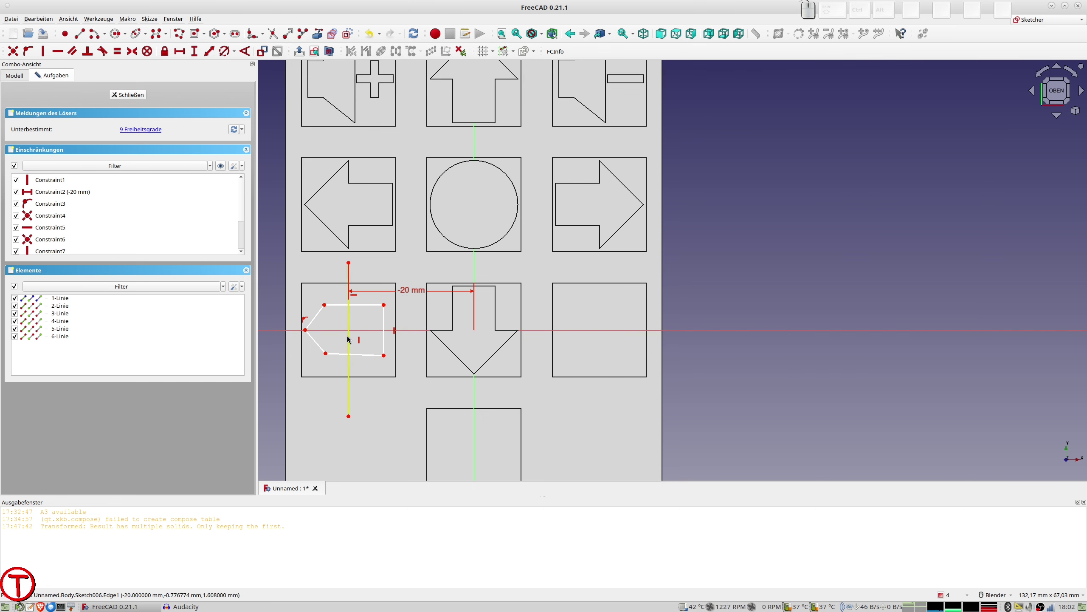
- Make the bottom edge horizontal and the right corners symmetric about the horizontal axis, removing the redundant constraint
left_click(361, 357)
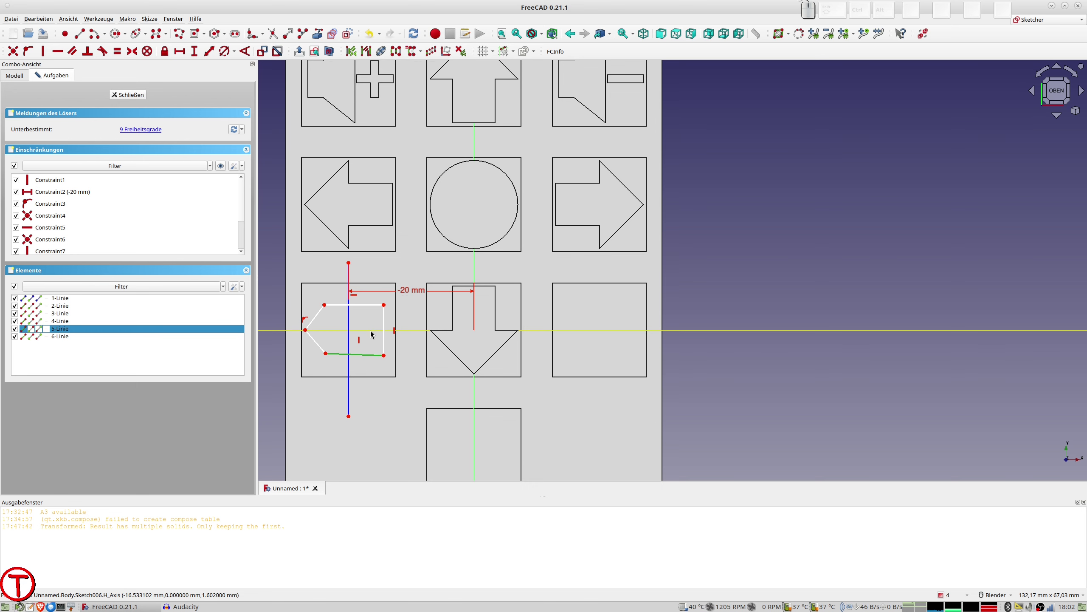
key("h")
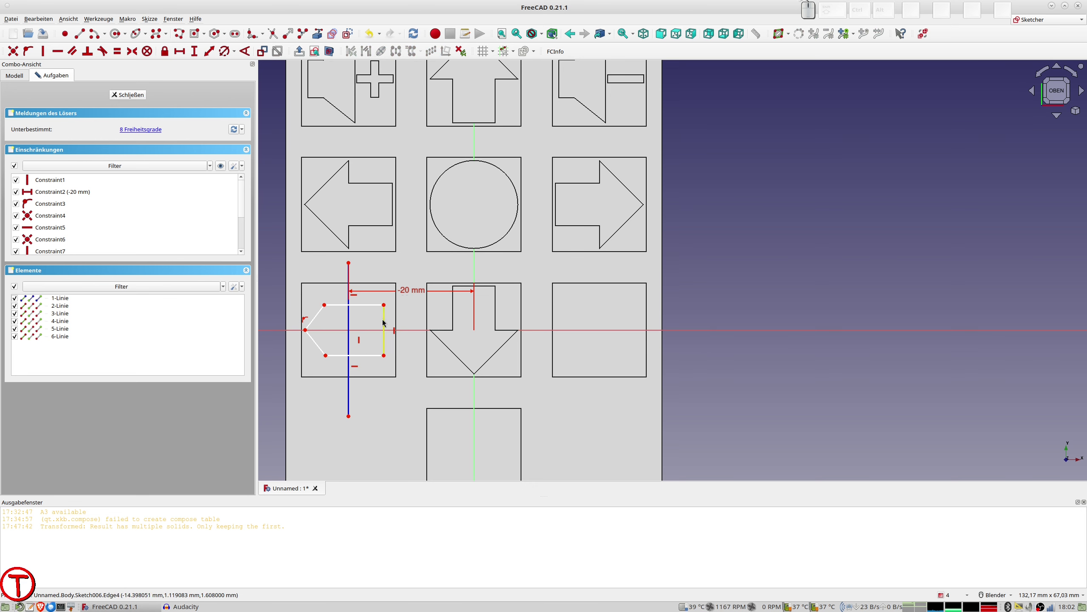
left_click(384, 305)
left_click(384, 351)
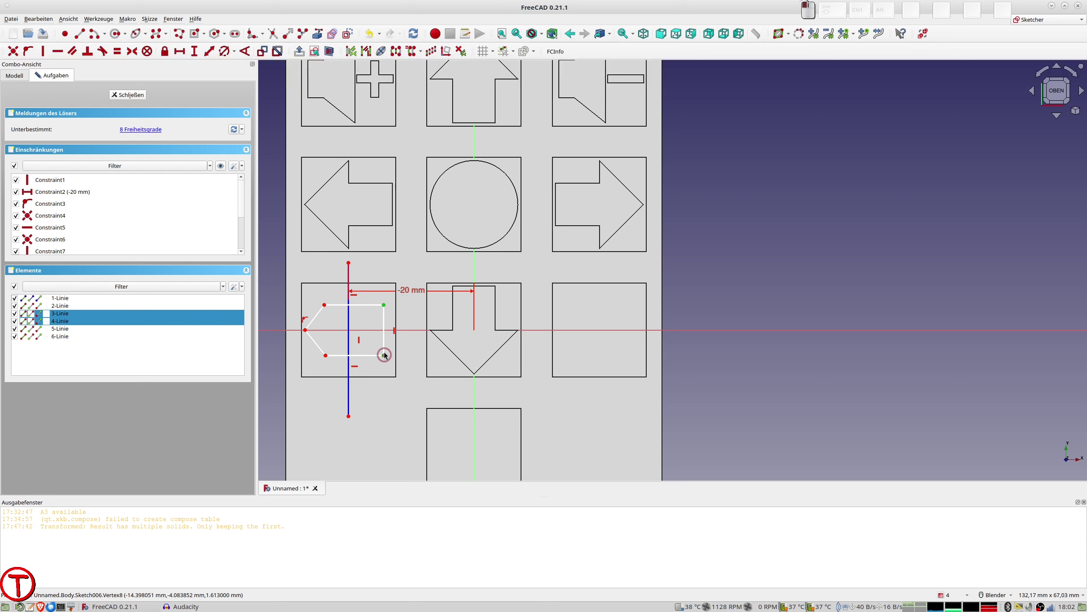
left_click(362, 329)
key("s")
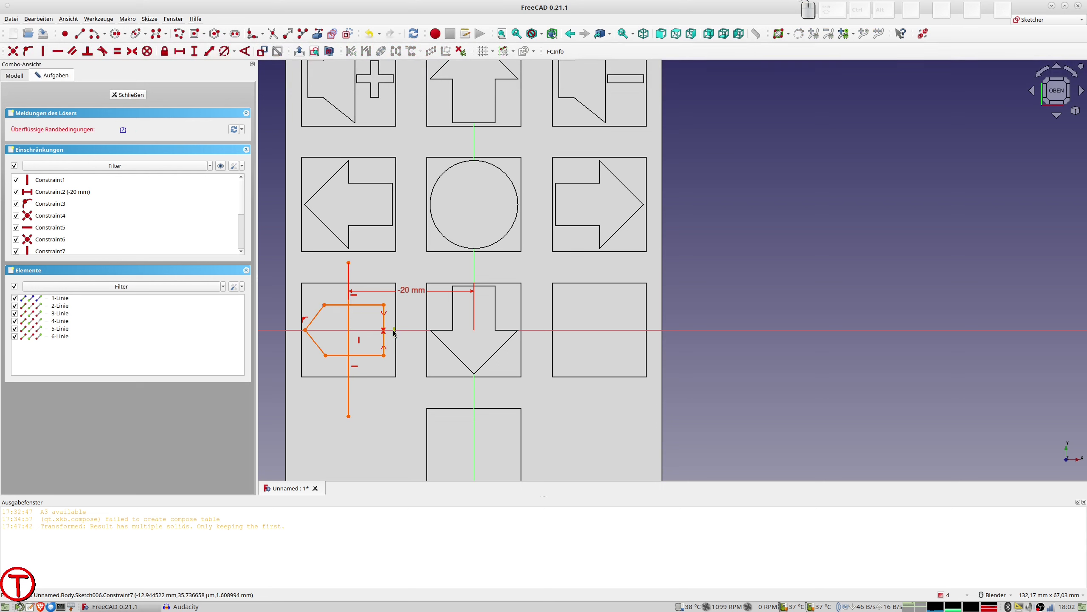
left_click(394, 329)
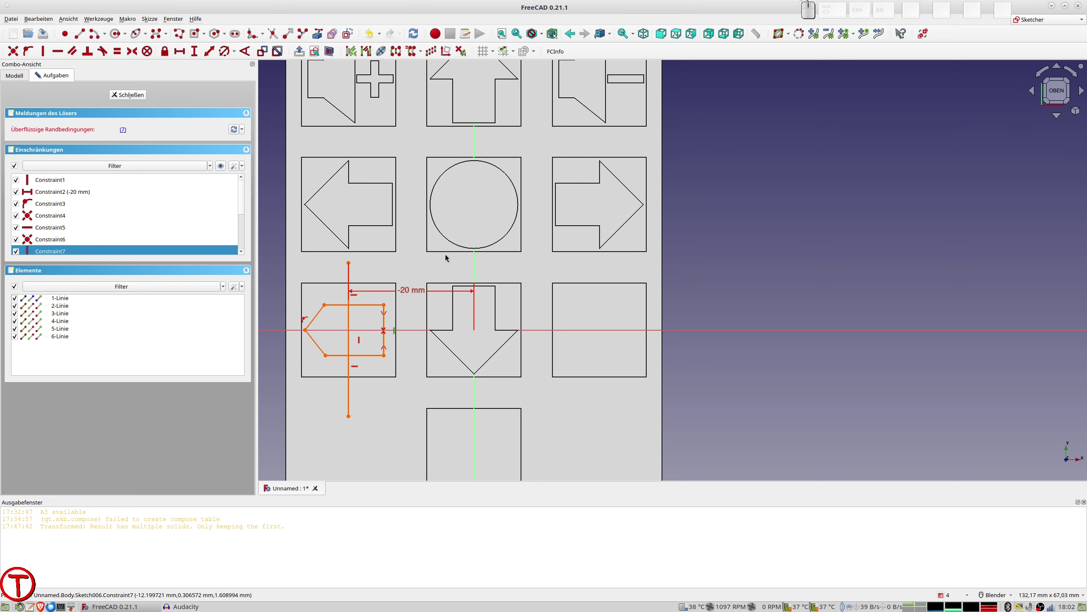
key("Delete")
scroll(357, 343, "up", 3)
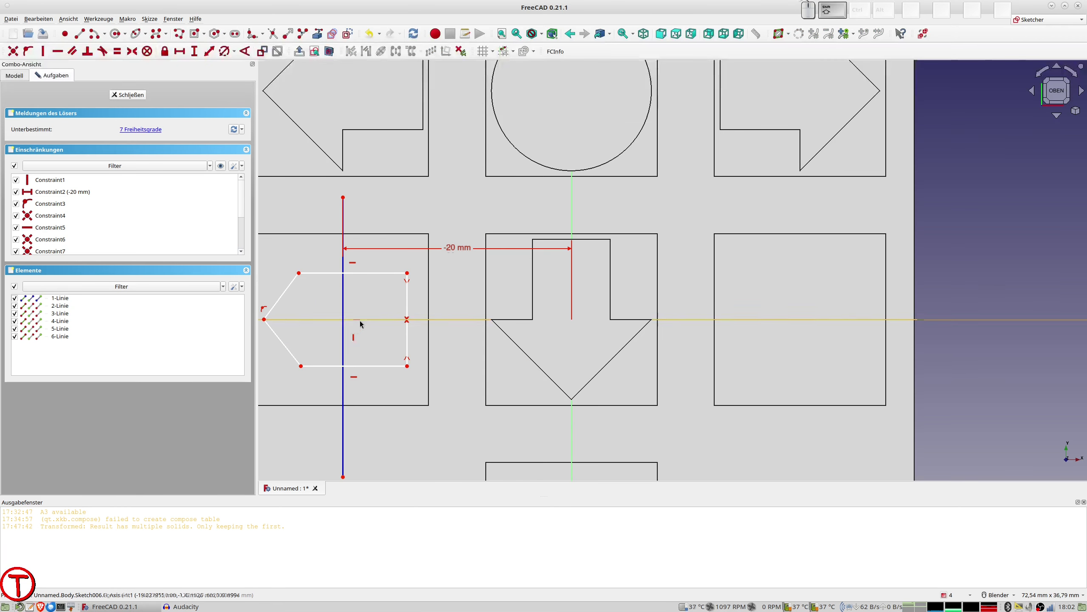
middle_click_drag(360, 324, 501, 309, "shift")
- Set the top-right corner 5,6 mm from the vertical line and align the left corners vertically
left_click(549, 257)
left_click(485, 240)
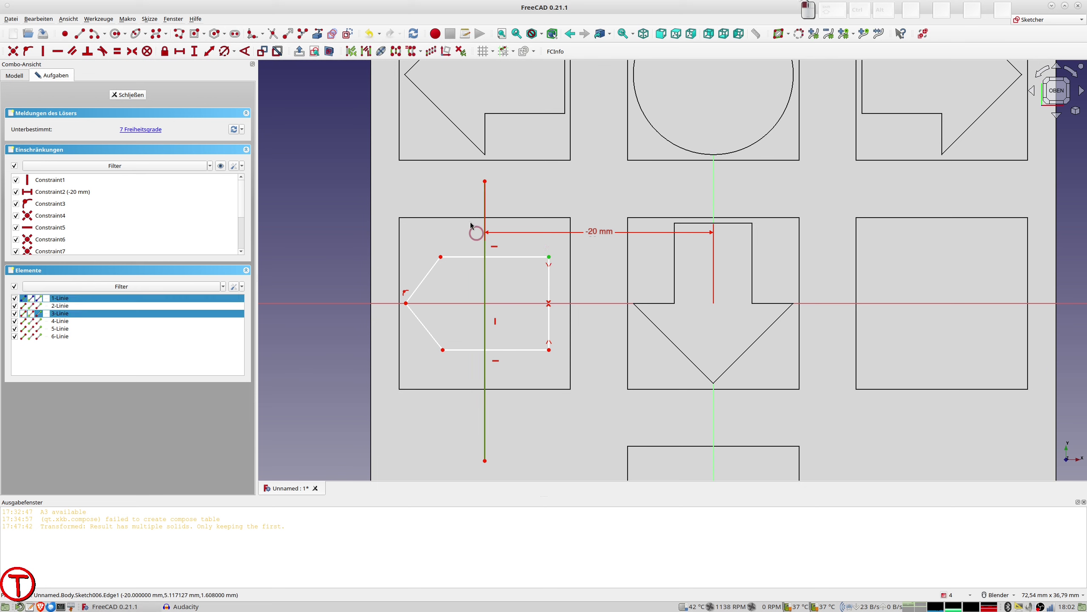
left_click(209, 52)
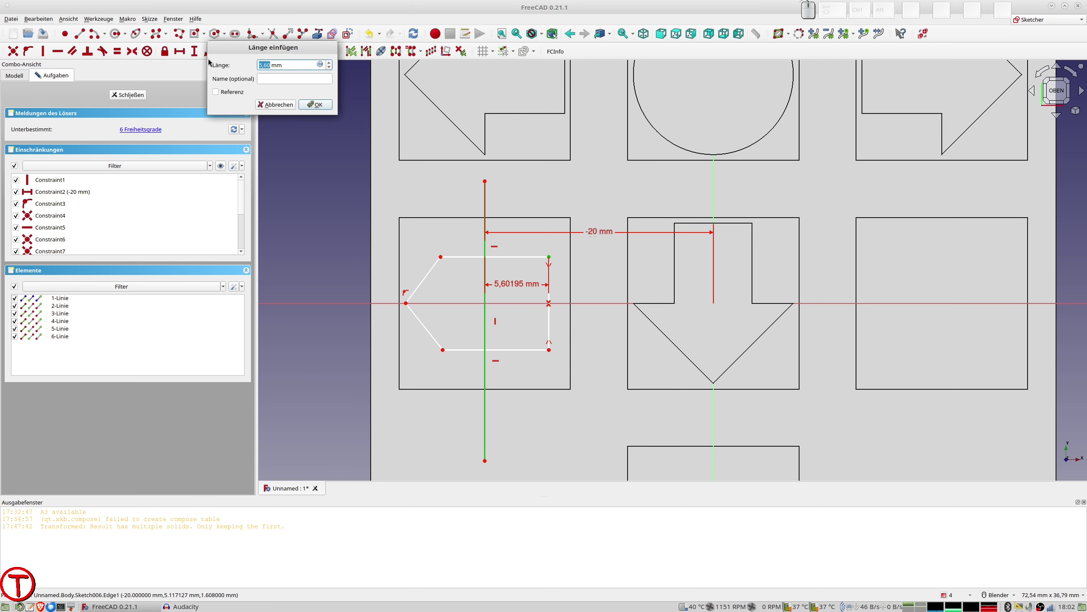
type("5,3")
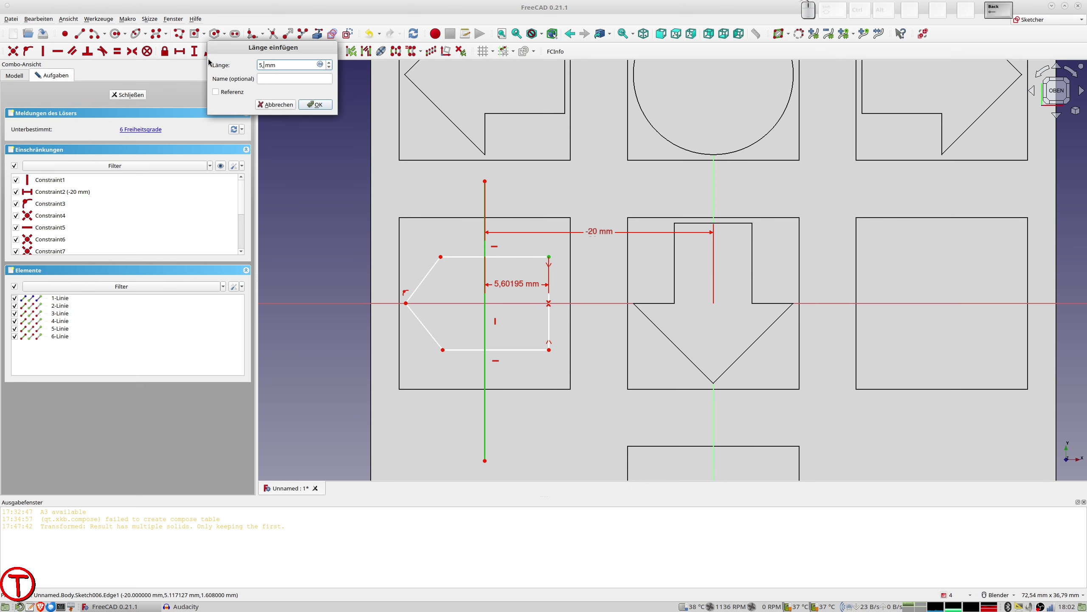
key("Escape")
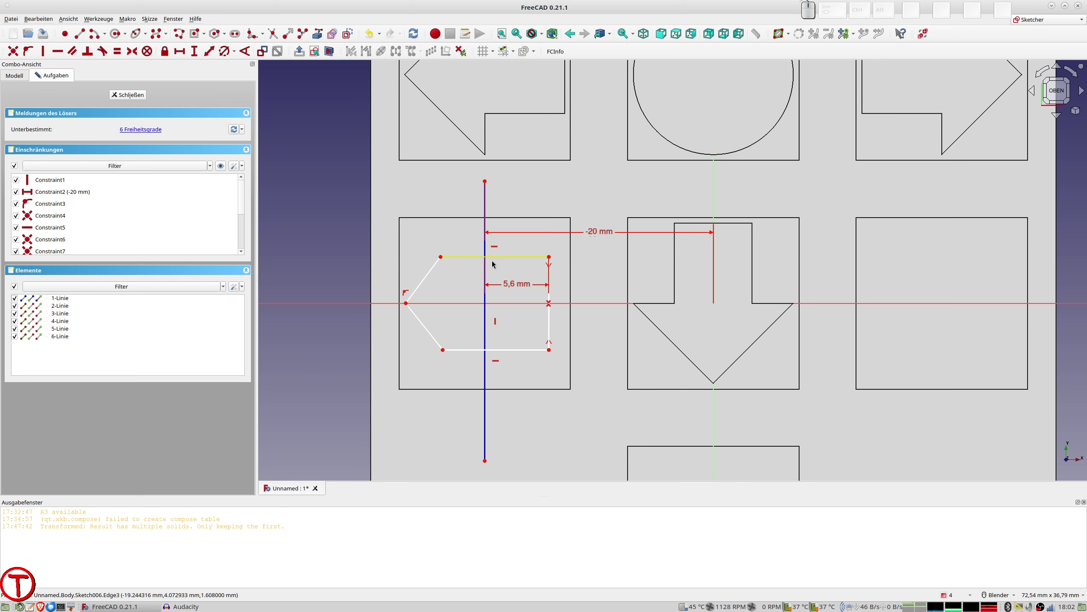
left_click(444, 348)
left_click(443, 350)
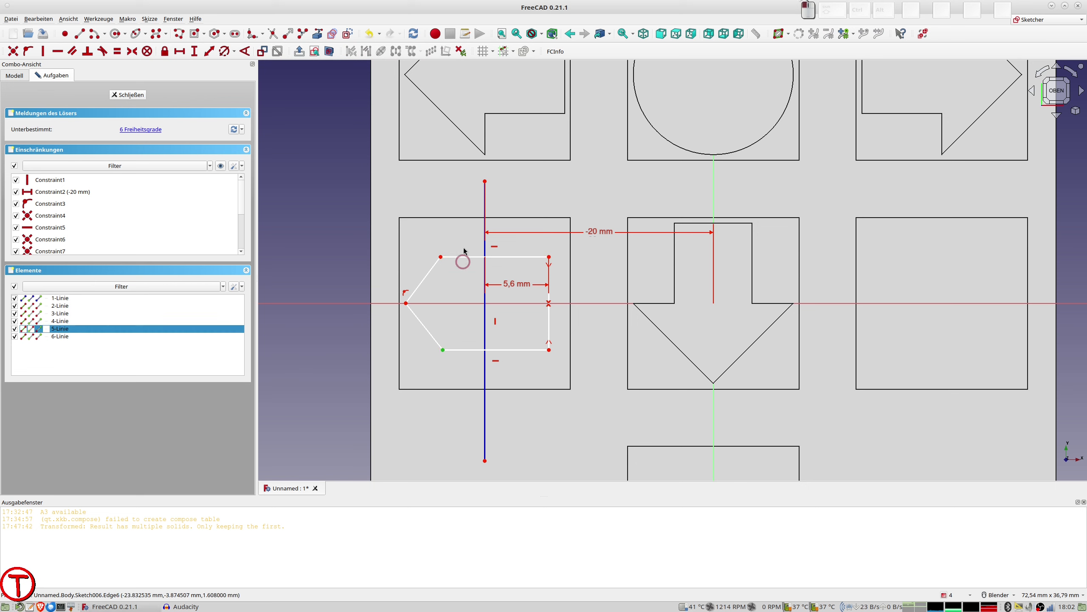
left_click(441, 257)
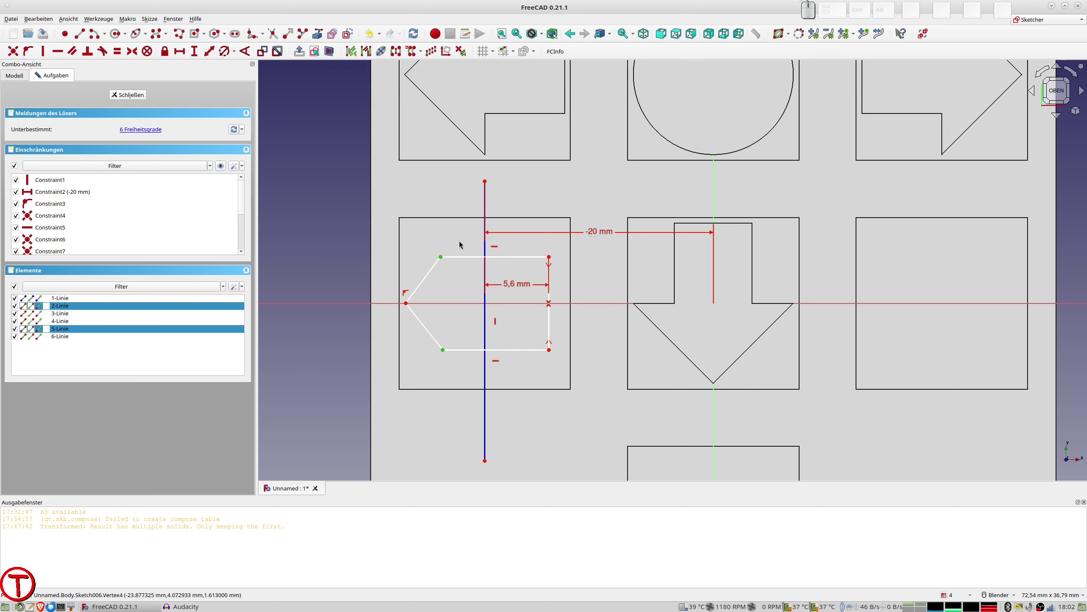
key("v")
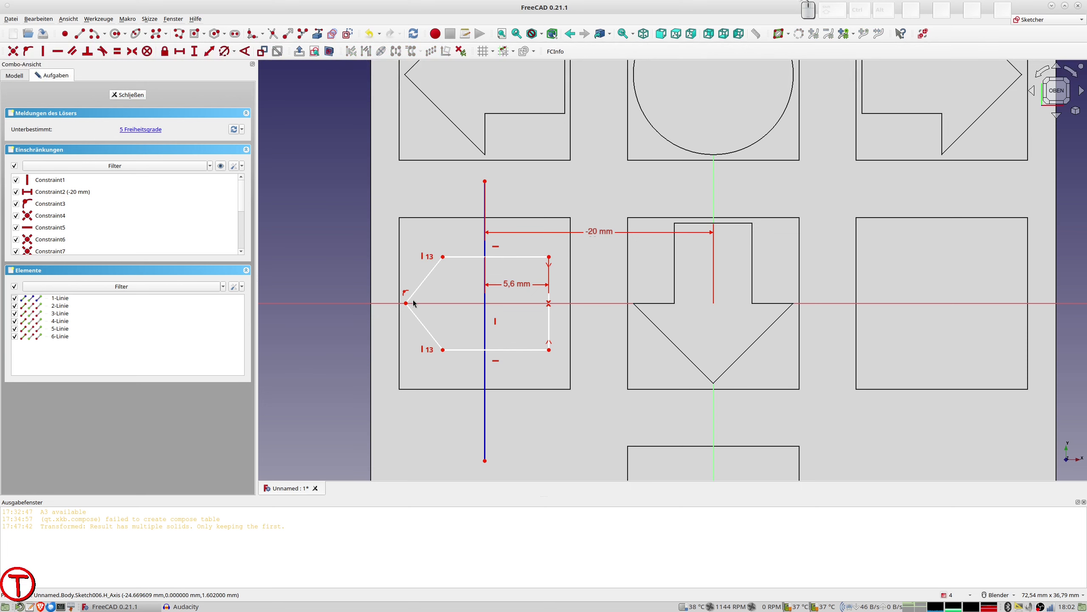
- Dimension the top edge 9 mm and the upper slanted edge's horizontal extent 3,5 mm
left_click(467, 258)
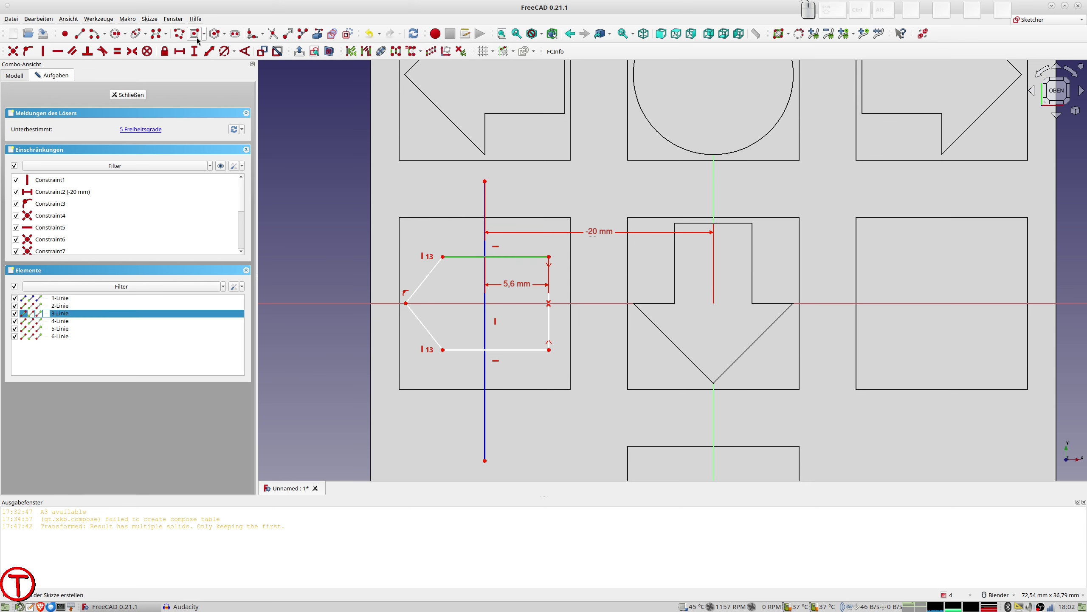
left_click(209, 52)
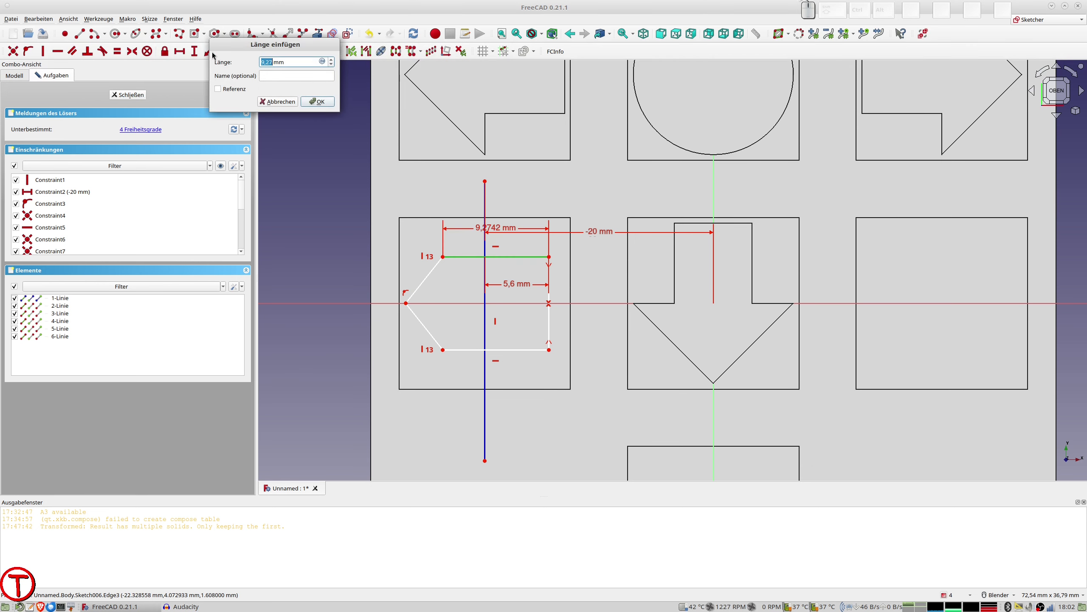
type("9")
key("Return")
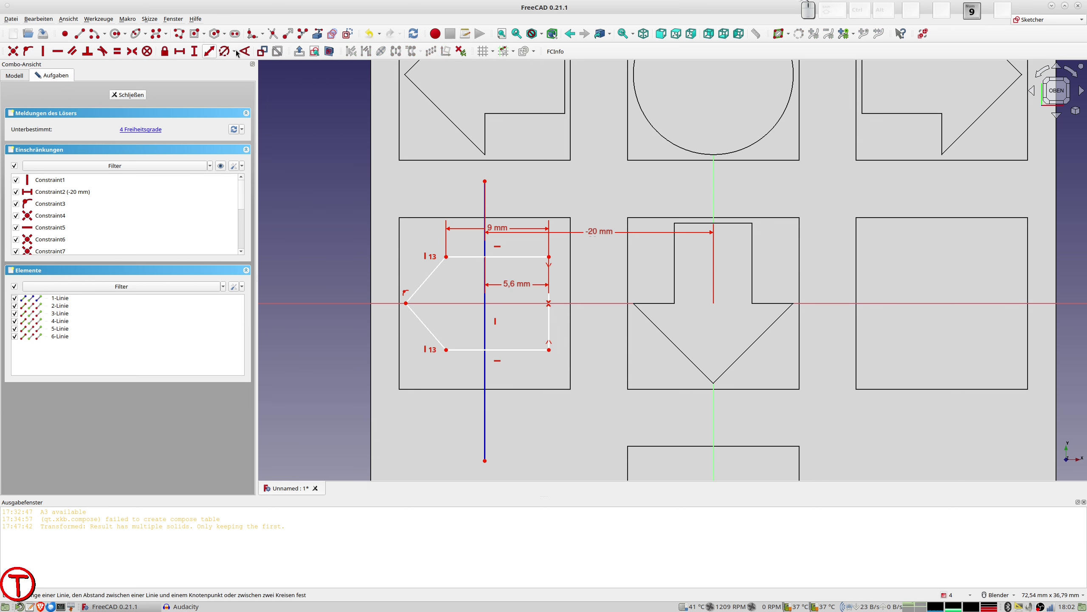
left_click(427, 279)
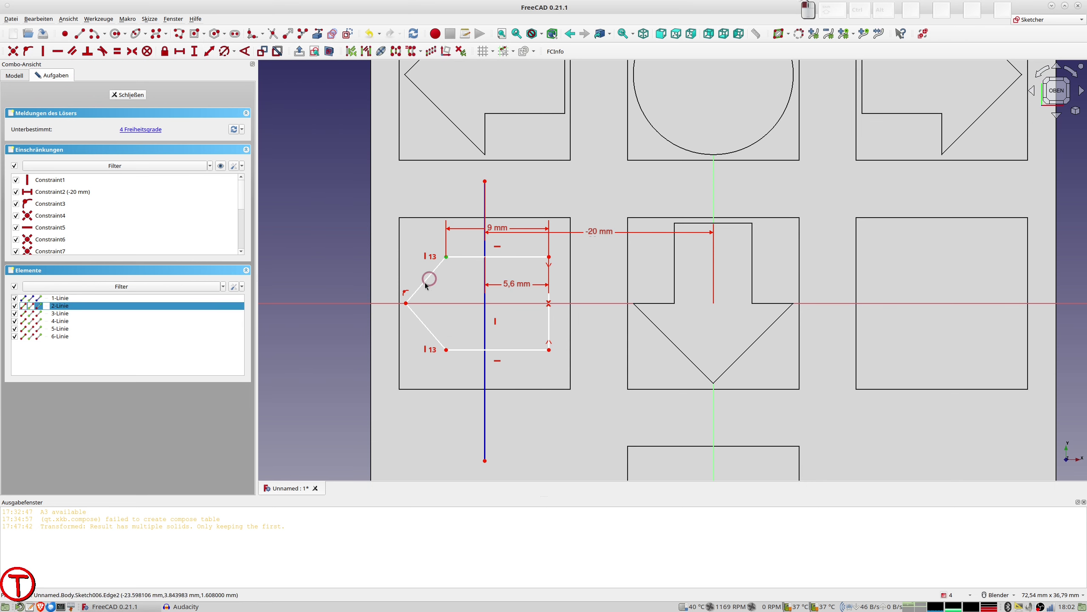
left_click(180, 52)
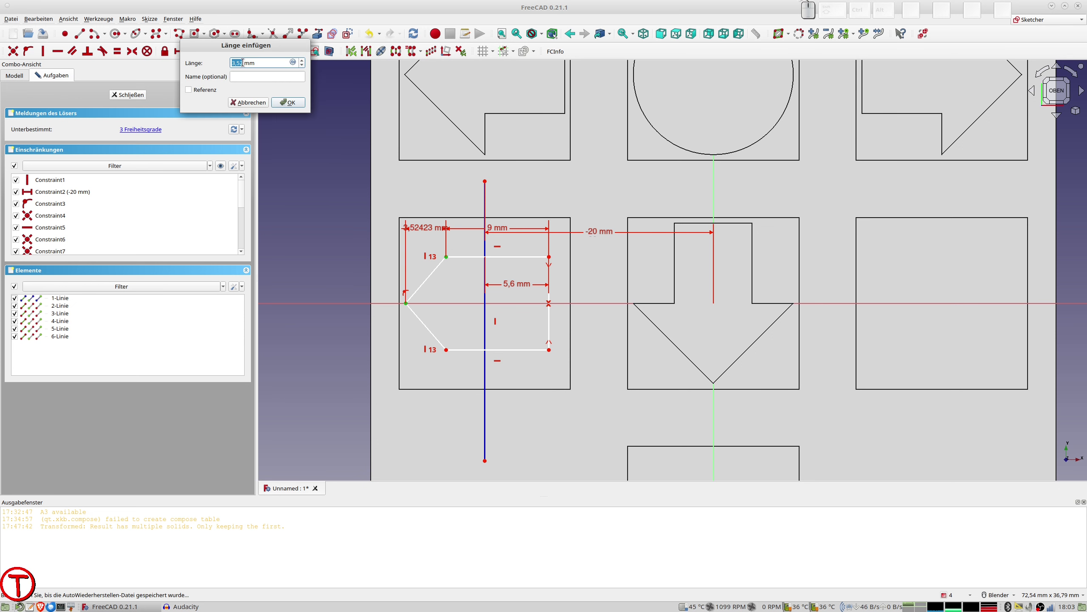
type("3,5")
key("Return")
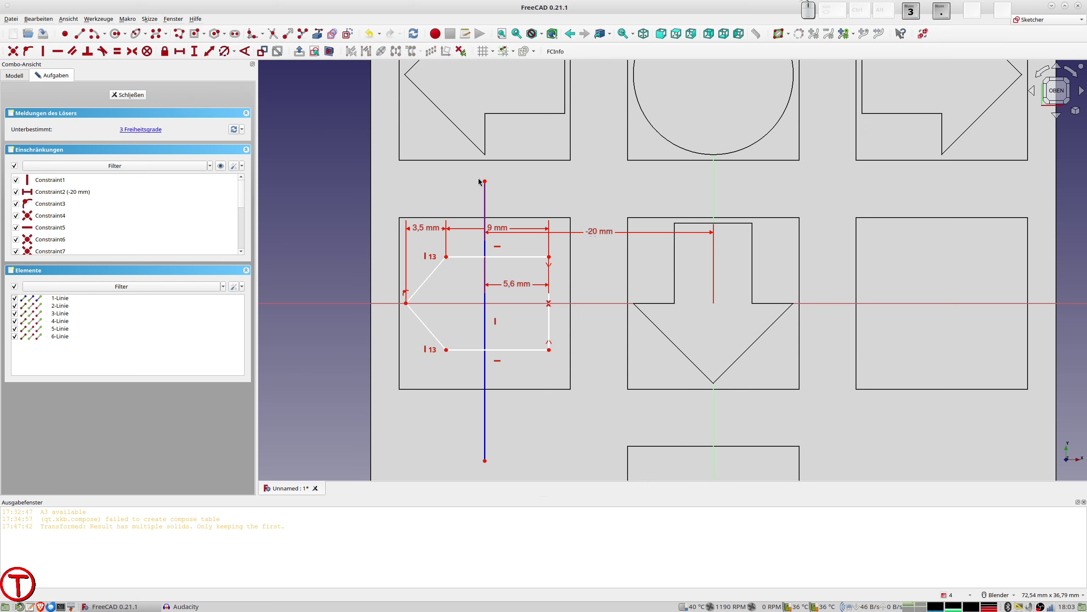
- Nudge the top edge and give the right edge an 8 mm height
left_click_drag(459, 257, 463, 257)
left_click(549, 330)
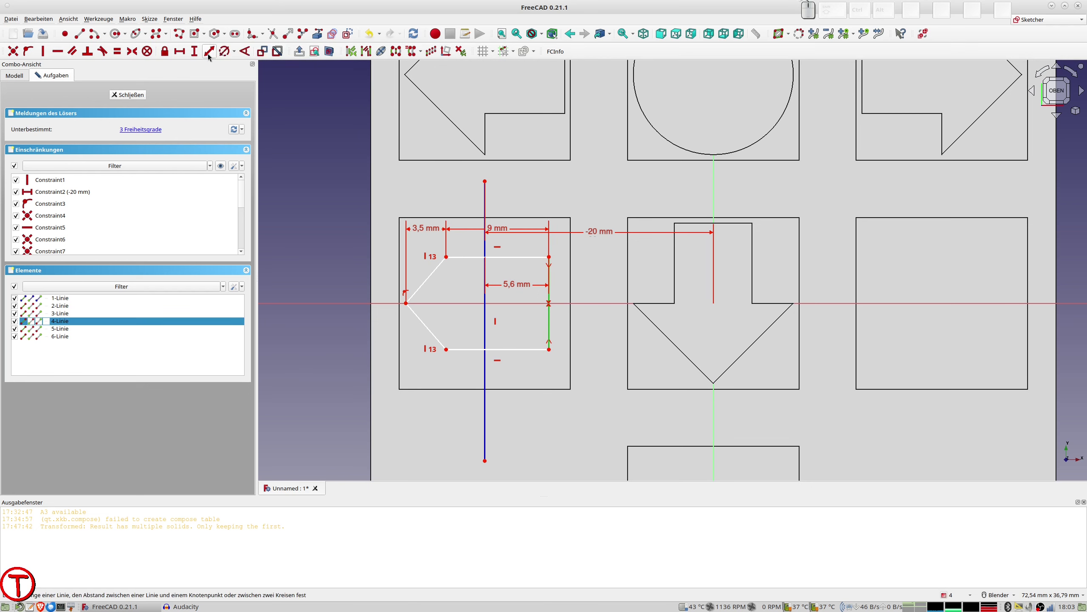
left_click(208, 56)
type("8")
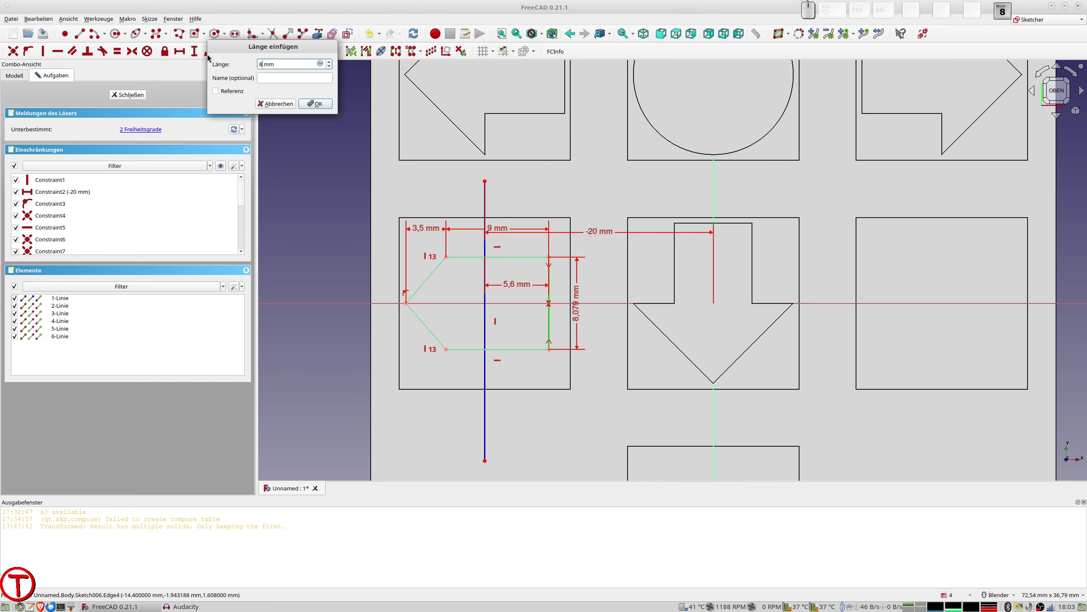
key("Return")
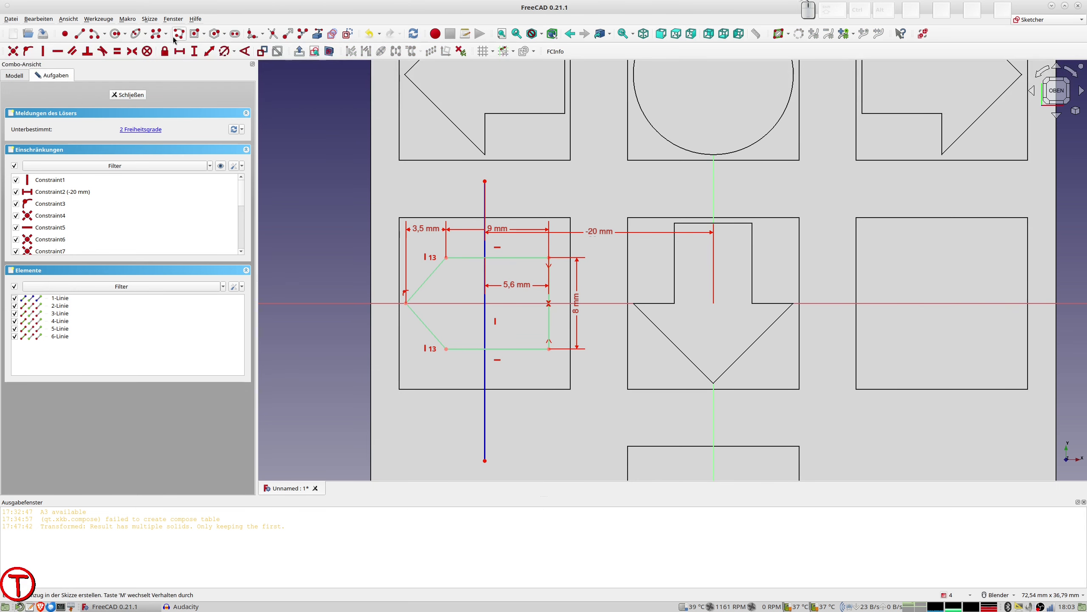
- Close the tag sketch and pad it 0.3 mm, creating Pad006
left_click(134, 96)
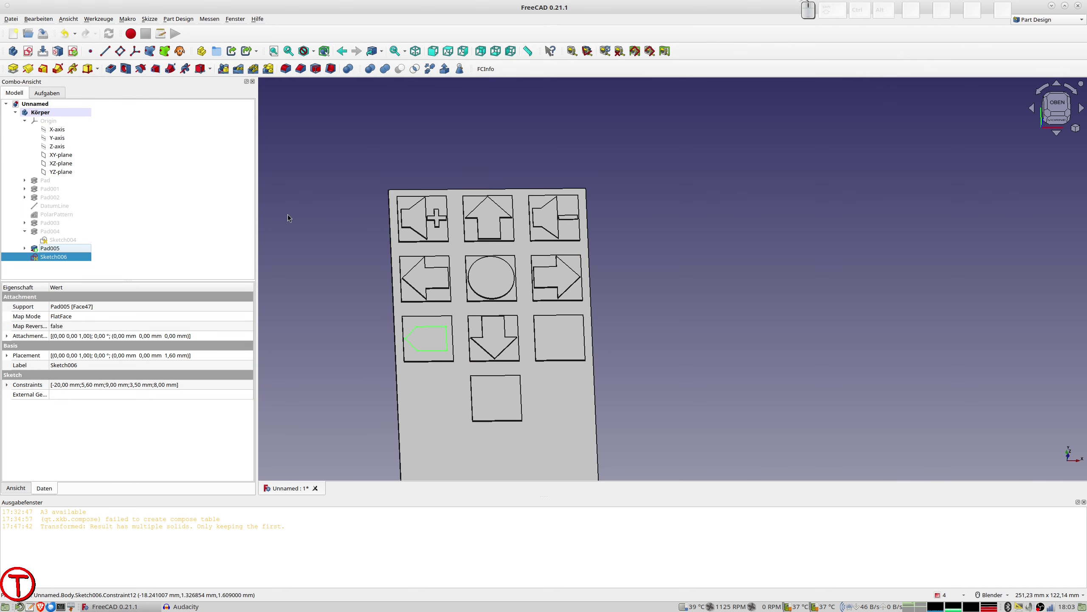
left_click(13, 69)
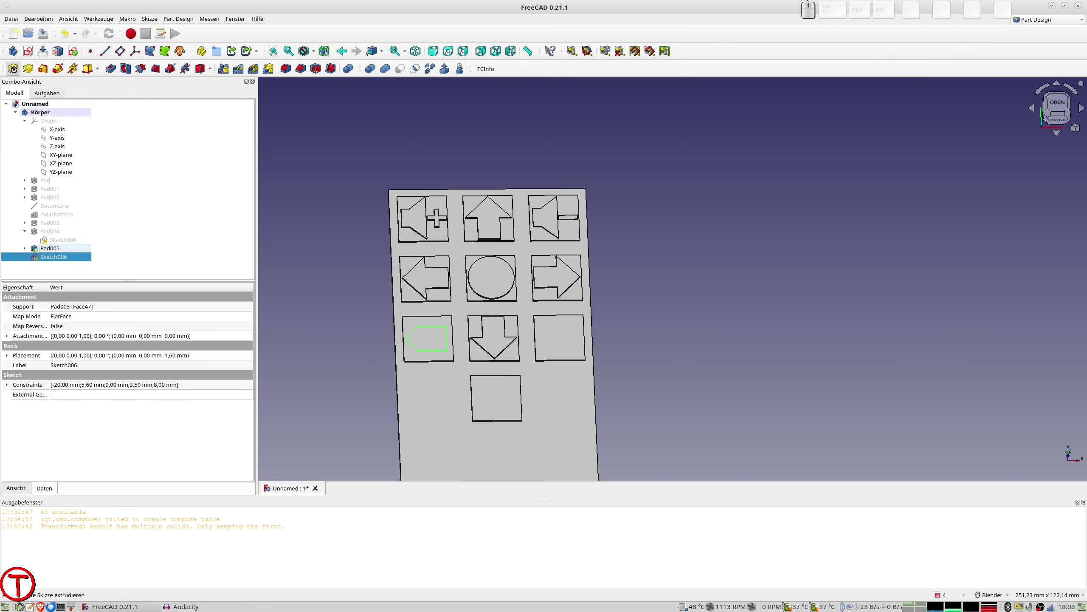
type("0.3")
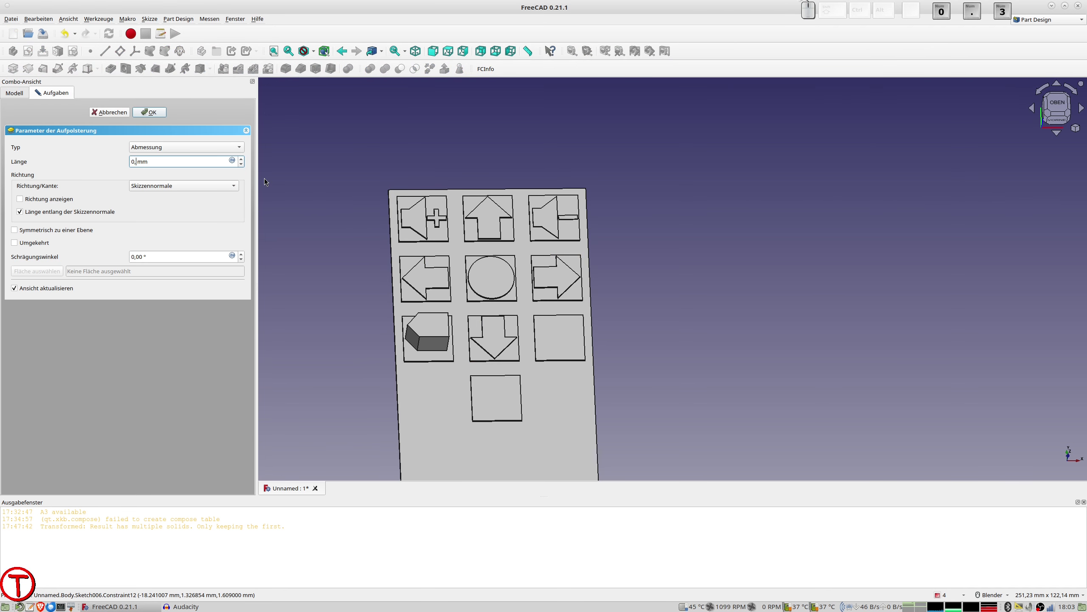
key("Return")
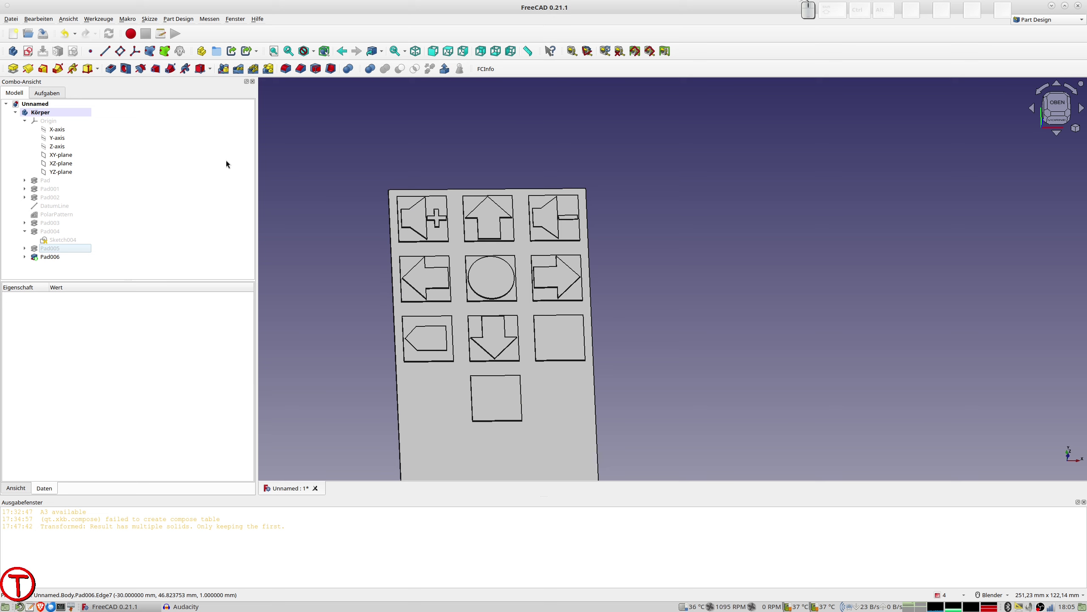
- Start a new sketch on the empty square tile's face
left_click(556, 338)
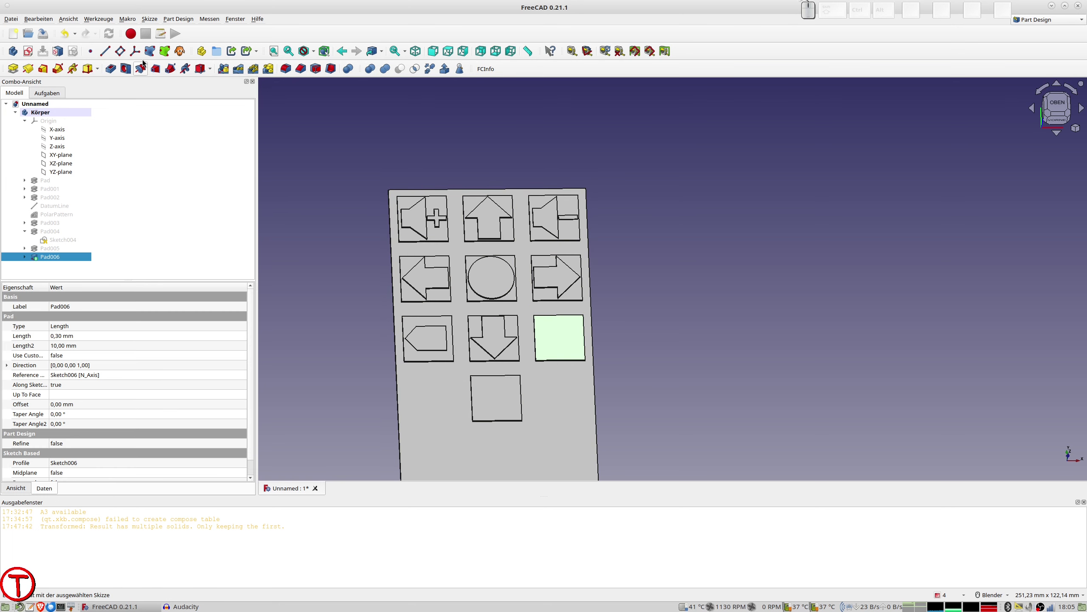
left_click(27, 51)
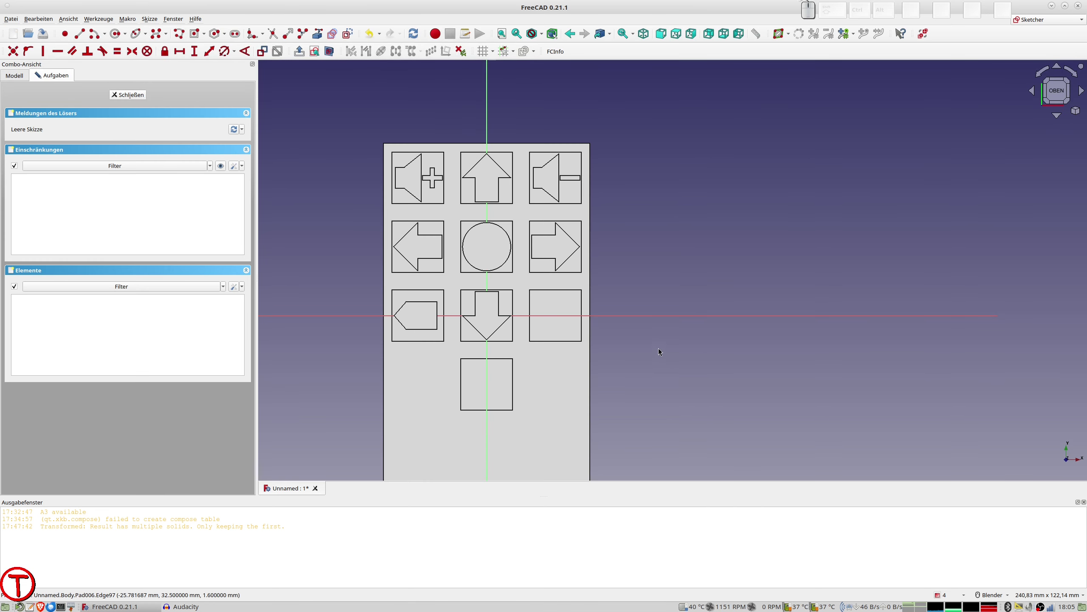
scroll(637, 321, "up", 1)
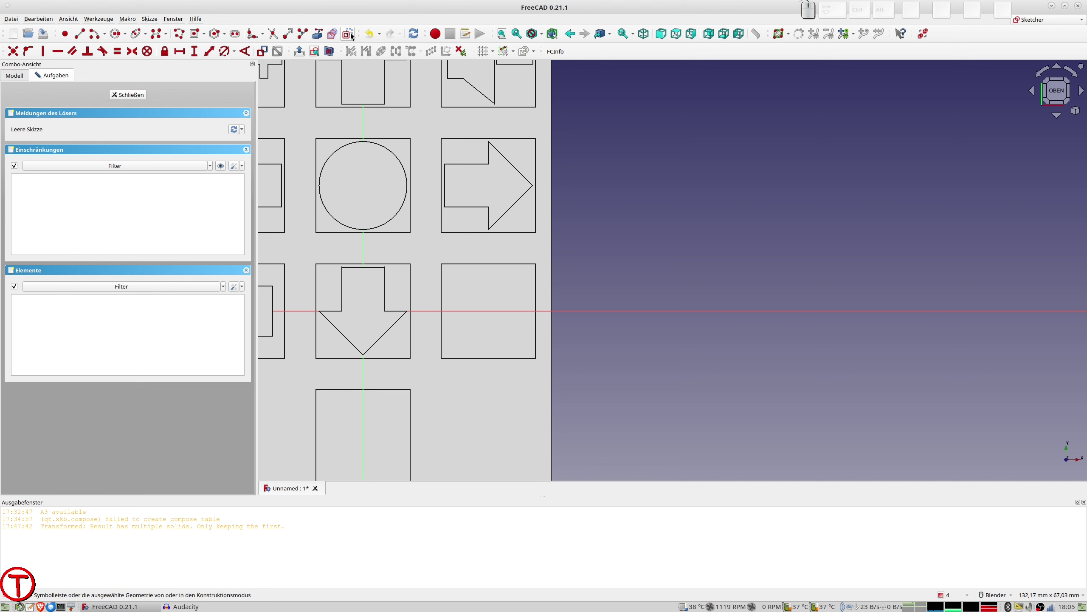
- Draw a vertical line and fix it 20 mm horizontally from the vertical axis
left_click(79, 33)
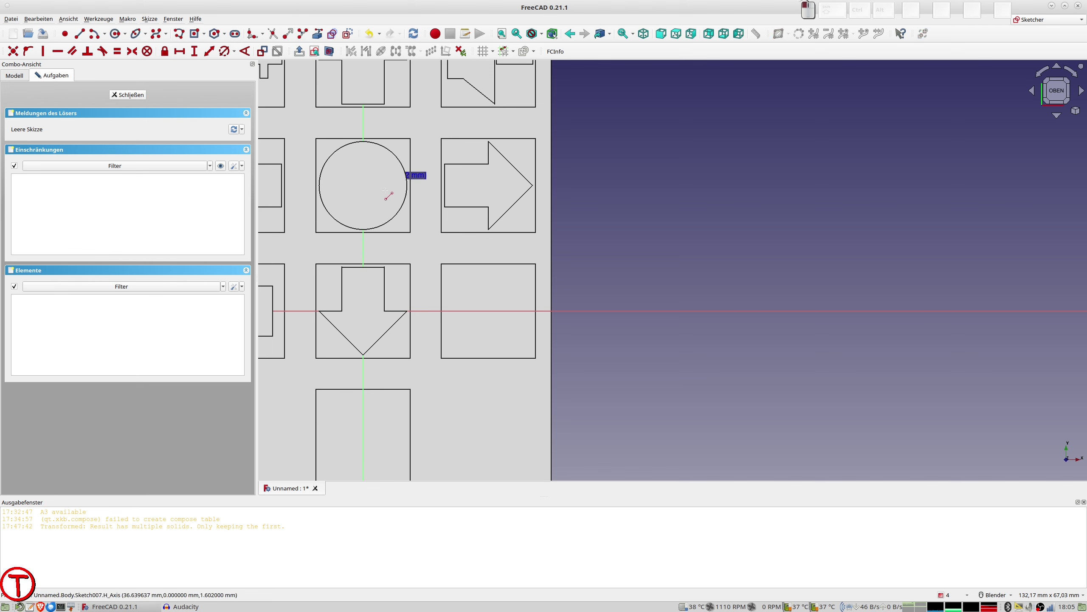
left_click(487, 244)
left_click(487, 423)
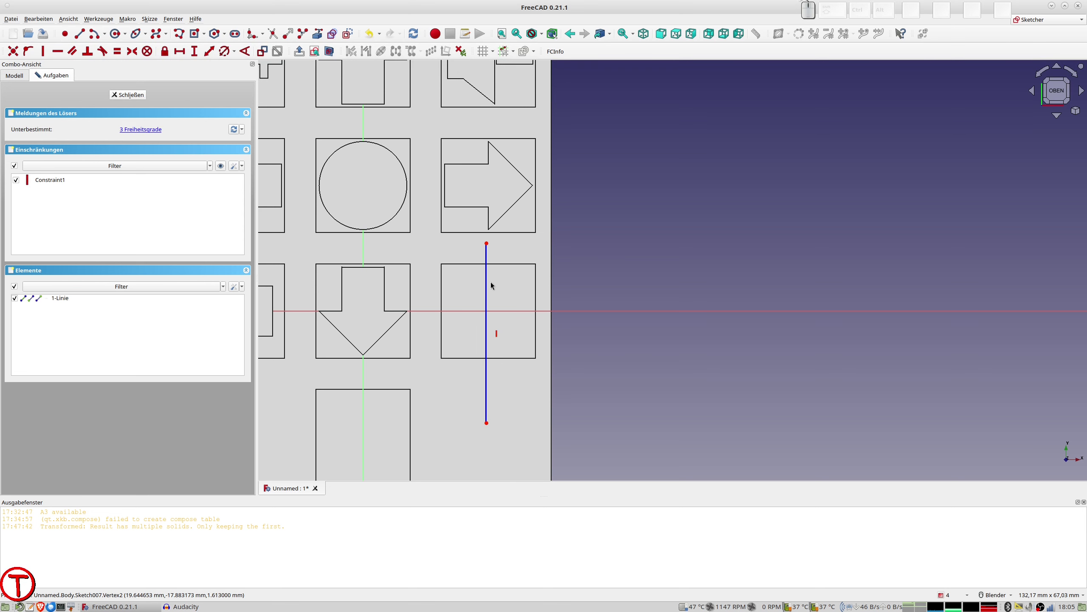
left_click(487, 247)
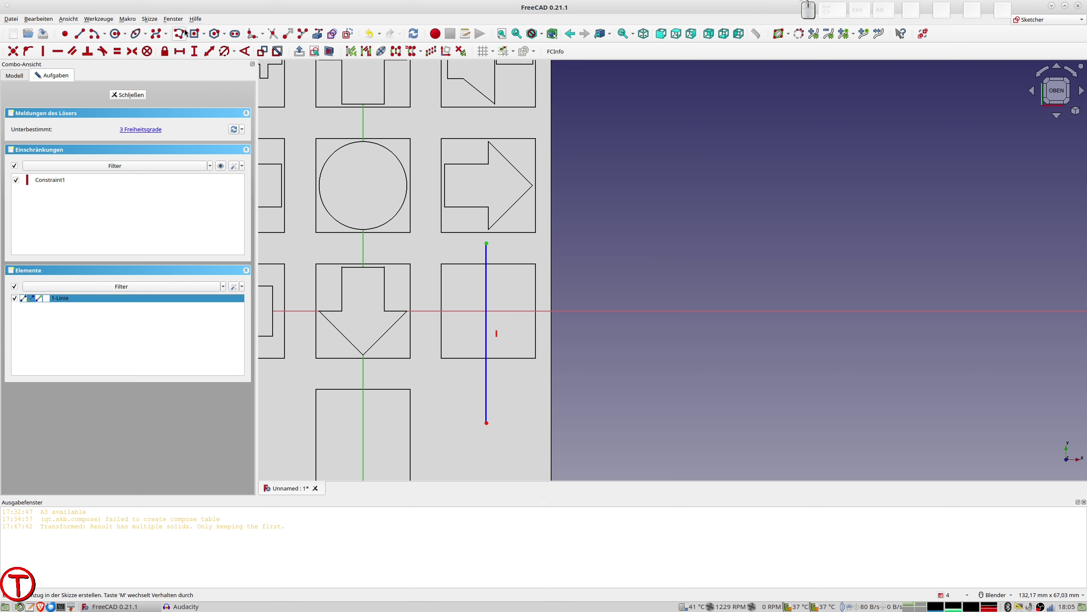
left_click(209, 53)
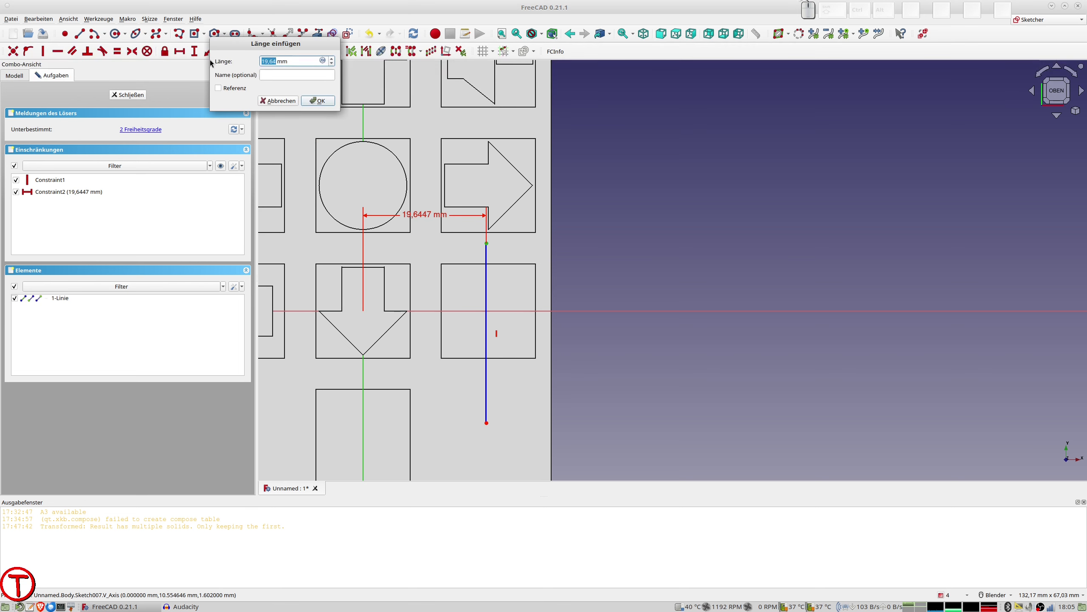
type("20")
key("Return")
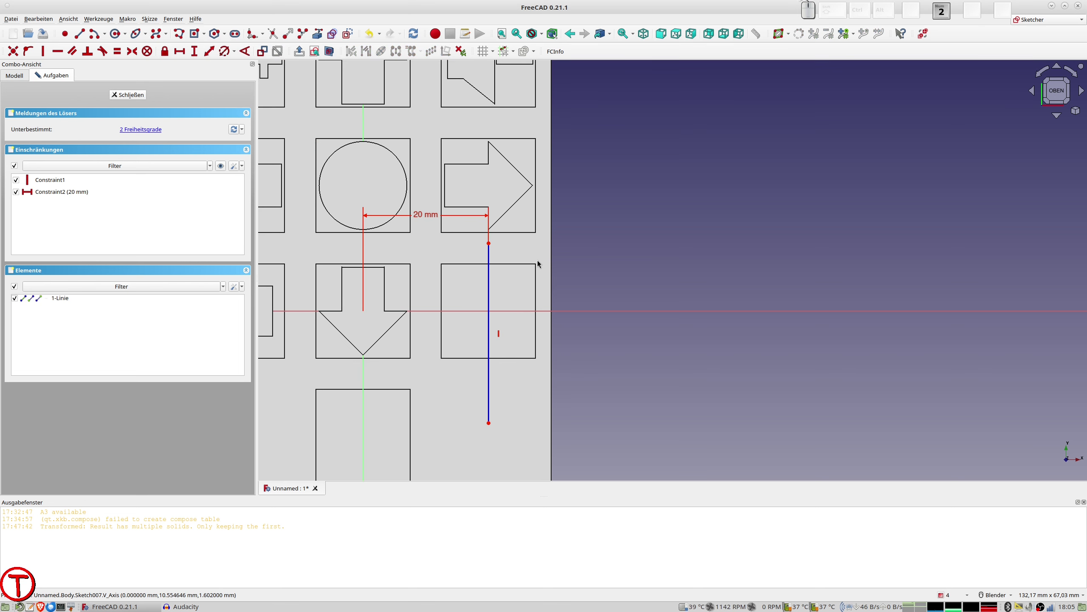
scroll(573, 317, "up", 2)
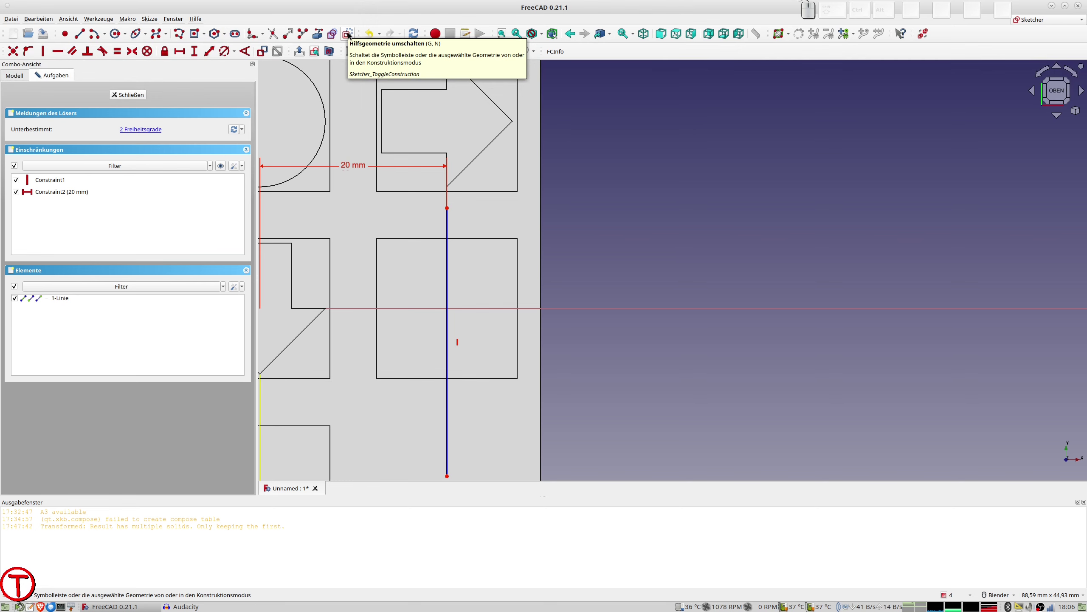
- Draw a closed nine-line outline of a right-pointing triangle beside a narrow bar
left_click(178, 34)
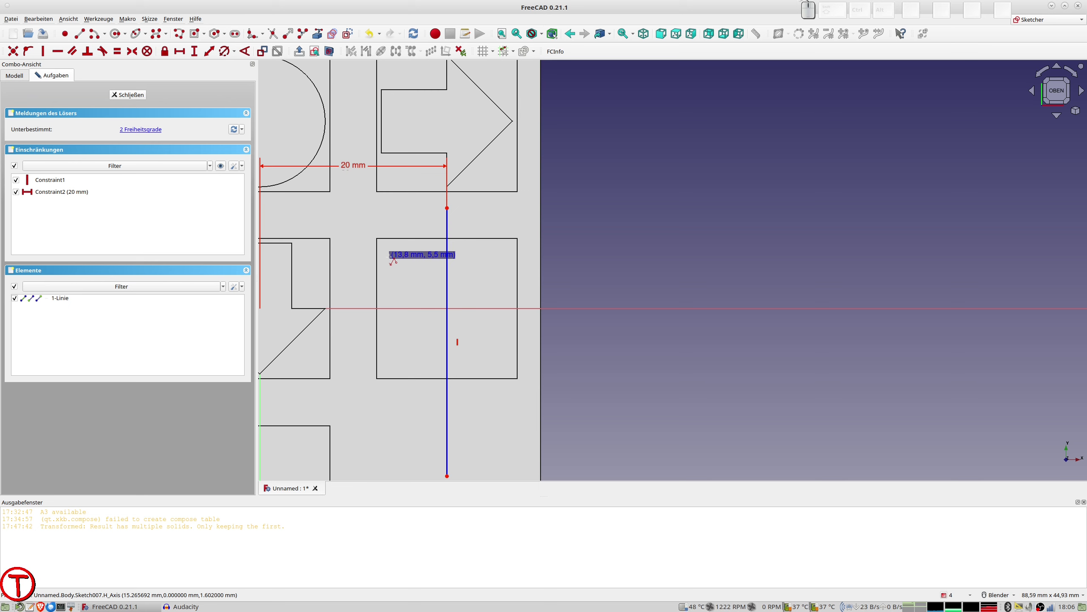
left_click(389, 364)
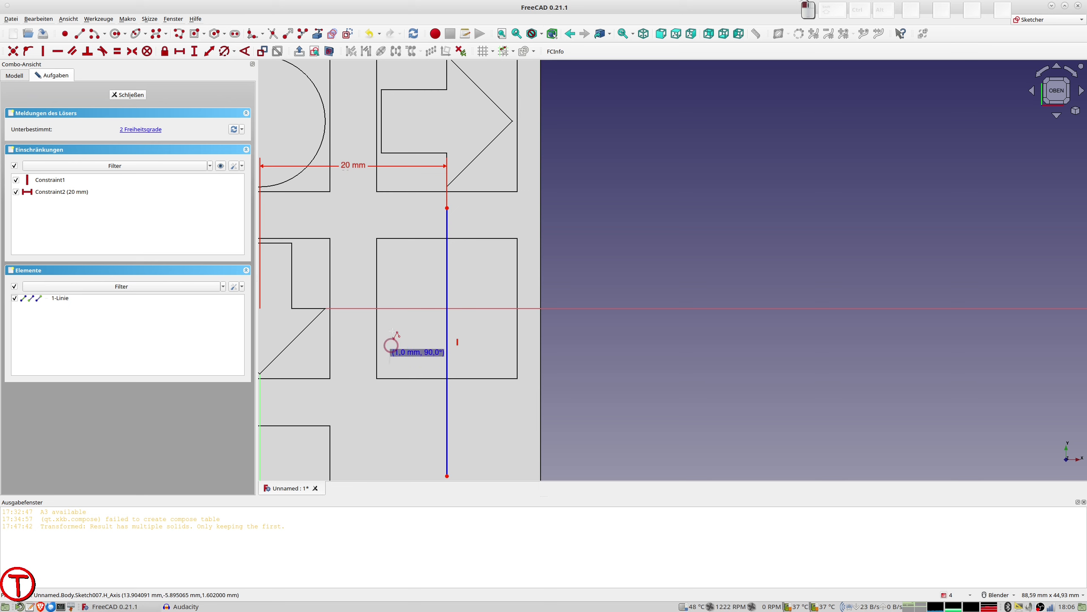
left_click(390, 259)
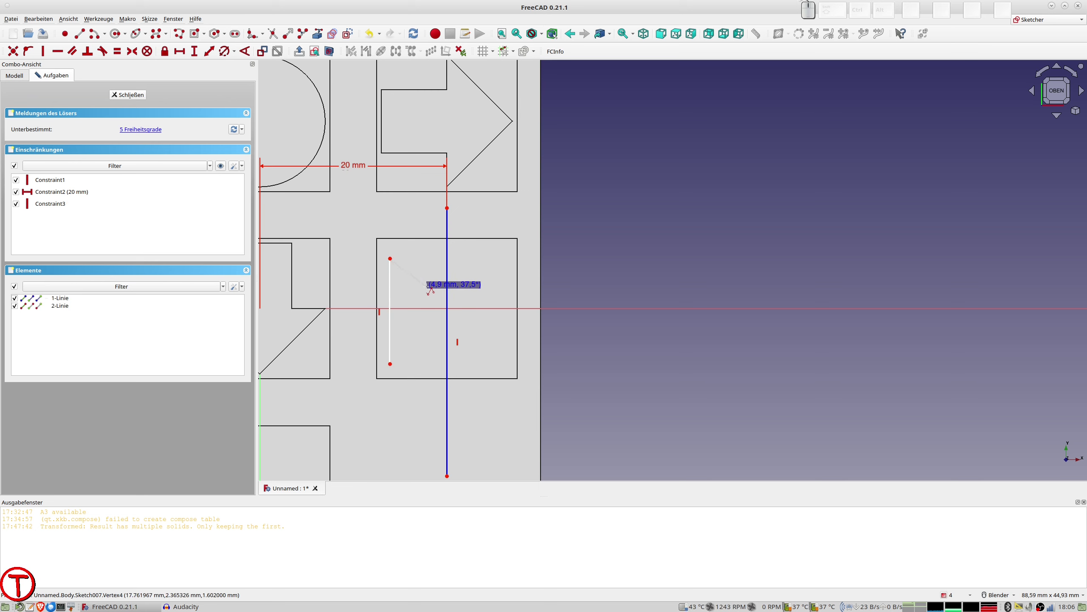
left_click(454, 300)
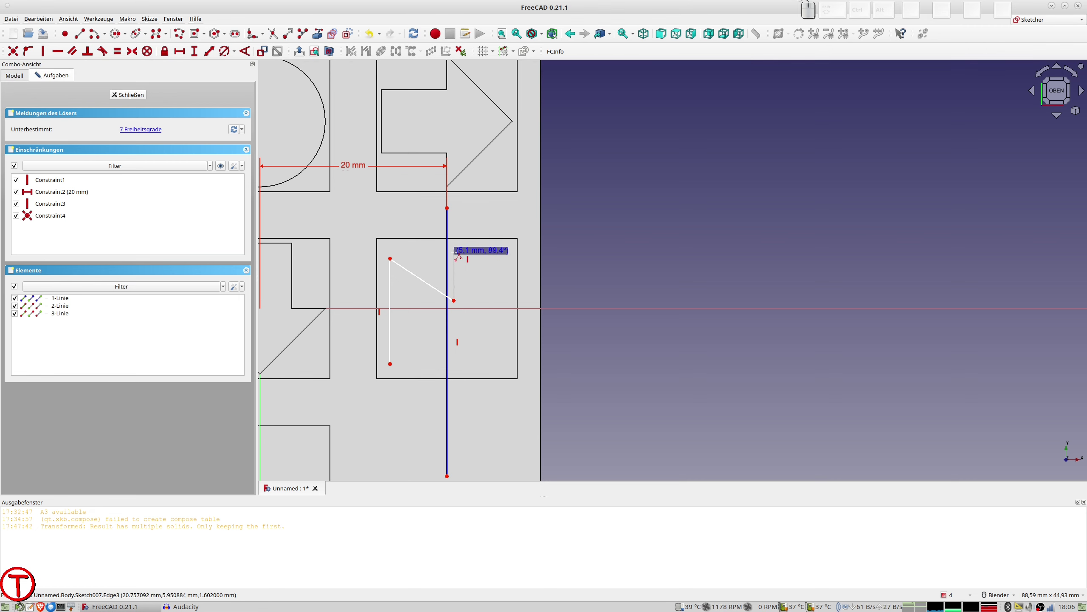
left_click(454, 252)
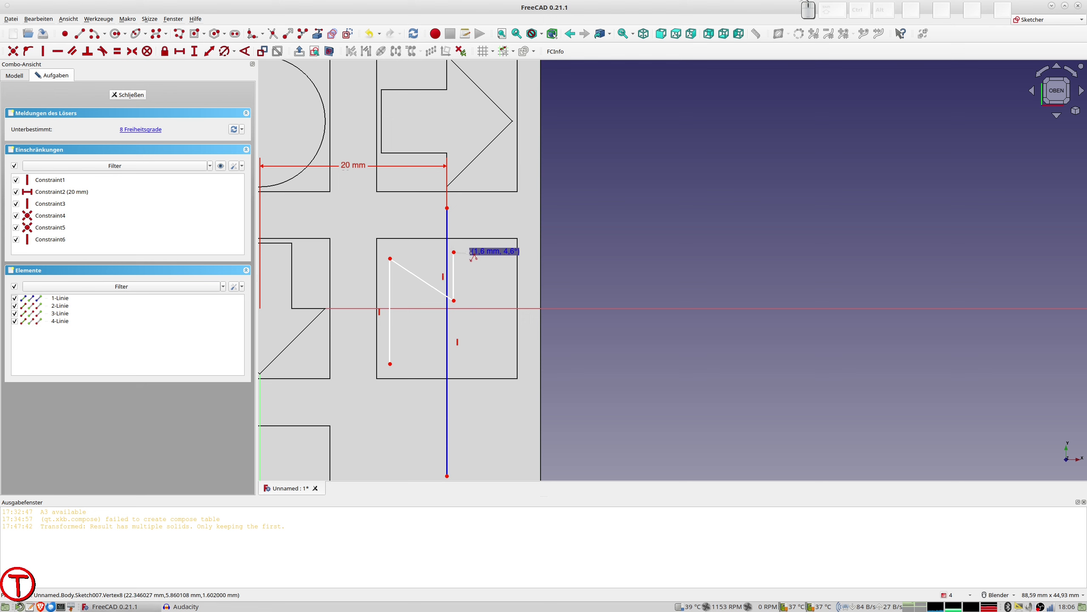
left_click(469, 252)
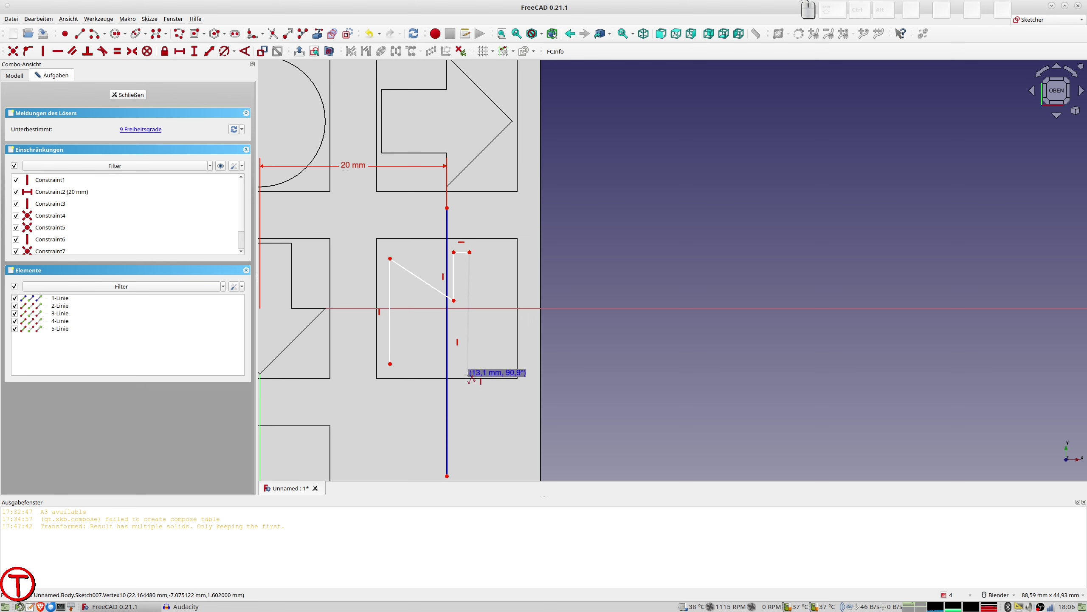
left_click(470, 374)
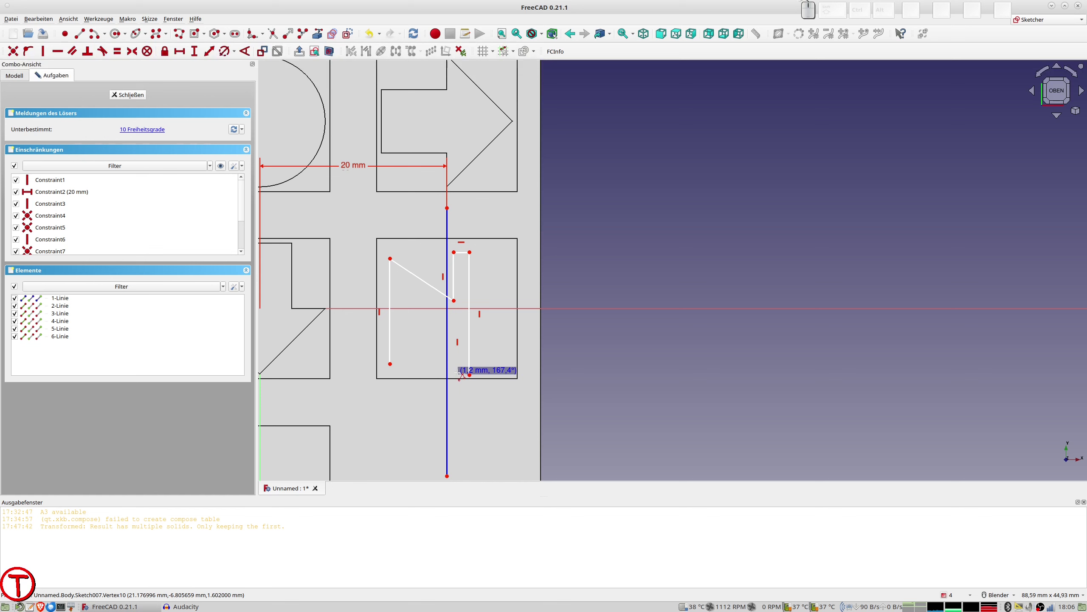
left_click(455, 373)
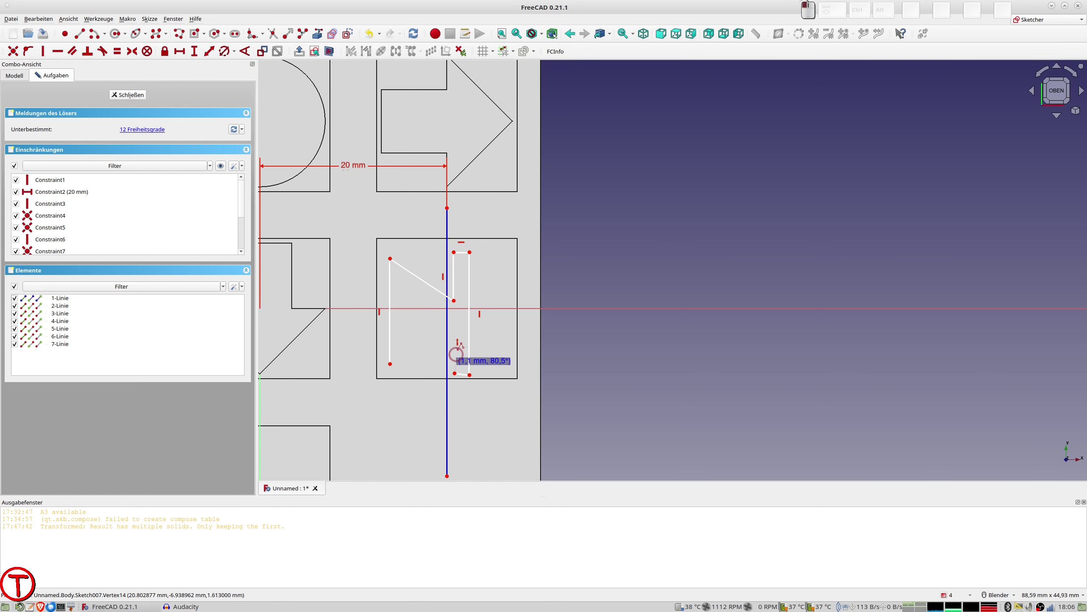
left_click(454, 316)
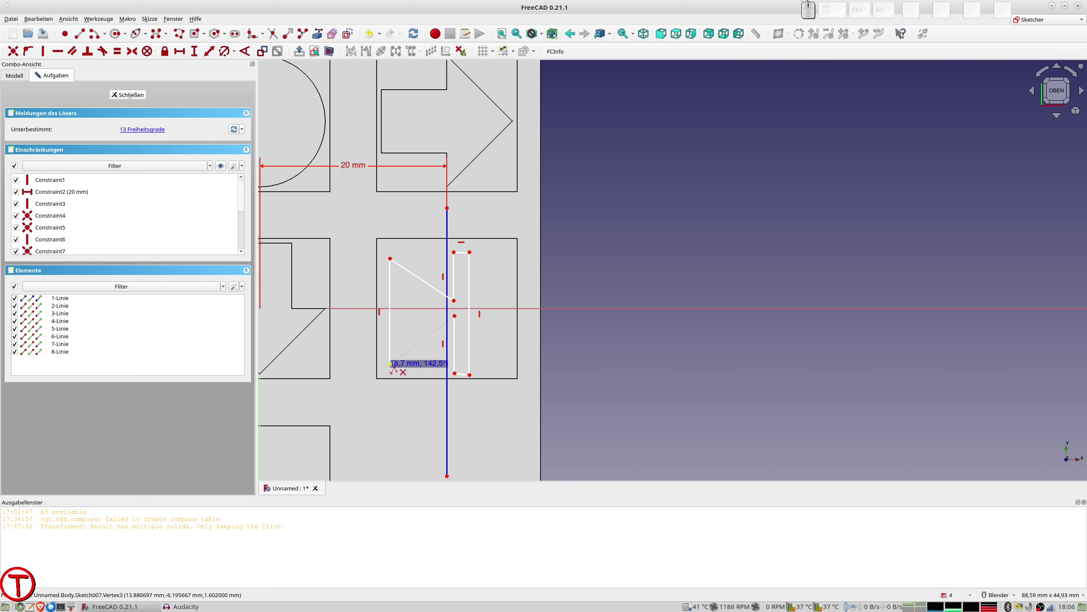
left_click(390, 363)
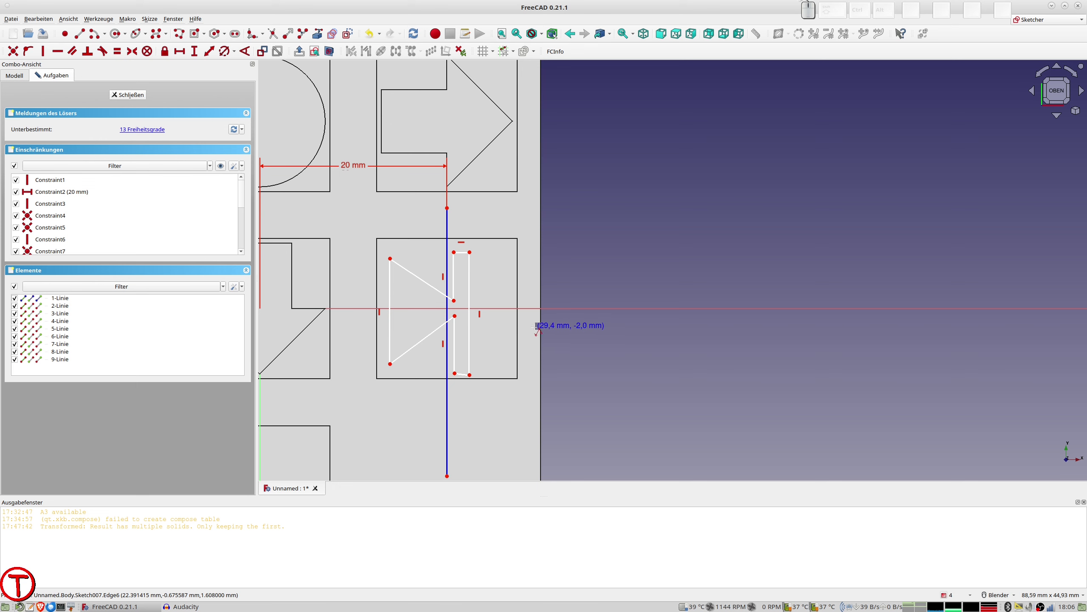
scroll(537, 325, "up", 1)
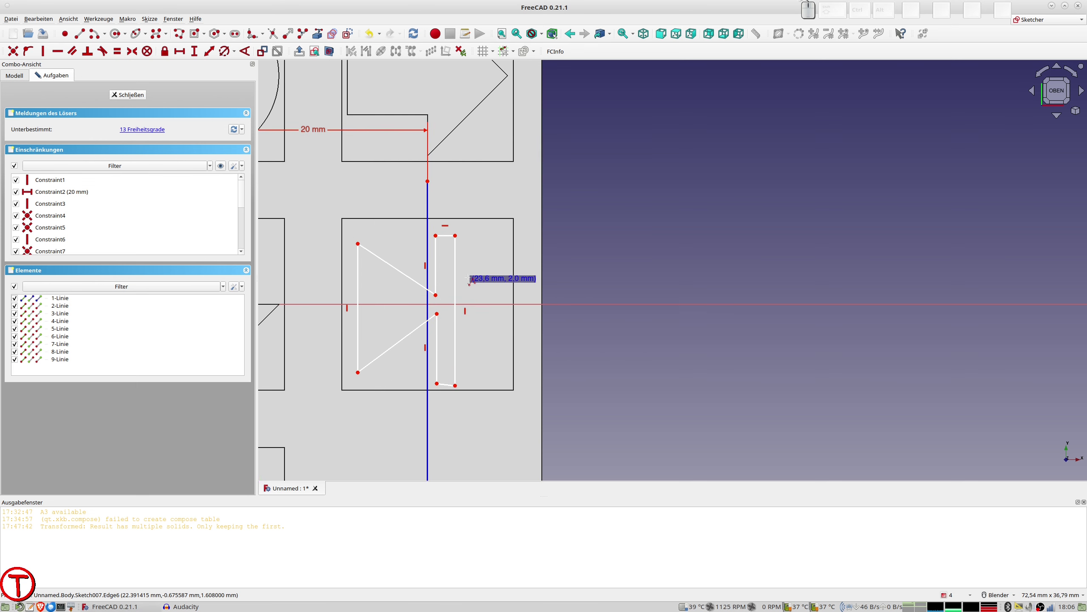
right_click(460, 254)
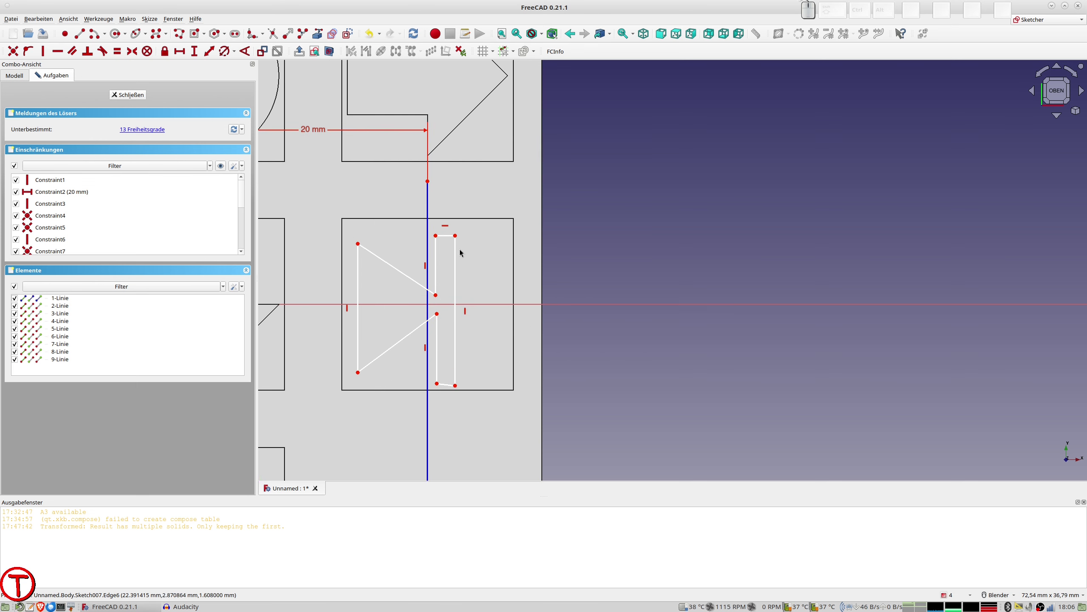
- Widen the bar, make its bottom edge horizontal, and select its two right corners
left_click_drag(456, 273, 481, 271)
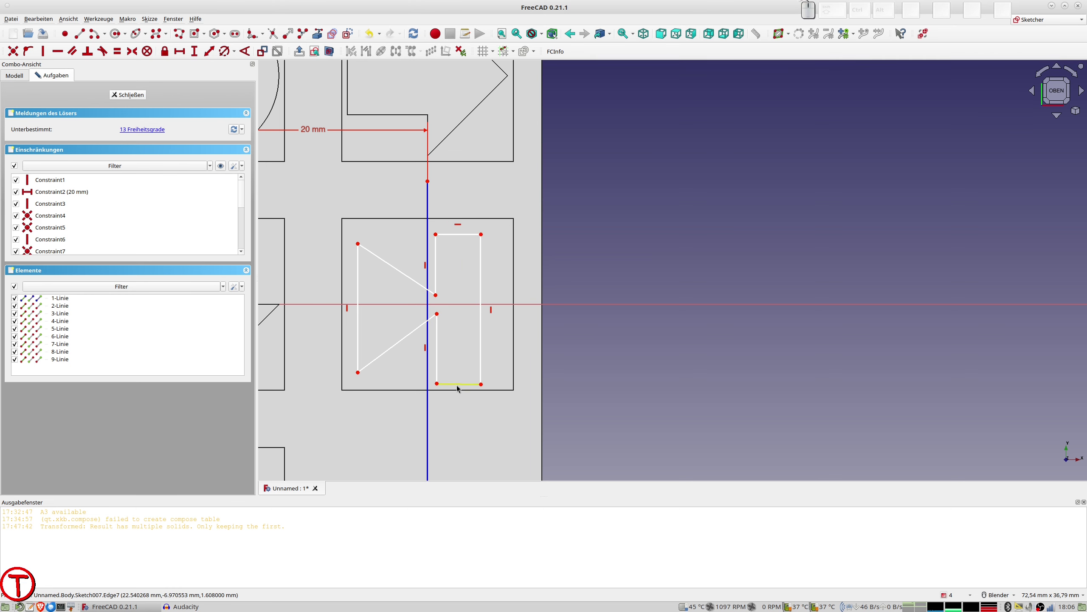
left_click(457, 385)
key("h")
left_click(481, 235)
left_click(482, 384)
left_click(502, 303)
left_click(481, 234)
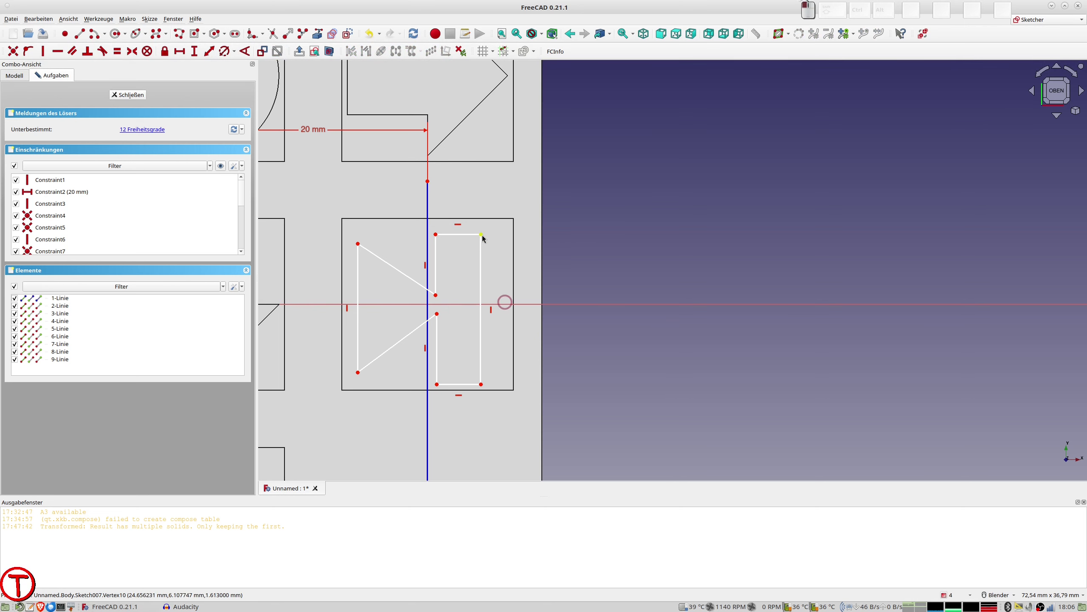
left_click(481, 384)
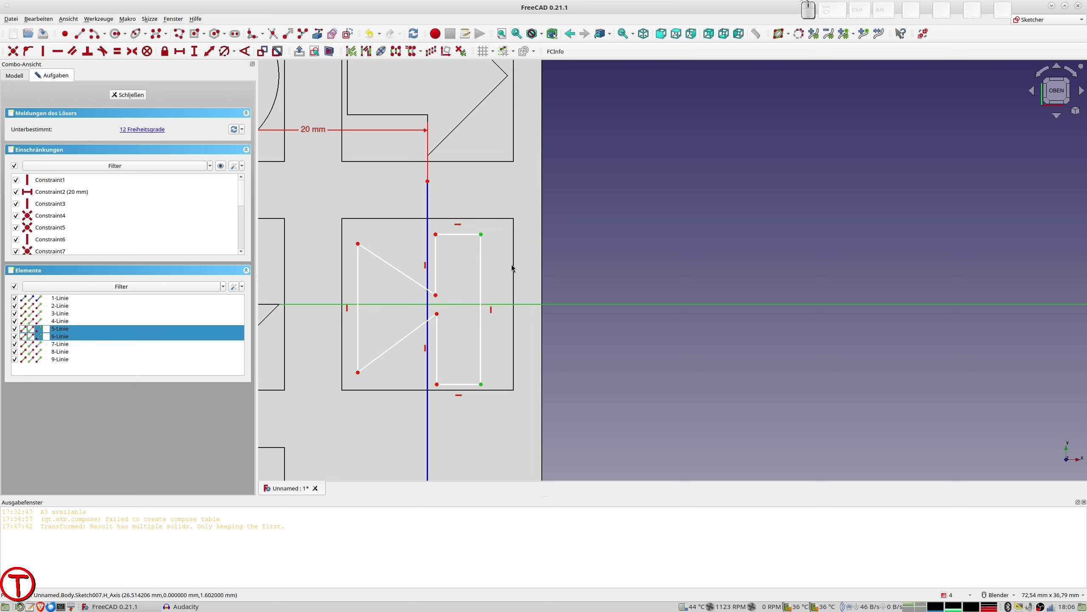
- Give the bar's right edge a 13,5 mm length dimension
key("d")
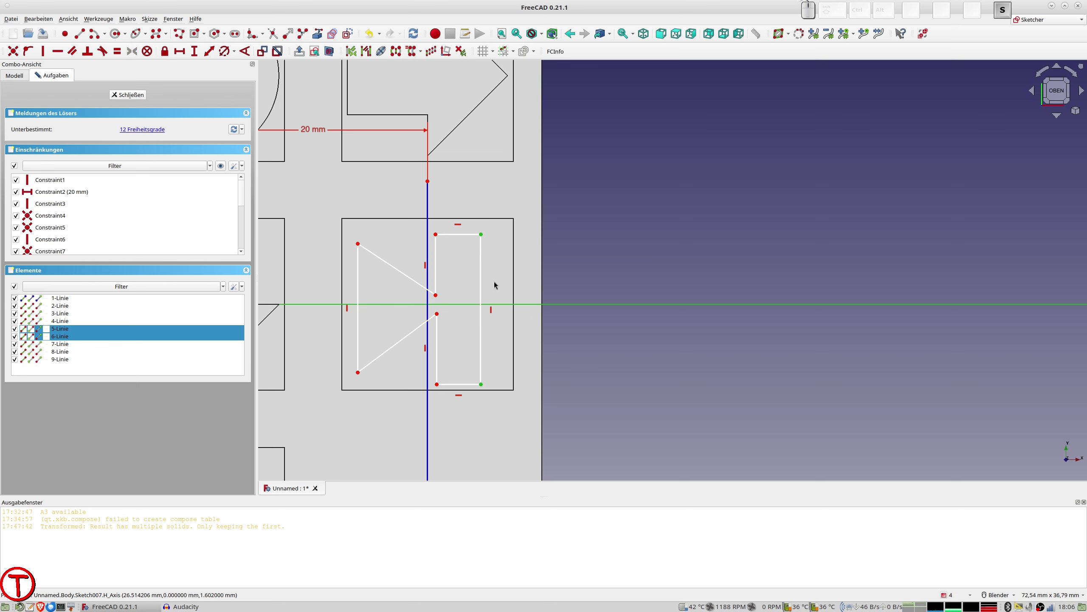
left_click(490, 304)
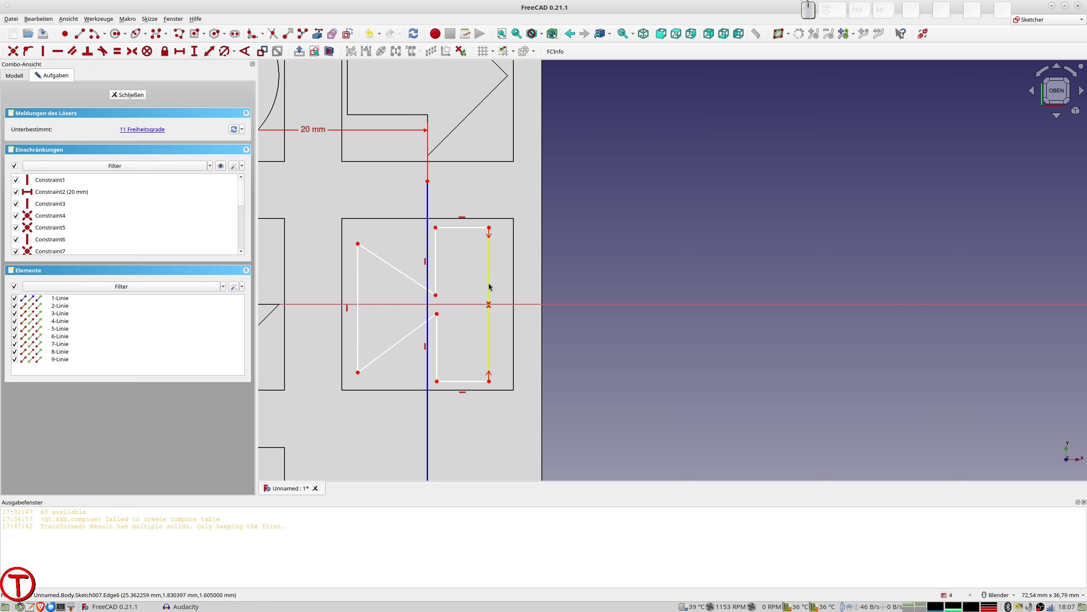
left_click(489, 242)
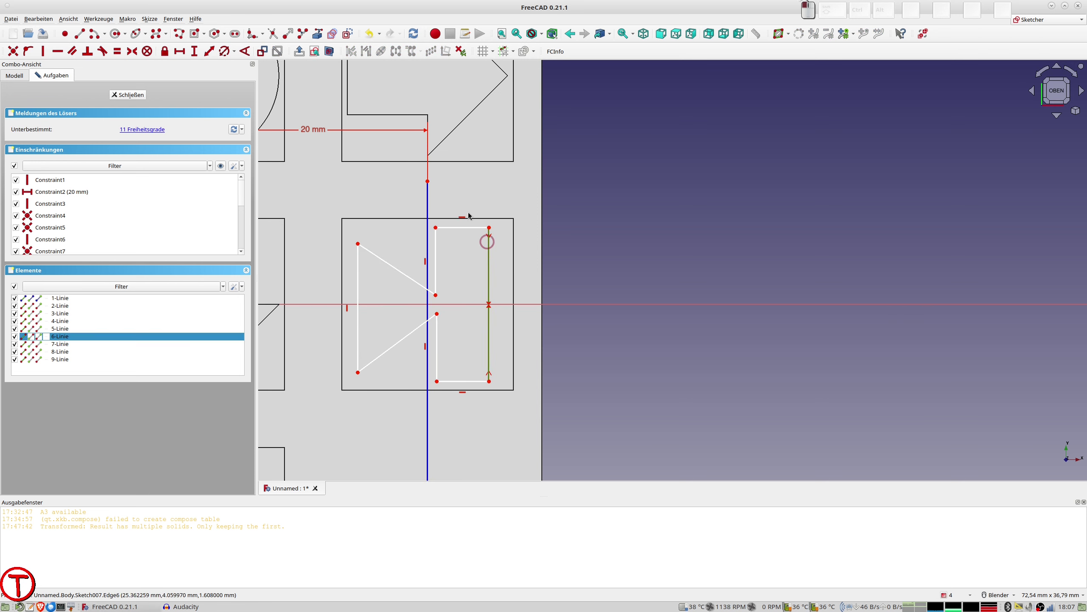
left_click(210, 51)
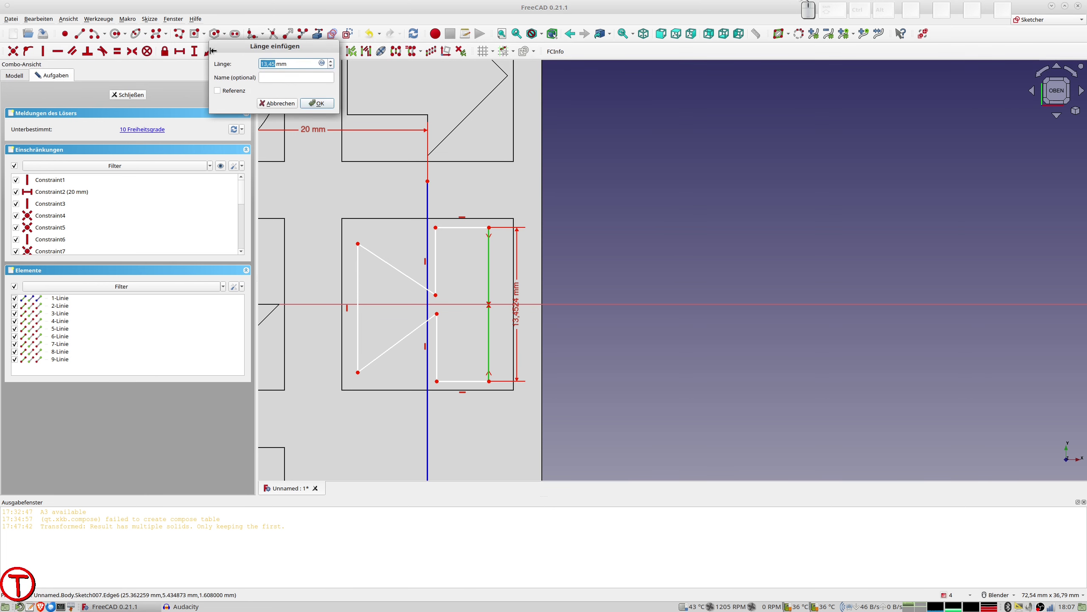
type("13,5")
key("Return")
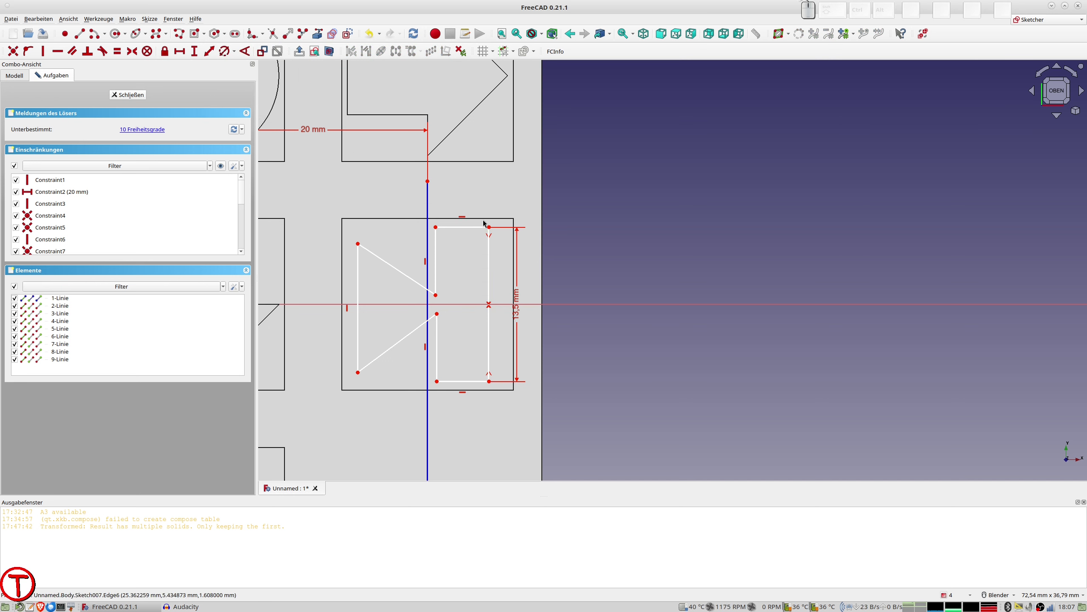
- Make the two triangle-tip points symmetric about the horizontal axis
left_click_drag(436, 245, 460, 246)
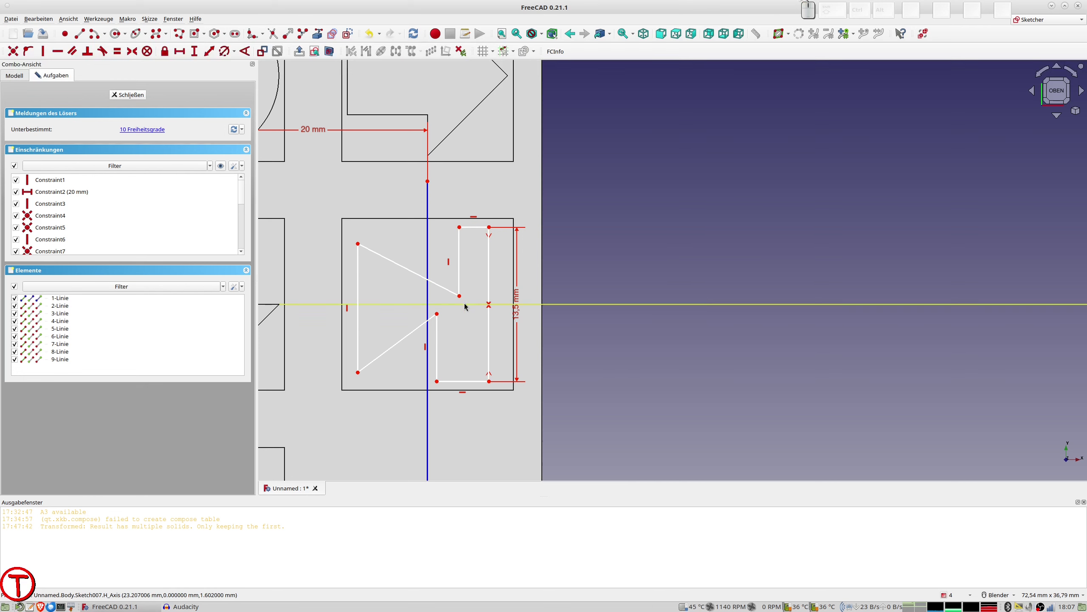
left_click(459, 295)
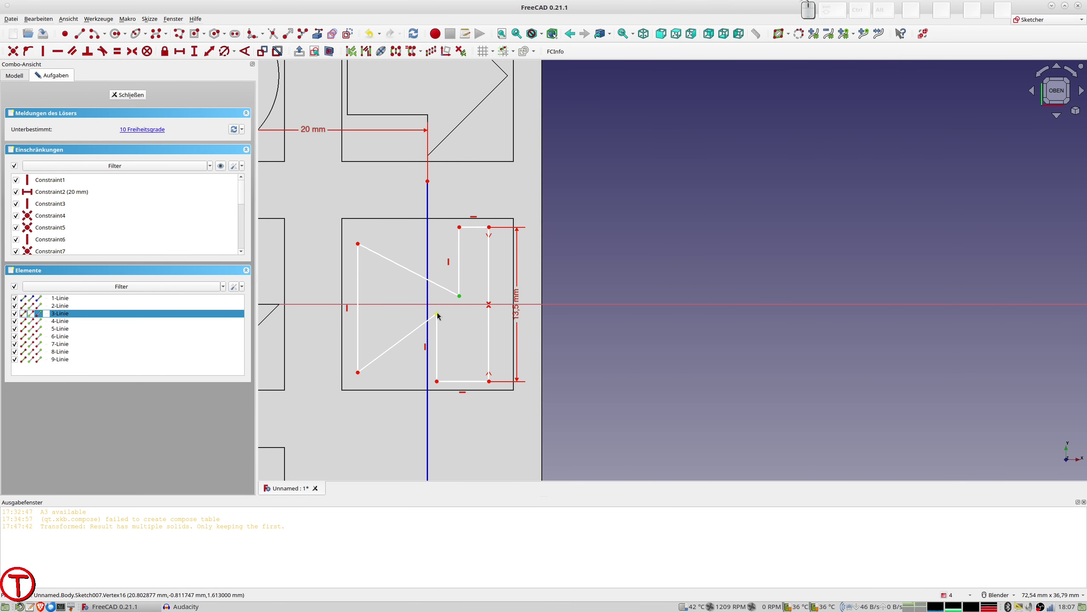
left_click(437, 314)
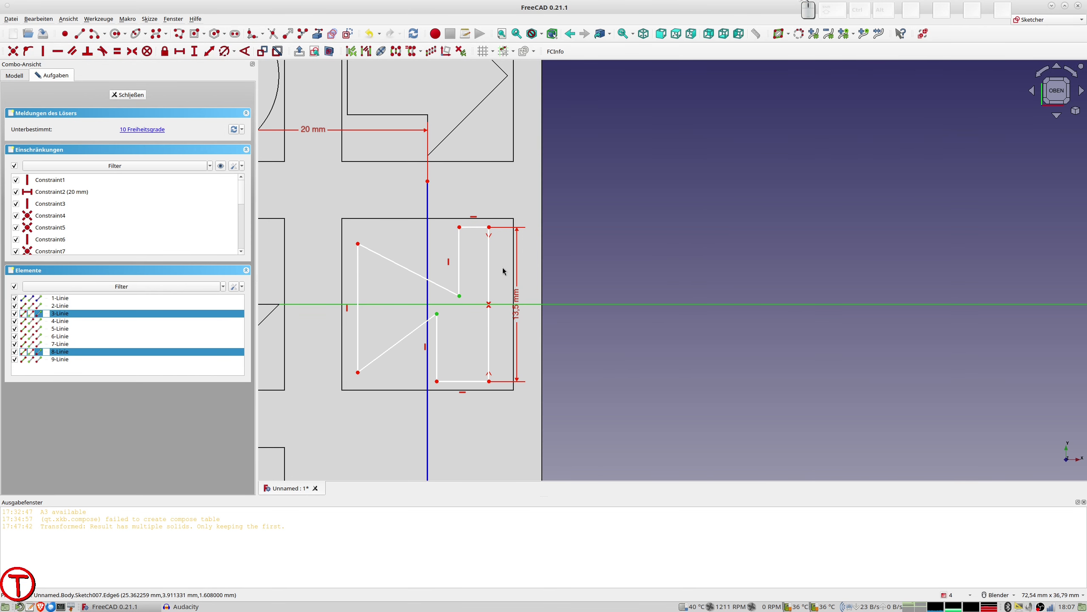
key("s")
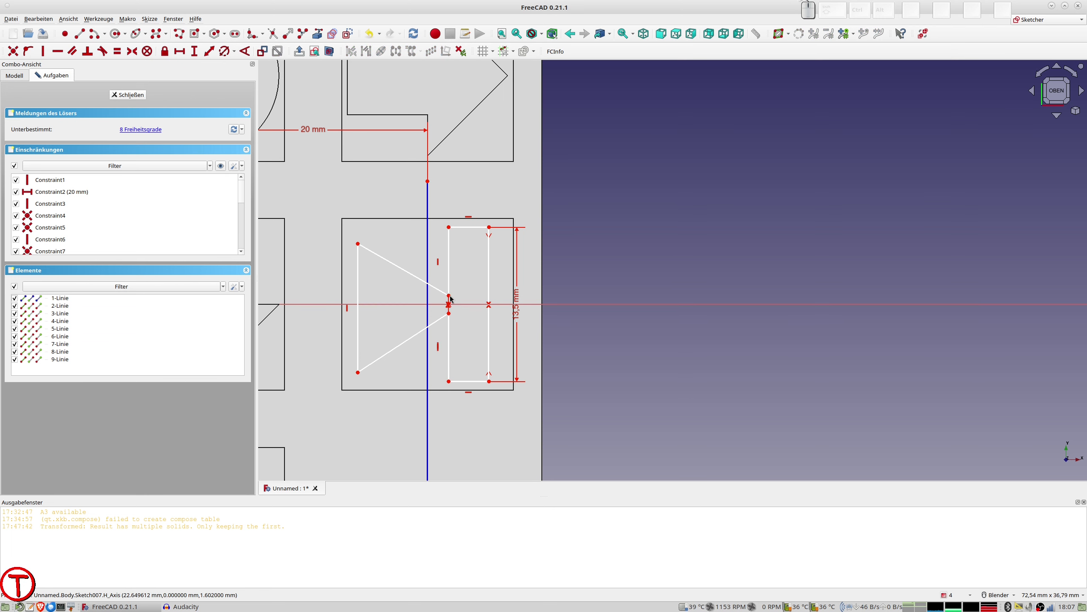
left_click_drag(451, 297, 457, 295)
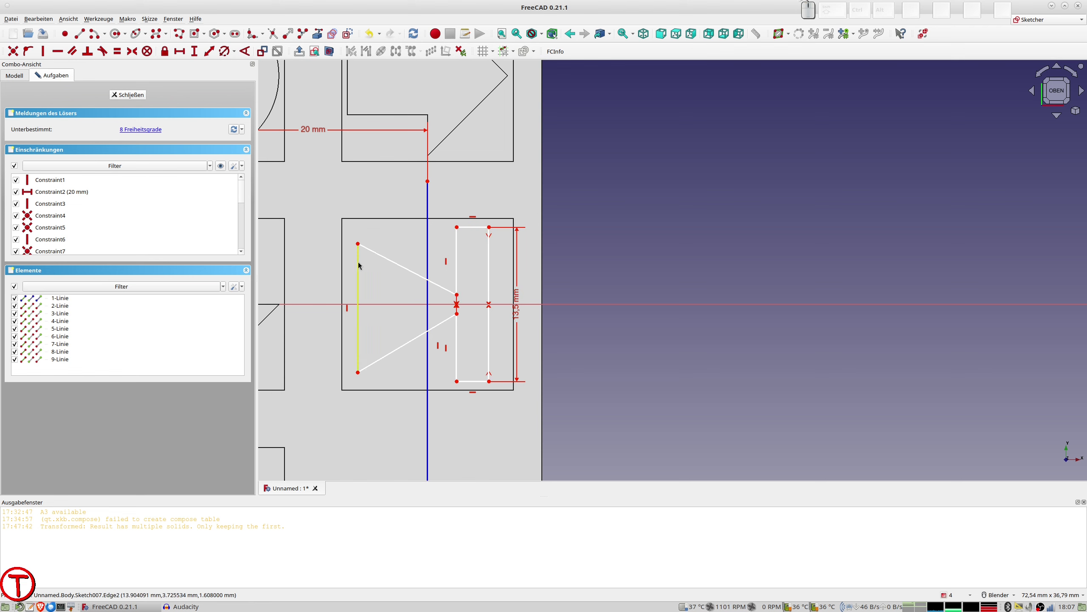
- Make the triangle's left edge symmetric about the horizontal axis and delete the redundant constraint
left_click(358, 283)
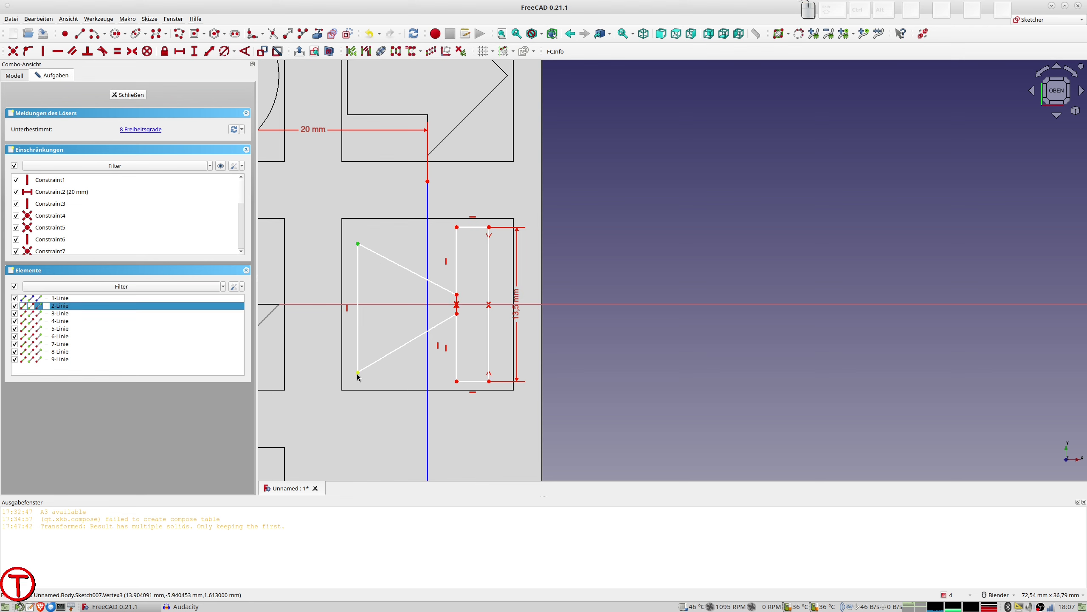
left_click(382, 303)
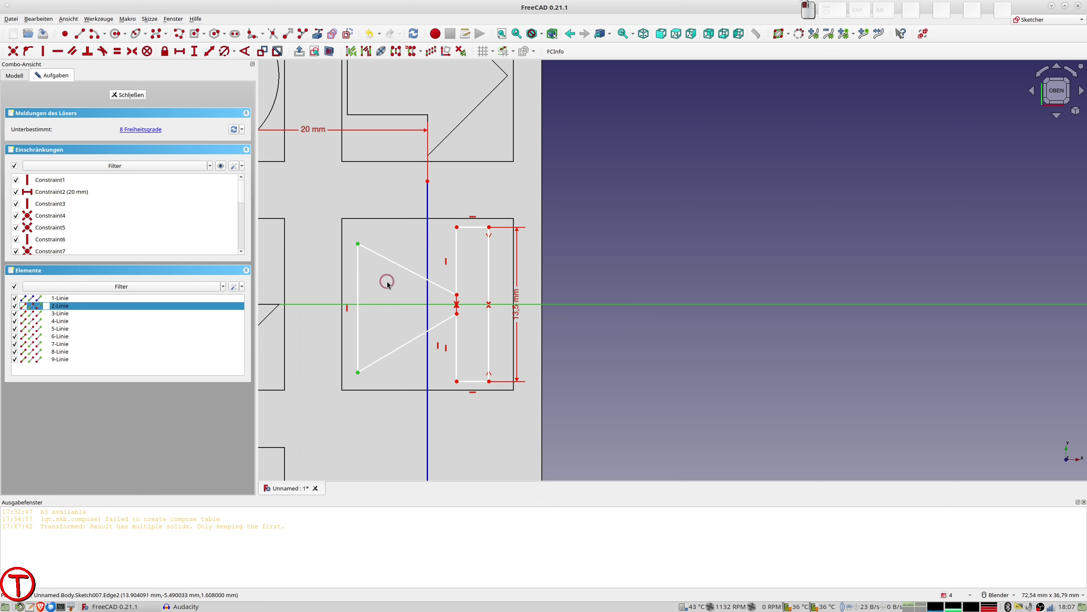
key("s")
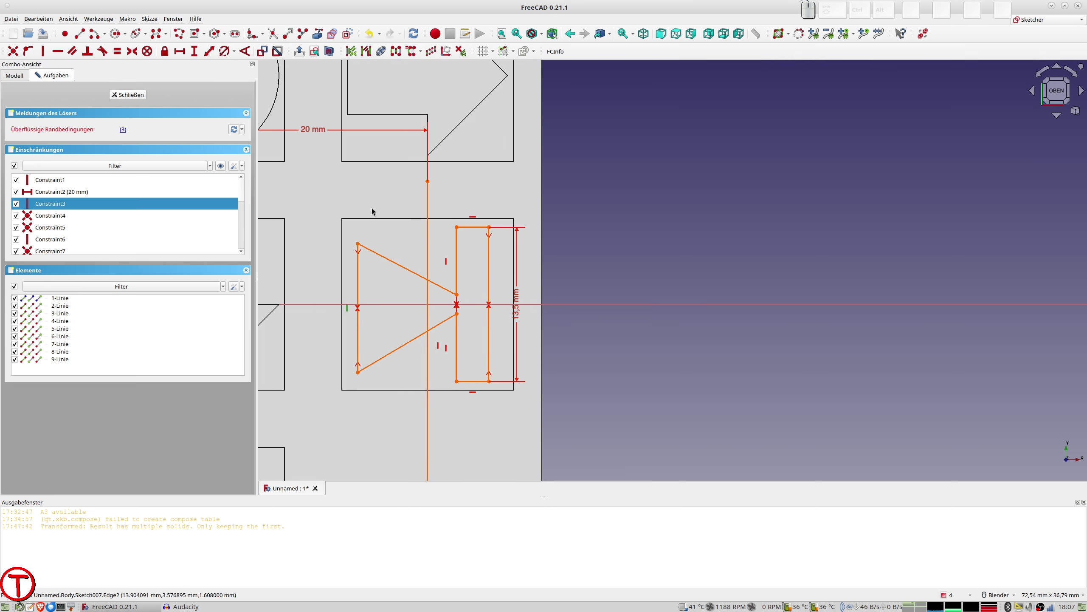
key("Delete")
left_click_drag(358, 243, 359, 224)
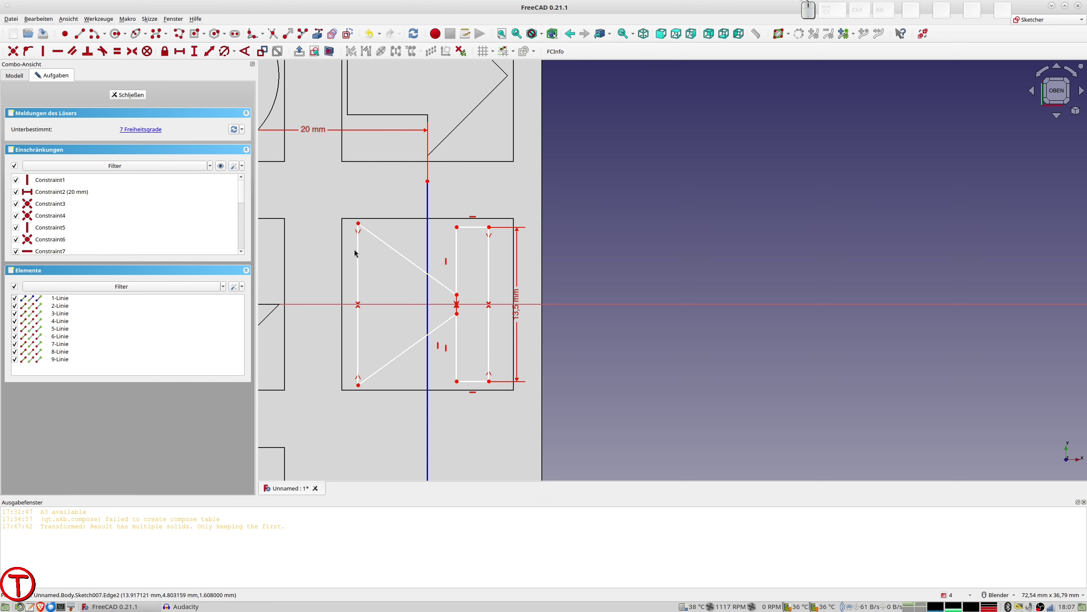
- Set the triangle's left edge to 14 mm, with its top-left corner 6 mm from the vertical axis
left_click(358, 266)
left_click(211, 56)
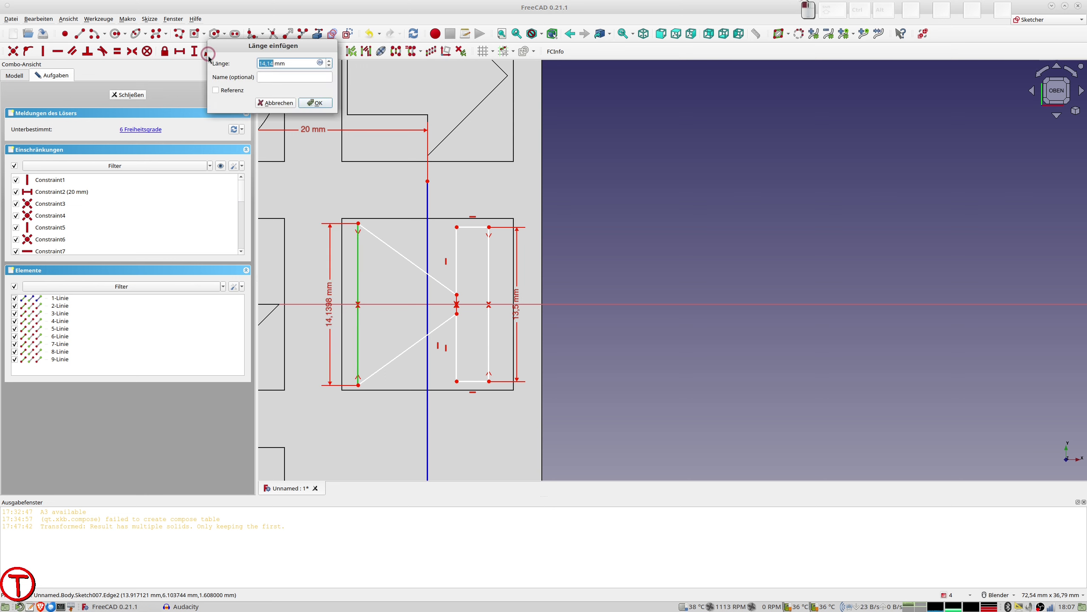
type("1")
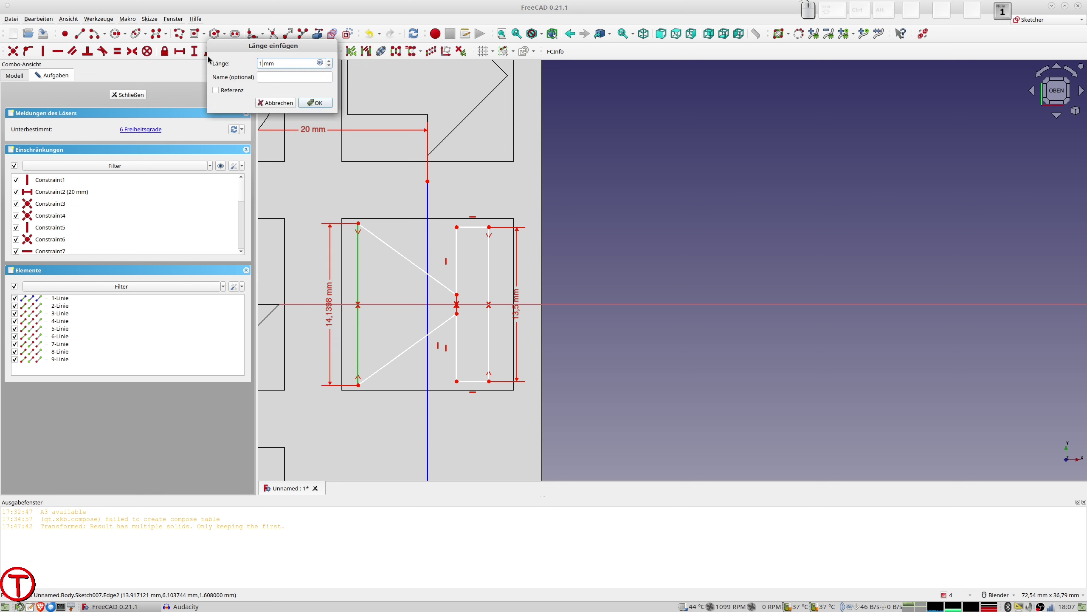
type("4")
key("Return")
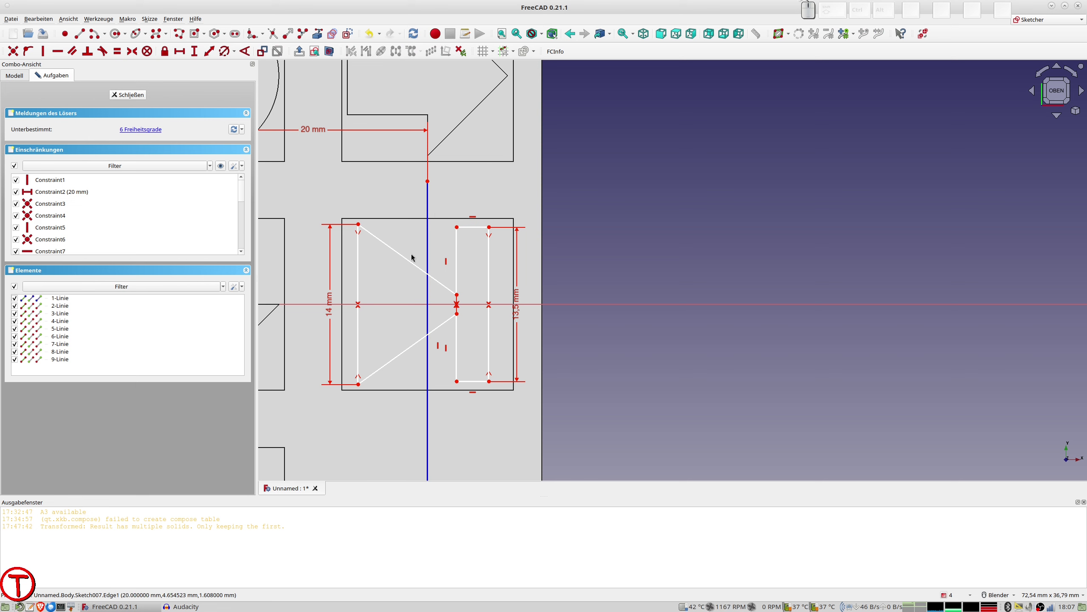
left_click(358, 224)
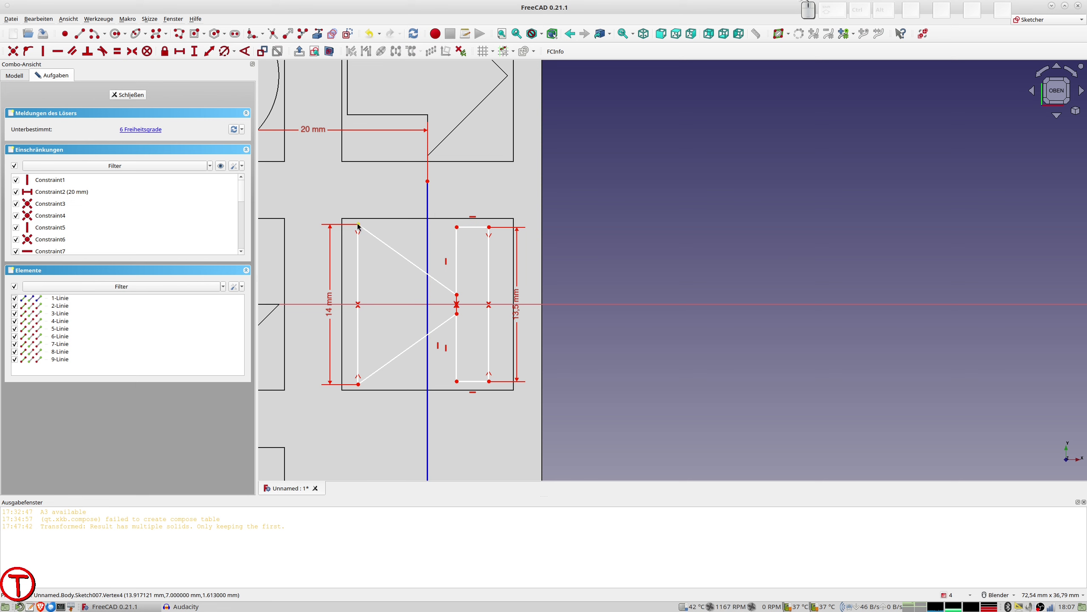
left_click(428, 240)
left_click(186, 56)
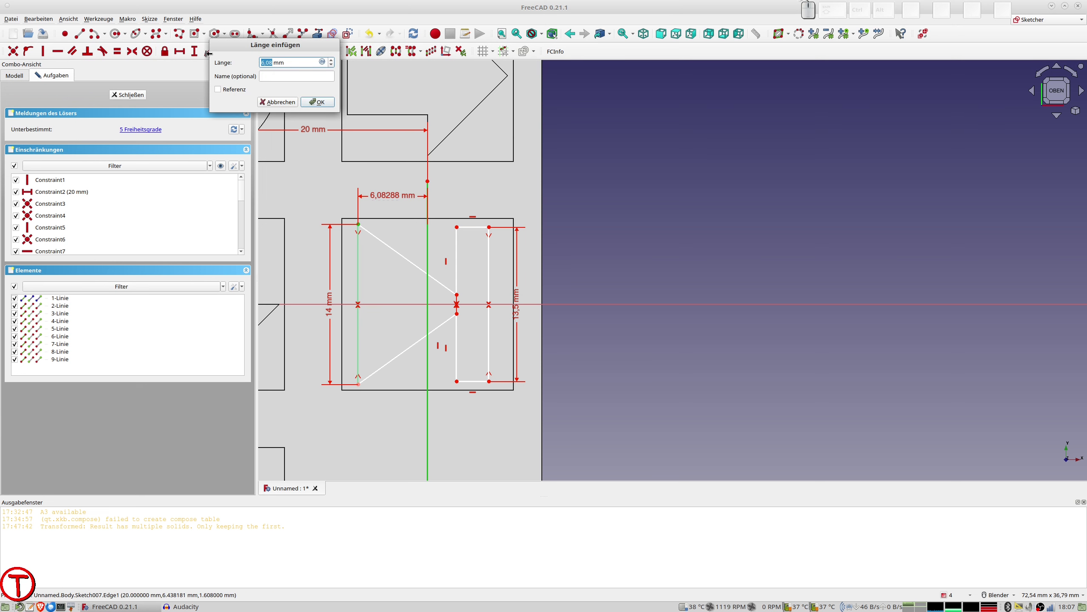
type("6")
key("Return")
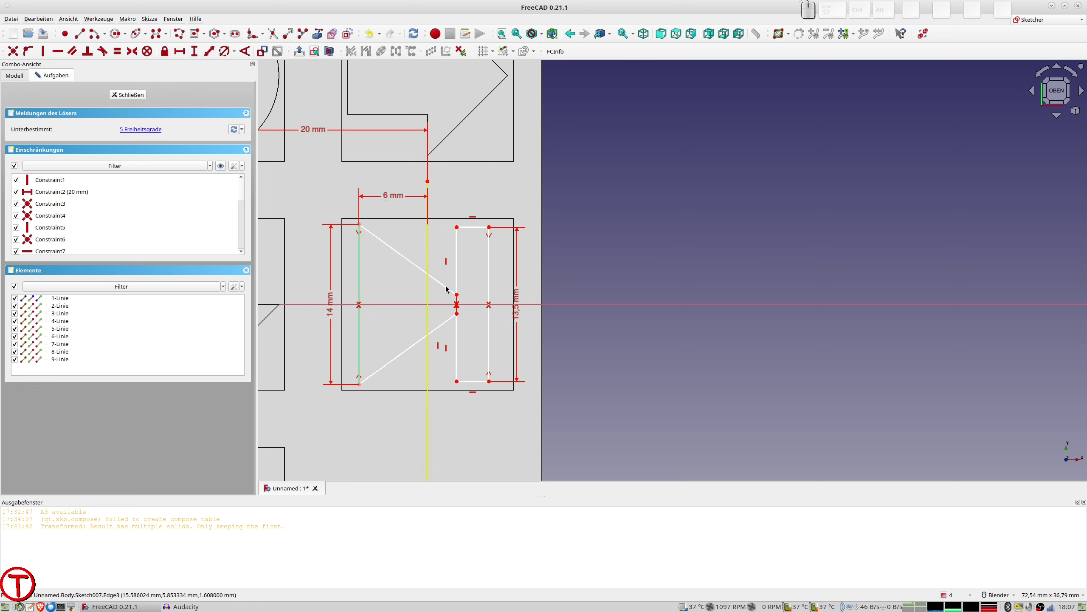
- Make the bar's top edge 3 mm wide
left_click(472, 227)
left_click(210, 55)
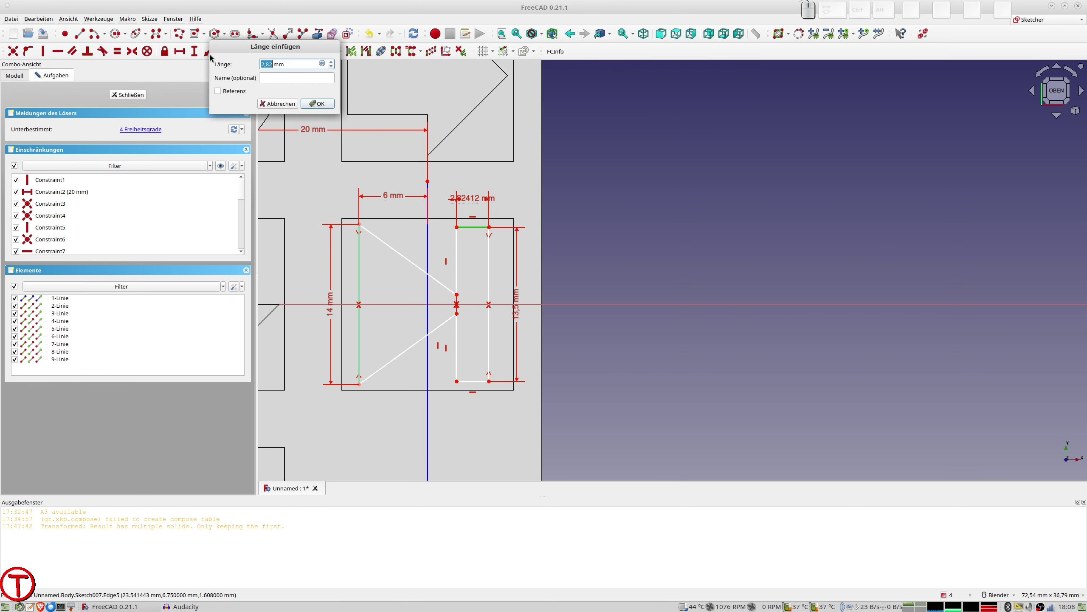
type("3")
key("Return")
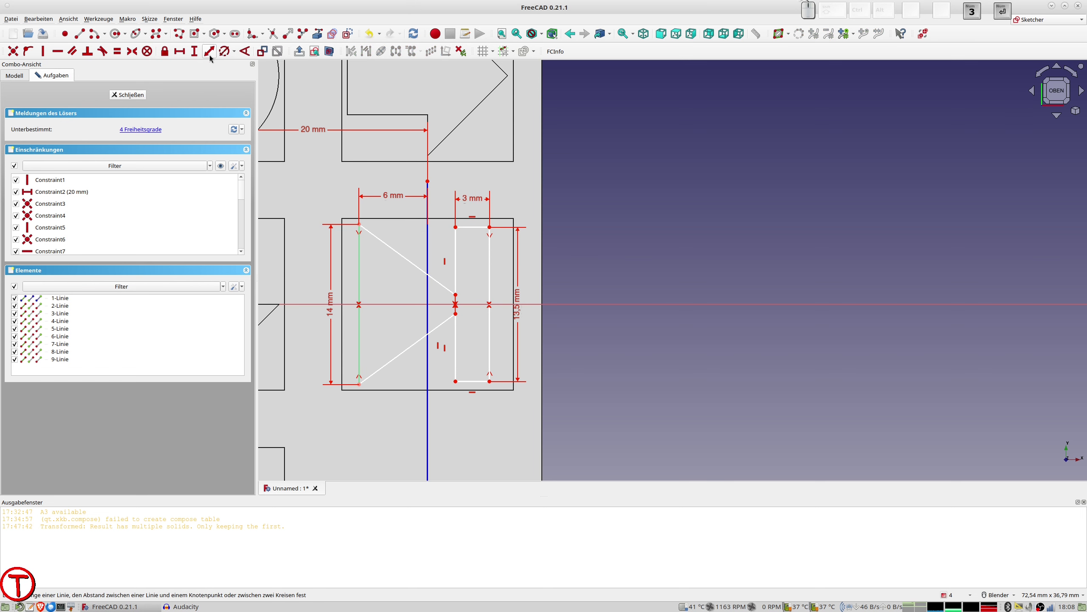
left_click_drag(456, 259, 457, 259)
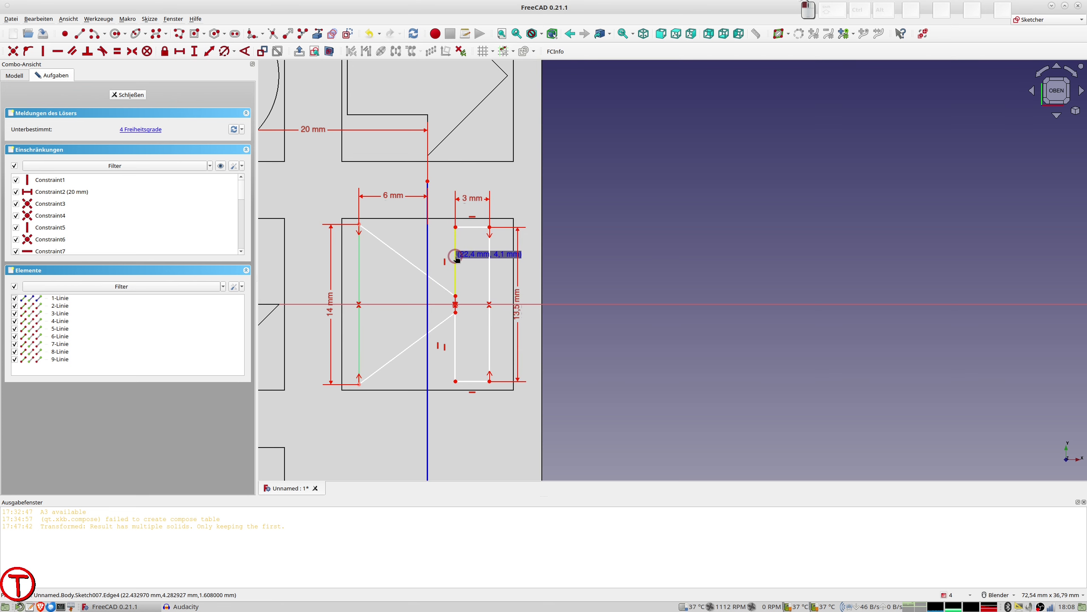
left_click_drag(458, 258, 457, 259)
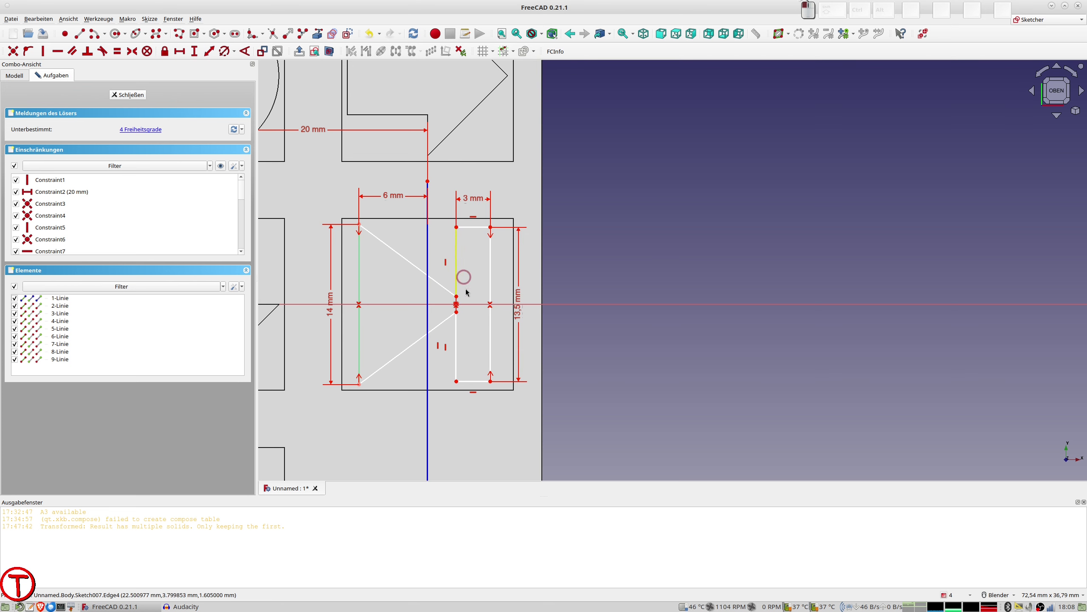
- Place the triangle-tip point 2,5 mm from the vertical axis, with a 1,6 mm vertical gap between the tip points
left_click(456, 298)
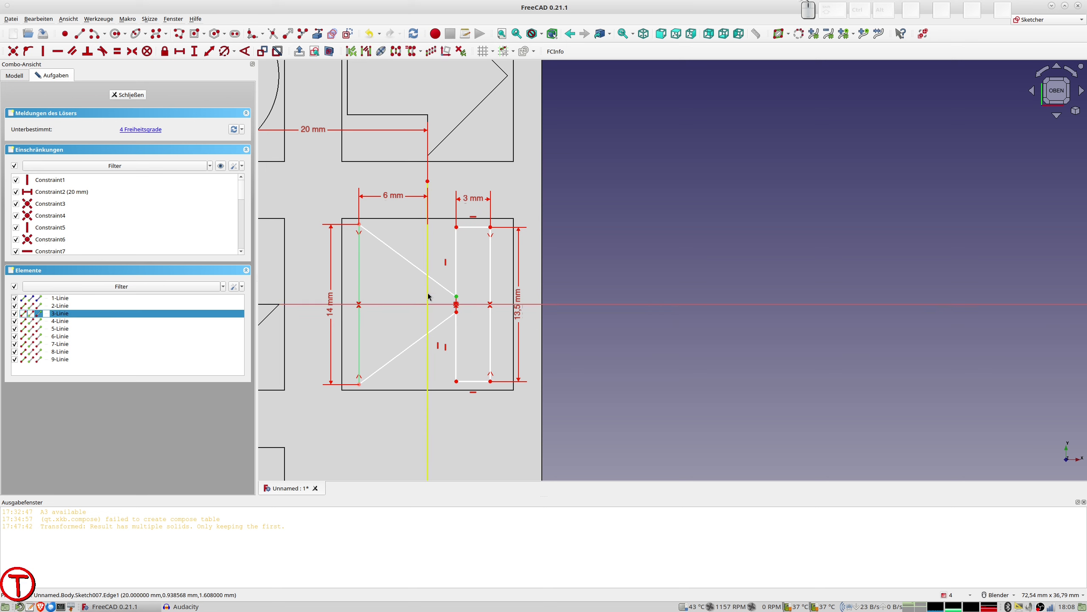
left_click(427, 298)
left_click(210, 51)
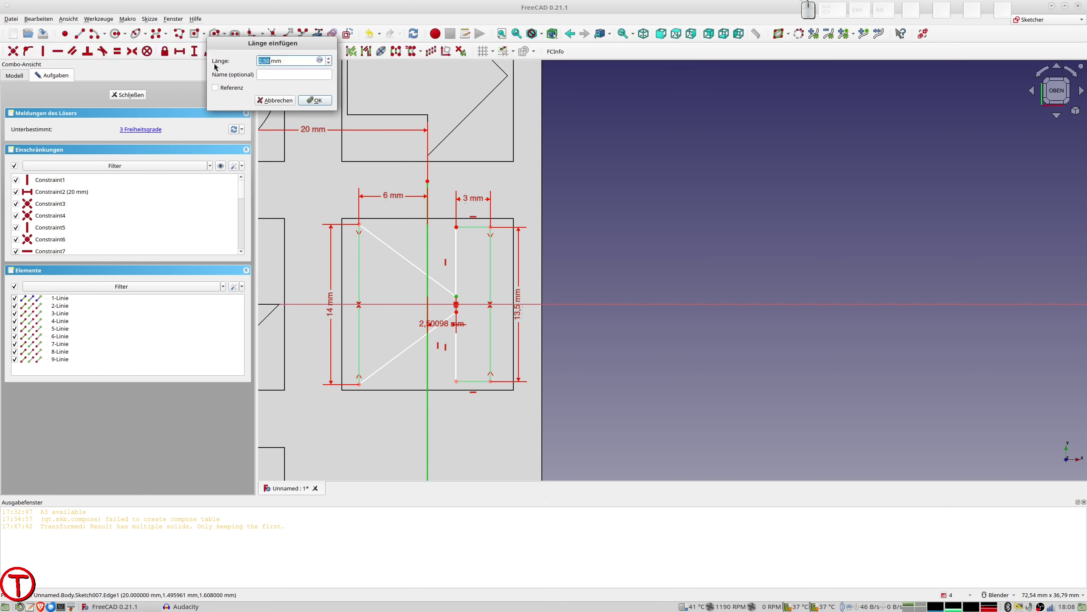
type("2.5")
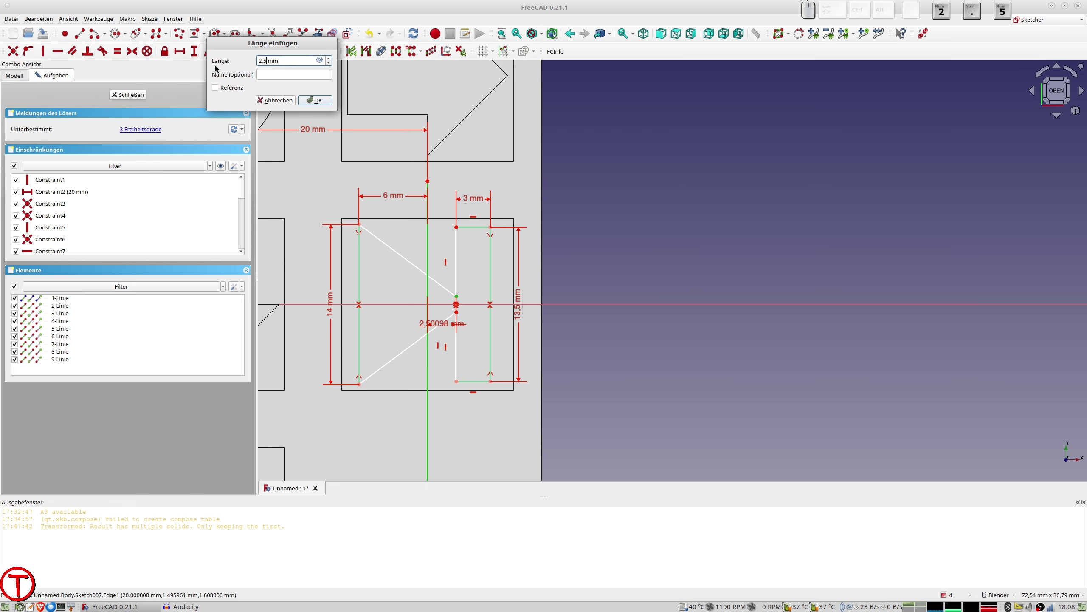
key("Return")
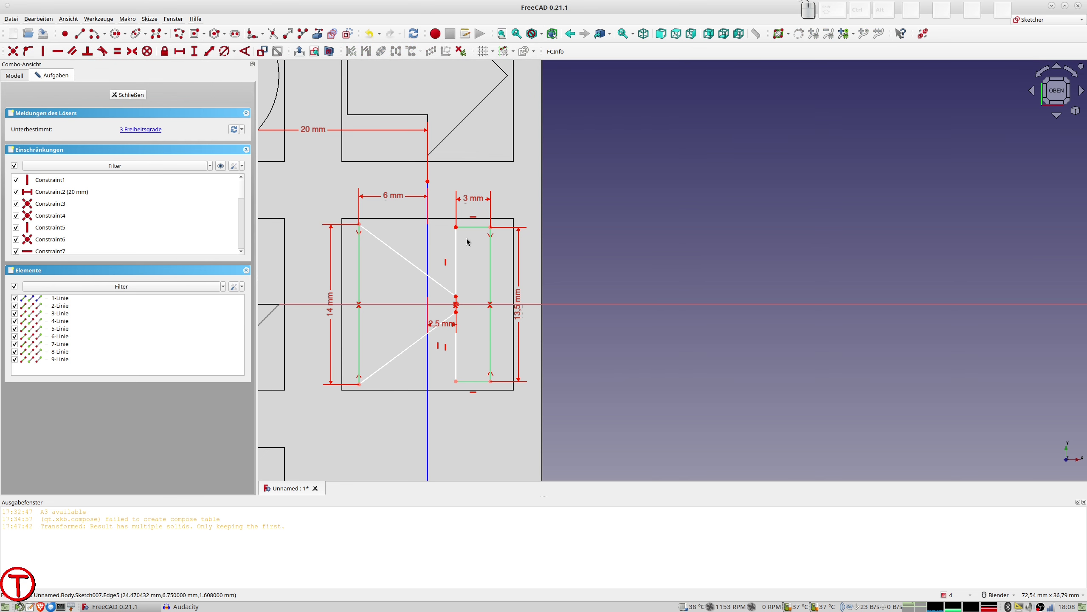
left_click(460, 303)
left_click(456, 313)
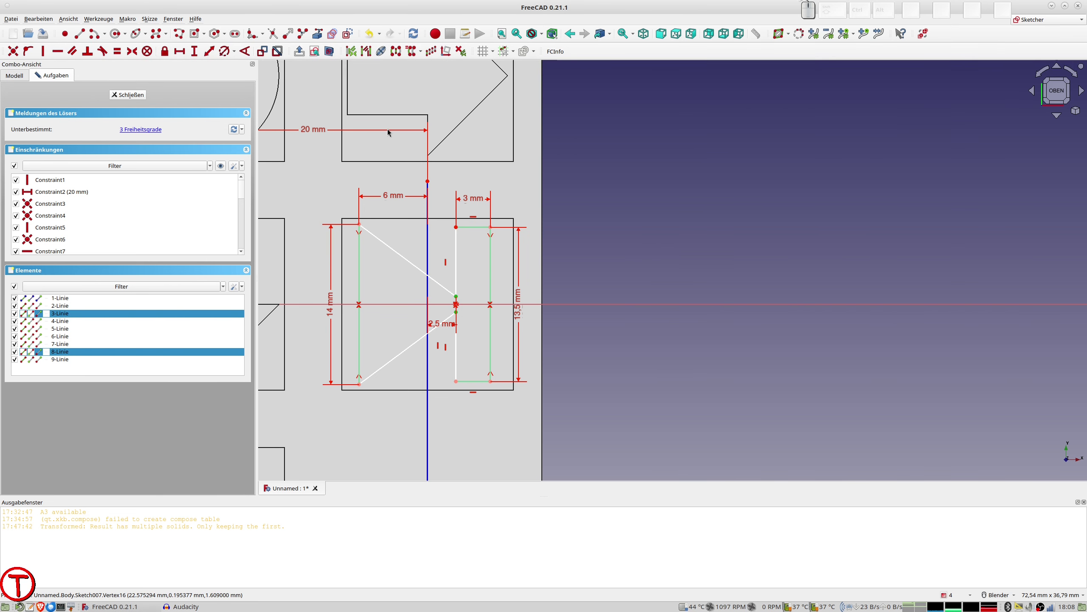
left_click(209, 51)
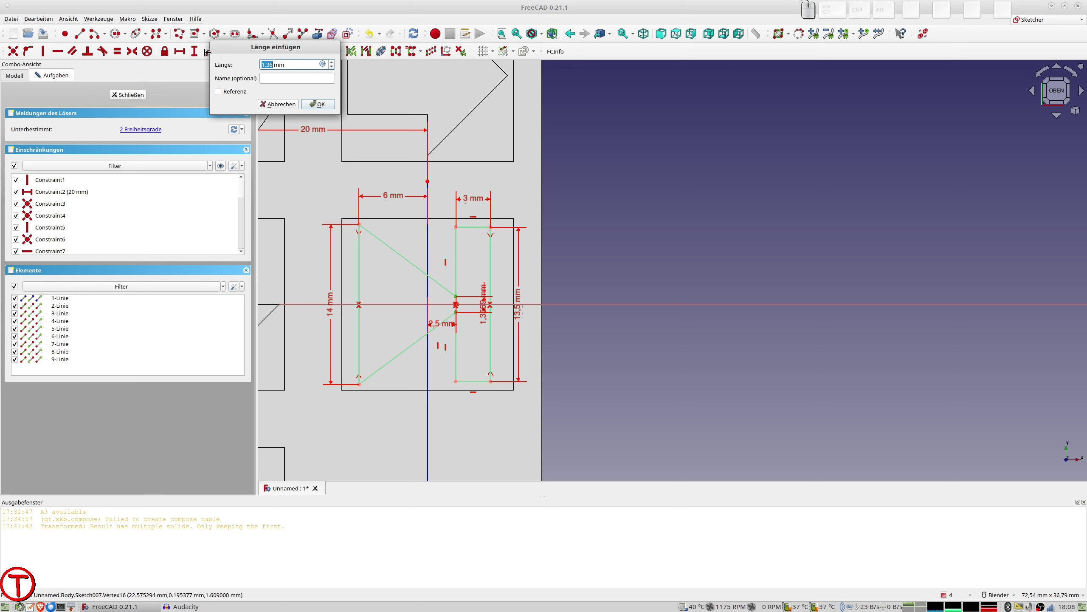
type("1,6")
key("Return")
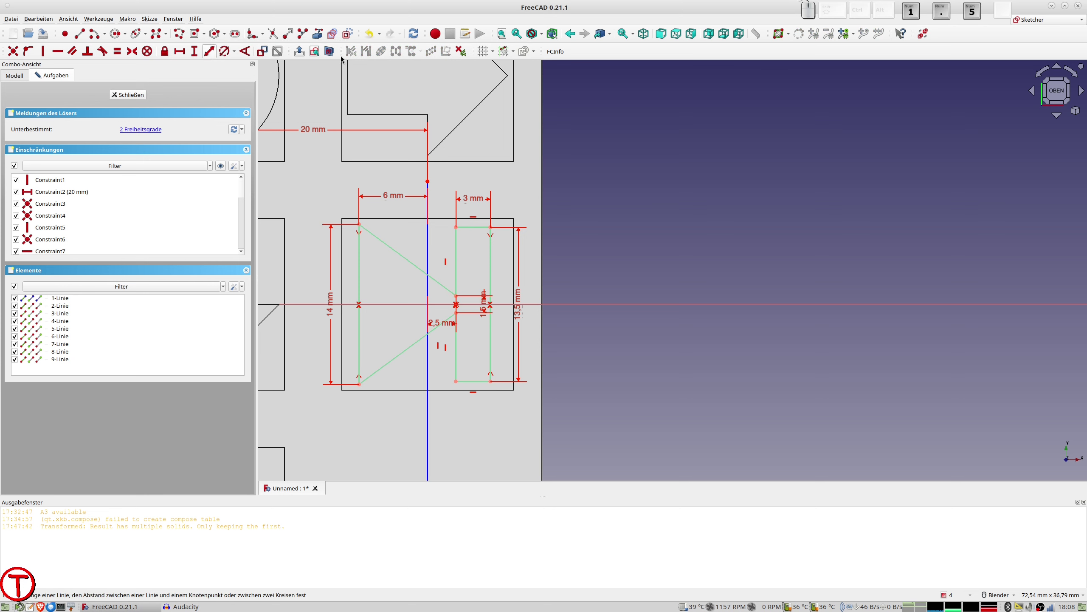
scroll(542, 303, "down", 2)
scroll(543, 300, "down", 1)
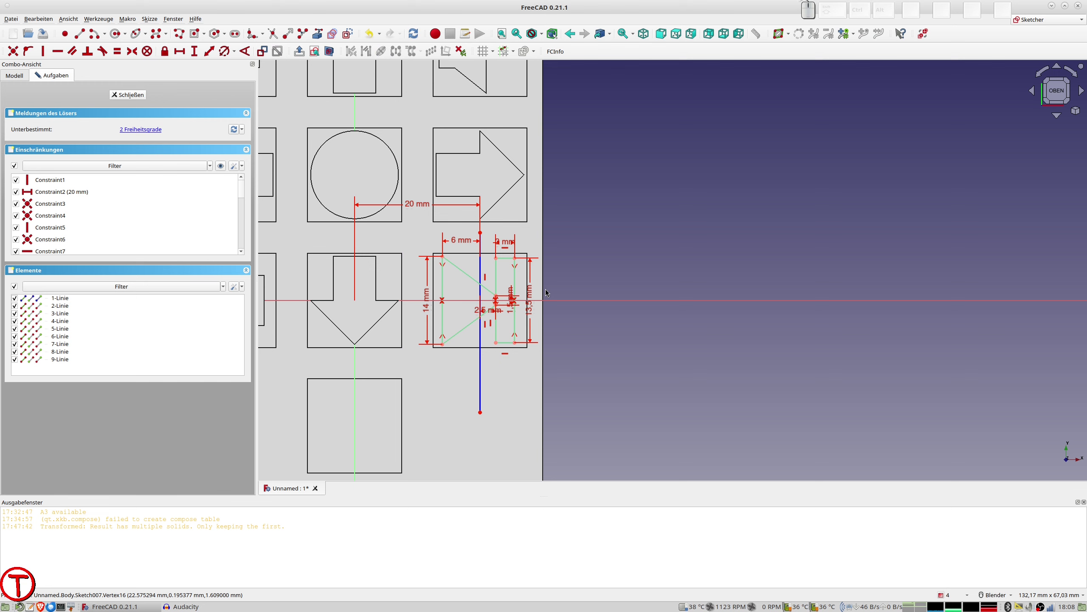
- Close Sketch007 and pad it 20 mm, creating Pad007
left_click(134, 97)
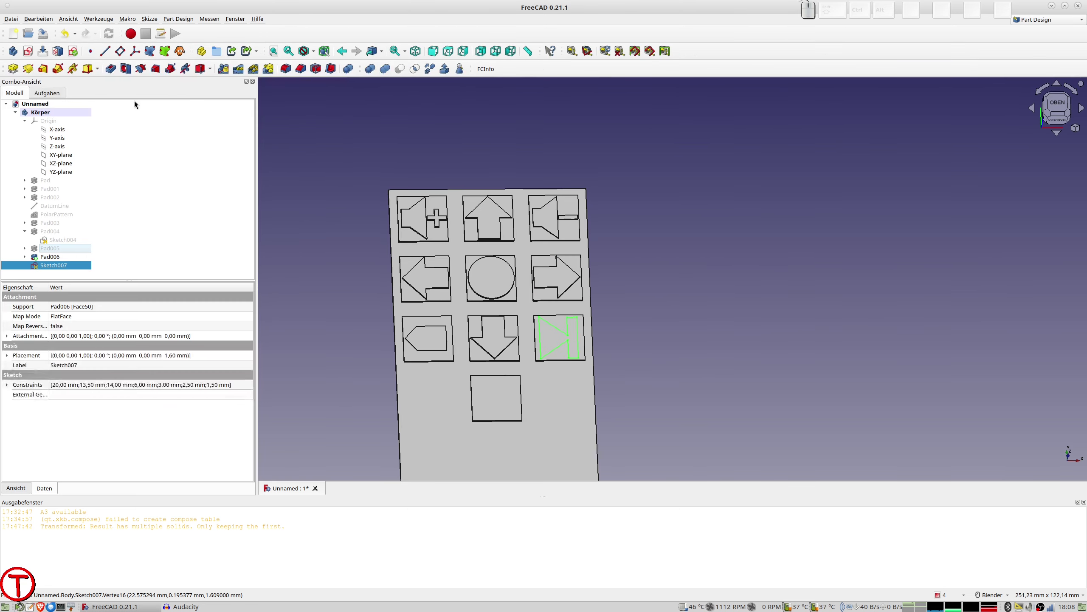
left_click(13, 68)
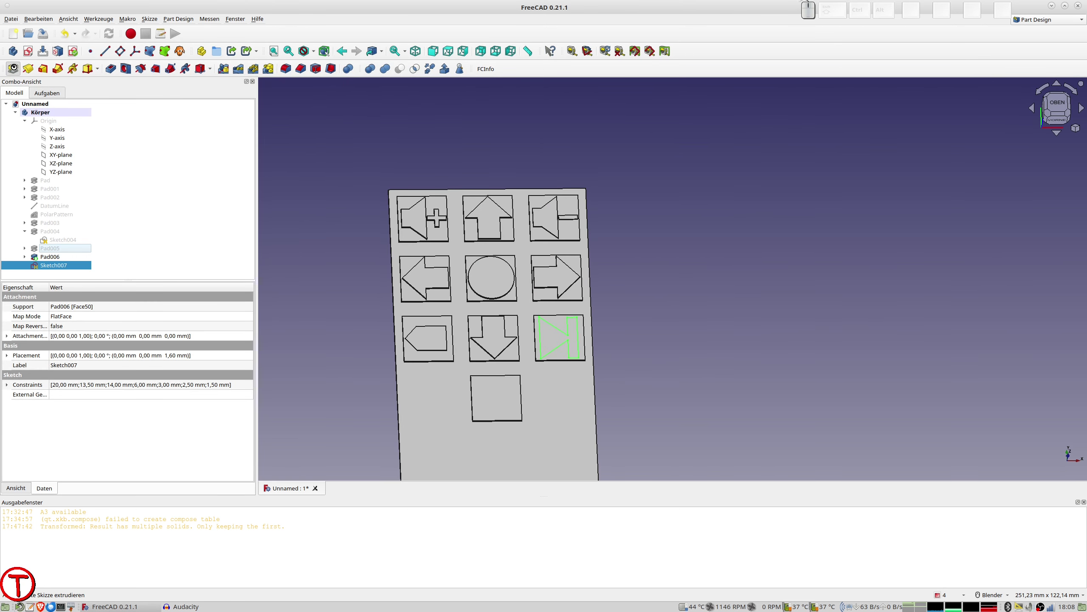
type("2")
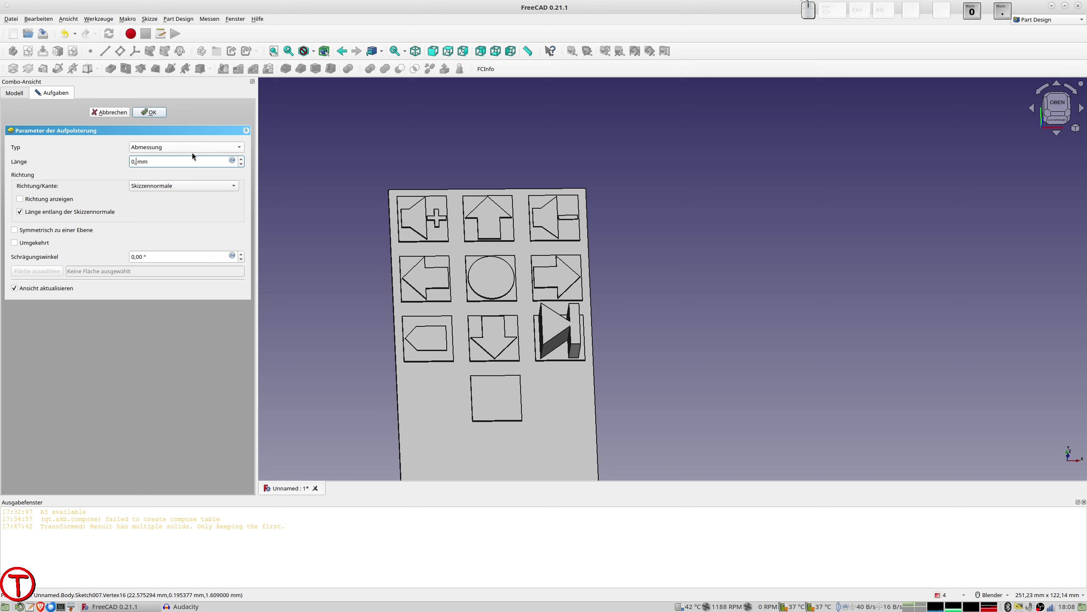
type("0")
key("Return")
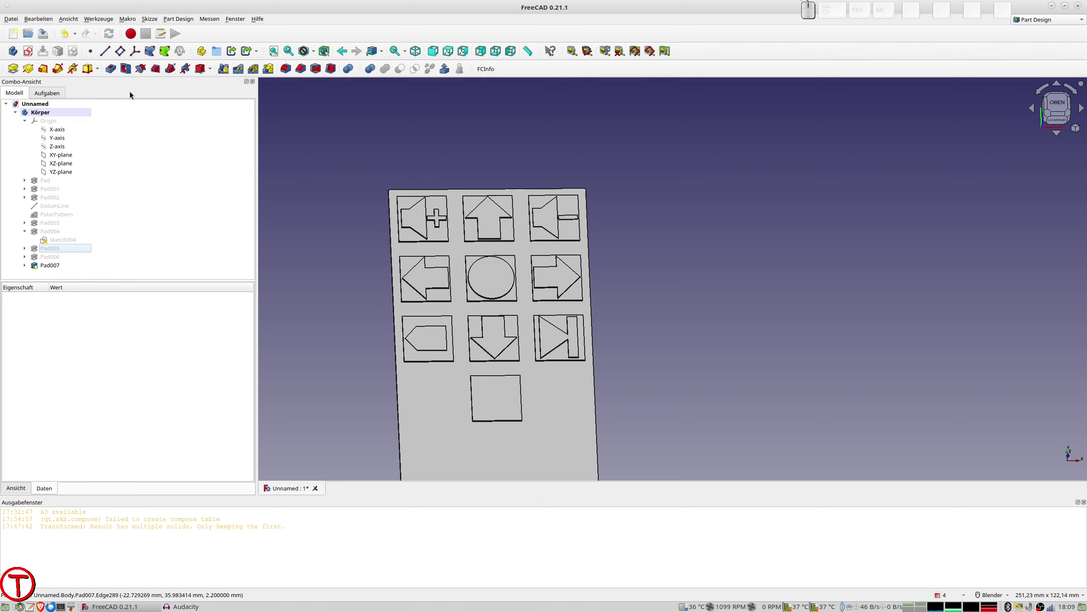
- Start a new sketch on the bottom tile face and draw a horizontal line across it
left_click(498, 390)
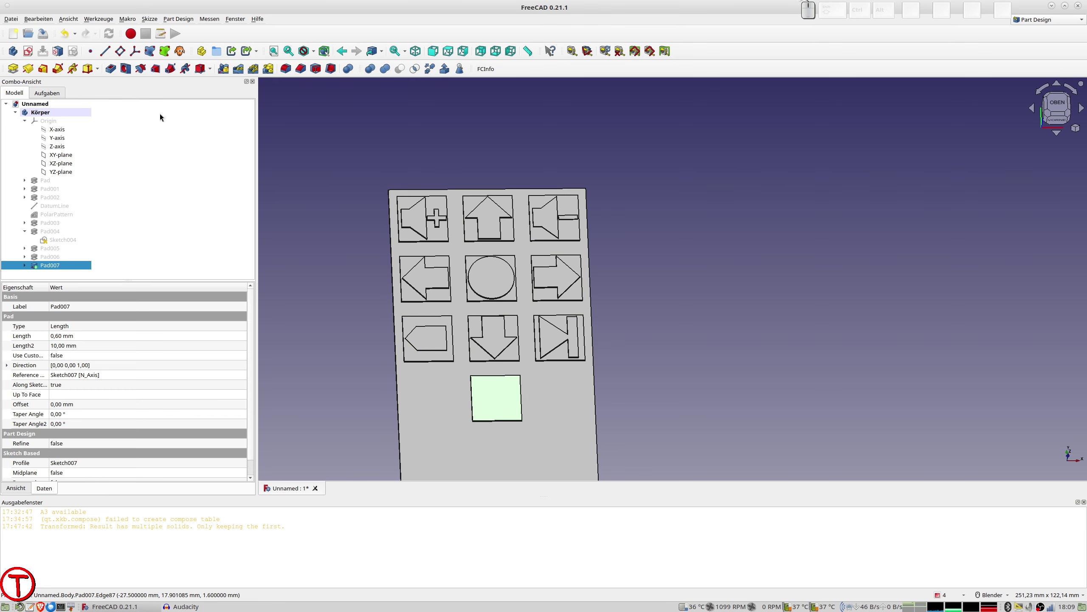
left_click(28, 67)
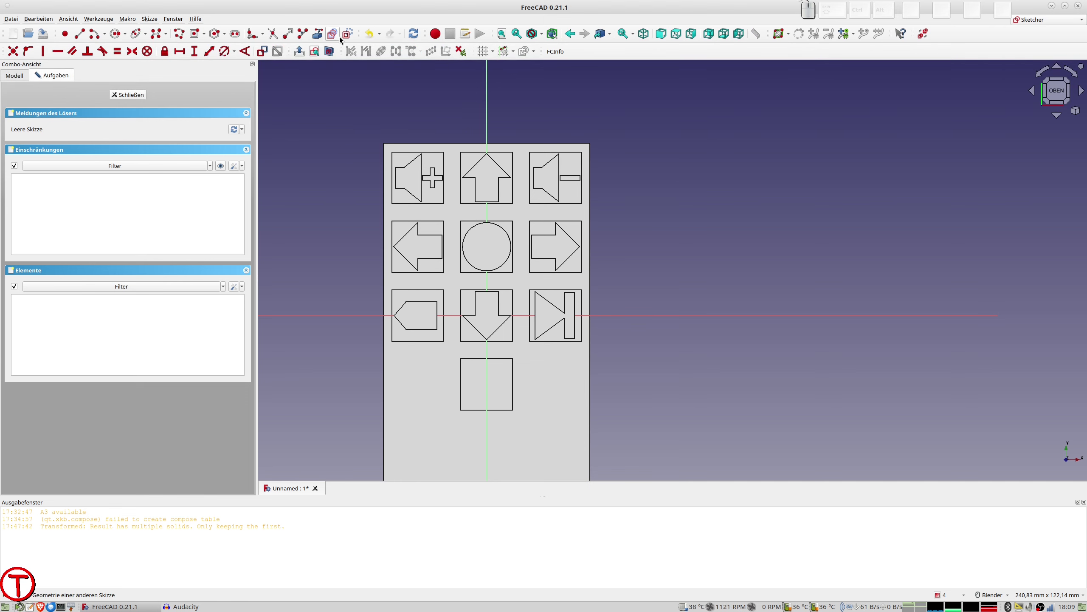
left_click(78, 37)
left_click(426, 383)
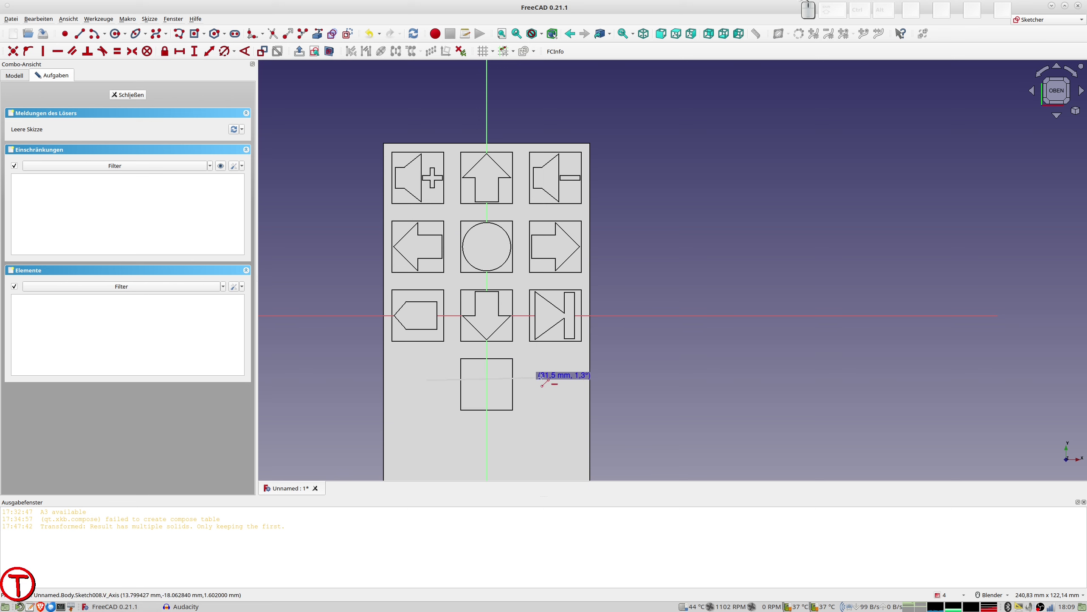
left_click(548, 380)
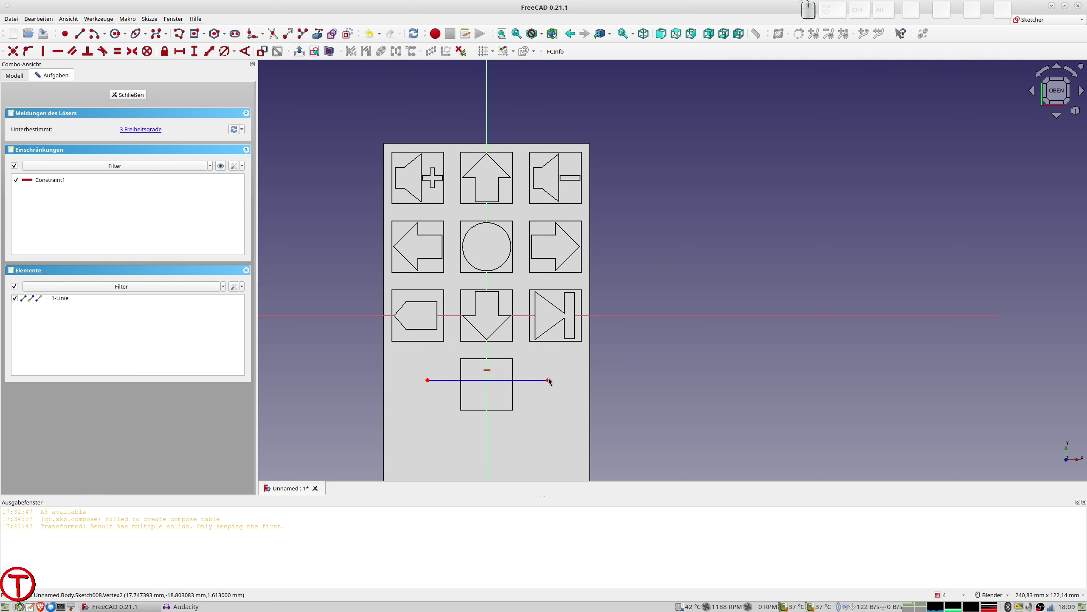
- Constrain the line's right endpoint -20 mm vertically from the horizontal axis
left_click(548, 379)
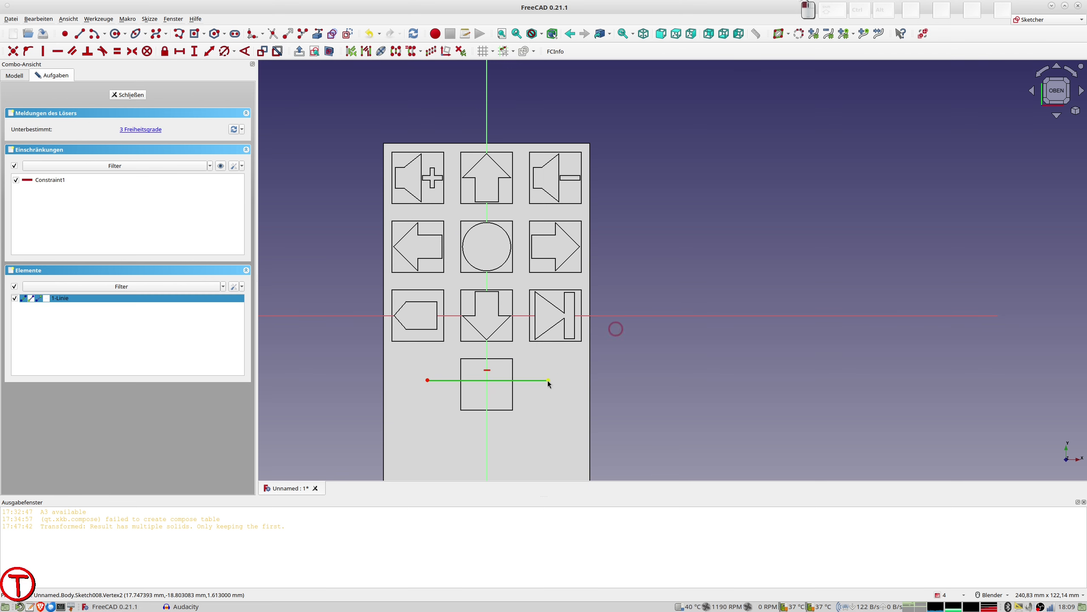
left_click(624, 316)
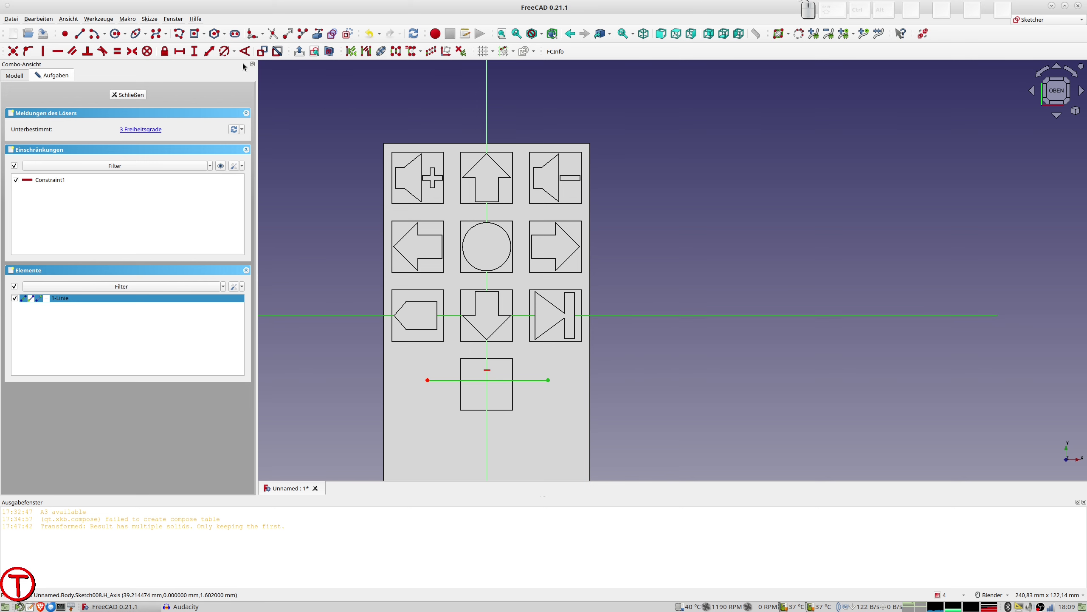
left_click(210, 51)
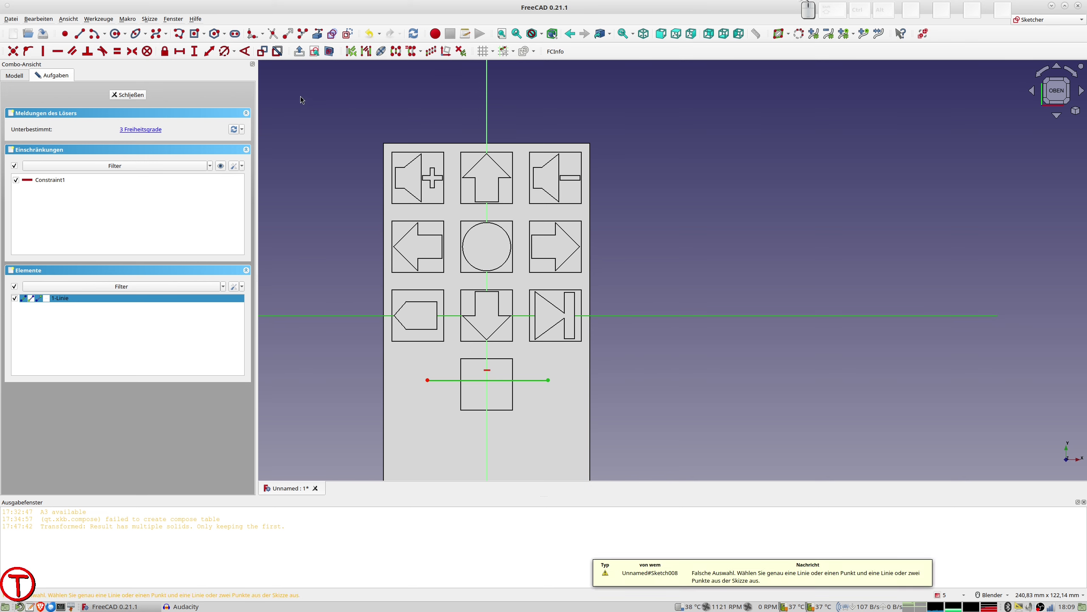
left_click(210, 55)
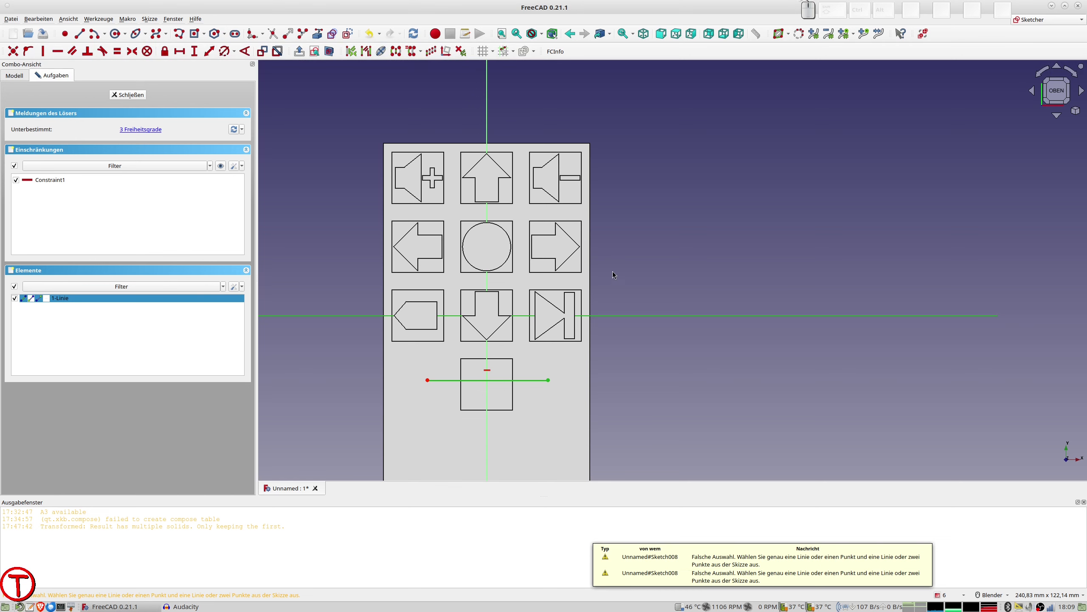
left_click(575, 367)
left_click(548, 380)
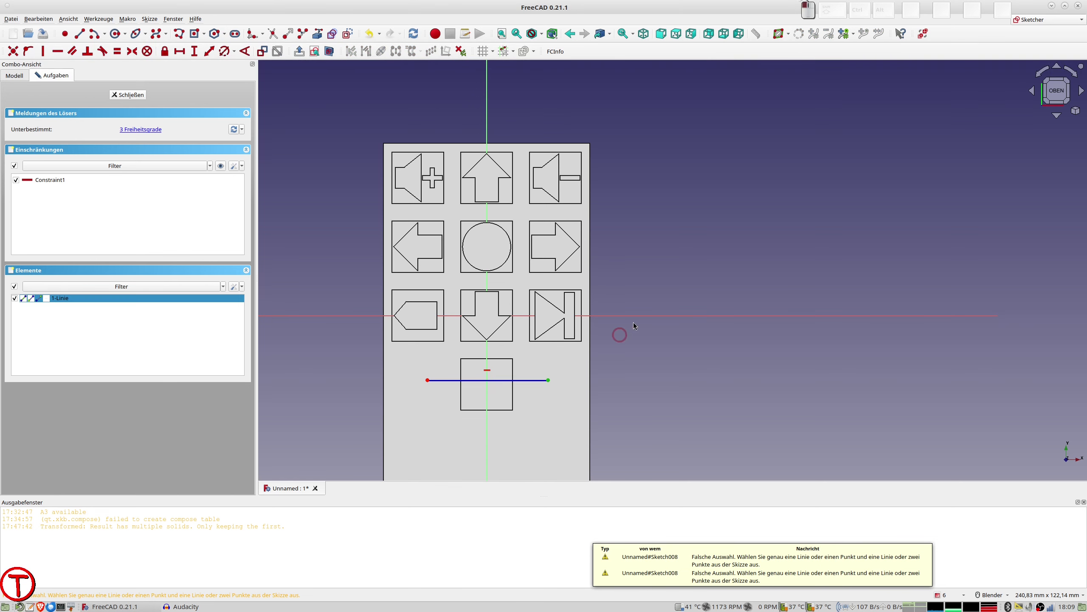
left_click(631, 316)
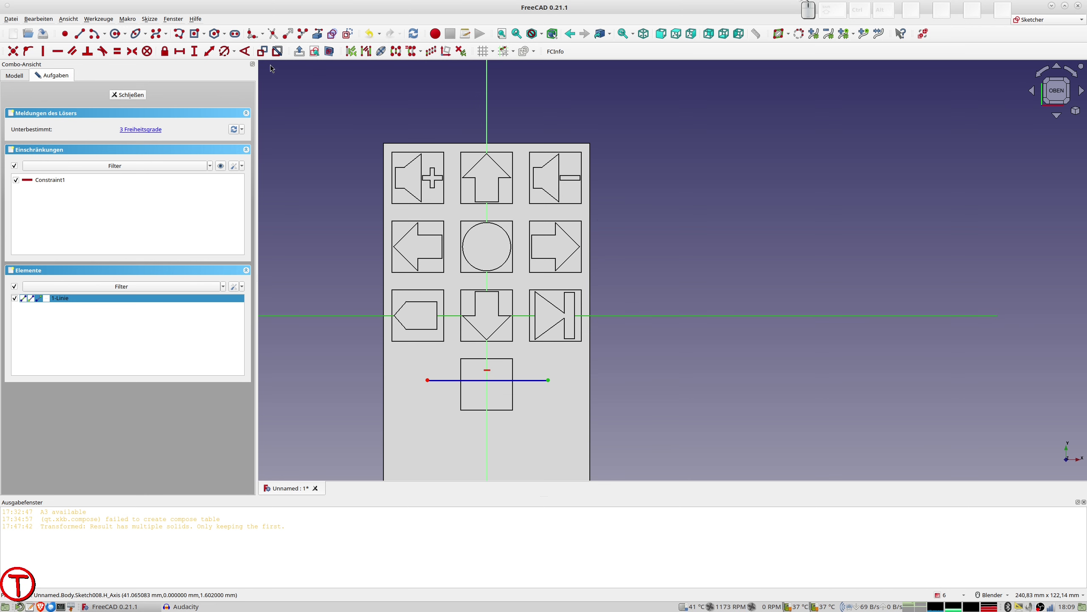
left_click(210, 52)
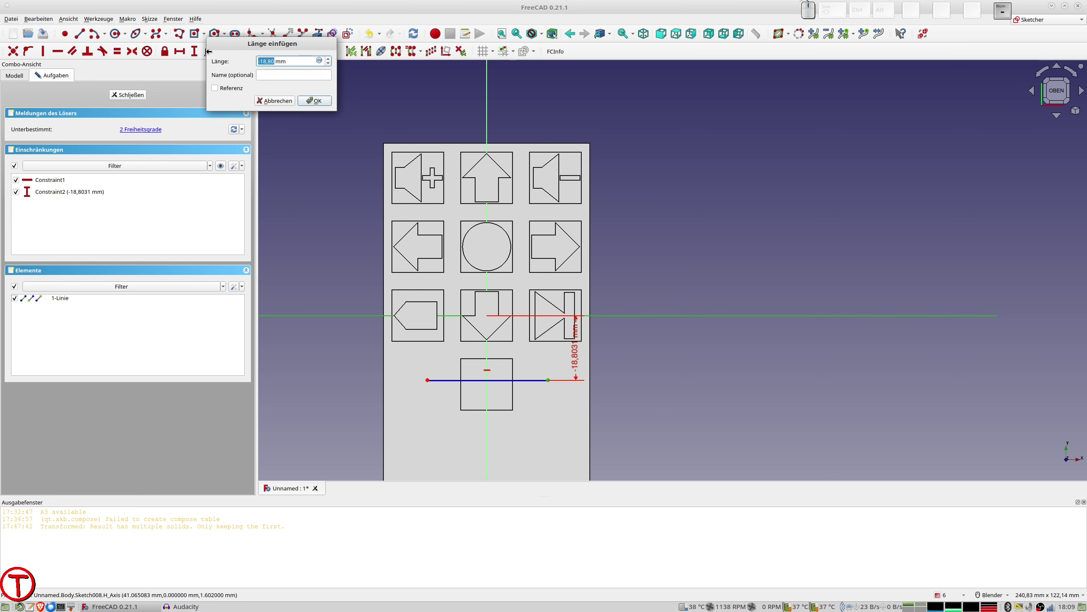
key("Return")
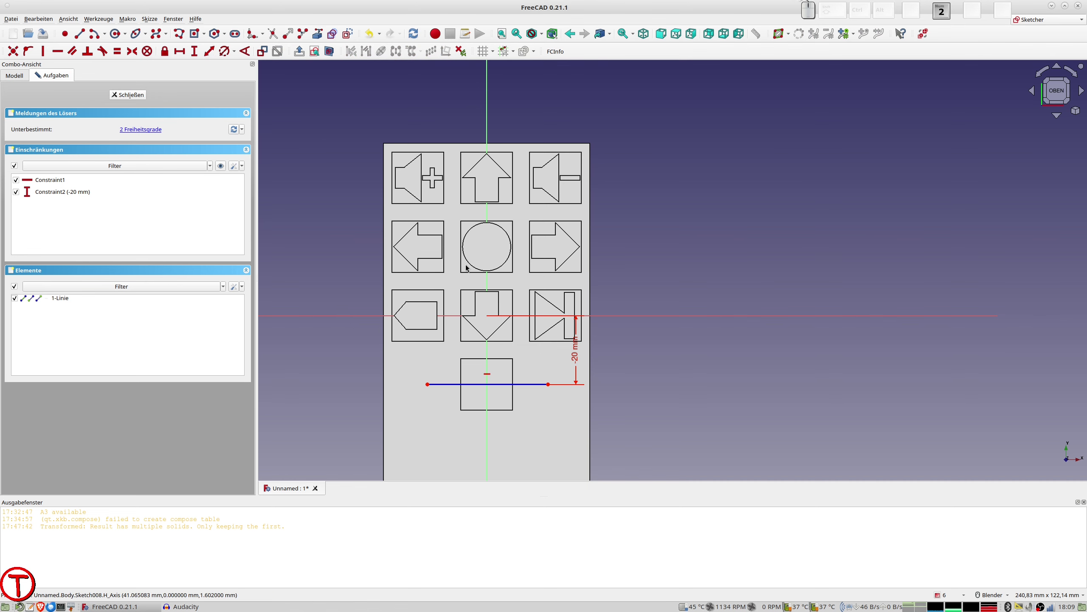
scroll(509, 401, "up", 3)
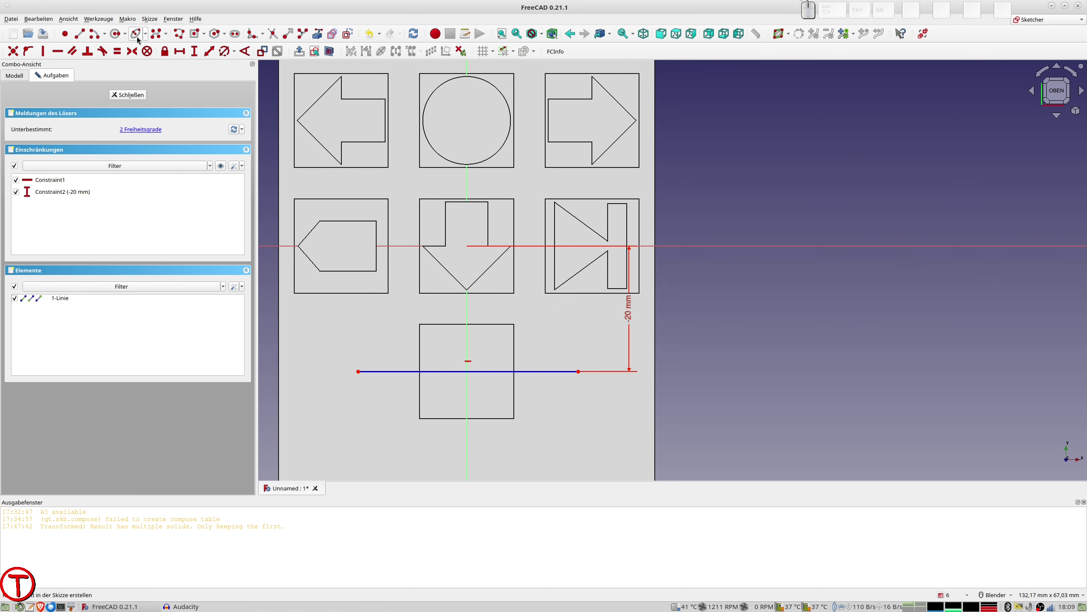
- Draw a circle on the horizontal line and put its centre on the vertical axis
left_click(116, 33)
left_click(467, 370)
left_click(502, 353)
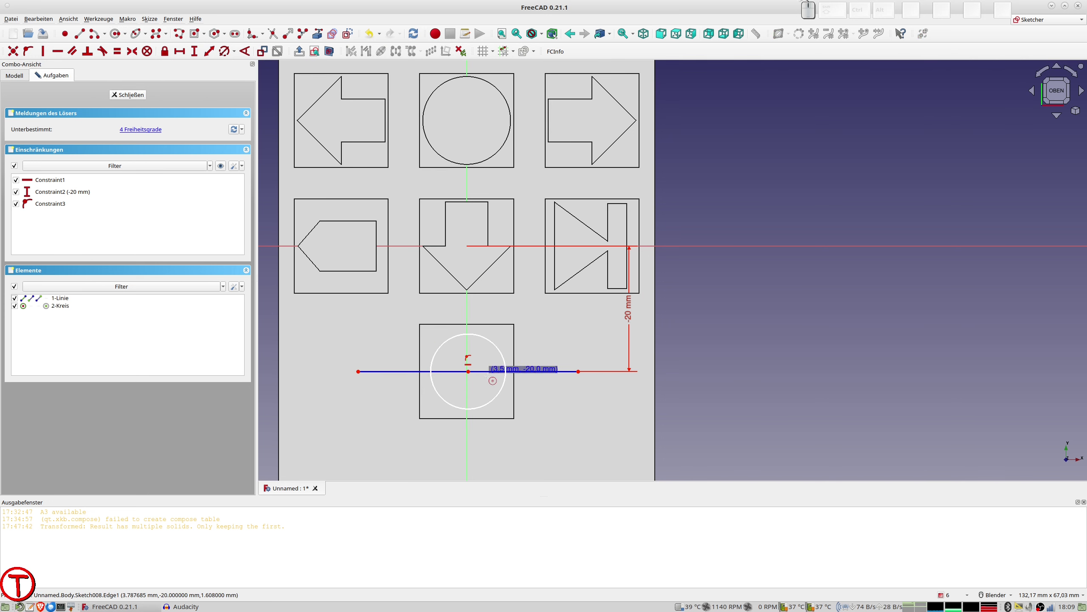
scroll(487, 375, "up", 2)
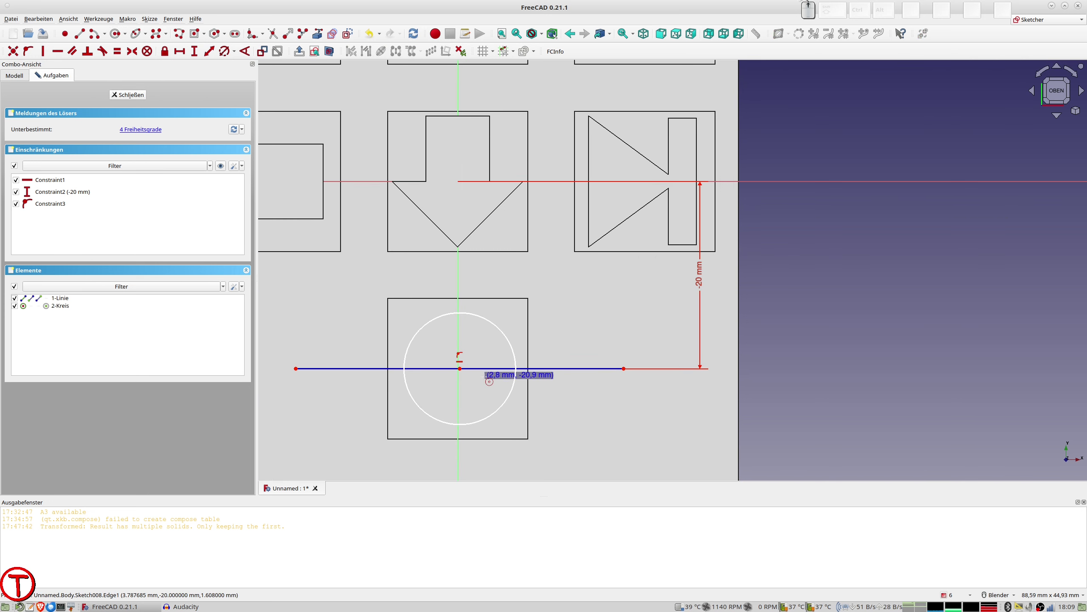
left_click(460, 369)
left_click(459, 381)
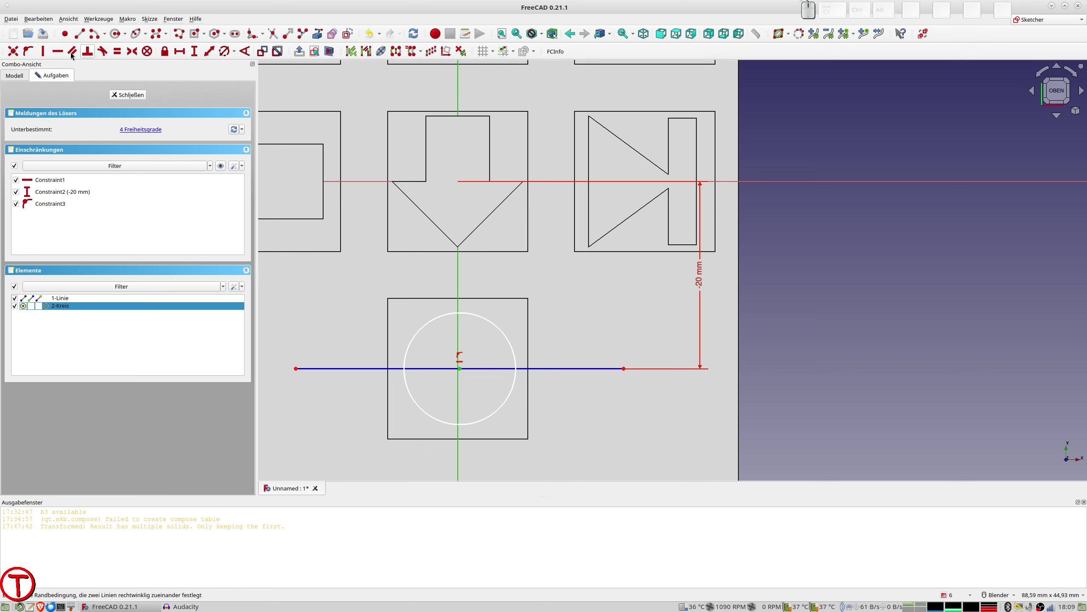
left_click(28, 51)
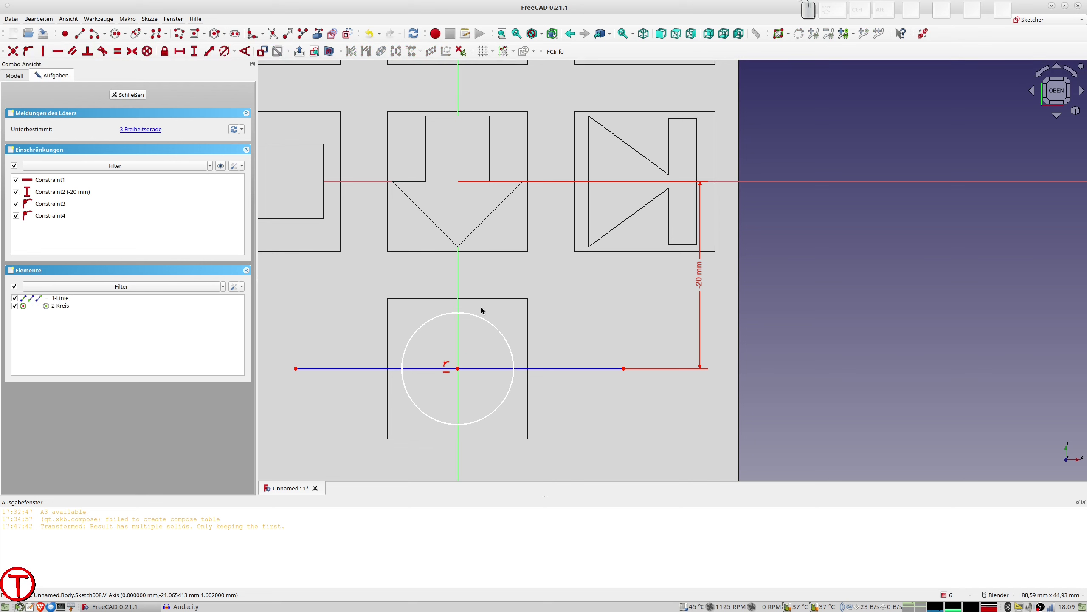
- Give the circle a 14 mm diameter
left_click(481, 318)
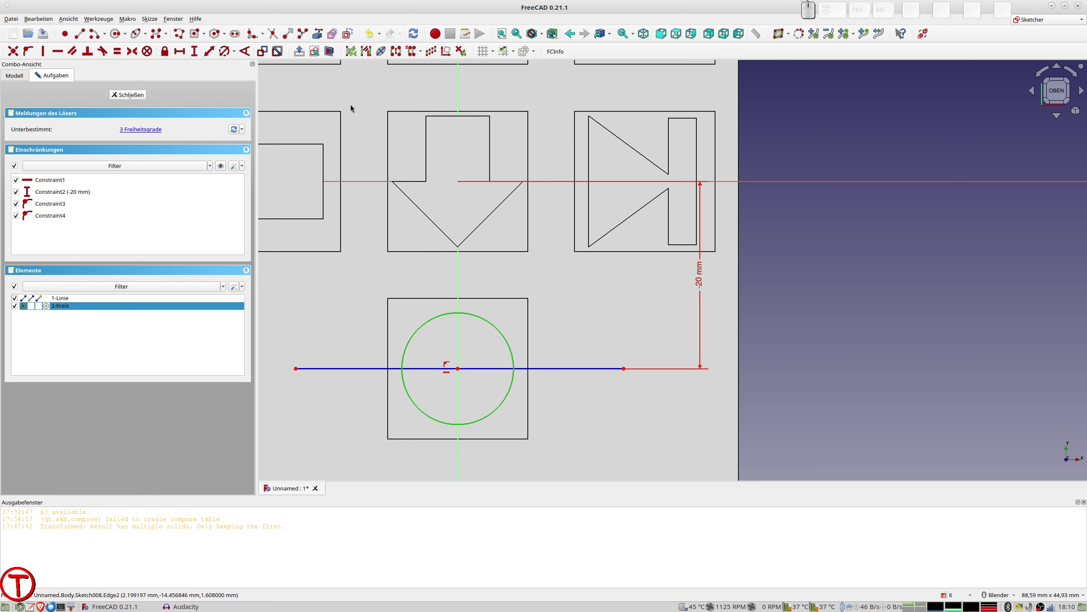
left_click(225, 52)
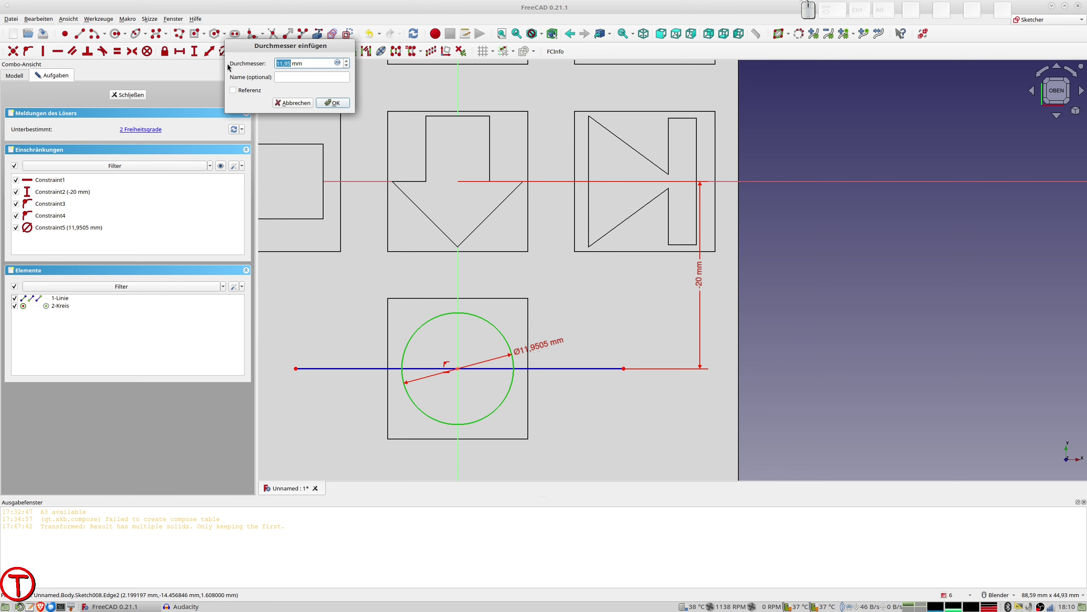
type("14")
key("Return")
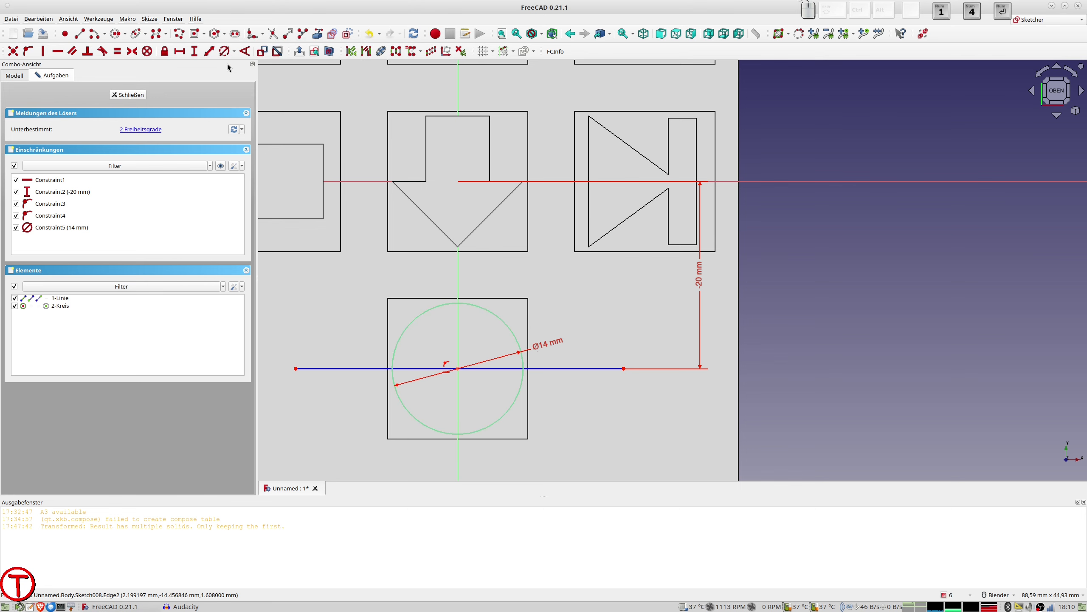
scroll(493, 342, "up", 2)
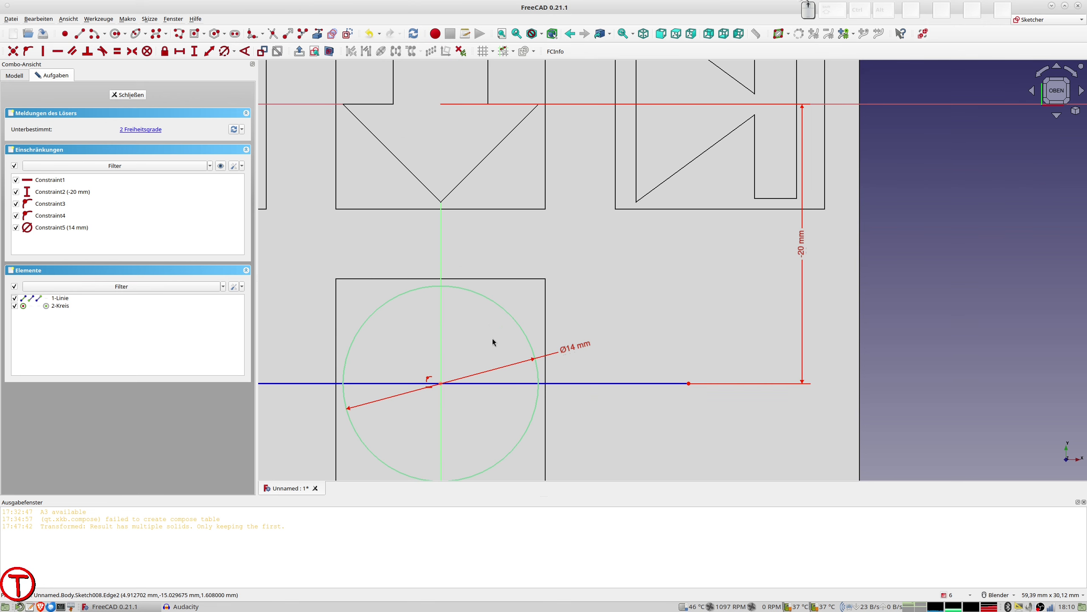
middle_click_drag(492, 343, 547, 232, "shift")
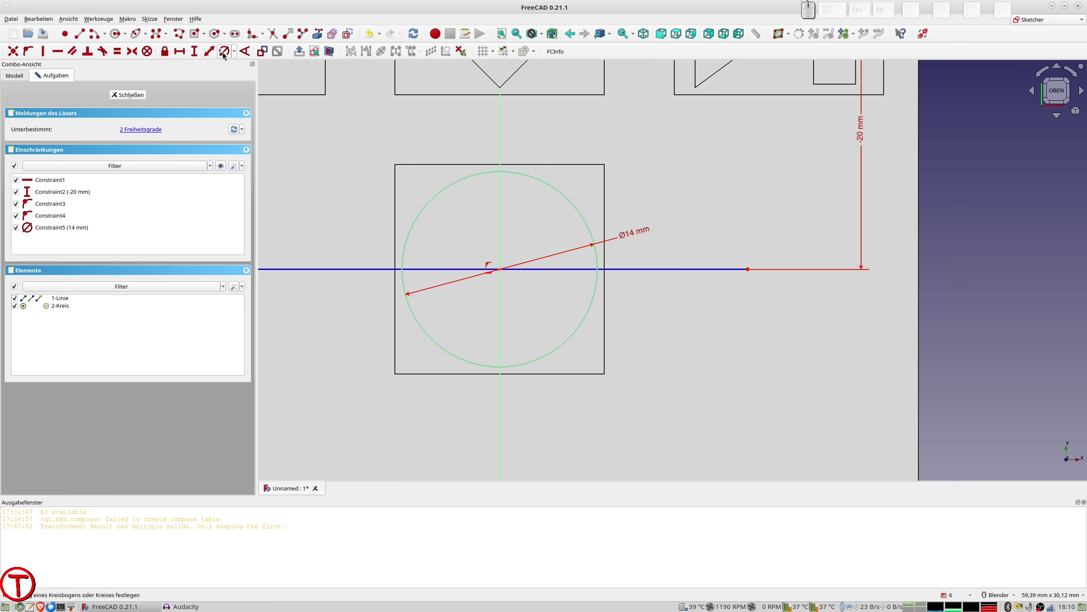
- Draw a second circle on the same centre and give it a 9,5 mm diameter
left_click(116, 34)
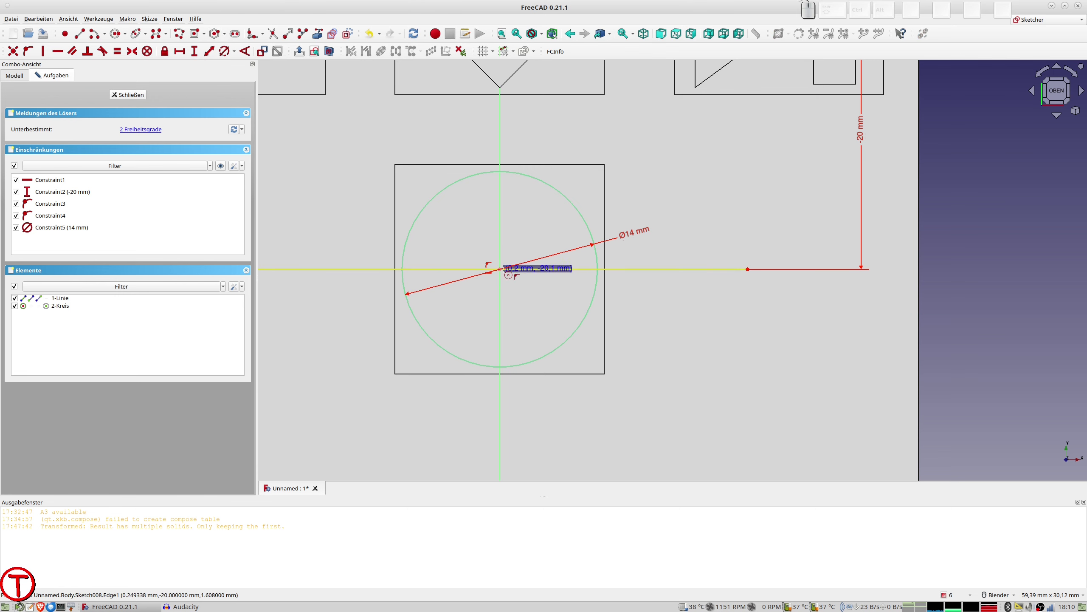
left_click(499, 269)
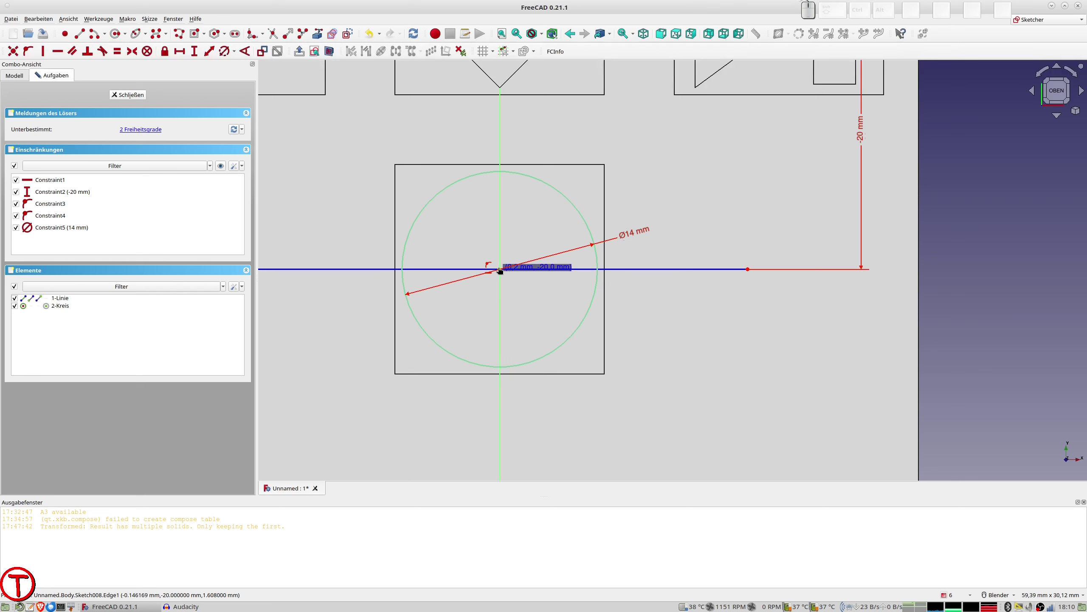
left_click(499, 203)
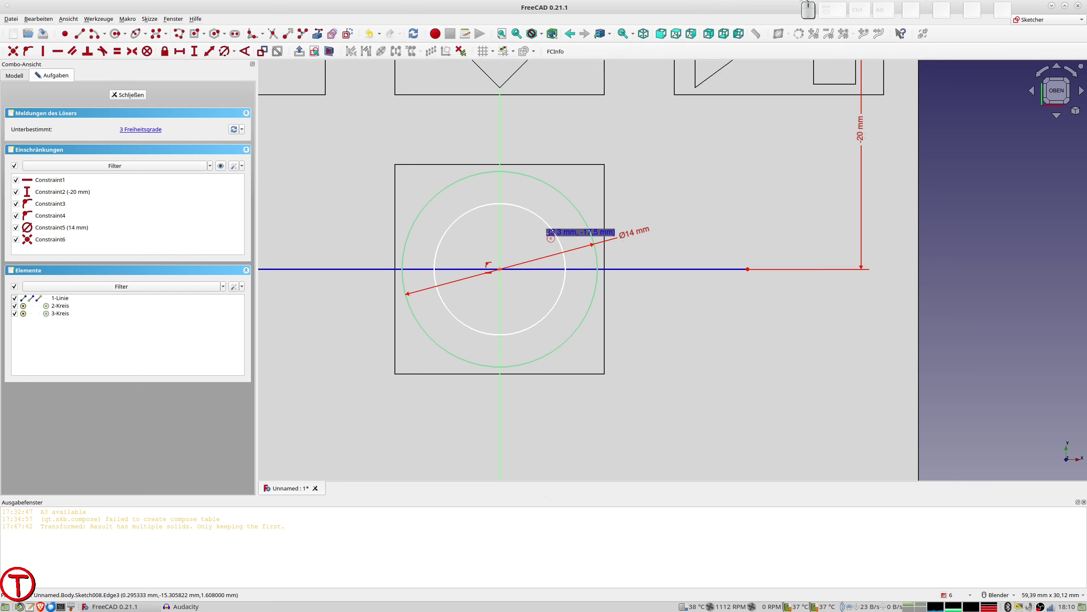
left_click(534, 212)
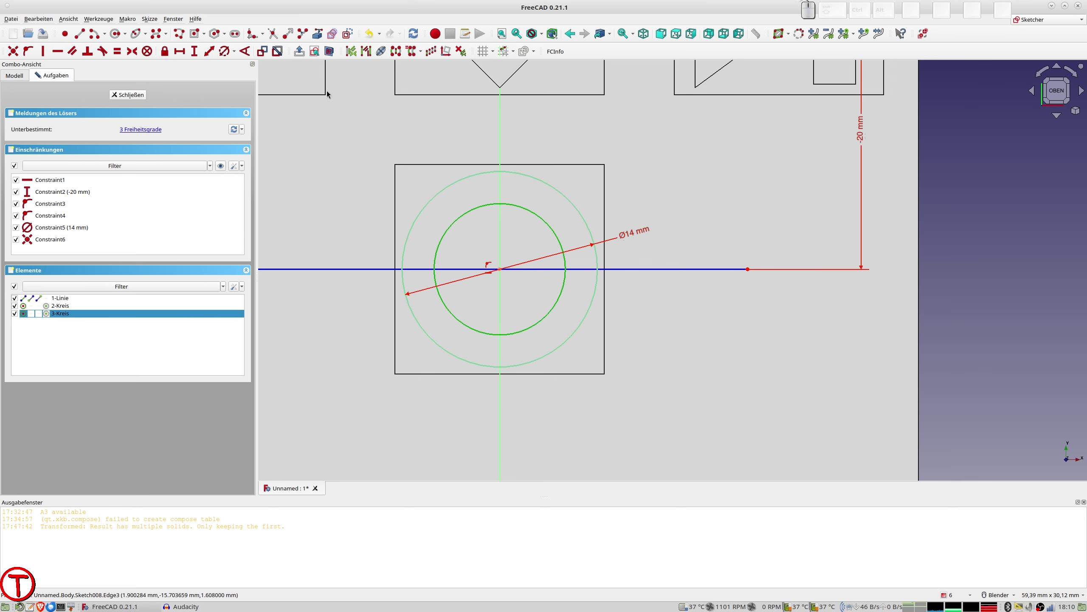
left_click(224, 52)
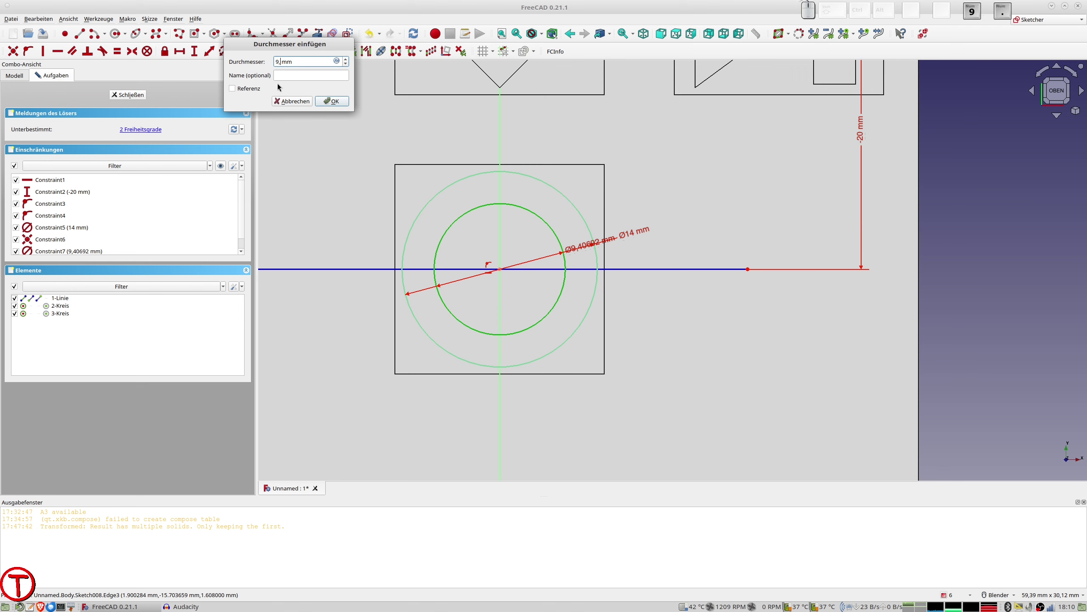
type("5")
key("Return")
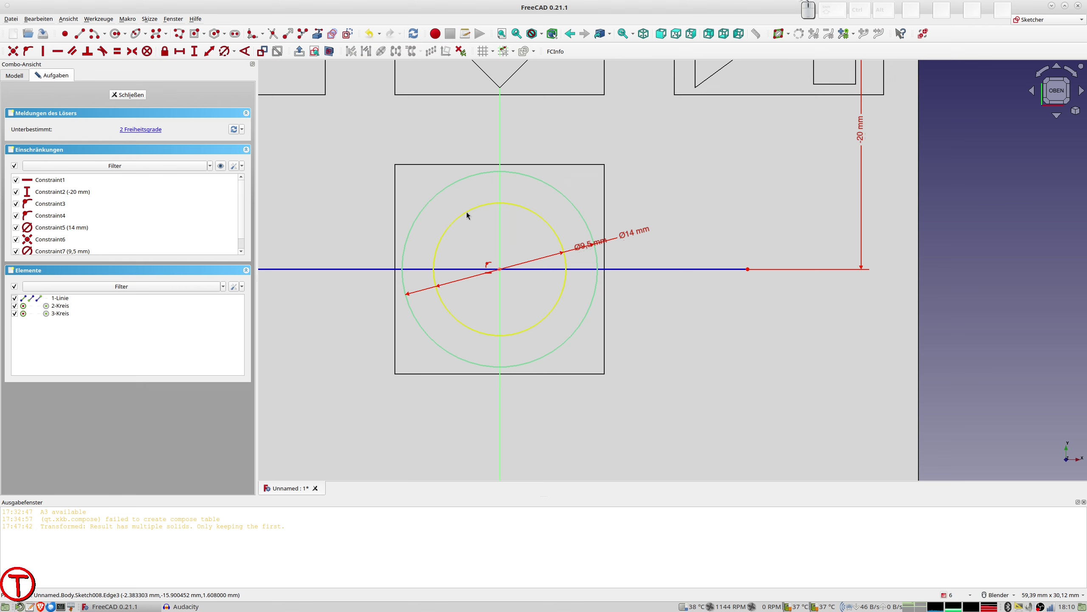
- Draw diagonal lines across the circles with a polyline, deleting the extra connecting segment
left_click(177, 35)
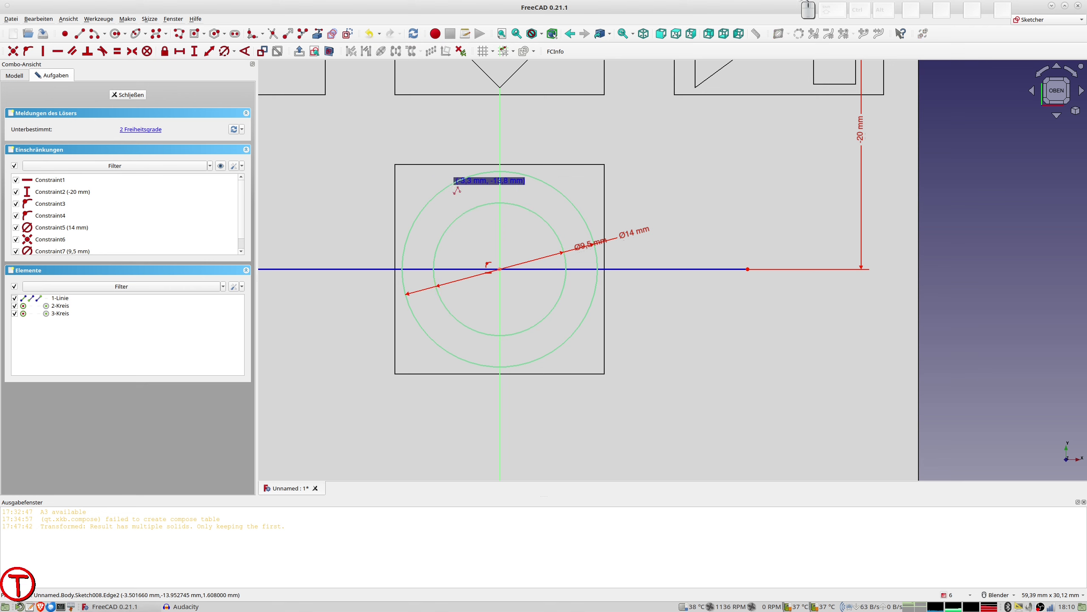
left_click(448, 209)
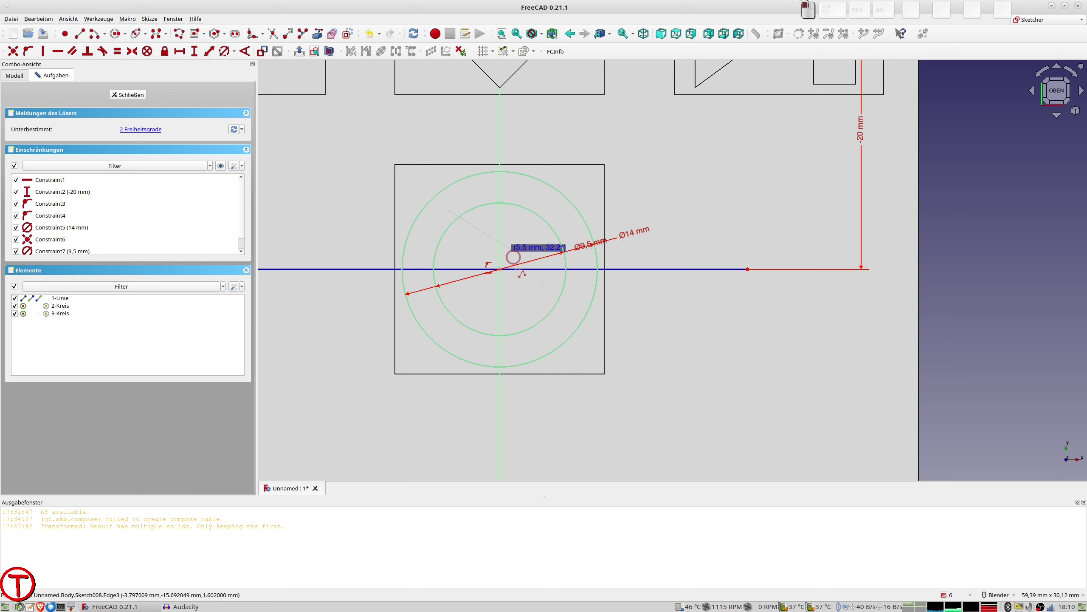
left_click(565, 312)
left_click(424, 240)
left_click(543, 336)
right_click(522, 293)
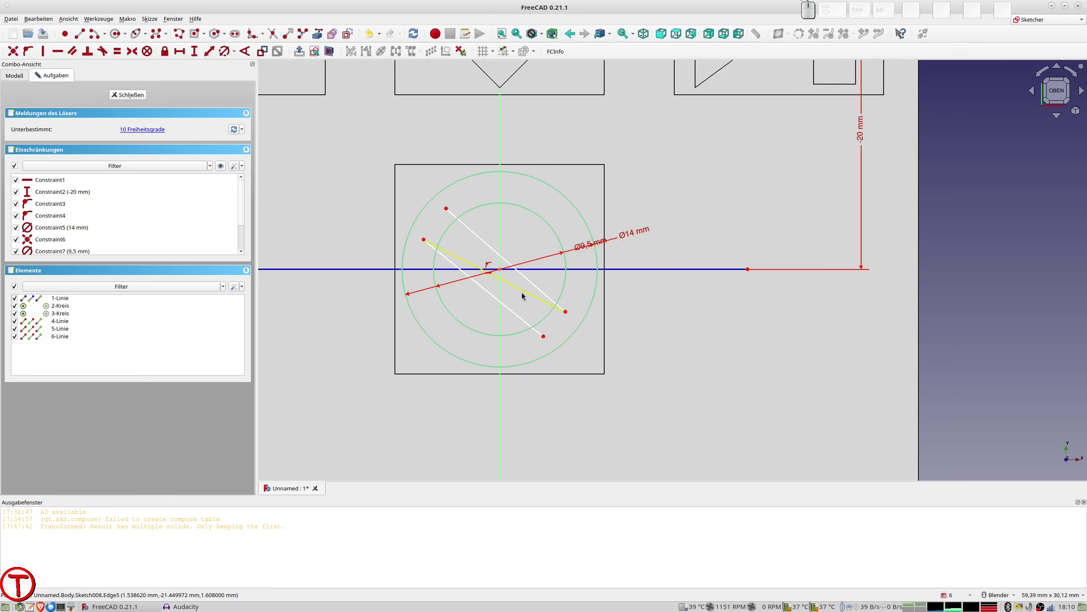
right_click(516, 292)
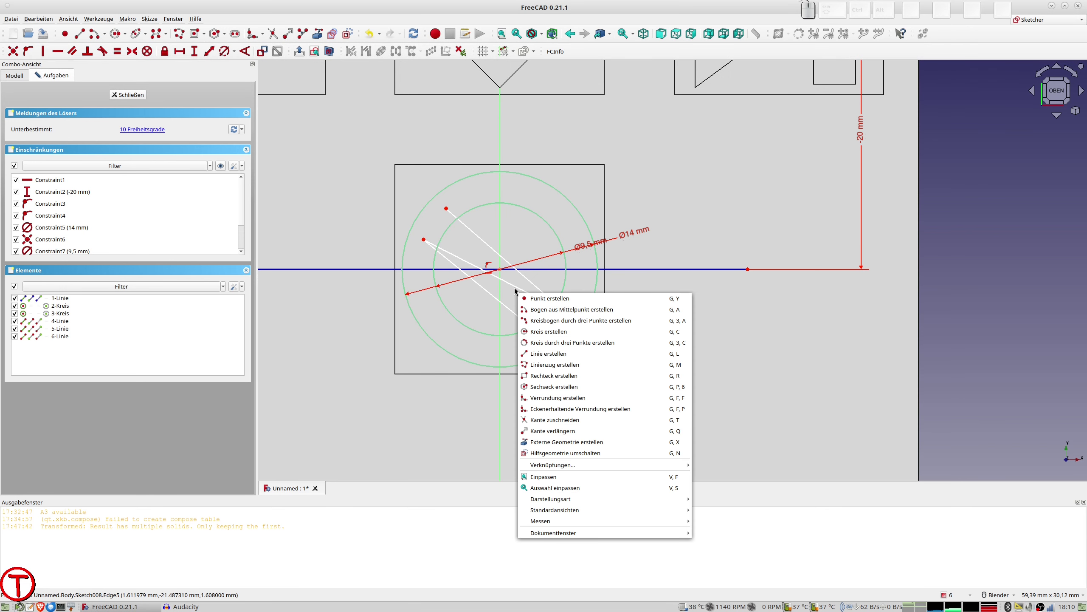
left_click(513, 286)
left_click(514, 285)
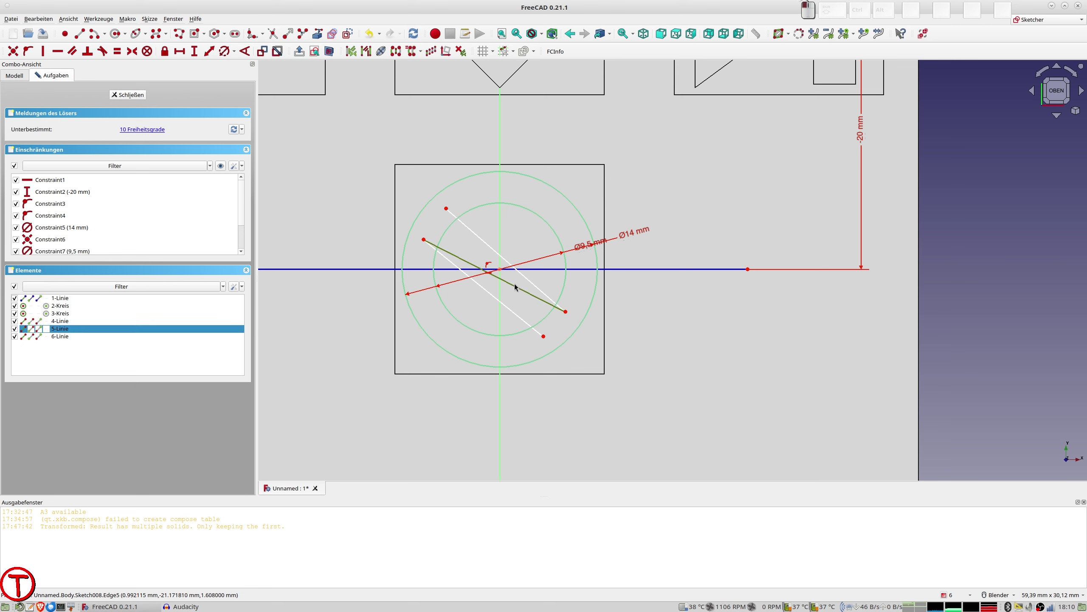
key("Delete")
- Draw two crossing diagonal lines in the other direction
left_click(88, 48)
left_click(536, 196)
left_click(441, 324)
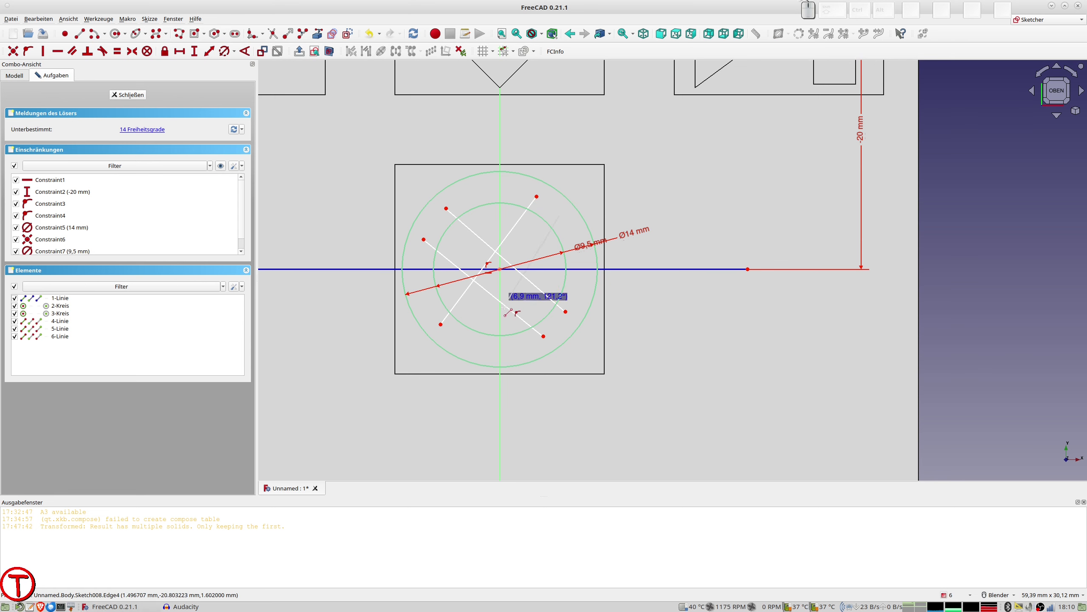
left_click(477, 347)
key("Escape")
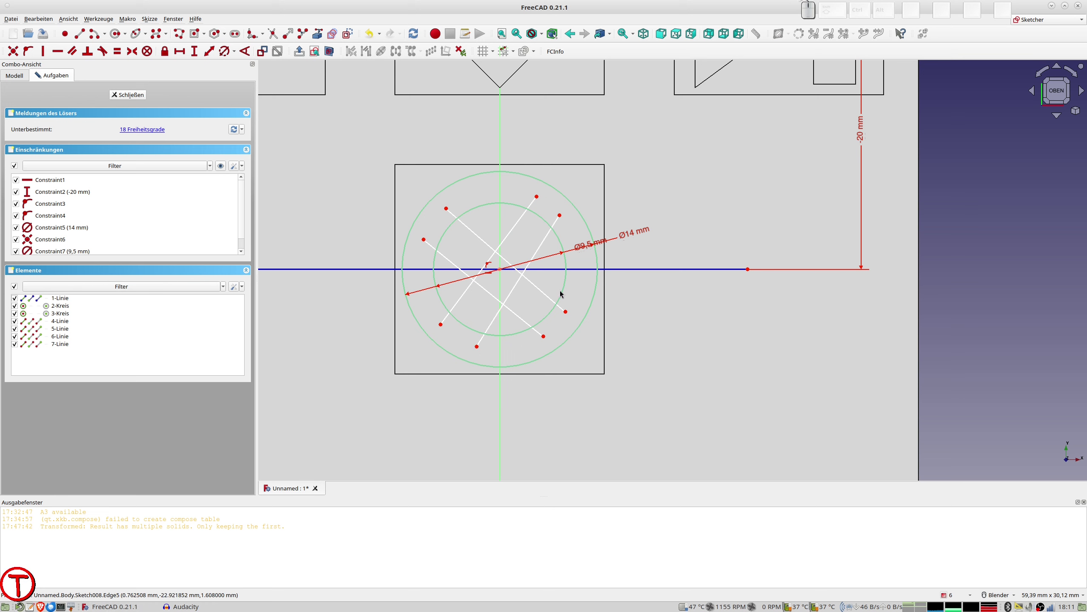
- Make each pair of same-direction diagonals parallel
left_click(476, 235)
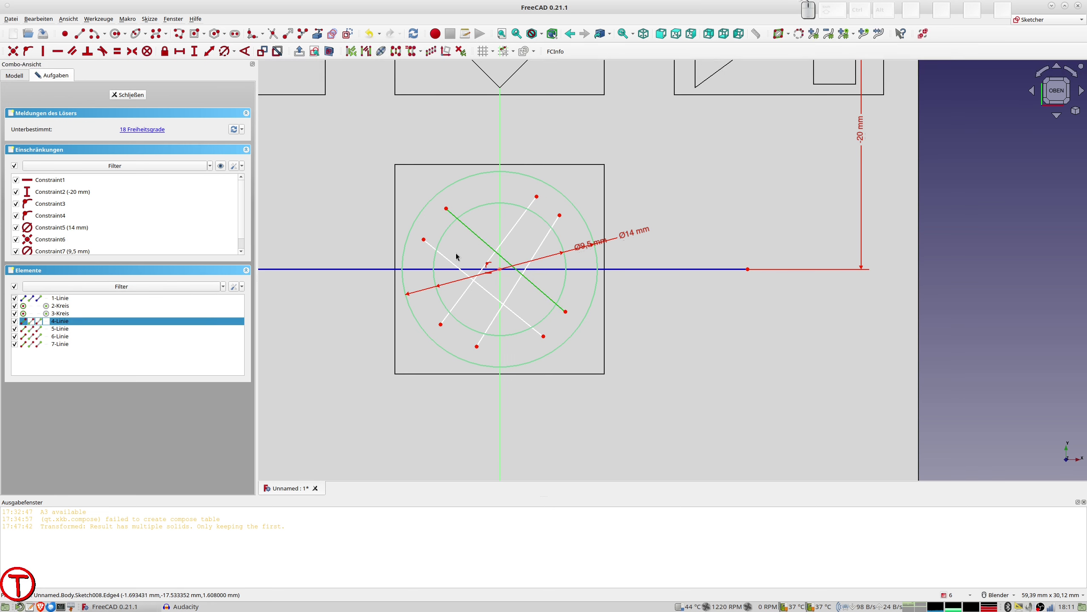
left_click(471, 278)
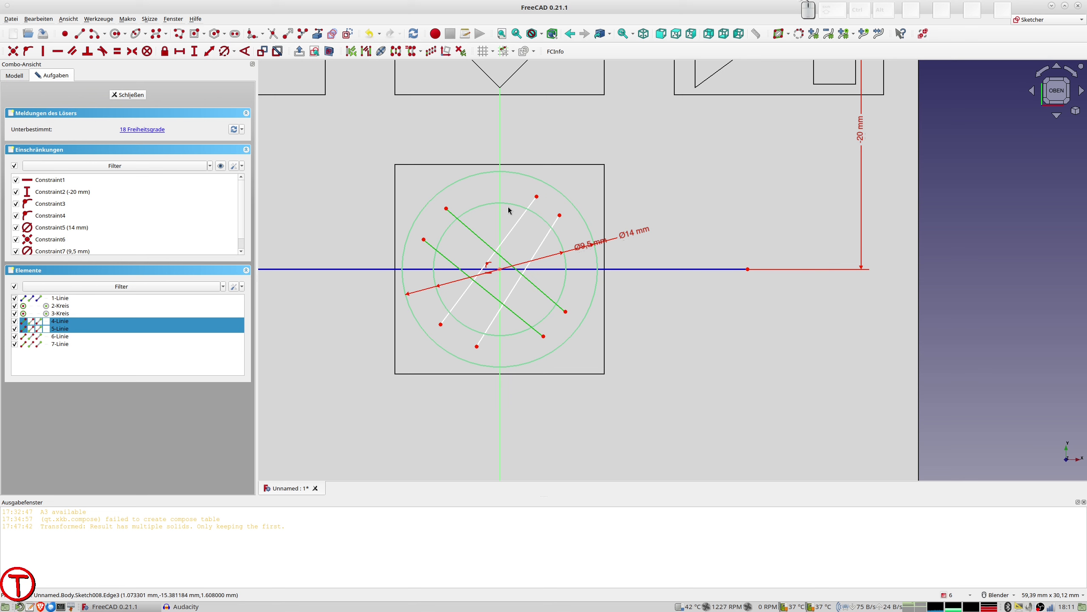
key("p")
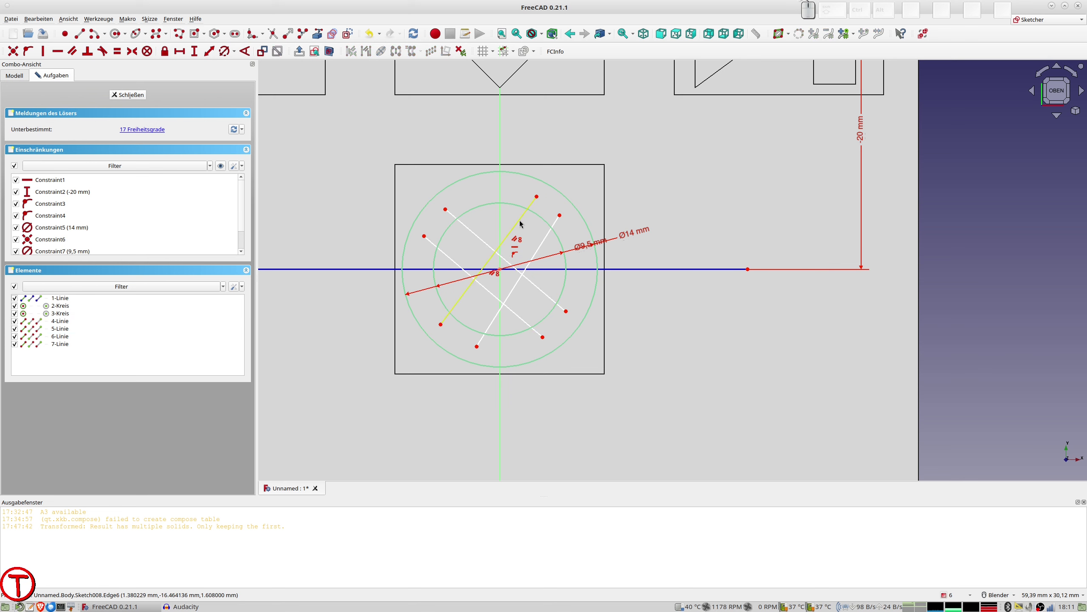
left_click(521, 223)
left_click(547, 237)
key("p")
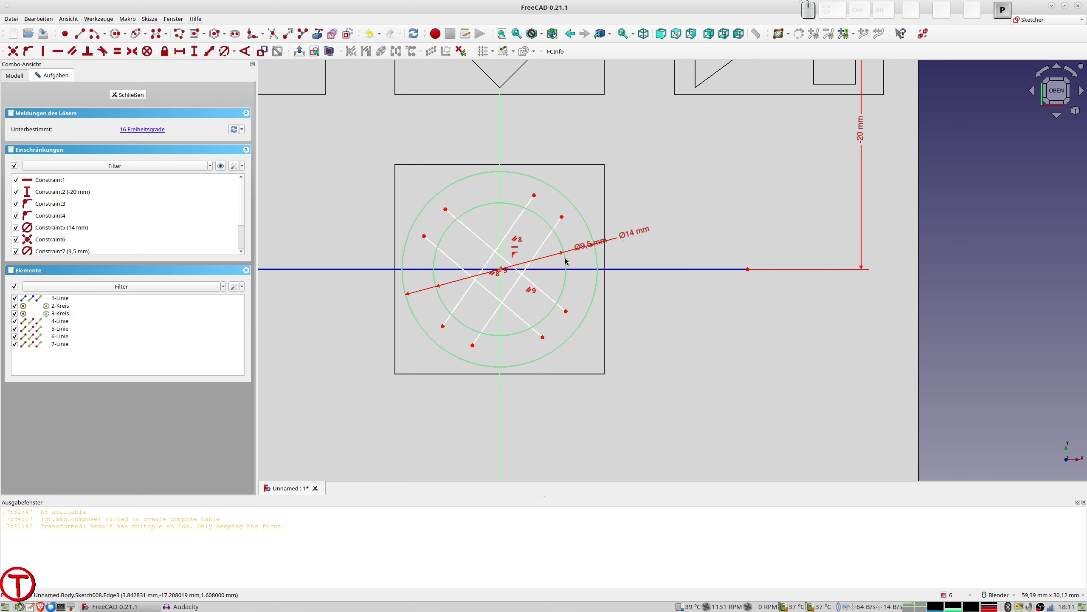
- Fix the diagonal 7-Linie at 45° to the horizontal 1-Linie
left_click(538, 252)
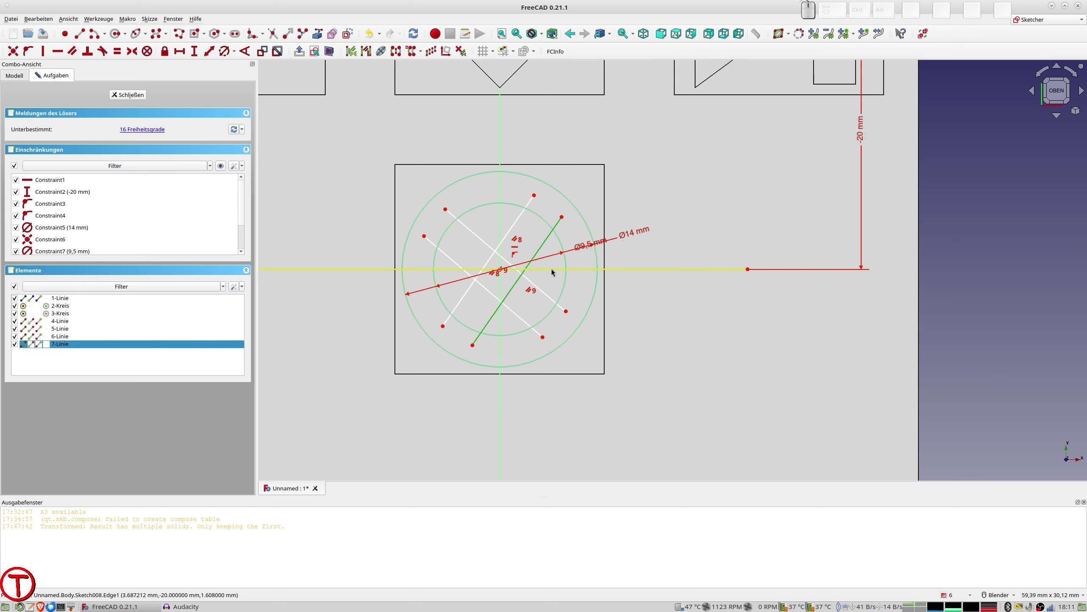
left_click(552, 269)
left_click(245, 51)
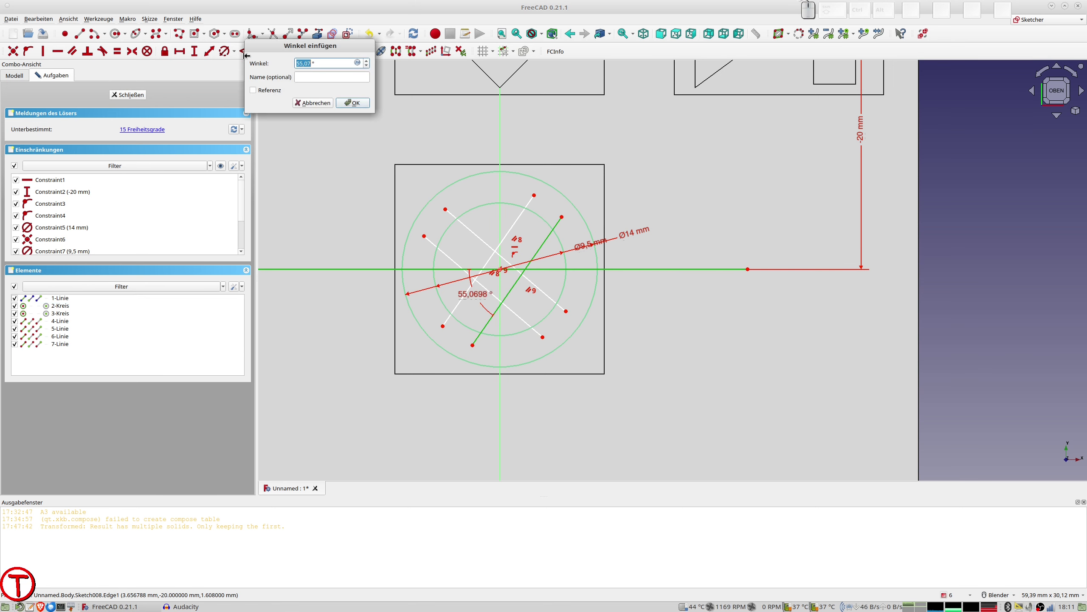
type("45")
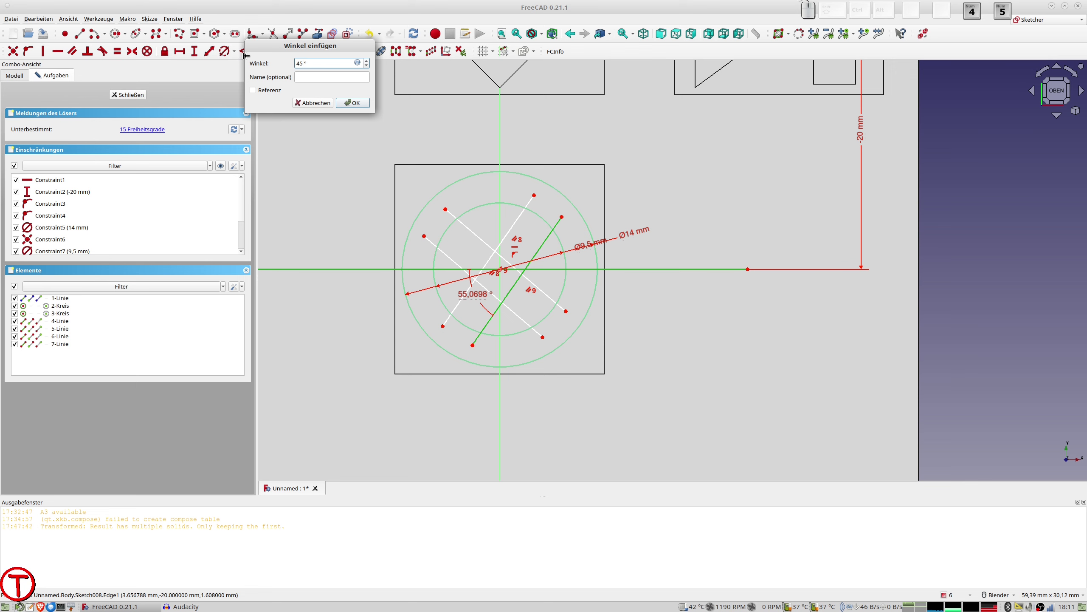
key("Return")
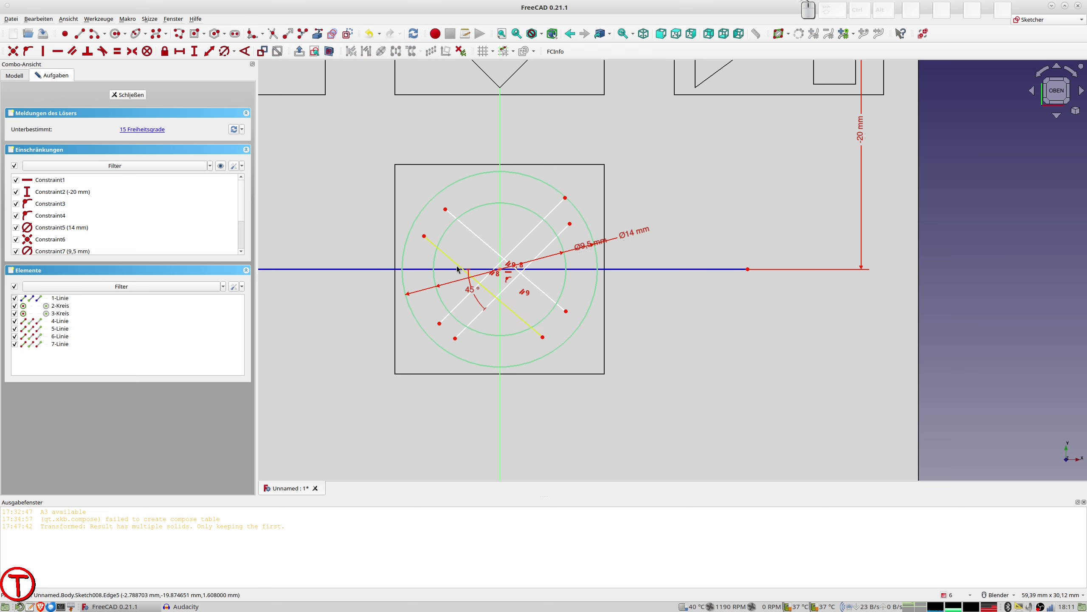
left_click(455, 263)
left_click(377, 268)
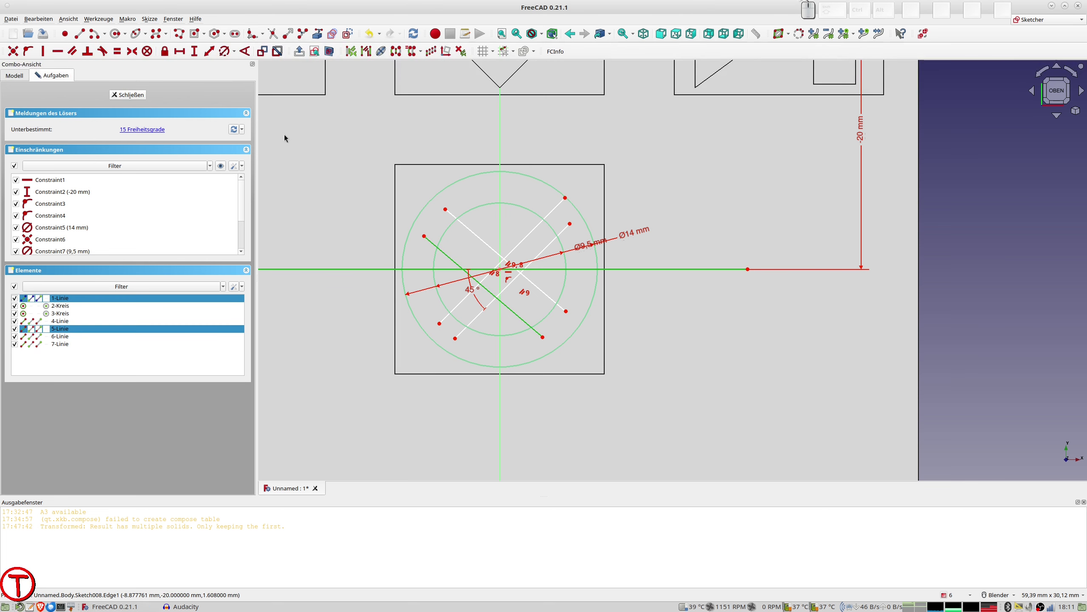
left_click(223, 57)
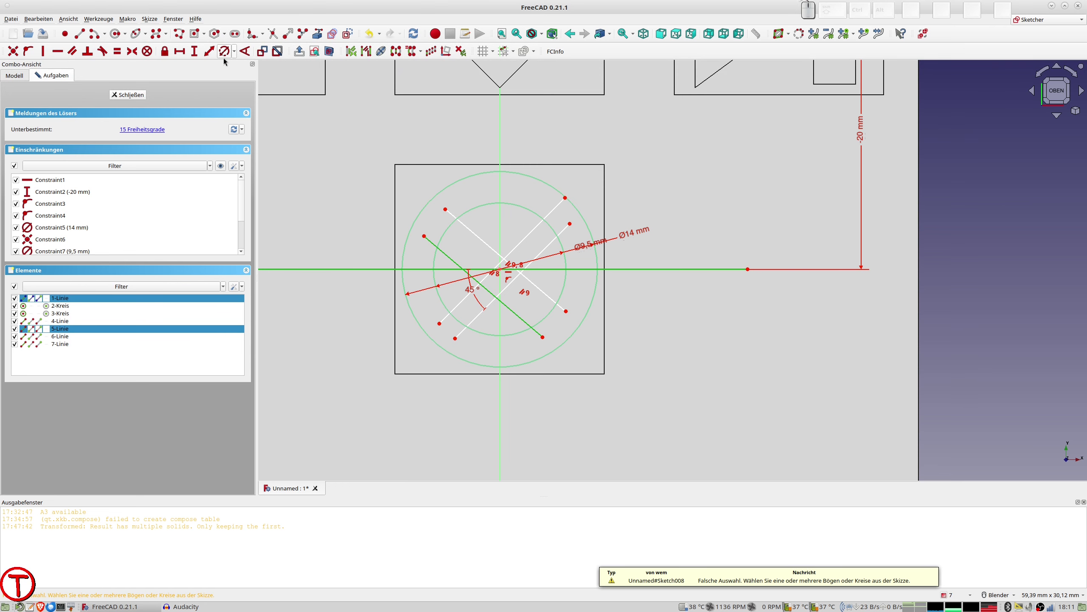
- Reopen Sketch008 and fix the diagonal 5-Linie at 45° to the horizontal 1-Linie
key("Escape")
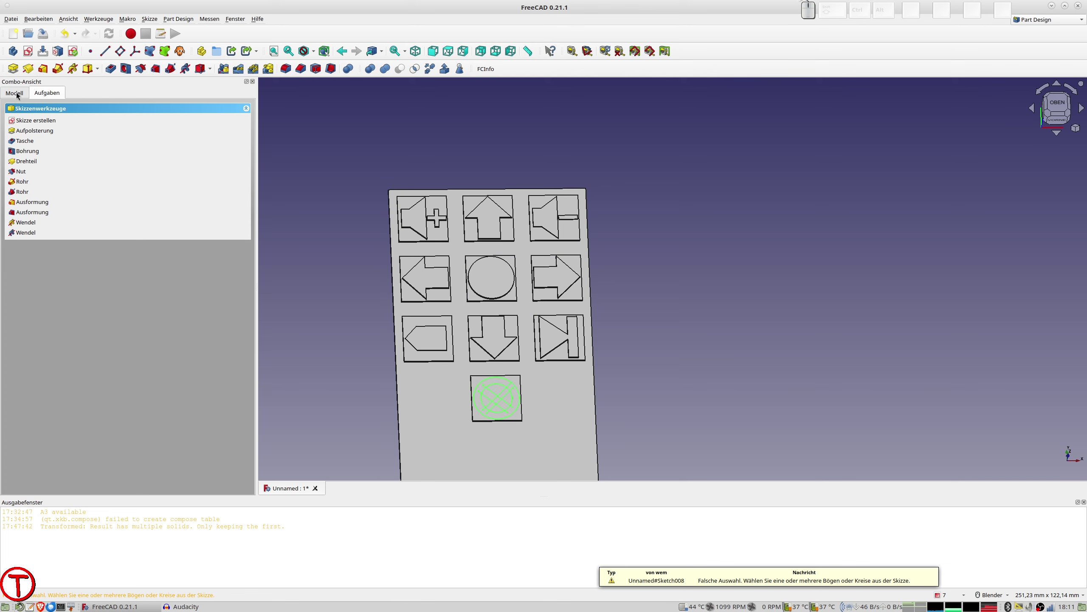
left_click(16, 93)
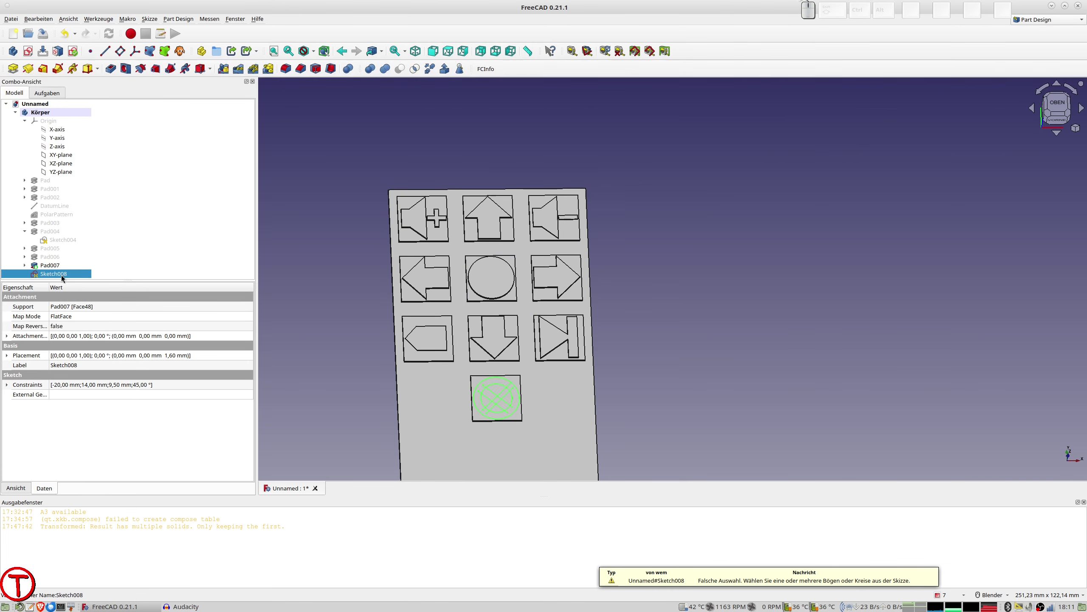
double_click(61, 274)
scroll(497, 404, "up", 7)
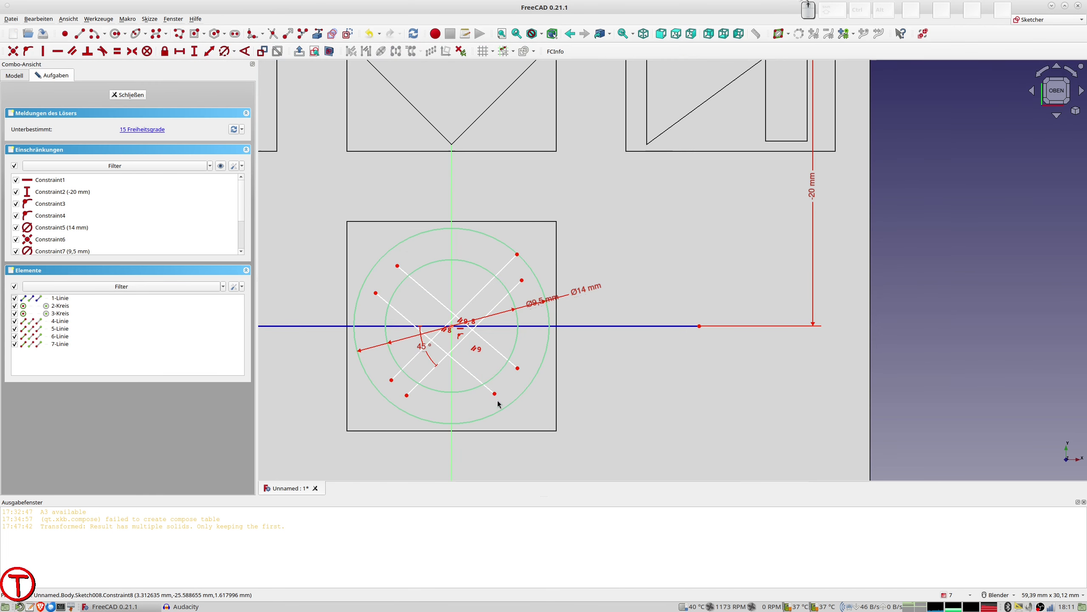
scroll(498, 404, "up", 2)
left_click(379, 296)
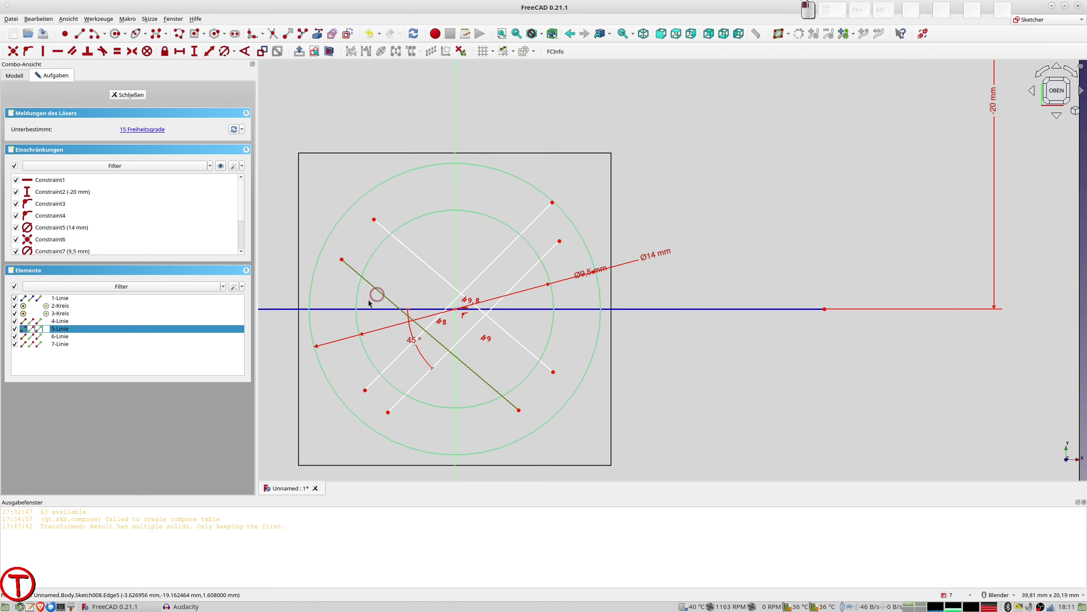
left_click(332, 313)
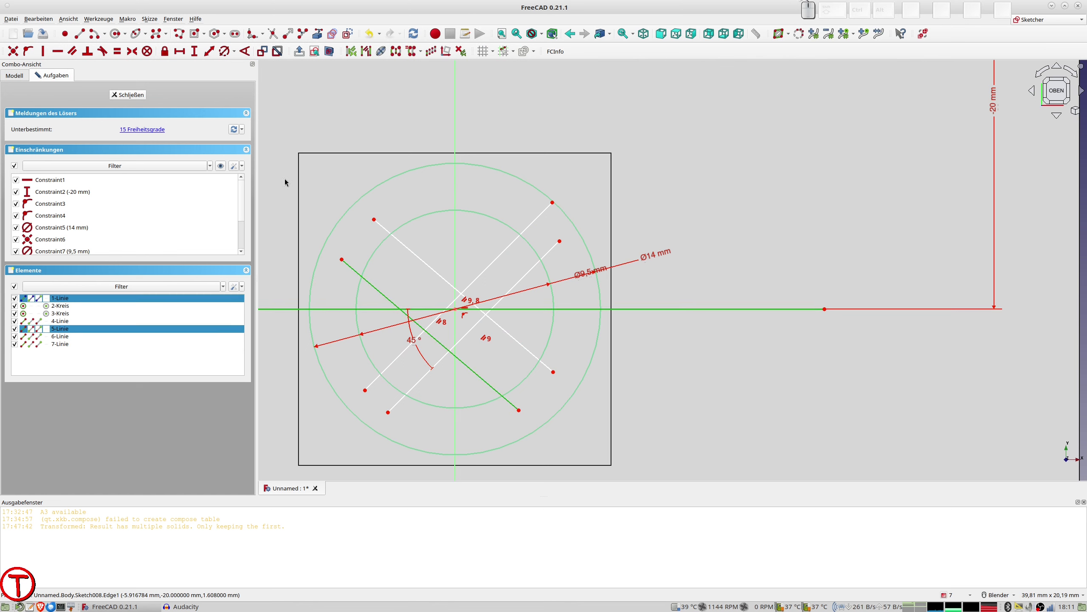
left_click(245, 51)
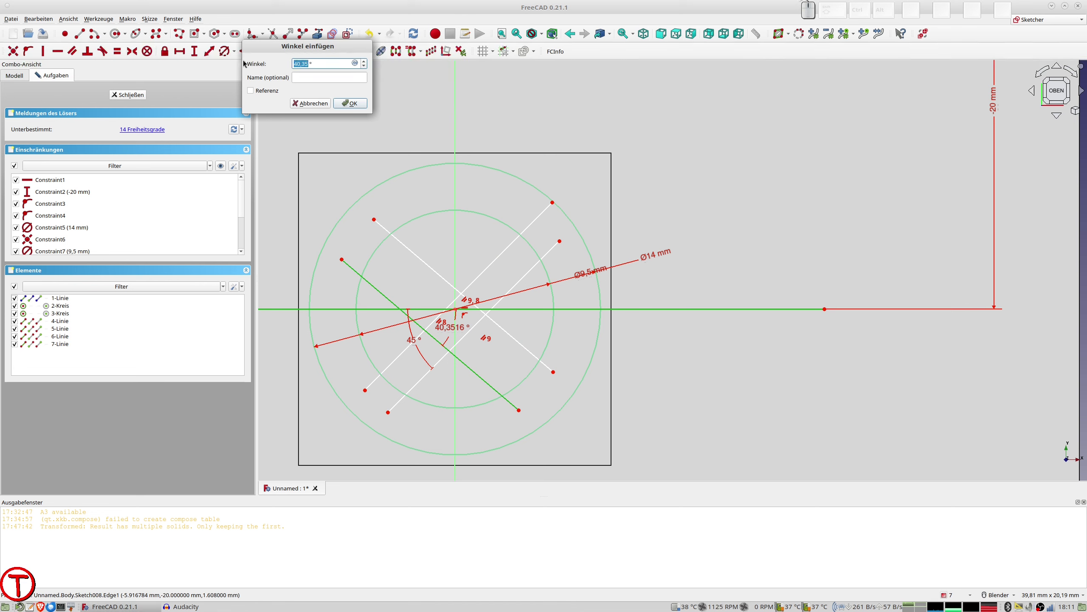
type("45")
key("Return")
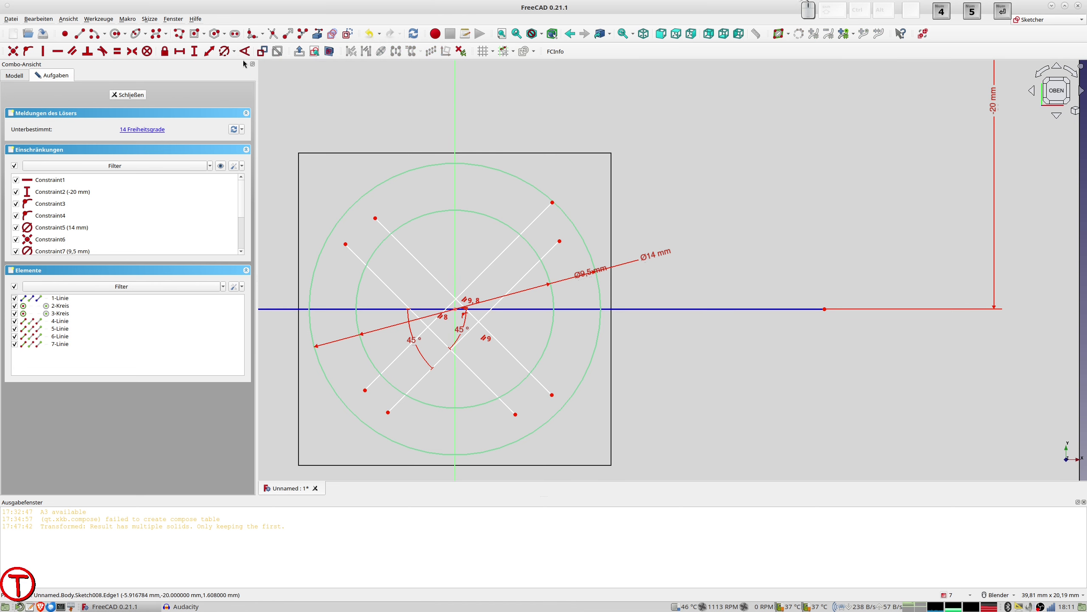
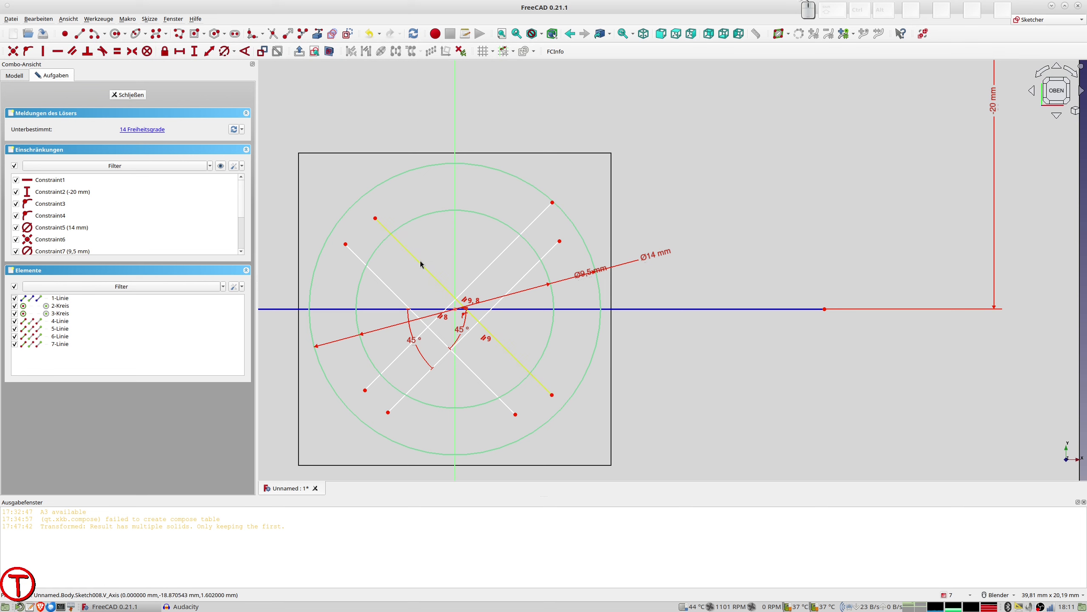
- Nudge the diagonal slot line, then draw two long diagonals crossing at the sketch centre
left_click_drag(416, 260, 426, 252)
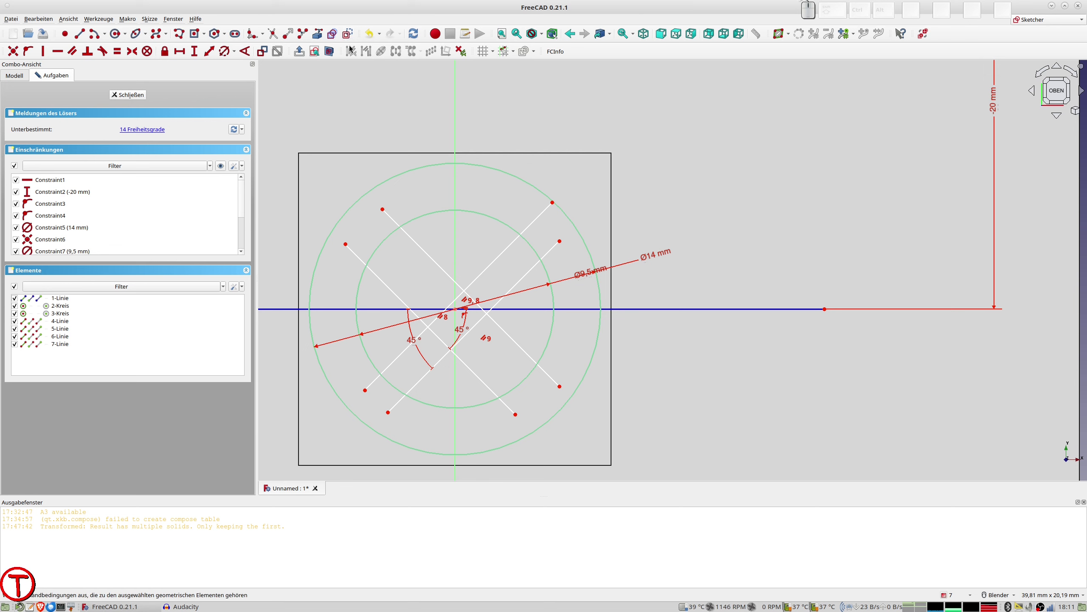
left_click(79, 34)
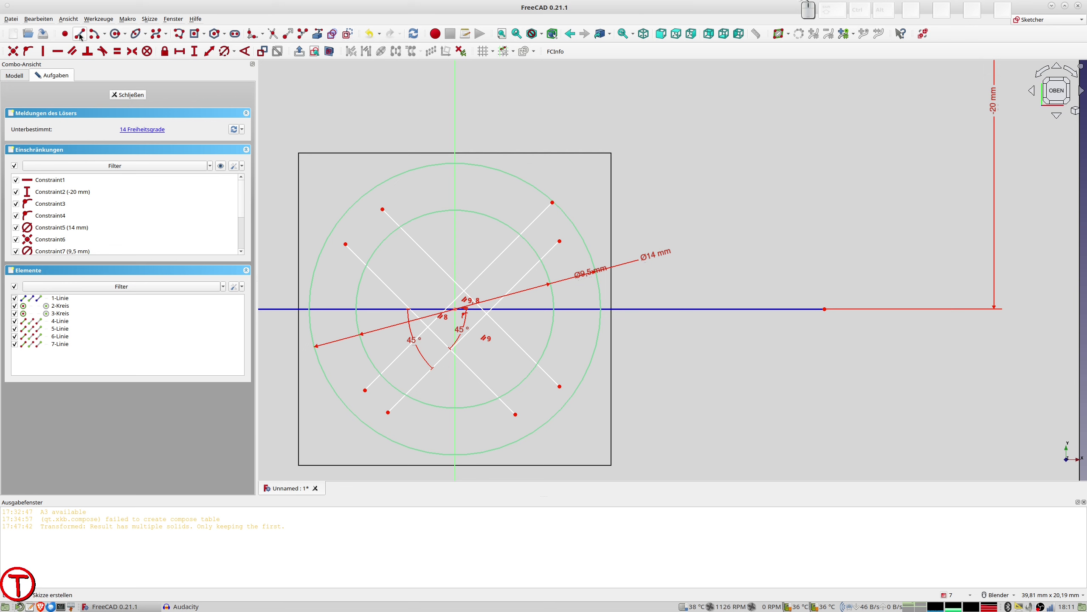
left_click(371, 236)
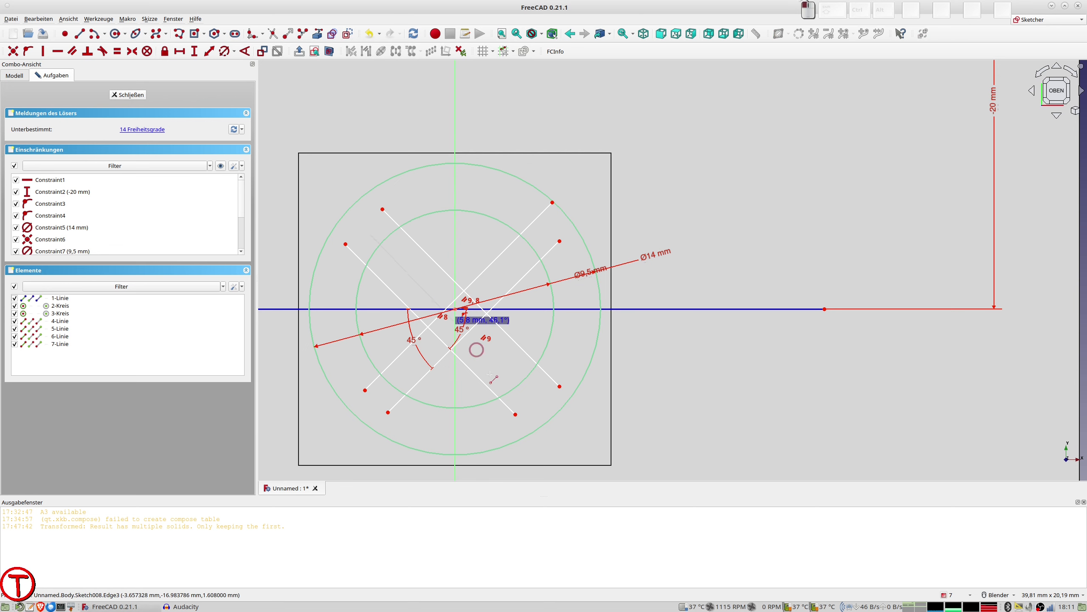
left_click(569, 425)
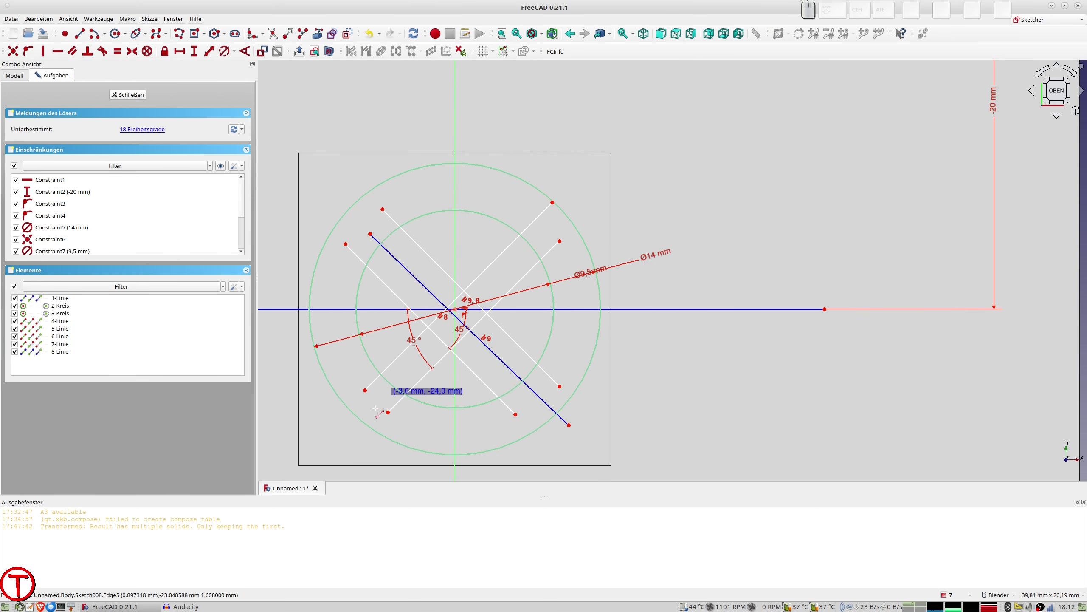
left_click(335, 437)
left_click(584, 185)
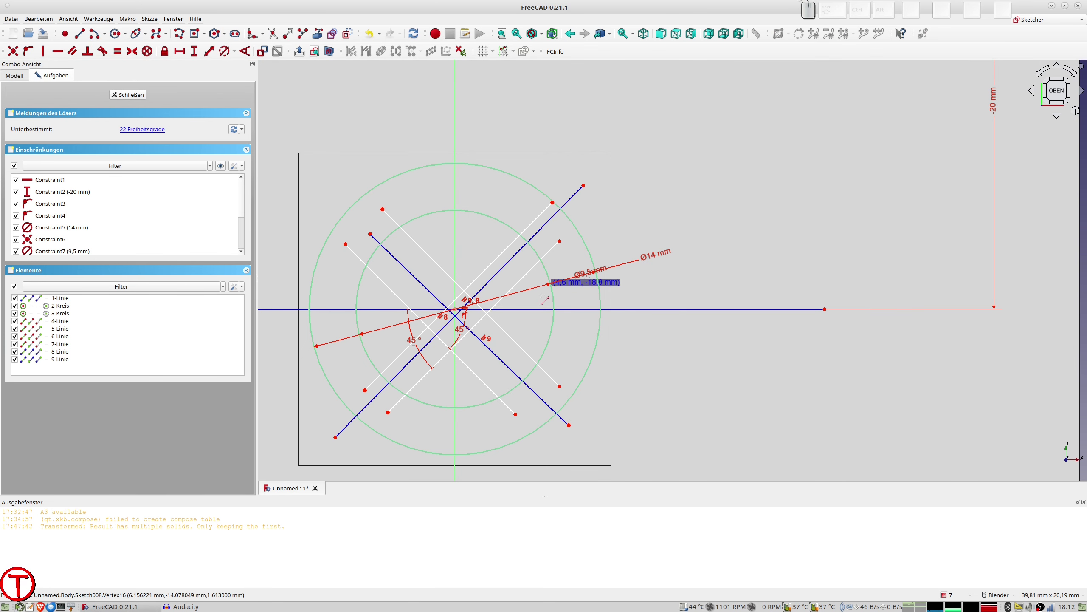
scroll(460, 342, "up", 5)
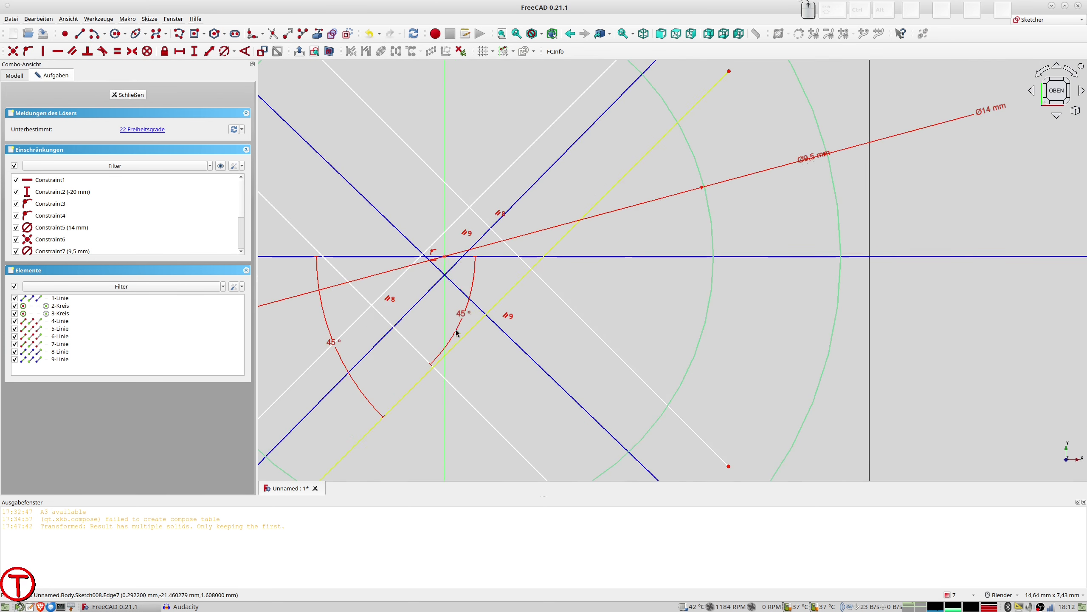
- Place the circle centre on both diagonal lines 8 and 9 with point-on-object constraints
left_click(446, 259)
left_click(455, 265)
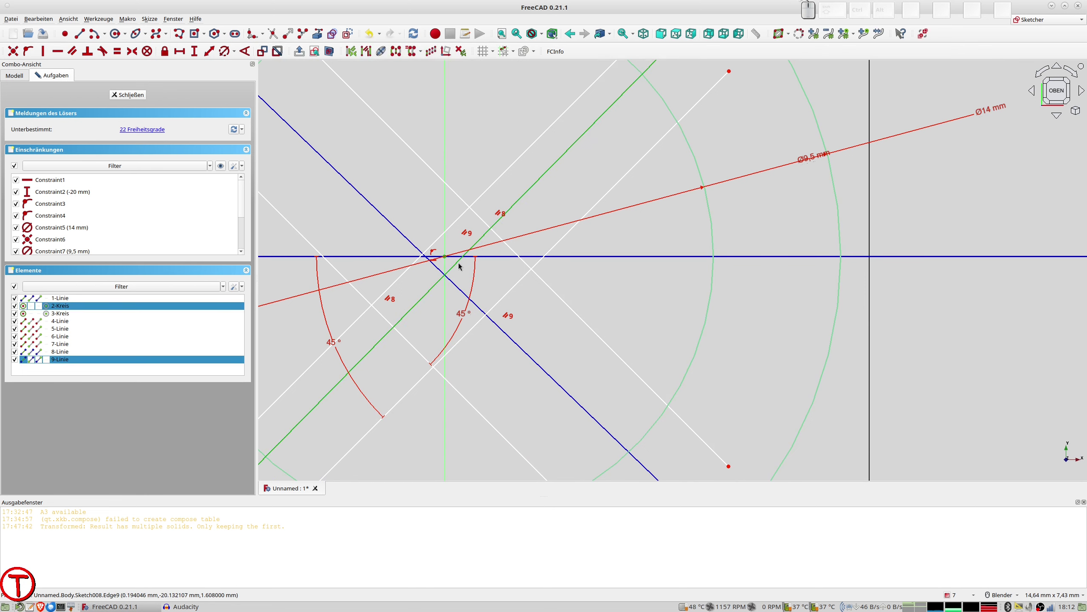
key("o")
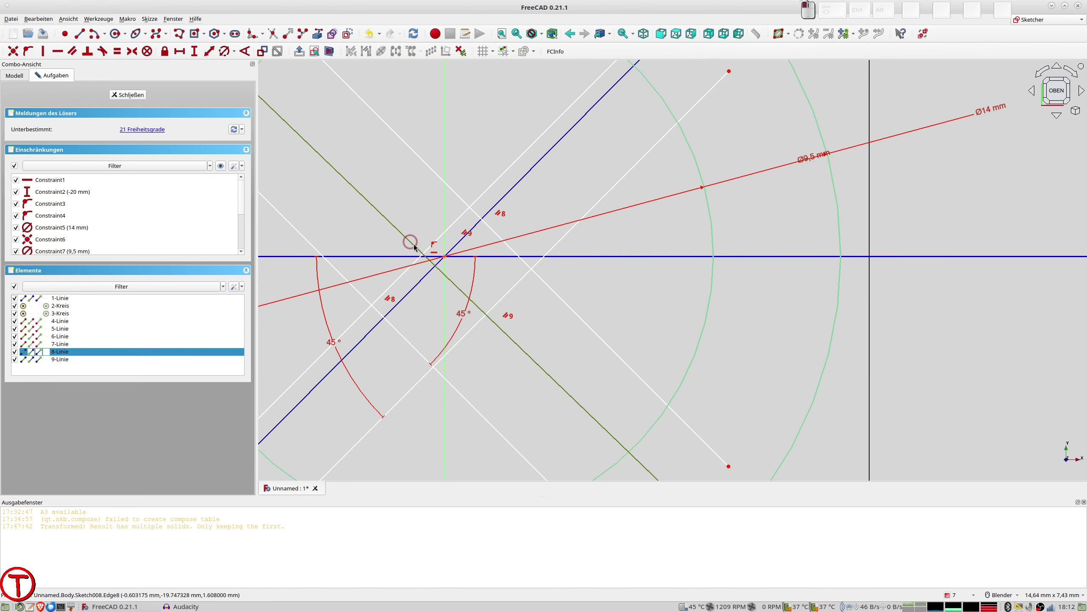
left_click(439, 268)
left_click(445, 257)
key("o")
scroll(448, 249, "down", 5)
scroll(449, 244, "down", 1)
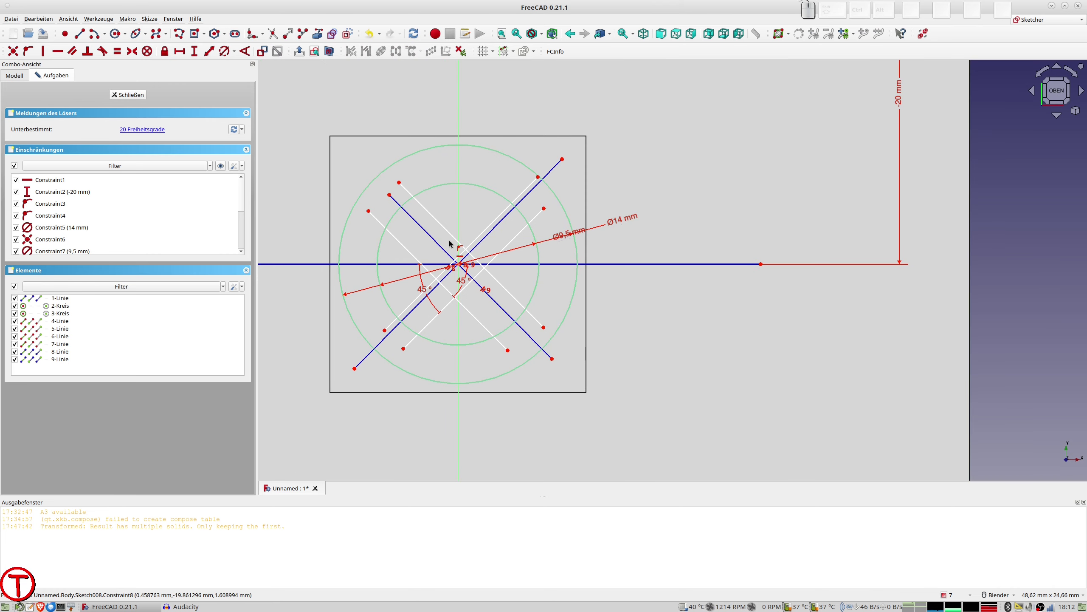
scroll(441, 247, "up", 2)
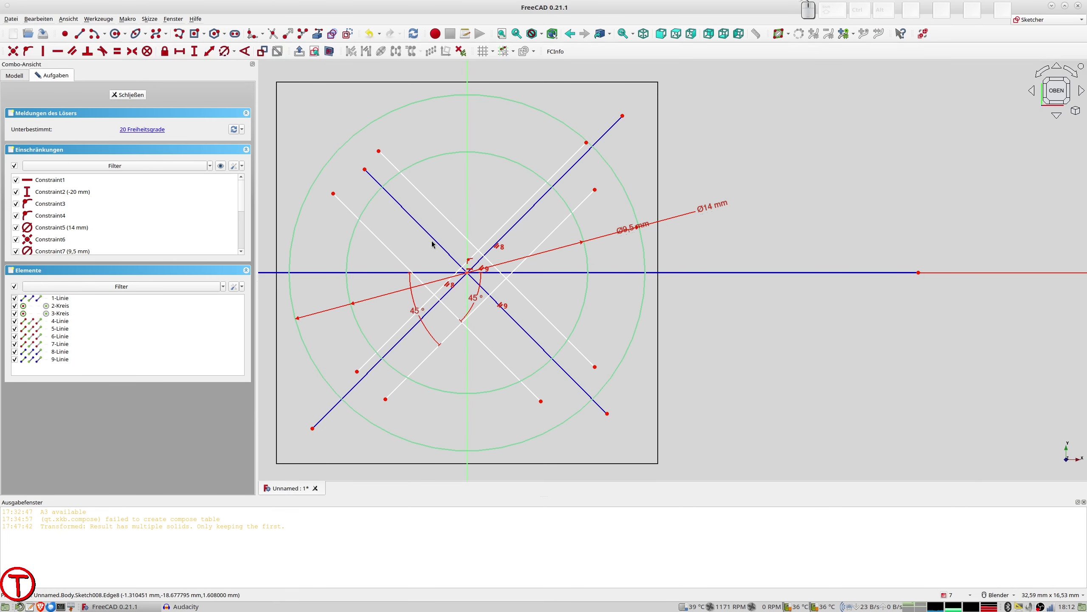
- Make slot line 4 equal to diagonal 8 and a matching slot line equal to diagonal 9
left_click(434, 238)
left_click(445, 219)
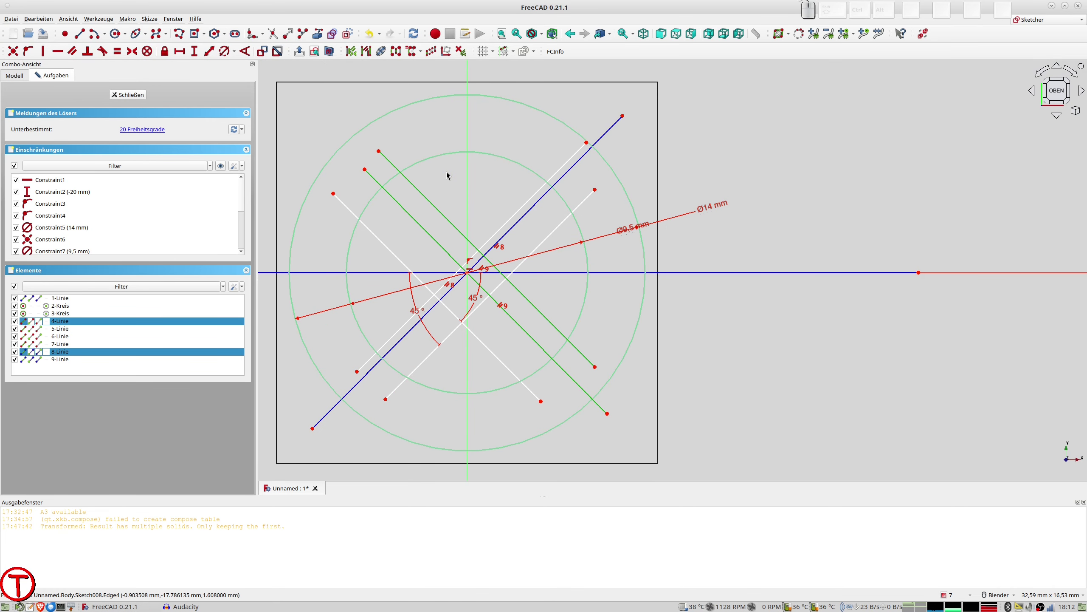
key("e")
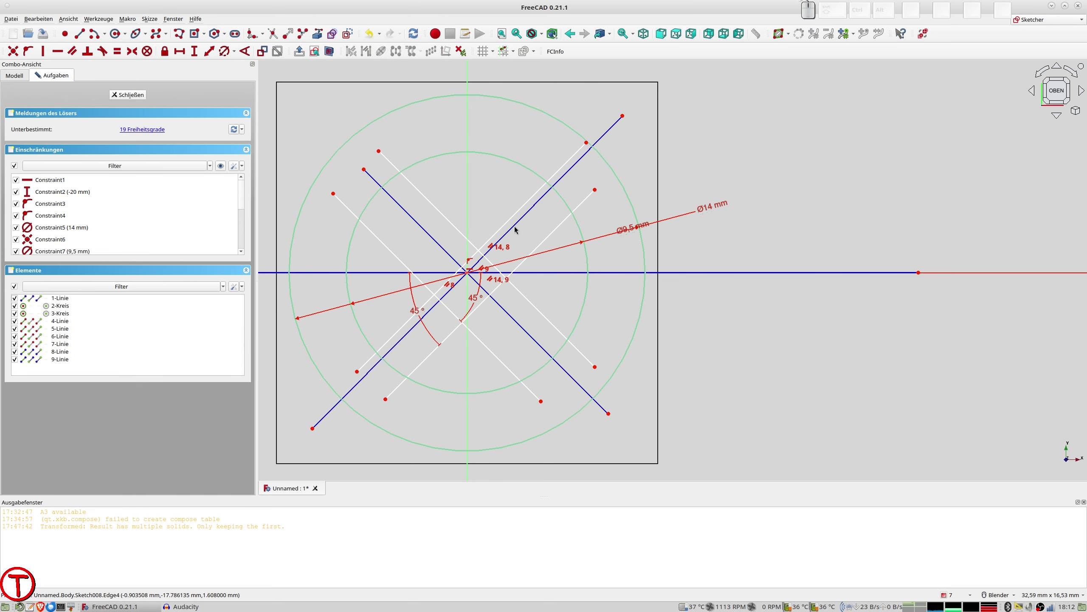
left_click(505, 234)
left_click(509, 222)
key("e")
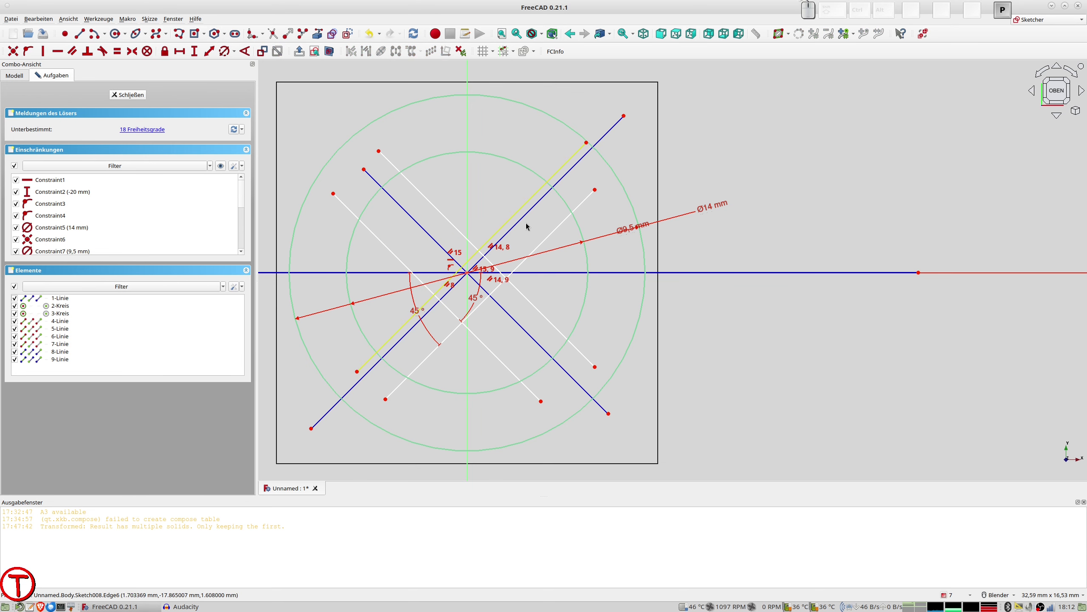
- Make the upper ends of slot lines 4/5 symmetric about line 8, and lines 6/7 about line 9
left_click(378, 151)
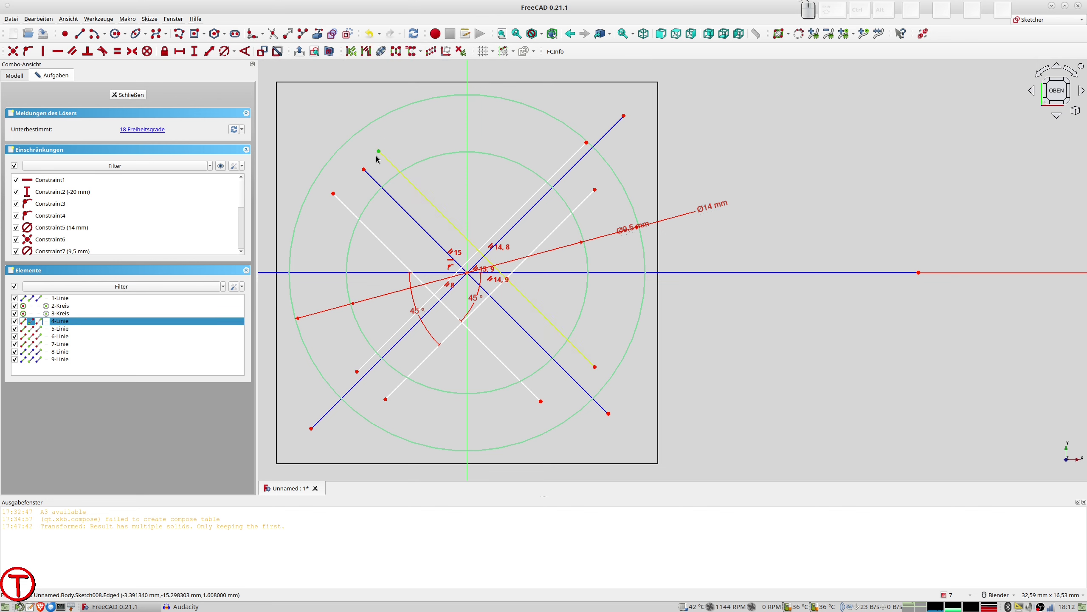
left_click(333, 193)
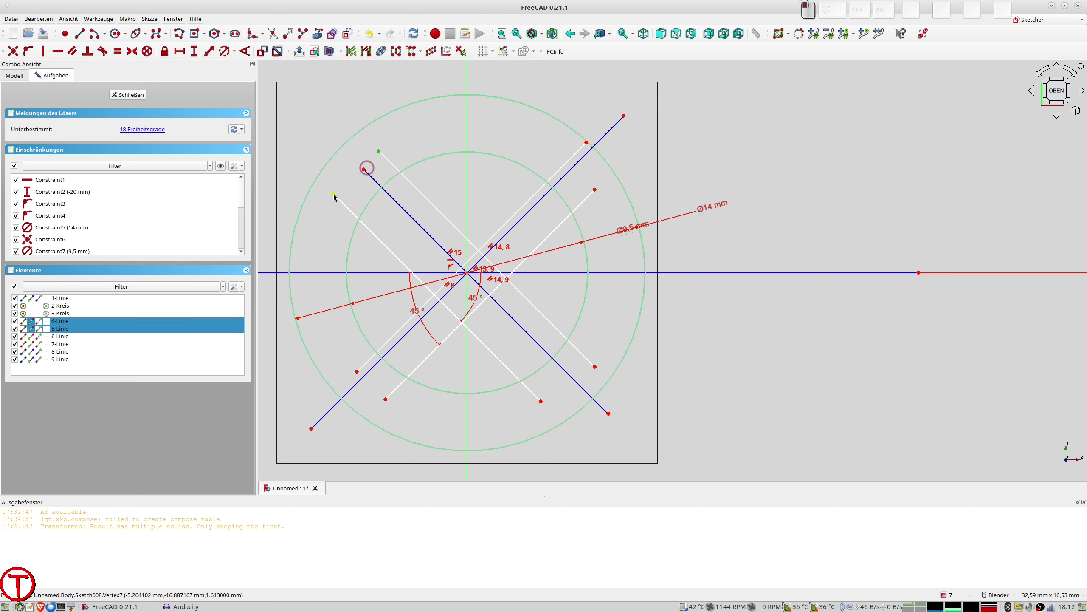
left_click(375, 184)
key("s")
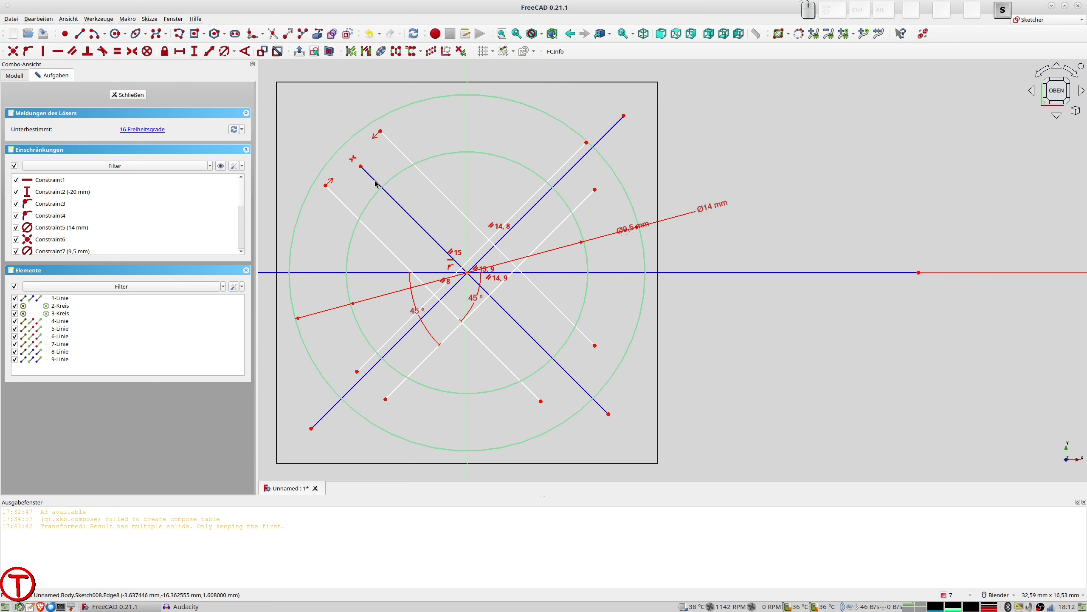
left_click(586, 143)
left_click(595, 190)
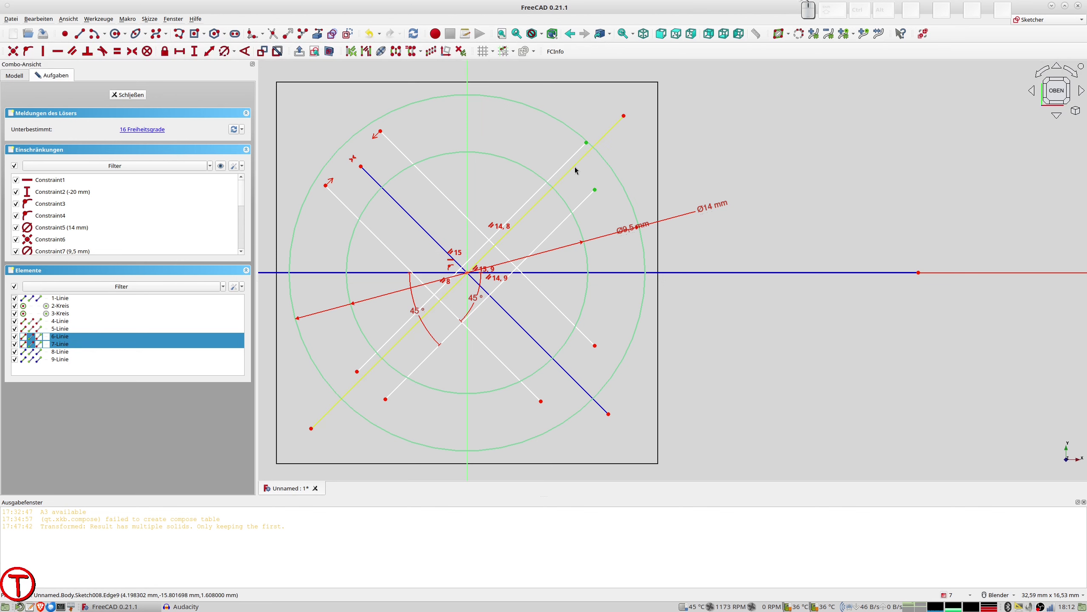
left_click(575, 168)
key("s")
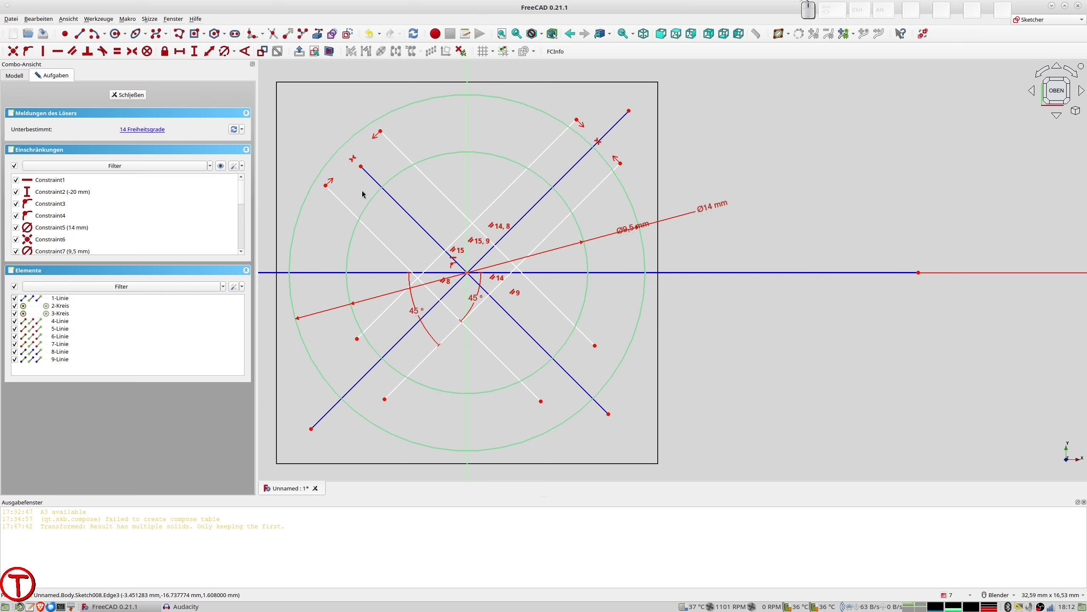
- Constrain the upper ends of slot lines 5 and 6 to 1,5 mm from diagonals 8 and 9
left_click(326, 185)
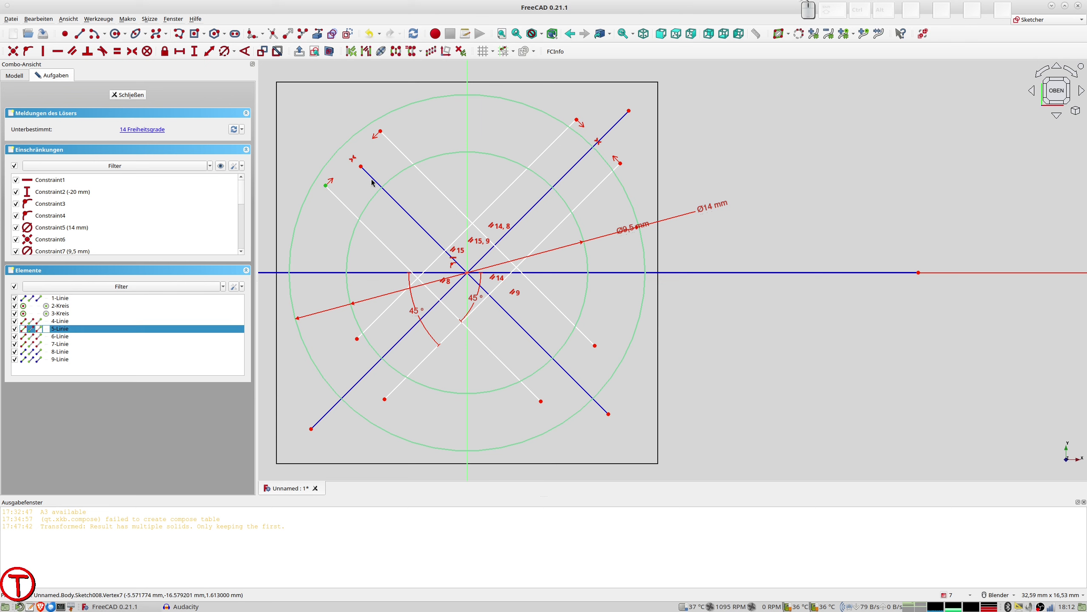
left_click(368, 173)
left_click(209, 51)
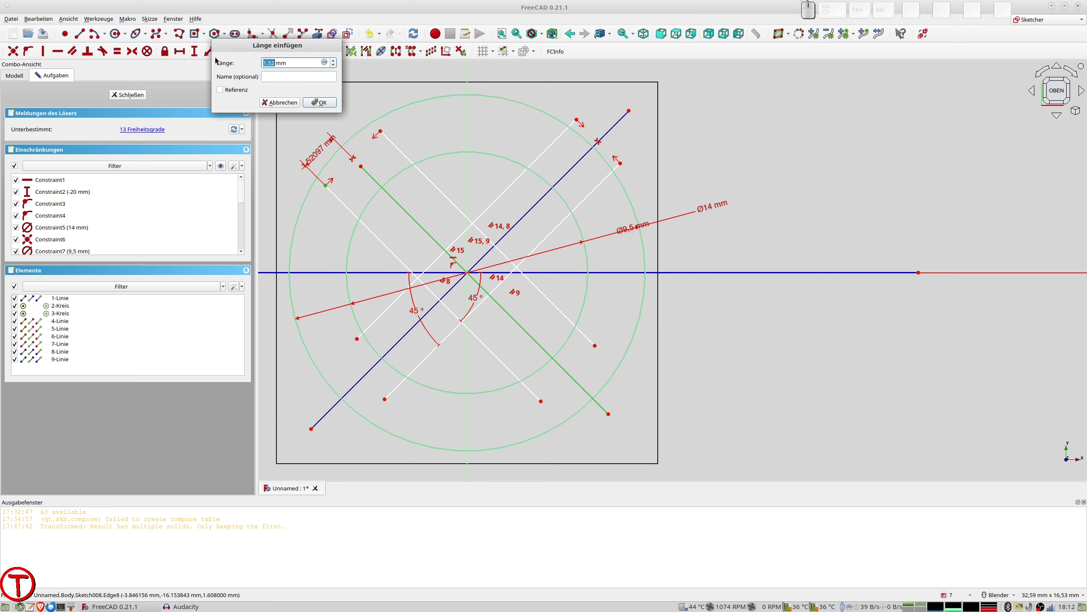
type("1,")
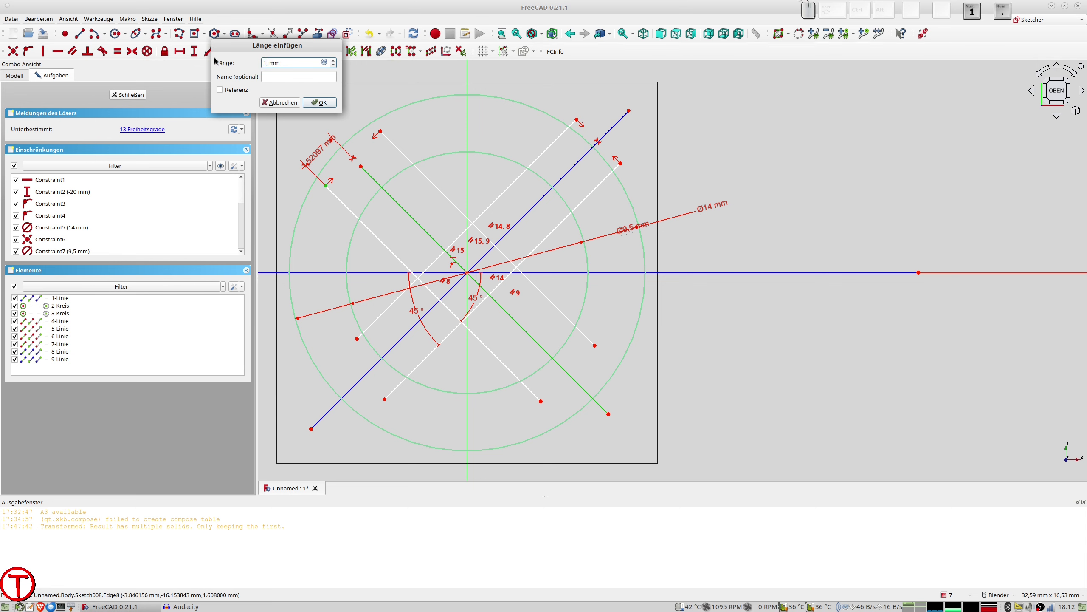
type("5")
key("Return")
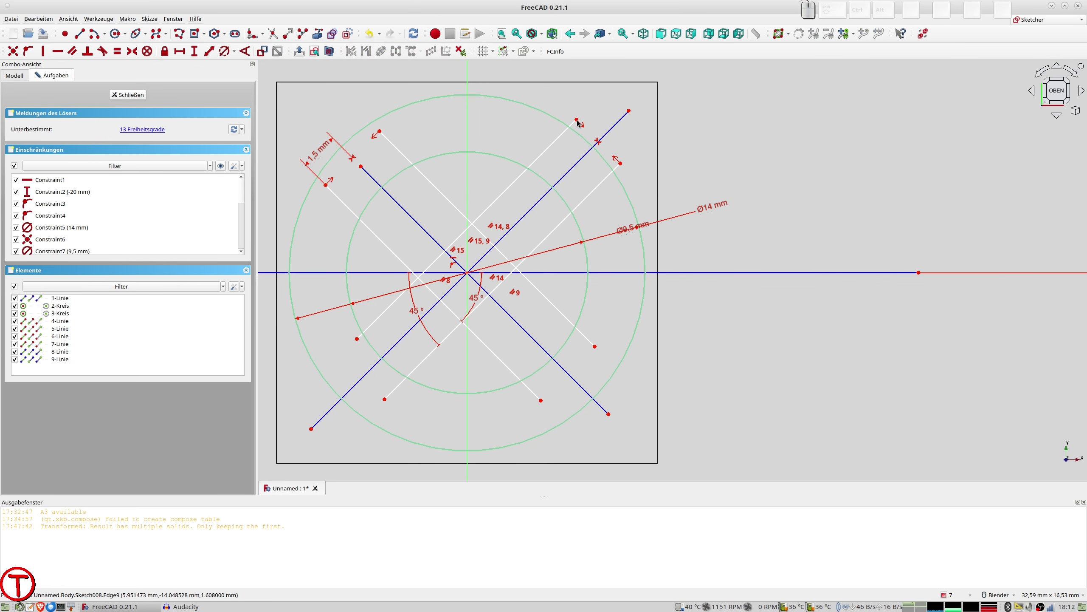
left_click(578, 121)
left_click(609, 130)
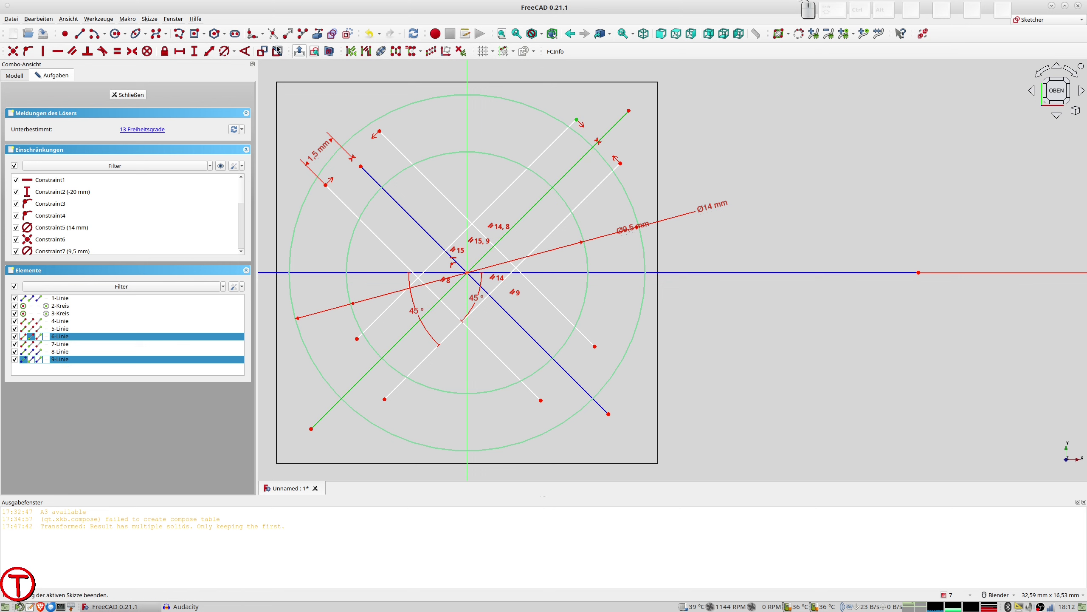
left_click(209, 51)
type("1,5 mm")
key("Return")
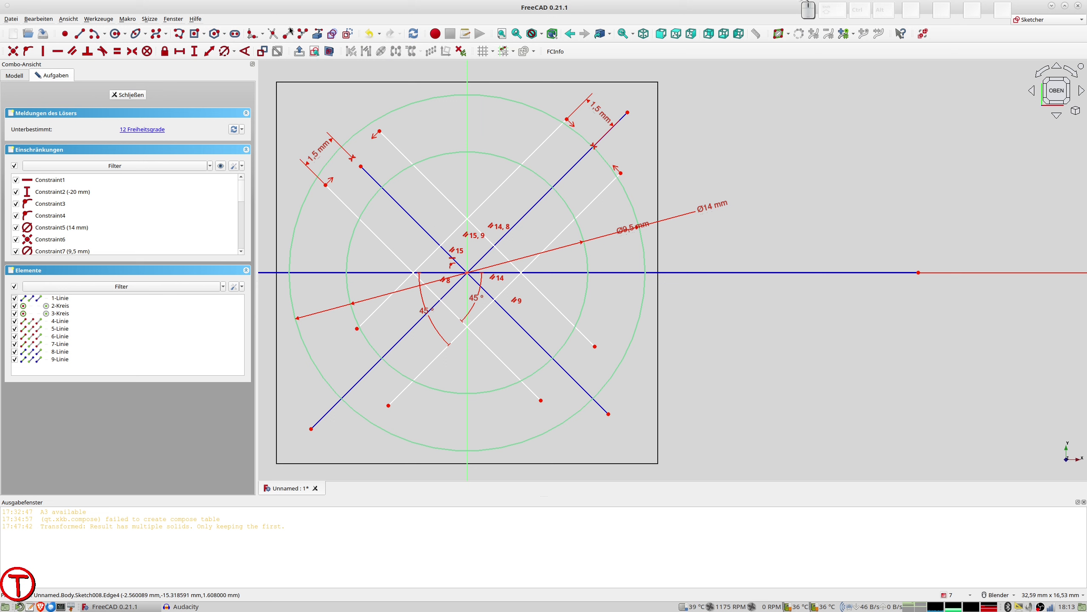
- Trim the slot lines and diagonal segments lying outside the inner circle
left_click(272, 35)
left_click(402, 152)
left_click(338, 198)
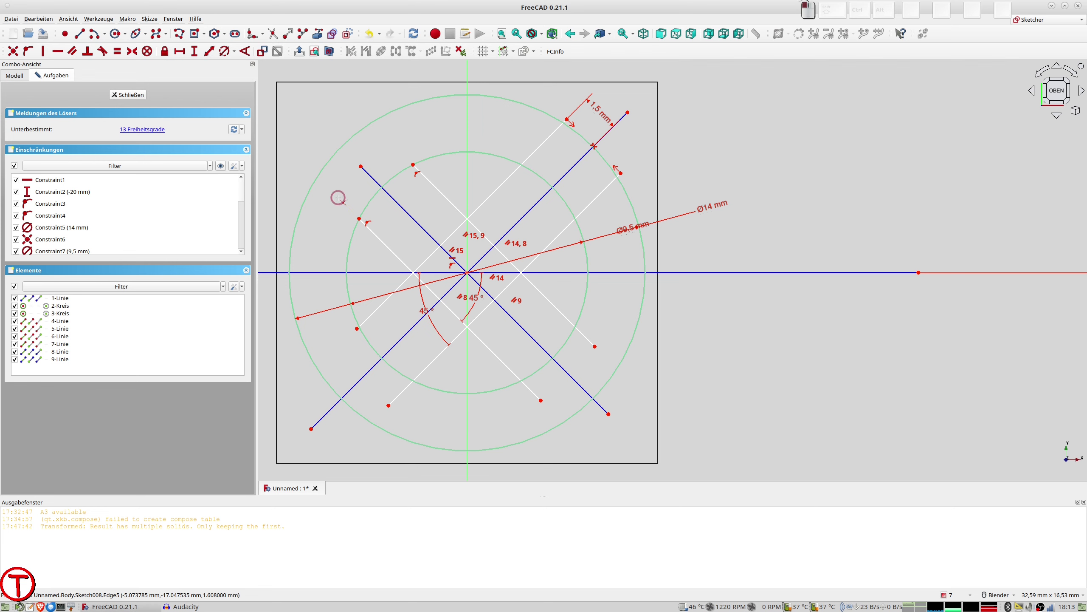
scroll(363, 354, "up", 2)
scroll(359, 300, "up", 2)
scroll(364, 269, "up", 2)
left_click(362, 270)
scroll(490, 313, "down", 3)
scroll(556, 420, "down", 2)
left_click(564, 430)
left_click(749, 446)
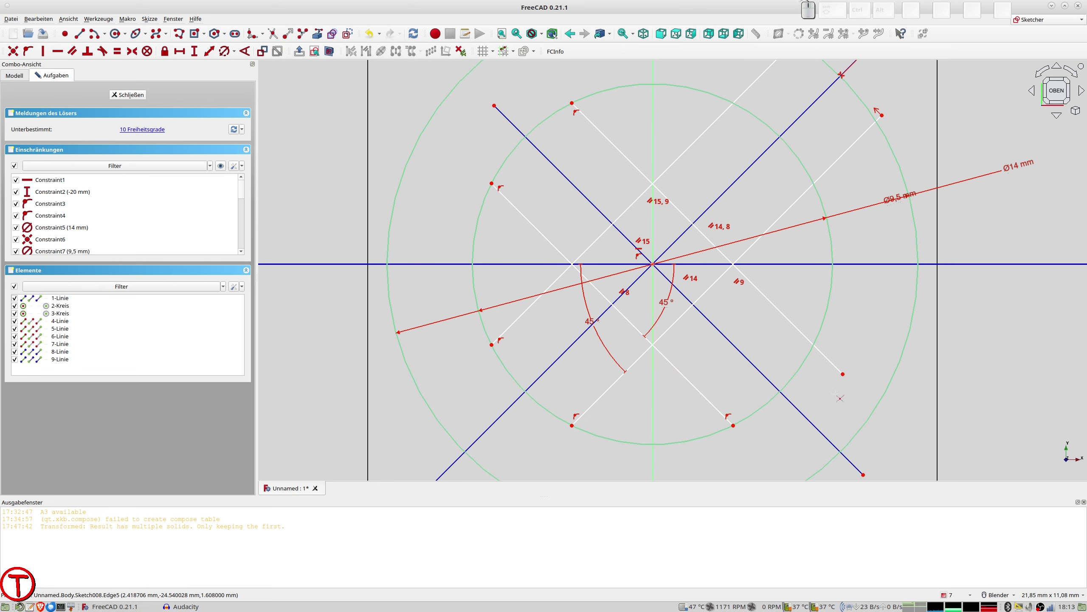
left_click(835, 362)
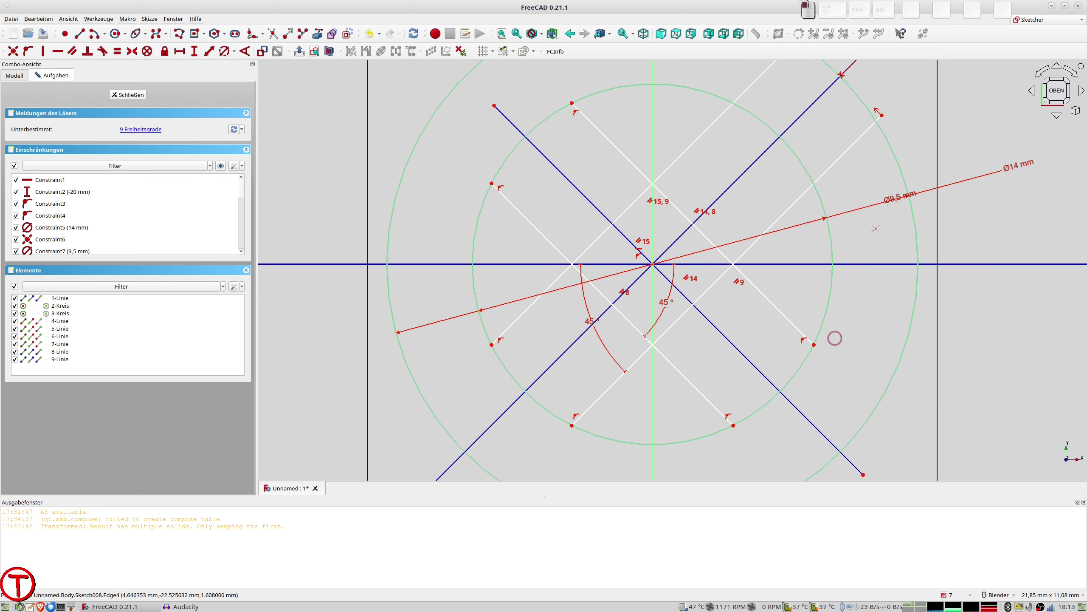
left_click(852, 151)
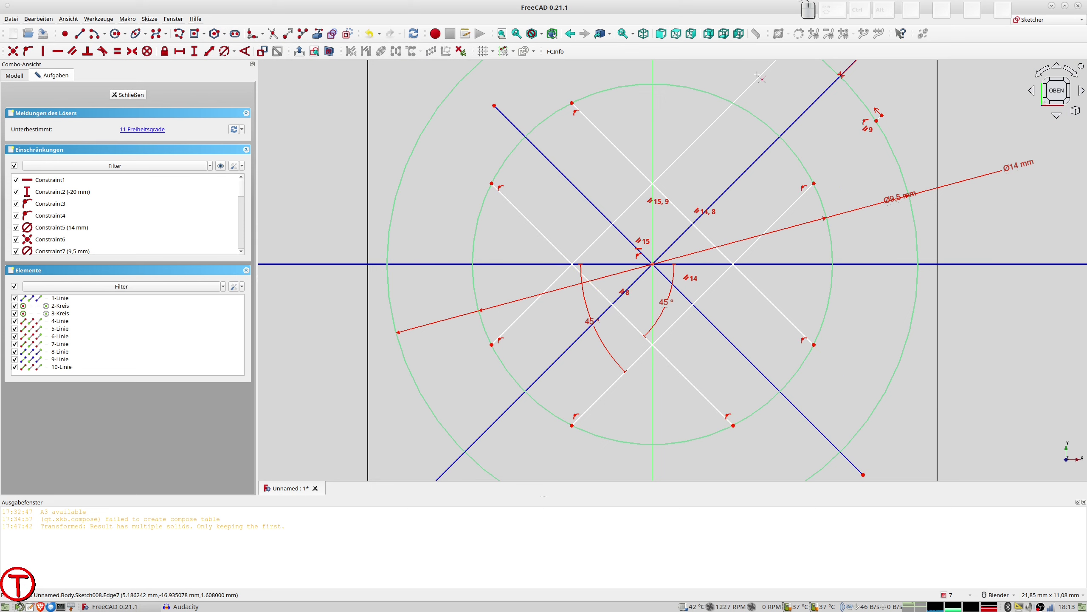
left_click(762, 81)
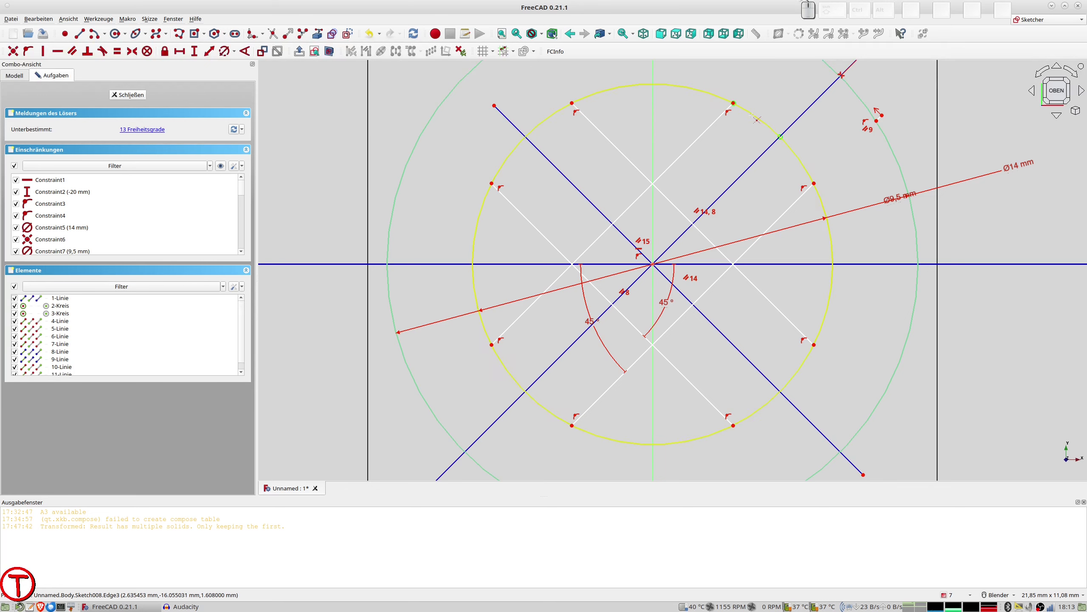
- Trim away the inner-circle pieces between the slots, leaving only the slot-end arcs
left_click(759, 119)
left_click(801, 161)
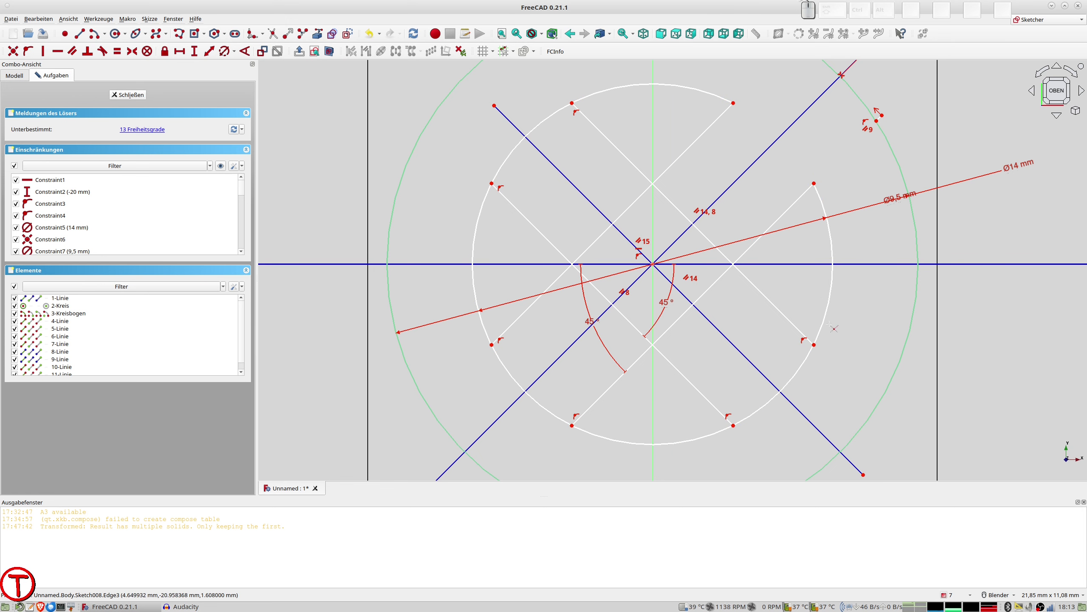
left_click(805, 368)
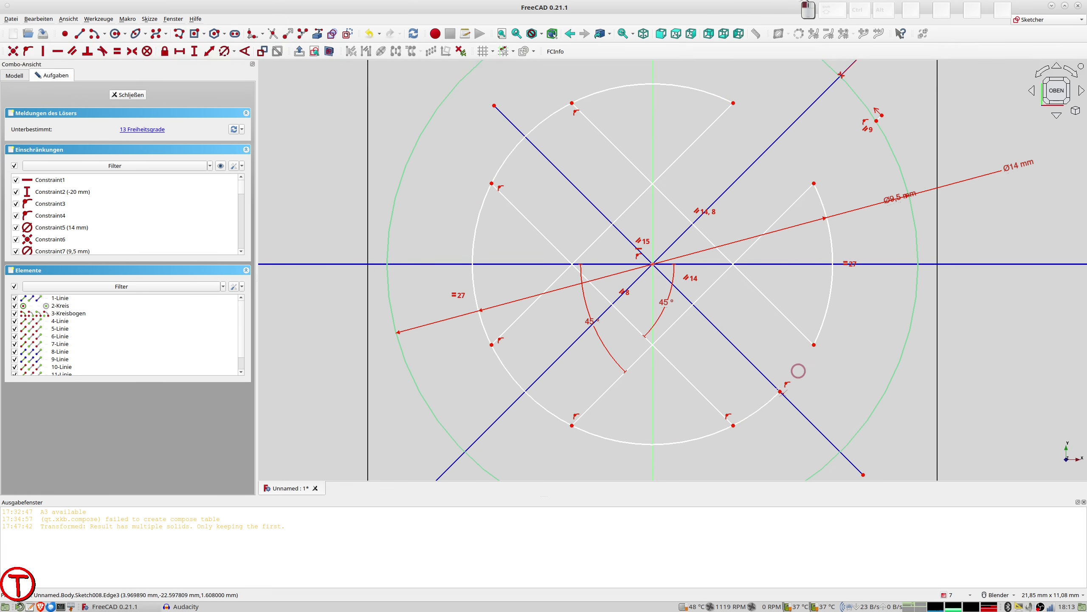
left_click(762, 404)
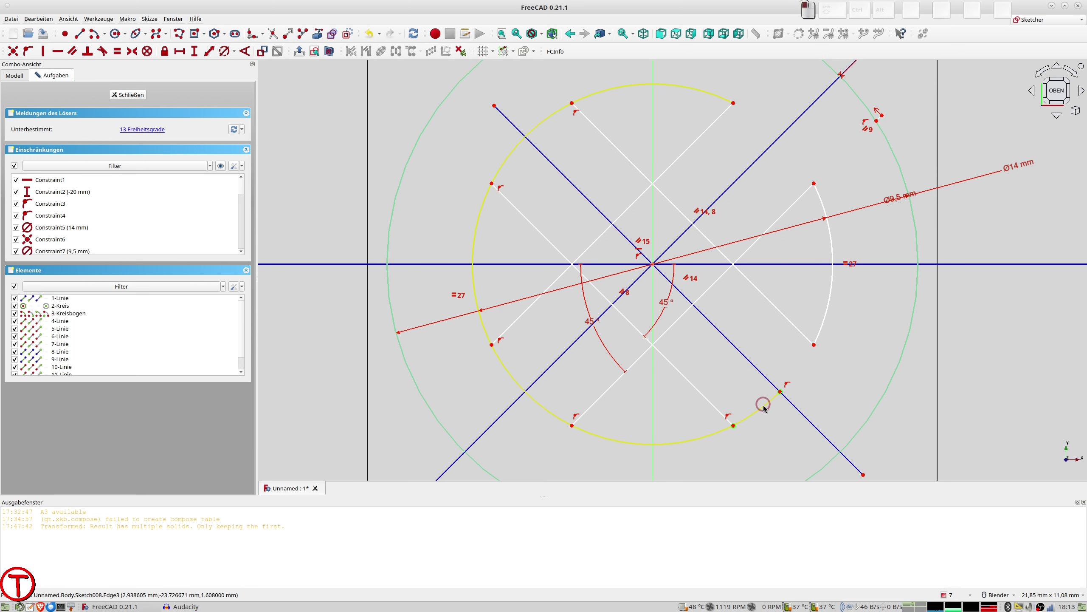
left_click(553, 413)
left_click(502, 366)
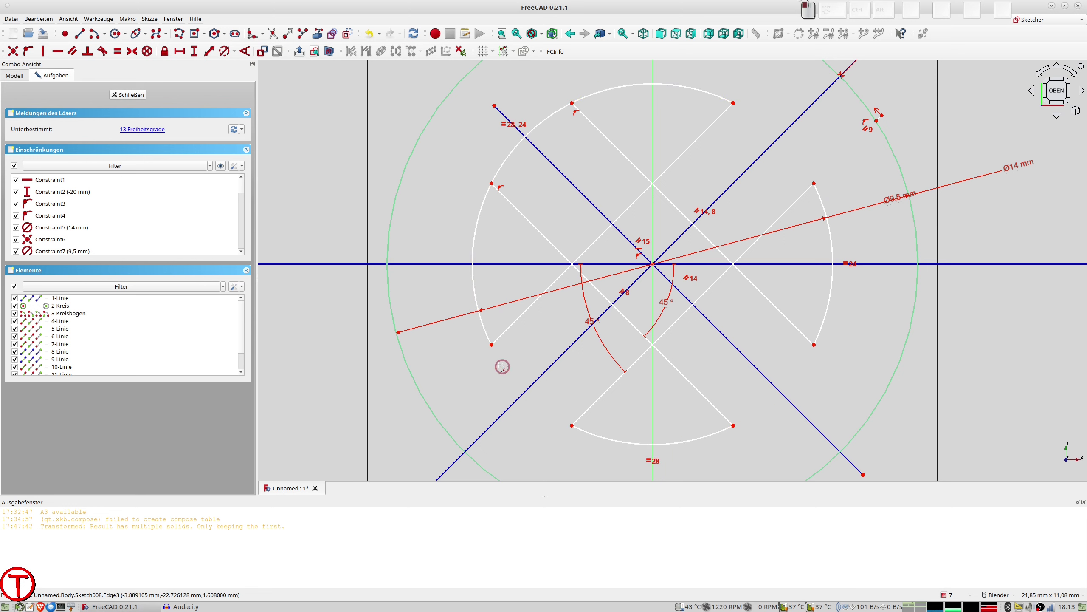
left_click(507, 162)
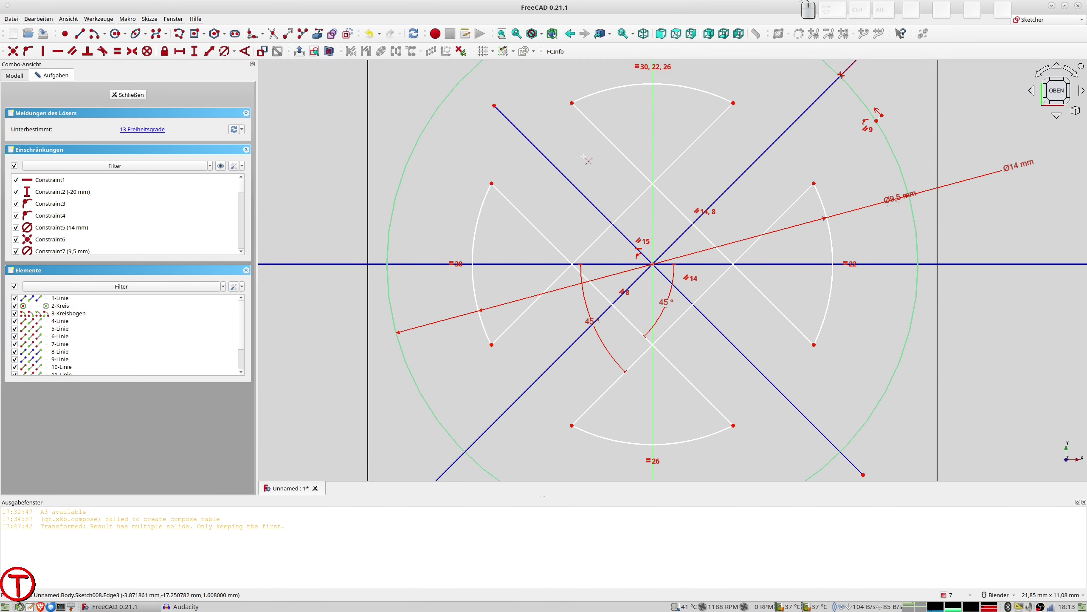
scroll(589, 167, "down", 5)
scroll(599, 189, "up", 3)
scroll(589, 180, "up", 2)
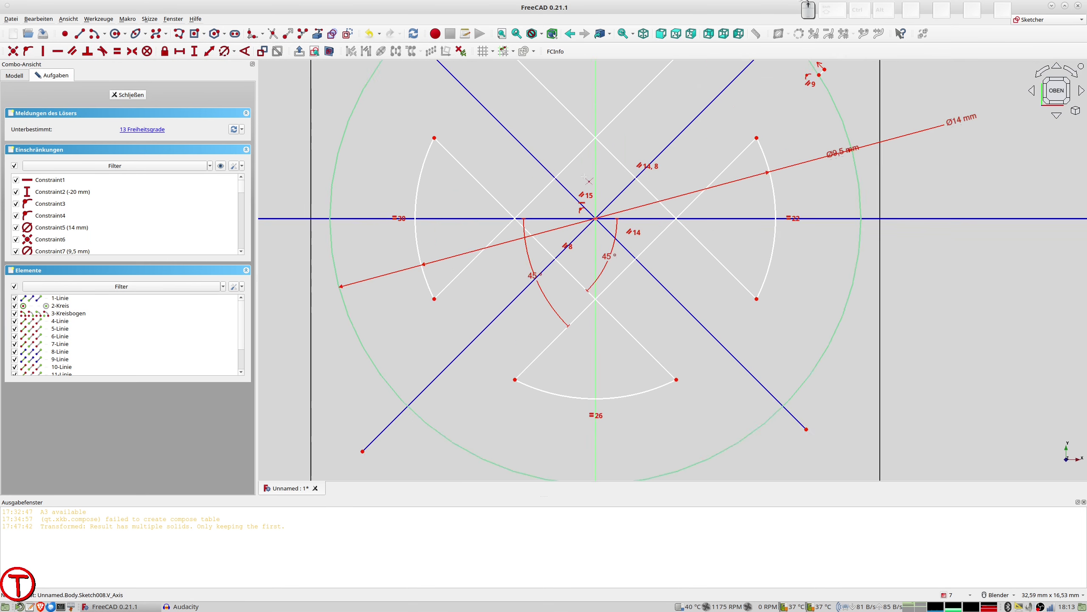
scroll(589, 180, "up", 1)
- Trim the diagonal and line pieces around the centre, leaving four closed slot wedges
left_click(574, 153)
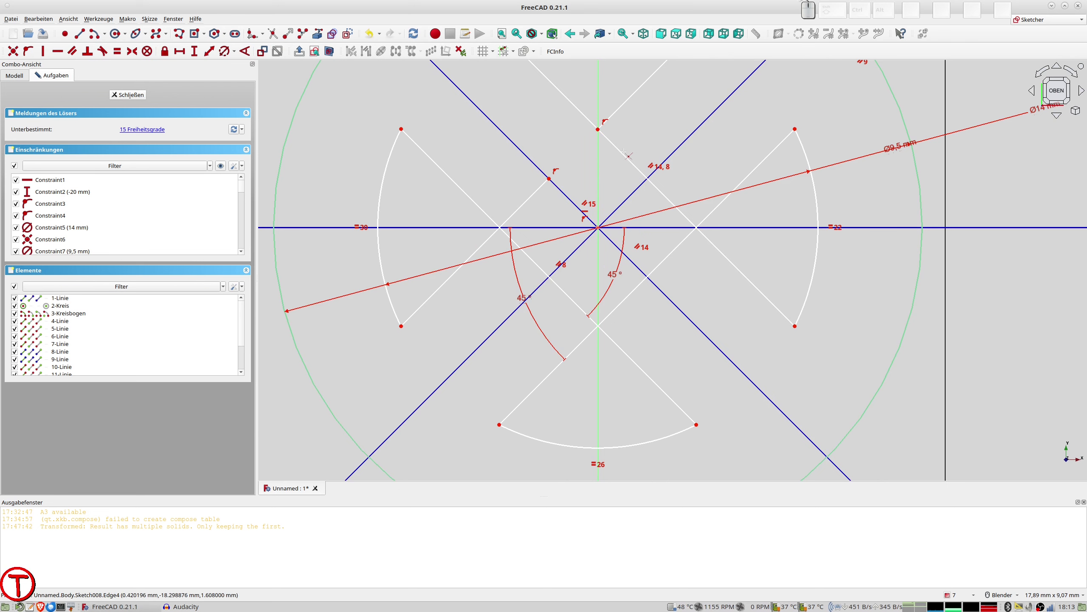
left_click(626, 157)
left_click(659, 192)
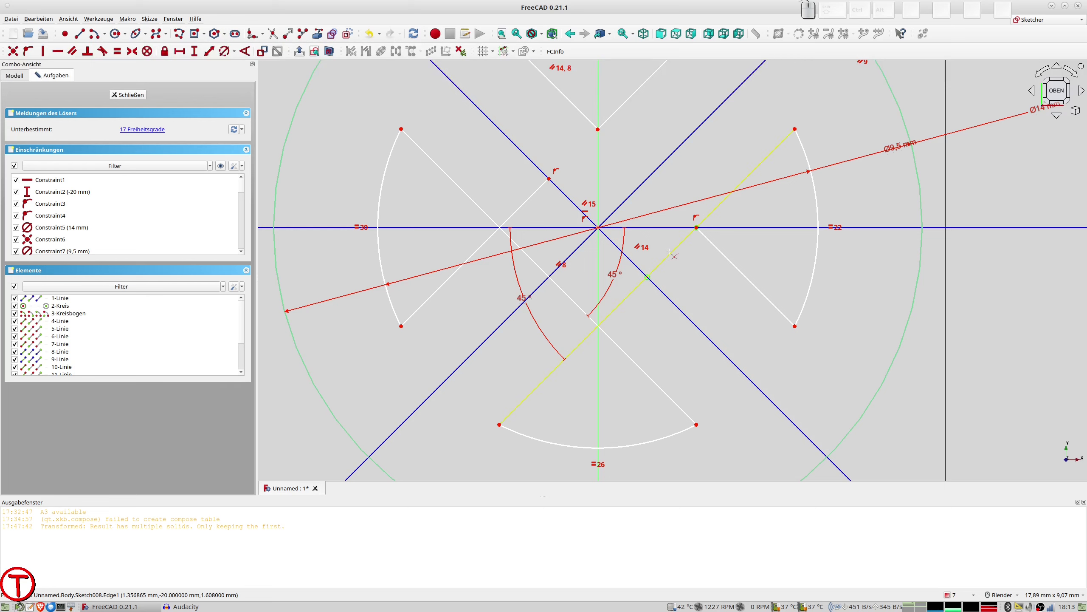
left_click(665, 261)
left_click(632, 300)
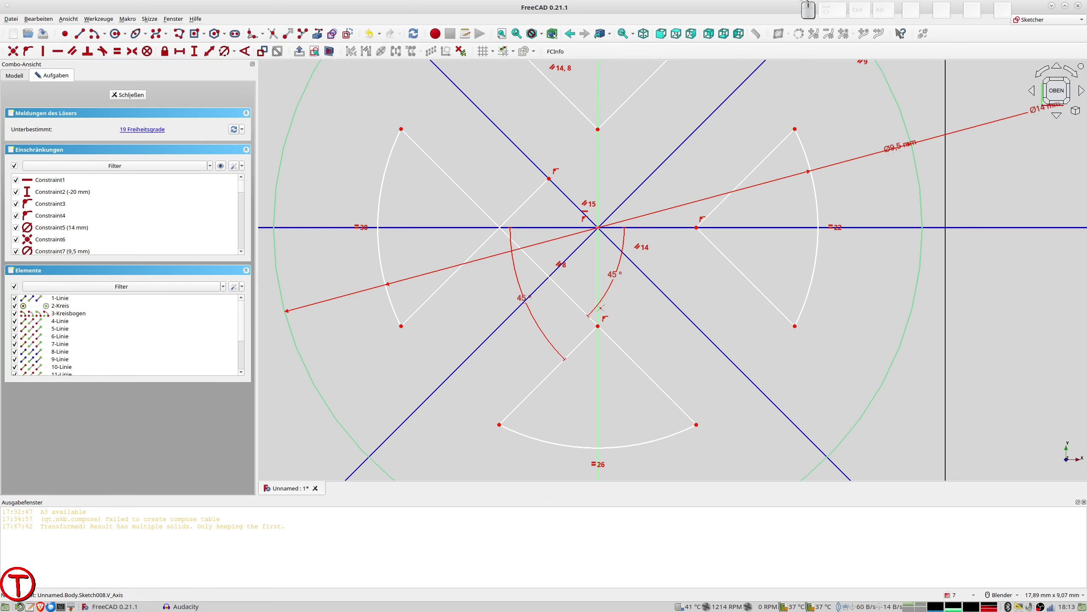
left_click(574, 302)
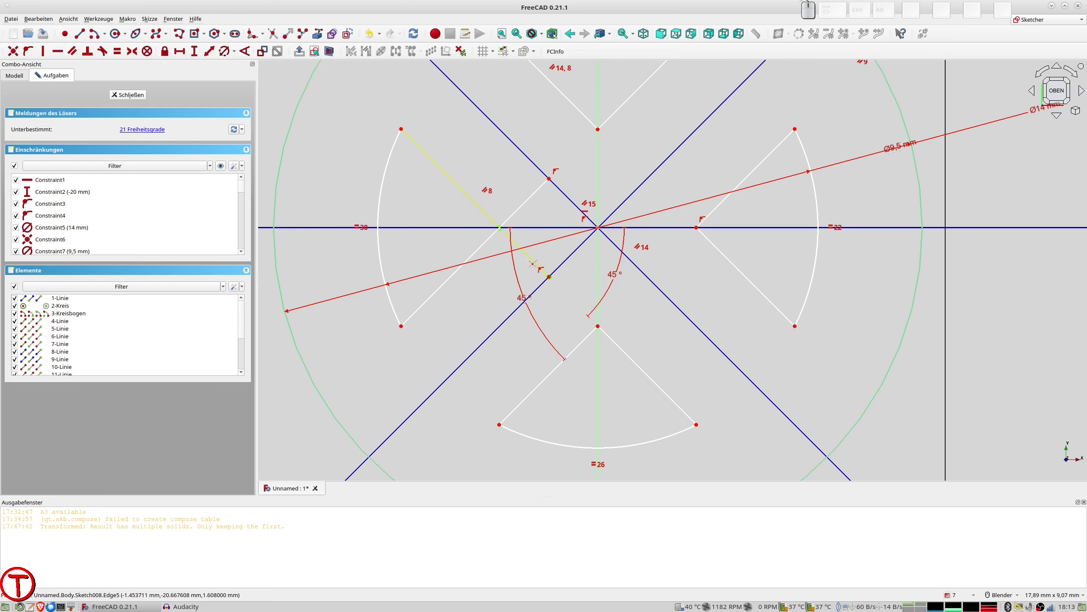
left_click(552, 273)
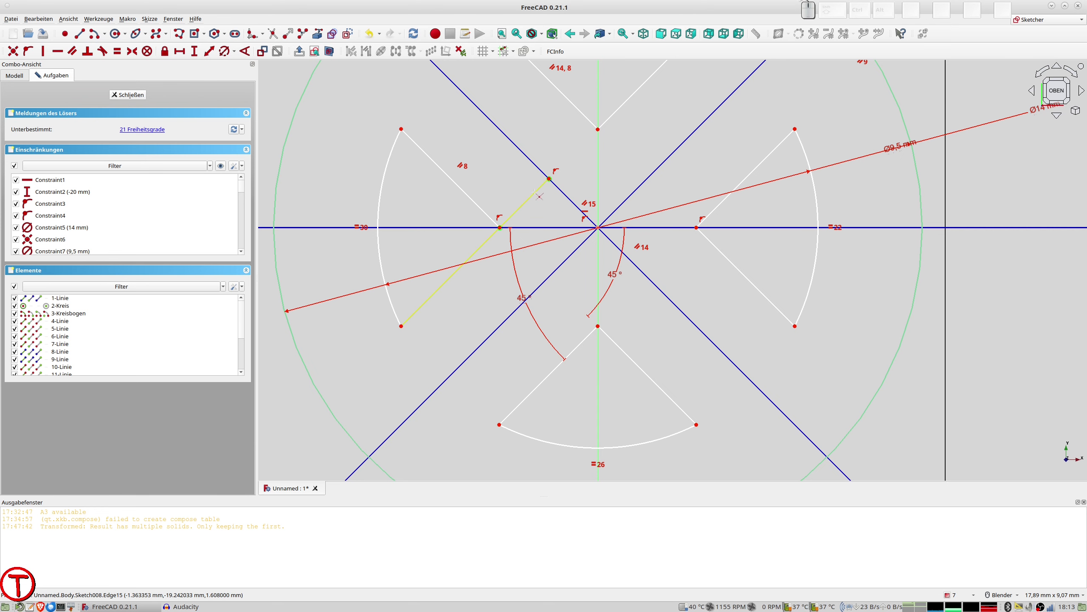
scroll(569, 219, "down", 1)
scroll(569, 219, "down", 1)
scroll(570, 218, "down", 1)
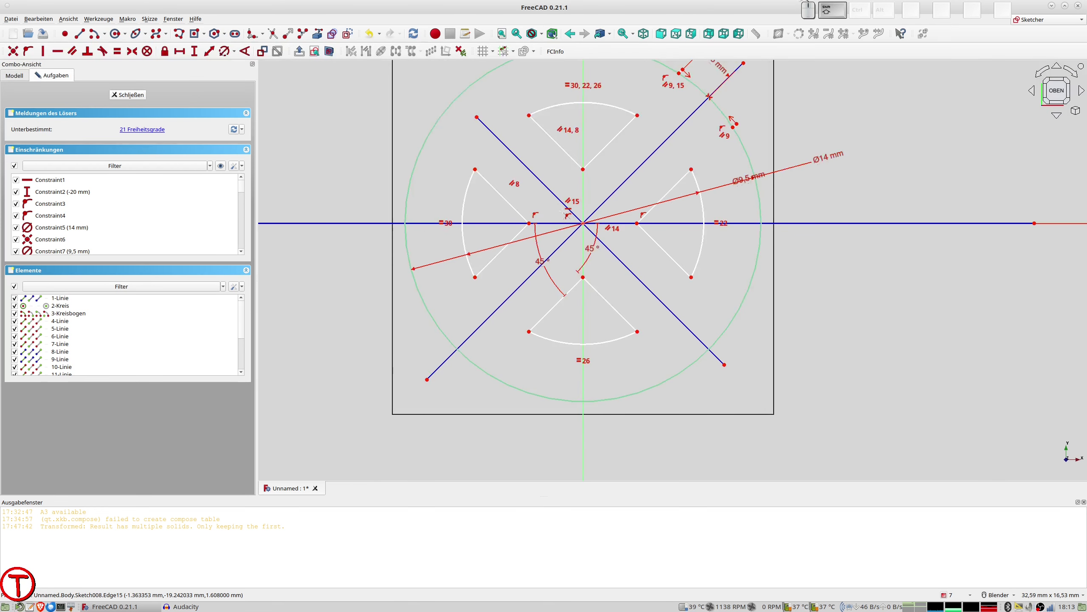
middle_click_drag(588, 204, 501, 201, "shift")
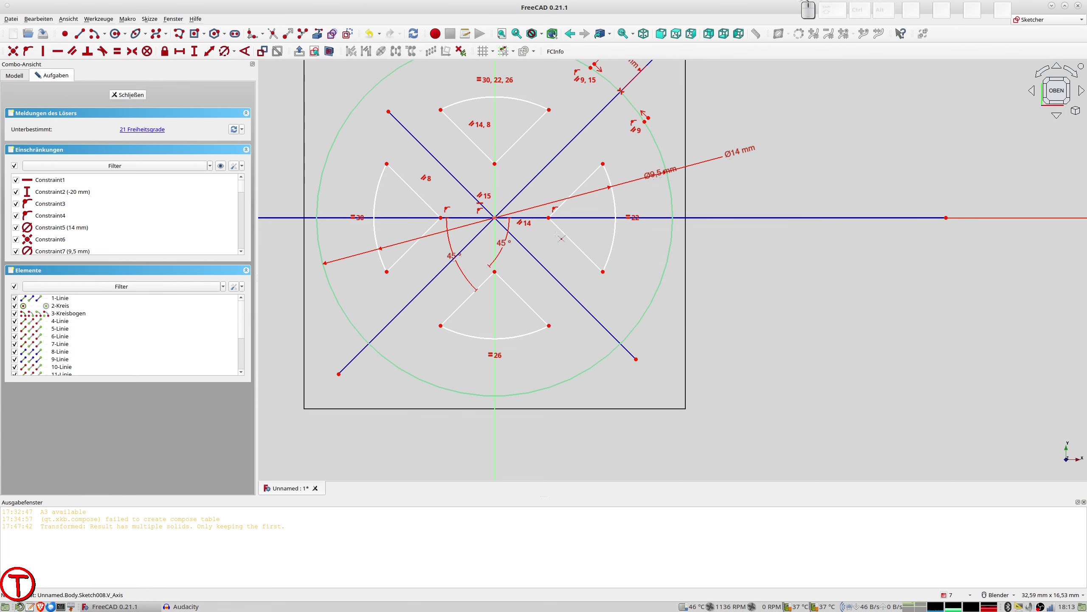
scroll(503, 216, "up", 1)
scroll(503, 217, "up", 1)
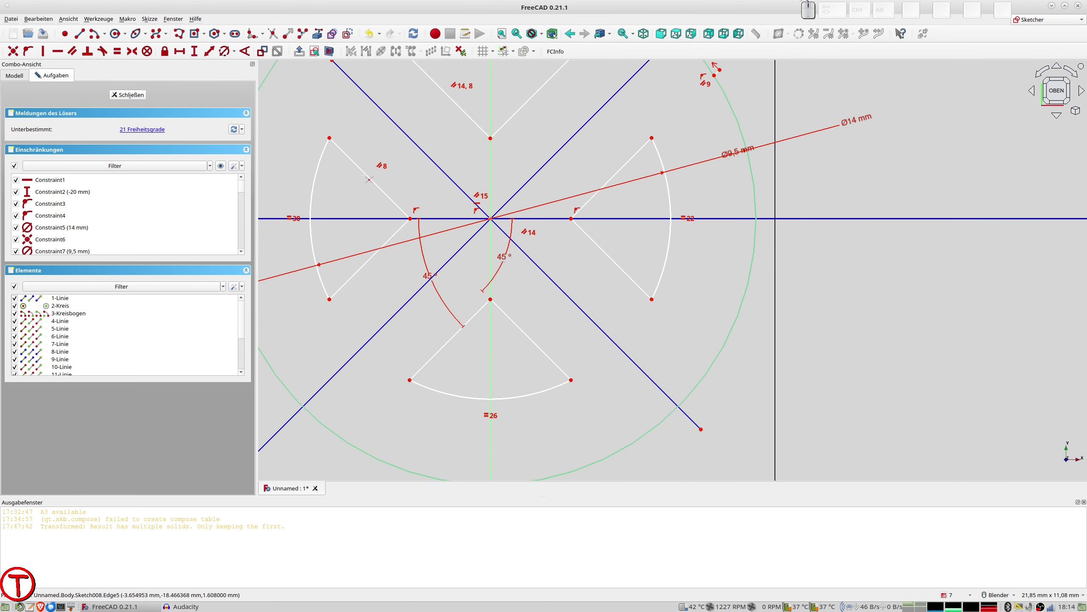
- Draw a circle centred at the origin with its edge through the top slot's inner tip
left_click(114, 33)
left_click(491, 218)
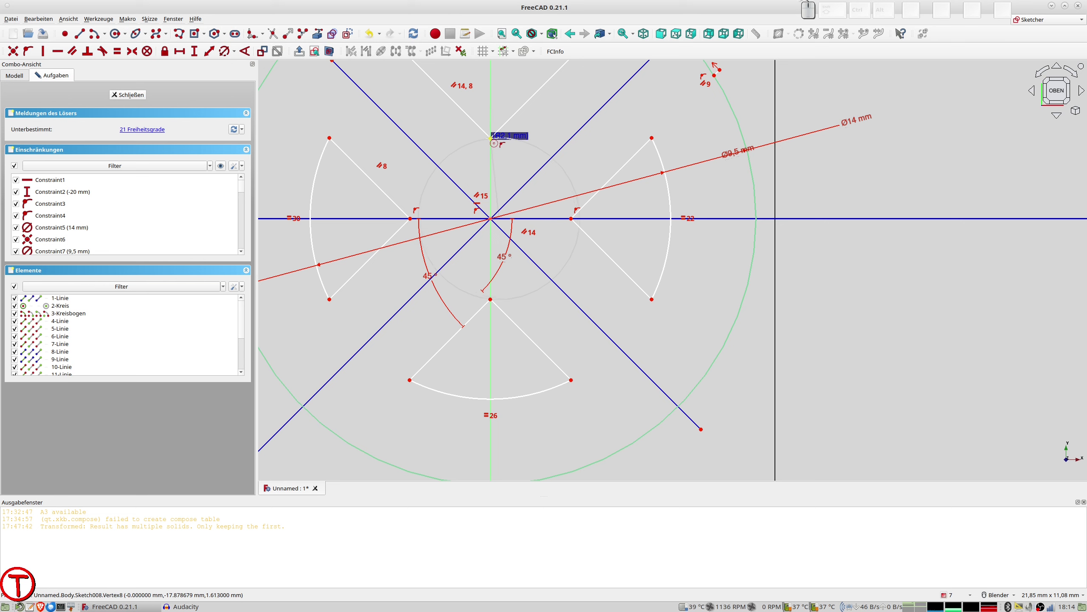
left_click(491, 138)
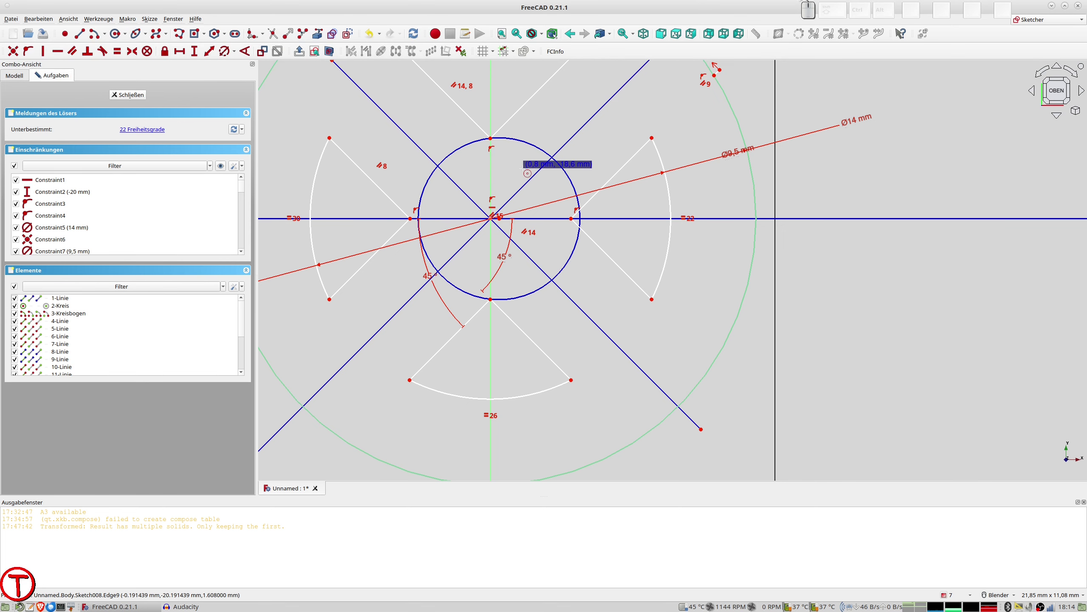
scroll(501, 248, "up", 5)
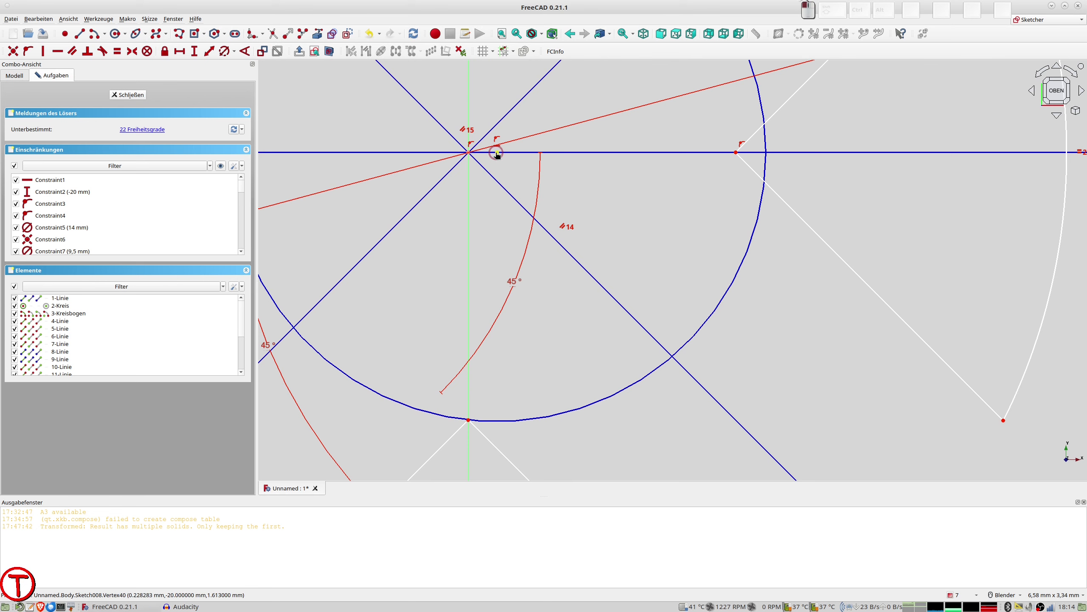
key("Escape")
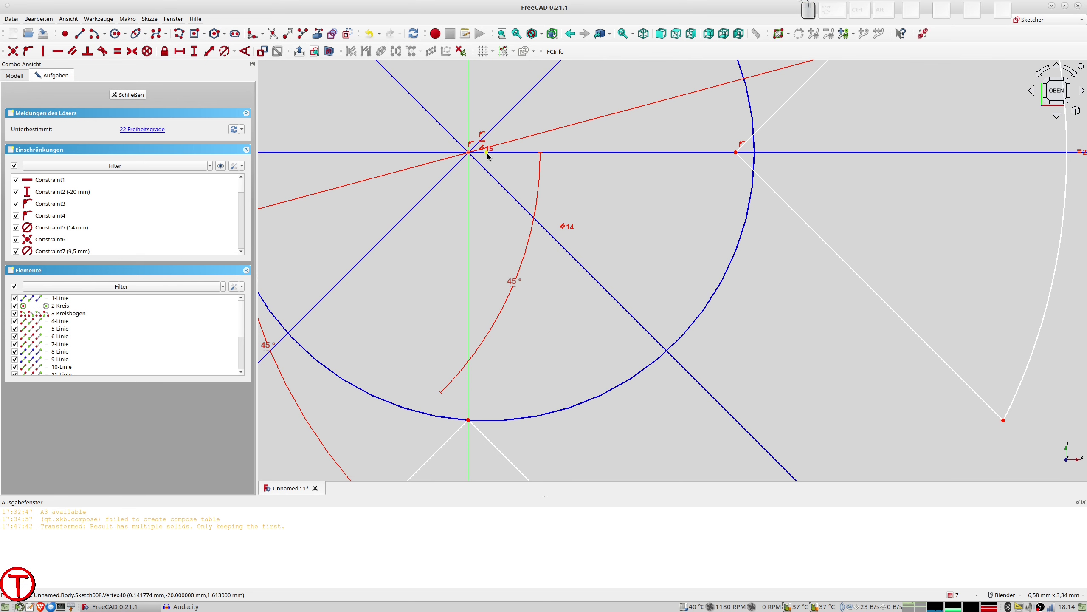
left_click(476, 158)
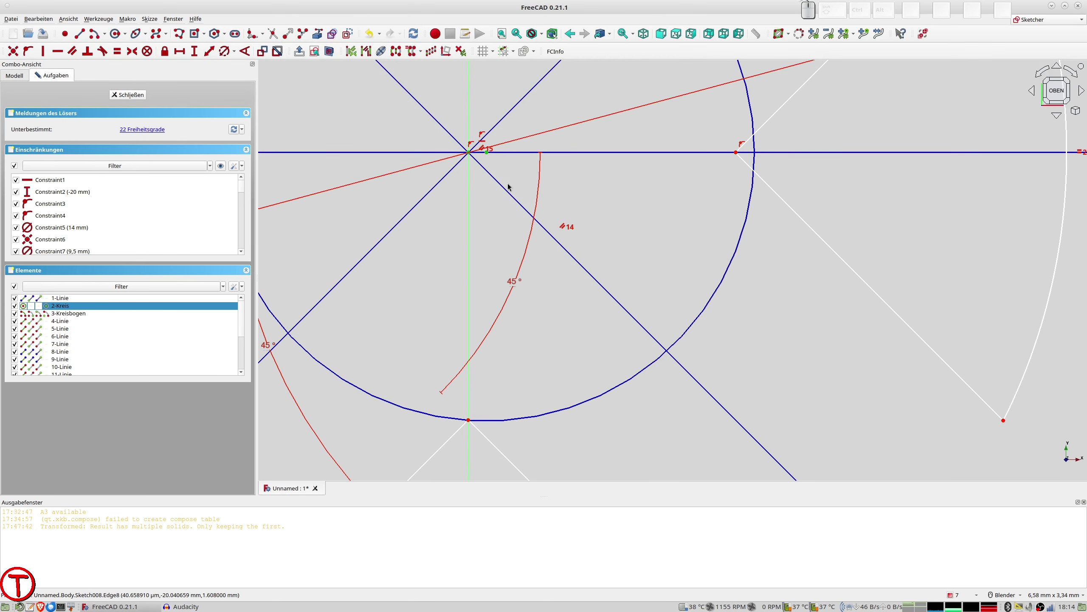
- Undo the redundant coincident, then put the right, bottom and left slot tips on the central circle
key("c")
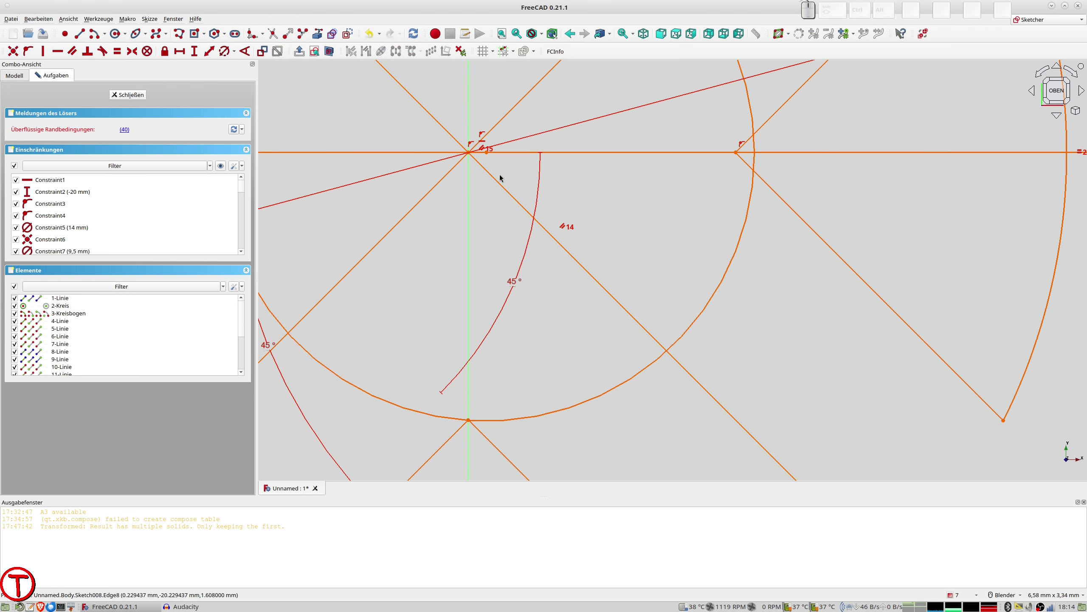
key("ctrl+z")
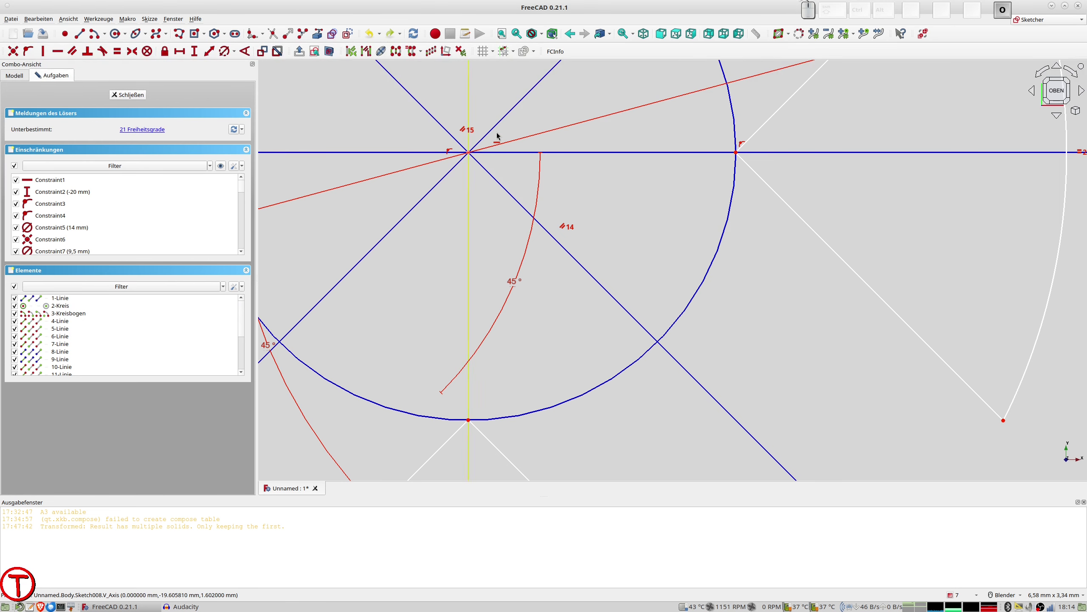
scroll(505, 165, "down", 5)
middle_click_drag(510, 167, 548, 236, "shift")
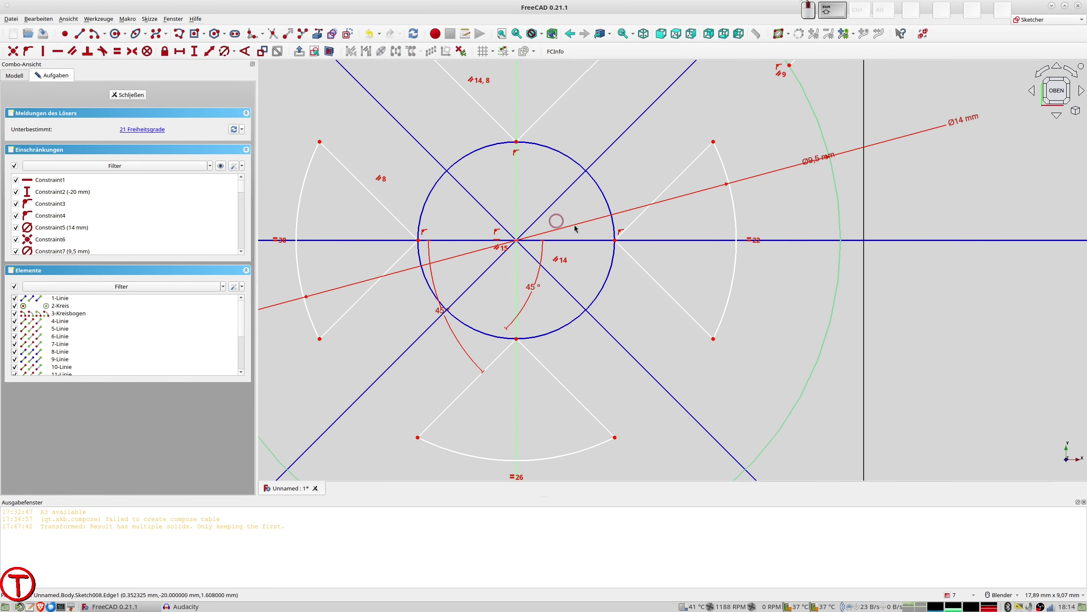
left_click(615, 241)
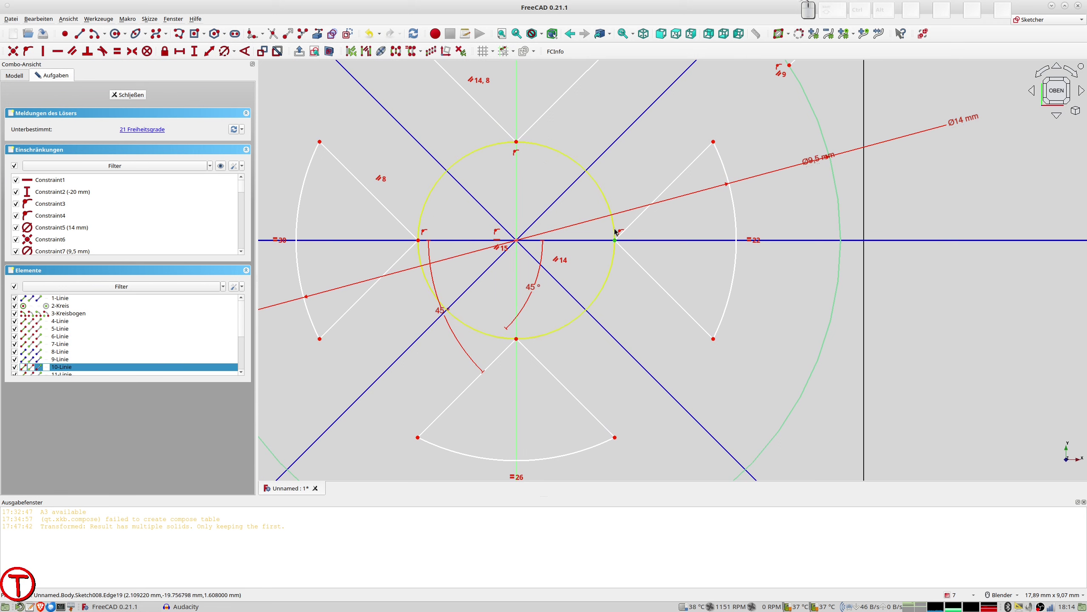
key("o")
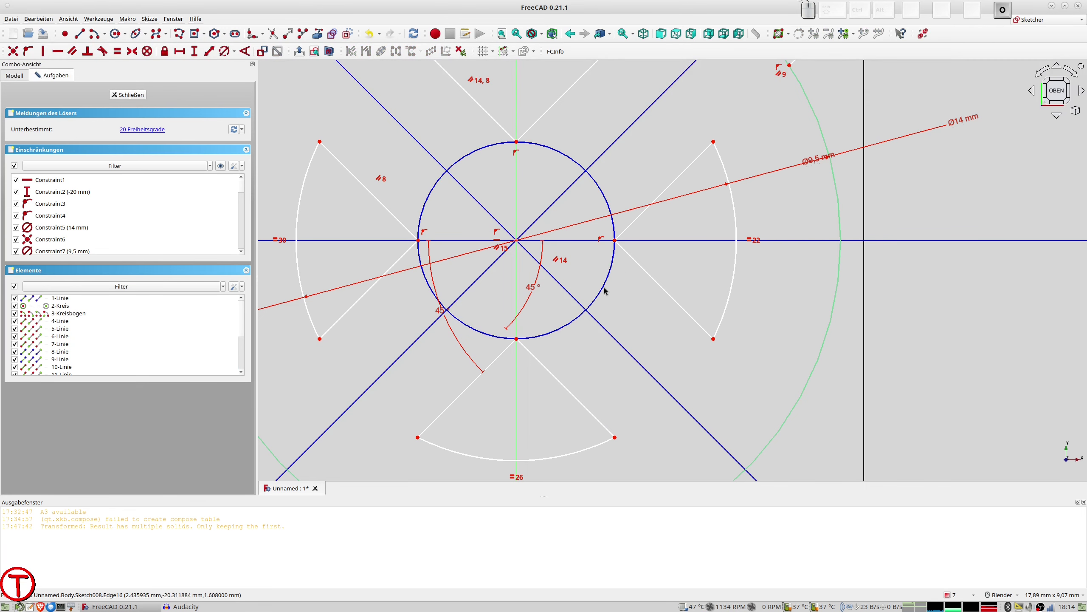
left_click(517, 340)
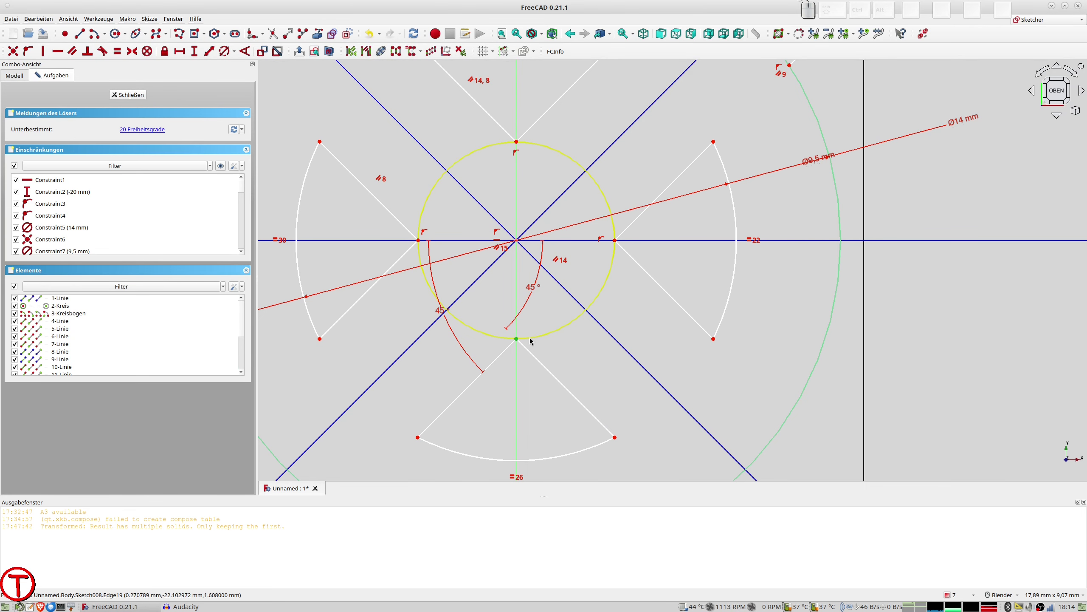
key("o")
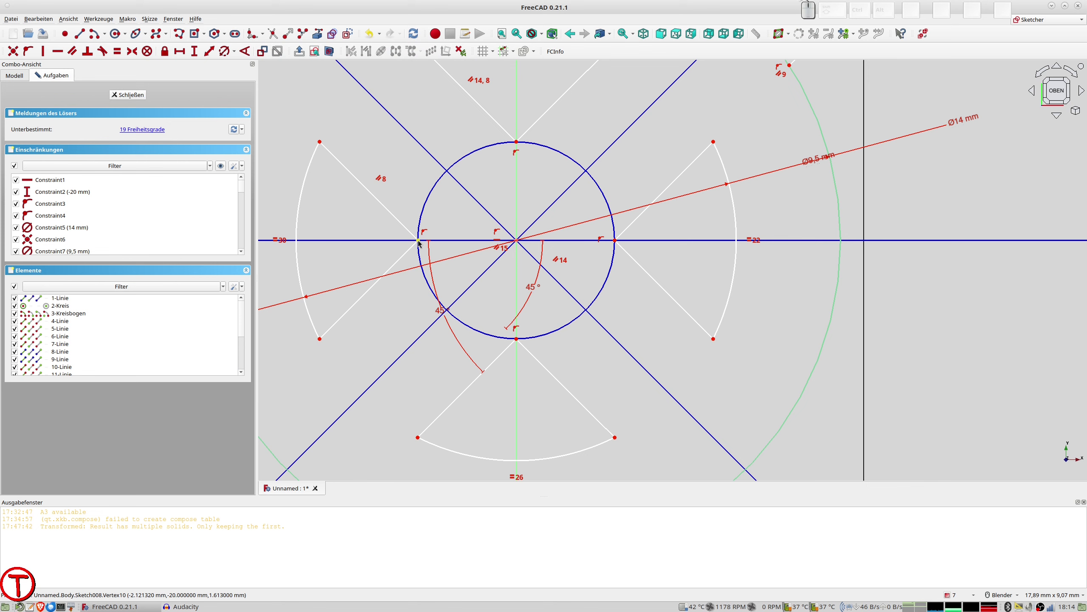
left_click(417, 241)
left_click(427, 202)
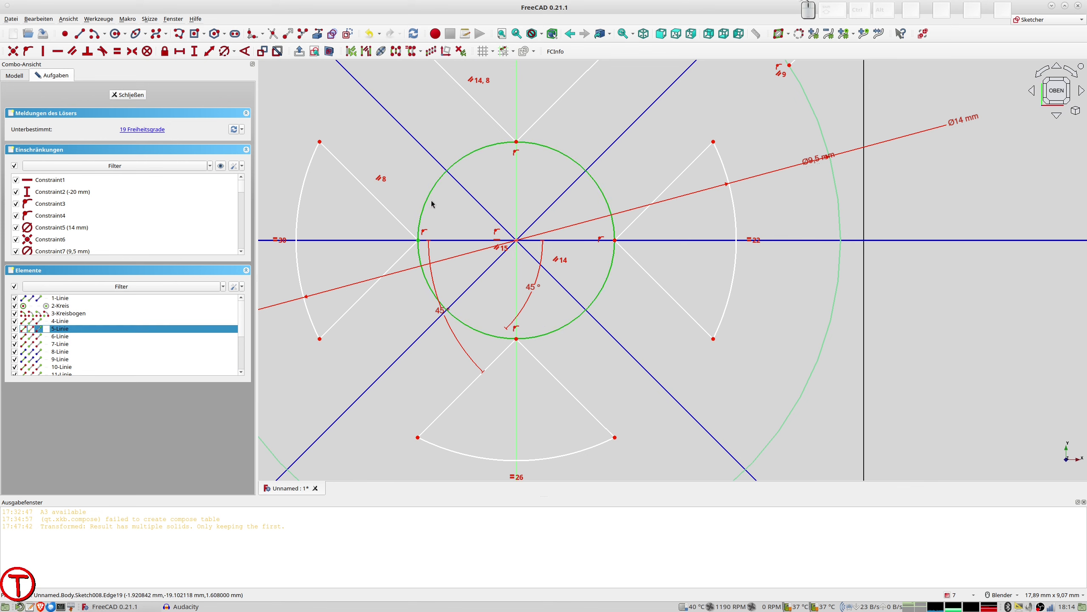
key("o")
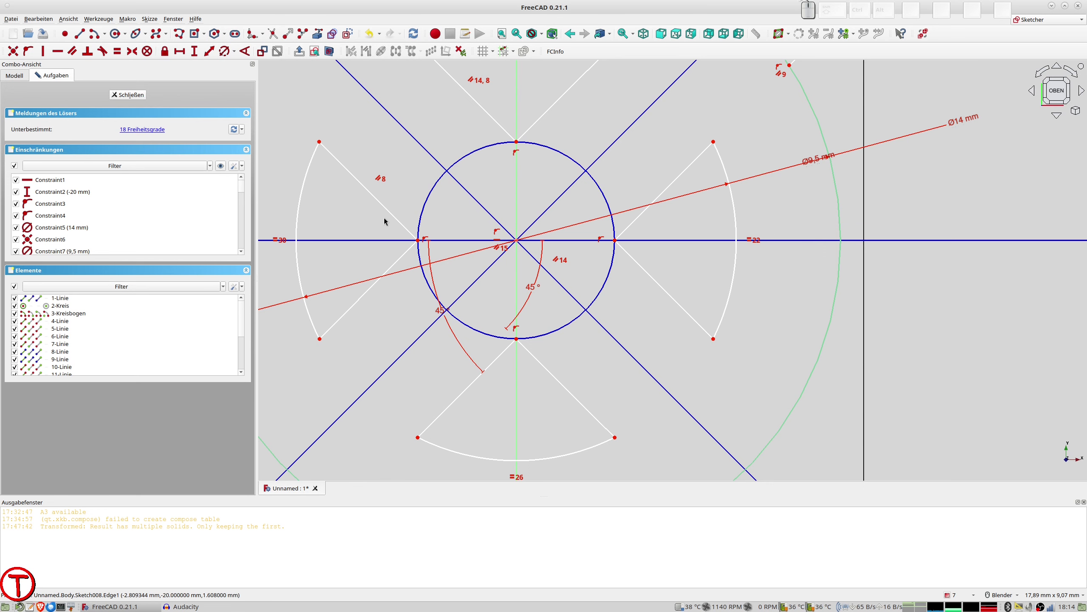
- Make the five short slot side lines equal in length and adjust the lower arc endpoint
scroll(376, 206, "down", 2)
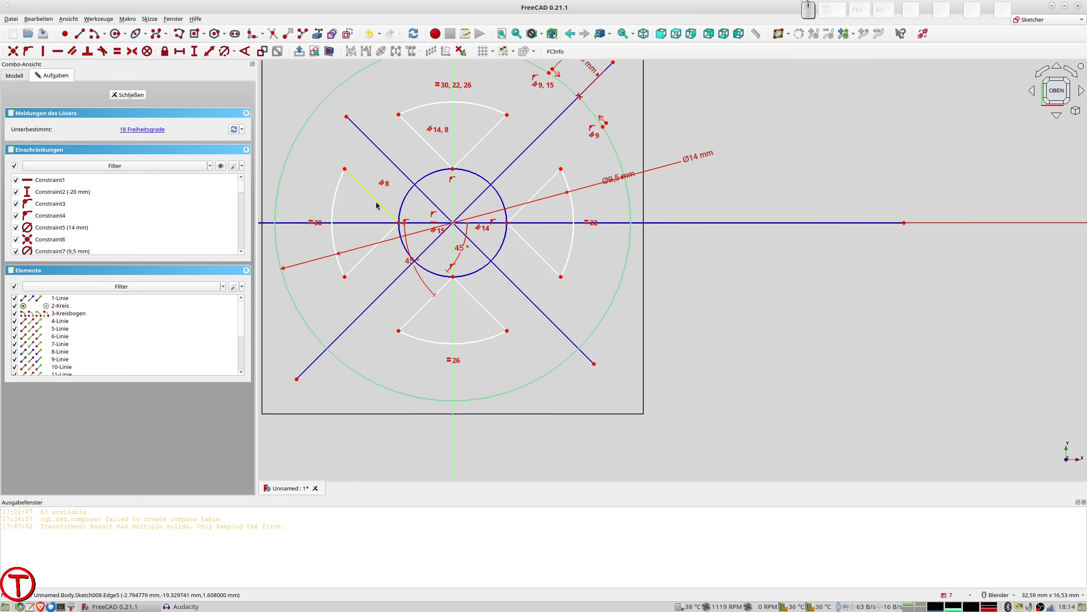
scroll(511, 219, "down", 1)
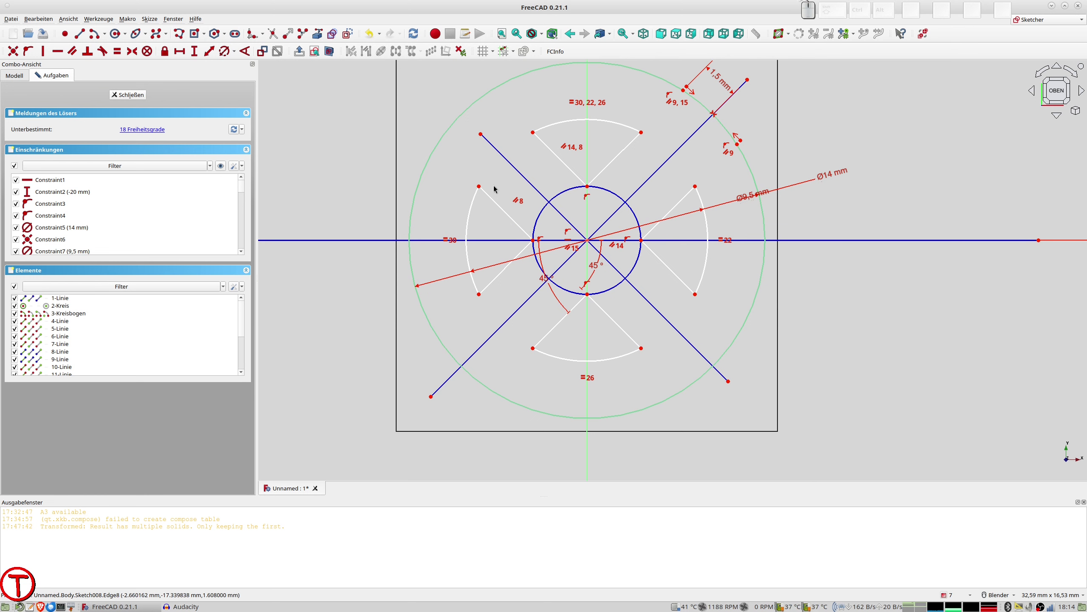
left_click(498, 207)
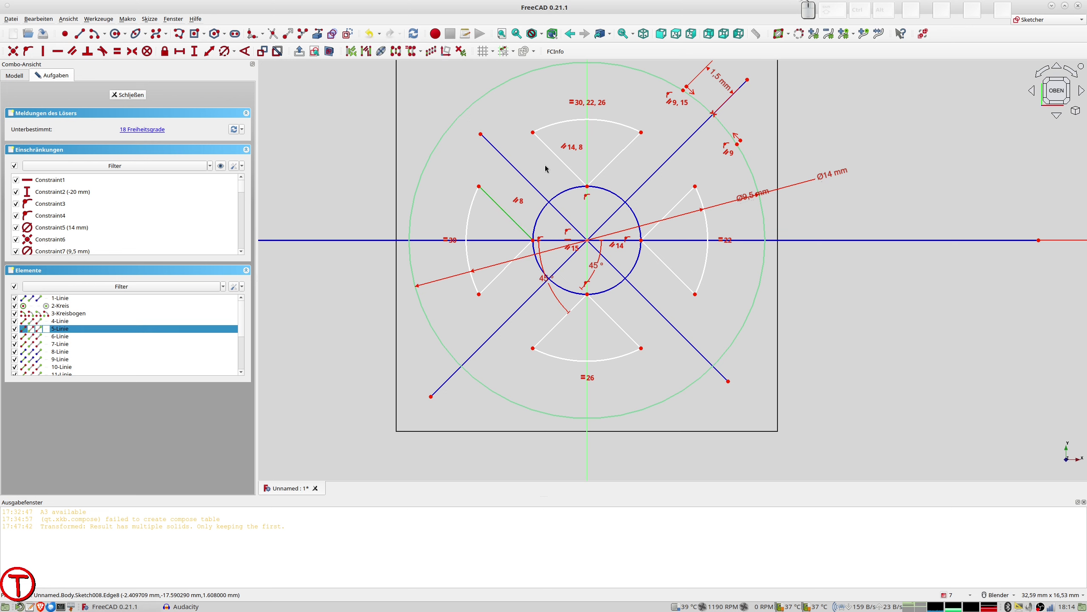
left_click(556, 158)
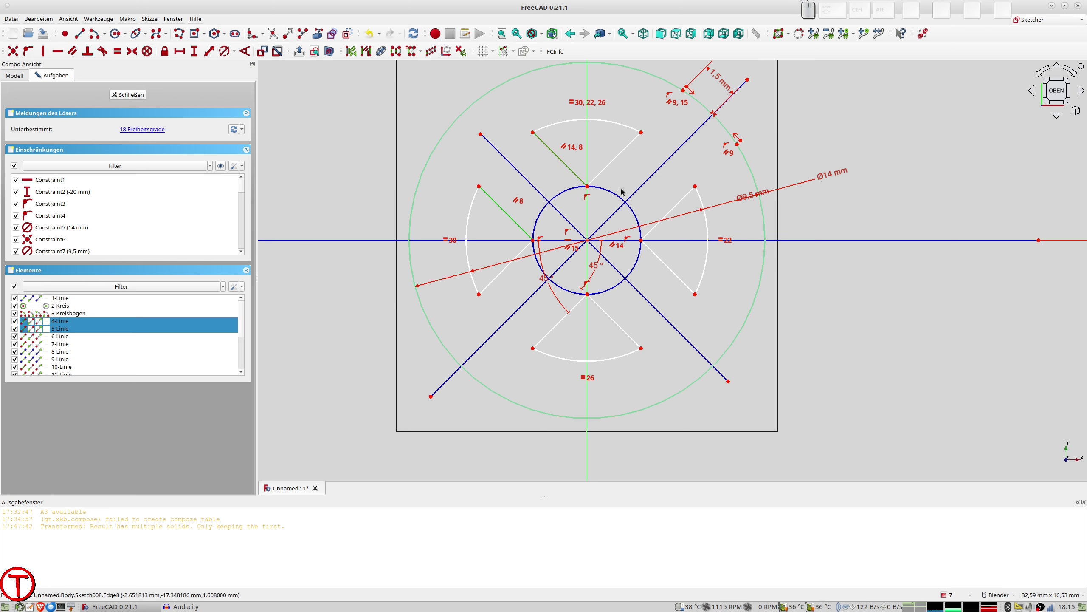
left_click(668, 214)
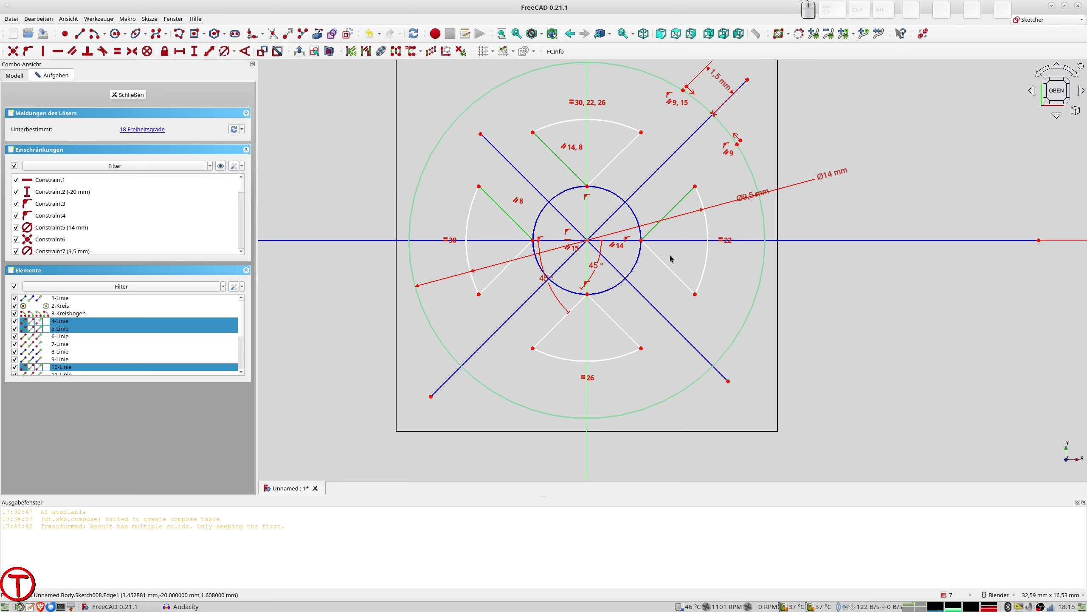
left_click(610, 321)
left_click(560, 321)
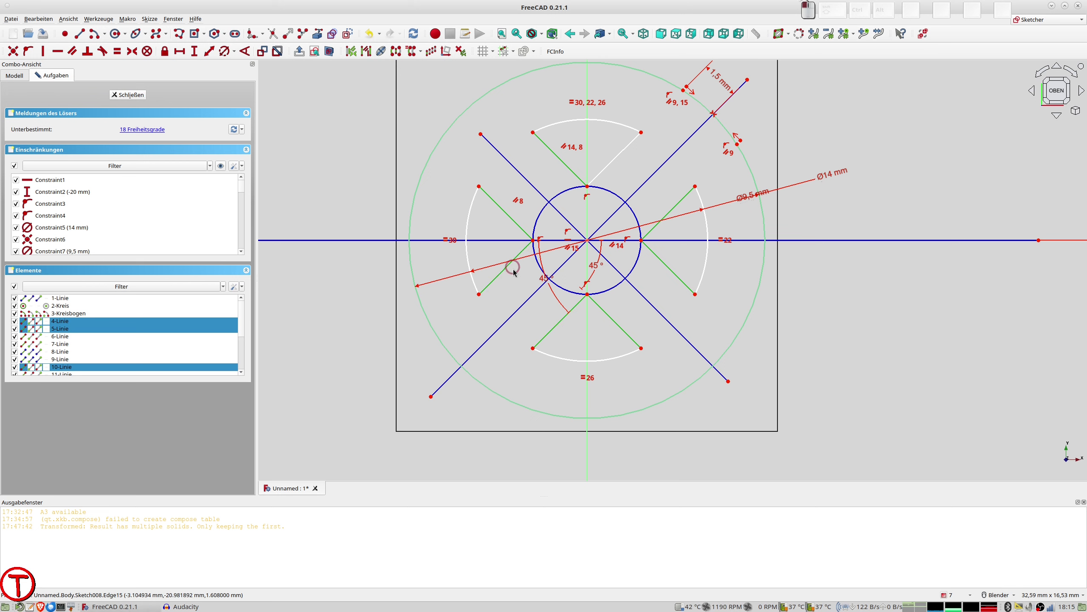
key("e")
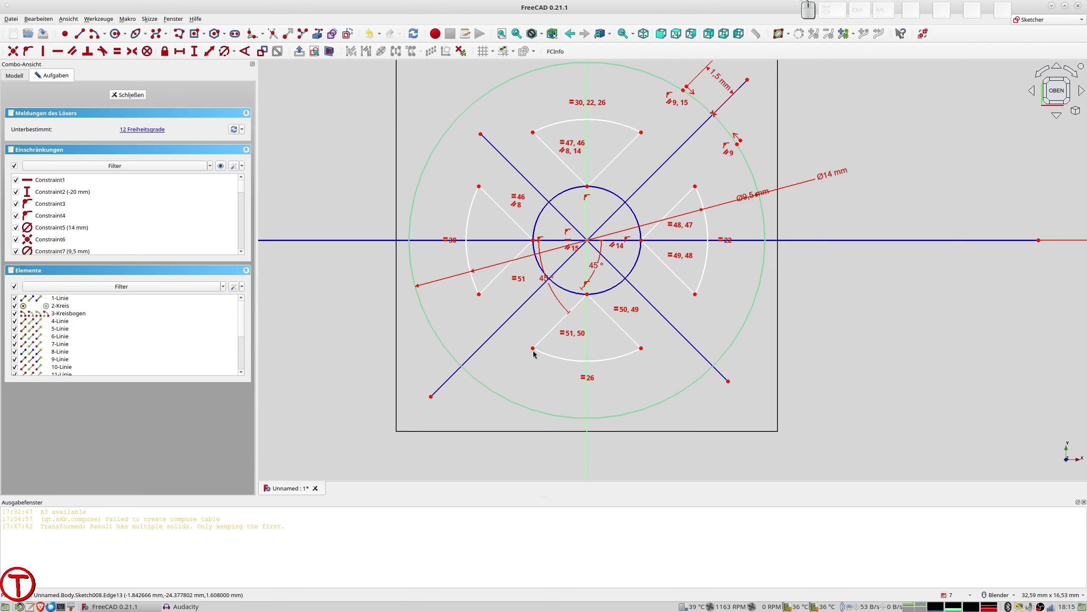
left_click_drag(534, 353, 539, 354)
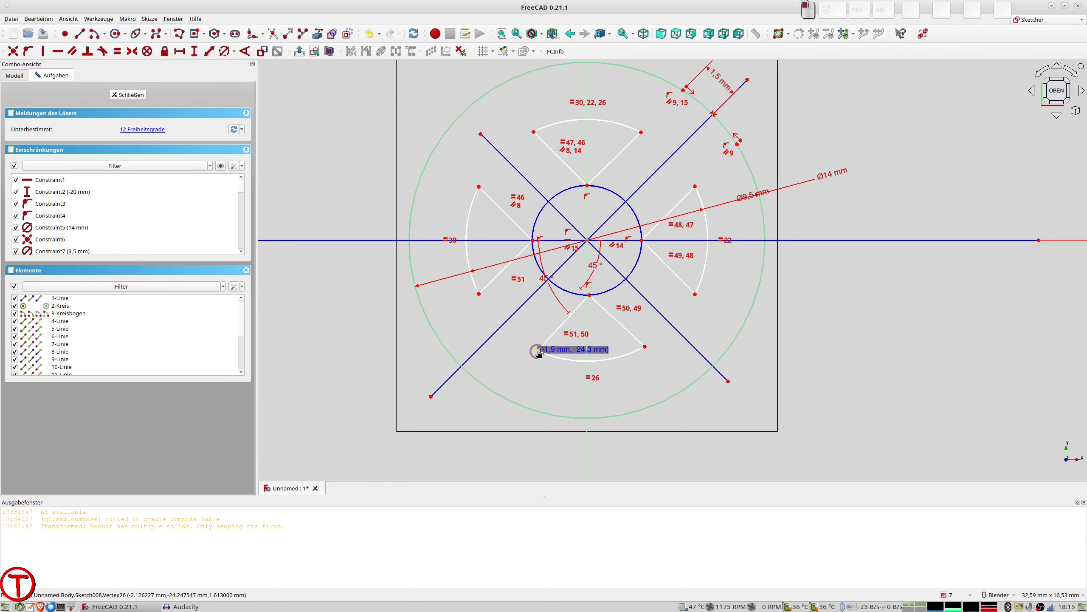
left_click_drag(539, 353, 538, 351)
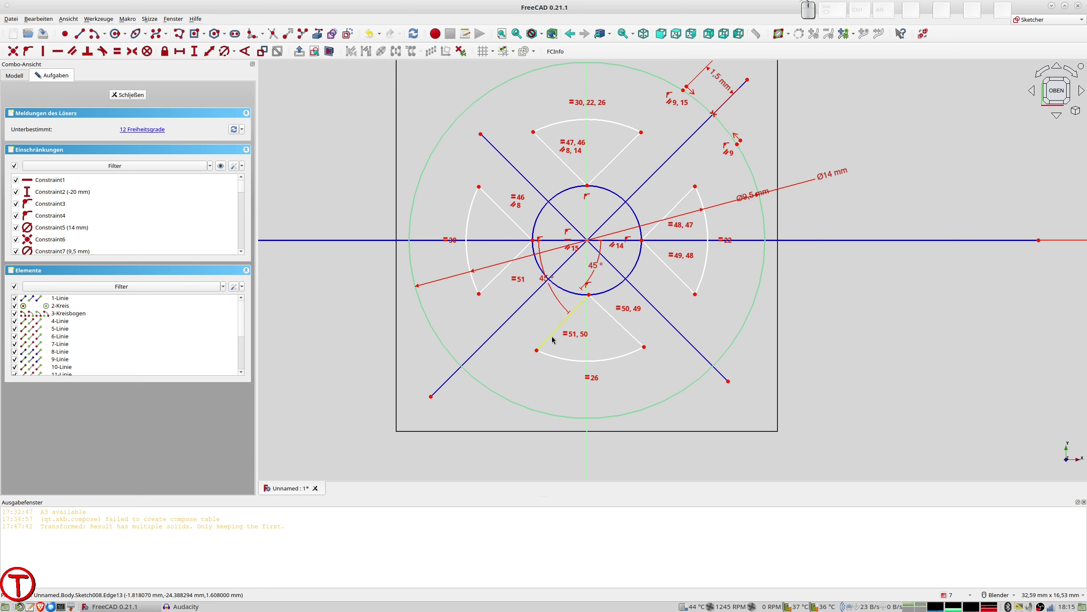
- Make the lower-left short side line parallel to its diagonal, undoing a redundant parallel constraint
left_click(524, 305)
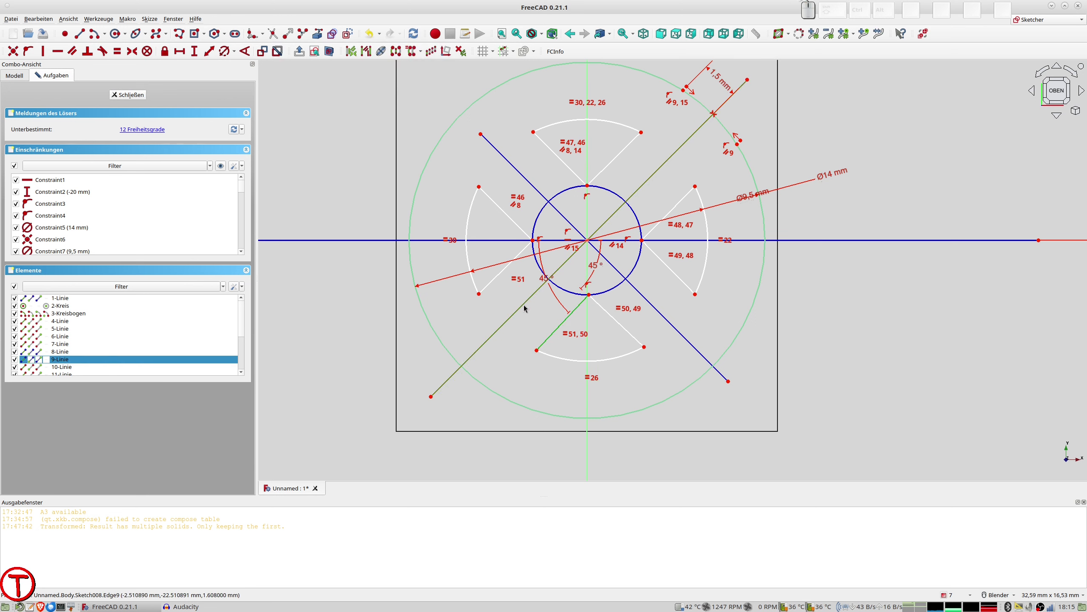
key("o")
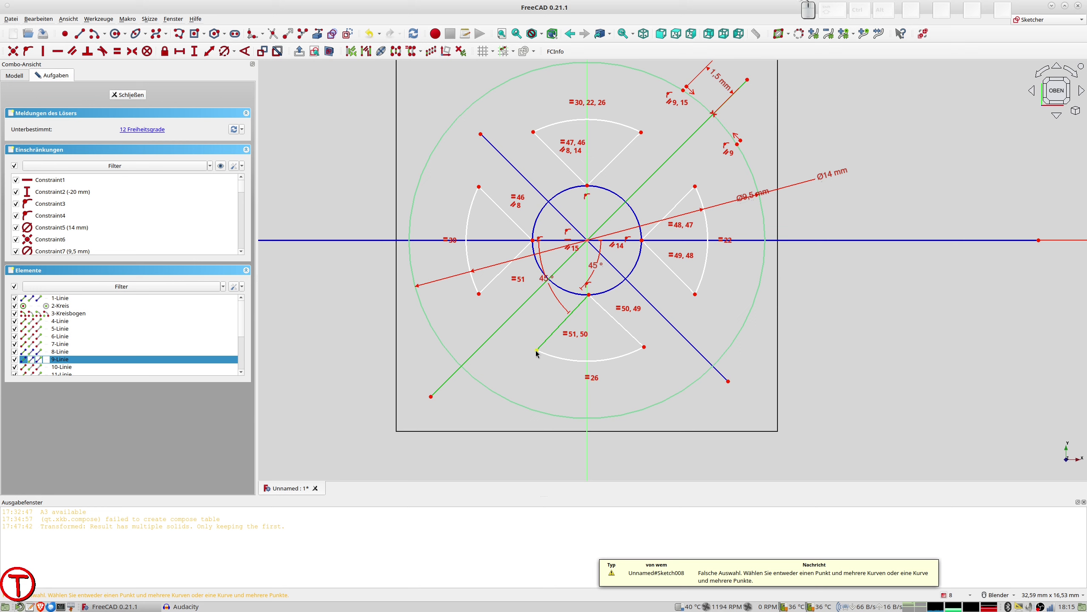
left_click(486, 294)
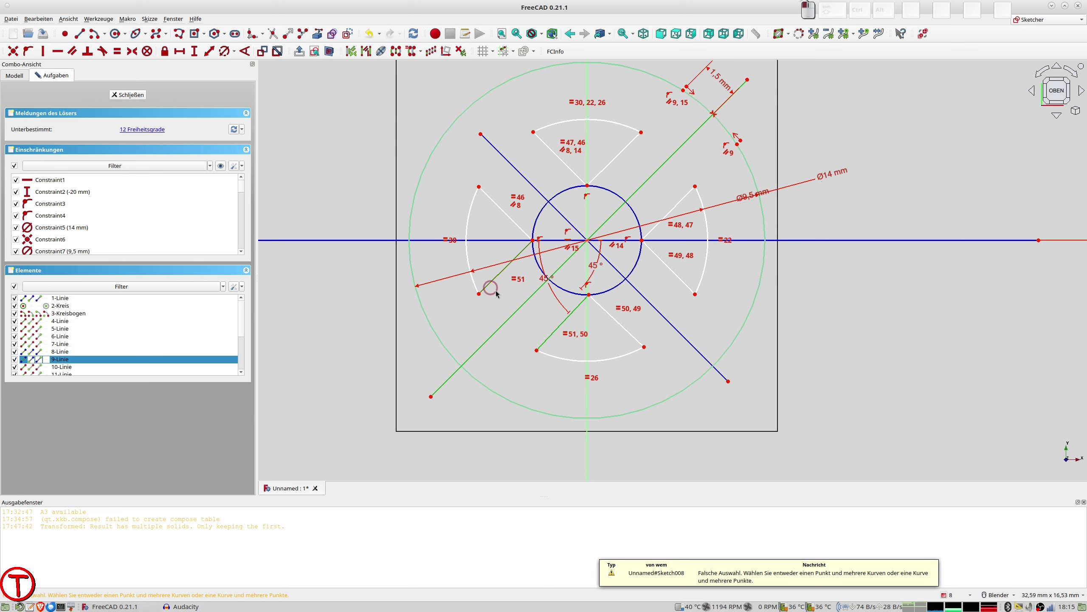
left_click(523, 305)
key("o")
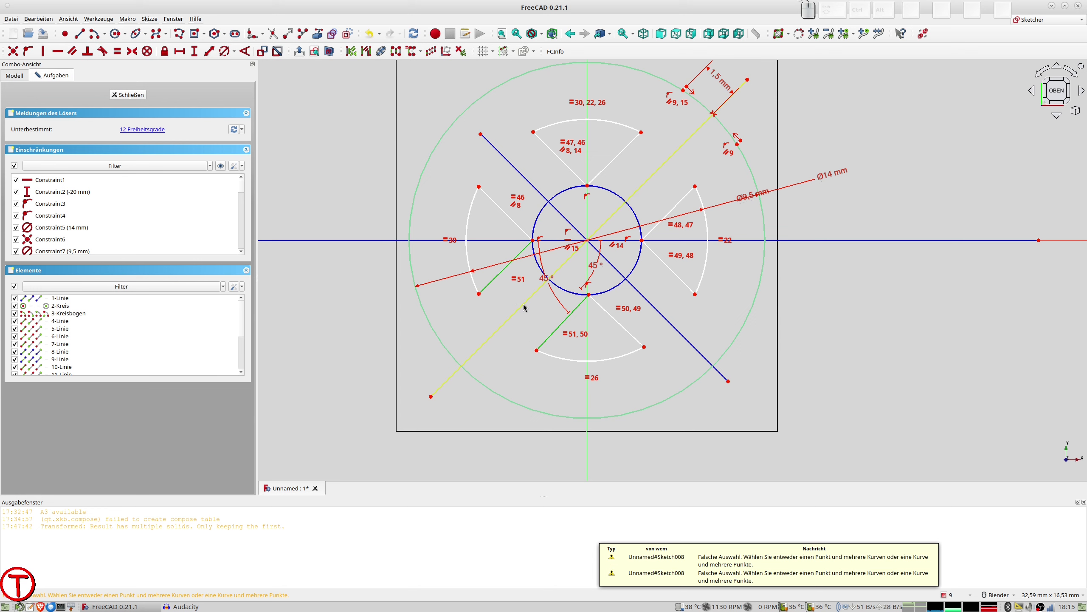
key("Escape")
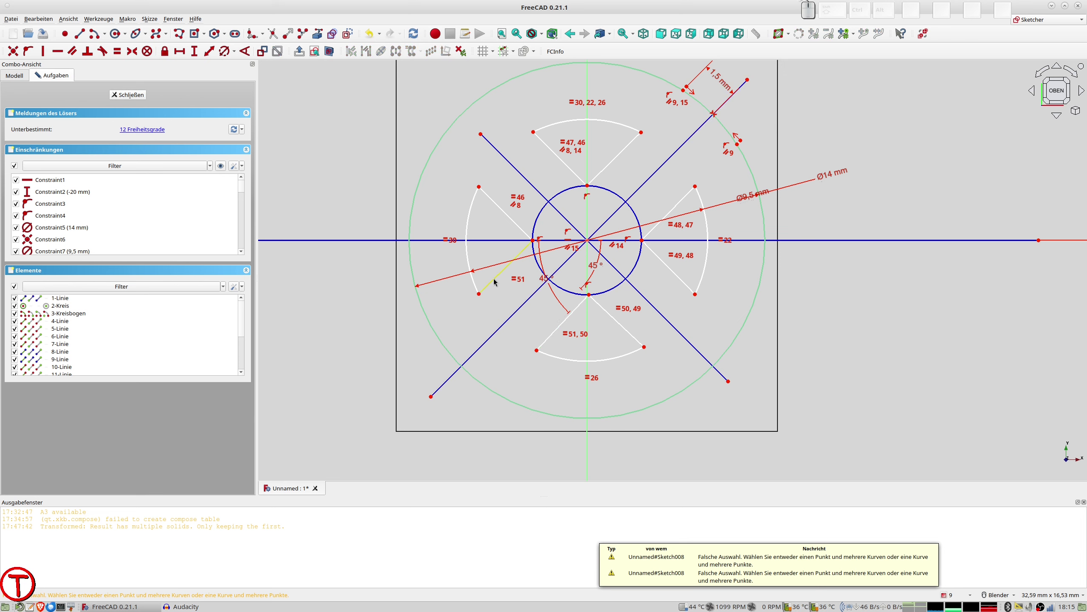
left_click(495, 281)
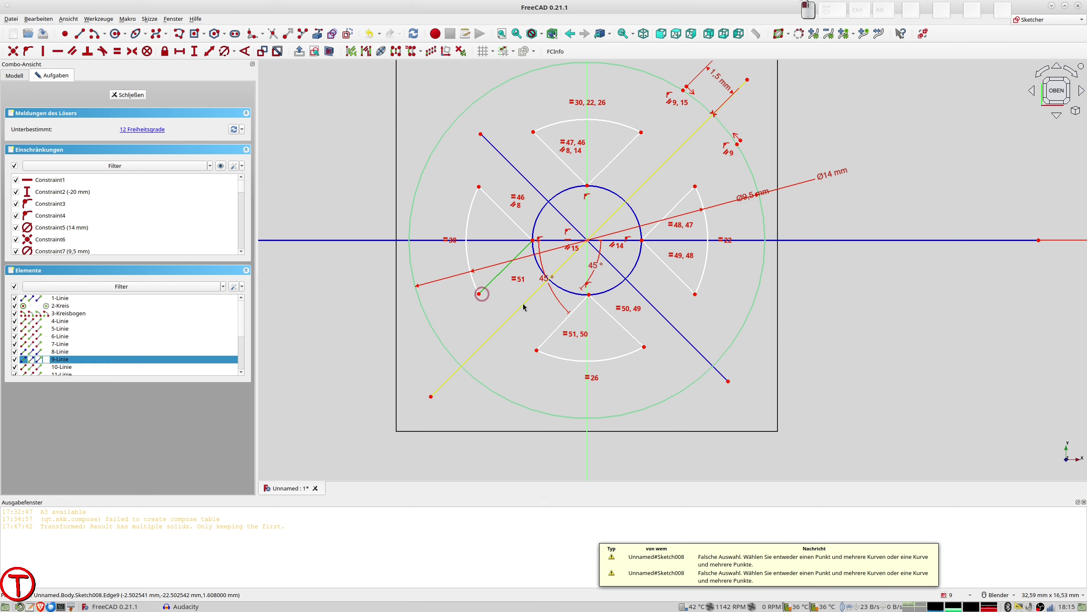
left_click(523, 303)
key("p")
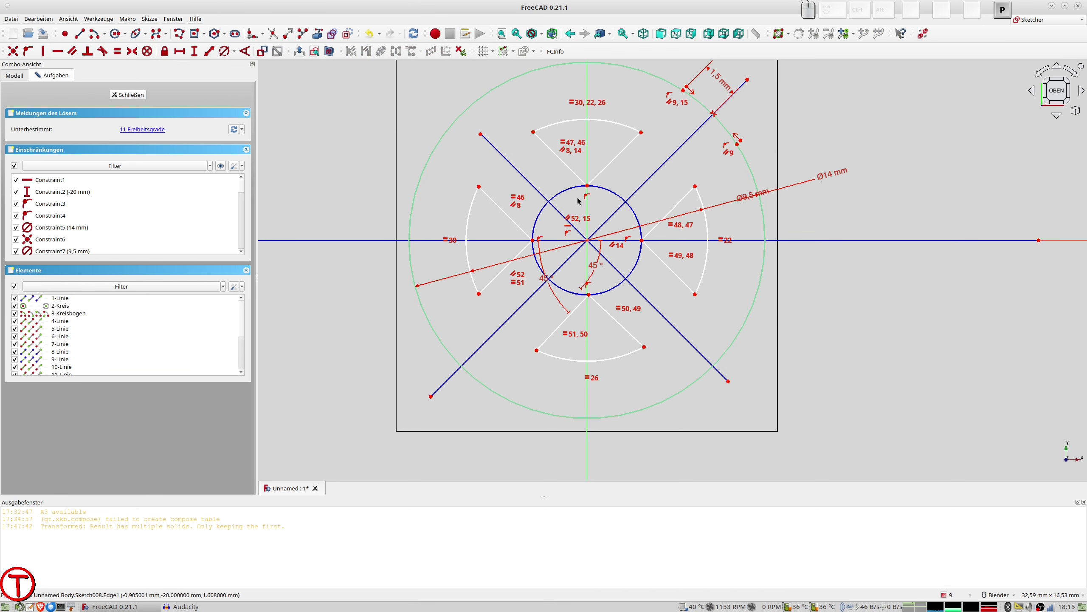
left_click(561, 164)
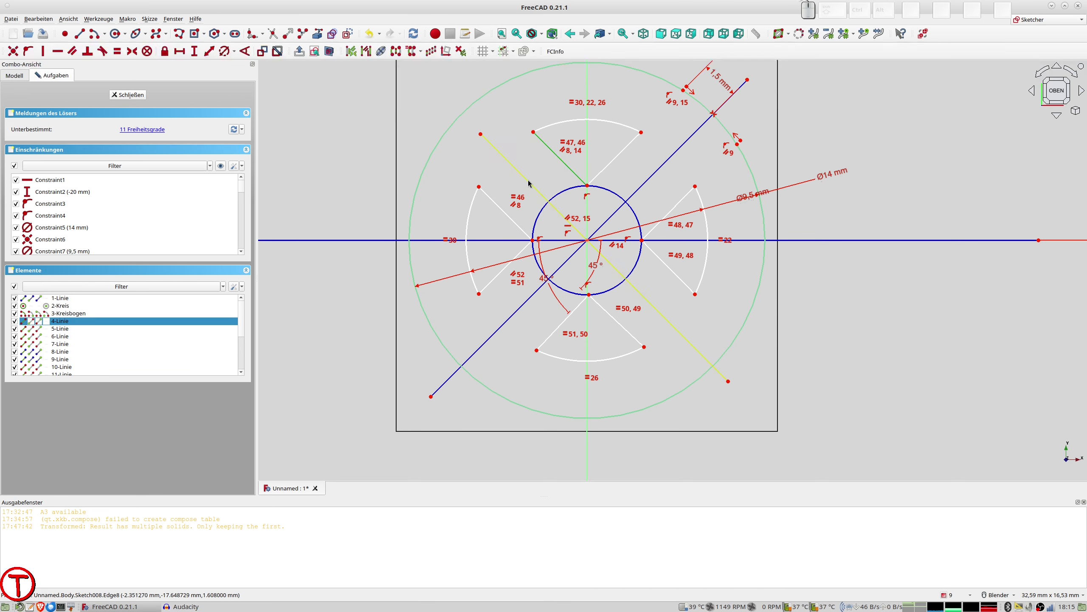
left_click(534, 176)
key("p")
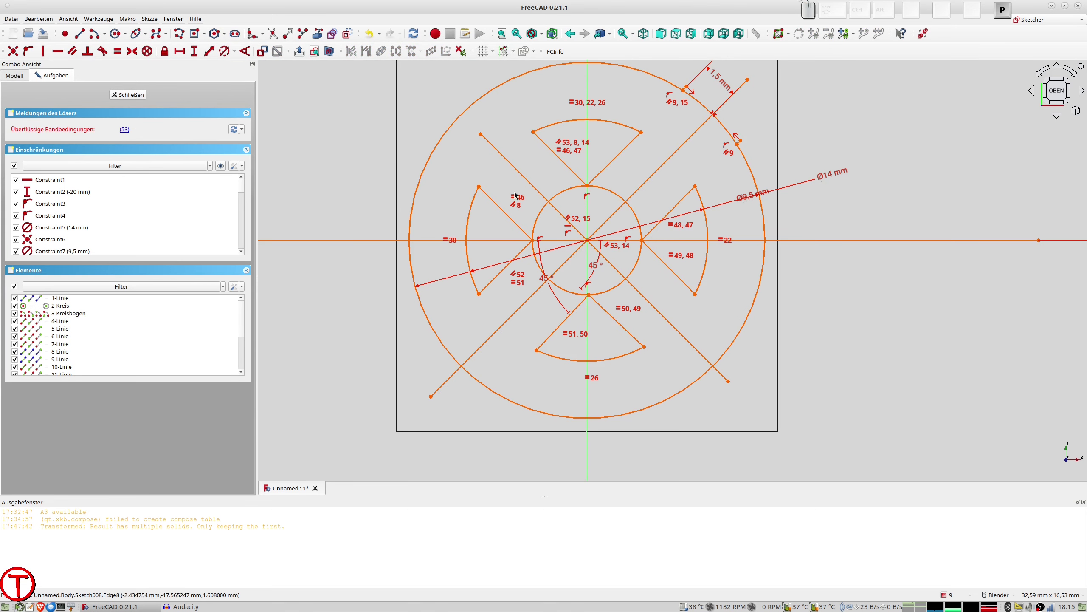
key("ctrl+z")
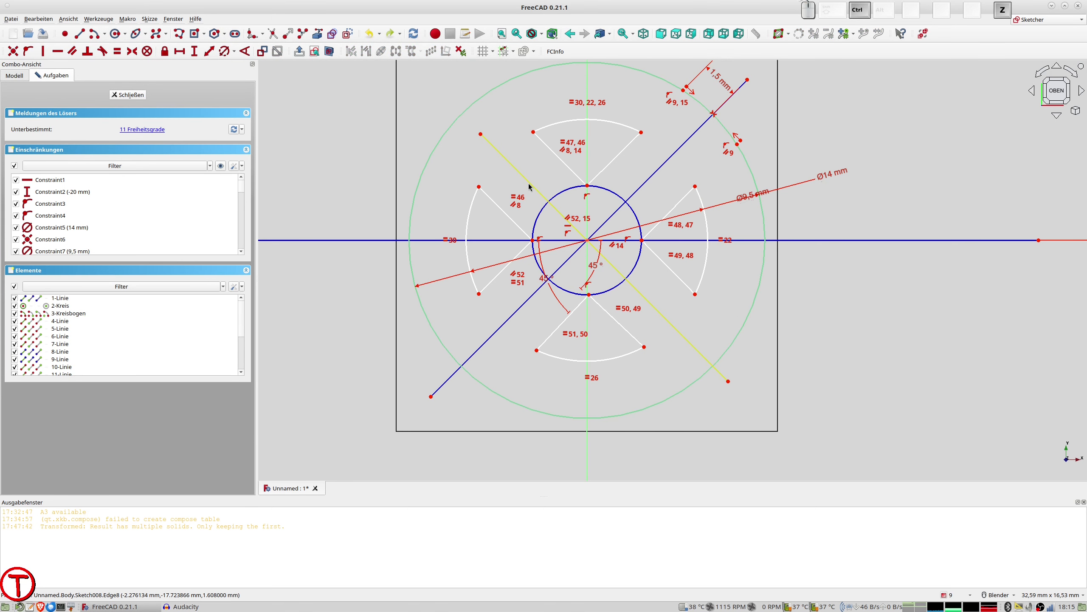
left_click_drag(482, 191, 486, 190)
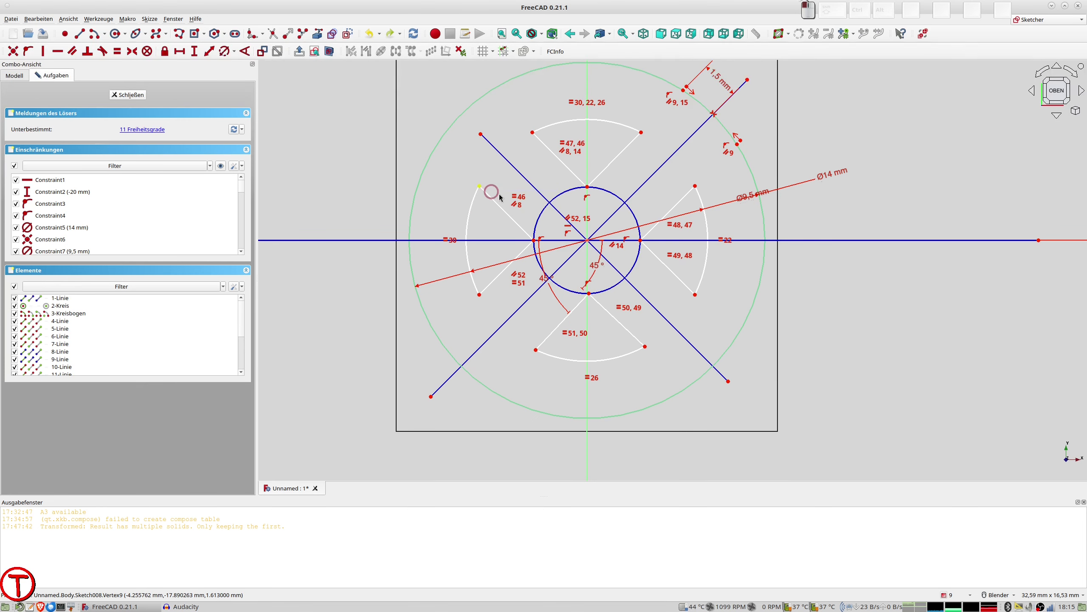
- Give the inner circle a 5 mm diameter dimension, then edit it to 3,5 mm
left_click_drag(574, 189, 574, 188)
left_click(574, 187)
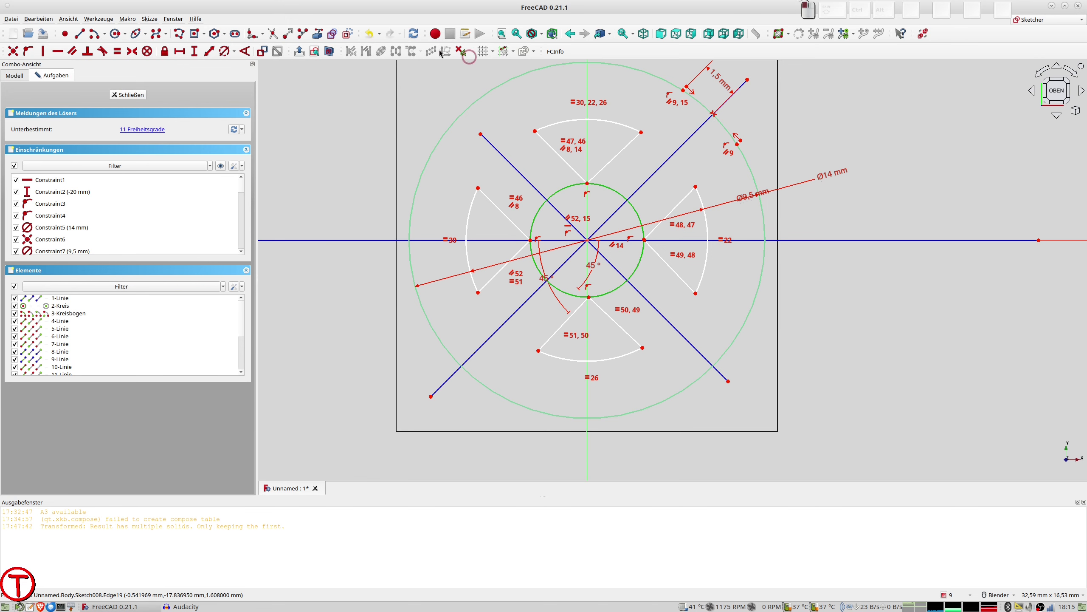
left_click(220, 52)
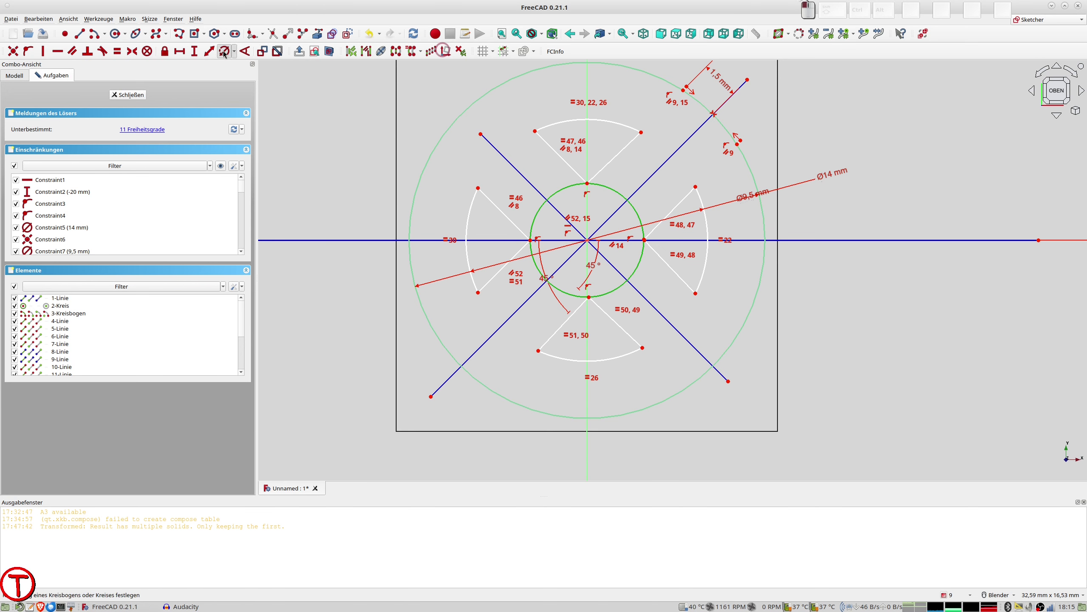
type("5")
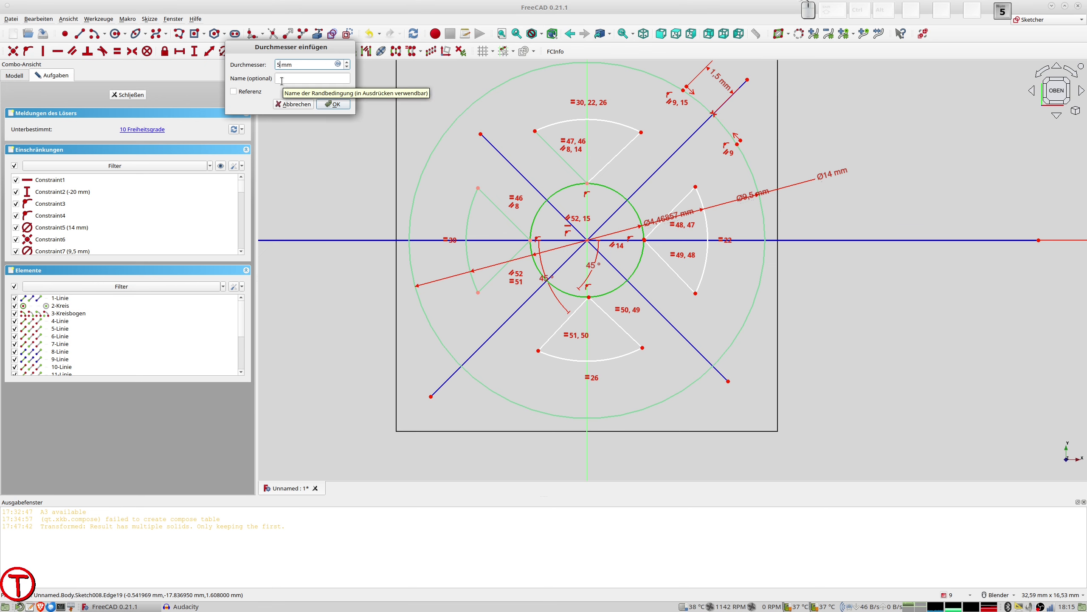
key("Return")
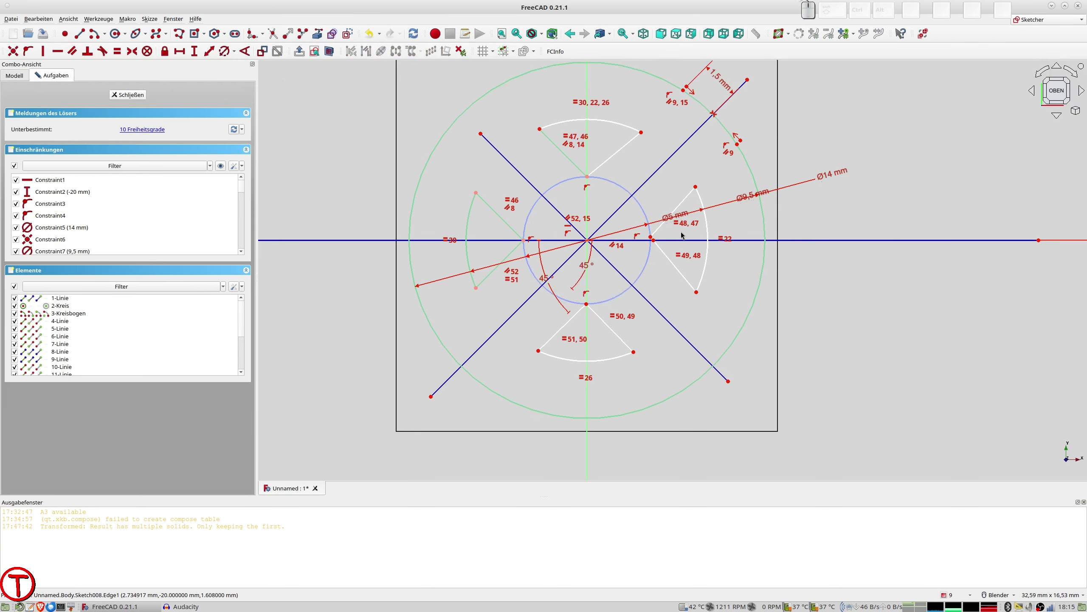
left_click_drag(666, 219, 666, 195)
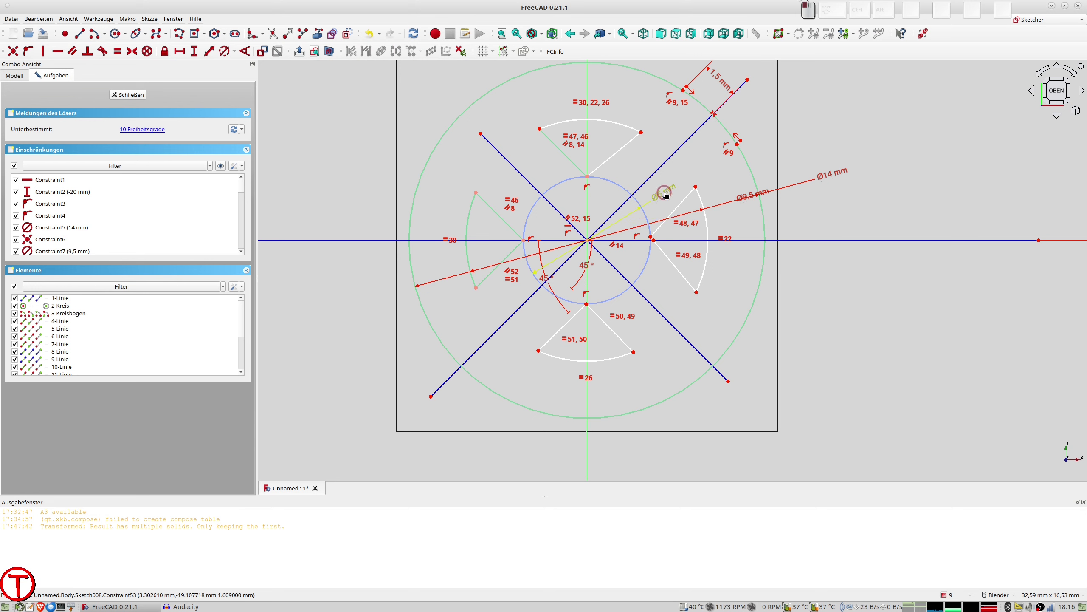
double_click(665, 196)
type("3,5")
key("Return")
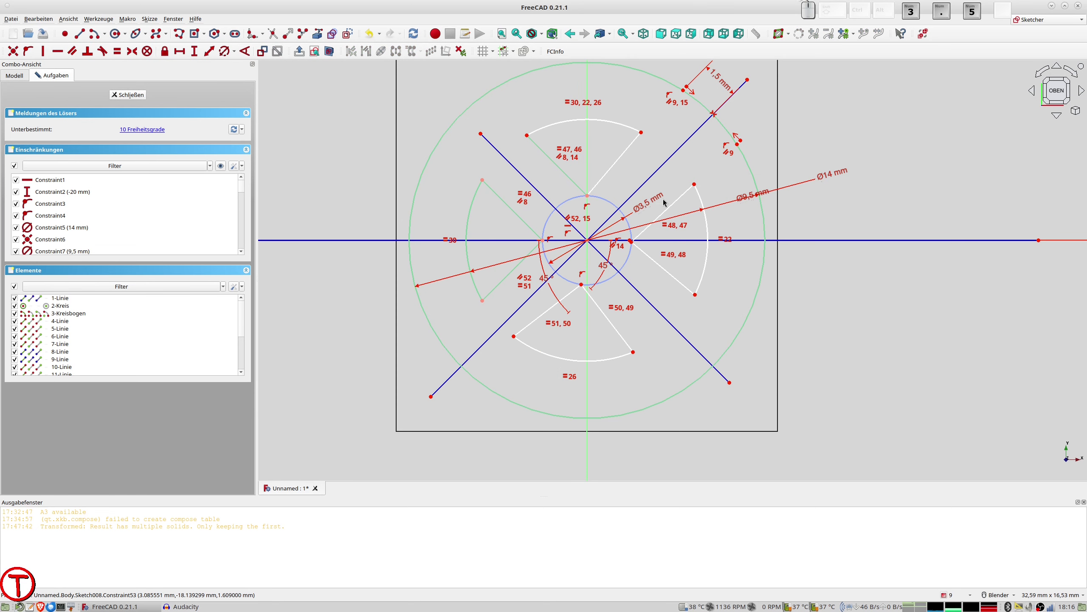
- Make the upper-right and right slot short side lines parallel to the diagonal
left_click(621, 154)
left_click(658, 171)
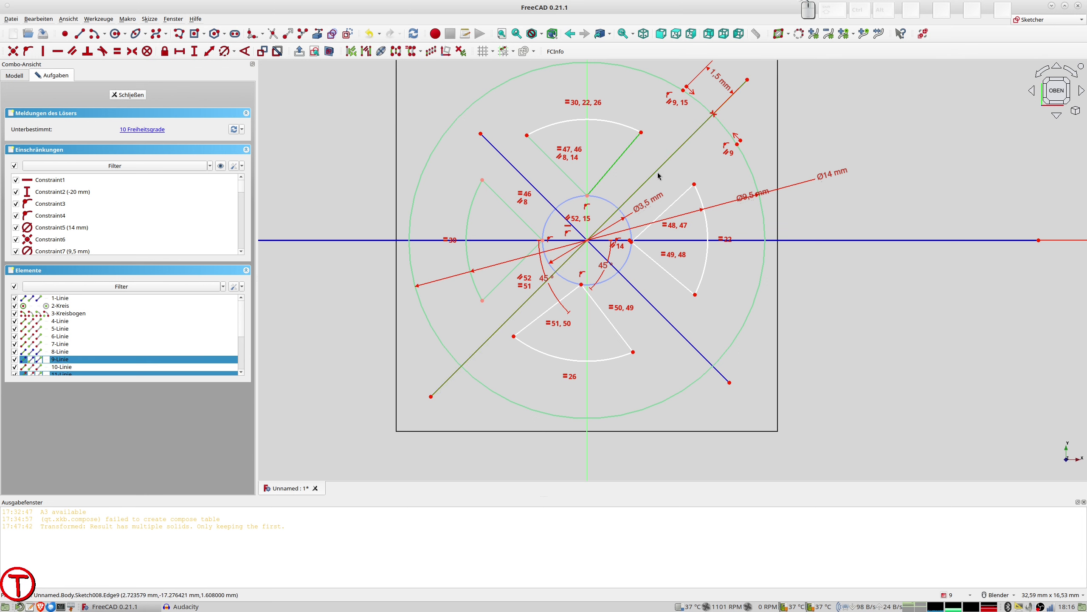
key("p")
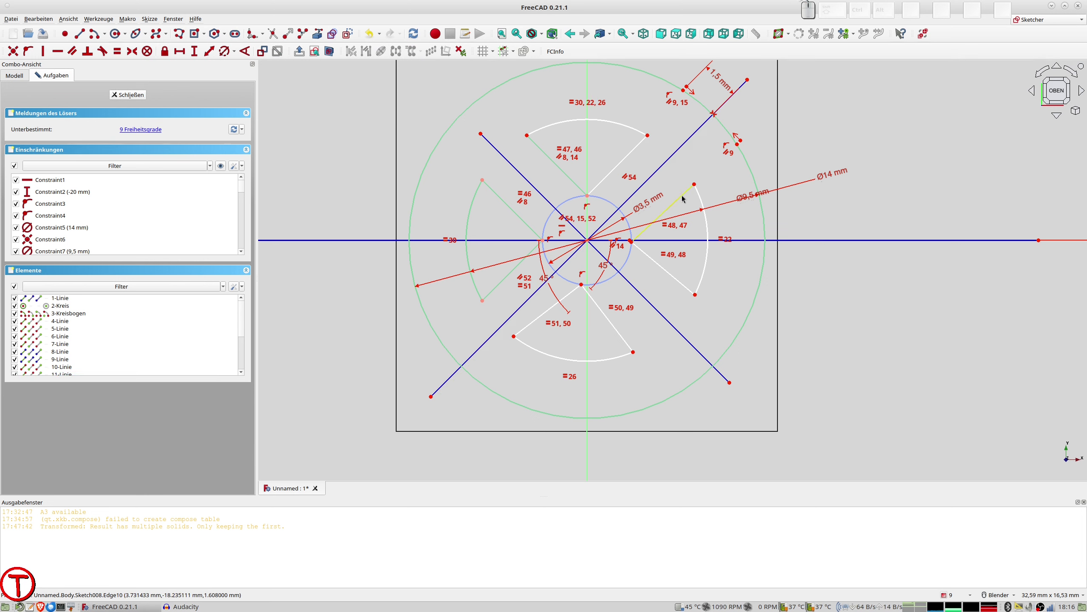
left_click(683, 196)
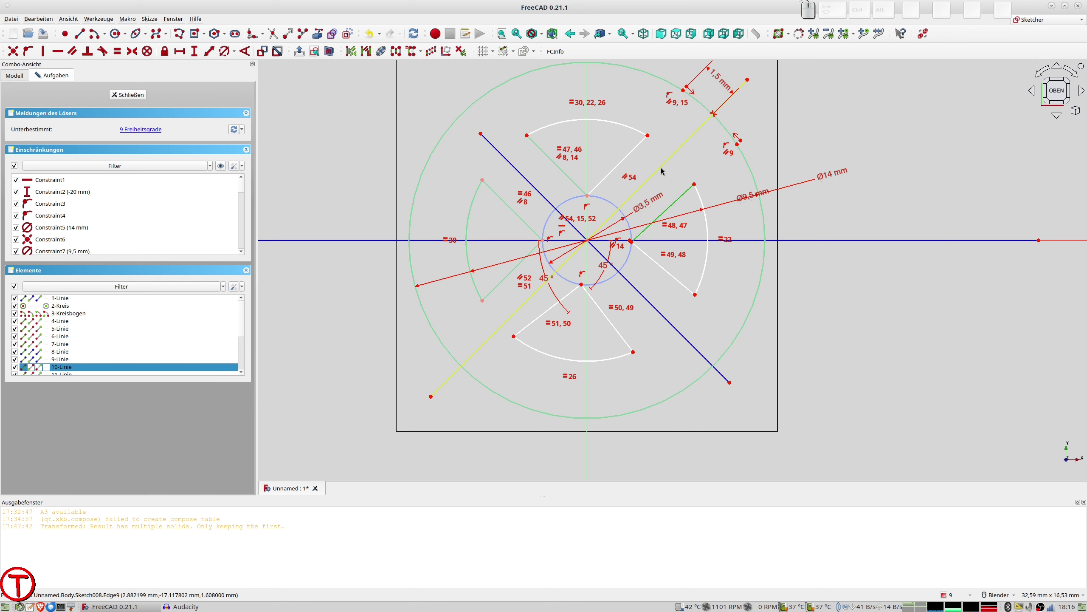
left_click(663, 162)
key("p")
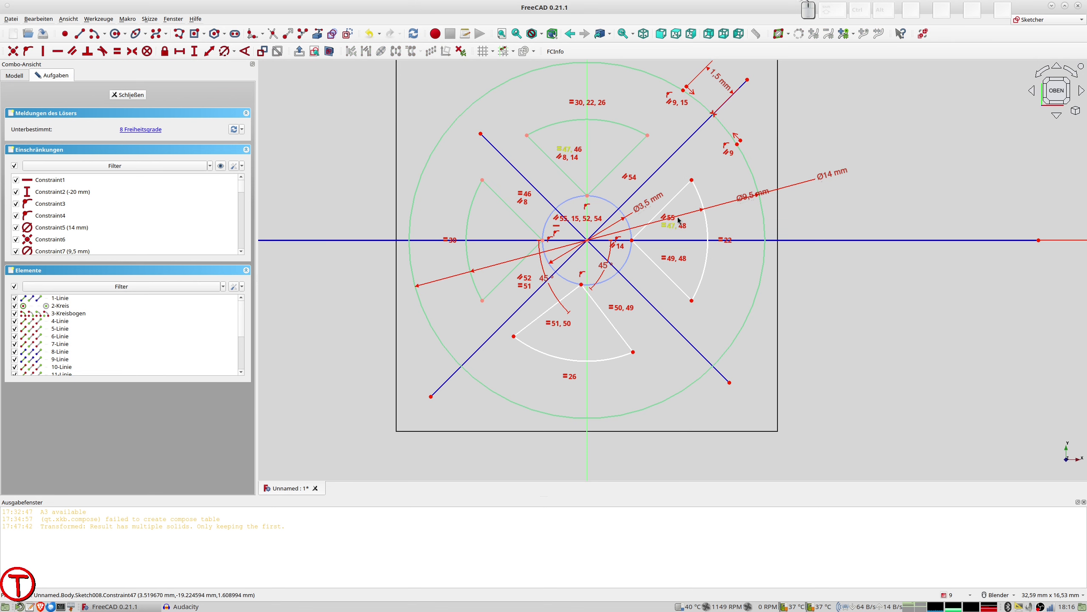
- Make the lower wedge's right line parallel to the lower-right diagonal, replacing a redundant attempt
left_click(681, 290)
left_click(655, 306)
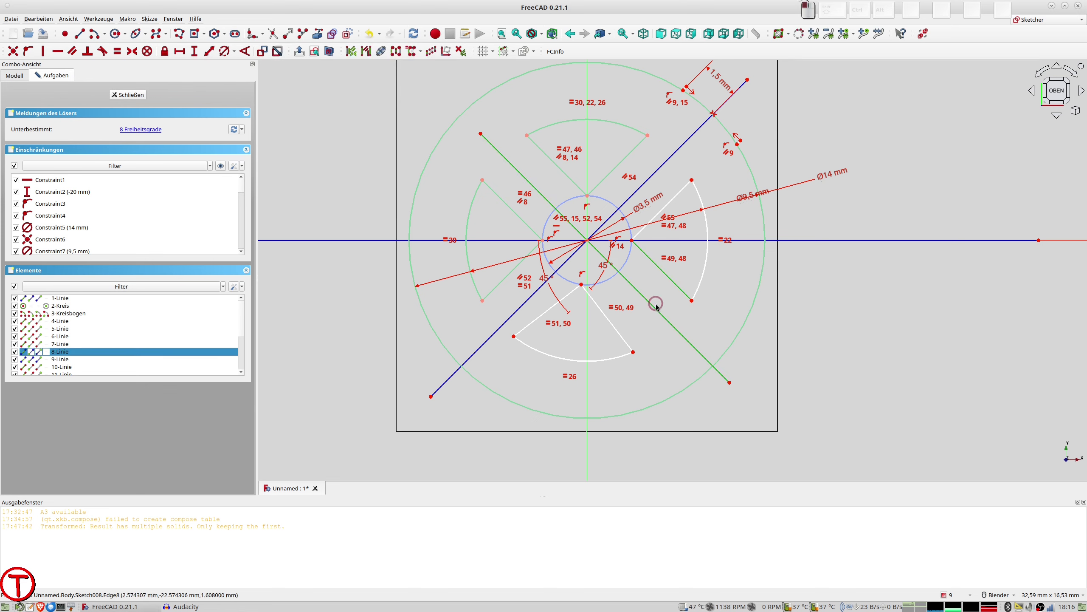
key("p")
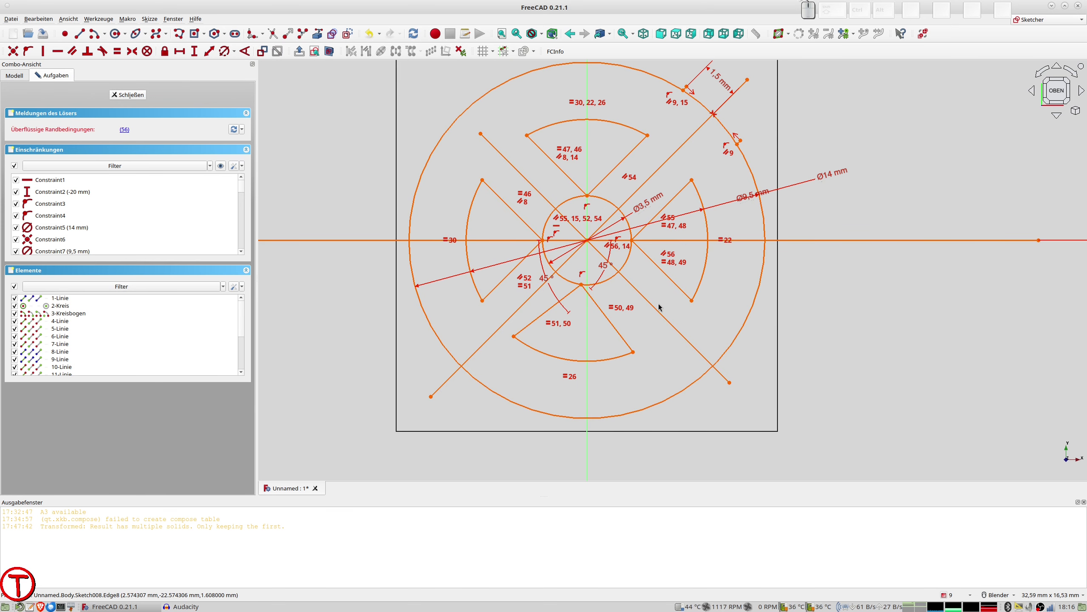
key("ctrl+z")
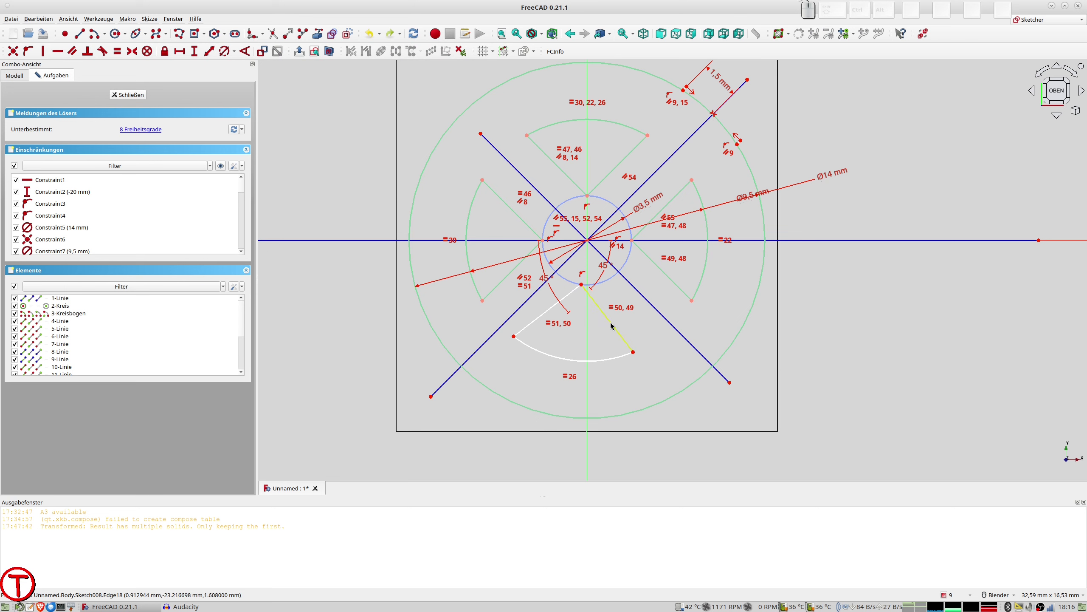
left_click(644, 299)
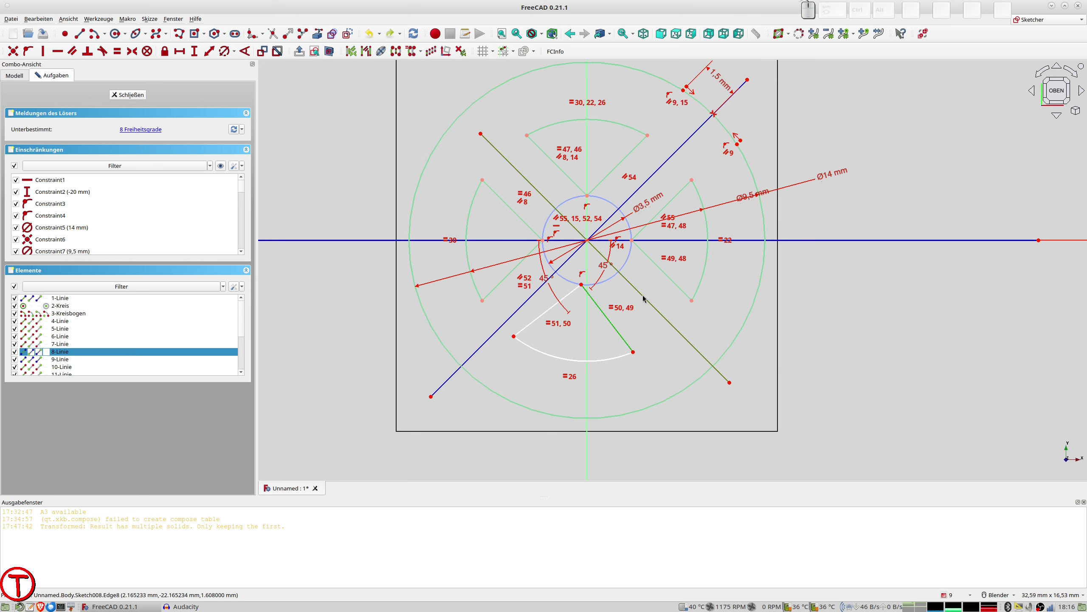
key("p")
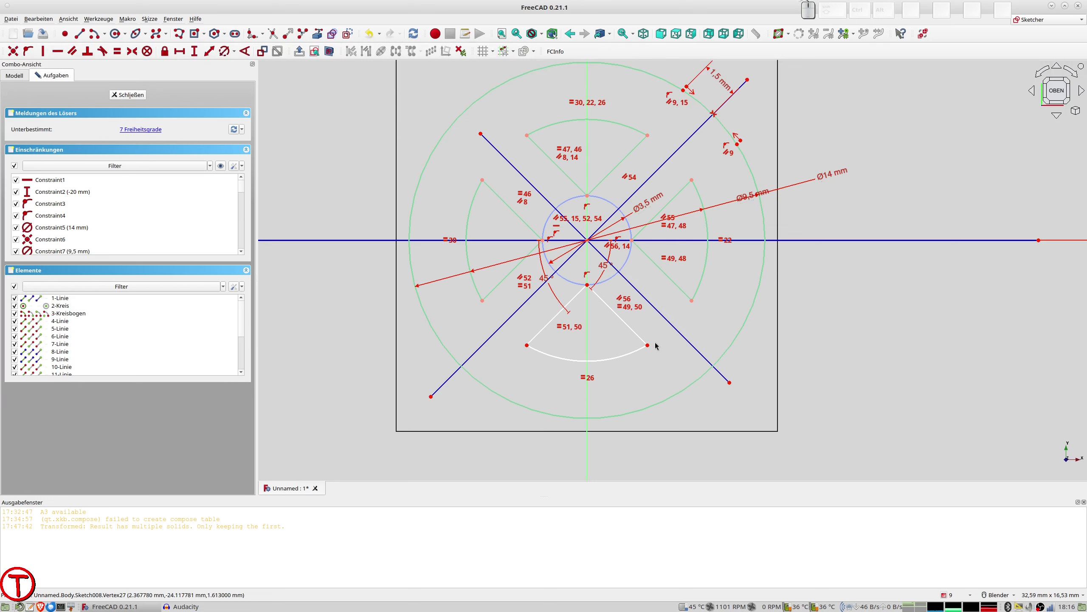
- Try an equal-length constraint on two wedge lines, undo it, and close the sketch
left_click(667, 276)
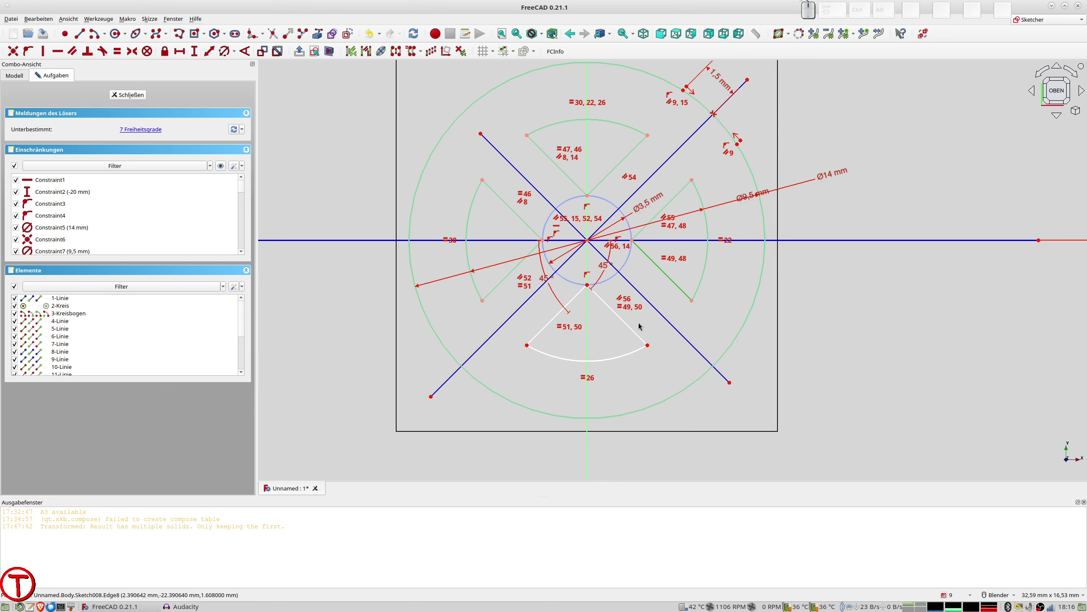
left_click(634, 334)
key("e")
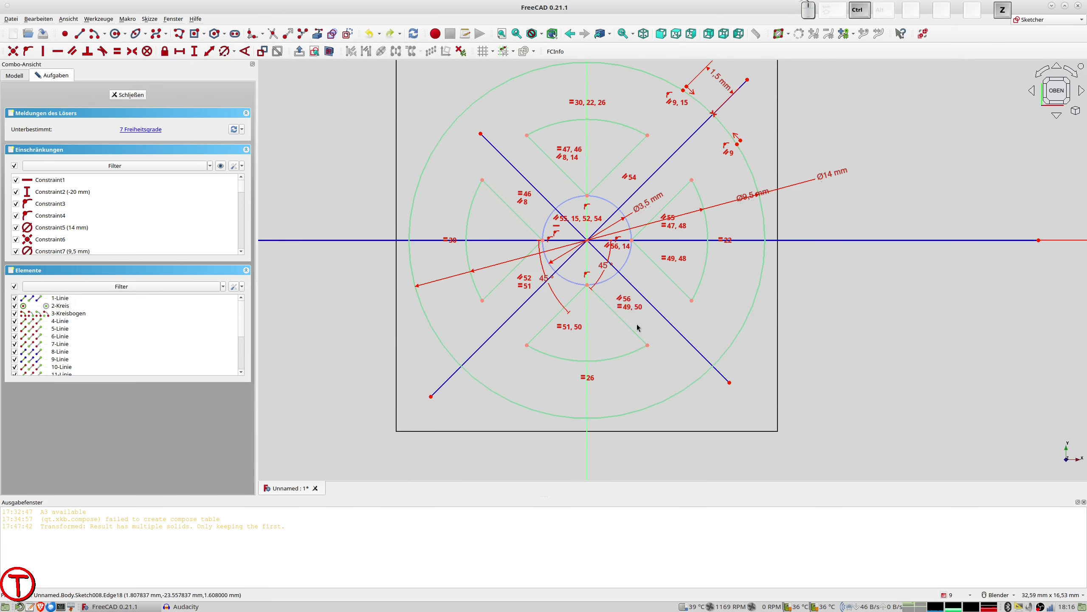
key("ctrl+z")
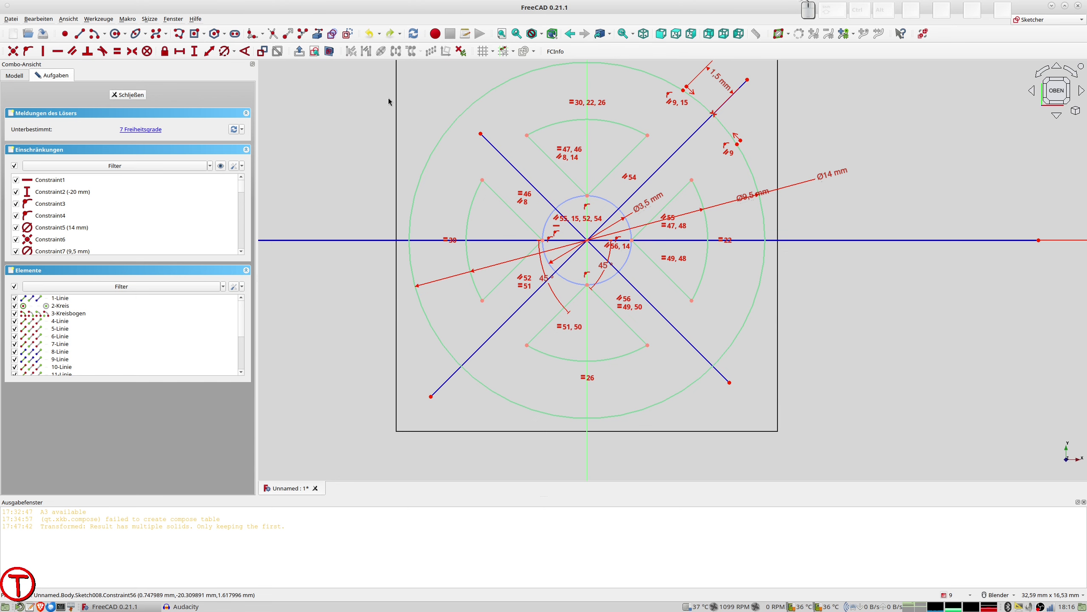
left_click(137, 96)
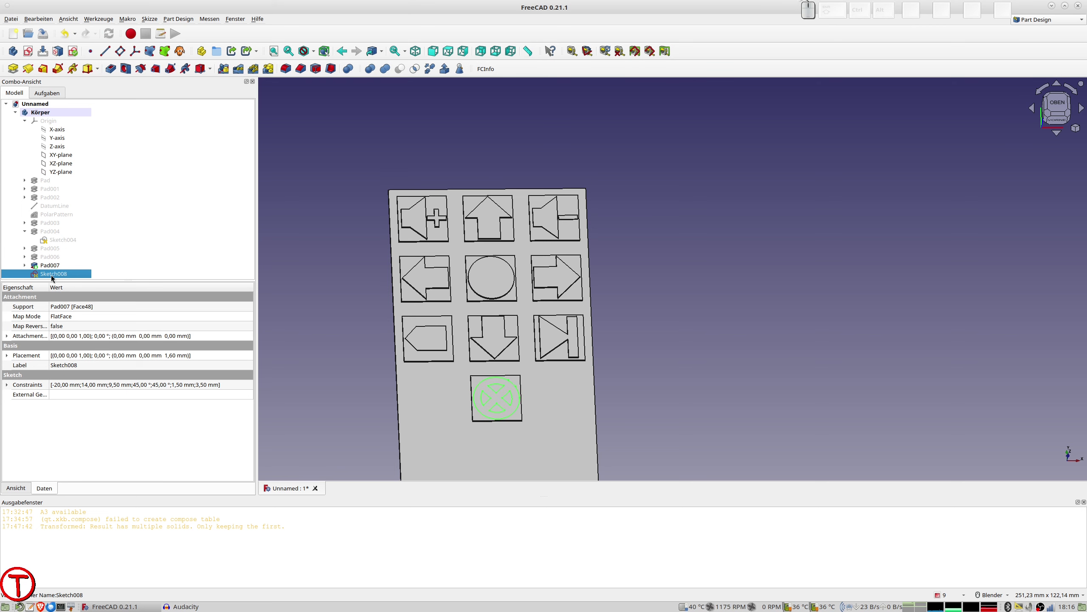
- Start a Pad on Sketch008 to bring up its length settings
left_click(13, 69)
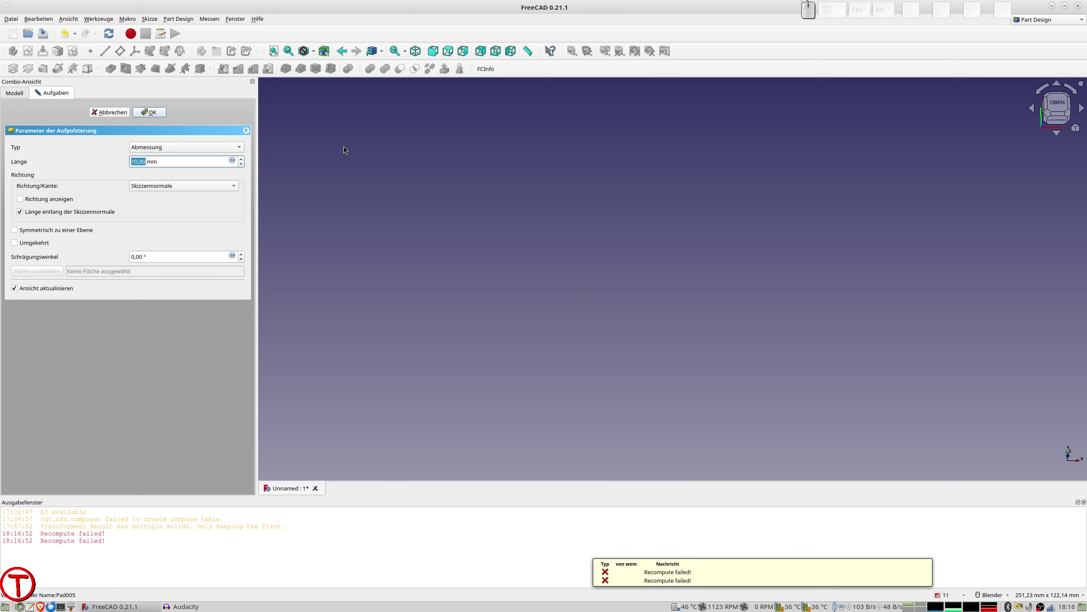
- Try a 0,6 mm pad length, dismiss the 'Wire is not closed' error, and cancel
type("0,6")
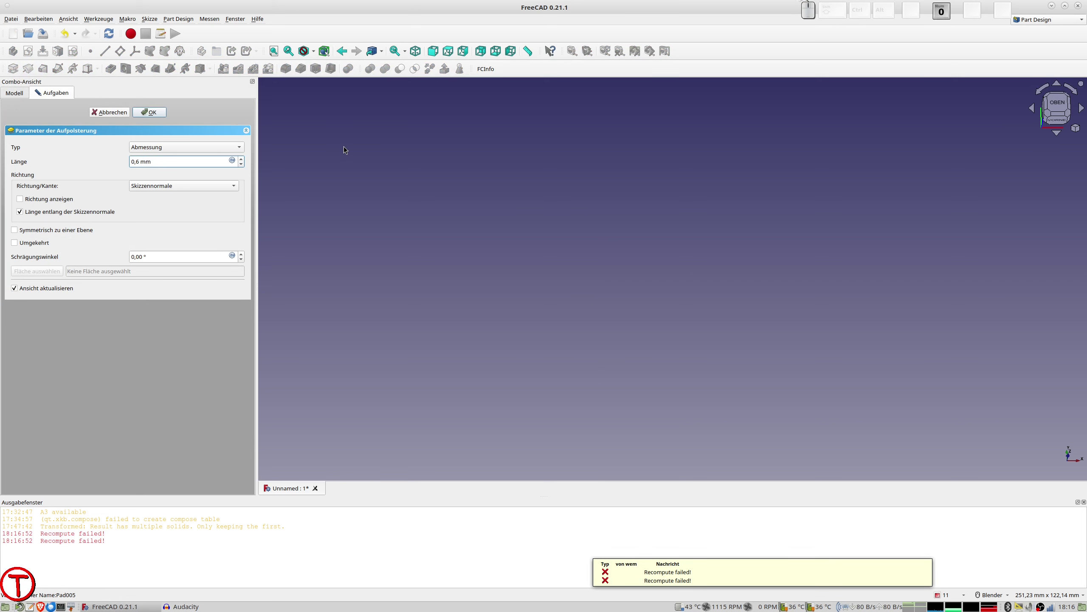
key("Return")
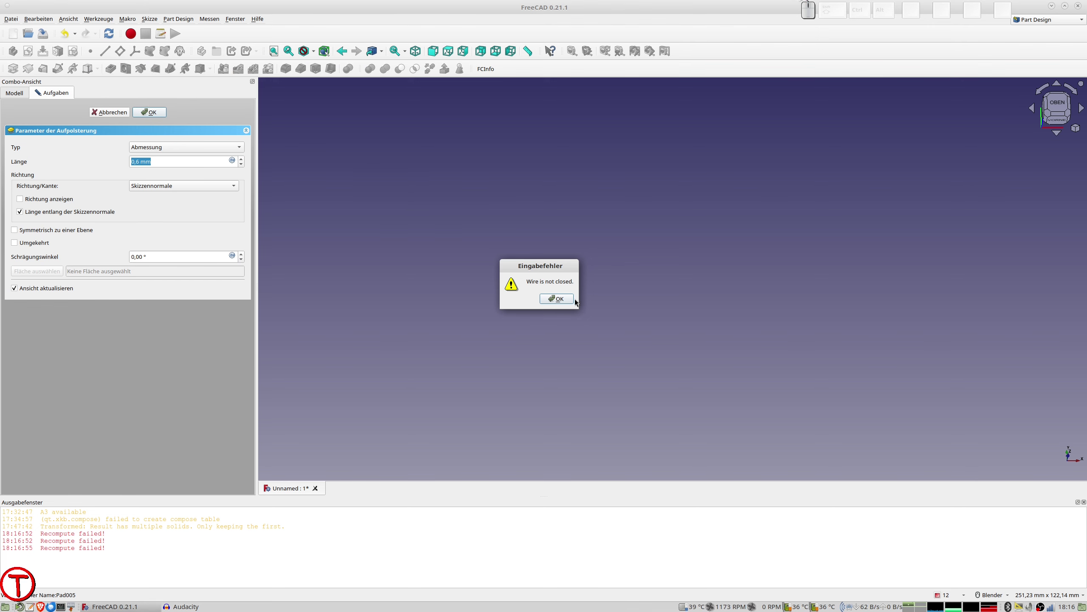
left_click(570, 300)
left_click(155, 115)
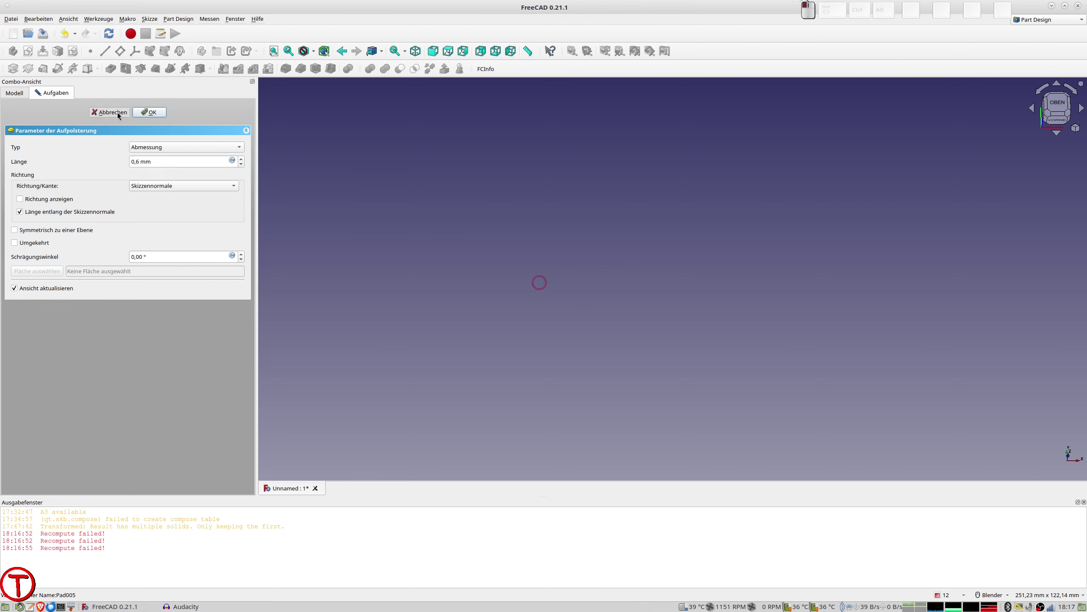
- Reopen Sketch008 and delete the short stray edge near the outer circle
scroll(508, 416, "up", 3)
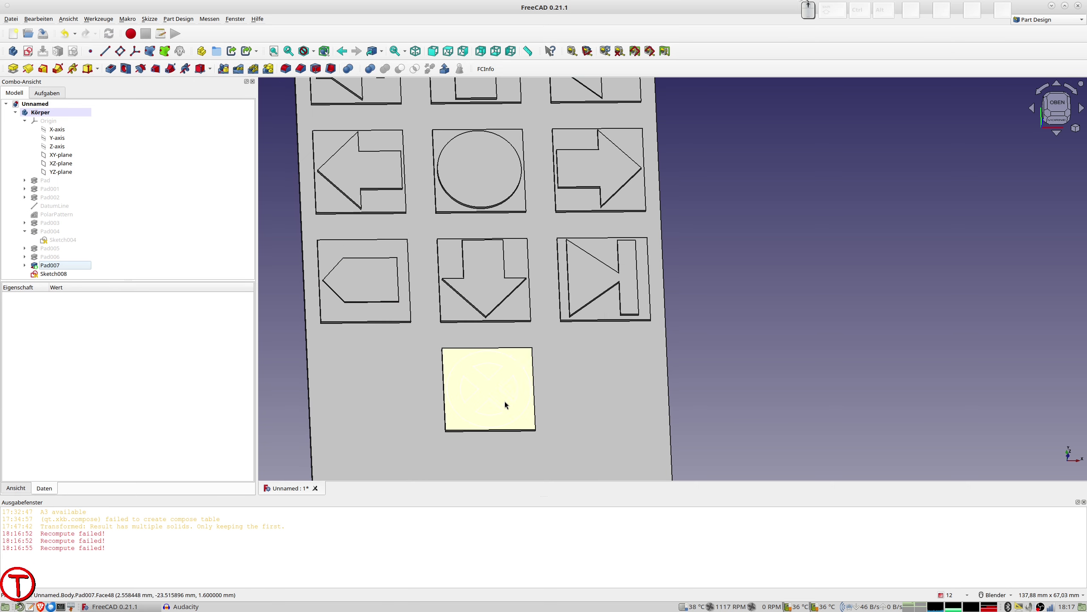
double_click(51, 274)
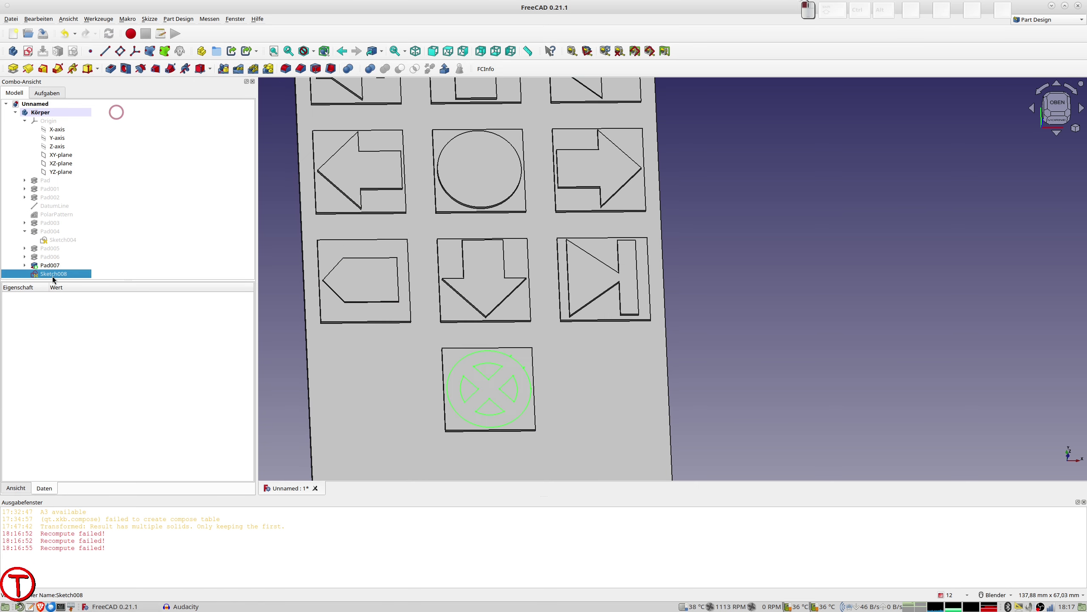
scroll(507, 360, "up", 2)
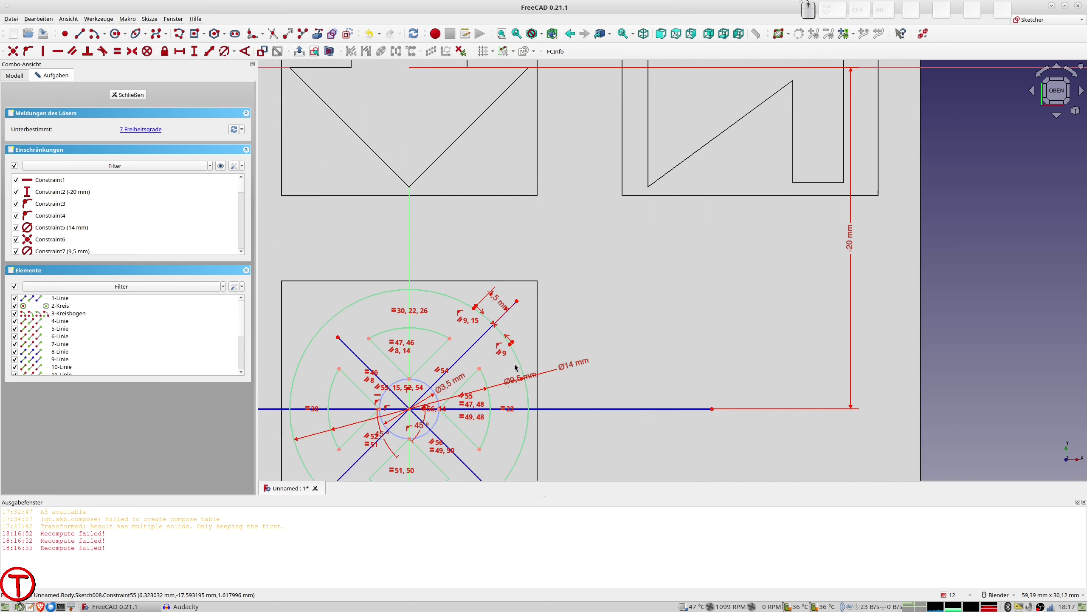
scroll(503, 334, "up", 2)
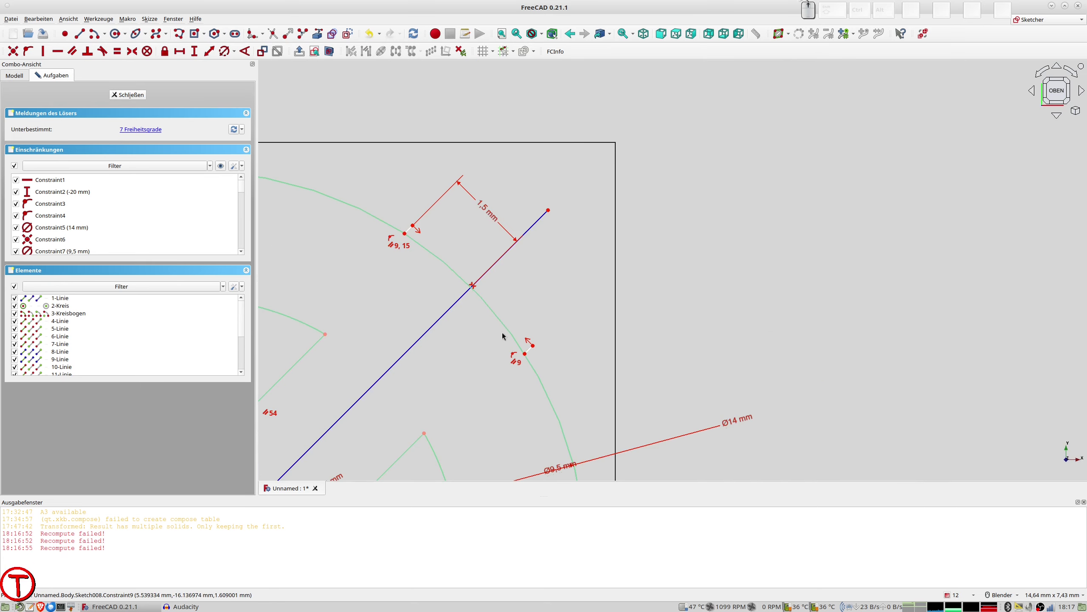
left_click(409, 231)
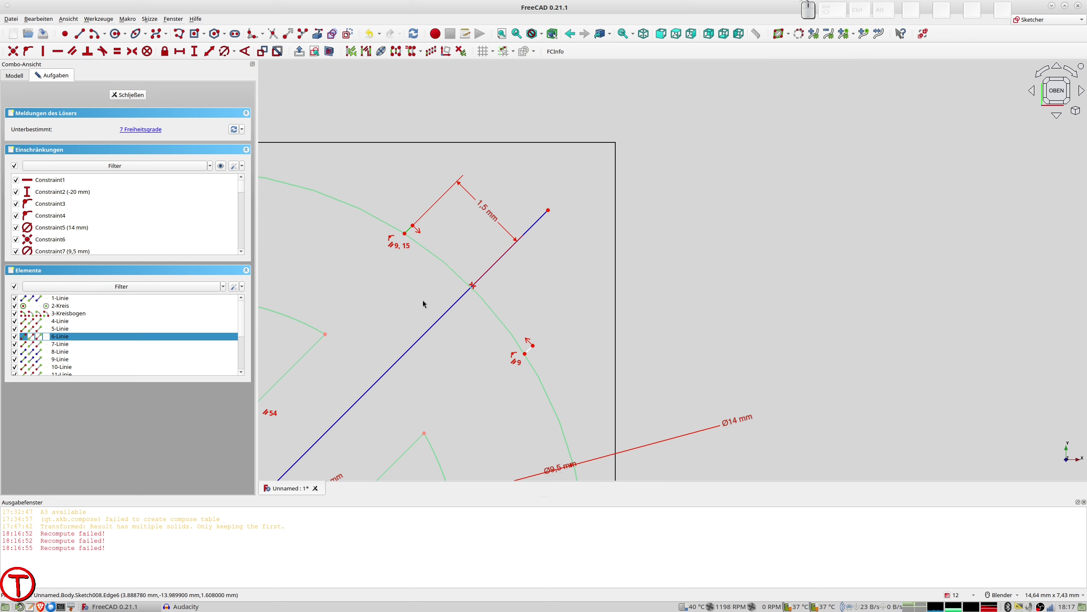
key("Delete")
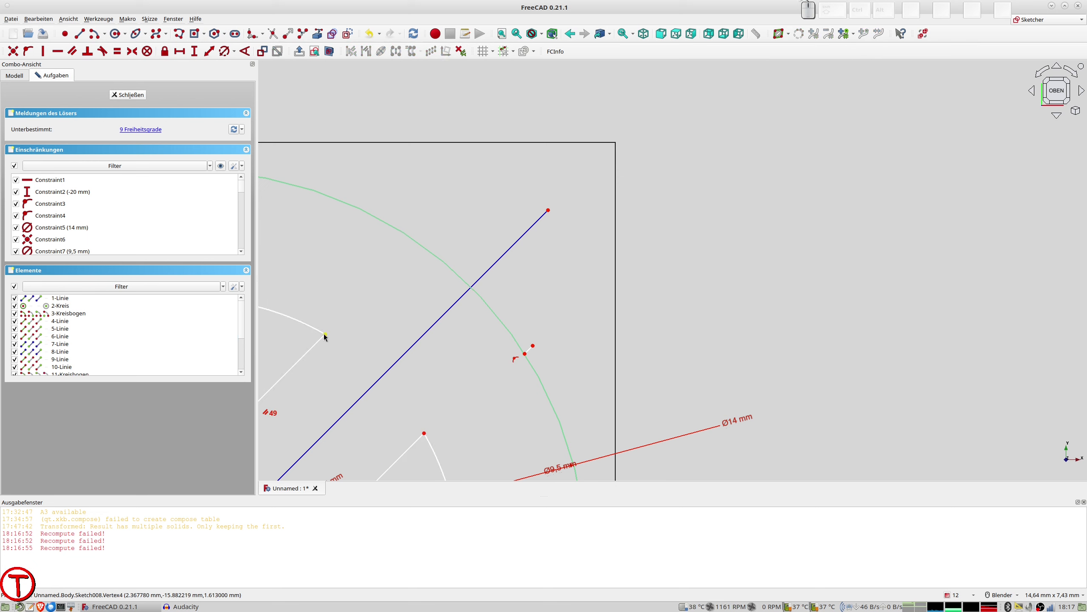
- Constrain the wedge arc's corner point 1,25 mm from the diagonal line
left_click(325, 334)
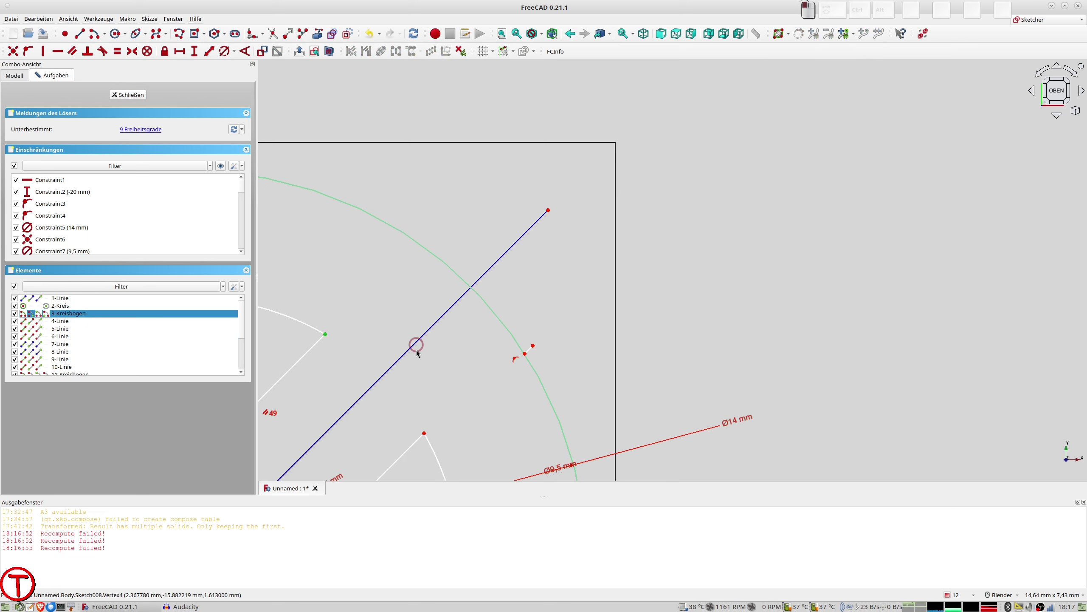
left_click(391, 367)
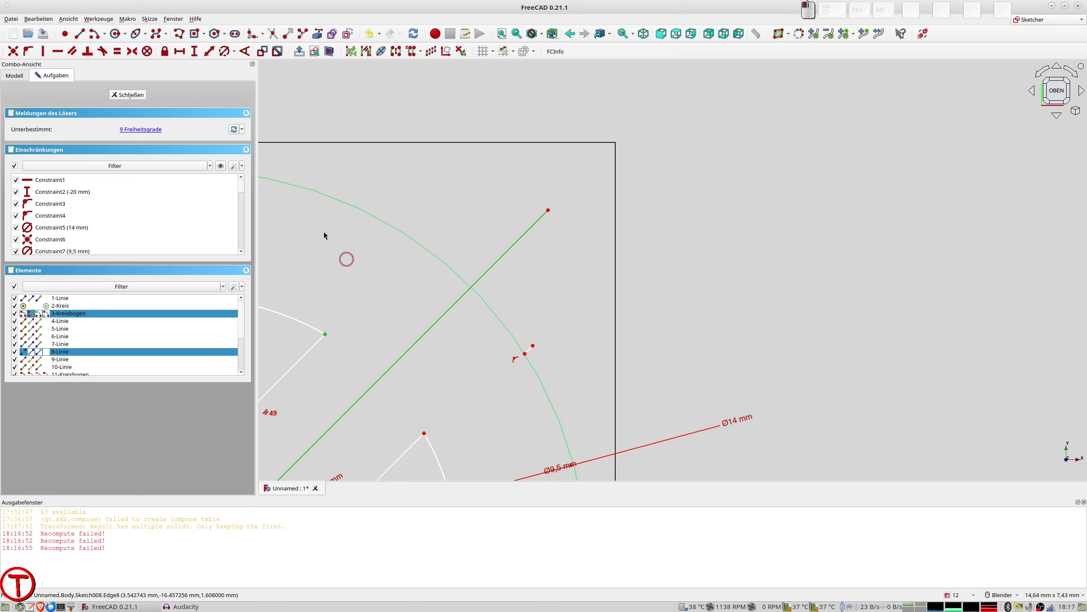
left_click(208, 51)
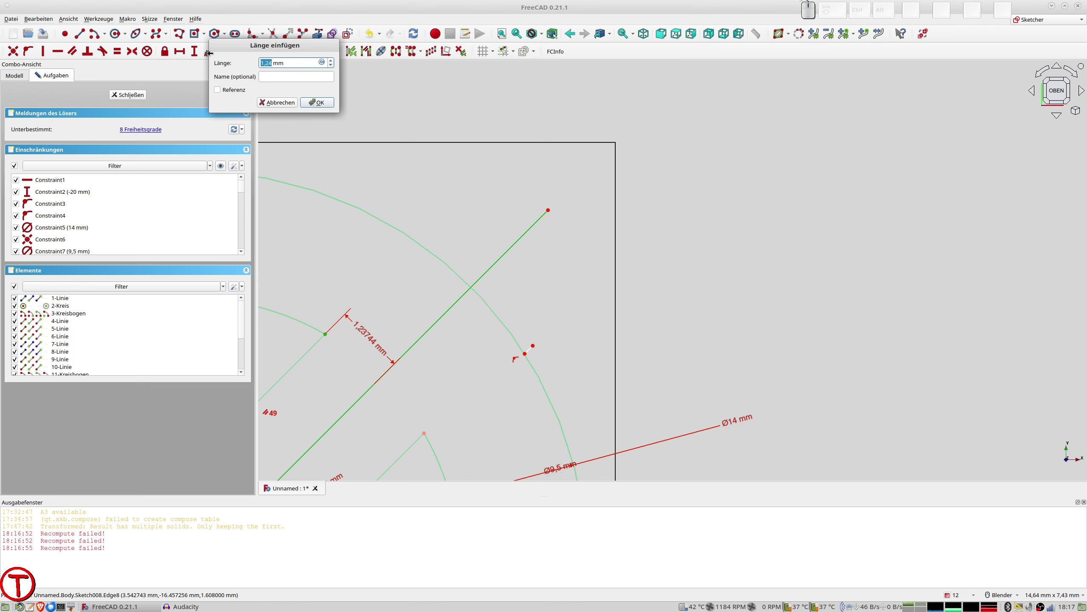
type("10")
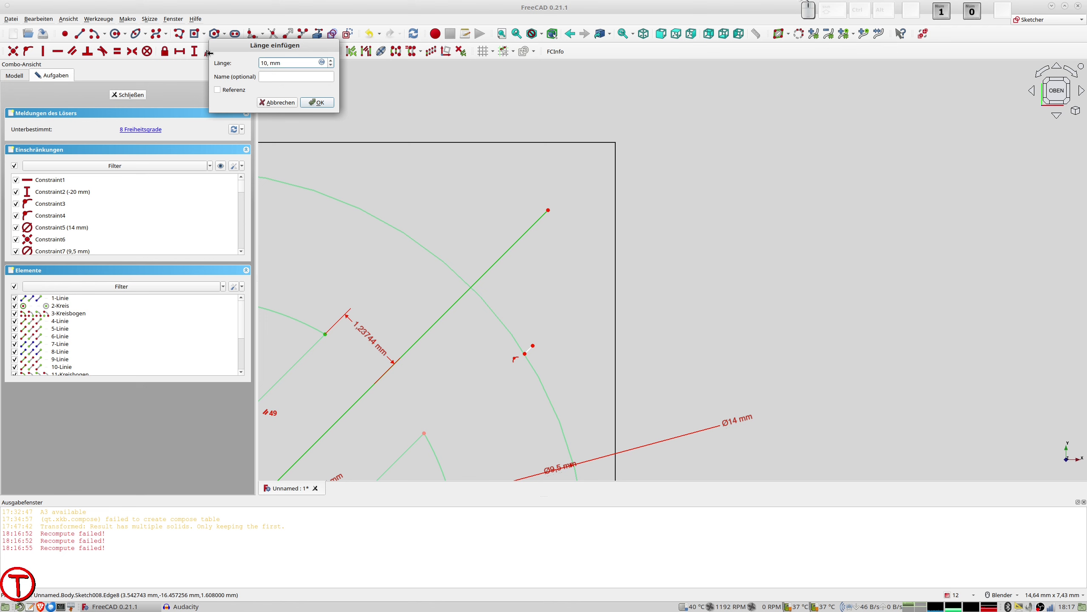
key("BackSpace")
key("BackSpace")
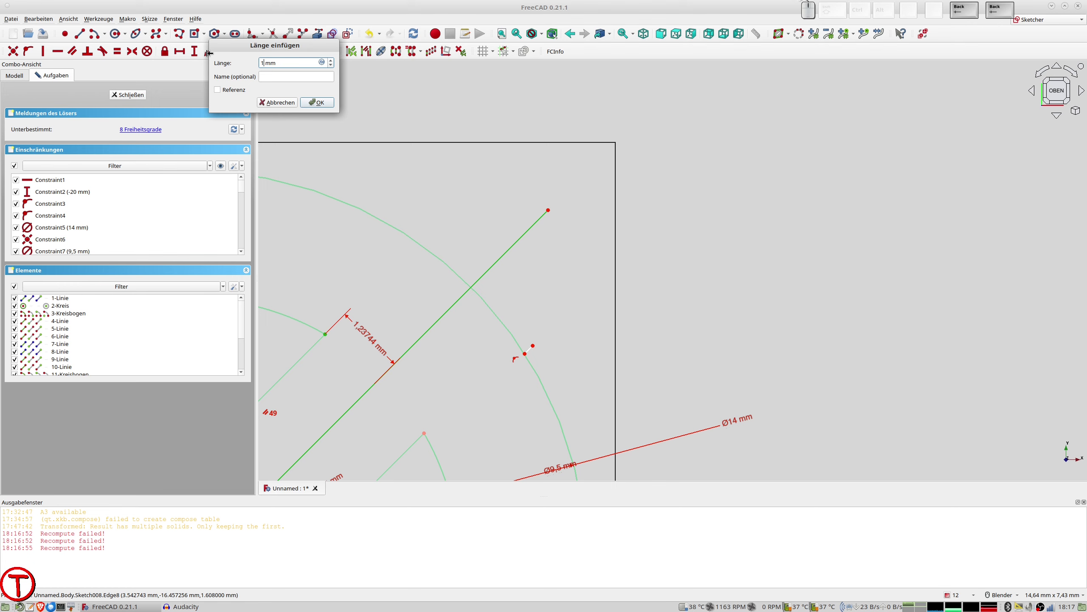
type(",25")
key("Return")
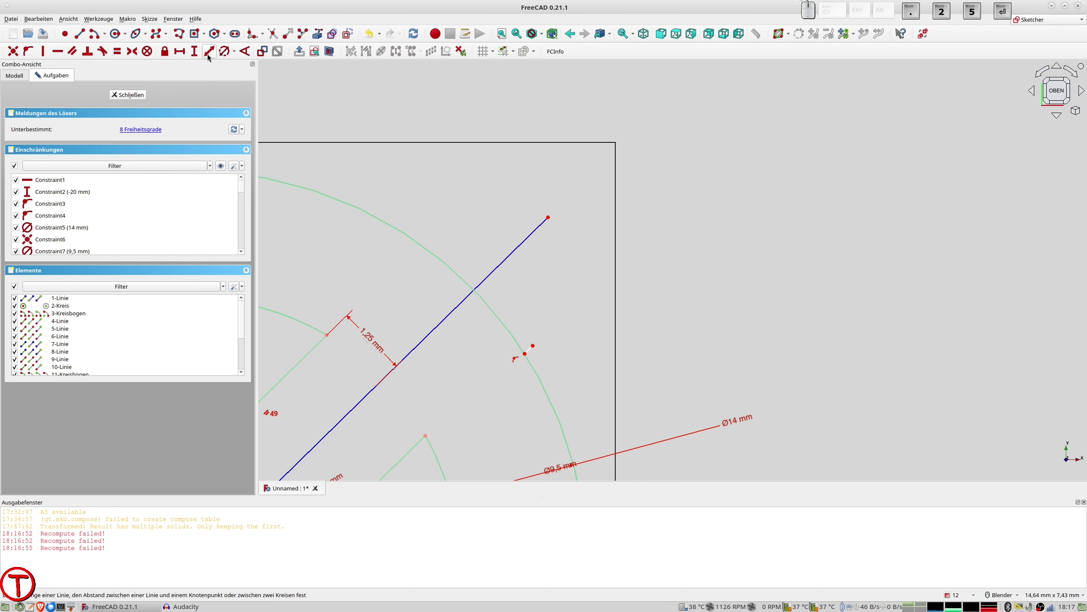
- Delete the small leftover segment on the outer arc and close the sketch
scroll(355, 262, "down", 5)
scroll(355, 262, "down", 2)
middle_click_drag(397, 313, 569, 257, "shift")
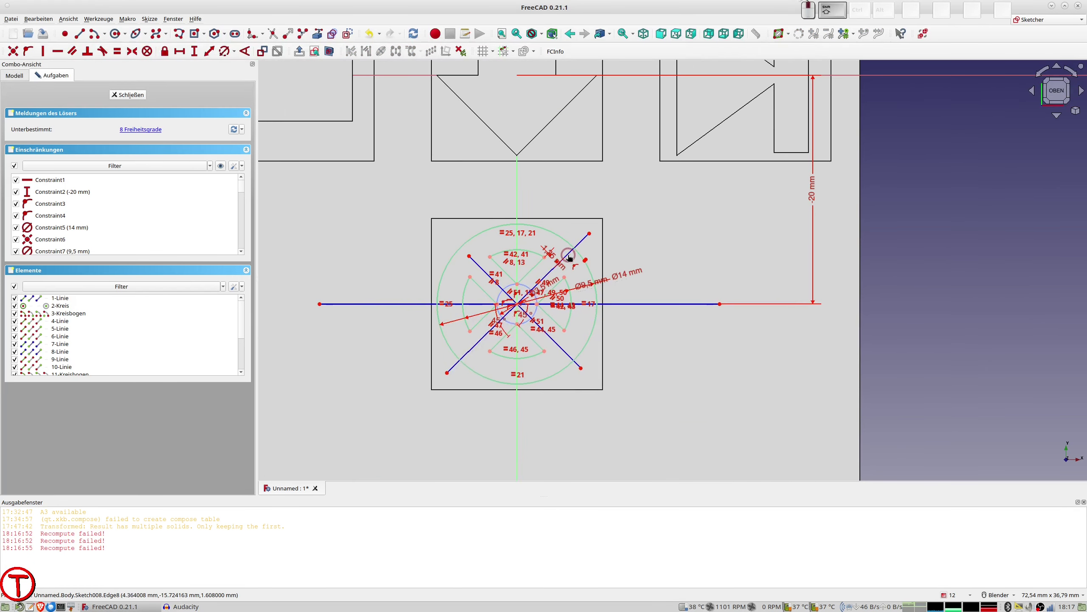
scroll(570, 258, "up", 4)
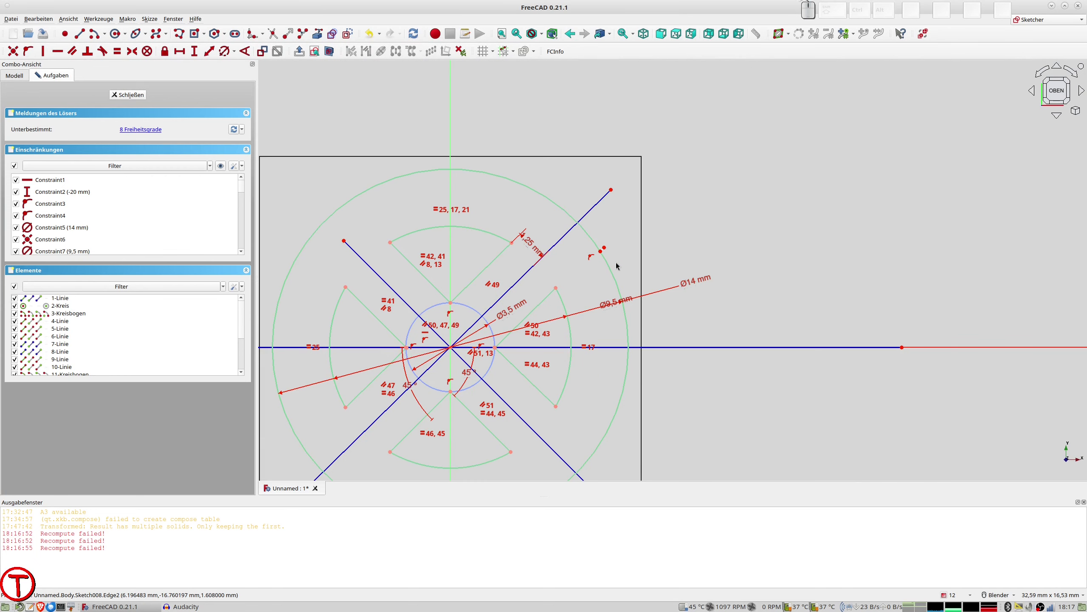
scroll(617, 253, "up", 4)
left_click(593, 245)
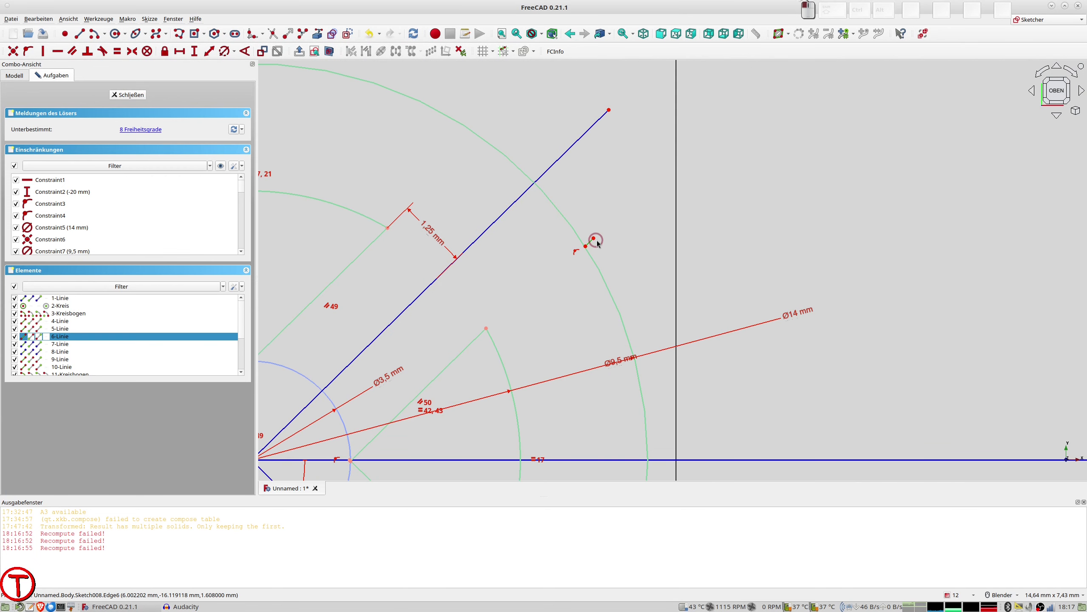
key("Delete")
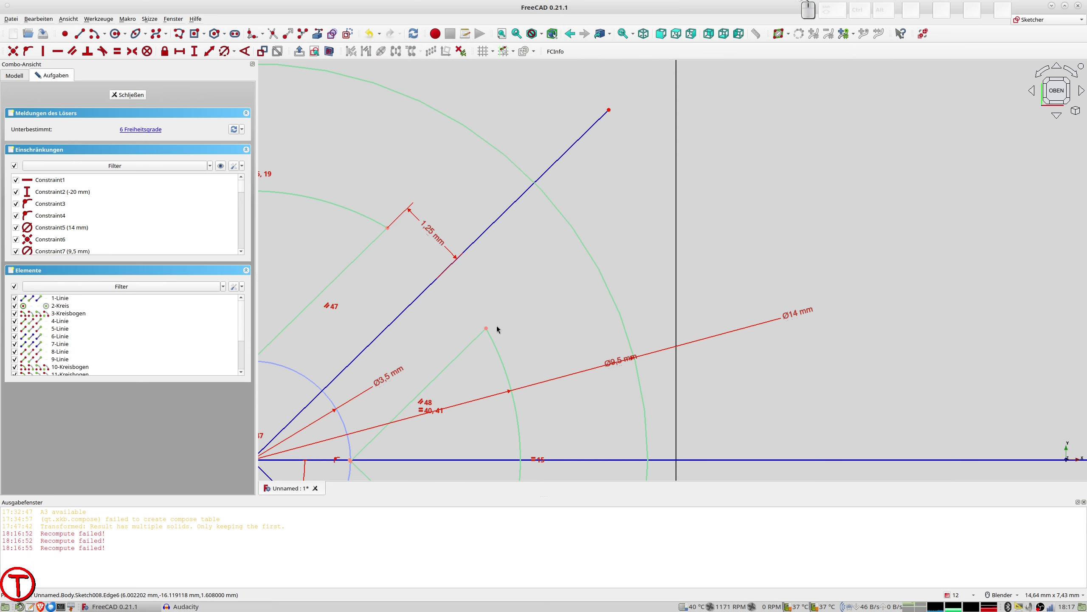
scroll(513, 282, "down", 5)
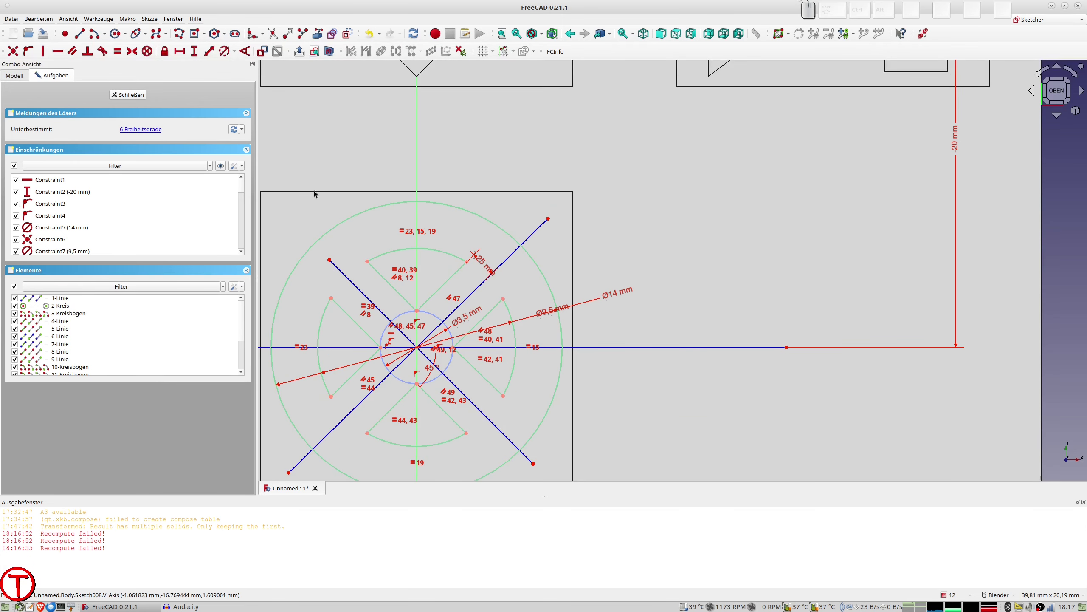
left_click(136, 97)
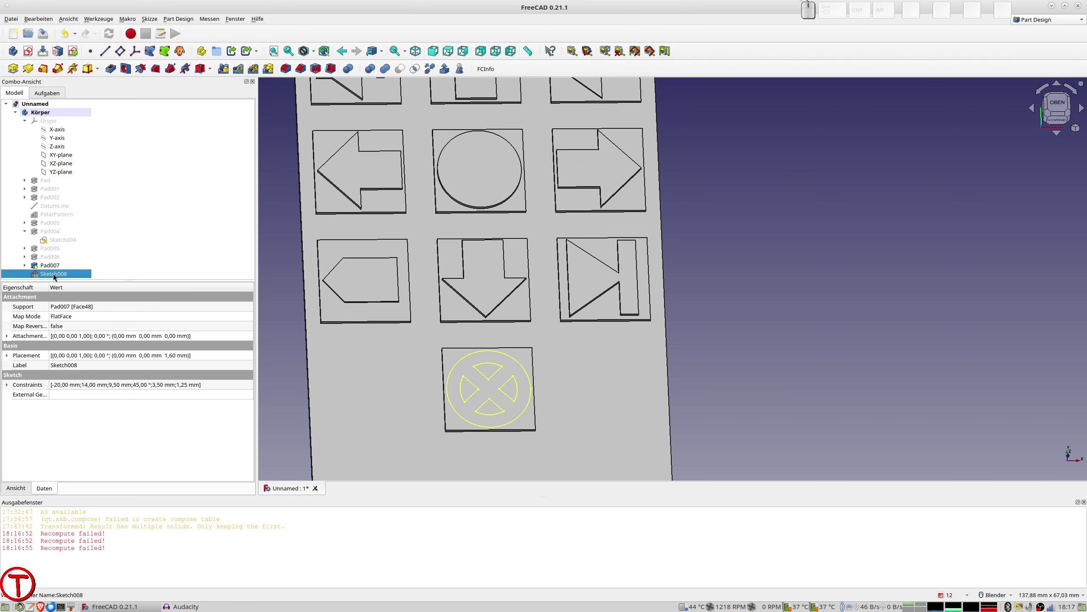
- Retry a 0,6 mm Pad on Sketch008, dismiss the 'Wire is not closed' error, and cancel
left_click(13, 68)
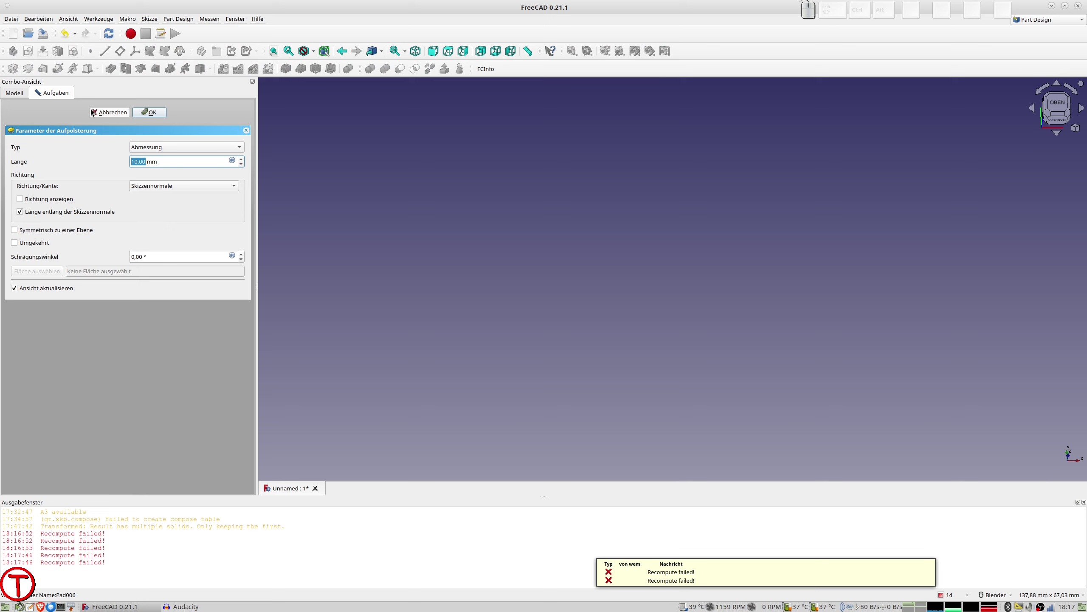
type("0,6")
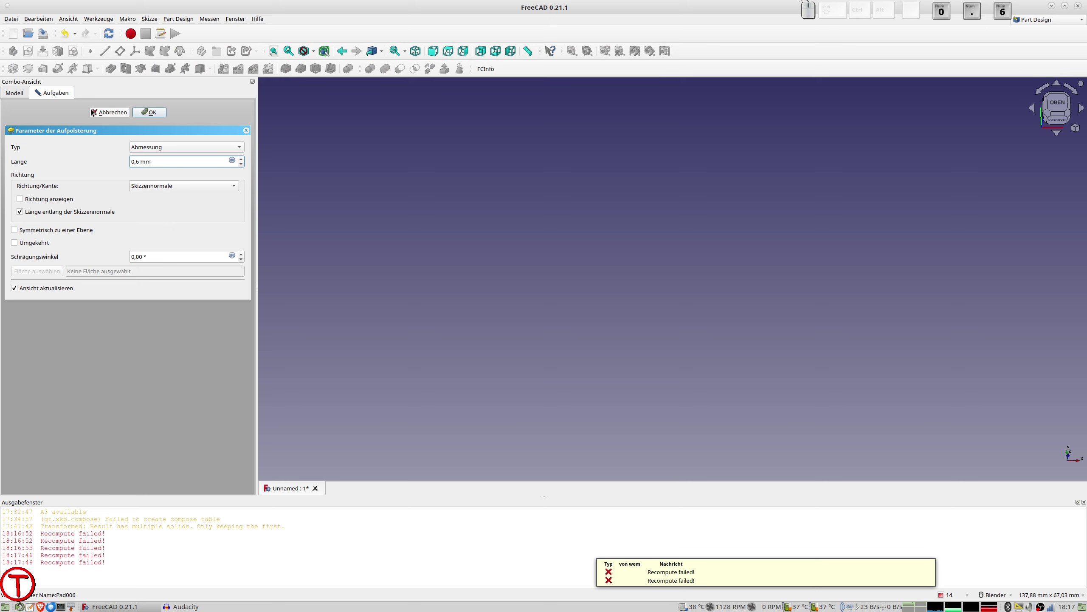
key("Return")
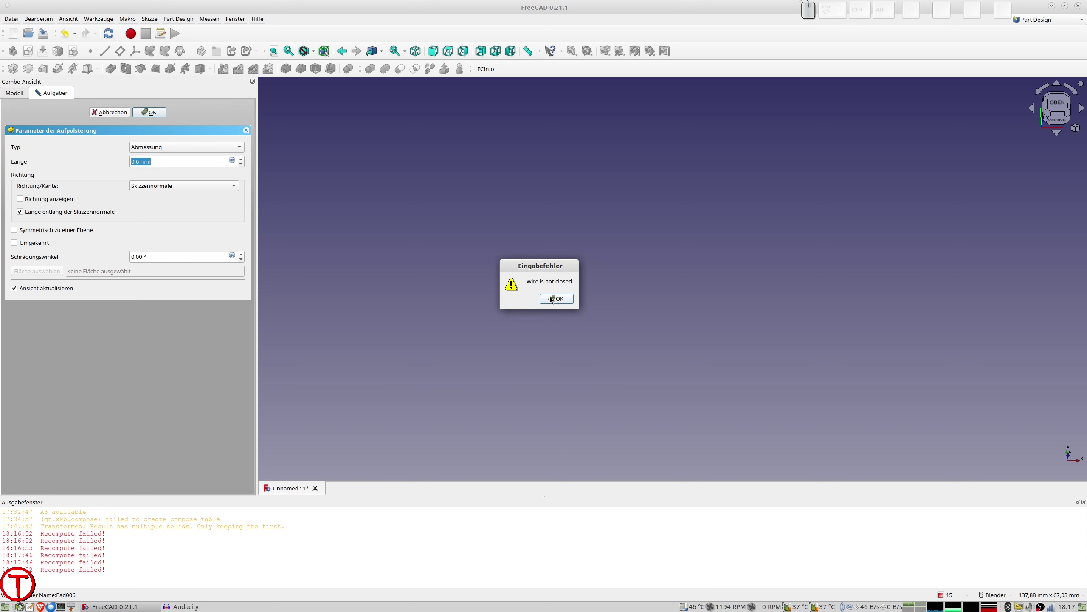
left_click(552, 300)
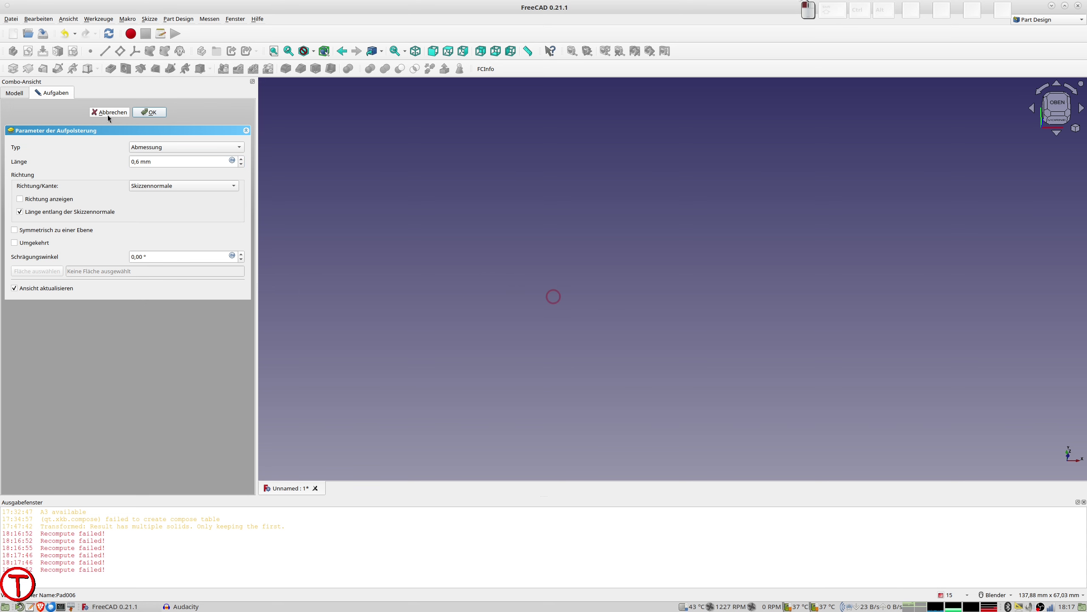
left_click(107, 113)
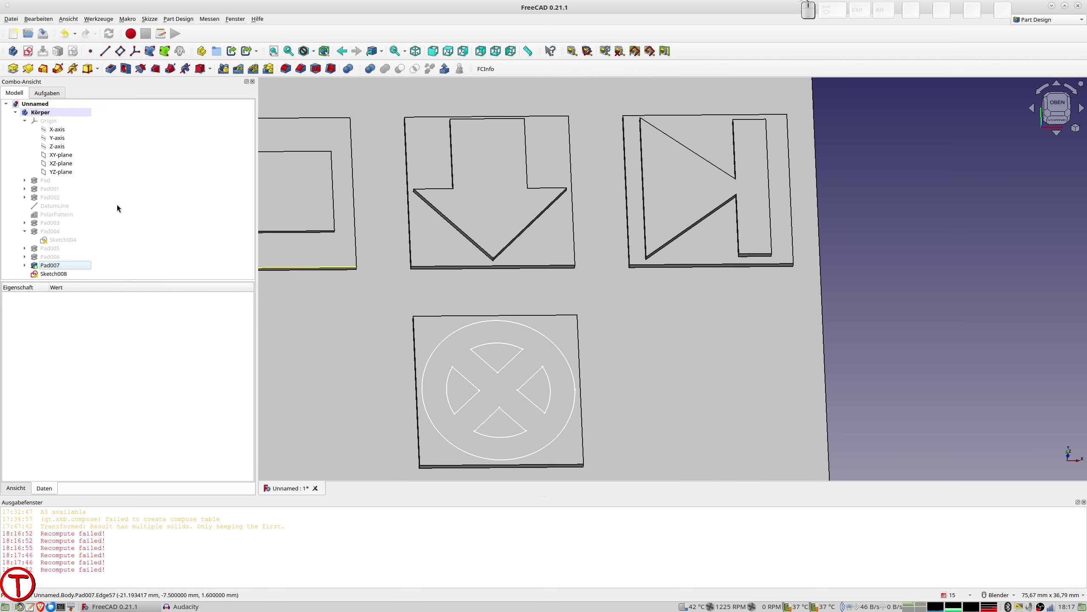
- Reopen Sketch008 and move the 1,25 mm dimension label aside
double_click(50, 274)
scroll(589, 381, "up", 1)
scroll(558, 401, "up", 3)
scroll(600, 254, "up", 1)
scroll(630, 196, "up", 1)
scroll(630, 196, "up", 1)
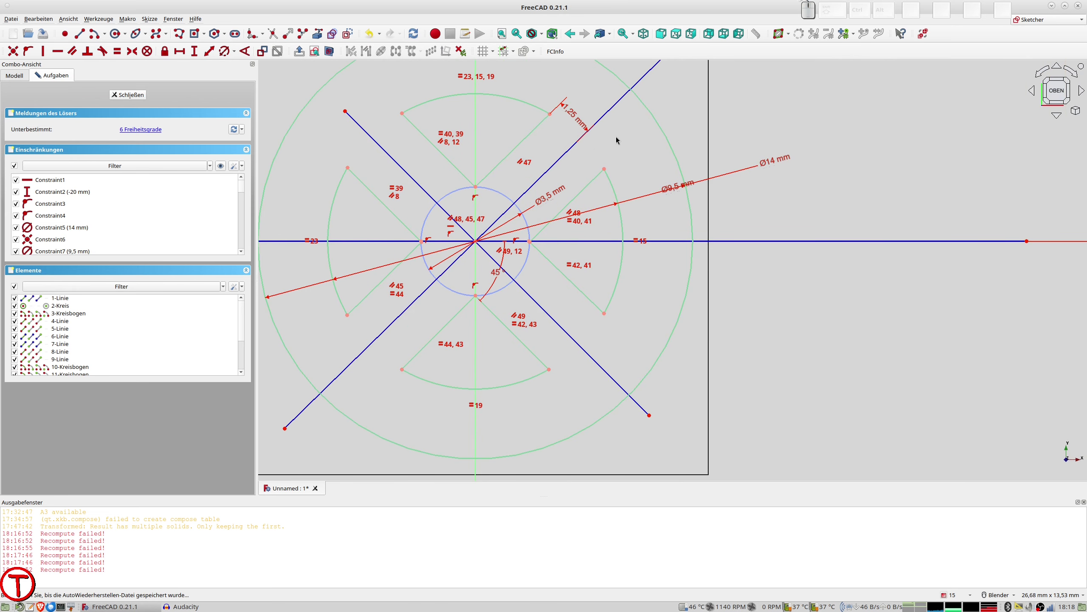
left_click_drag(576, 123, 580, 112)
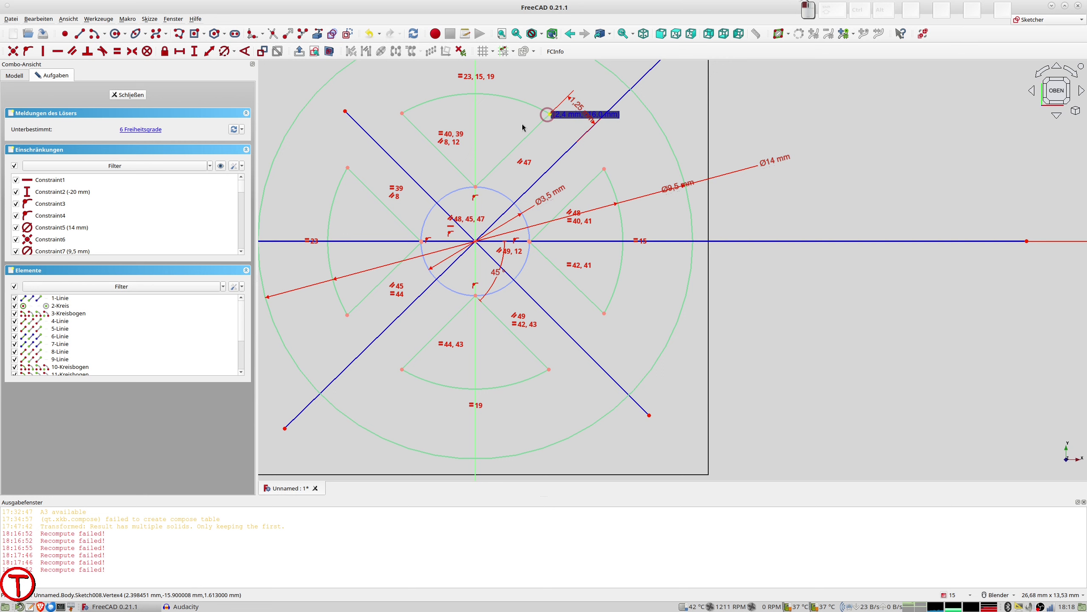
scroll(104, 223, "down", 6)
scroll(105, 223, "down", 7)
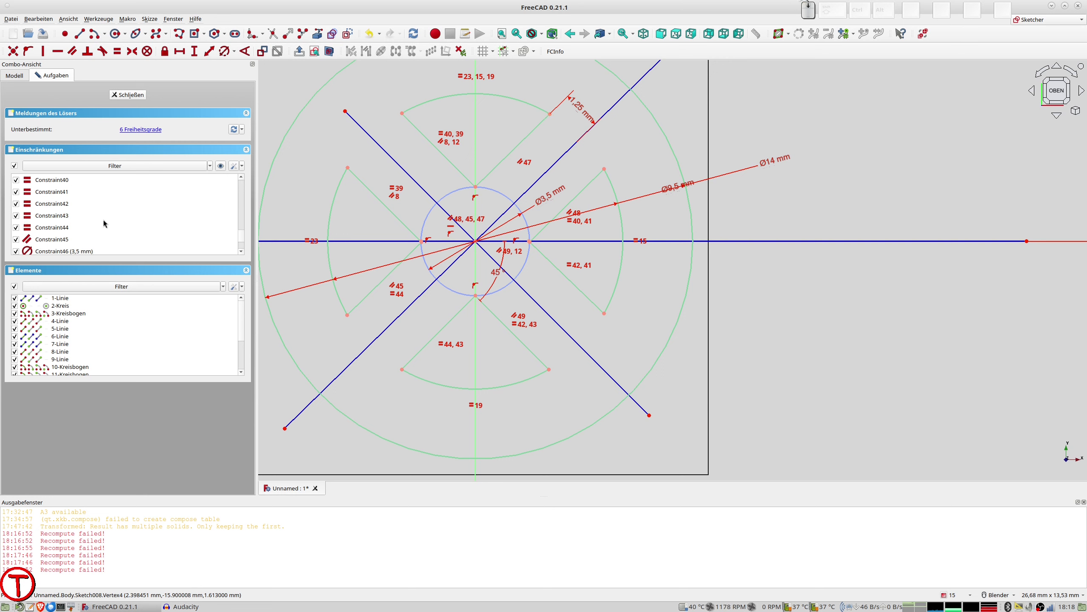
scroll(105, 223, "down", 2)
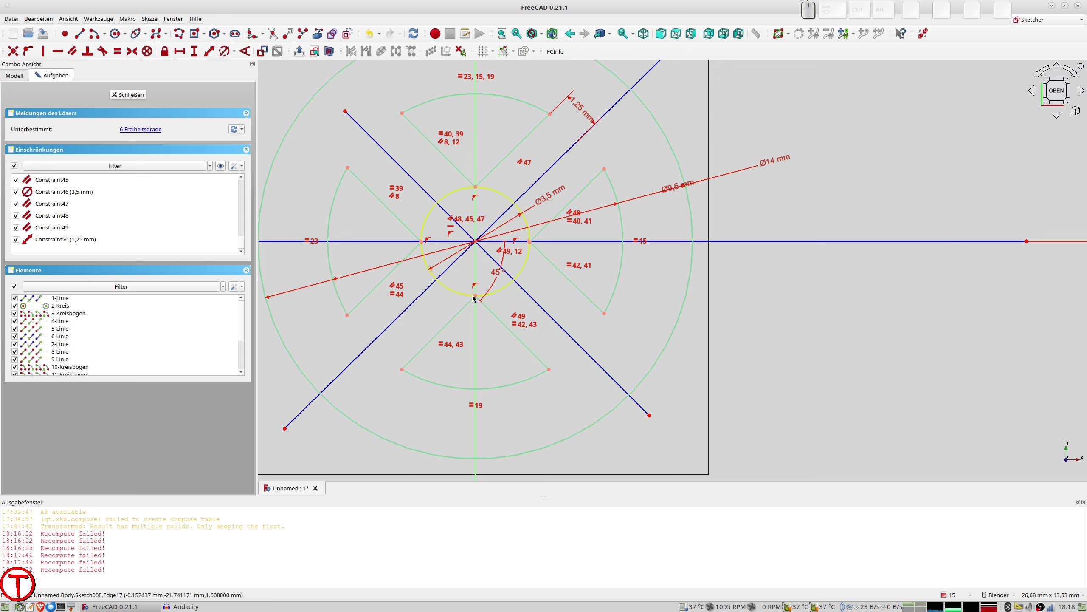
- Reposition the Ø9,5 mm diameter label and extend the diagonal's upper-left end outward
left_click(550, 371)
left_click(550, 370)
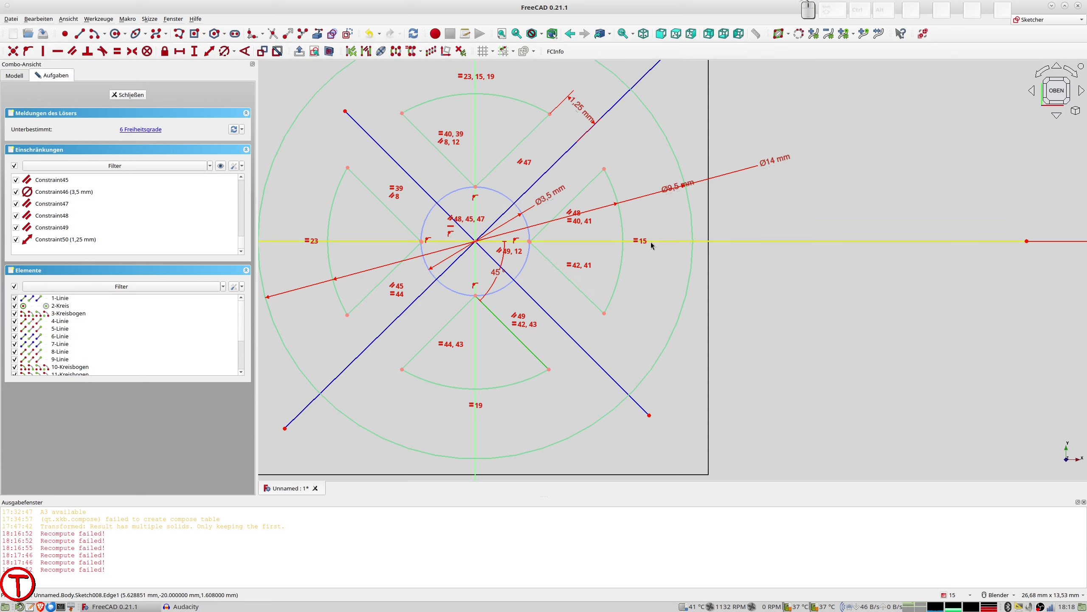
left_click_drag(679, 191, 755, 215)
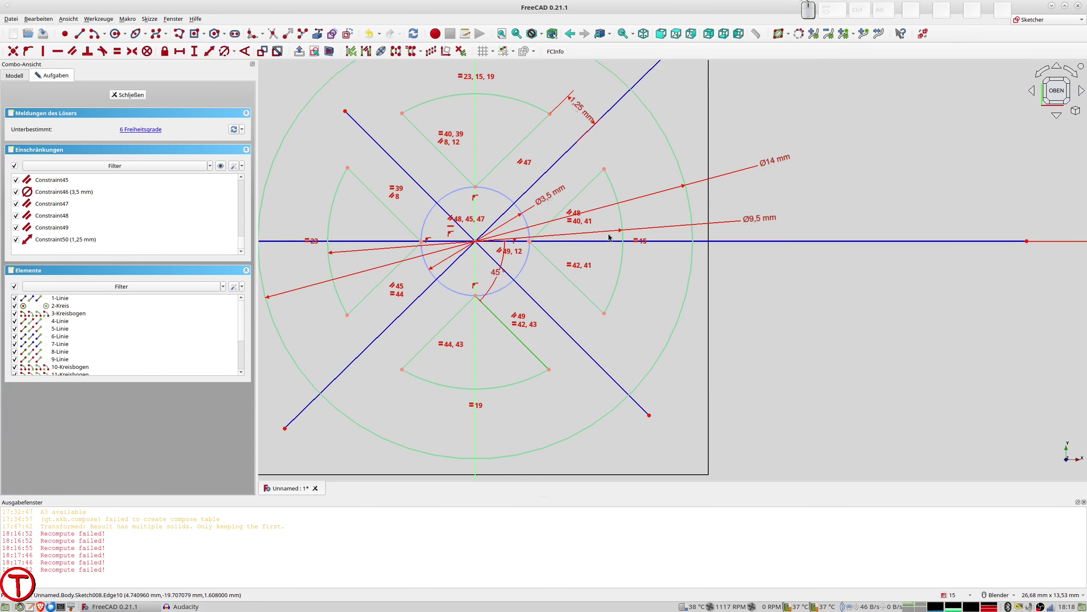
scroll(666, 206, "down", 3)
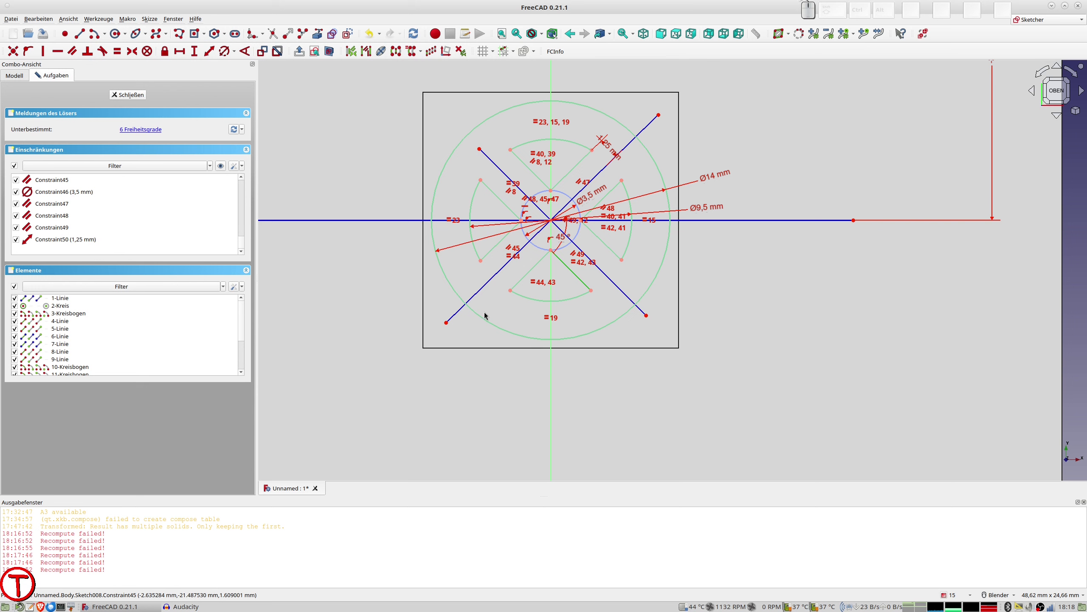
left_click_drag(480, 149, 439, 113)
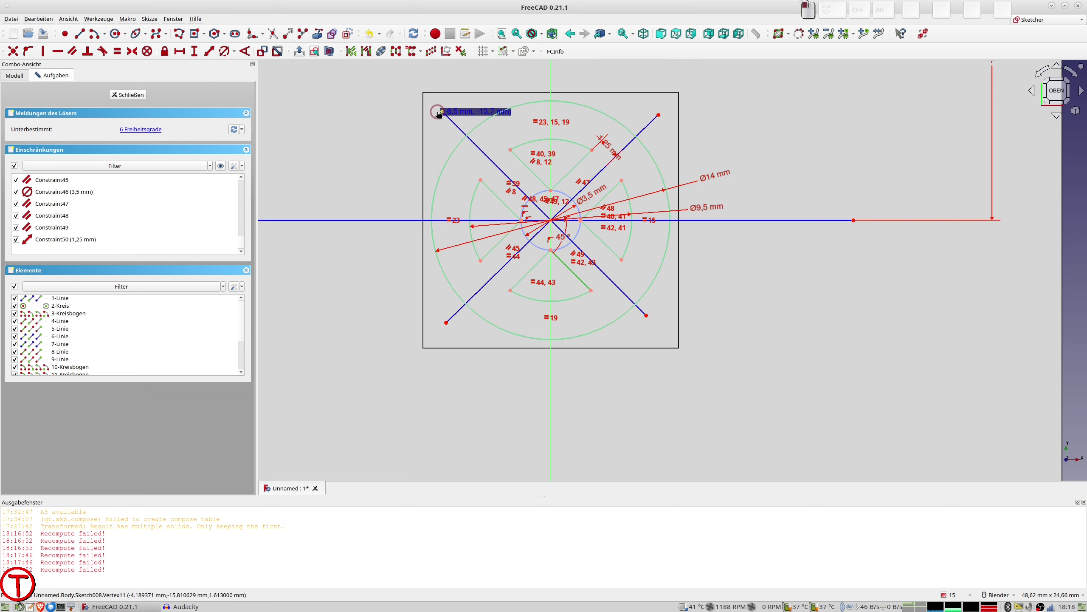
scroll(698, 235, "up", 2)
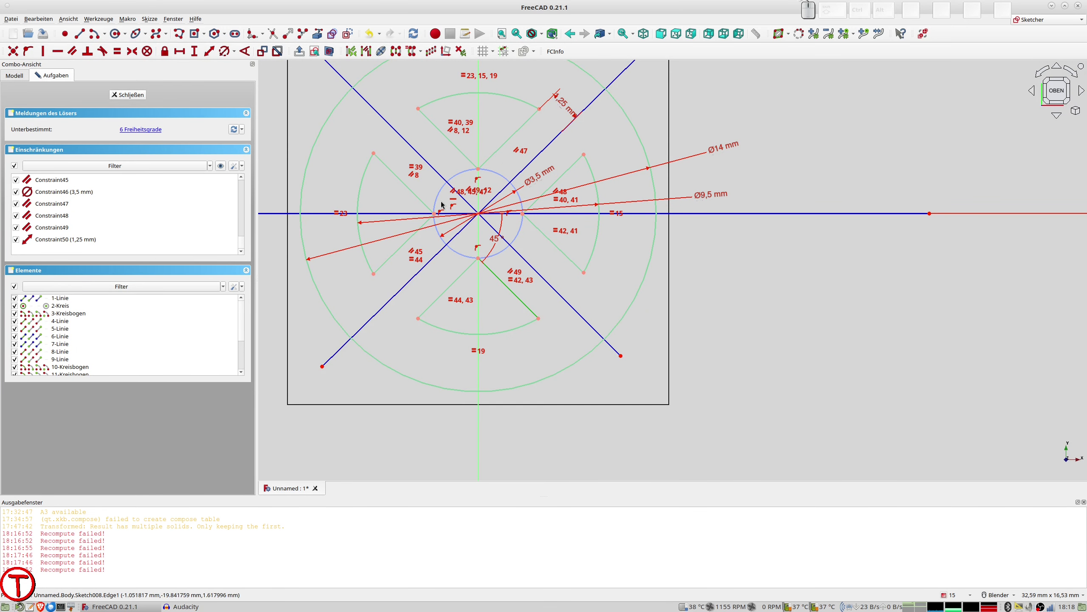
scroll(416, 163, "down", 2)
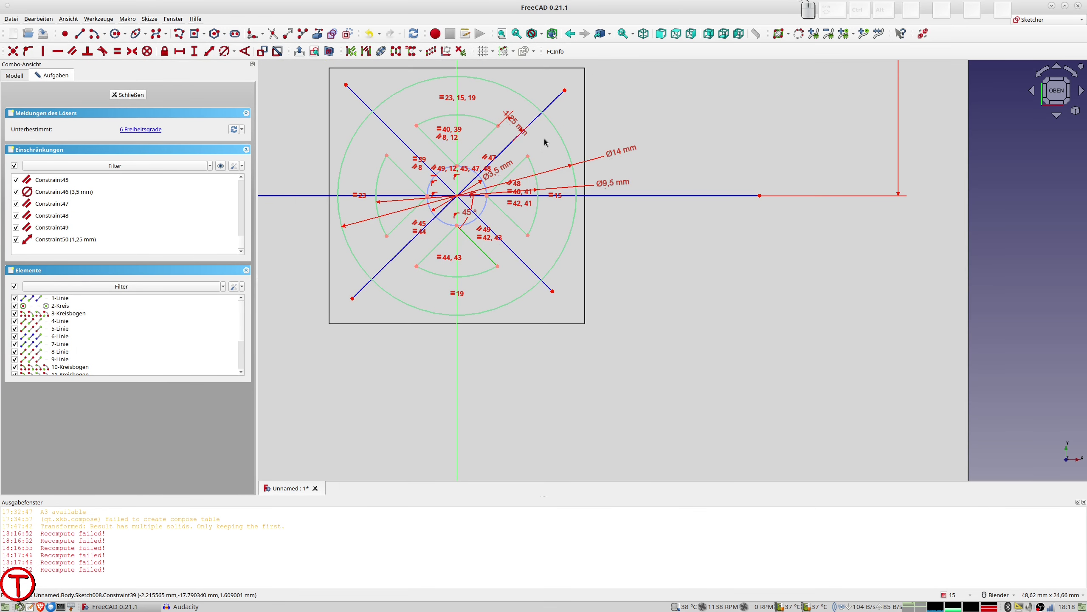
- Slide the 1,25 mm label further along its line
left_click(563, 145)
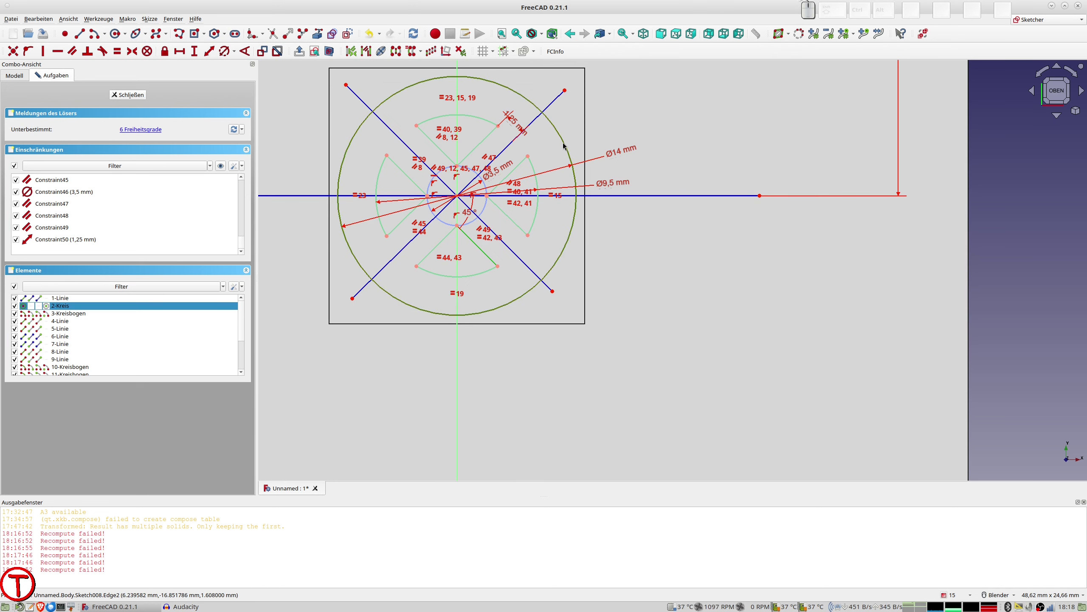
scroll(479, 194, "up", 2)
scroll(480, 194, "up", 1)
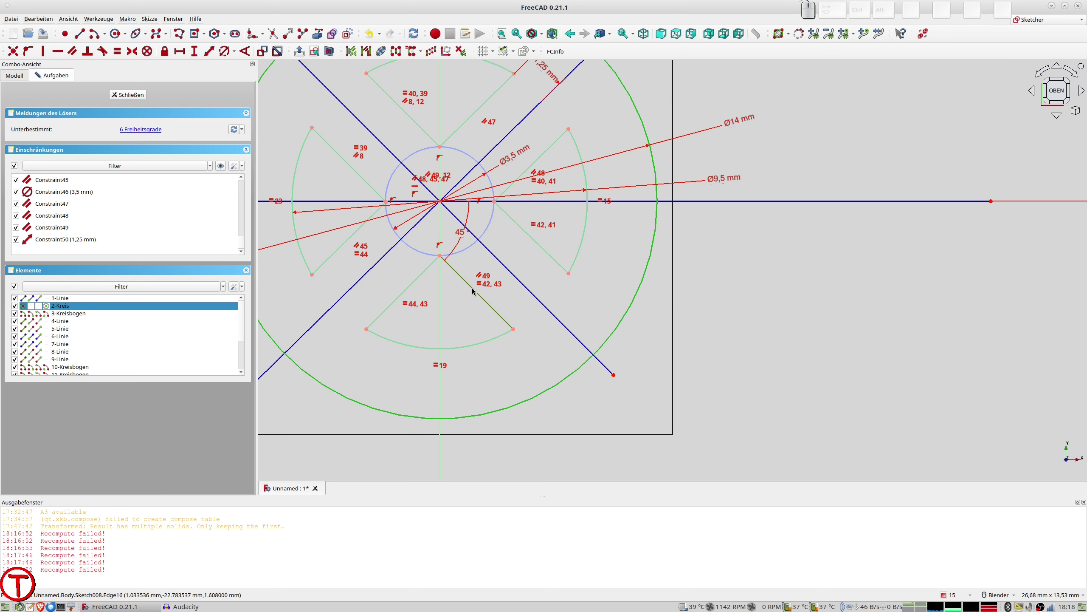
left_click(470, 334)
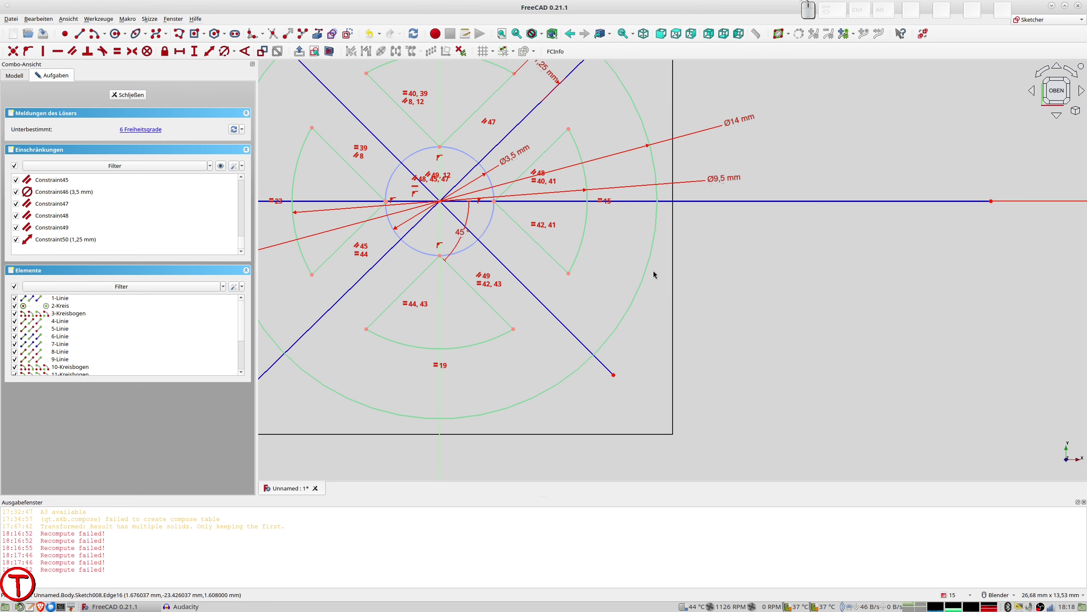
scroll(654, 275, "down", 2)
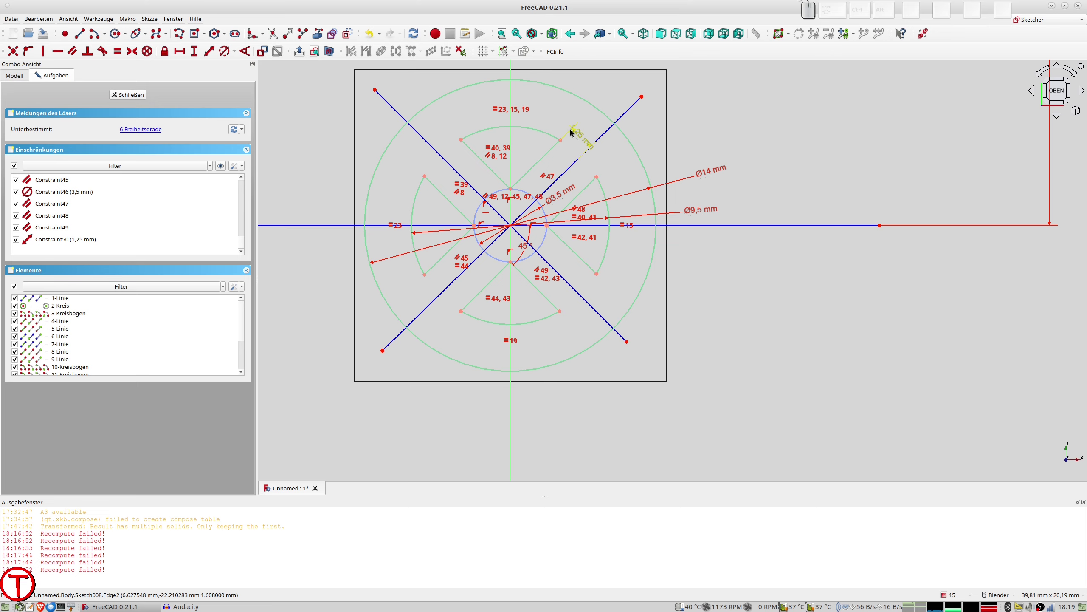
scroll(578, 141, "up", 3)
scroll(576, 131, "up", 2)
mouse_move(583, 124)
left_mouse_down()
mouse_move(521, 192)
mouse_move(619, 110)
left_mouse_up()
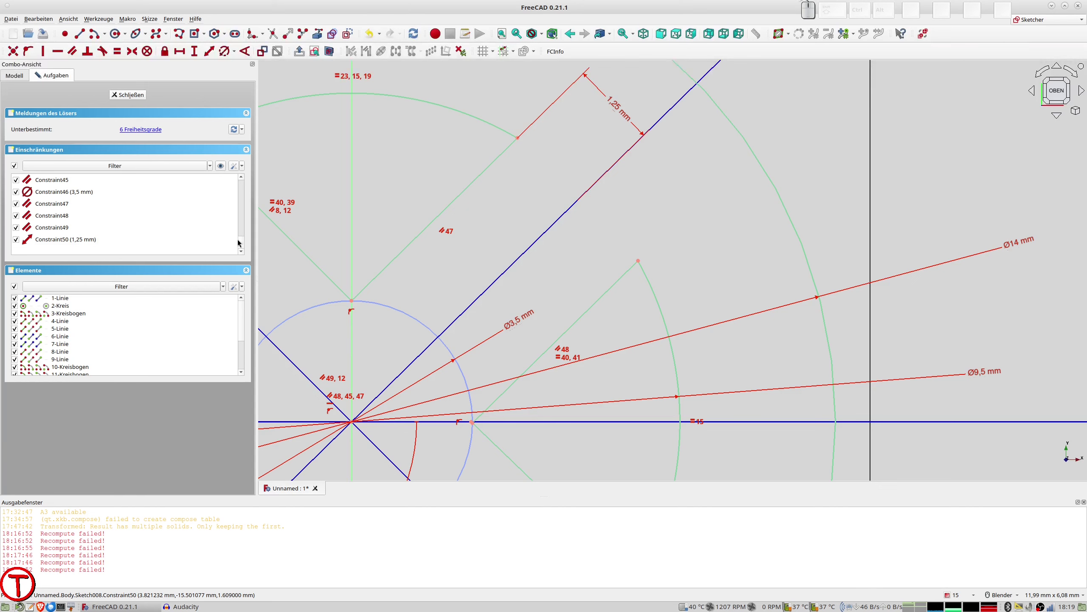
- Drag one more sketch element into place and leave the sketch
left_click_drag(238, 243, 231, 185)
scroll(98, 329, "down", 3)
scroll(98, 328, "up", 3)
scroll(73, 218, "down", 5)
scroll(73, 219, "down", 10)
scroll(583, 289, "down", 5)
scroll(582, 289, "down", 3)
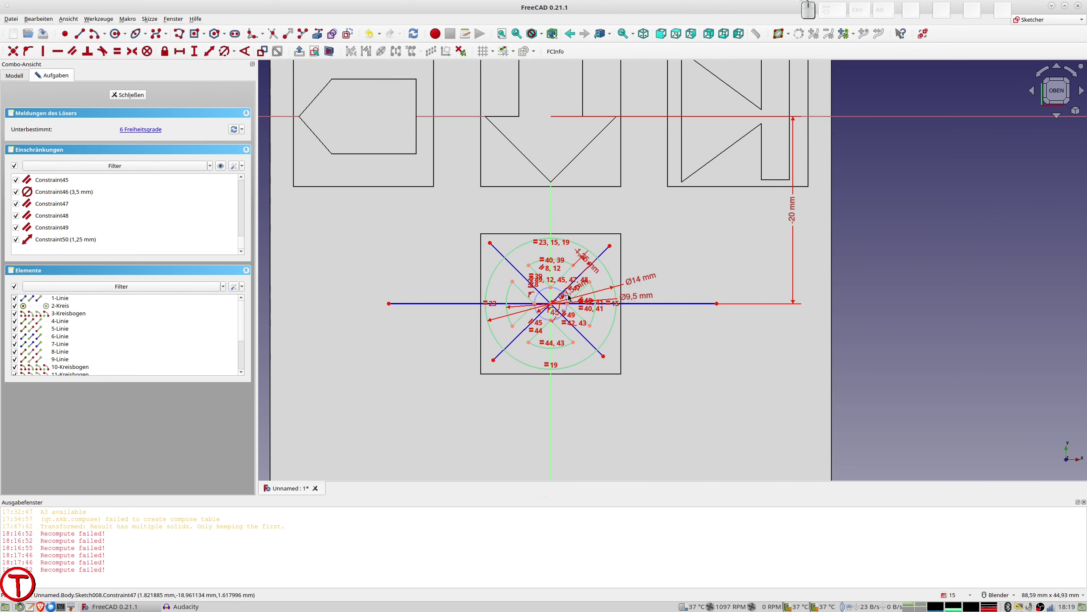
left_click(127, 95)
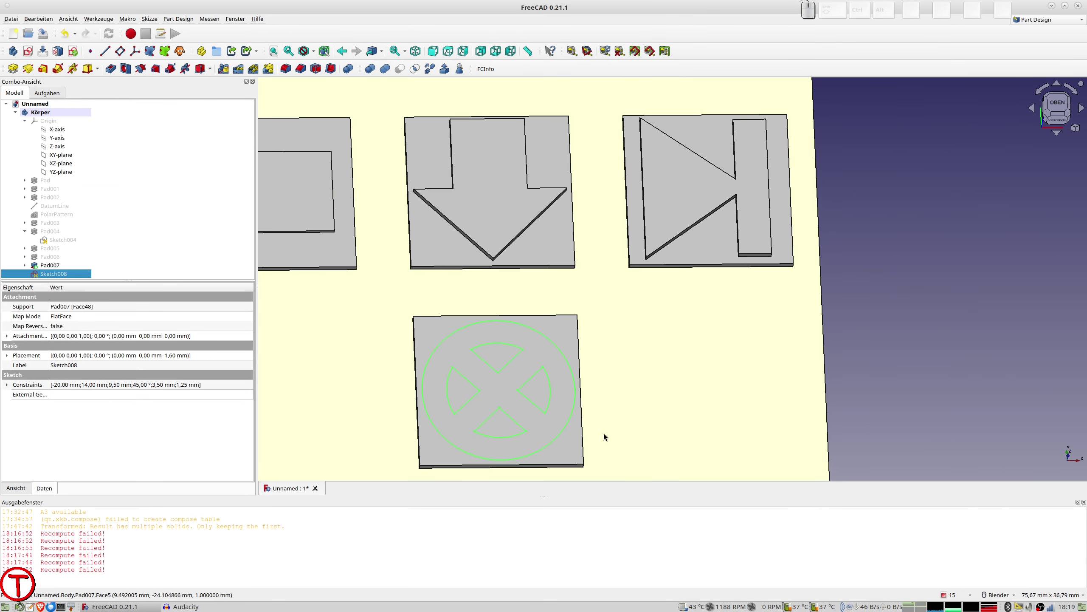
scroll(584, 444, "up", 3)
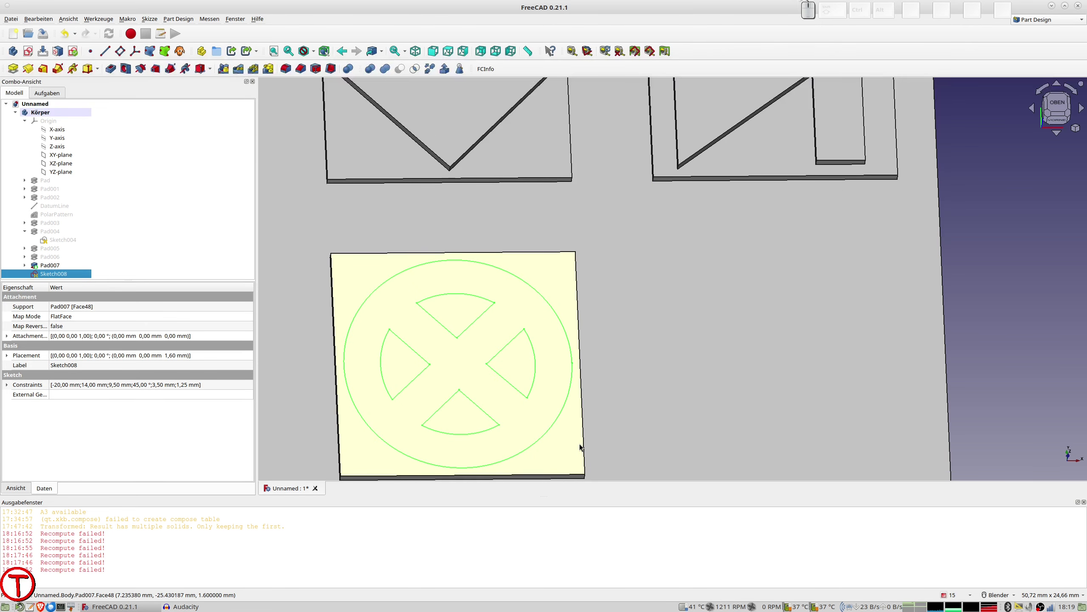
scroll(574, 370, "up", 3)
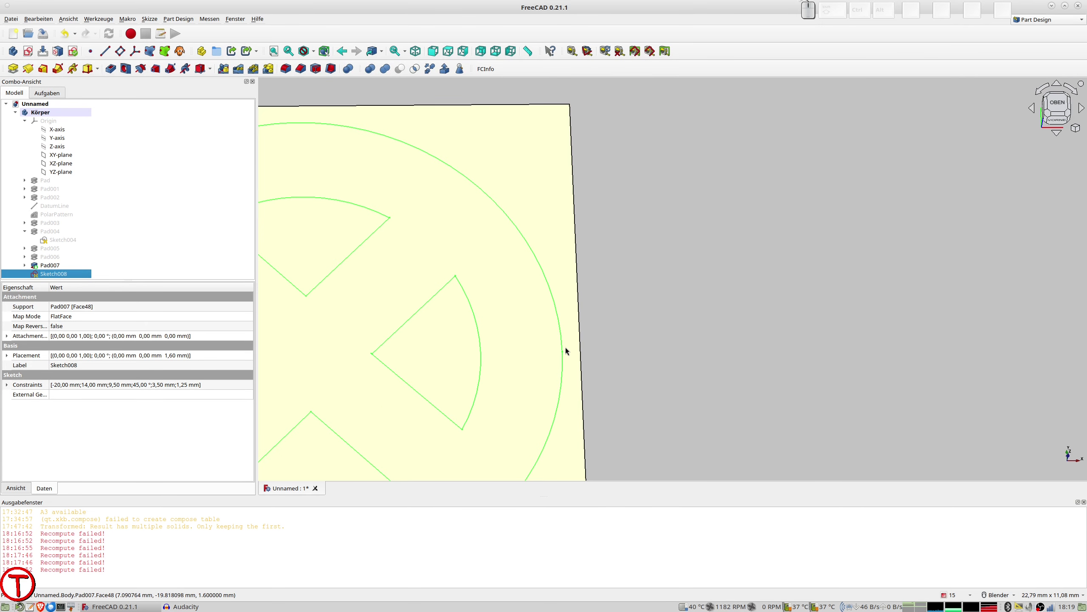
left_click(563, 353)
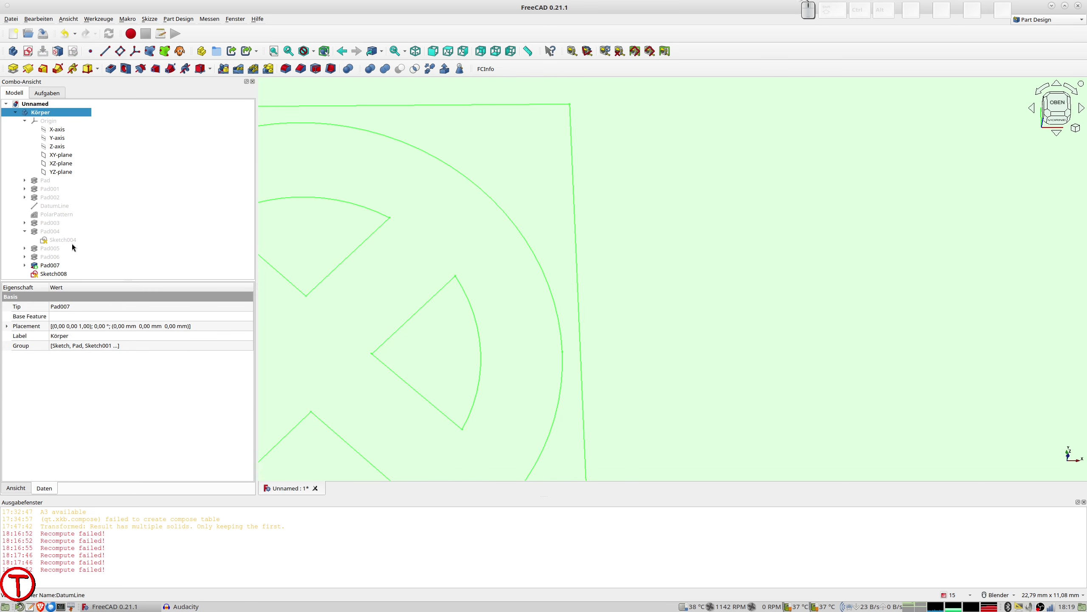
- Reopen Sketch008 and select the upper and left wedge arcs and side lines
double_click(54, 273)
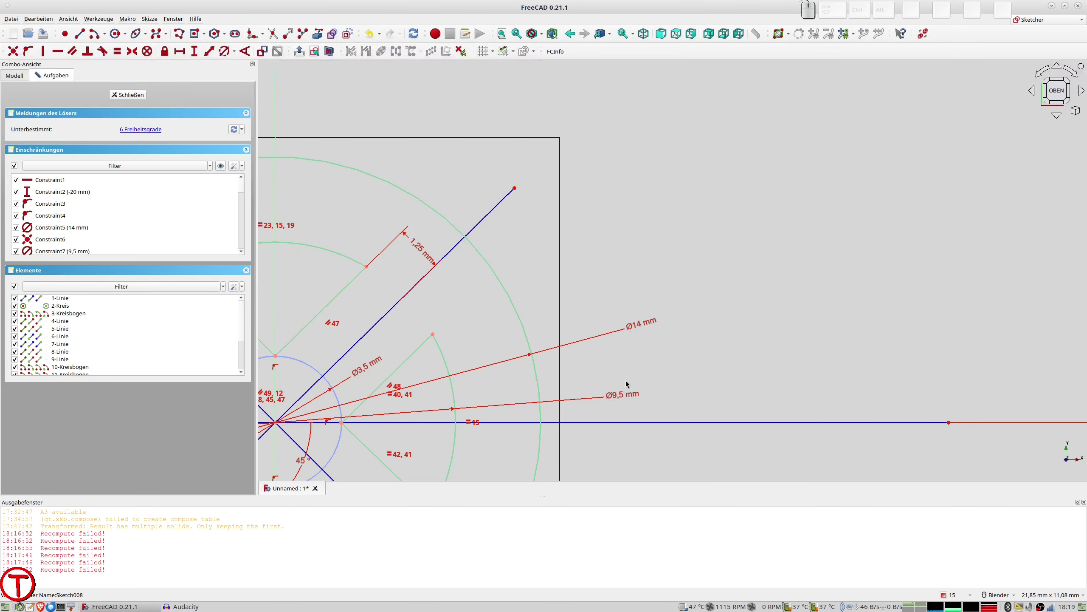
scroll(573, 417, "up", 1)
scroll(568, 418, "up", 3)
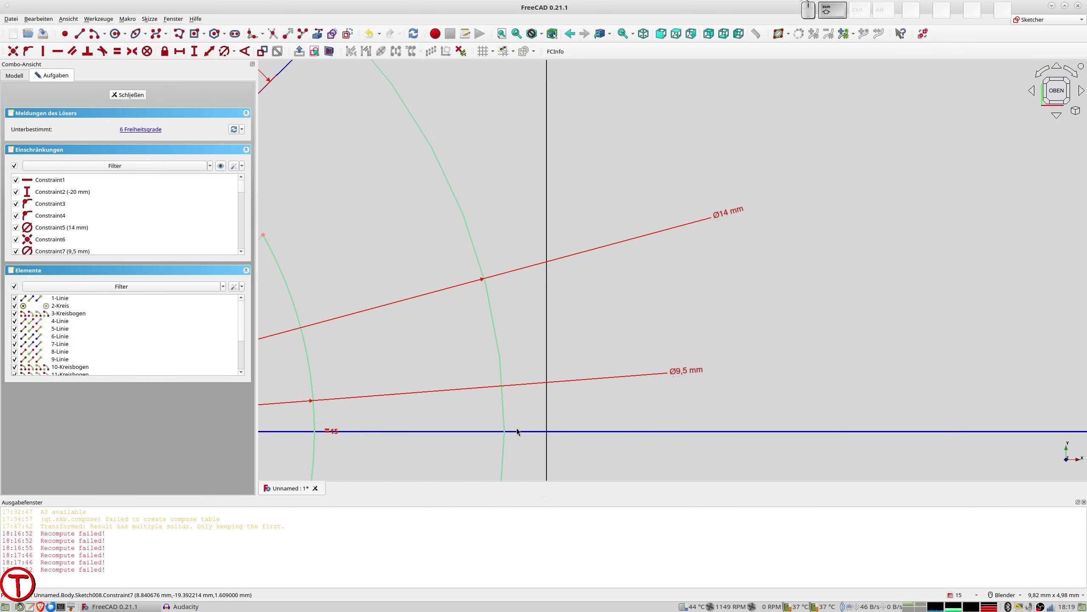
middle_click_drag(517, 431, 574, 314, "shift")
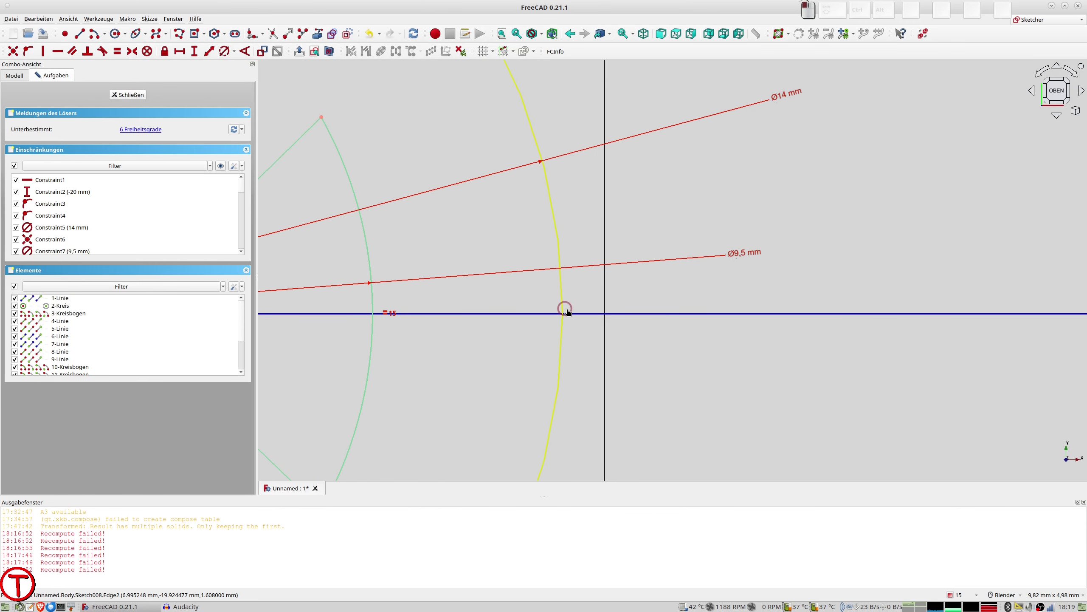
scroll(576, 302, "down", 3)
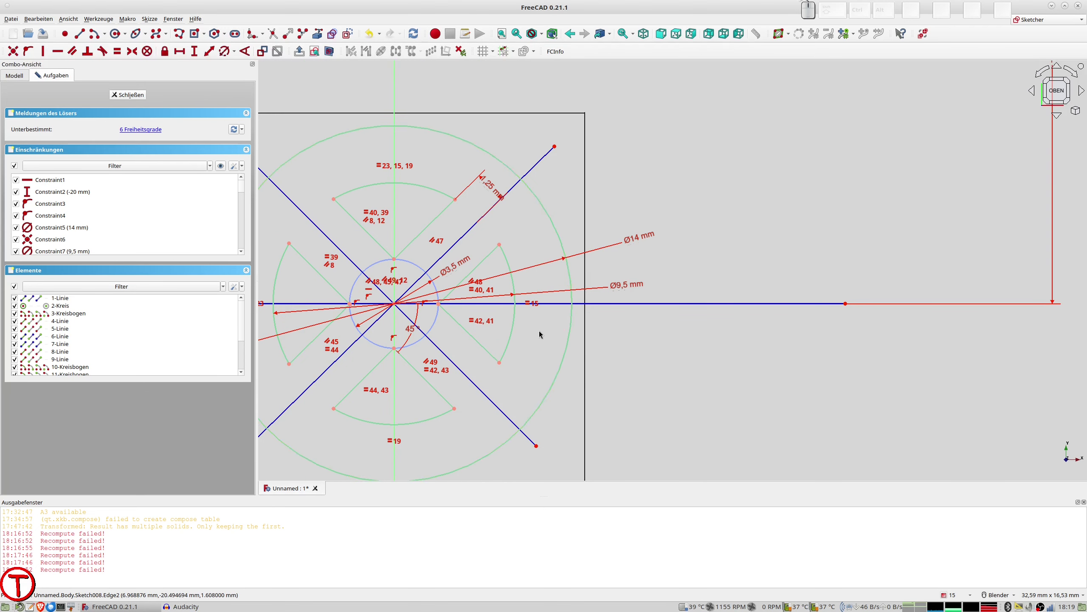
scroll(541, 334, "down", 2)
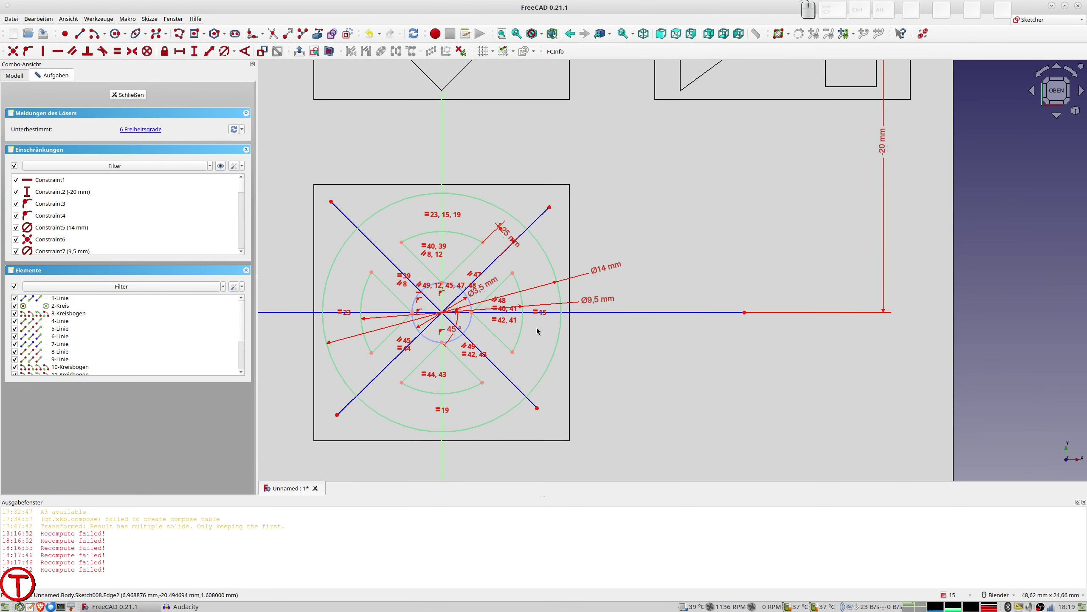
left_click(475, 242)
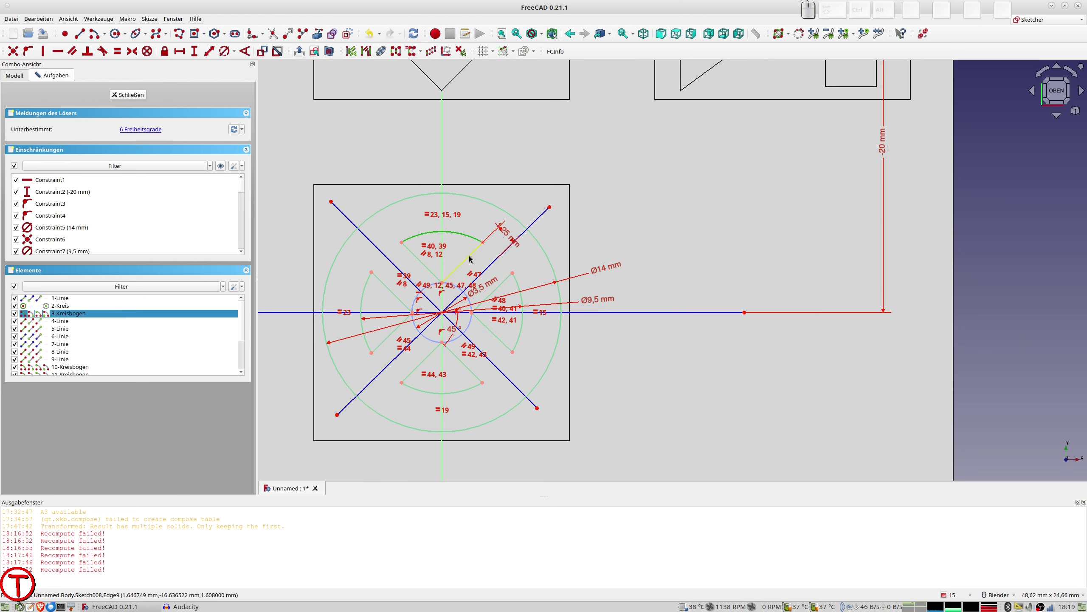
left_click(423, 267)
left_click(386, 288)
left_click(365, 287)
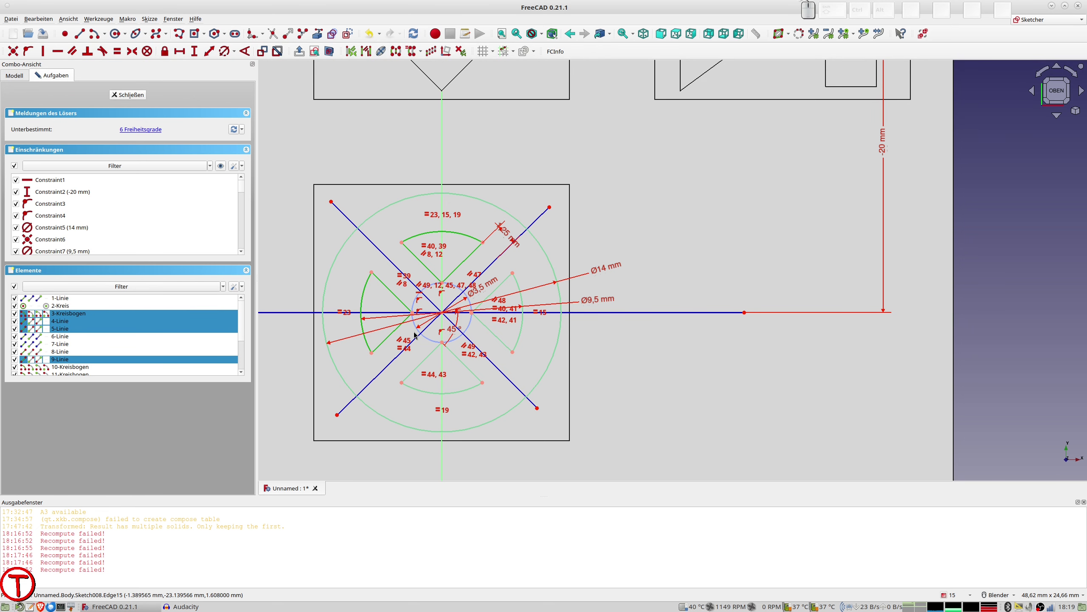
- Add a coincident constraint between the left slot's corner point and the adjoining line end
scroll(415, 335, "up", 5)
scroll(409, 300, "up", 5)
scroll(400, 248, "up", 5)
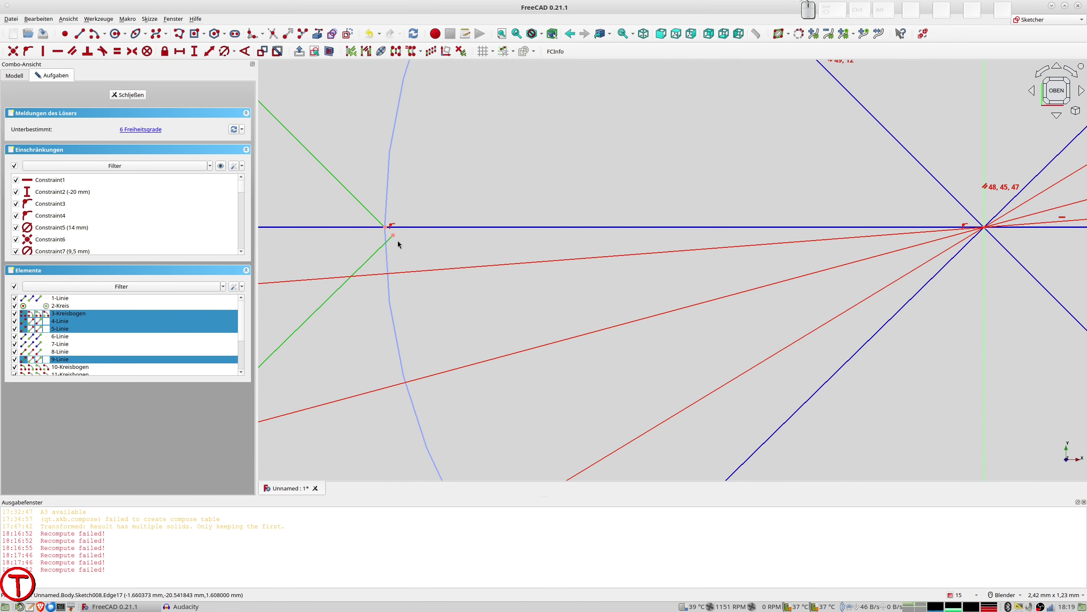
scroll(398, 244, "down", 1)
scroll(406, 242, "down", 1)
left_click(404, 240)
left_click(396, 239)
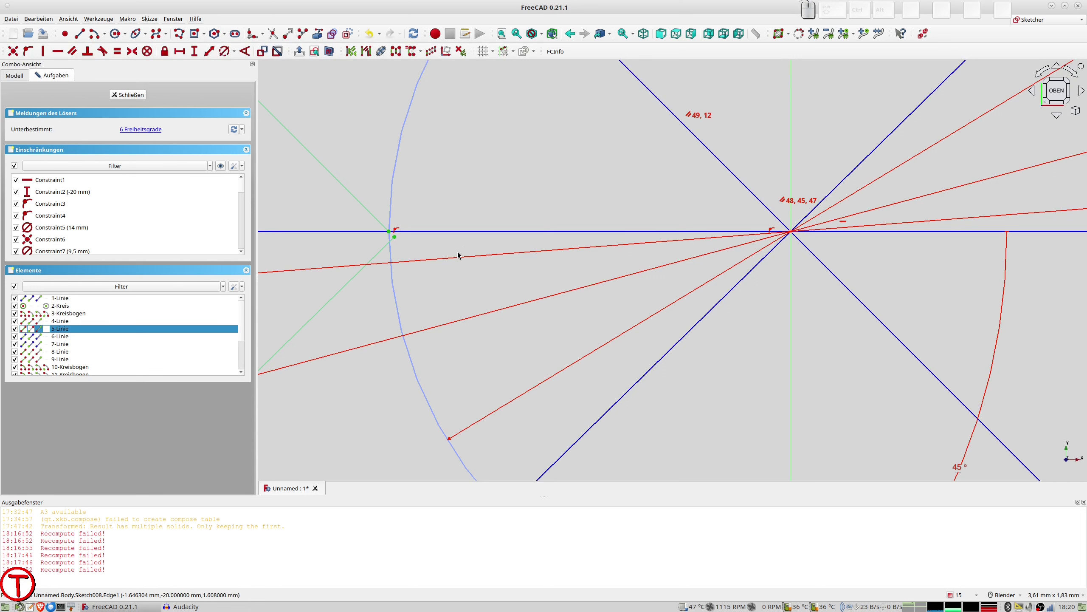
key("c")
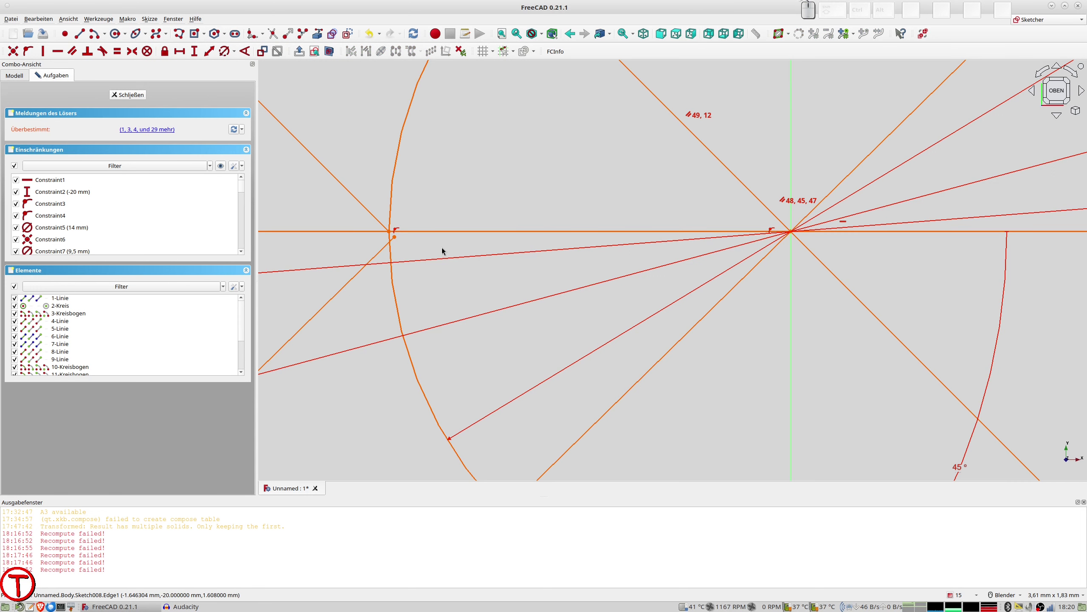
- Undo the coincident constraint and put the slot's corner vertex on the left arc instead
key("ctrl")
key("ctrl+z")
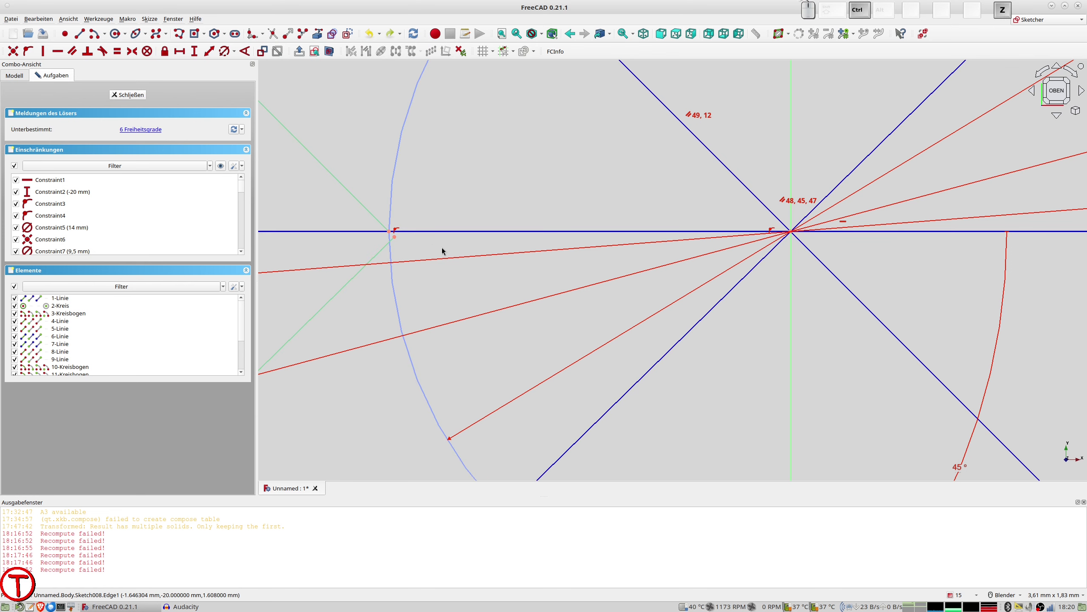
left_click(395, 238)
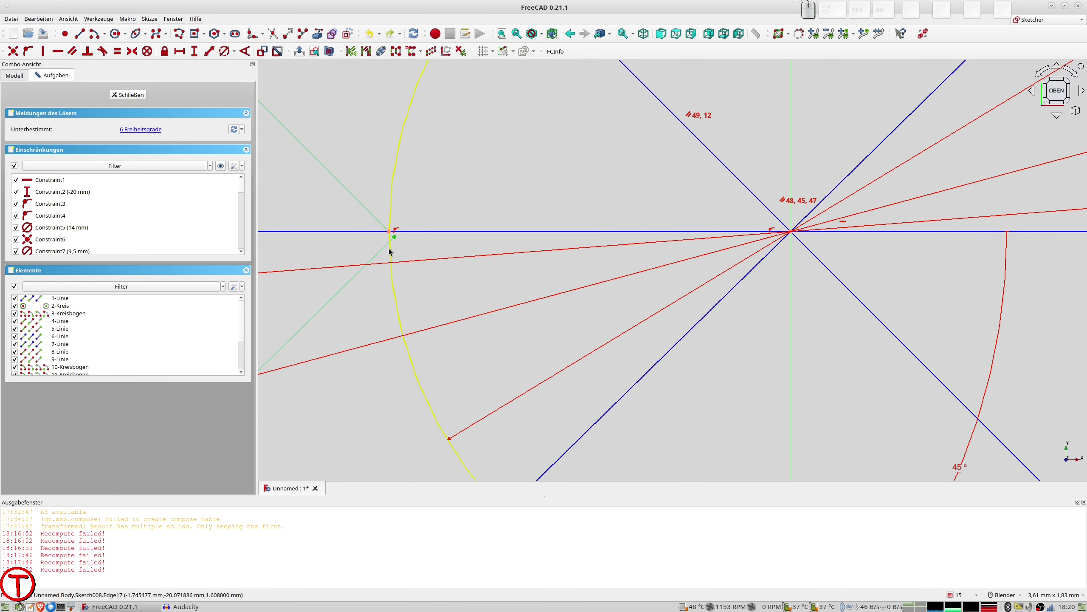
left_click(390, 252)
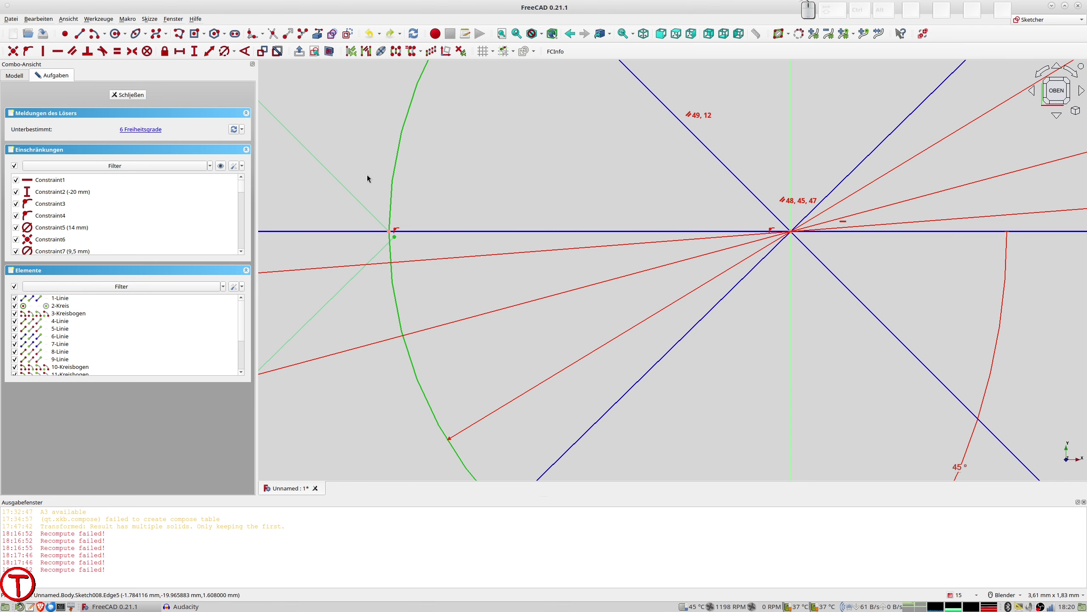
key("o")
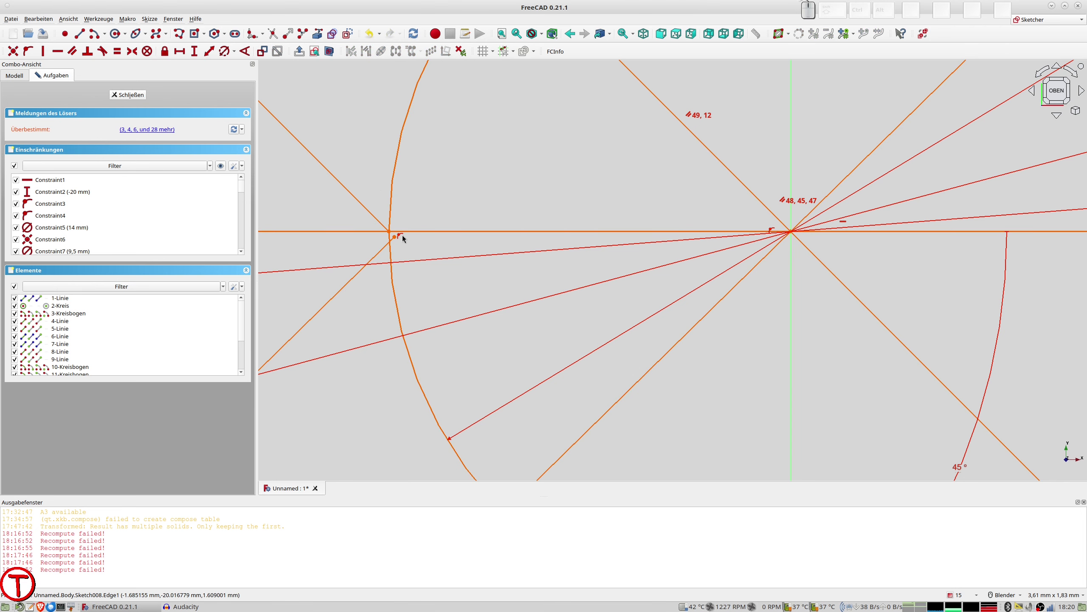
- Delete the conflicting diagonal line Edge13 at the slot corner
scroll(377, 287, "down", 4)
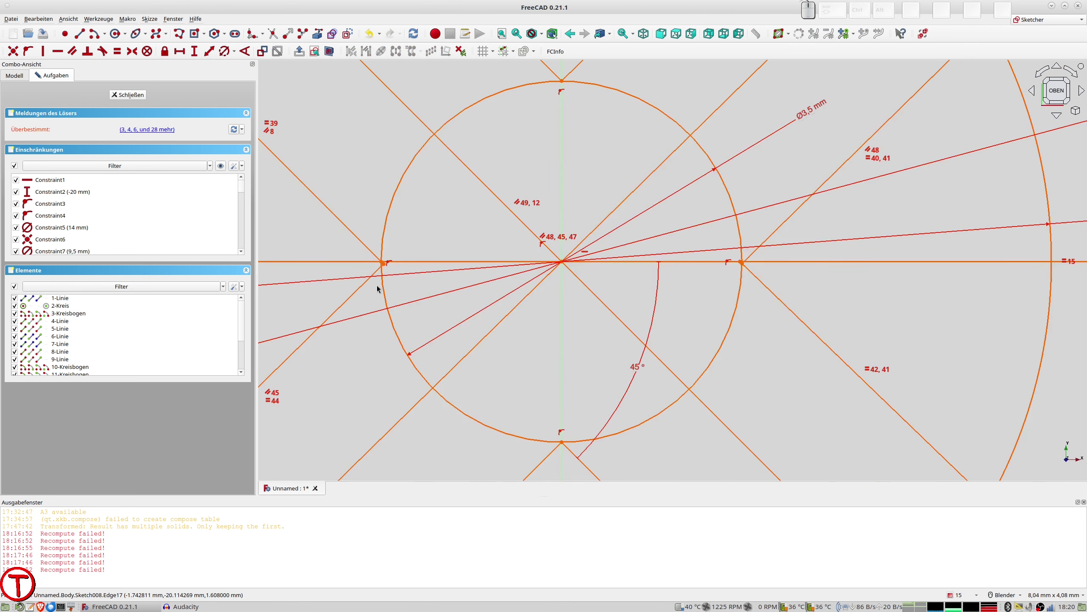
scroll(378, 288, "up", 4)
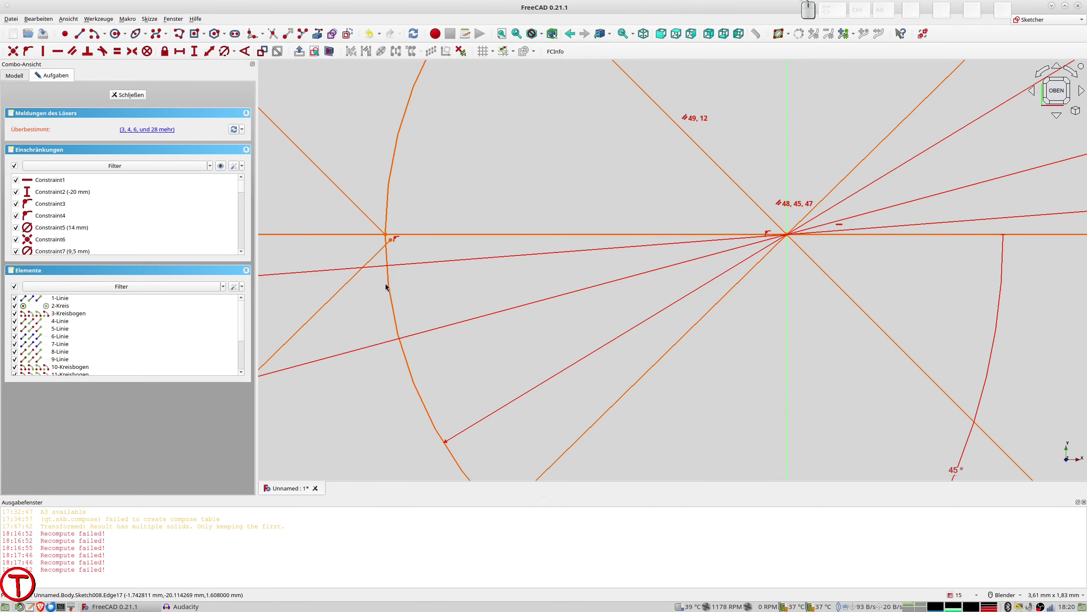
scroll(386, 287, "up", 4)
scroll(394, 227, "down", 5)
scroll(394, 226, "down", 3)
mouse_move(395, 227)
middle_mouse_down("shift")
mouse_move(488, 243)
mouse_move(660, 226)
middle_mouse_up("shift")
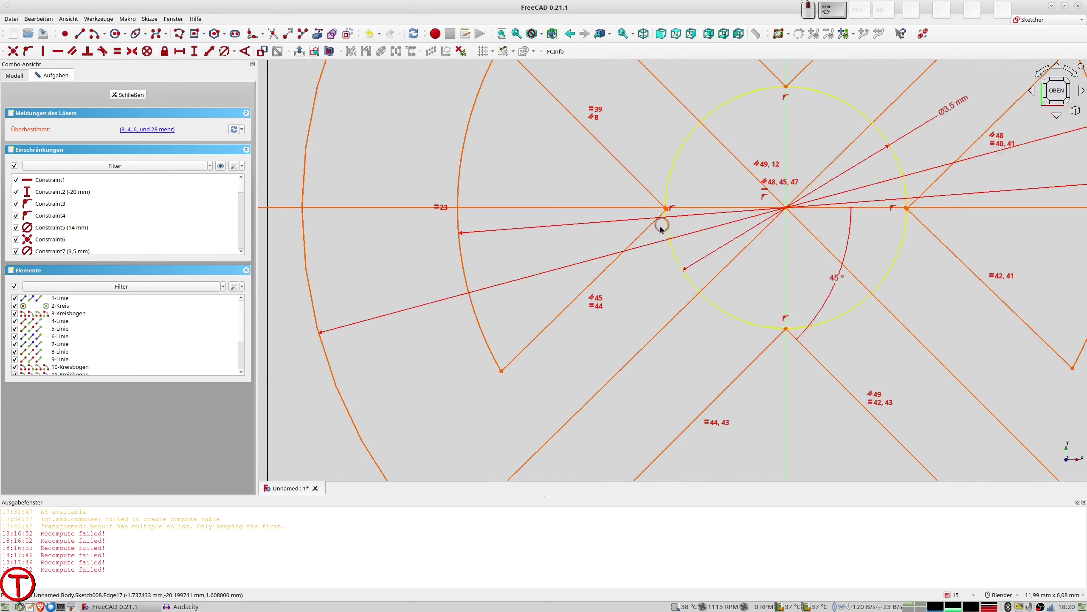
scroll(653, 226, "up", 5)
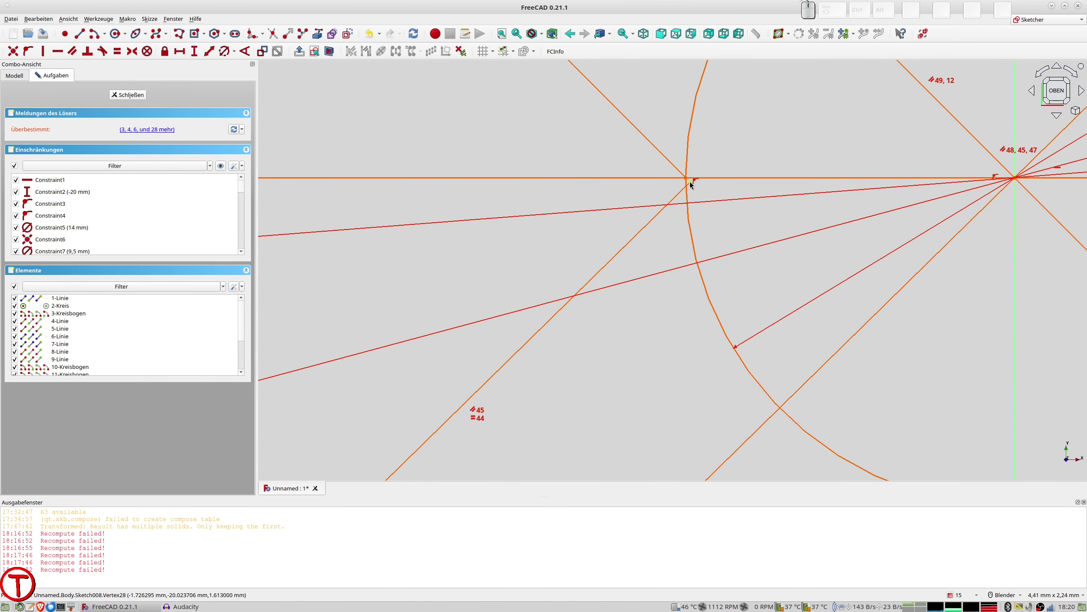
left_click(674, 196)
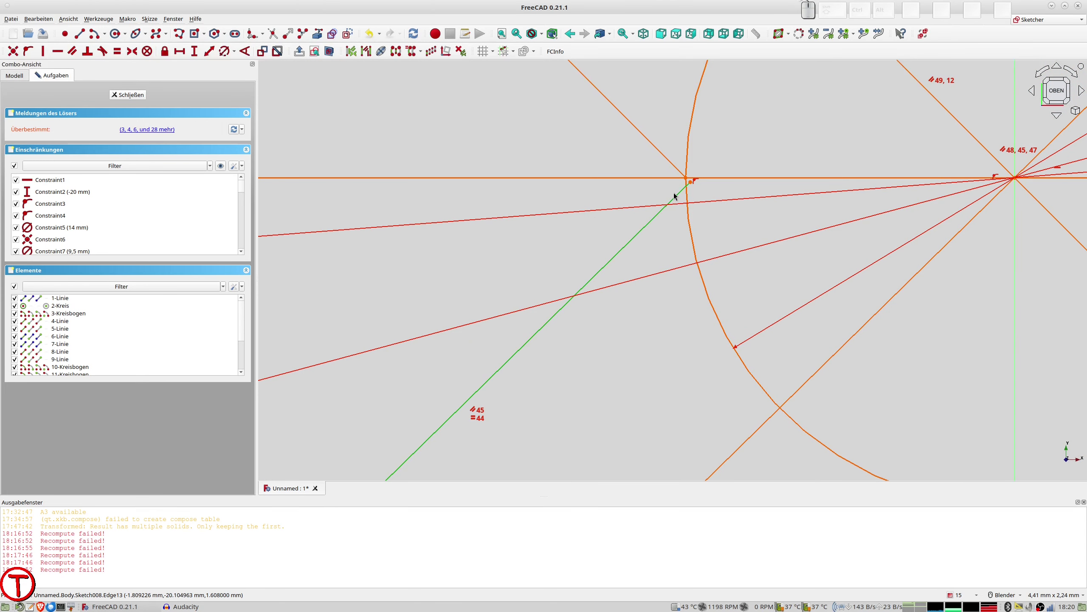
key("Delete")
scroll(678, 213, "down", 4)
- Draw a line from the arc's lower end to the inner circle's left point
mouse_move(678, 214)
middle_mouse_down("shift")
mouse_move(540, 307)
mouse_move(448, 299)
middle_mouse_up("shift")
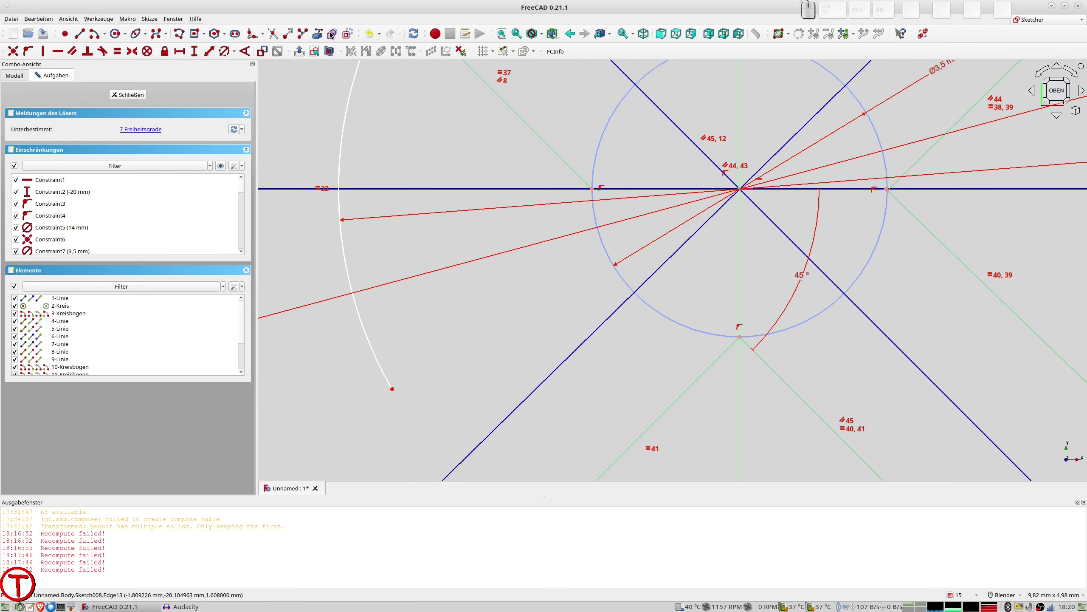
left_click(79, 35)
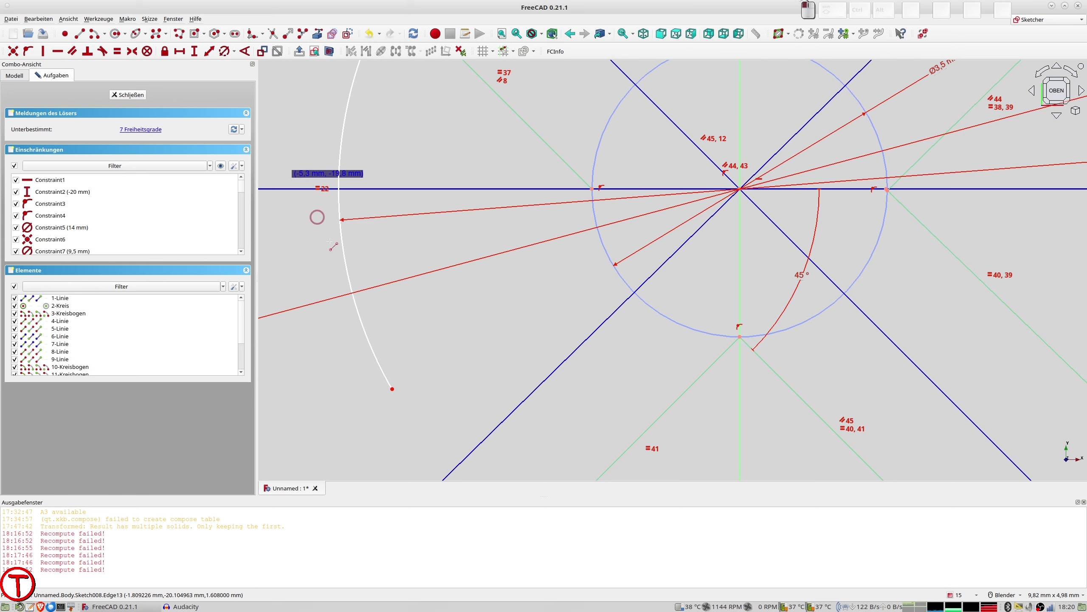
left_click(392, 388)
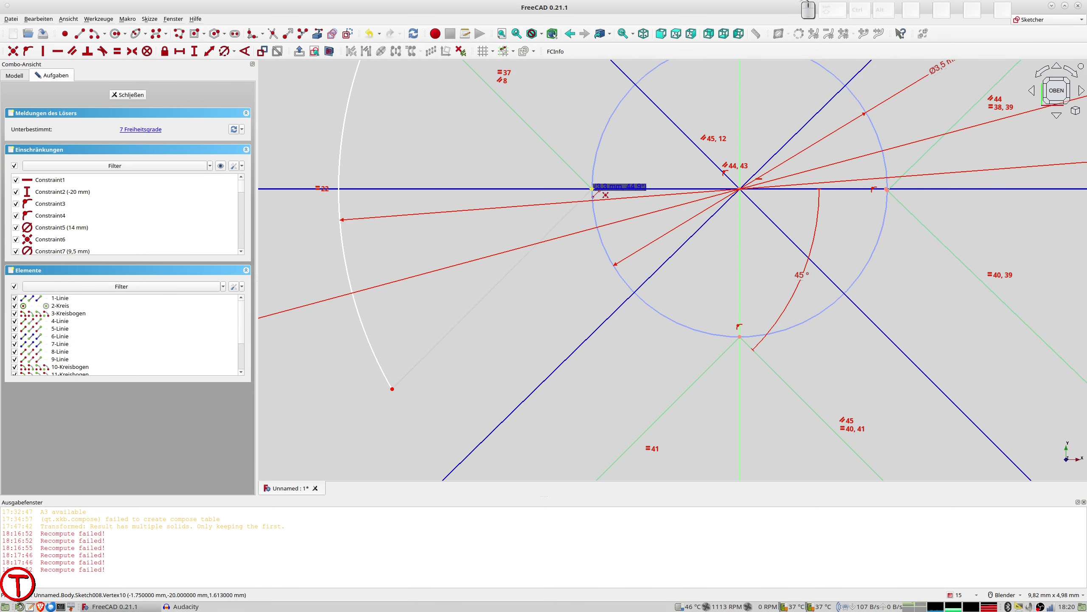
scroll(557, 216, "down", 5)
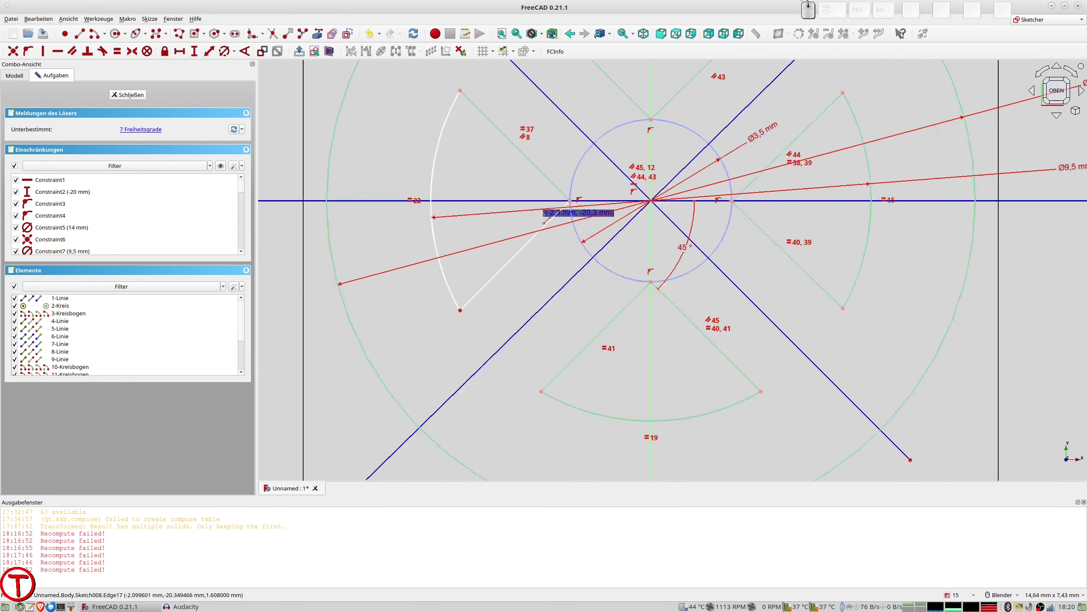
left_click(558, 208)
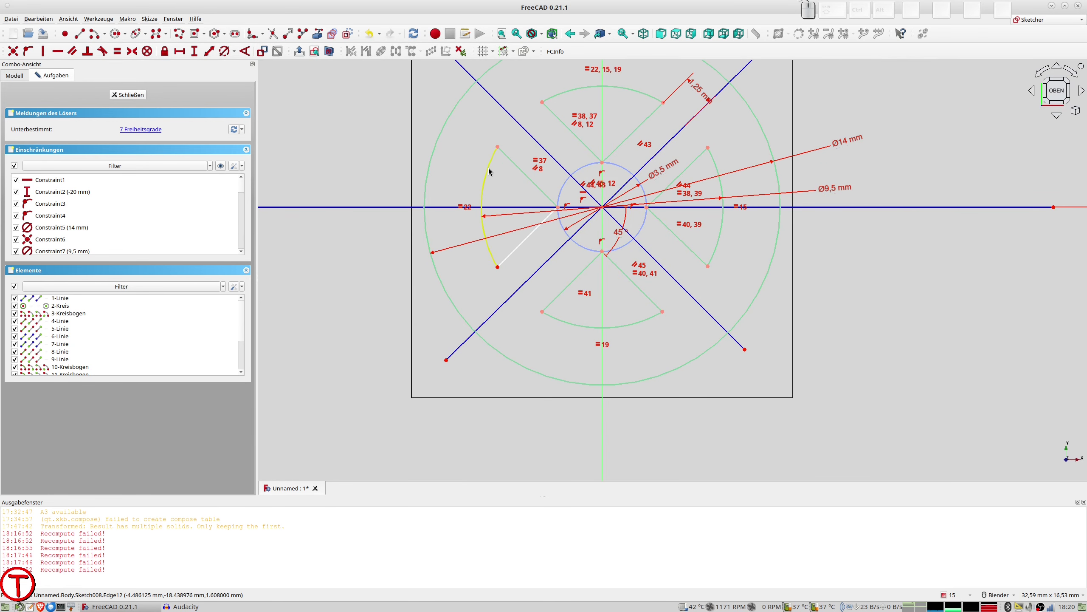
- Make the new lower slot line equal to the upper-left one, then close the sketch
left_click(562, 92)
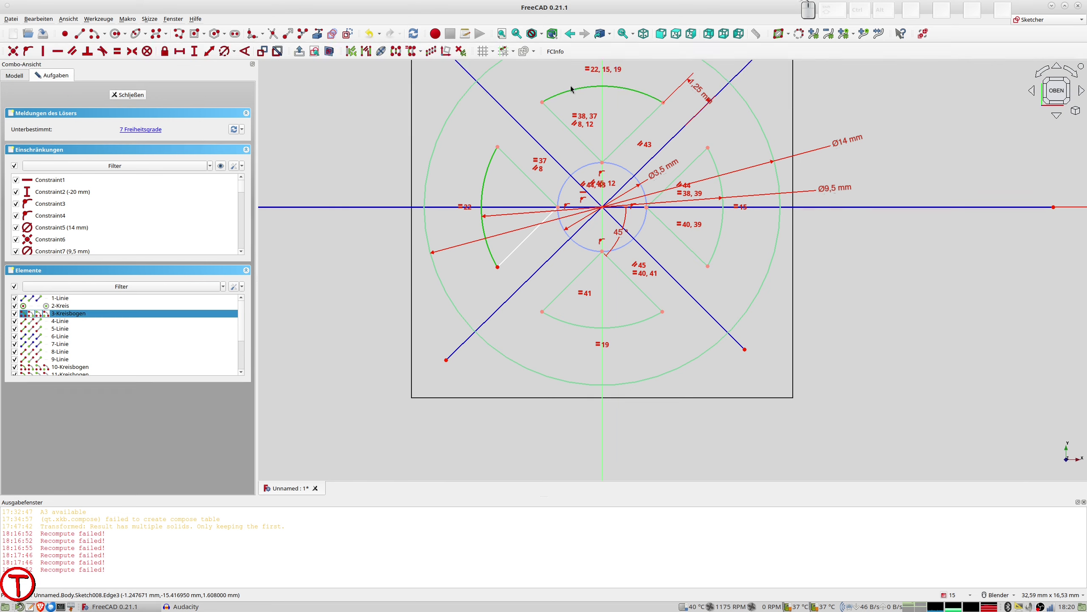
key("e")
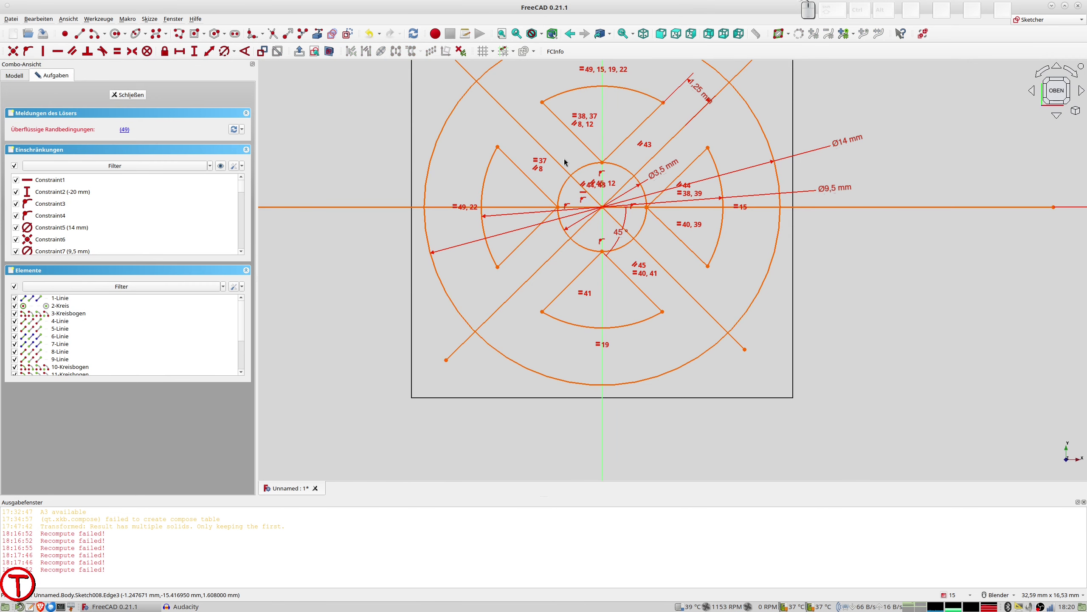
key("ctrl+z")
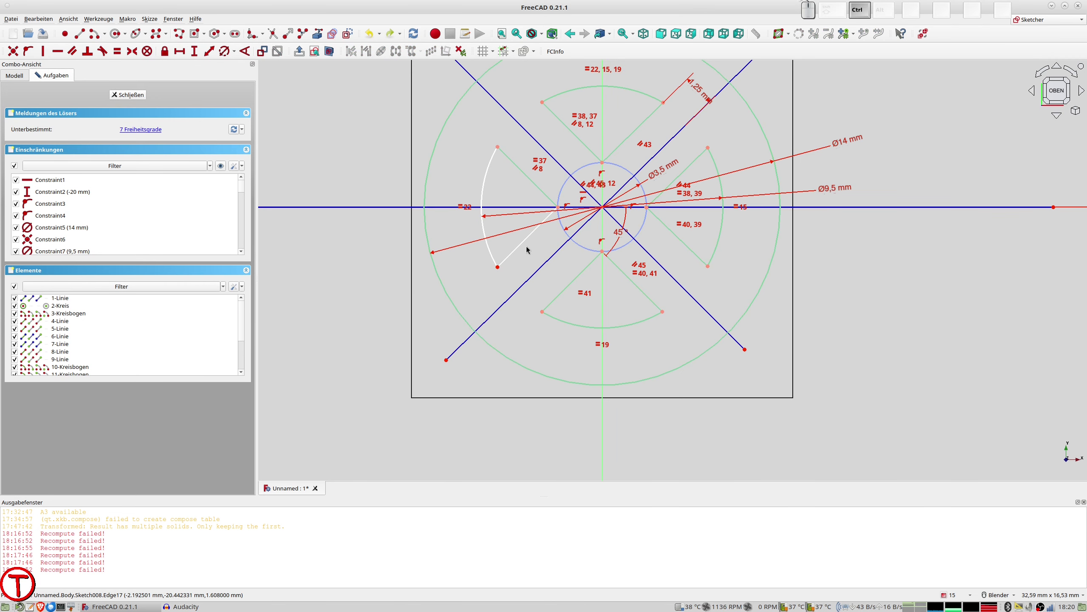
left_click(524, 243)
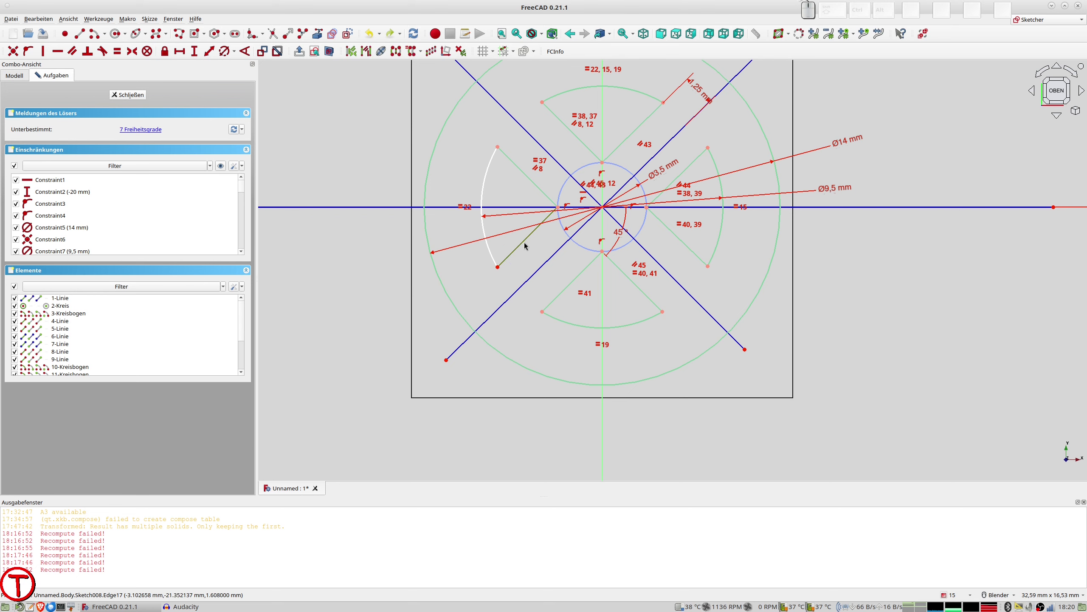
left_click(575, 140)
key("e")
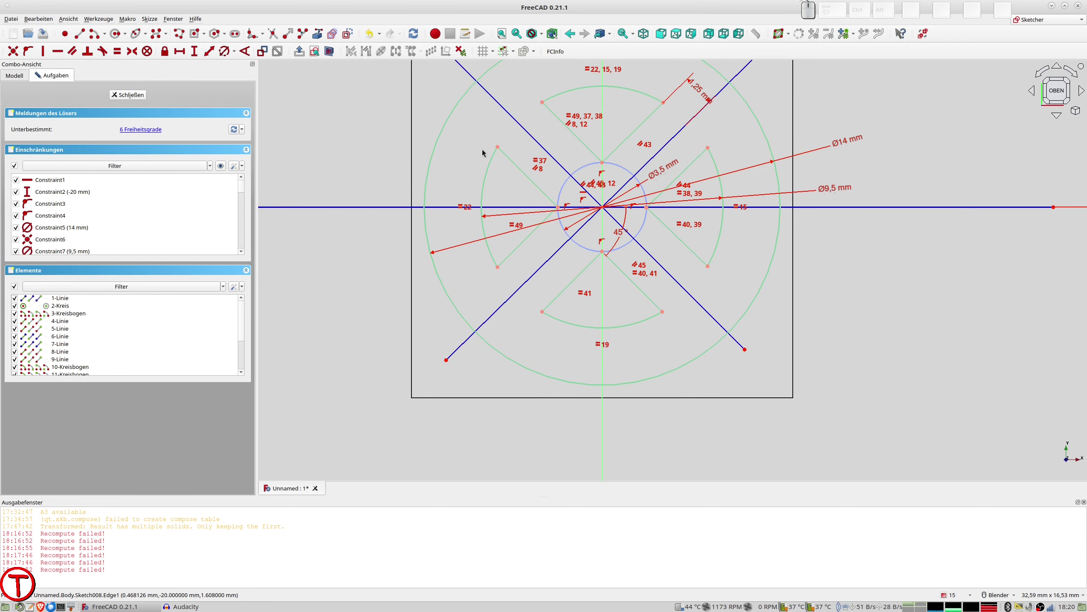
left_click(132, 95)
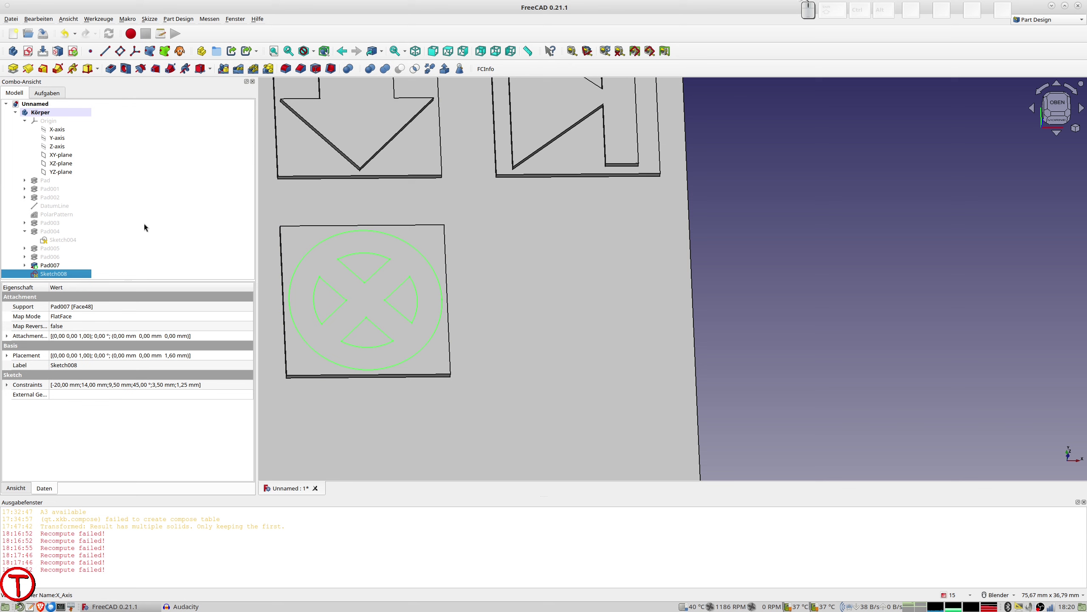
left_click(14, 69)
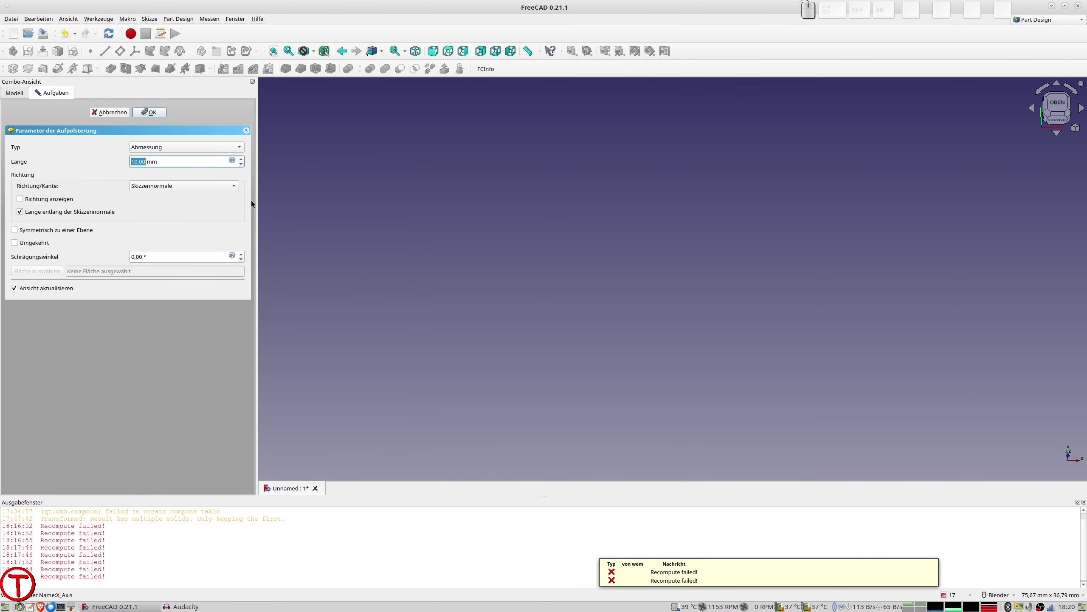
type("0,6")
left_click(555, 302)
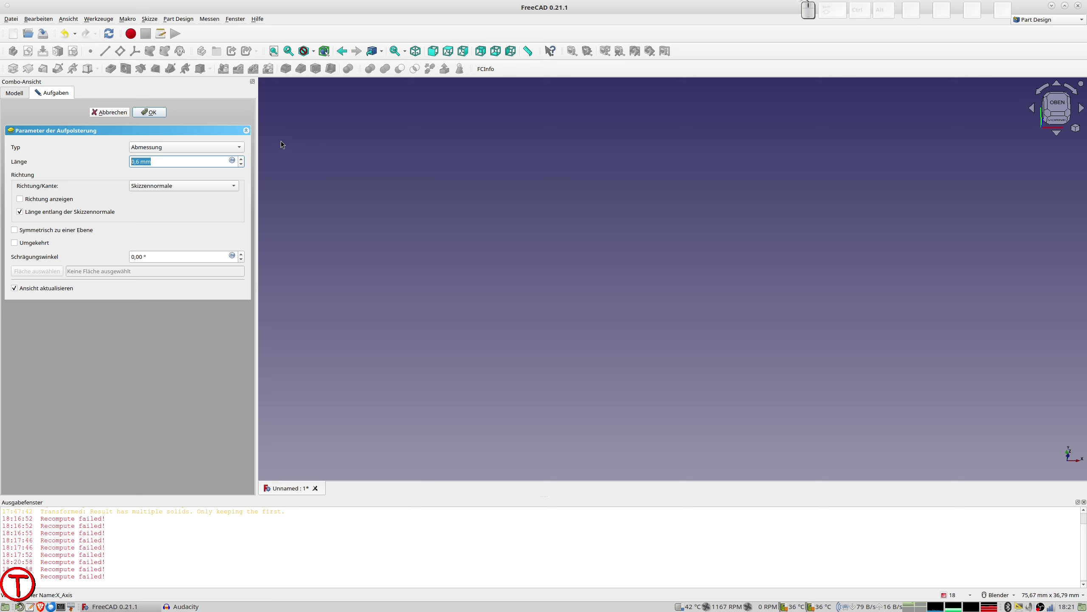
left_click(117, 112)
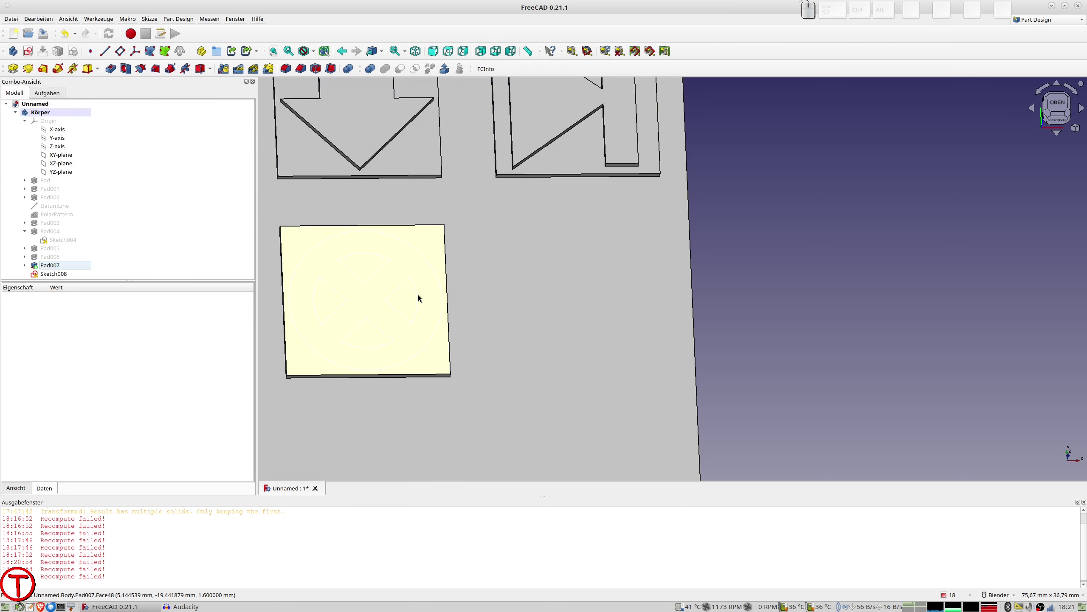
scroll(417, 296, "up", 2)
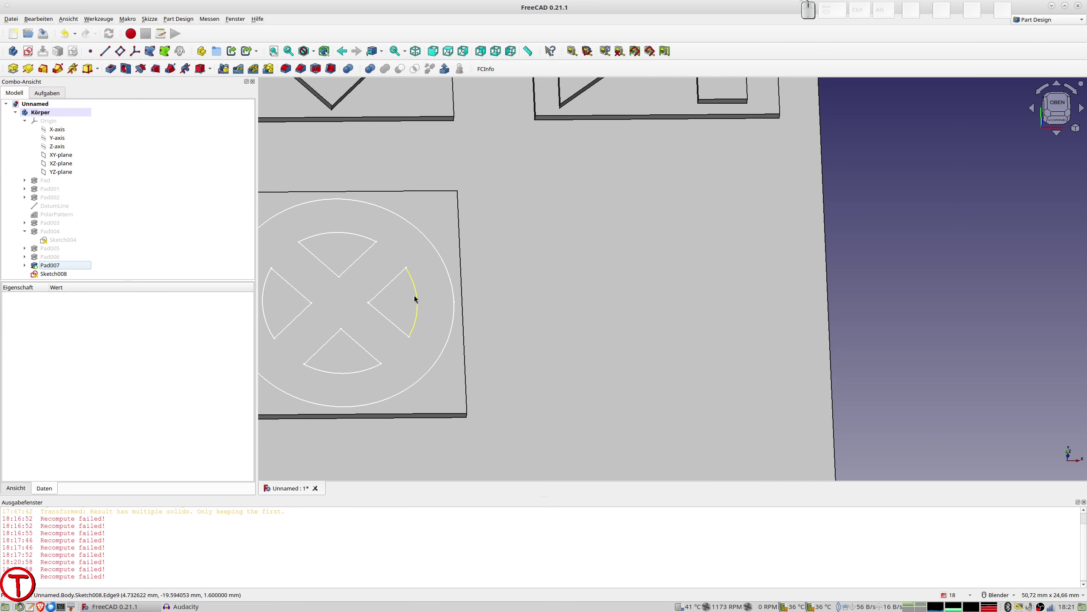
- Reopen Sketch008 and delete the point-on-object constraint at the diagonal's corner
double_click(55, 274)
scroll(391, 315, "up", 5)
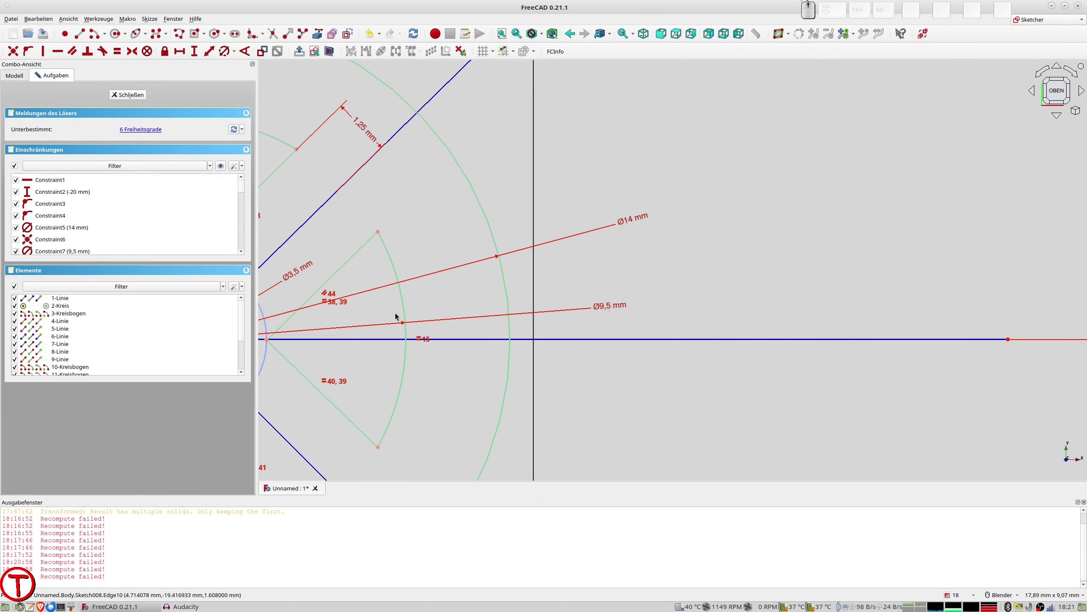
scroll(629, 236, "down", 5)
scroll(630, 270, "up", 2)
scroll(717, 254, "up", 2)
scroll(681, 231, "up", 2)
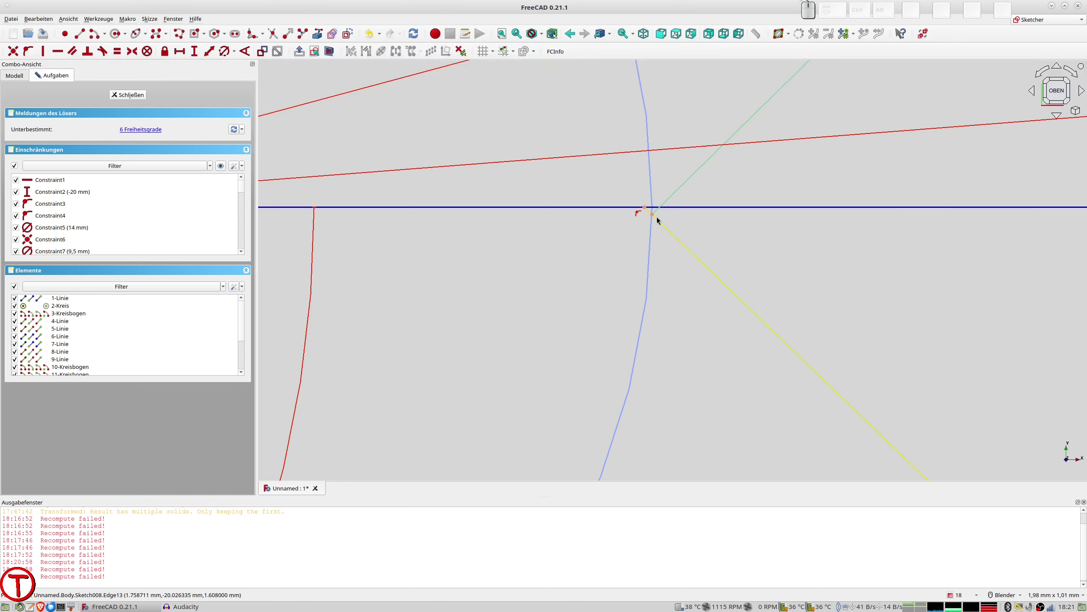
left_click_drag(651, 210, 640, 190)
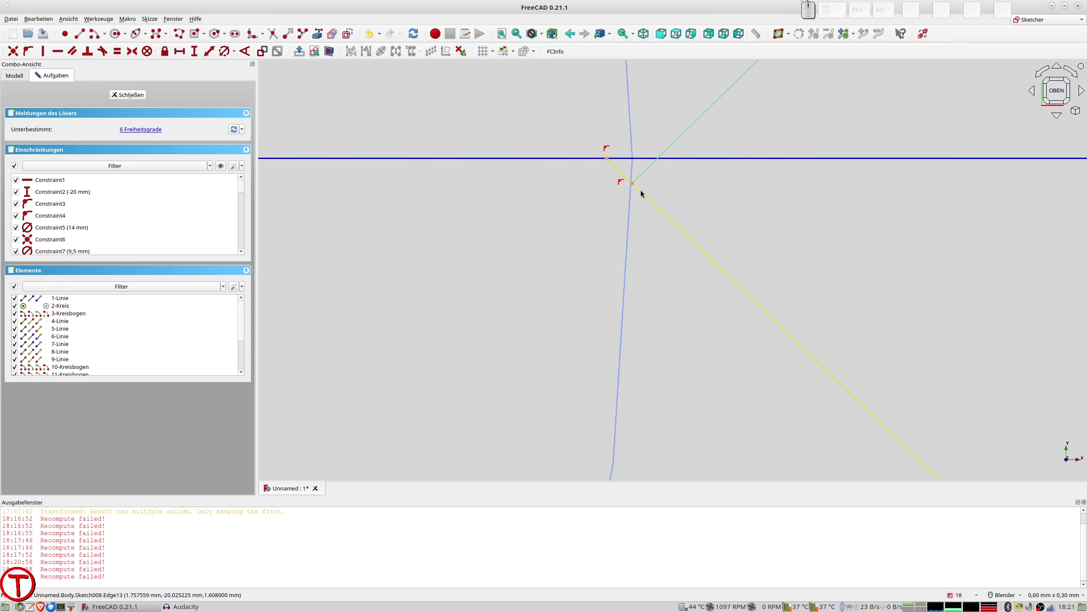
left_click(607, 148)
key("Delete")
- Pull the diagonal line's endpoint away and re-constrain it, which over-constrains the sketch
left_click_drag(608, 160, 655, 201)
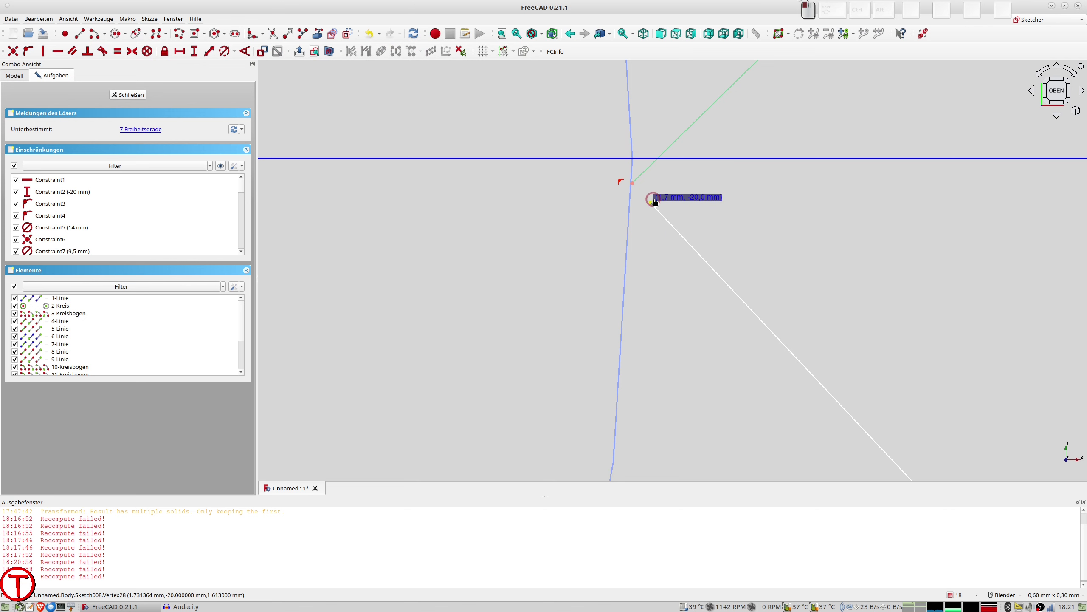
left_click(607, 152)
scroll(660, 193, "down", 3)
scroll(712, 221, "down", 2)
middle_click_drag(794, 231, 518, 334, "shift")
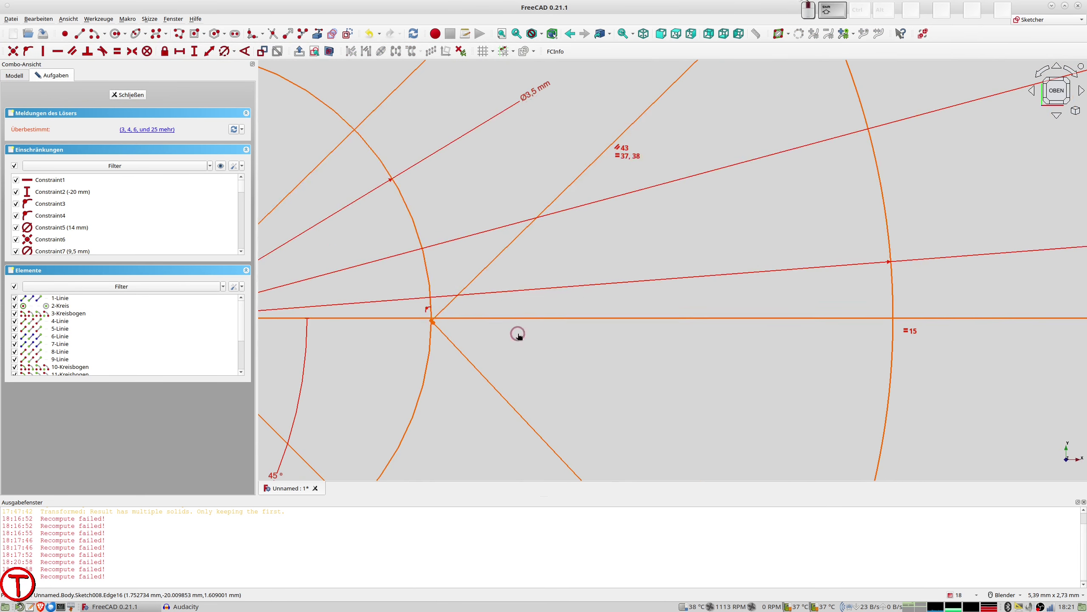
scroll(598, 288, "down", 3)
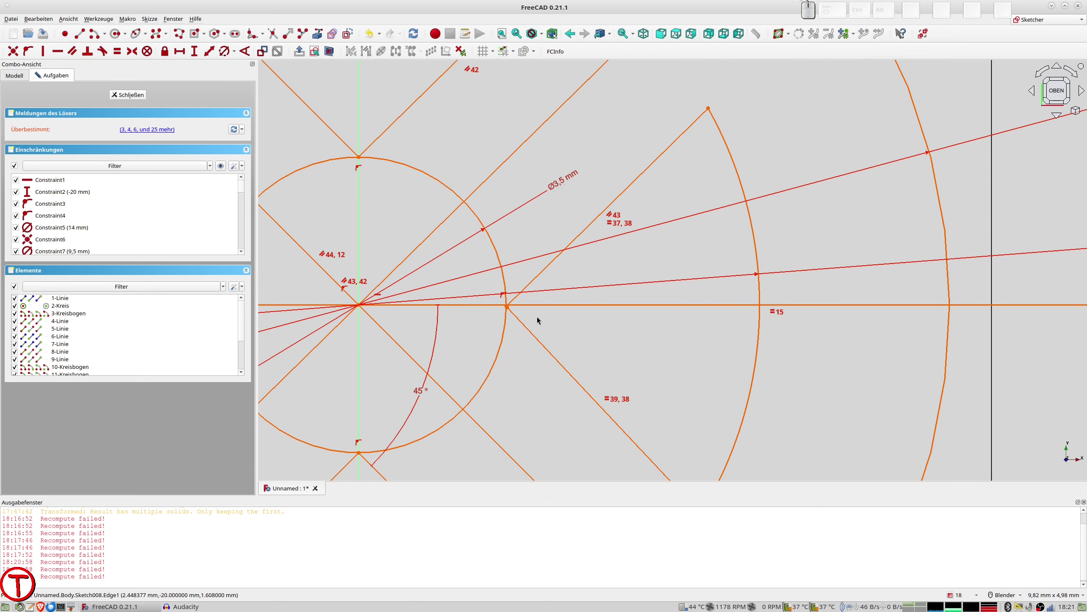
scroll(535, 319, "up", 4)
- Undo the conflict and put the line's end point onto the inner circle and horizontal centre line
key("ctrl+z")
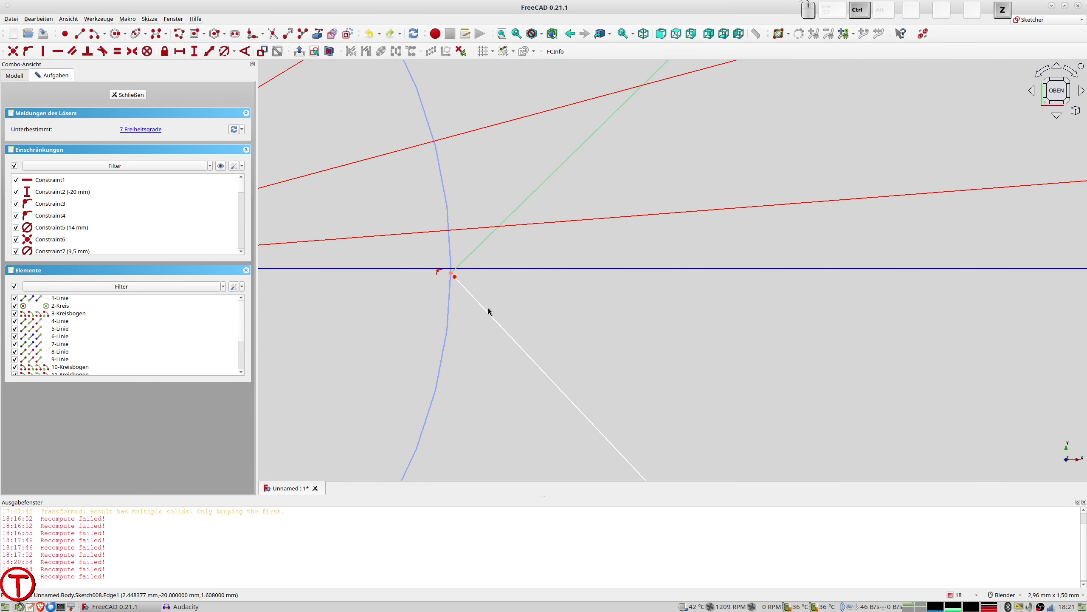
left_click(438, 271)
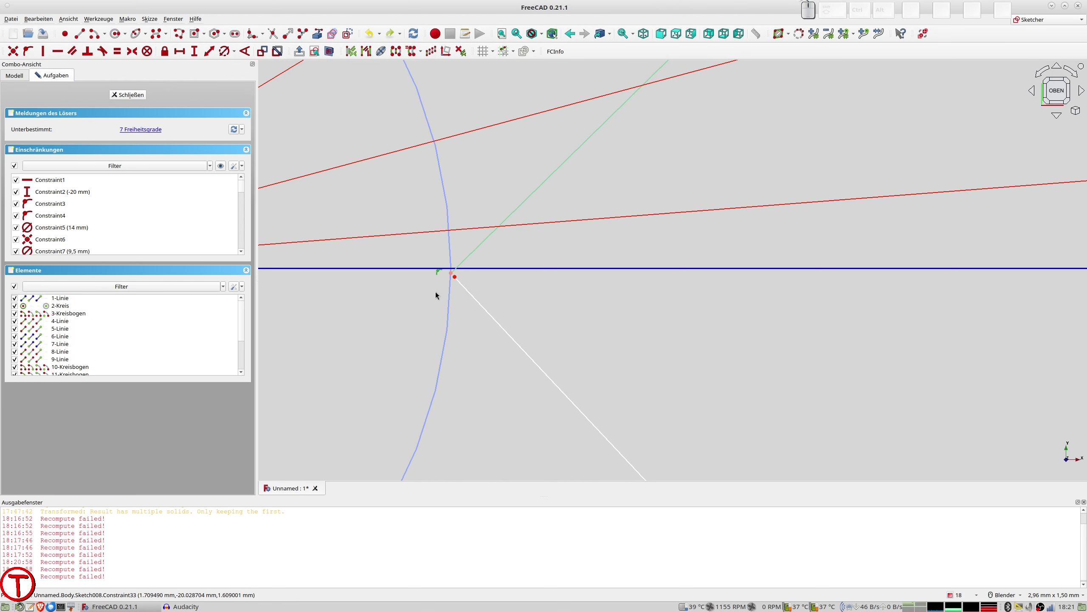
key("Delete")
scroll(452, 277, "up", 4)
left_click(447, 244)
key("o")
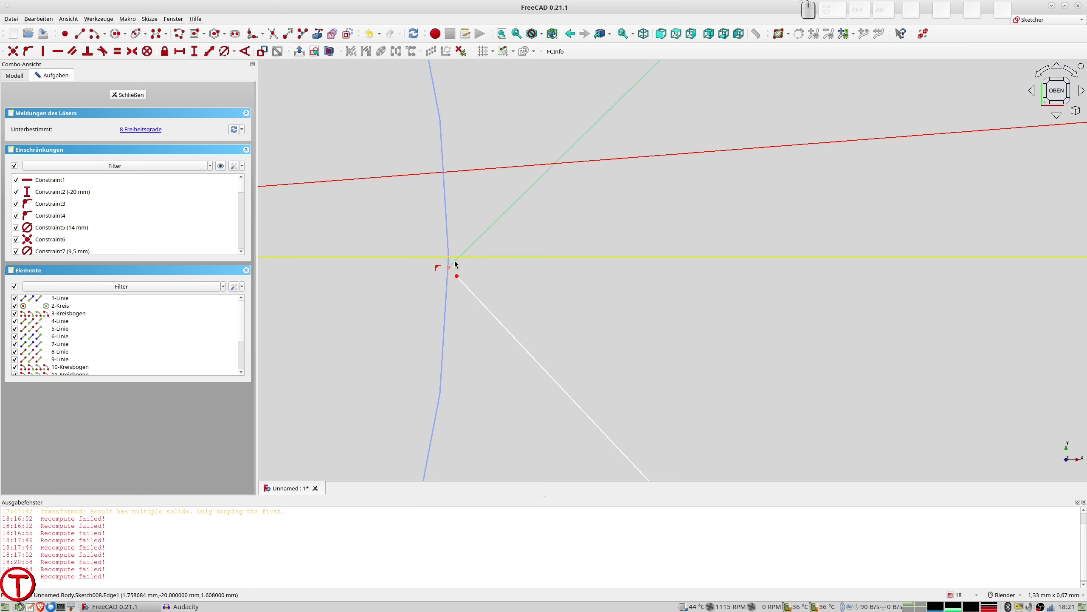
left_click(437, 257)
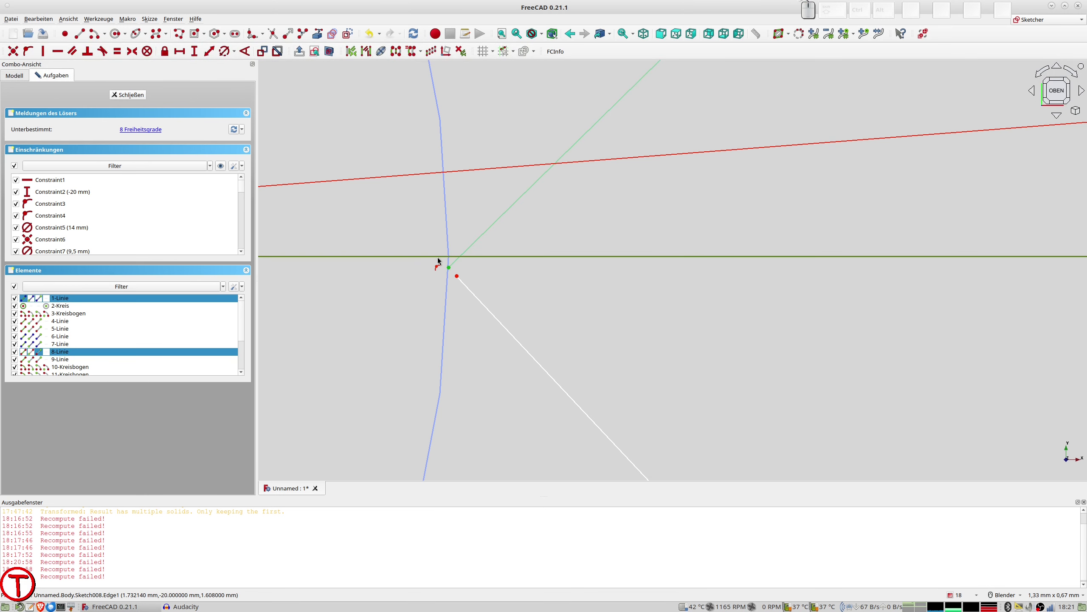
left_click(439, 258)
- Remove another conflicting constraint and move the upper diagonal's end to the circle intersection
scroll(550, 270, "up", 2)
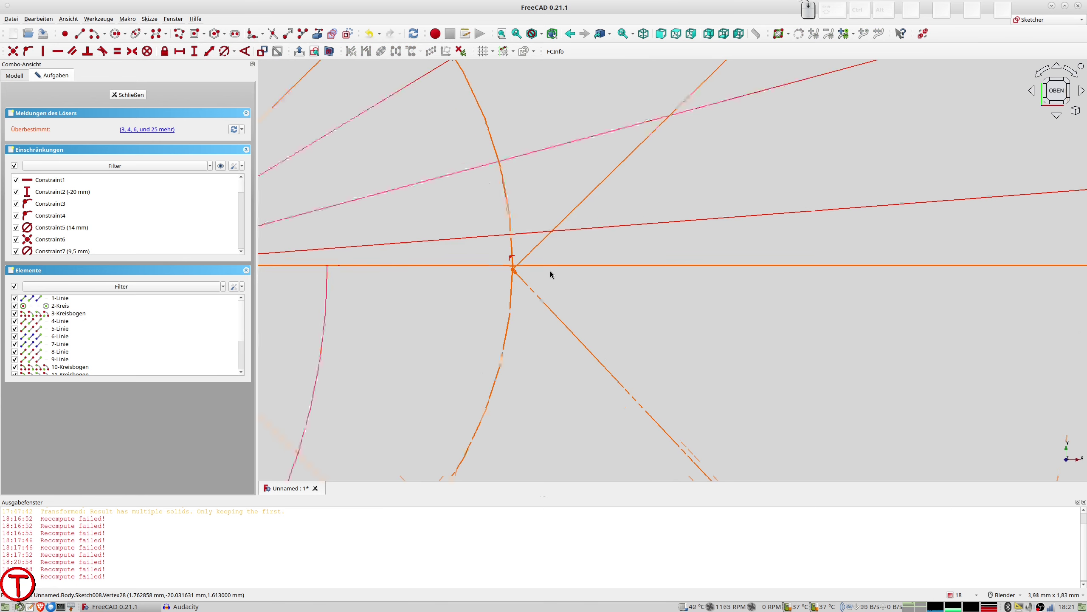
scroll(561, 270, "up", 3)
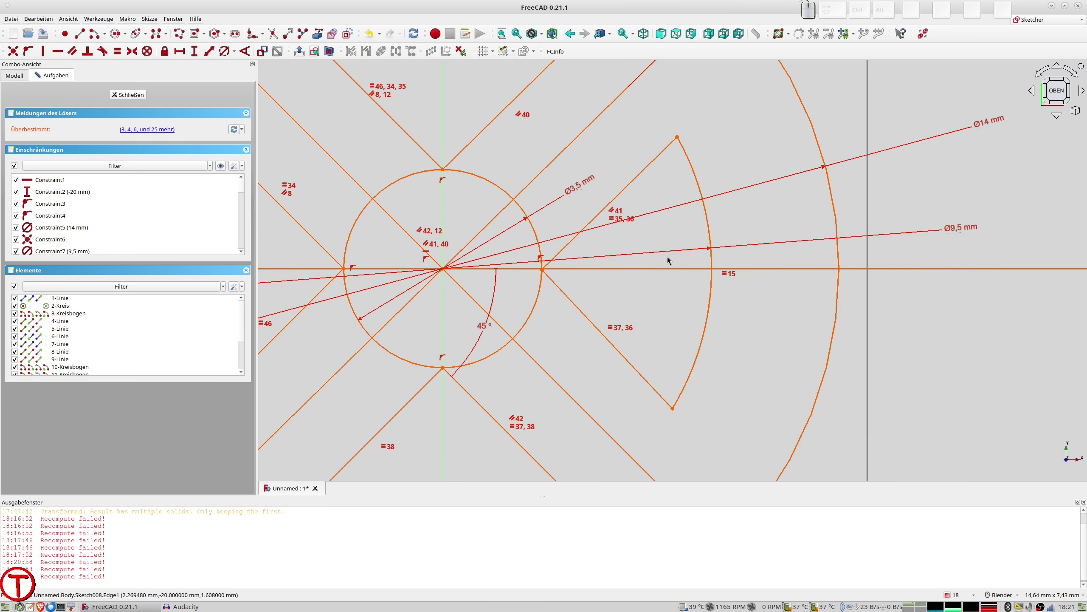
scroll(576, 275, "up", 3)
scroll(574, 275, "up", 2)
scroll(522, 274, "up", 1)
scroll(518, 273, "up", 2)
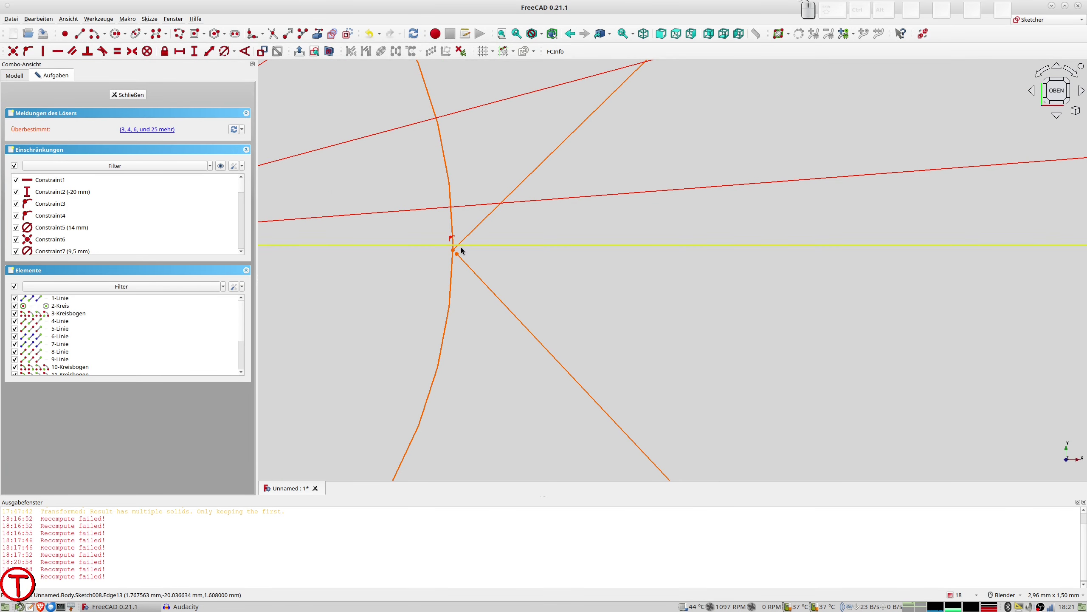
key("Delete")
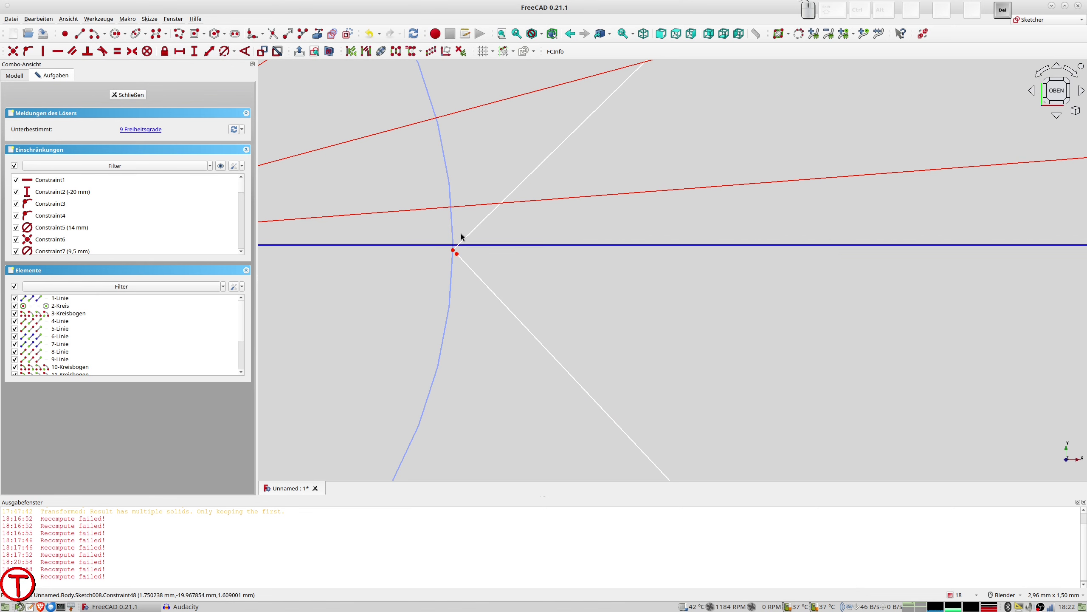
left_click_drag(455, 253, 463, 216)
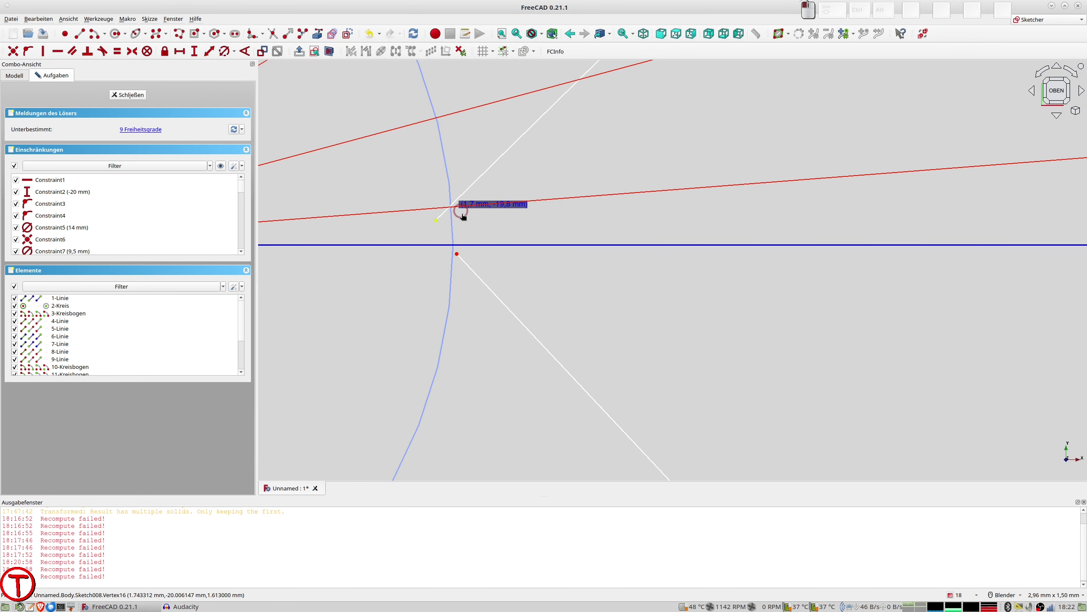
left_click_drag(463, 216, 454, 212)
- Make the two diagonals' end points coincident at the line–circle intersection
scroll(448, 237, "down", 3)
scroll(452, 240, "down", 3)
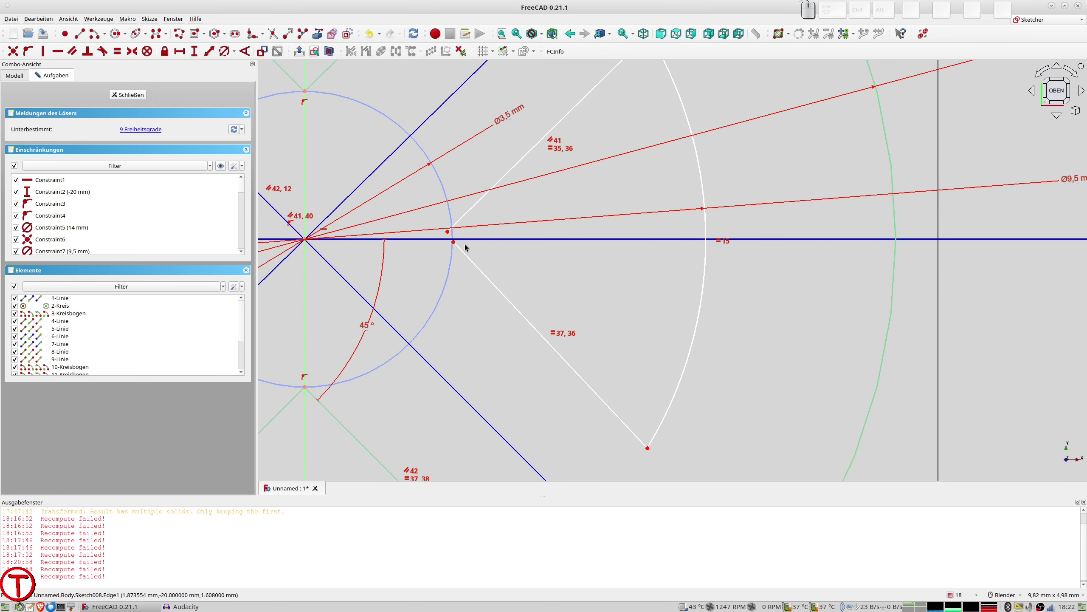
scroll(463, 244, "down", 2)
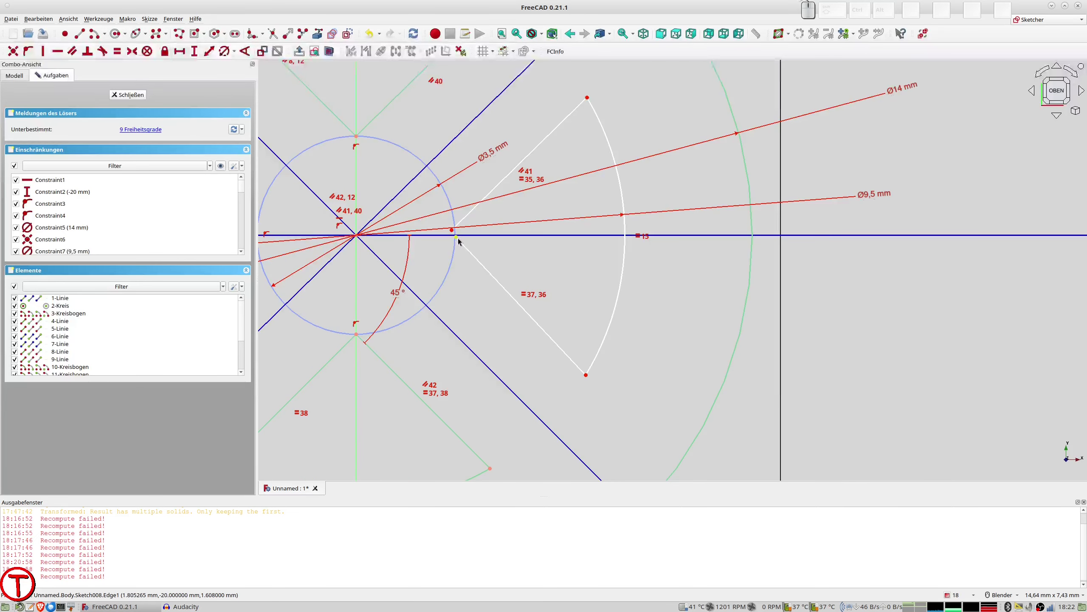
left_click(456, 237)
left_click(452, 231)
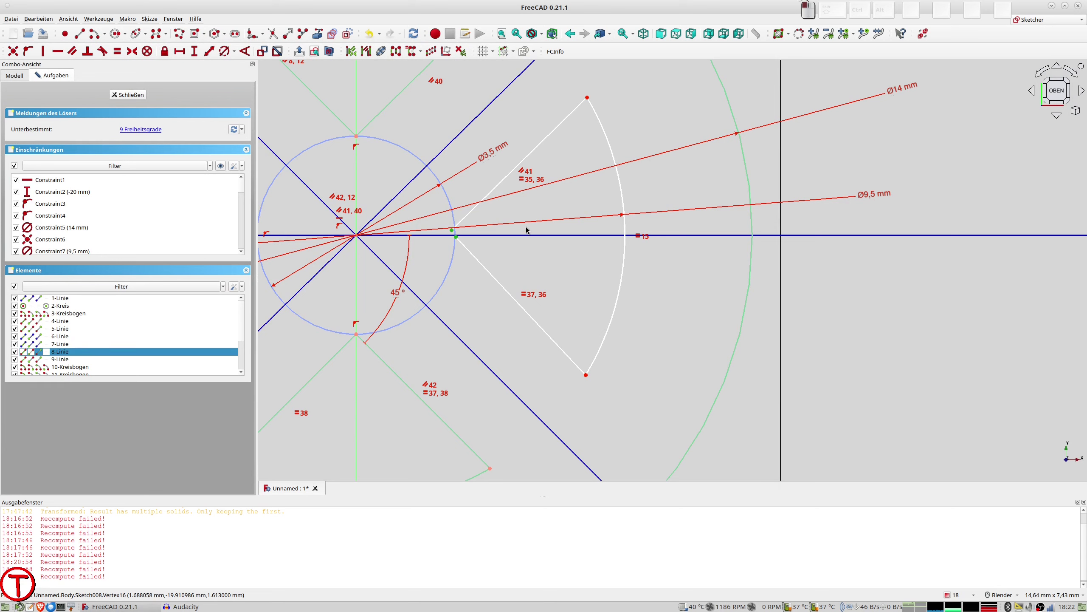
key("o")
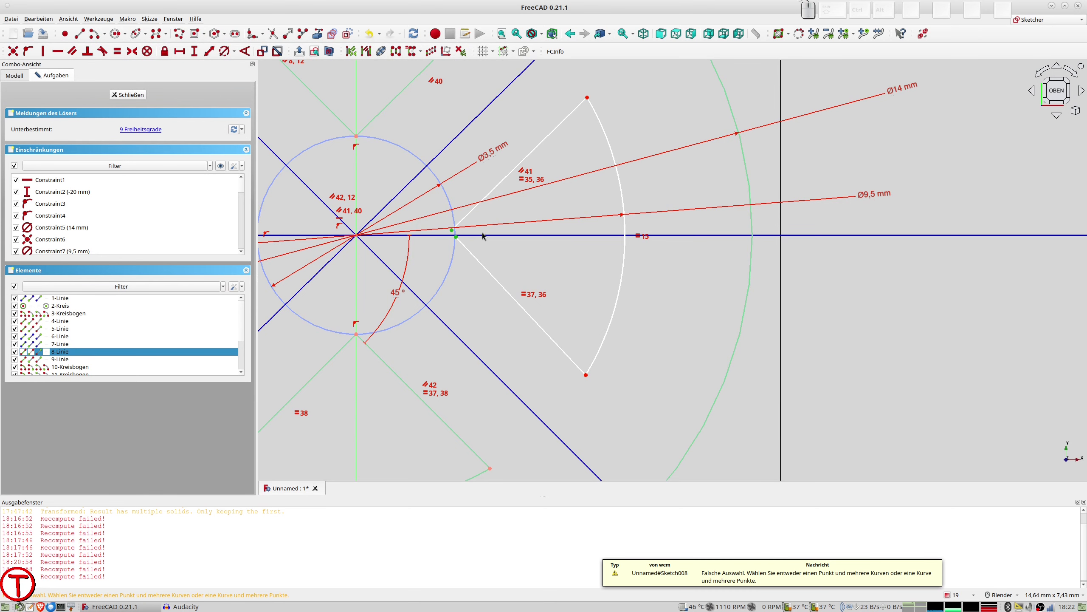
key("c")
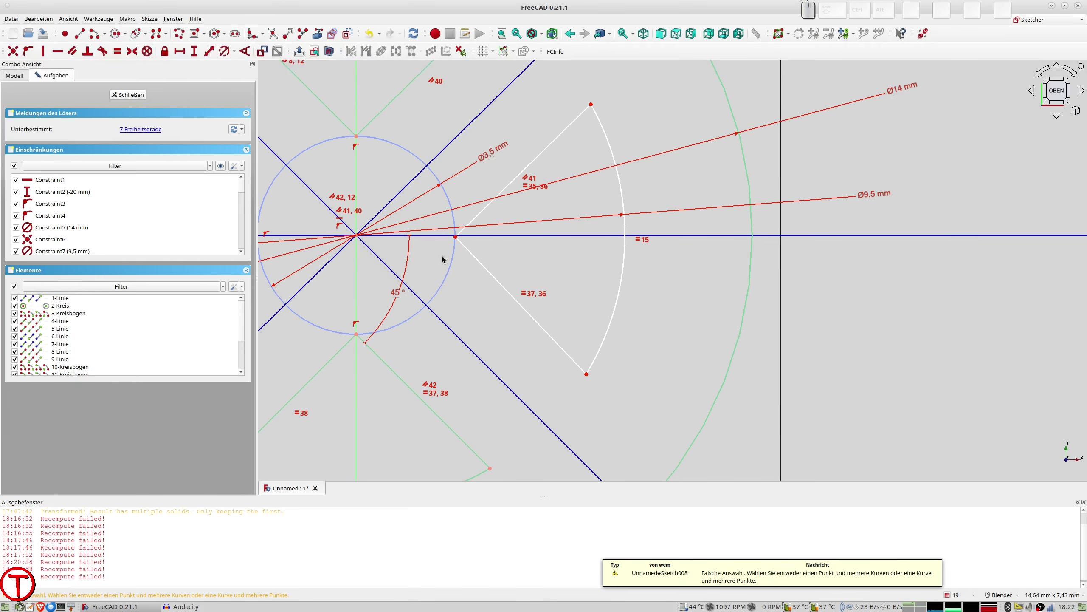
- Pin the right wedge's corner end point onto the horizontal centre line
middle_click_drag(469, 252, 614, 271, "shift")
scroll(639, 268, "up", 2)
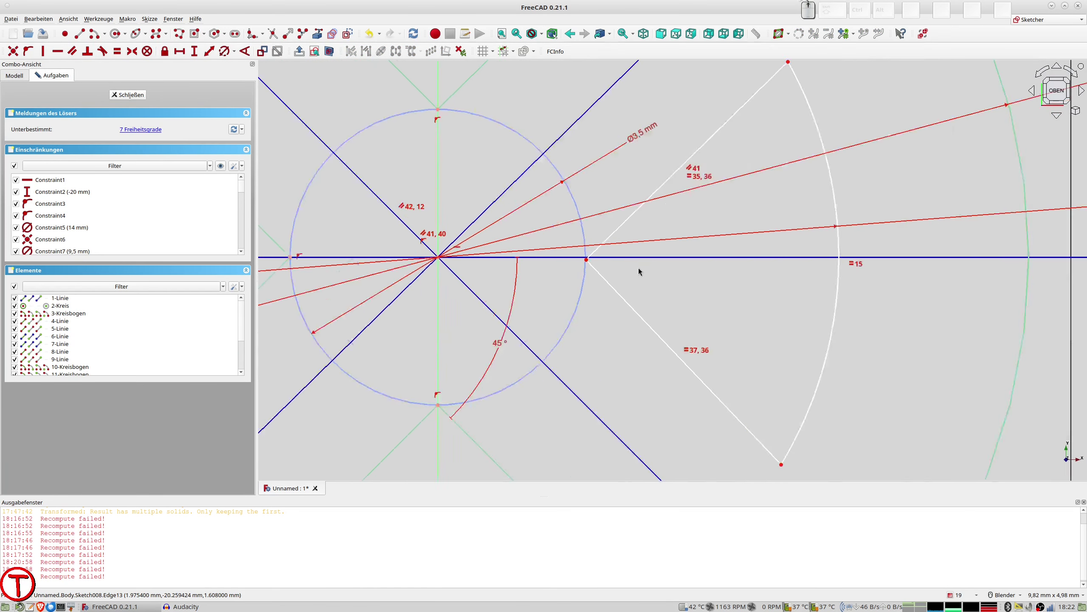
scroll(639, 267, "up", 3)
left_click(526, 250)
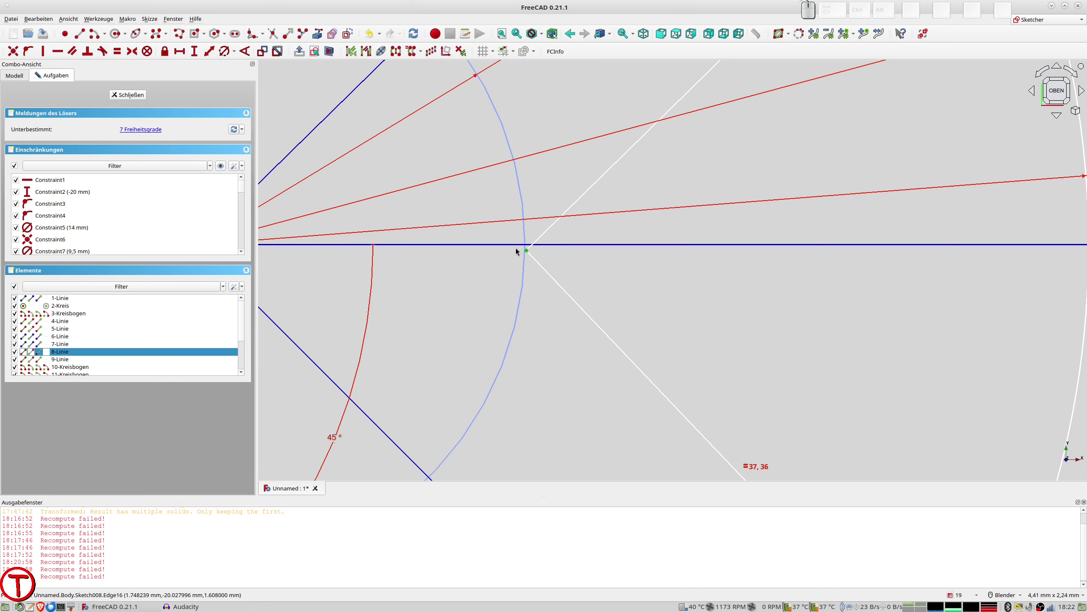
left_click(514, 245)
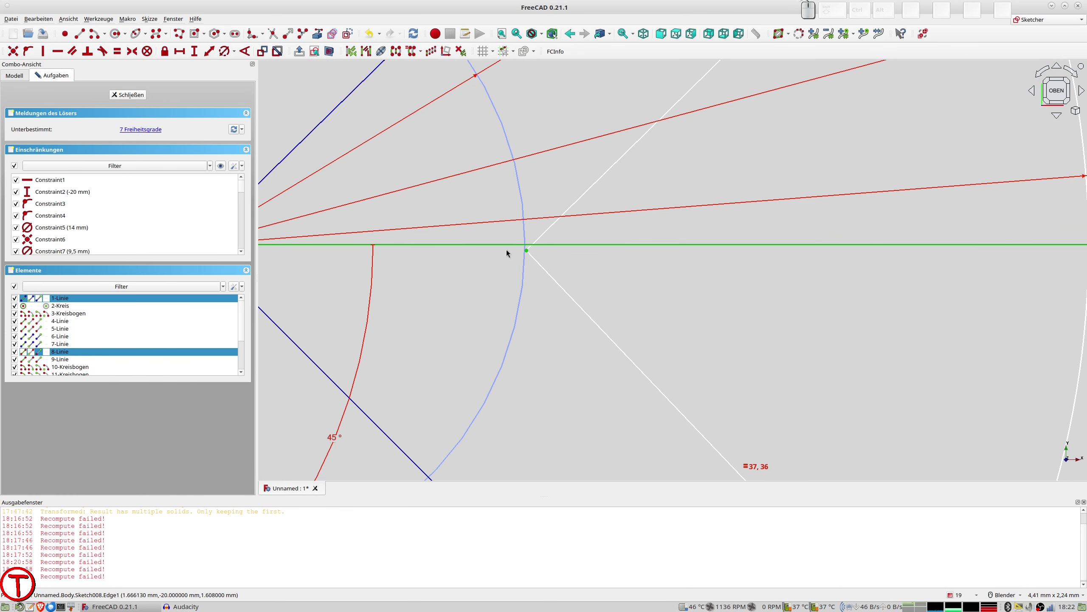
key("o")
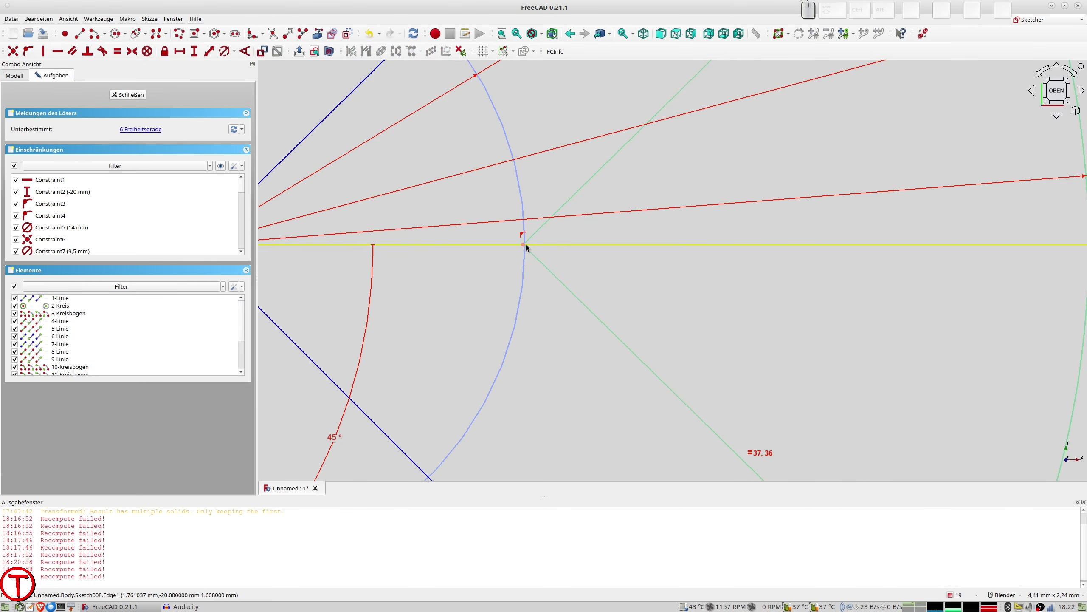
- Close Sketch008 and return to Part Design
scroll(615, 270, "down", 2)
scroll(615, 273, "down", 2)
scroll(615, 273, "down", 2)
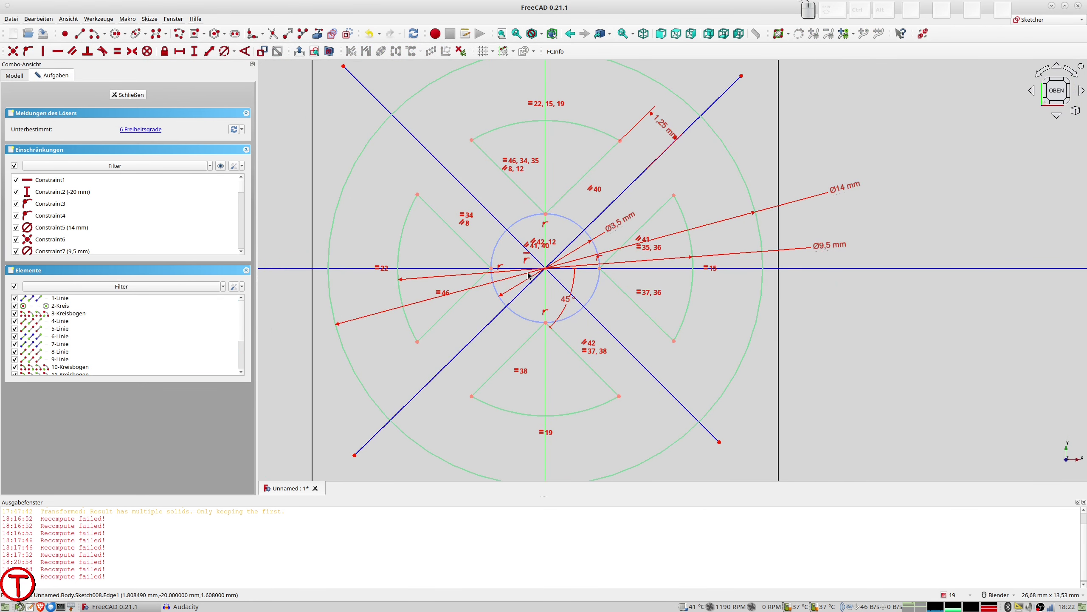
left_click(128, 94)
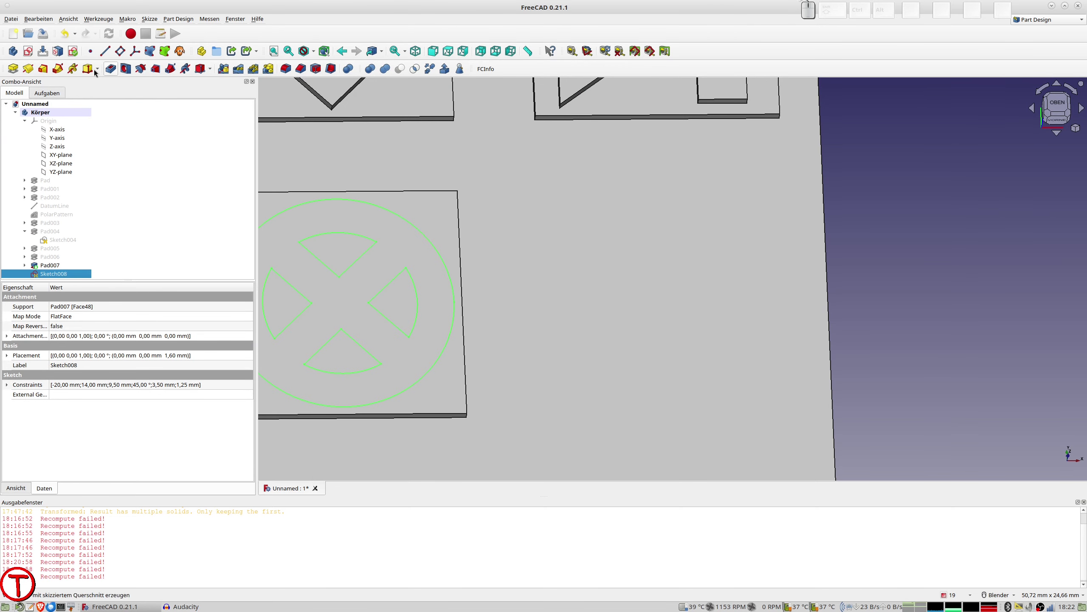
- Pad Sketch008 by 0.6 mm to create Pad008, the raised X button
left_click(13, 69)
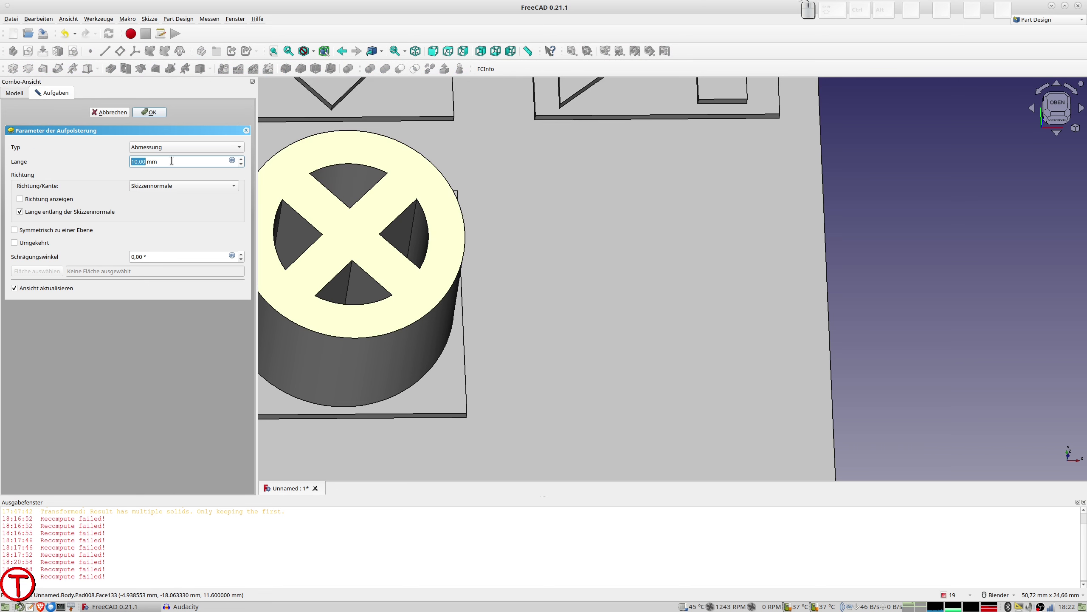
type("0,6")
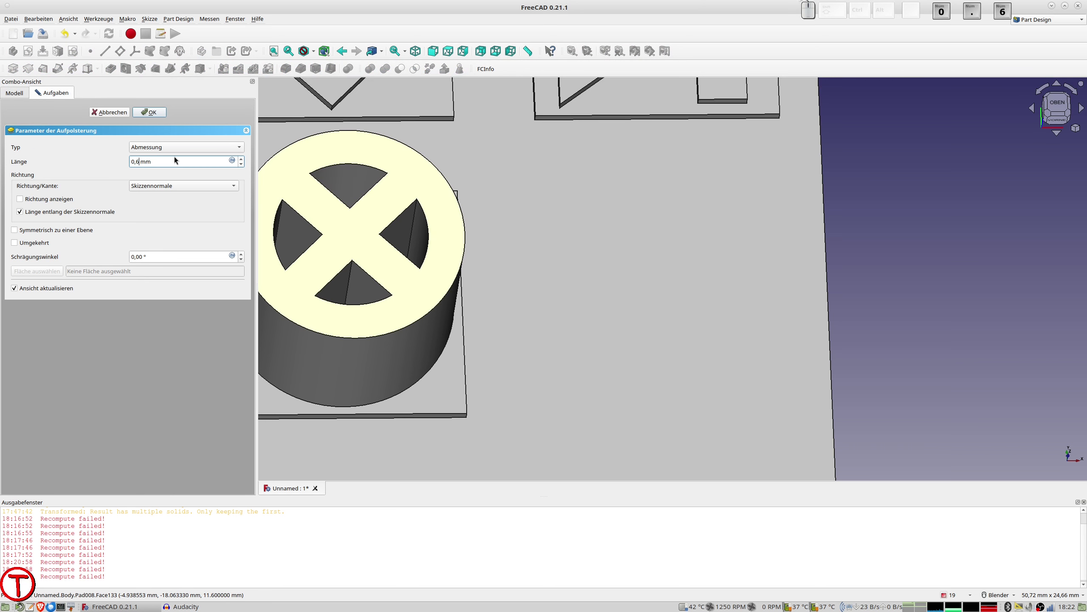
key("Return")
scroll(576, 218, "down", 5)
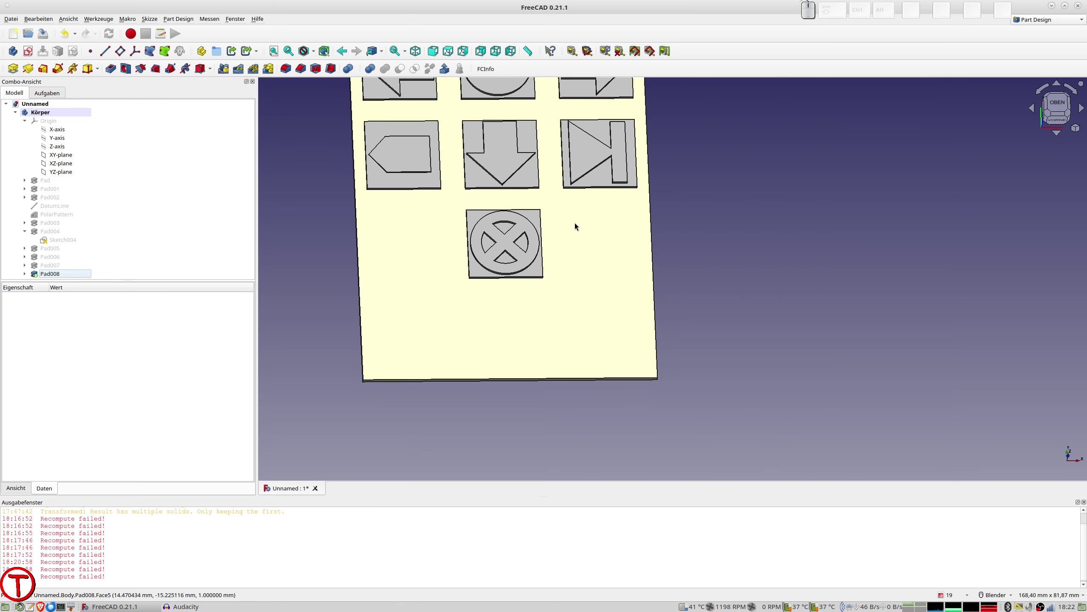
mouse_move(571, 238)
middle_mouse_down("shift")
mouse_move(624, 340)
mouse_move(627, 325)
mouse_move(635, 337)
middle_mouse_up("shift")
- Select the remote-control plate's top face for the new sketch
scroll(628, 324, "down", 2)
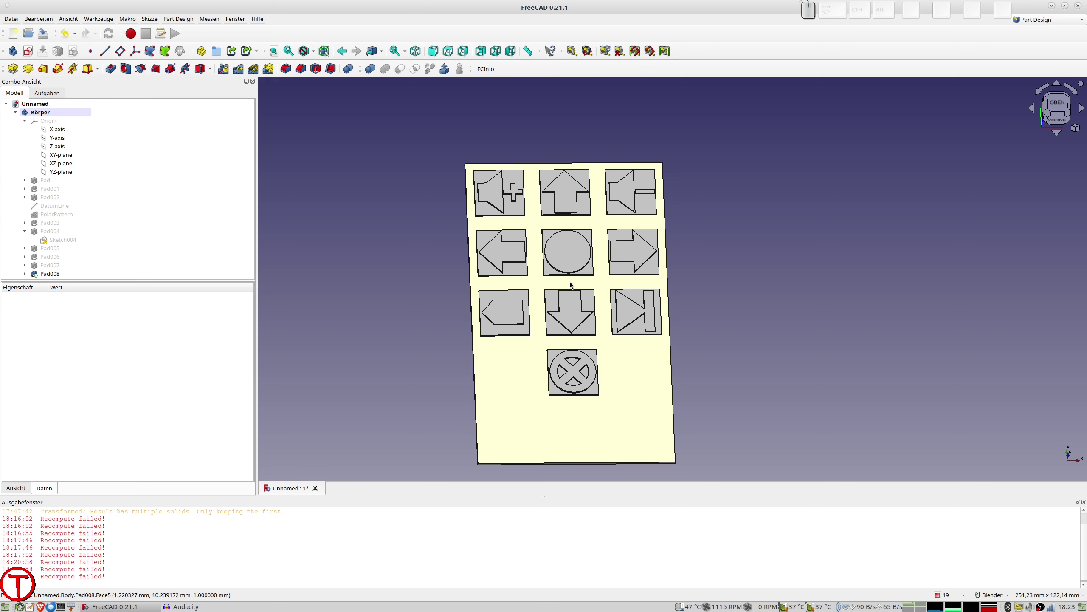
left_click(537, 194)
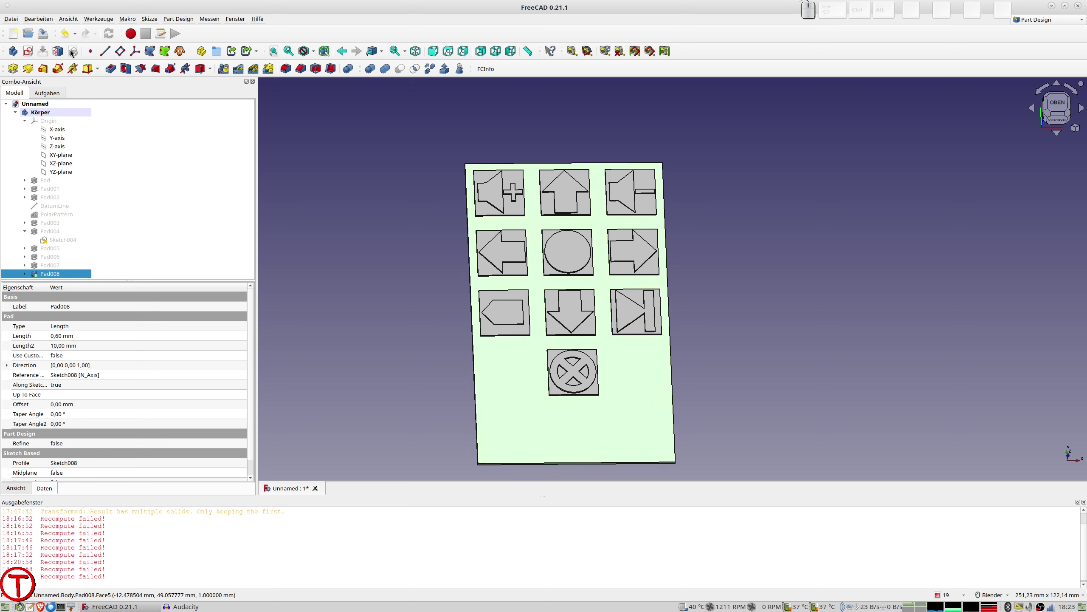
- Start Sketch009 on the plate's top face and draw the first small circles beside volume-up
left_click(29, 51)
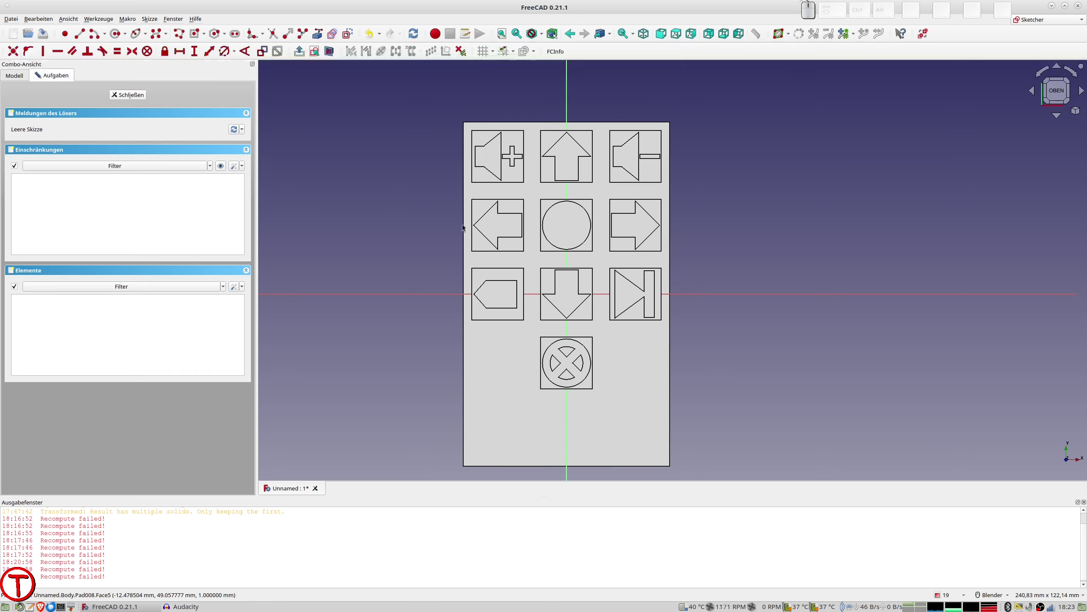
scroll(475, 255, "up", 2)
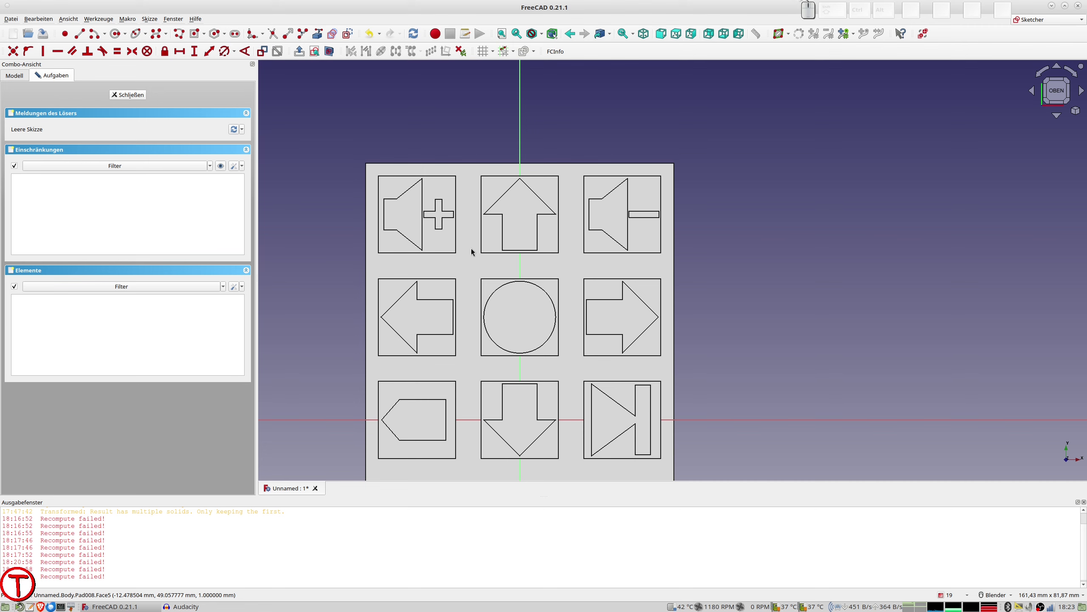
left_click(116, 34)
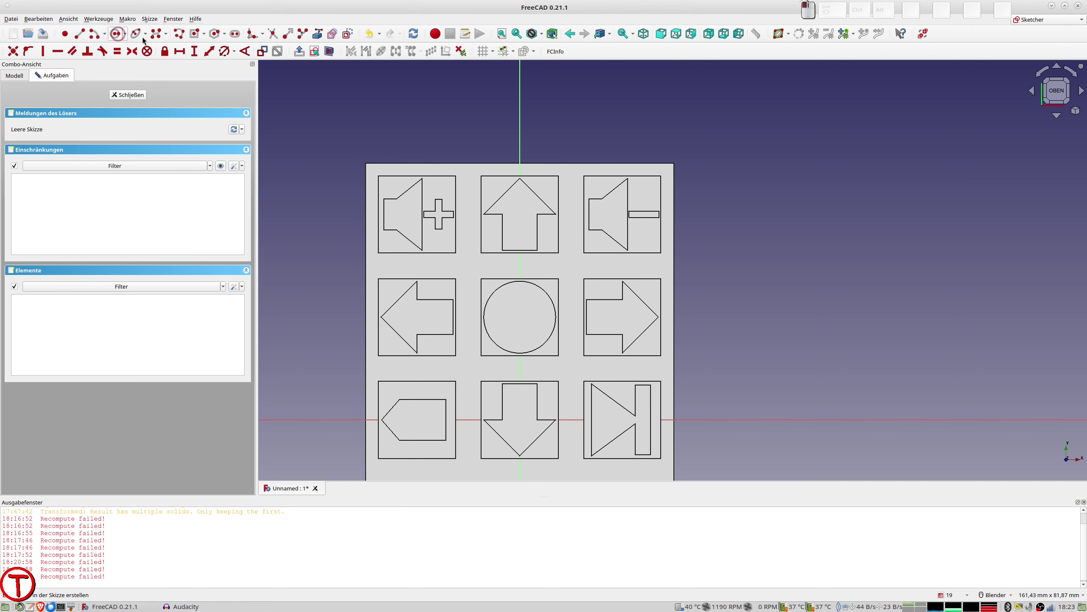
left_click(469, 193)
left_click(472, 199)
left_click(471, 241)
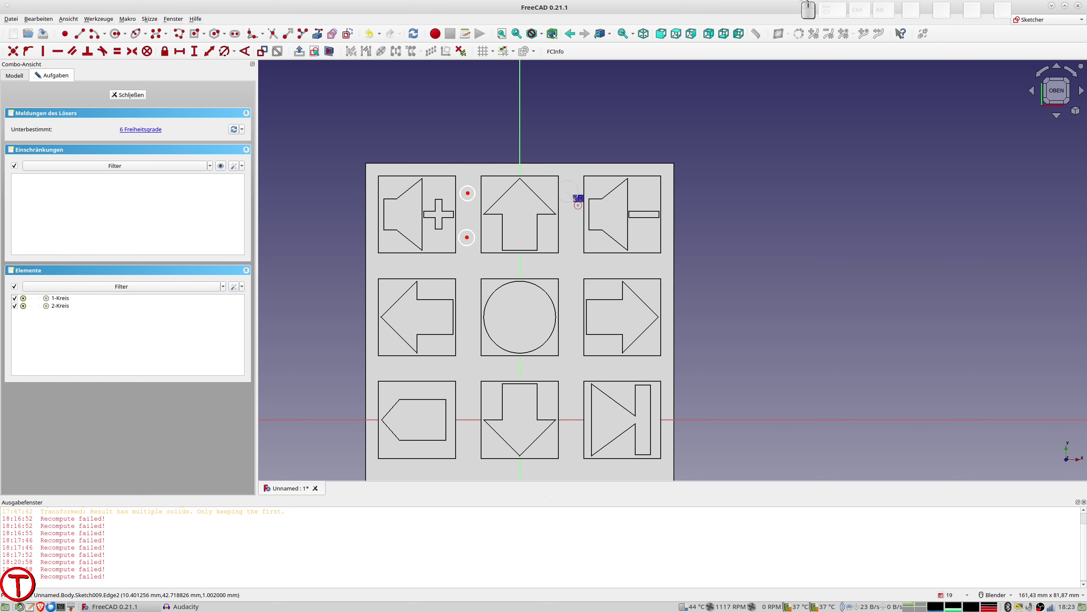
left_click(571, 195)
- Add the remaining circles beside the arrow and bottom buttons, nine circles in total
left_click(469, 305)
left_click(465, 337)
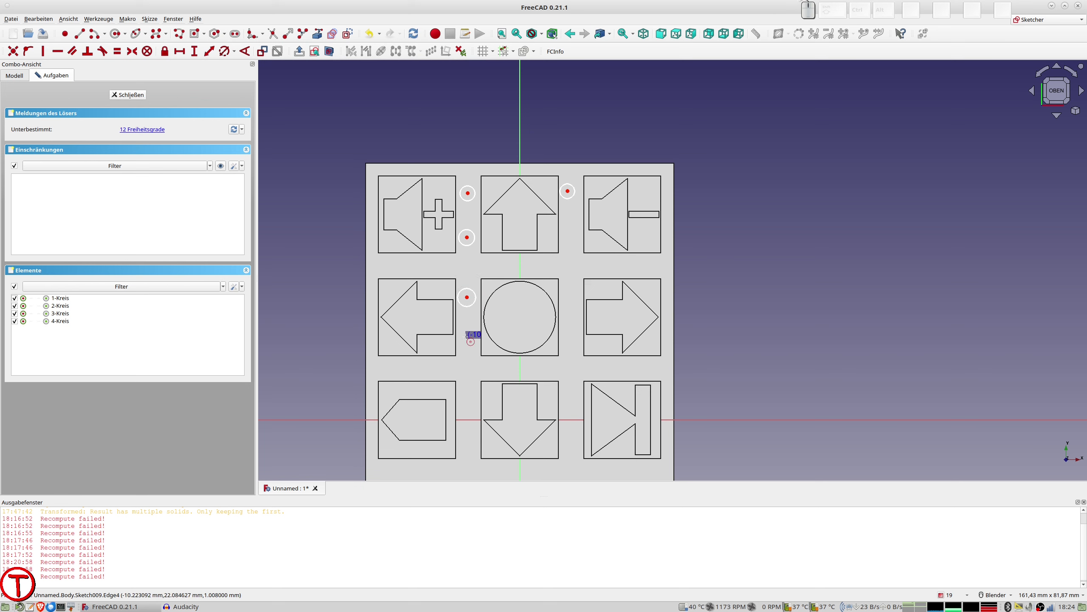
left_click(566, 293)
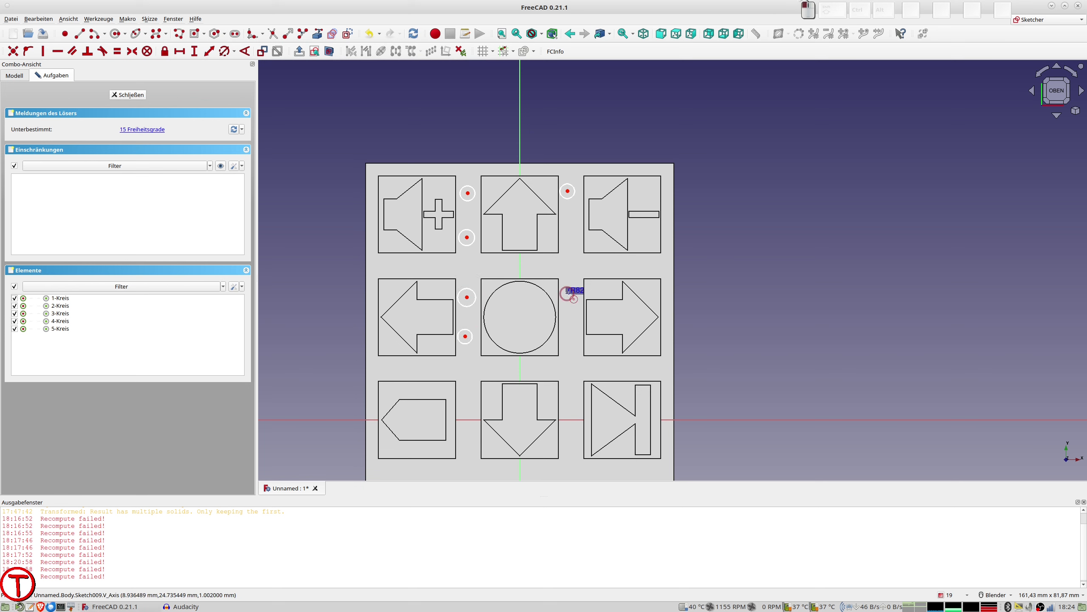
left_click(571, 301)
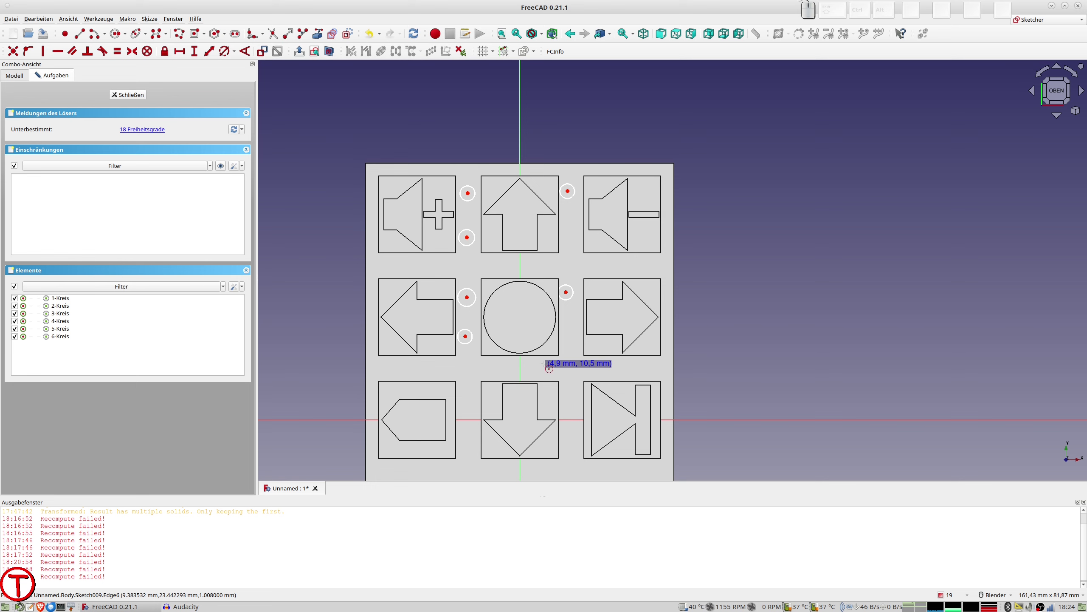
left_click(466, 395)
left_click(473, 403)
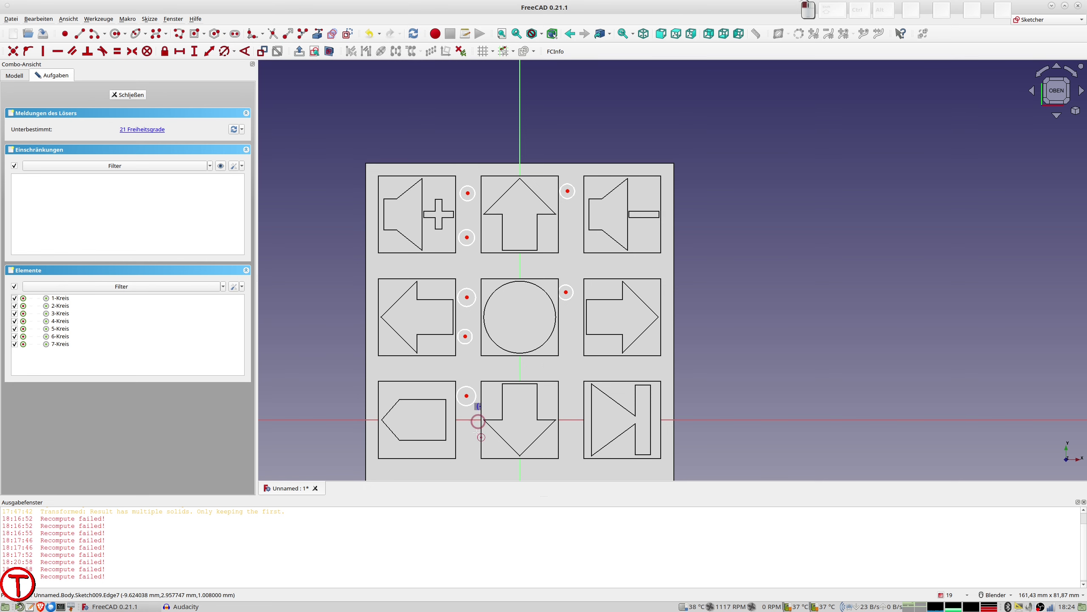
left_click(466, 448)
left_click(472, 455)
left_click(569, 395)
left_click(575, 403)
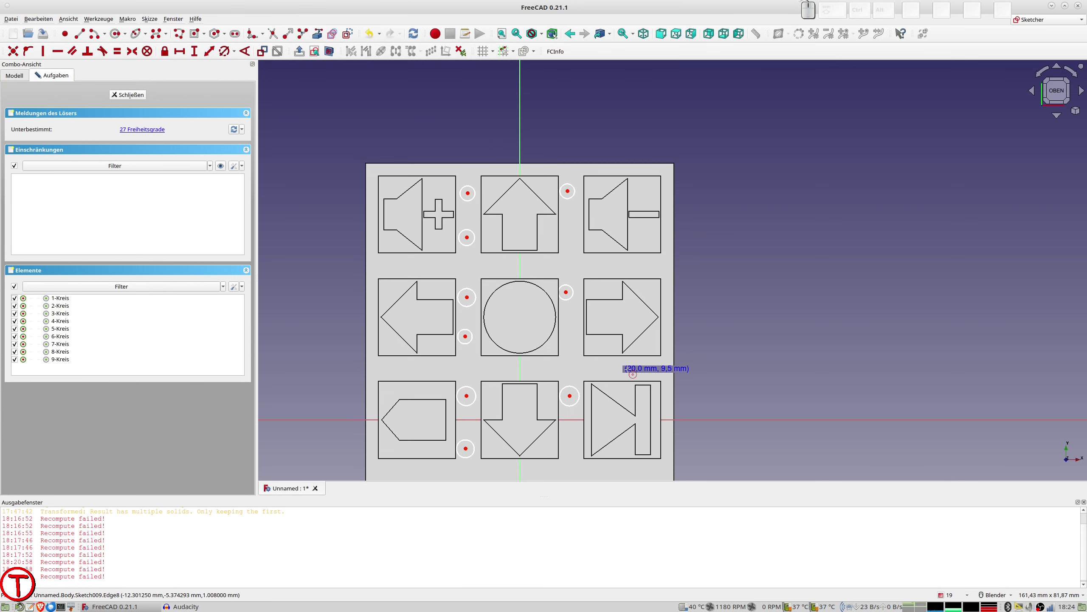
middle_click_drag(583, 276, 537, 369, "shift")
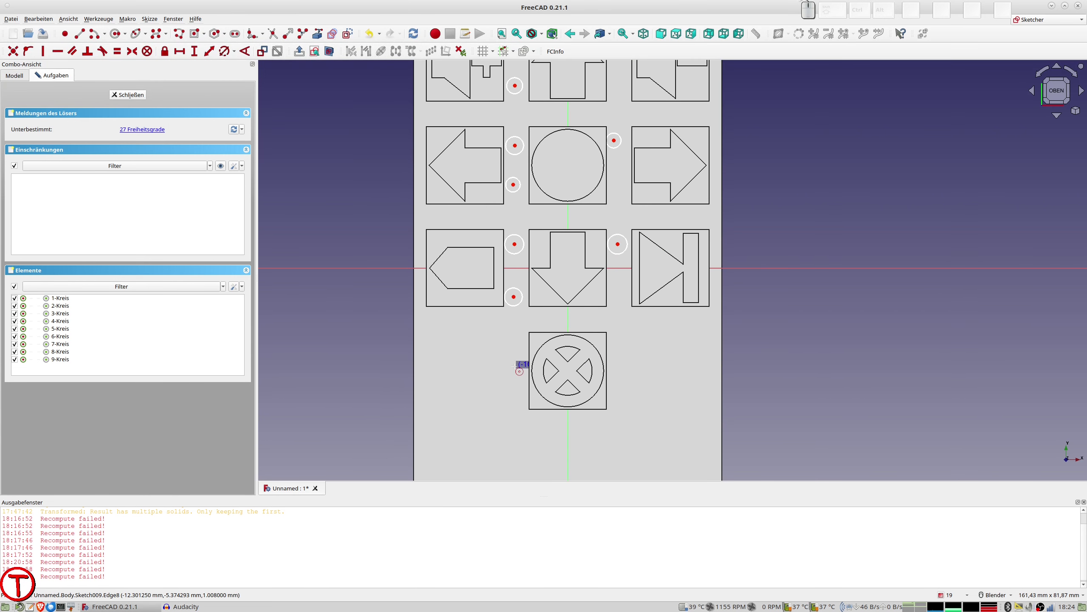
- Draw a tenth small circle beside the X button
left_click(511, 369)
left_click(519, 380)
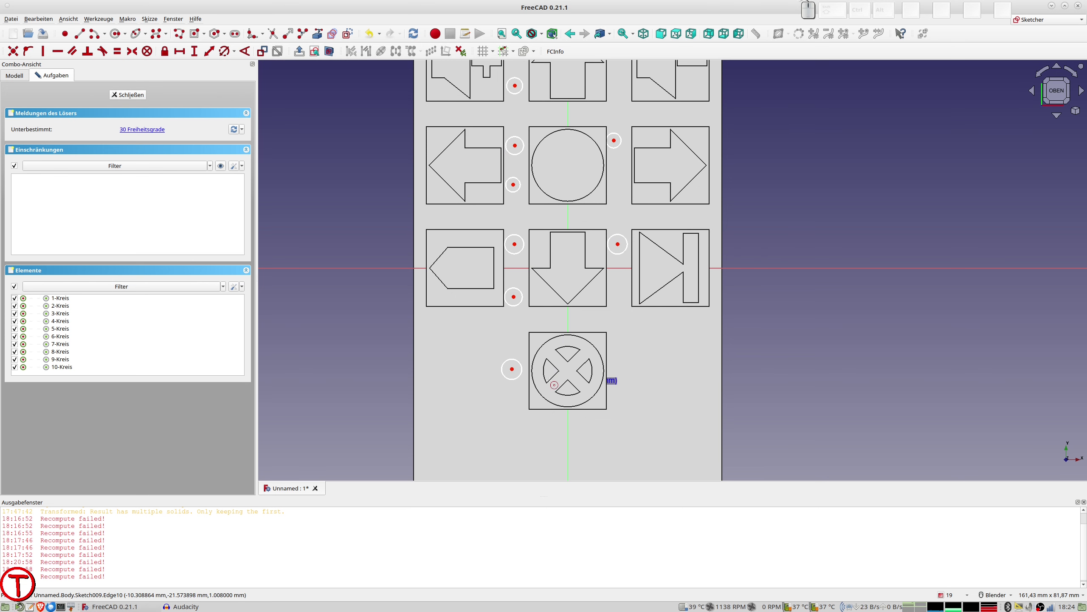
middle_click_drag(614, 136, 660, 195, "shift")
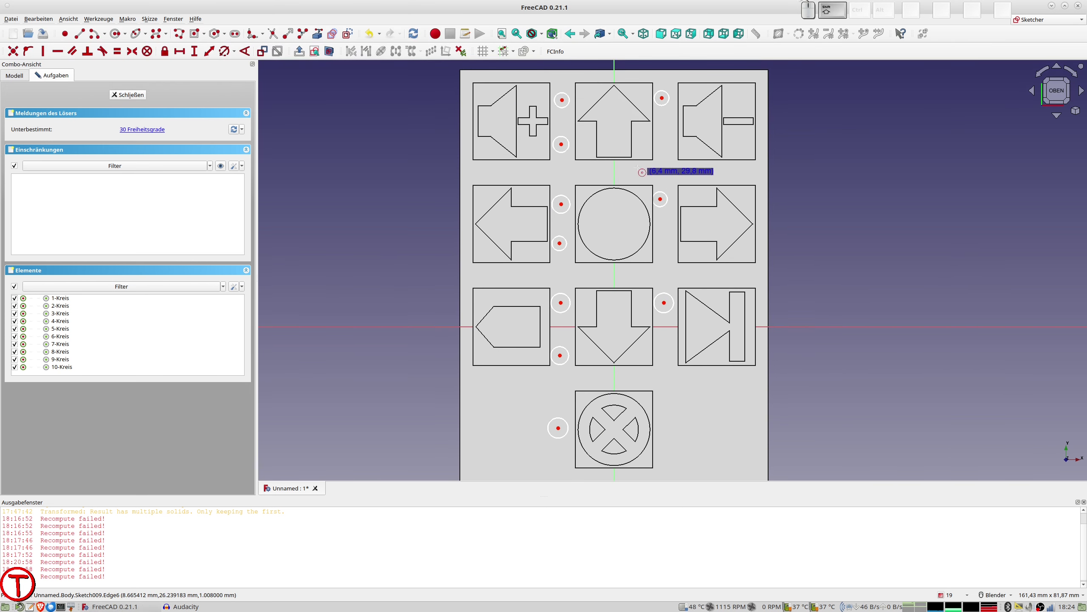
right_click(529, 113)
- Make all ten small circles equal in size
left_click(562, 108)
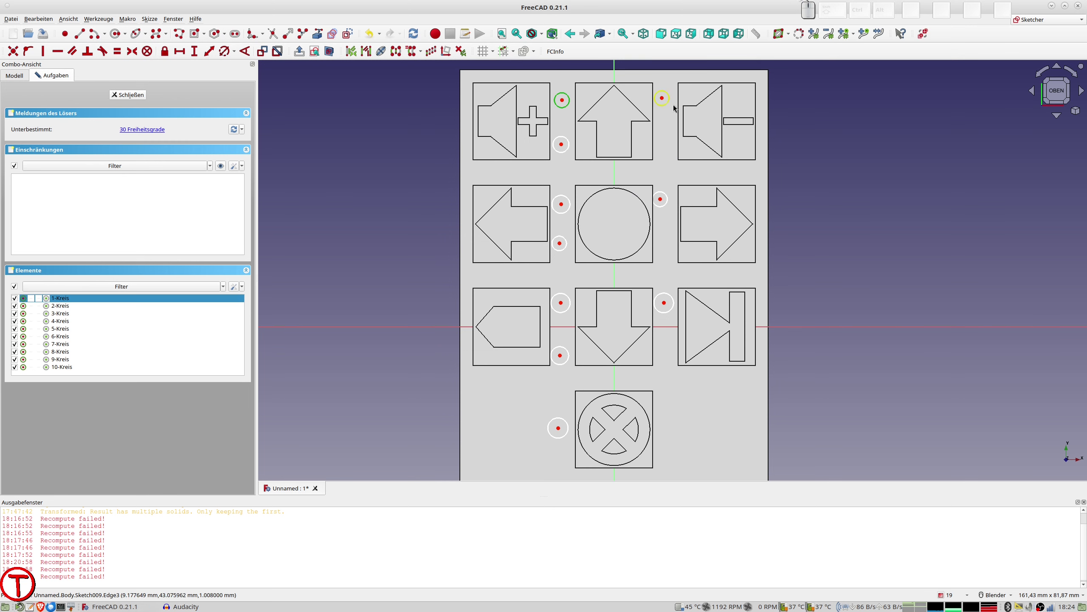
left_click(668, 104)
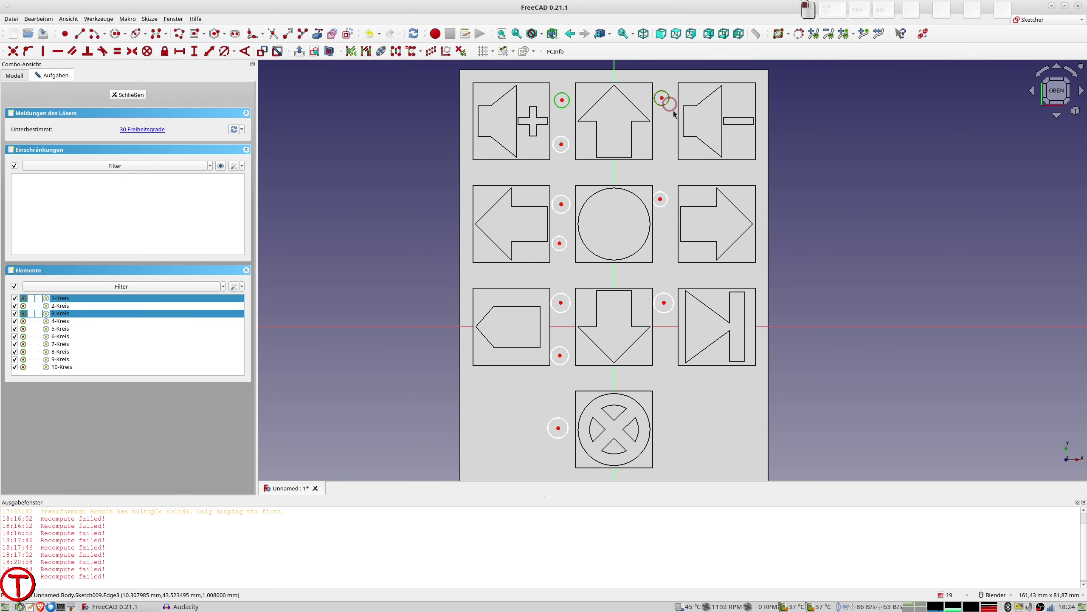
left_click(666, 197)
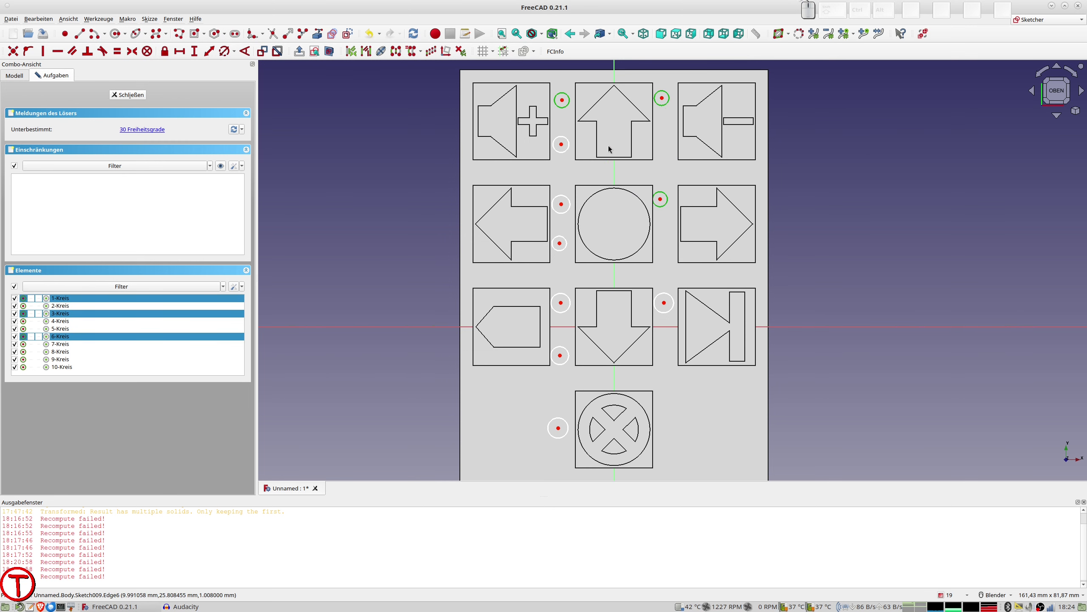
left_click(568, 152)
left_click(568, 209)
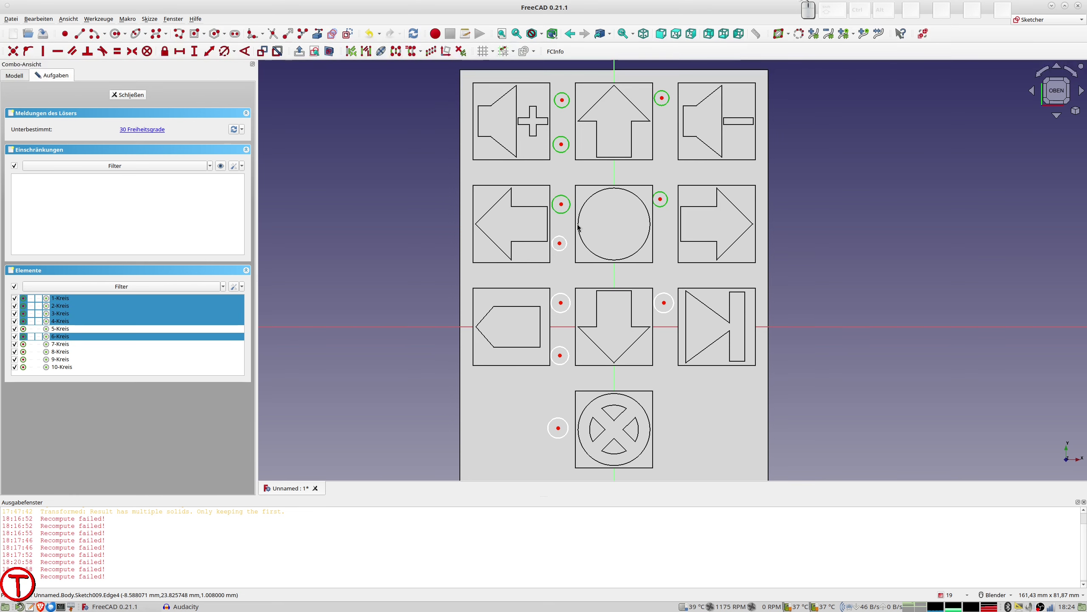
left_click(567, 250)
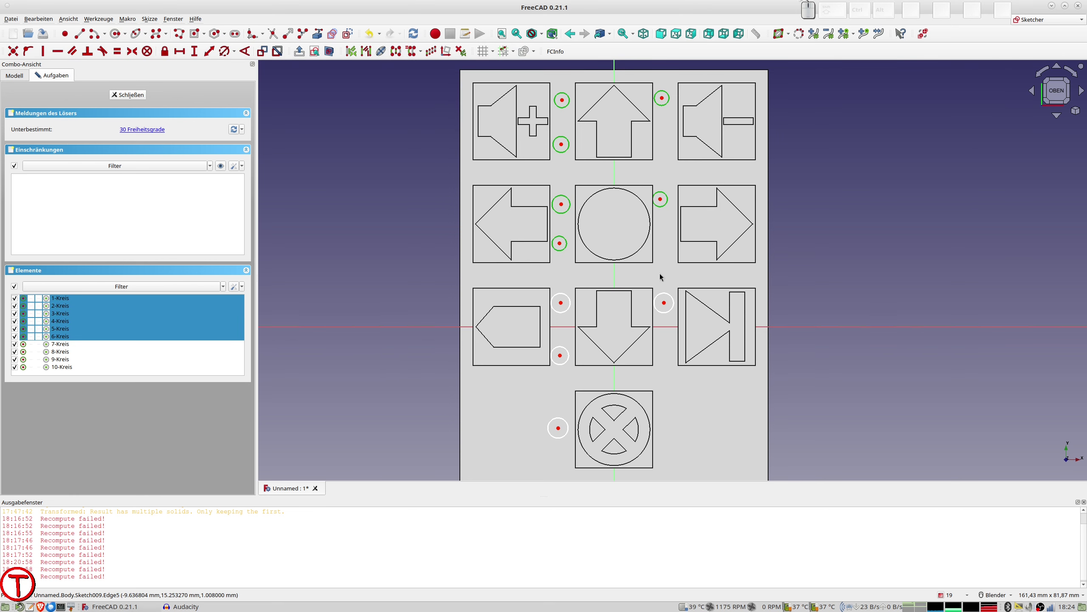
left_click(667, 295)
left_click(569, 311)
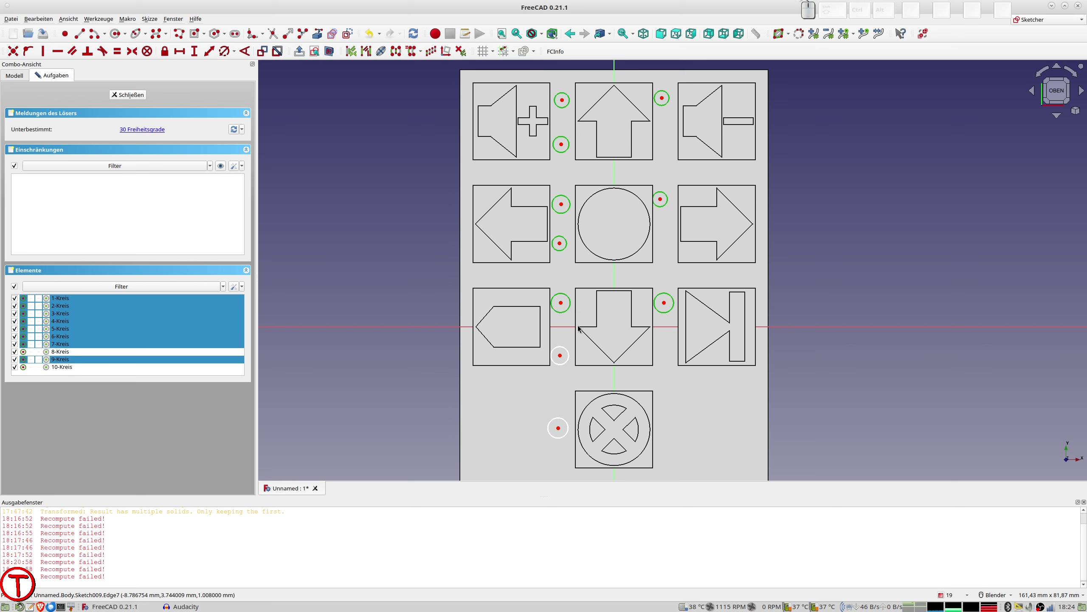
left_click(570, 362)
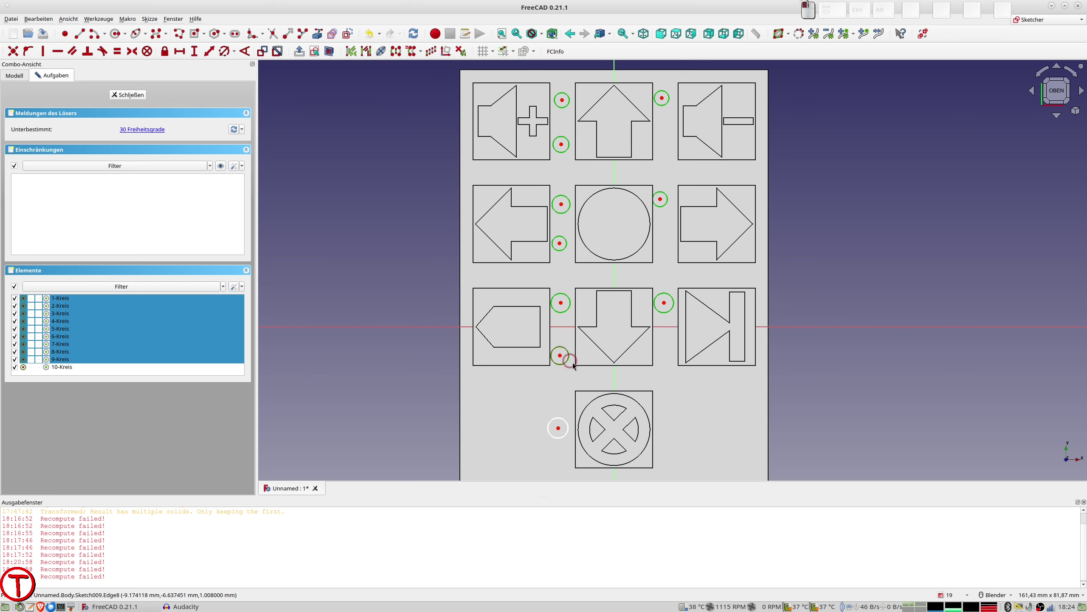
left_click(564, 422)
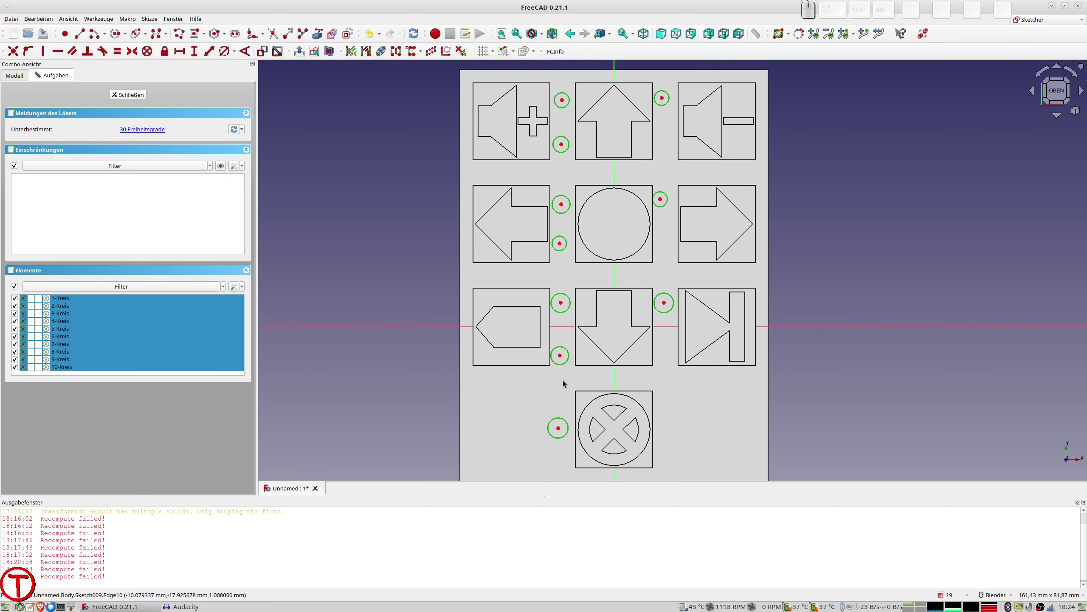
key("e")
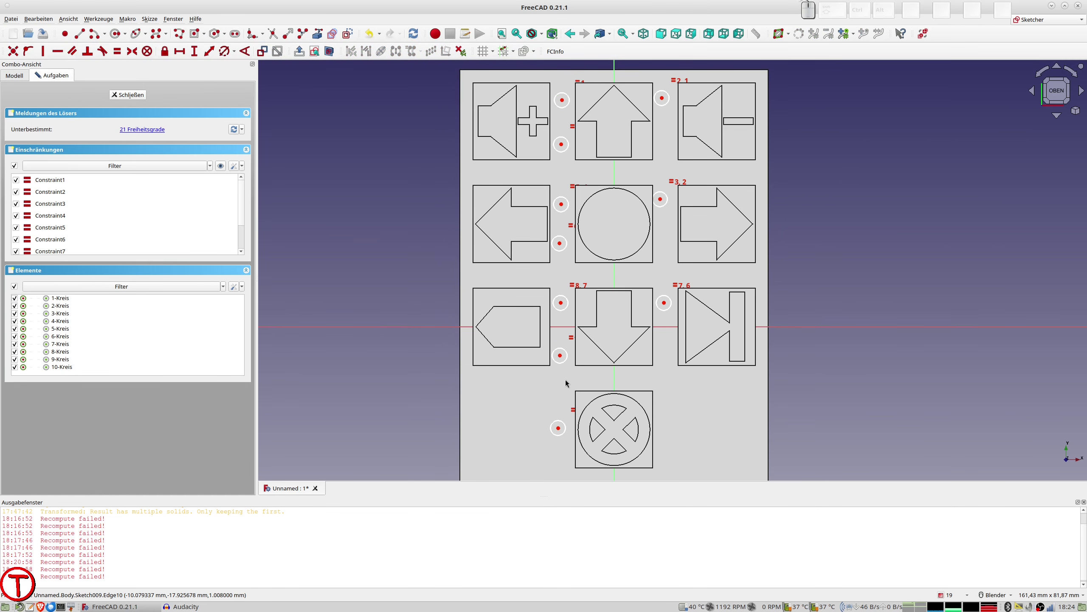
- Give the top circle a 3 mm diameter constraint
left_click(560, 101)
left_click(237, 34)
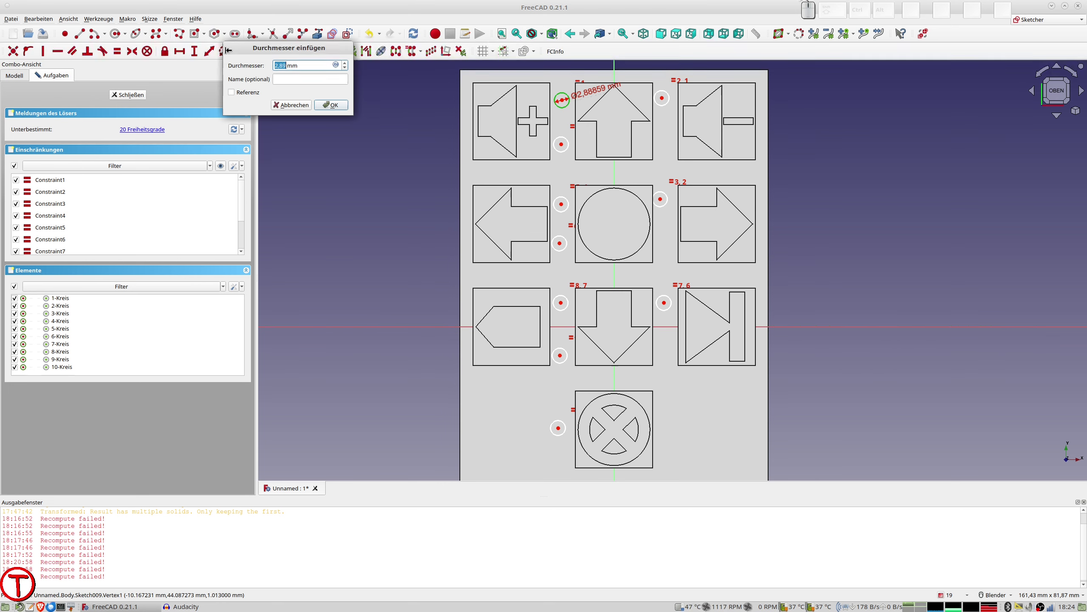
type("3")
key("Return")
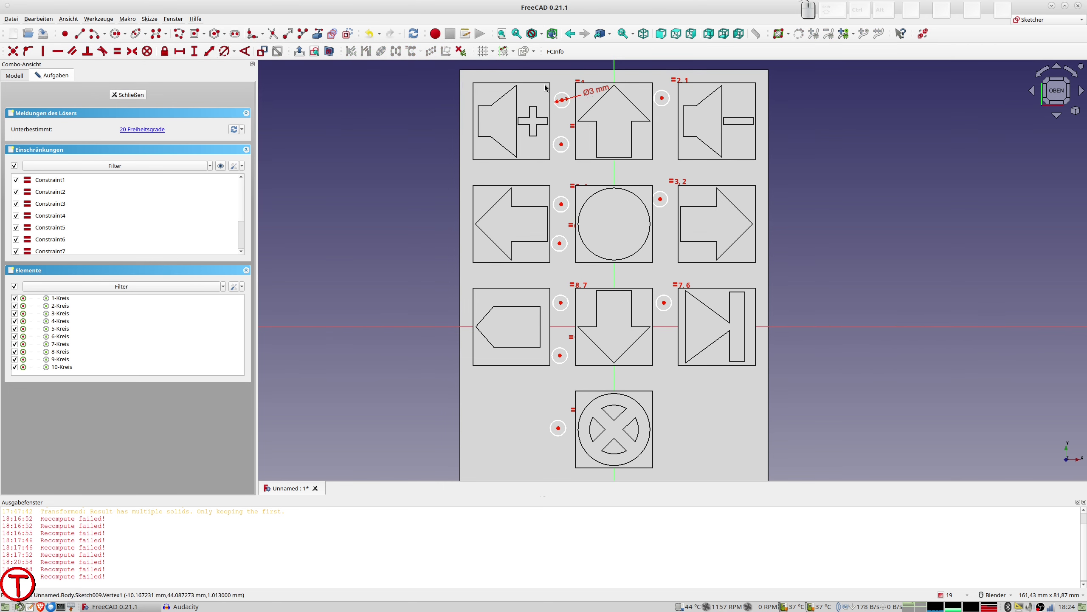
left_click(563, 102)
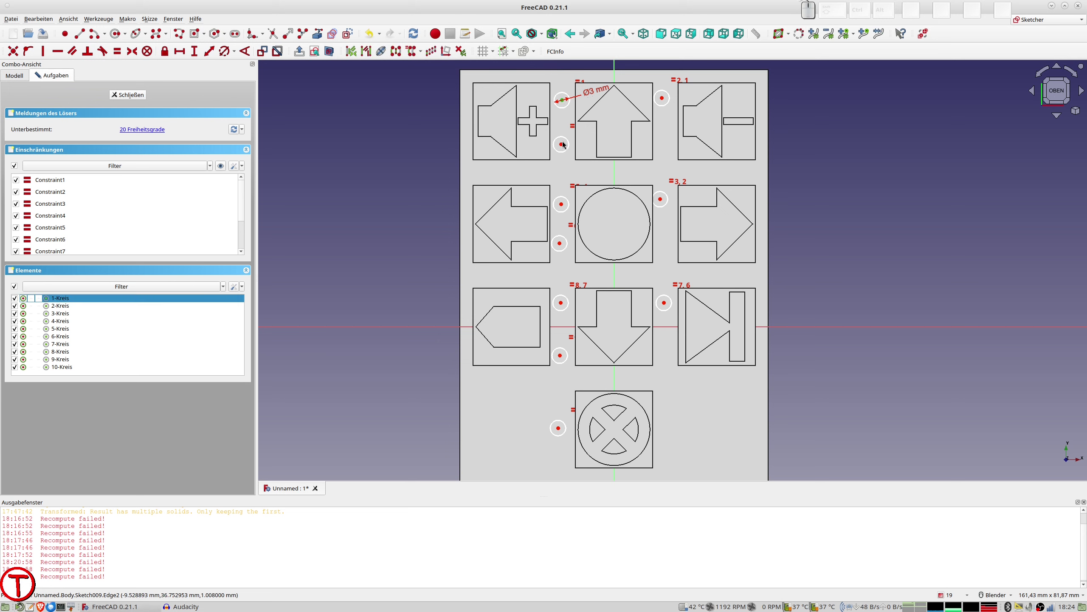
left_click(561, 138)
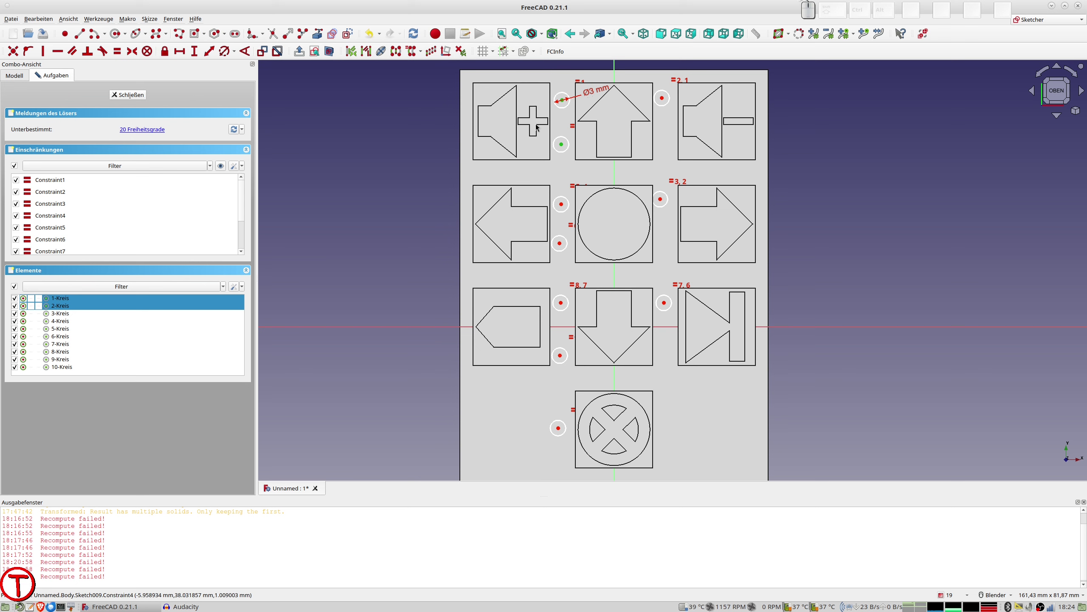
- Draw a vertical line from above the left circle column down past the X-button circle
left_click(383, 110)
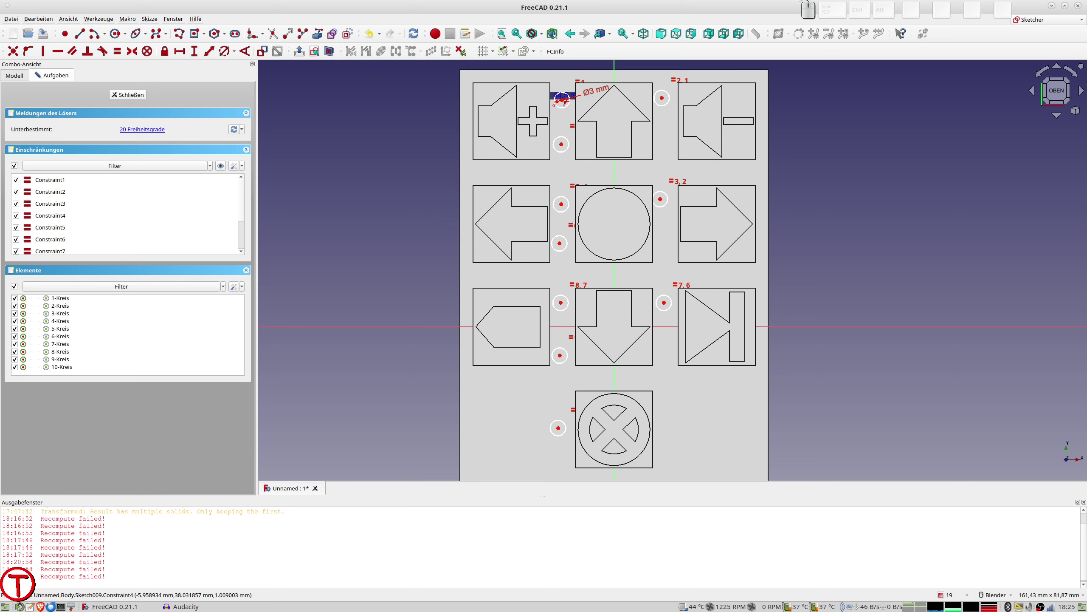
left_click(561, 63)
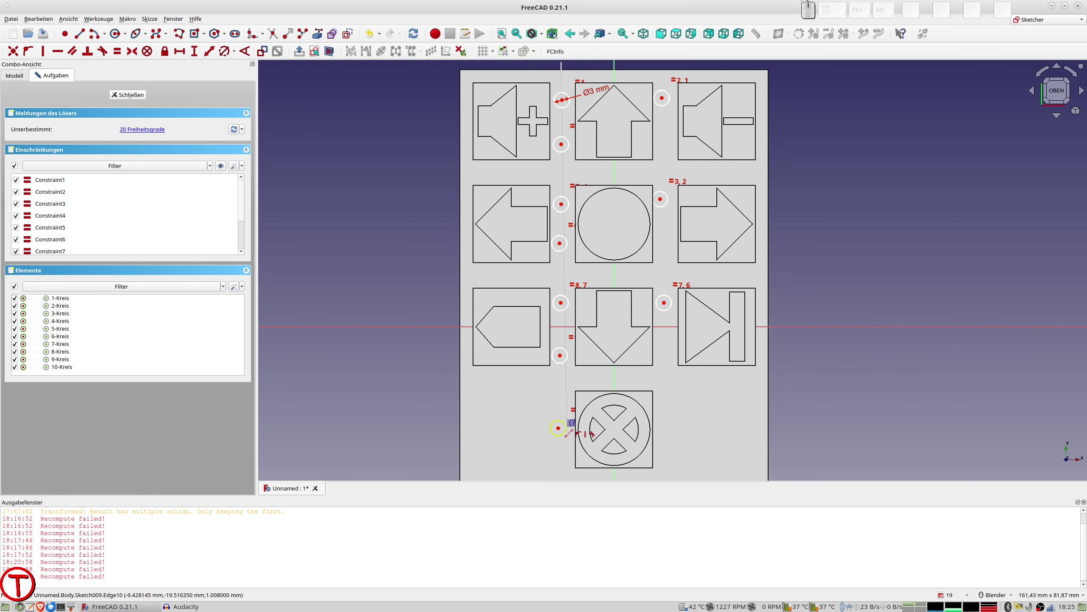
left_click(564, 463)
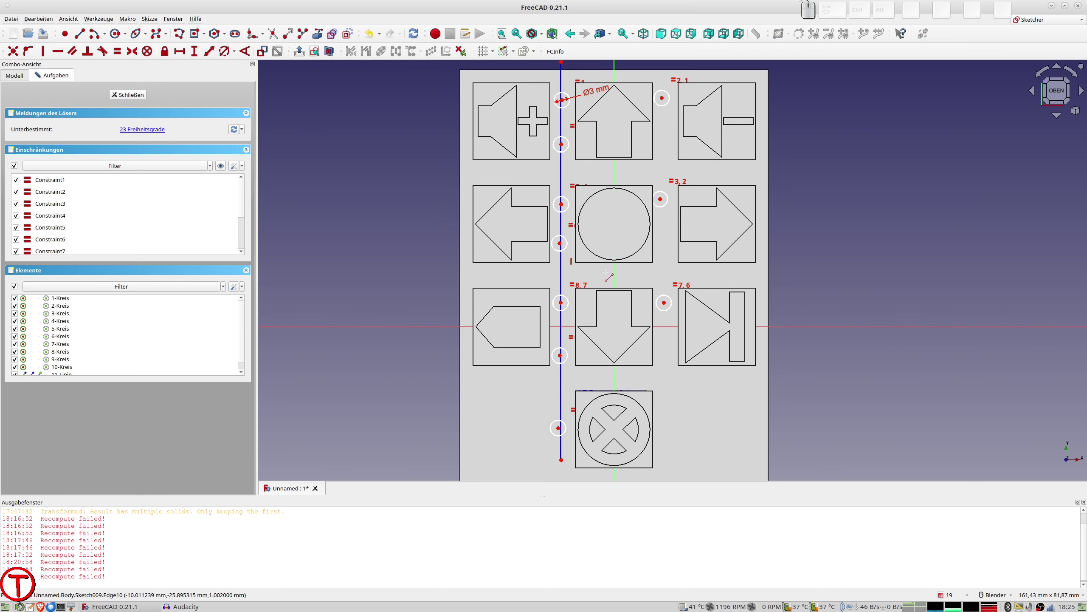
middle_click_drag(590, 146, 570, 234, "shift")
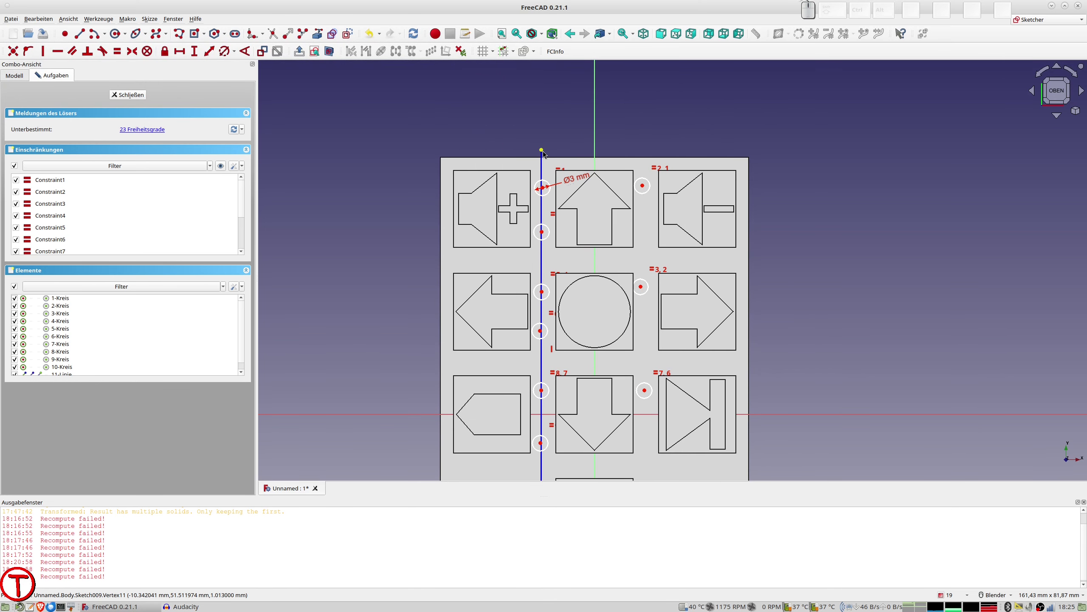
left_click(542, 150)
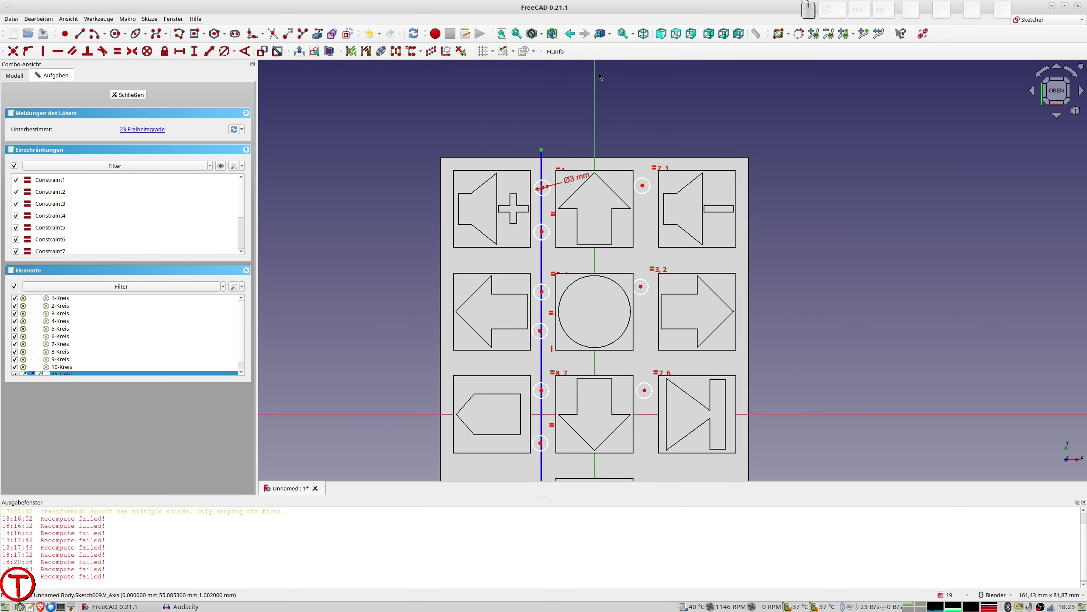
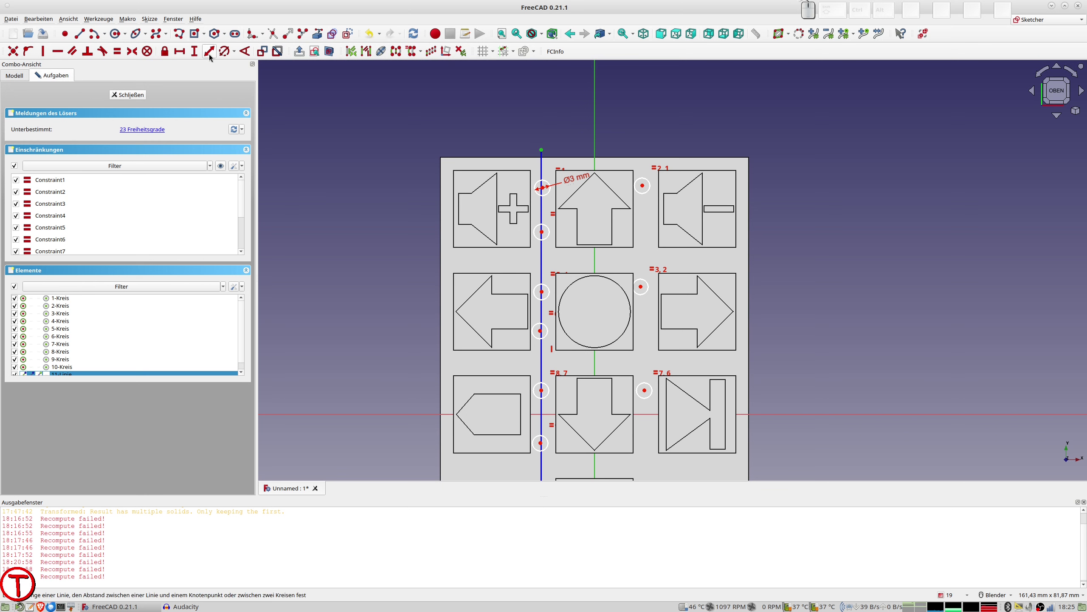
- Fix the vertical guide line 10 mm horizontally from the centre axis
left_click(209, 52)
type("10")
key("Return")
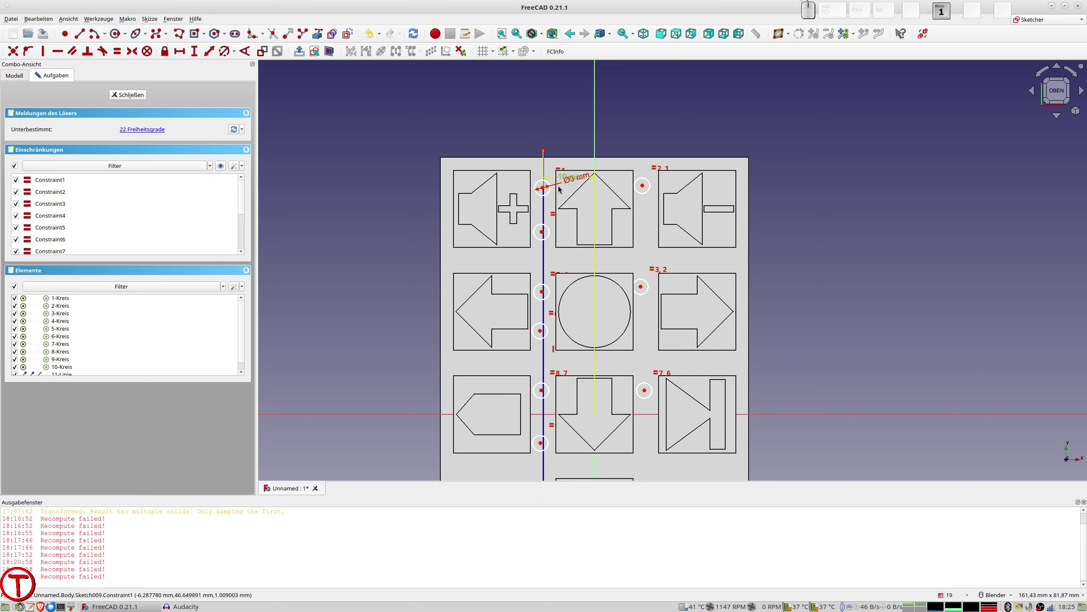
scroll(546, 199, "up", 1)
- Attach the centres of circles 1, 2 and 4 onto the vertical guide line
left_click(546, 193)
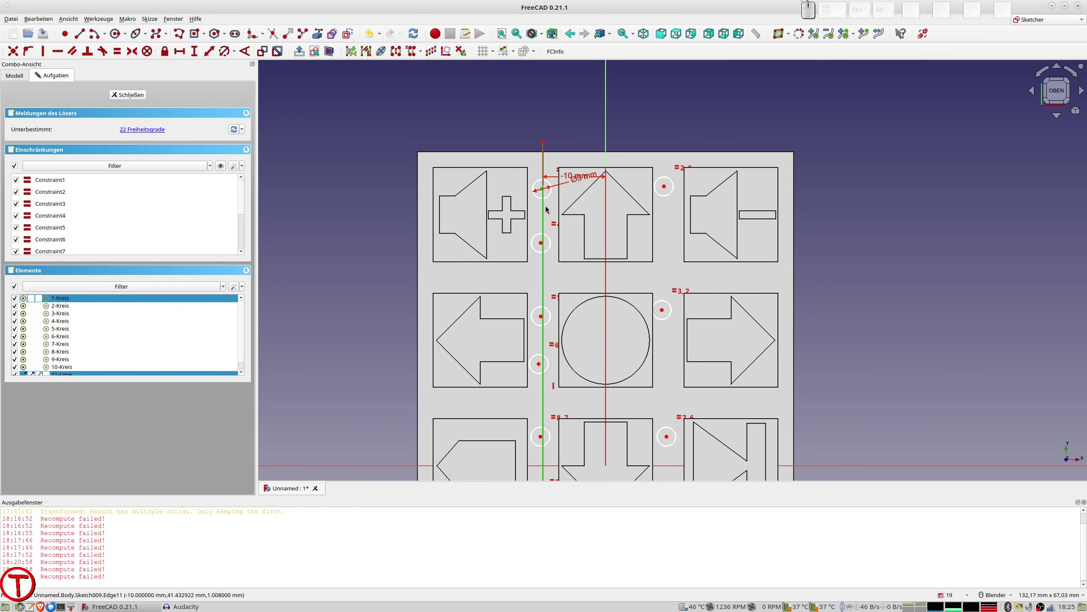
left_click(546, 245)
key("e")
left_click(542, 244)
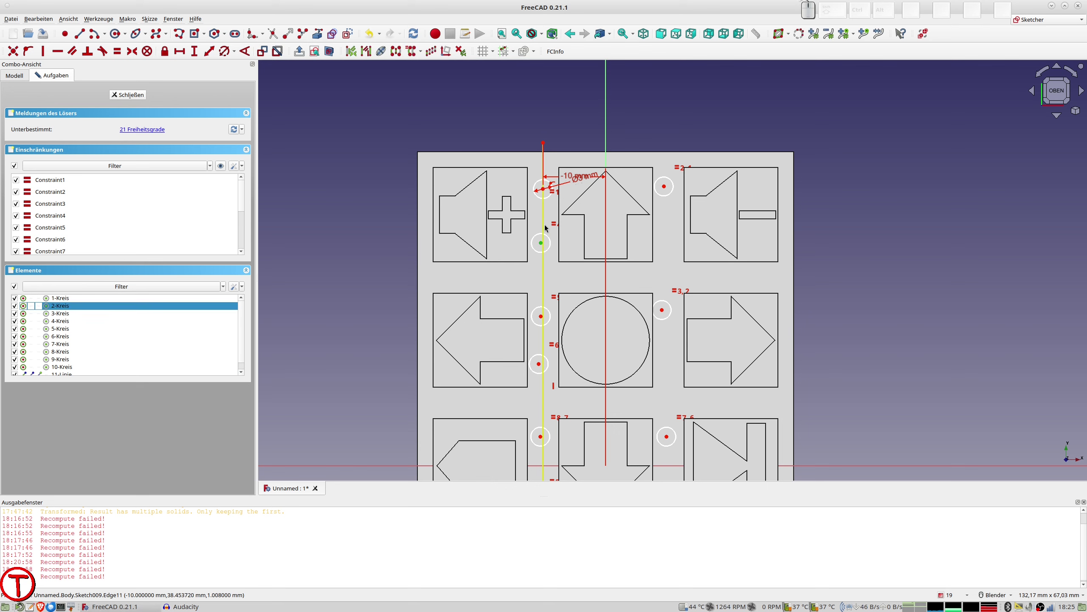
left_click(543, 226)
key("o")
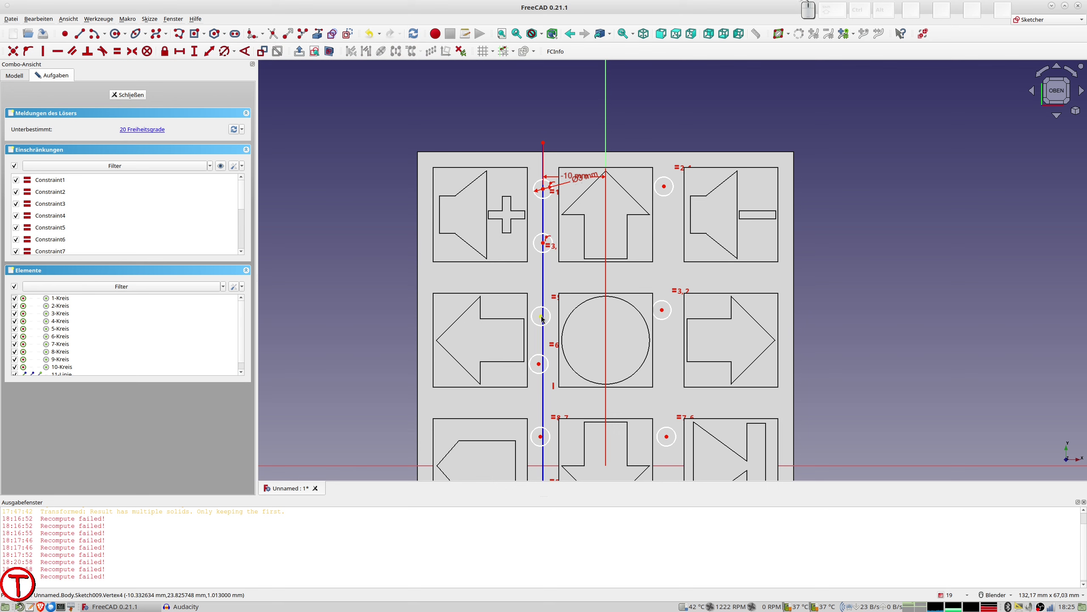
left_click(542, 307)
left_click(543, 299)
key("o")
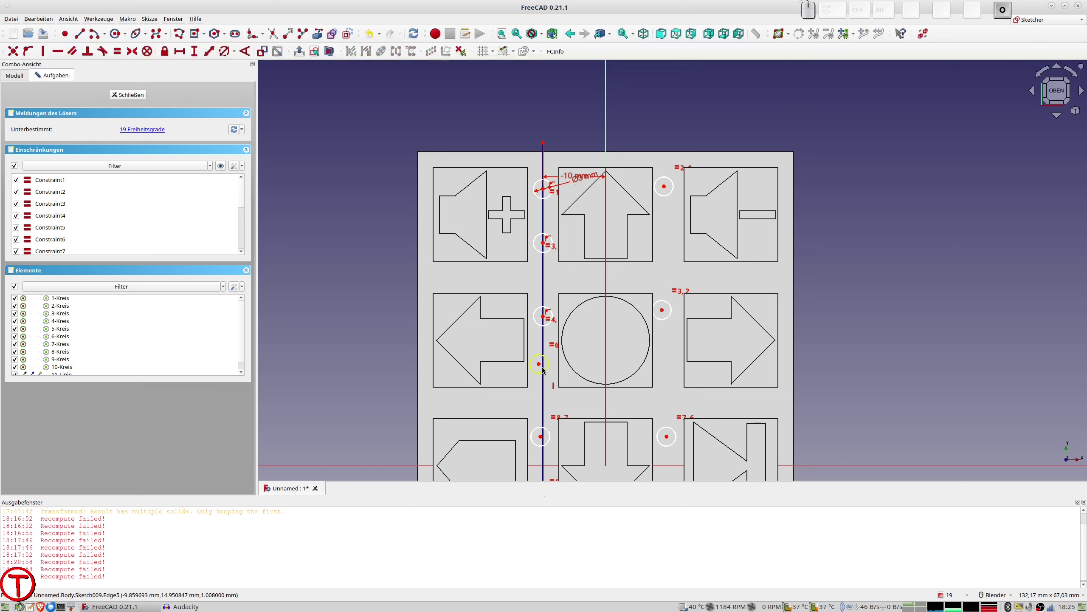
- Attach the centres of circles 5, 7 and 8 onto the vertical guide line
left_click(545, 371)
left_click(543, 378)
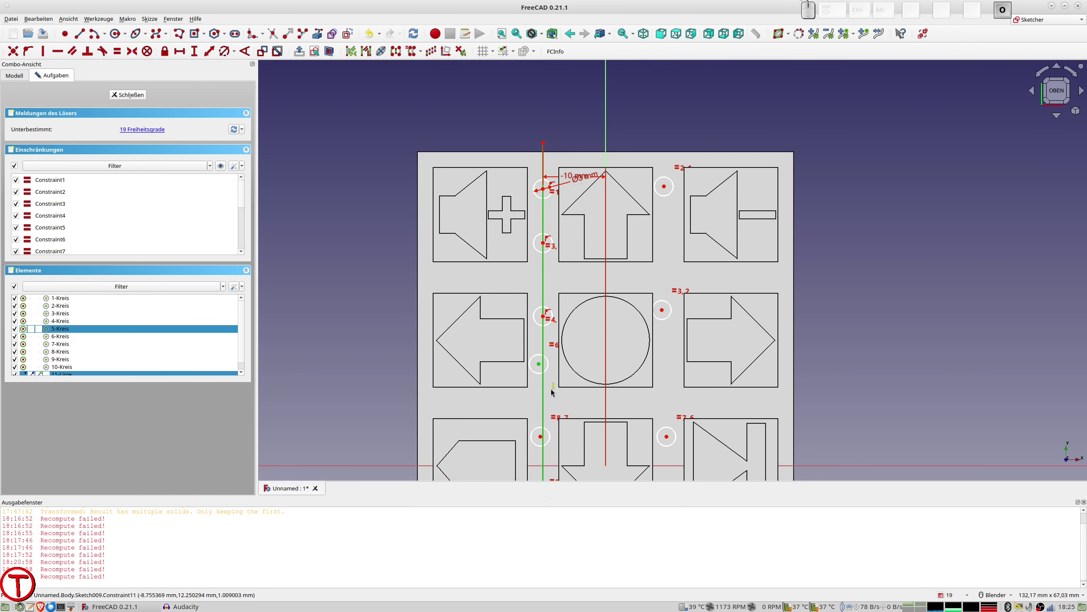
key("o")
left_click(542, 437)
left_click(543, 423)
key("o")
middle_click_drag(570, 417, 598, 163, "shift")
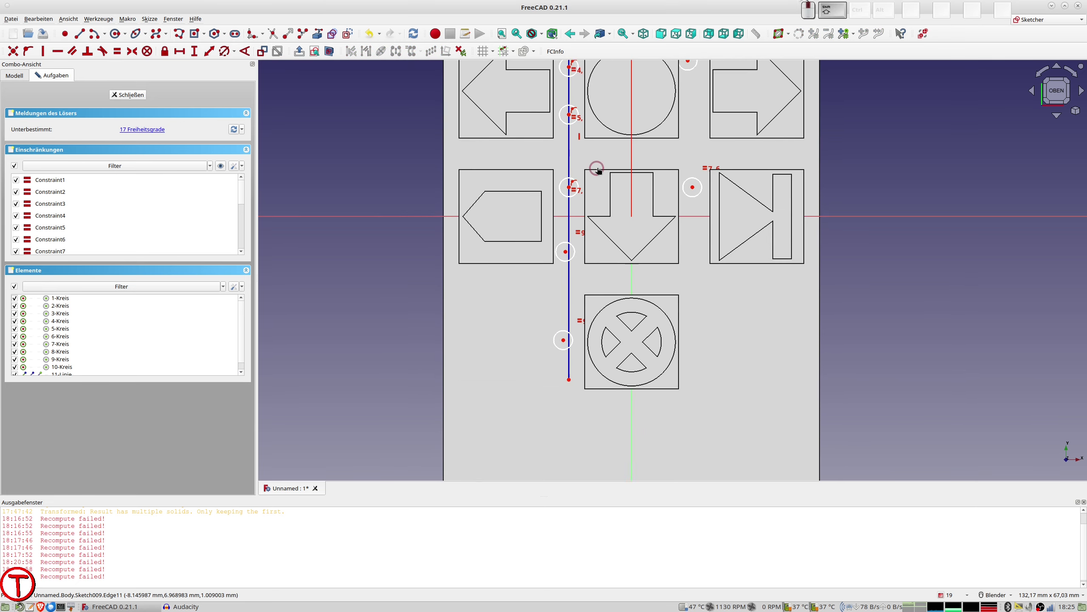
left_click(567, 246)
left_click(571, 227)
key("o")
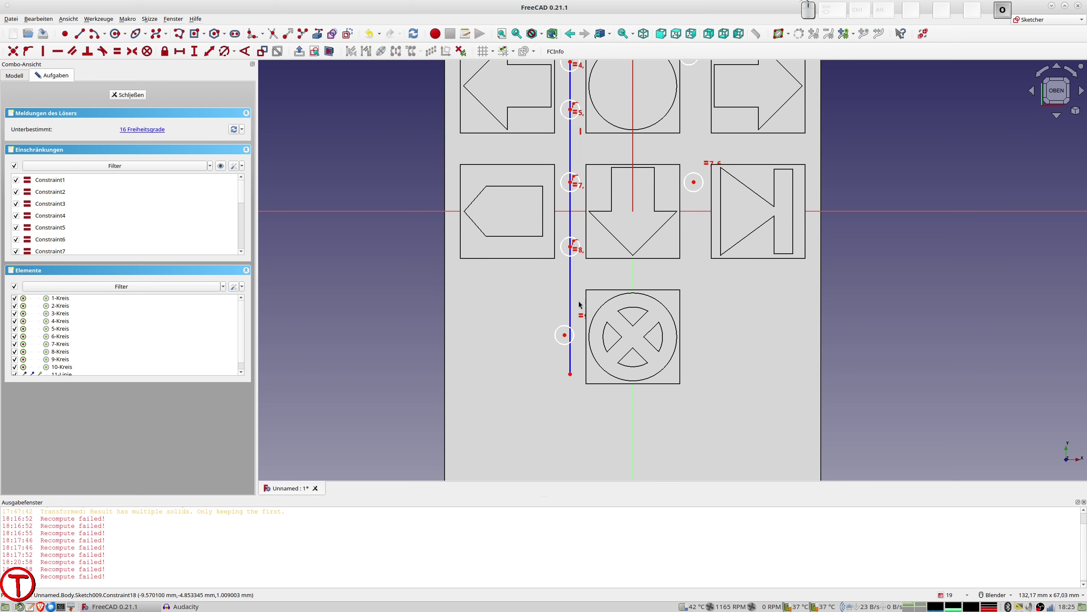
- Put circle 9's centre on the guide line and slide the bottom circle up along it
left_click(564, 335)
left_click(570, 296)
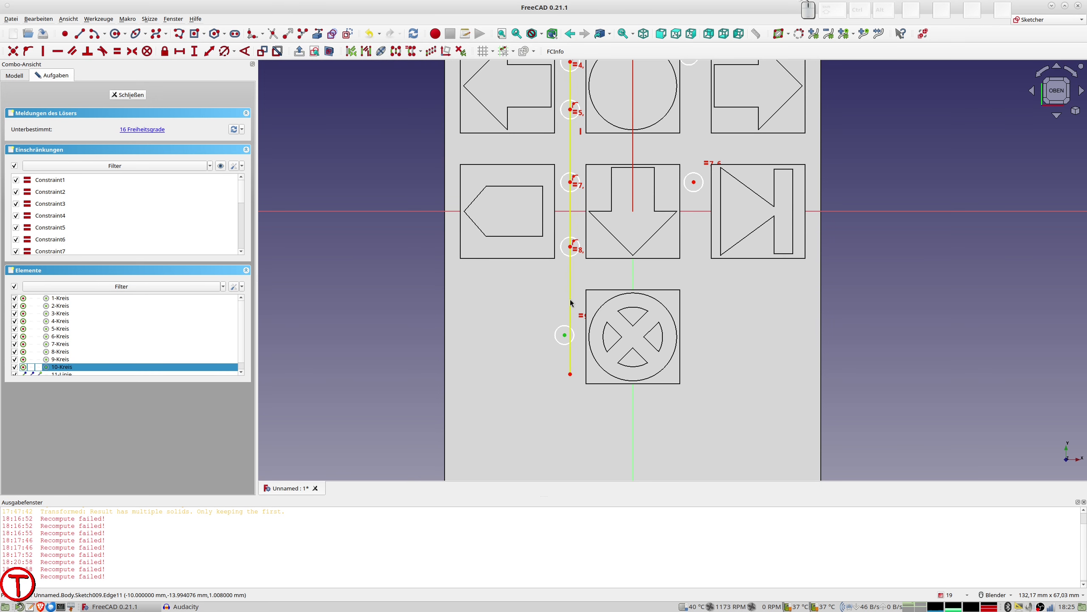
key("o")
middle_click_drag(570, 337, 513, 421, "shift")
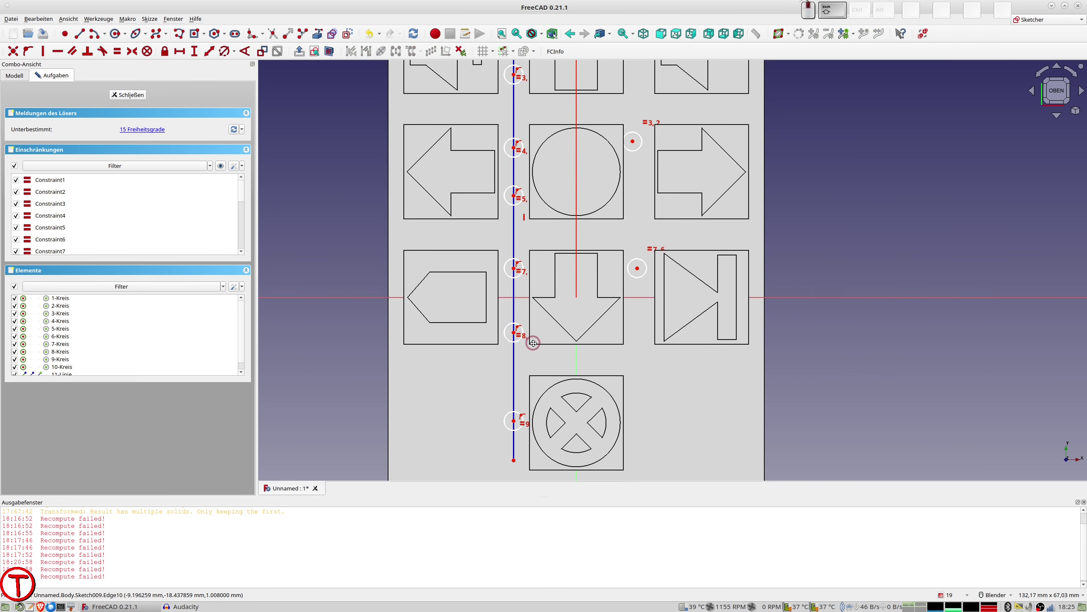
left_click_drag(514, 421, 515, 400)
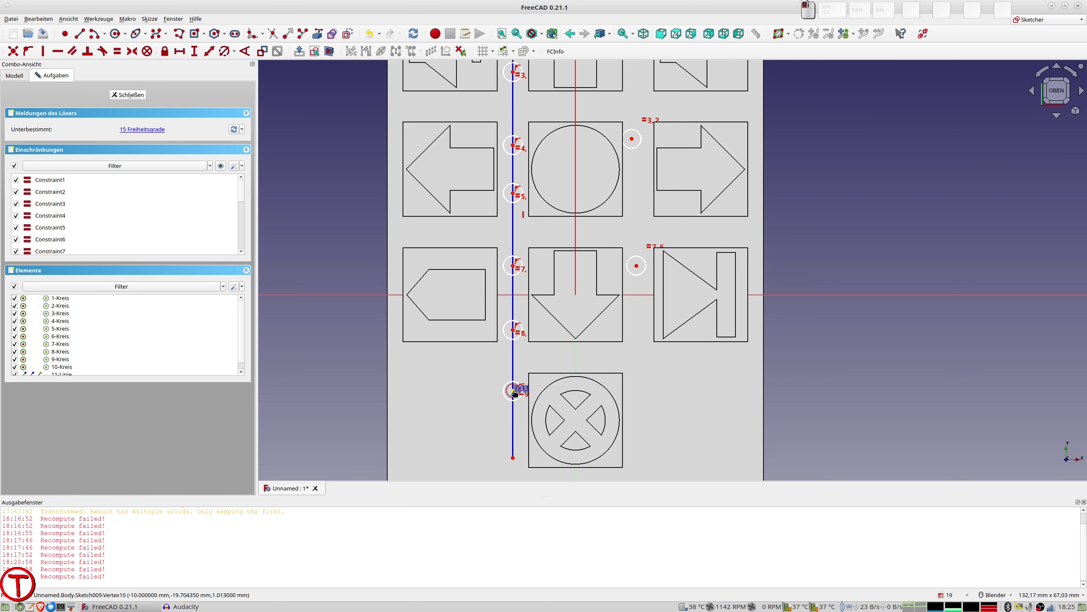
scroll(620, 317, "down", 2)
middle_click_drag(621, 317, 584, 351, "shift")
scroll(574, 215, "up", 2)
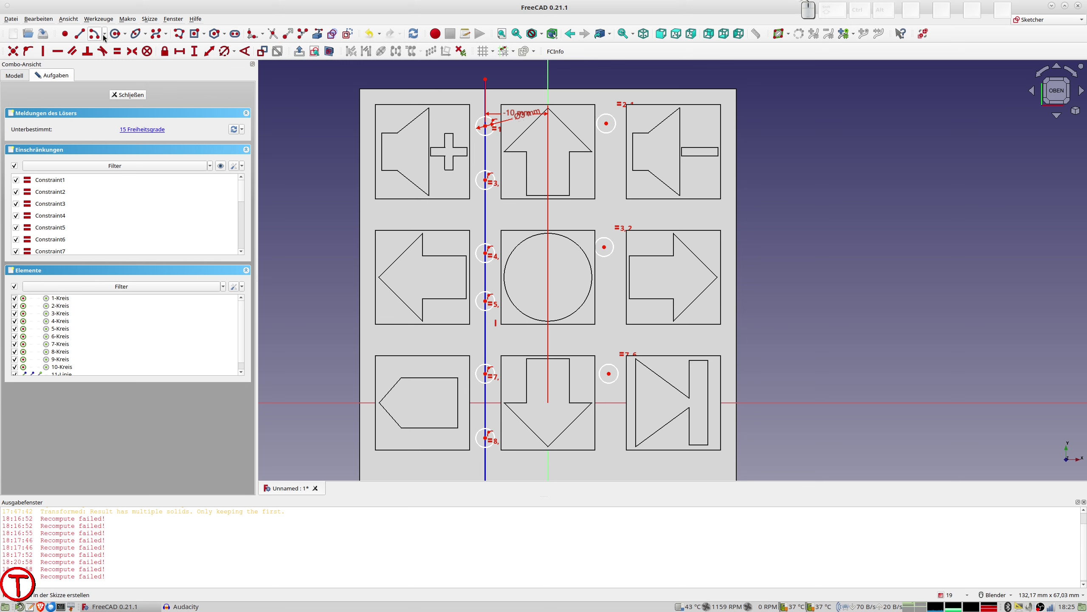
- Draw three horizontal lines spanning the panel at the top row, middle row and bottom circle-X button
left_click(79, 33)
left_click(324, 144)
left_click(834, 144)
left_click(309, 270)
left_click(837, 270)
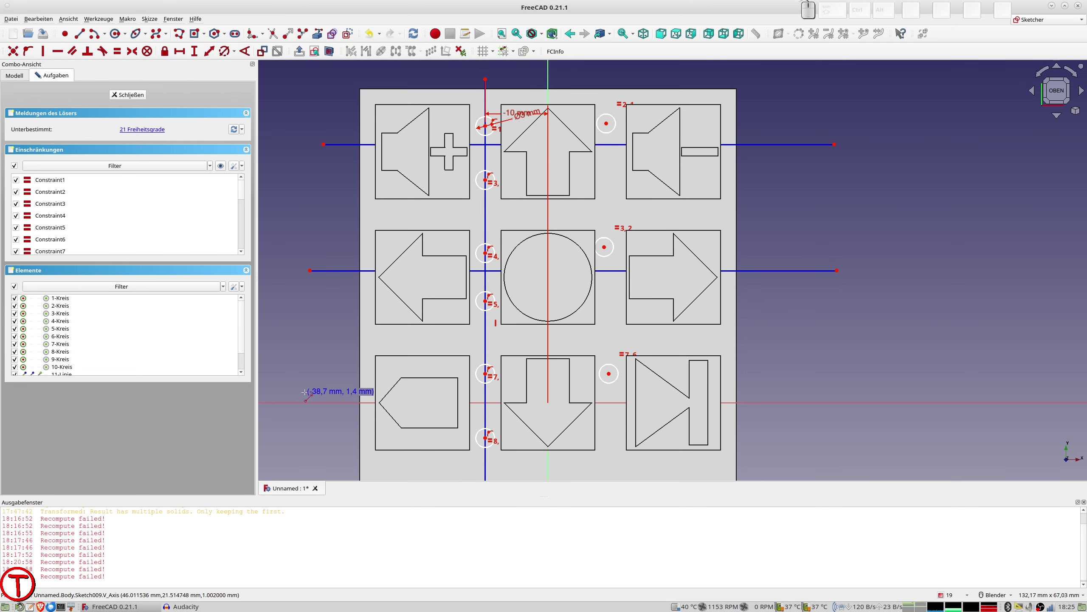
middle_click_drag(338, 388, 400, 183, "shift")
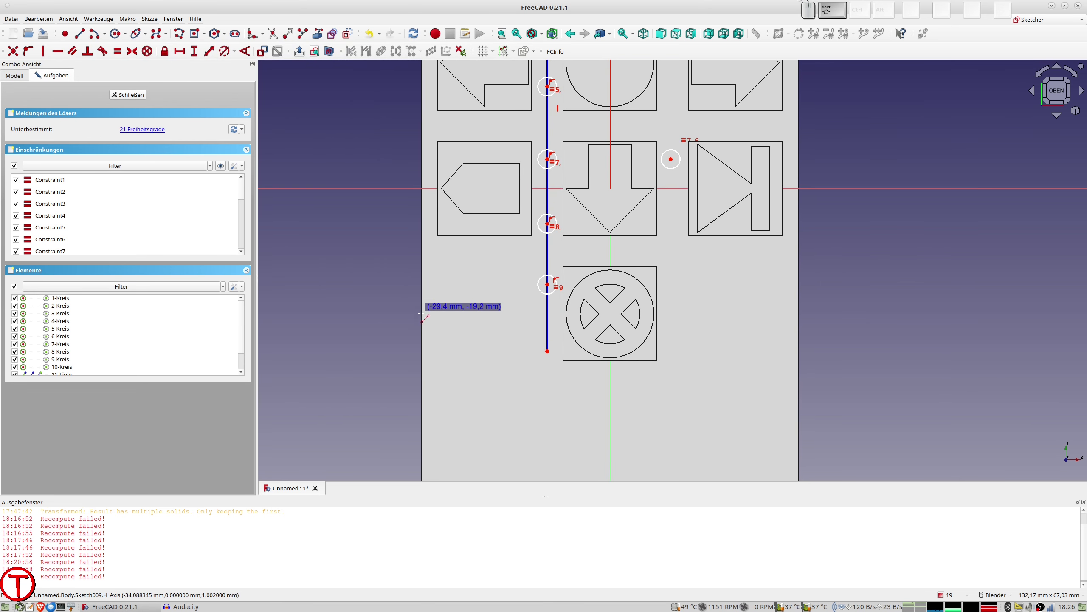
left_click(392, 306)
left_click(860, 306)
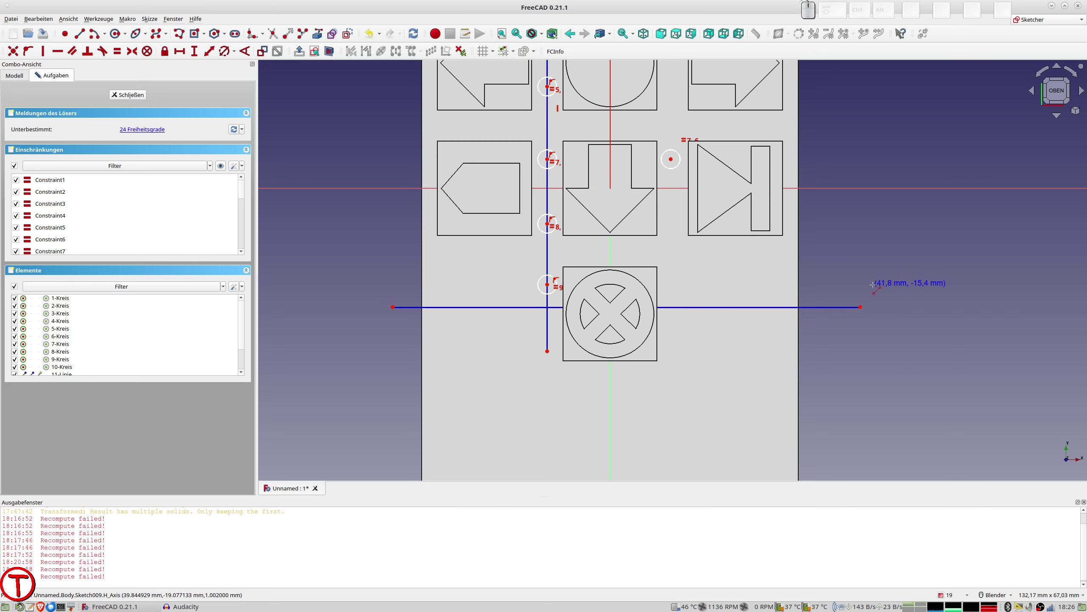
middle_click_drag(887, 233, 705, 324, "shift")
scroll(704, 324, "down", 3)
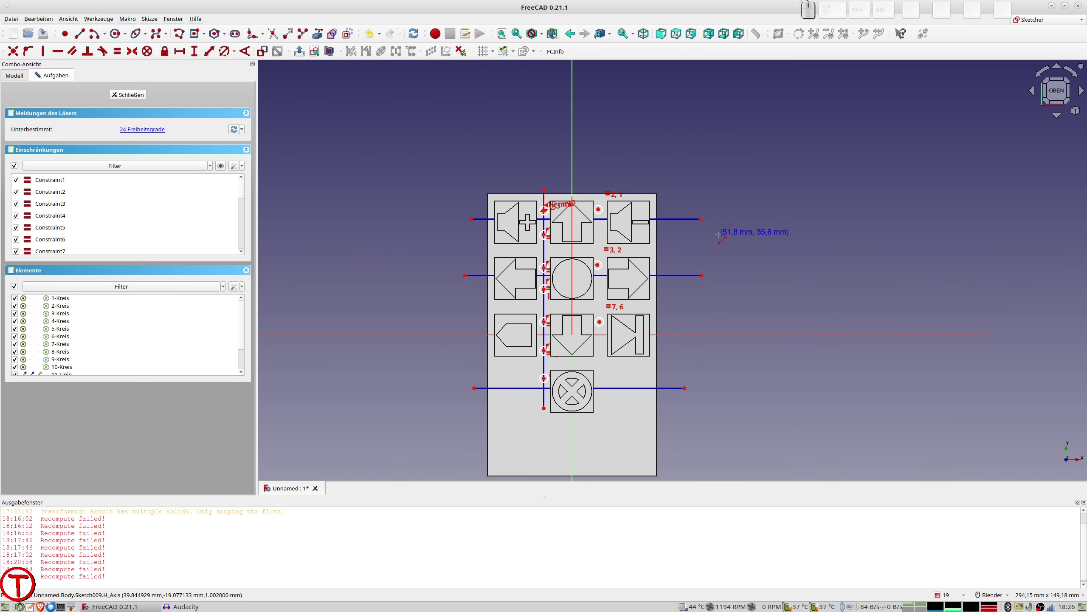
right_click(717, 302)
- Place the middle line 20 mm above the axis and the top line 20 mm above it
left_click(712, 334)
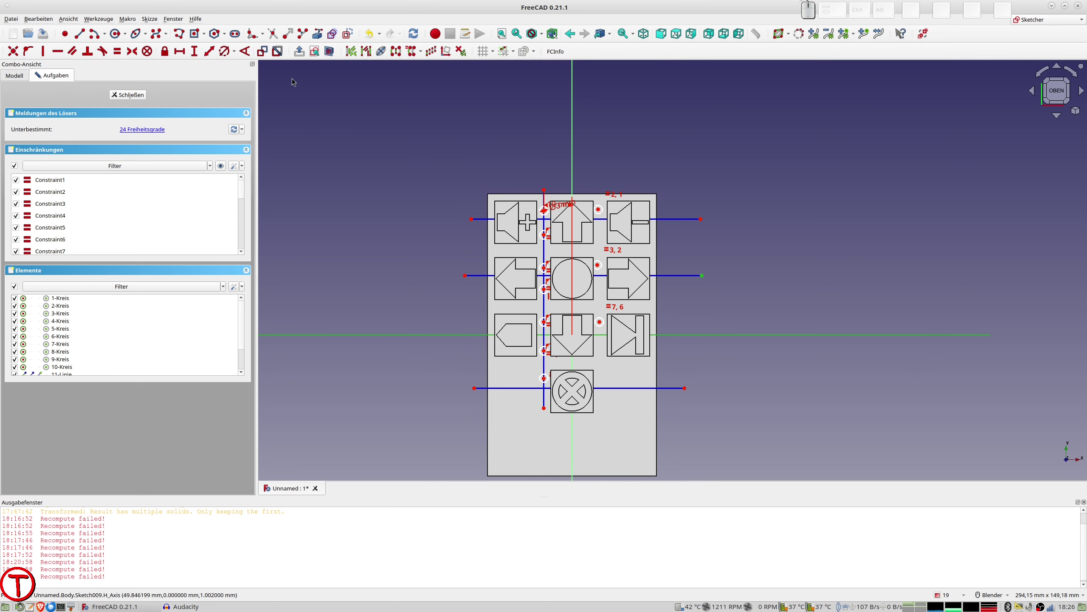
left_click(209, 52)
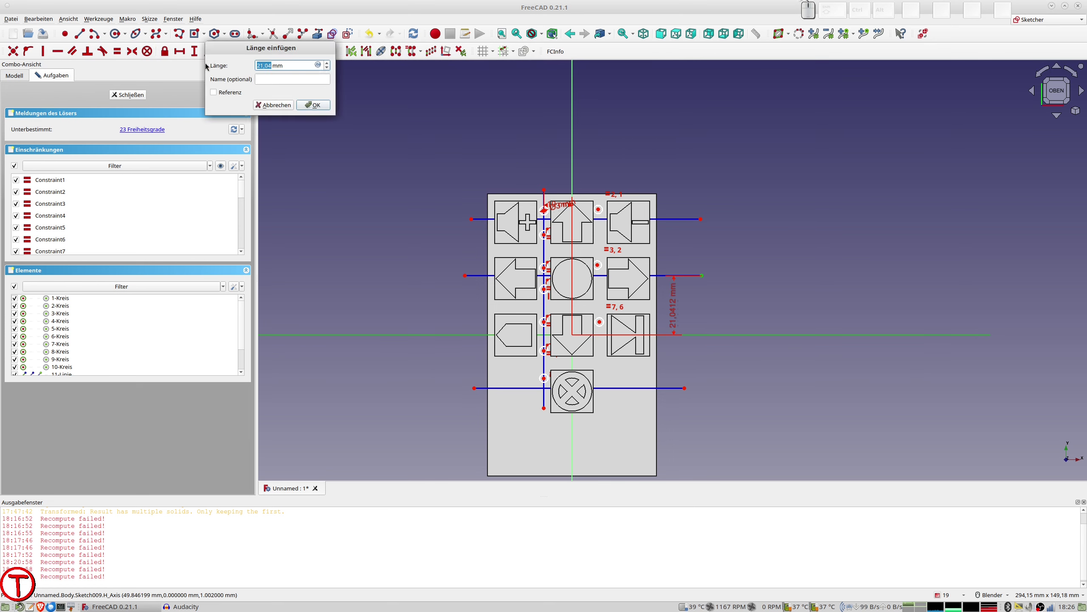
key("Return")
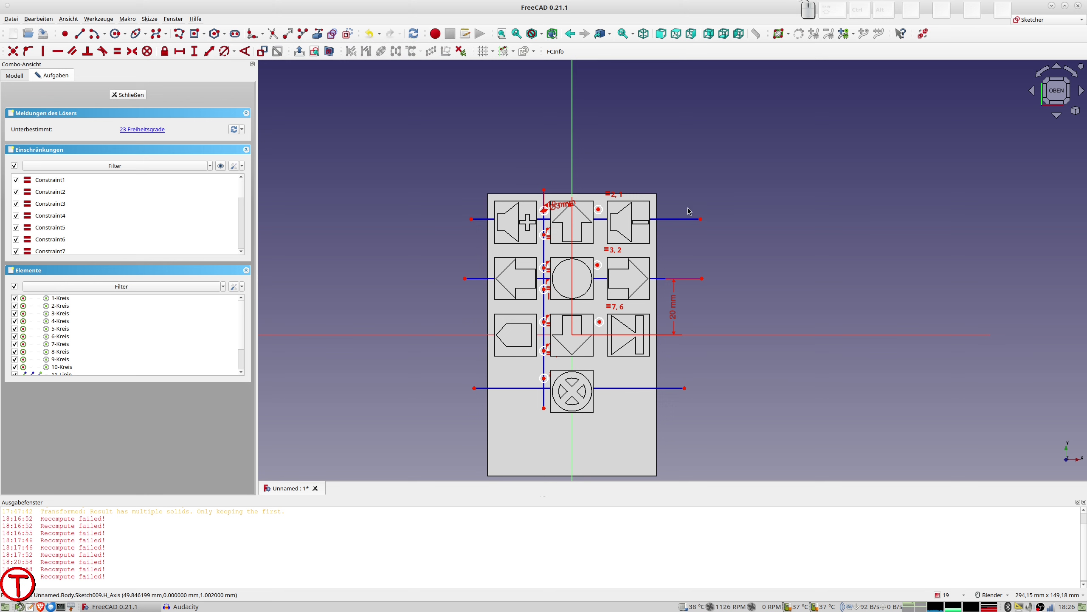
left_click(663, 279)
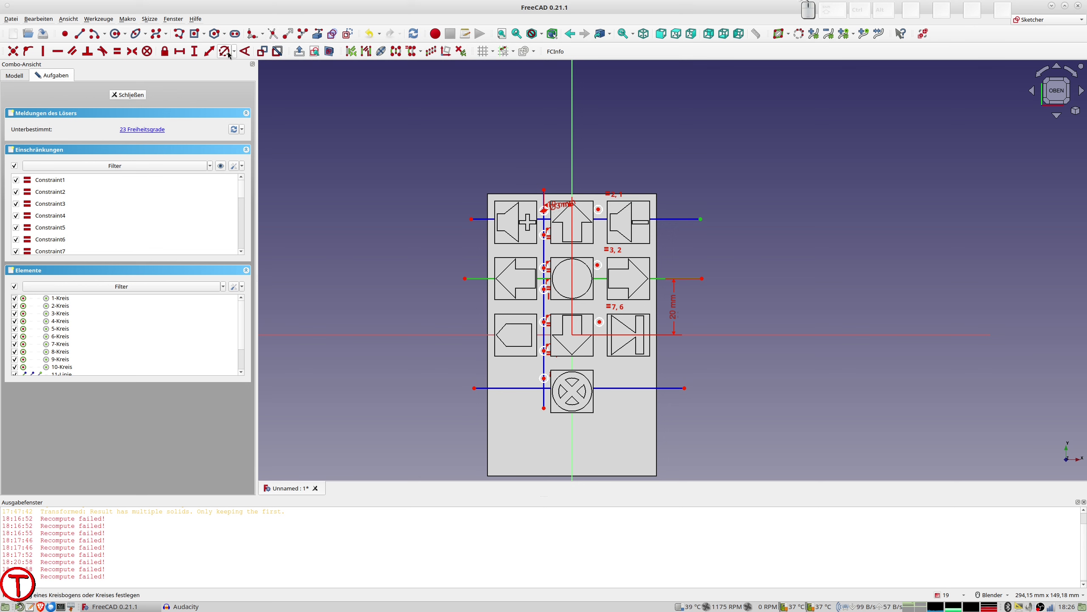
type("i")
type("20")
key("Return")
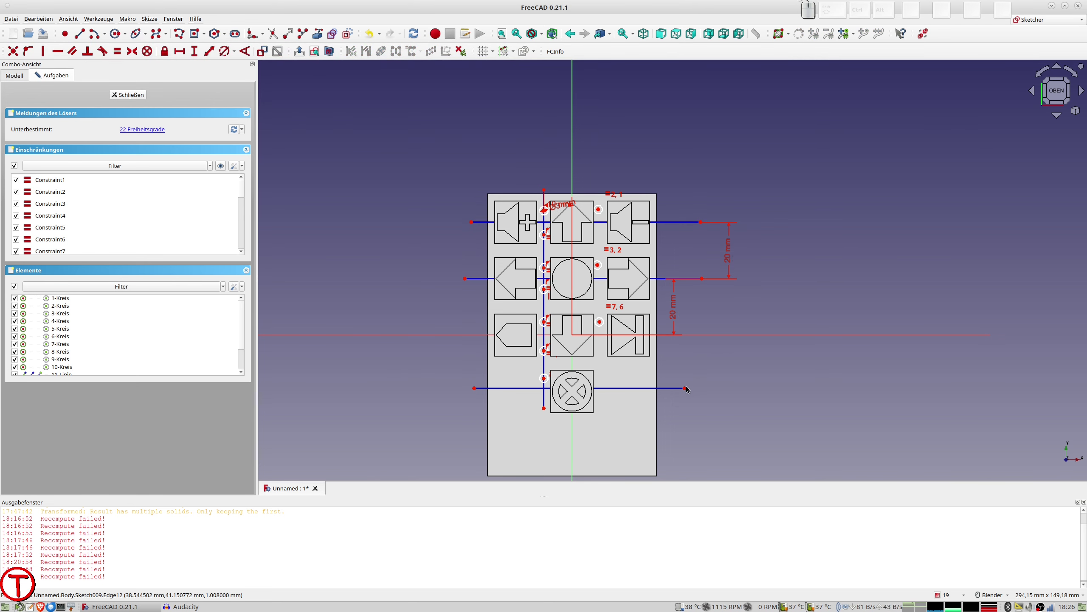
- Set the bottom line at -20 mm vertical distance from the axis
left_click(703, 335)
left_click(209, 52)
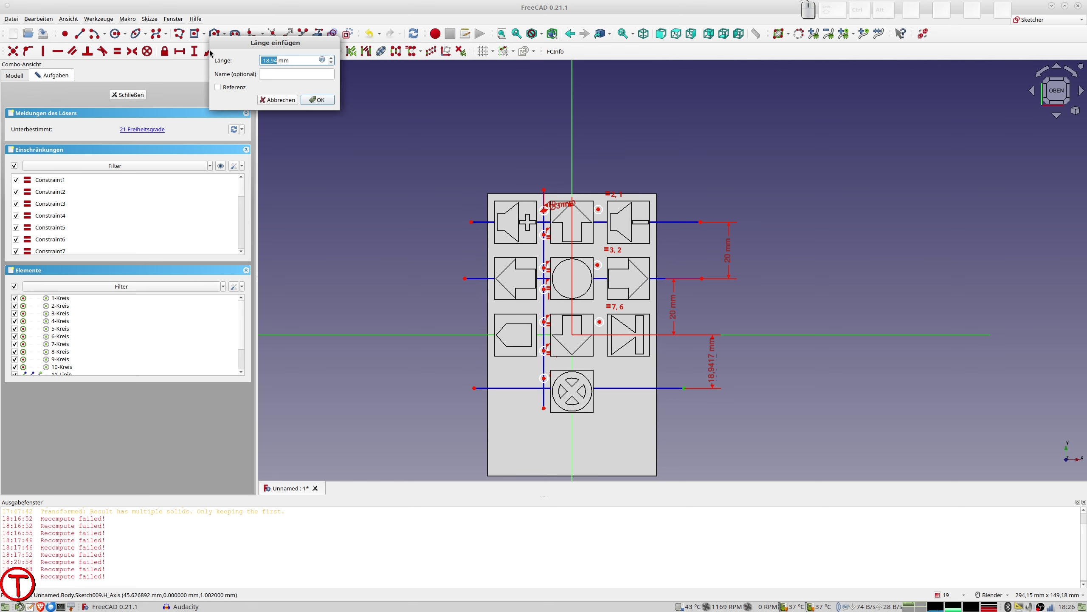
type("-20")
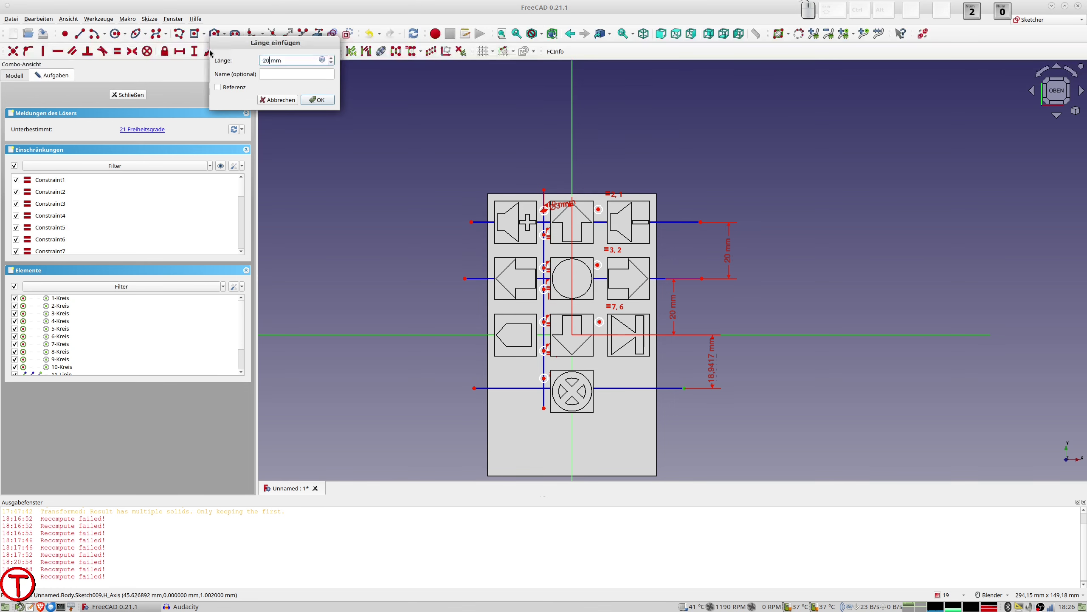
key("Return")
scroll(675, 233, "up", 2)
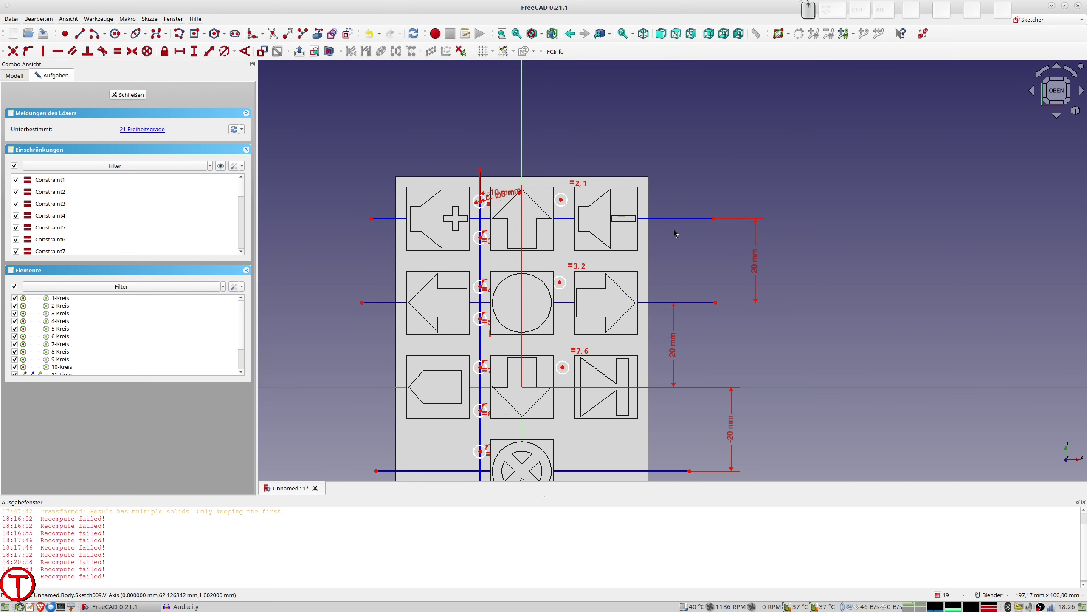
scroll(516, 222, "up", 2)
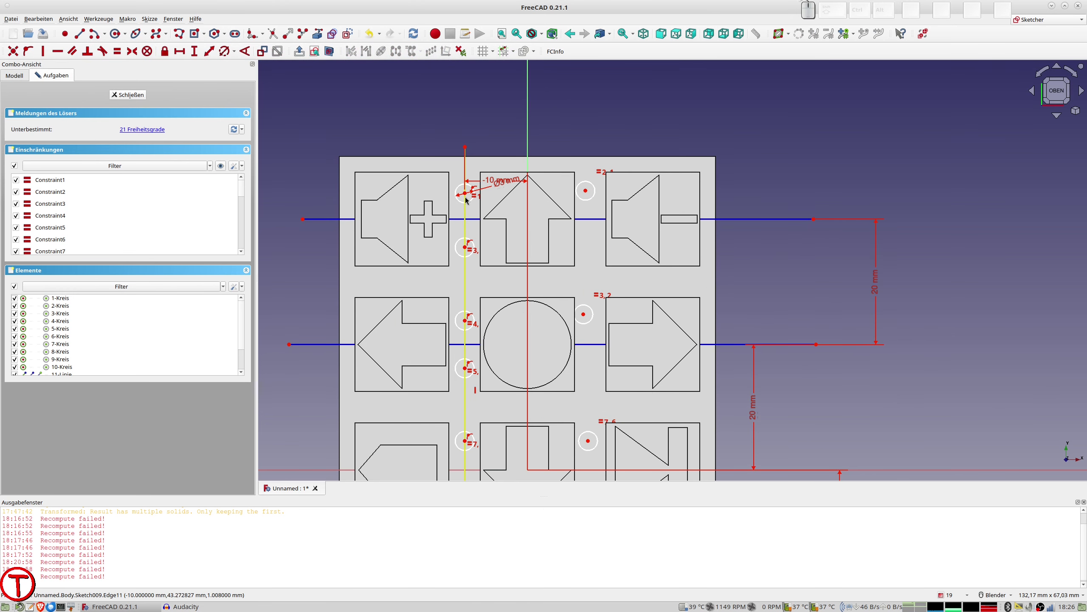
left_click(467, 239)
left_click(459, 220)
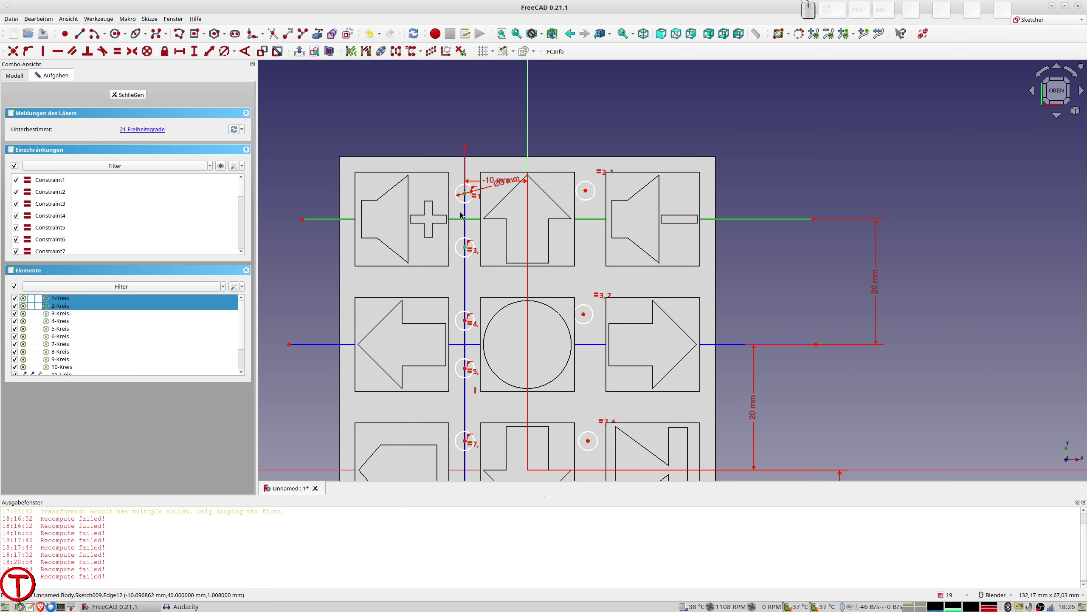
key("s")
key("s")
scroll(481, 210, "up", 1)
scroll(471, 222, "up", 1)
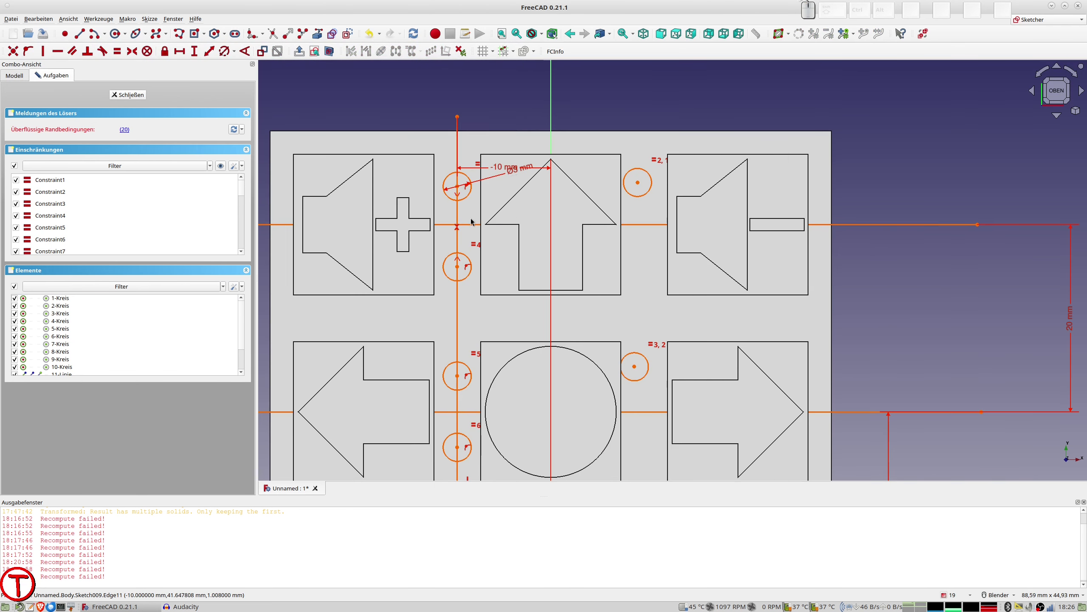
scroll(471, 222, "up", 1)
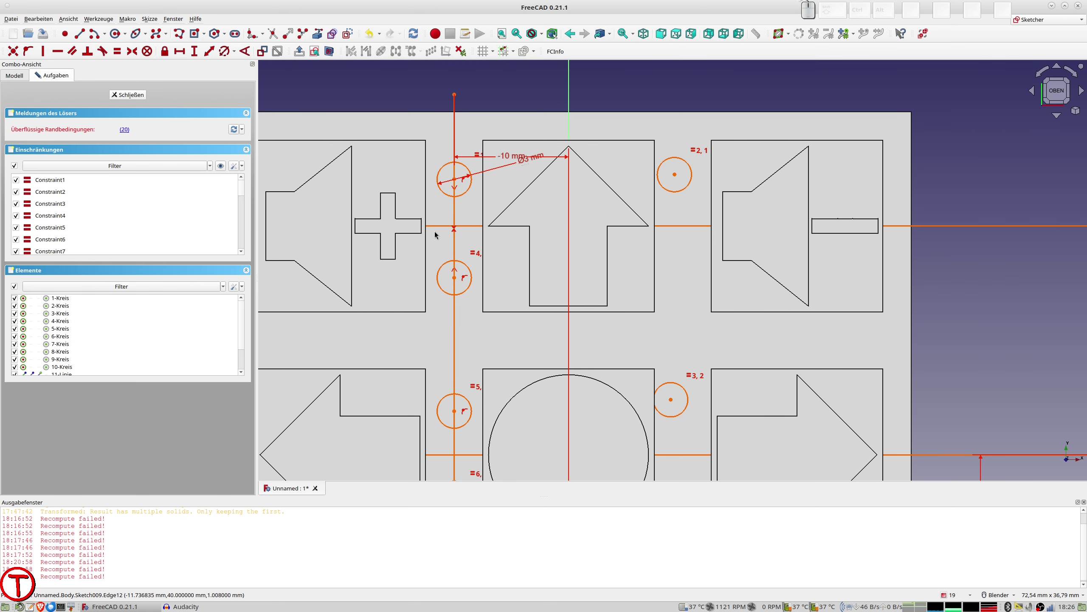
scroll(434, 232, "up", 5)
scroll(435, 233, "up", 2)
scroll(435, 233, "down", 3)
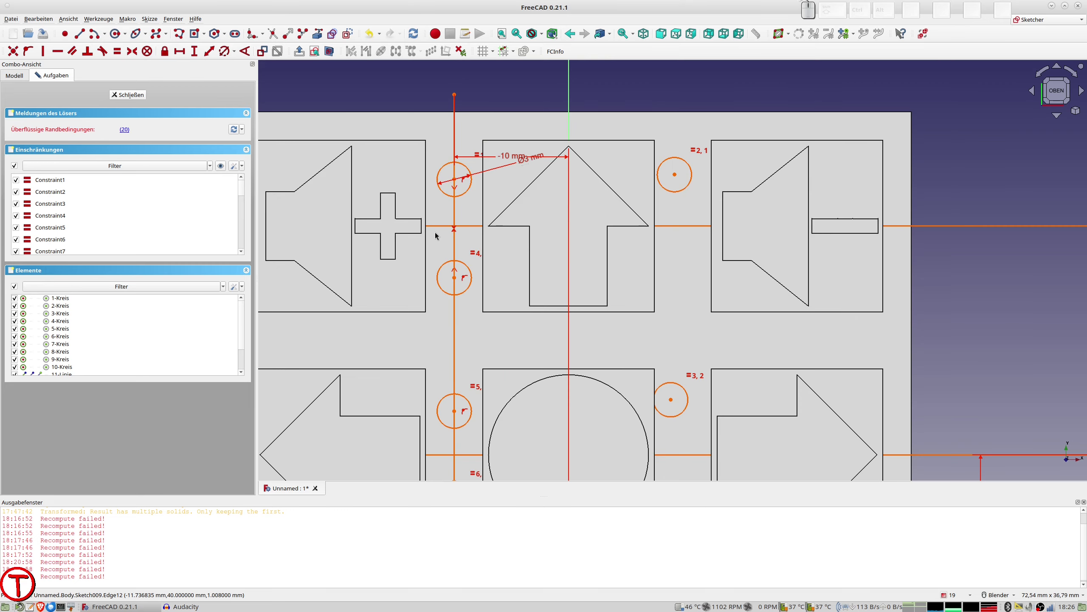
scroll(435, 233, "down", 2)
scroll(435, 233, "down", 2)
scroll(436, 236, "down", 1)
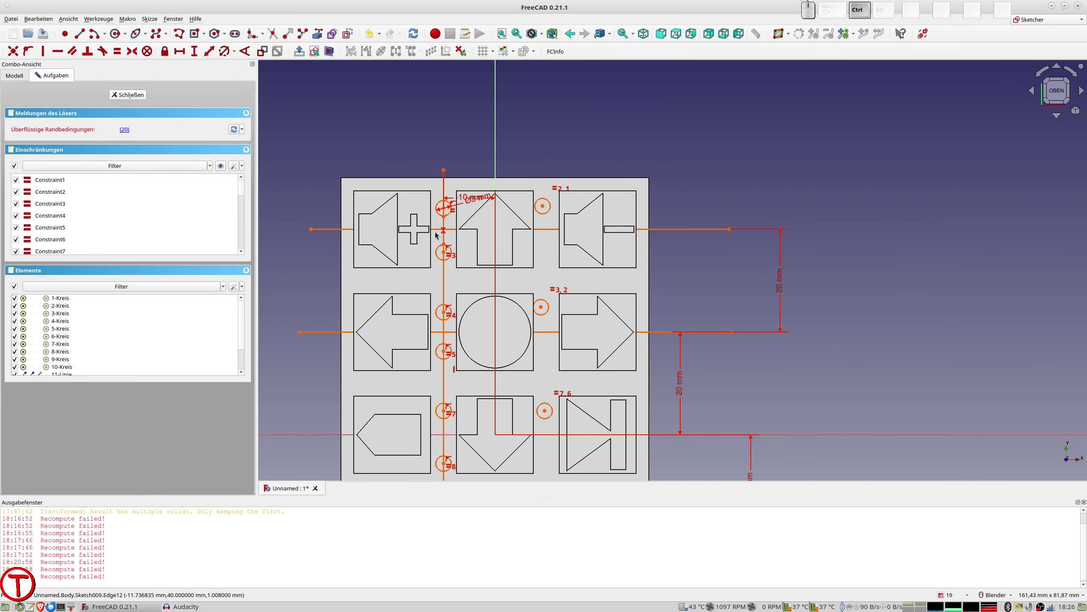
key("ctrl+z")
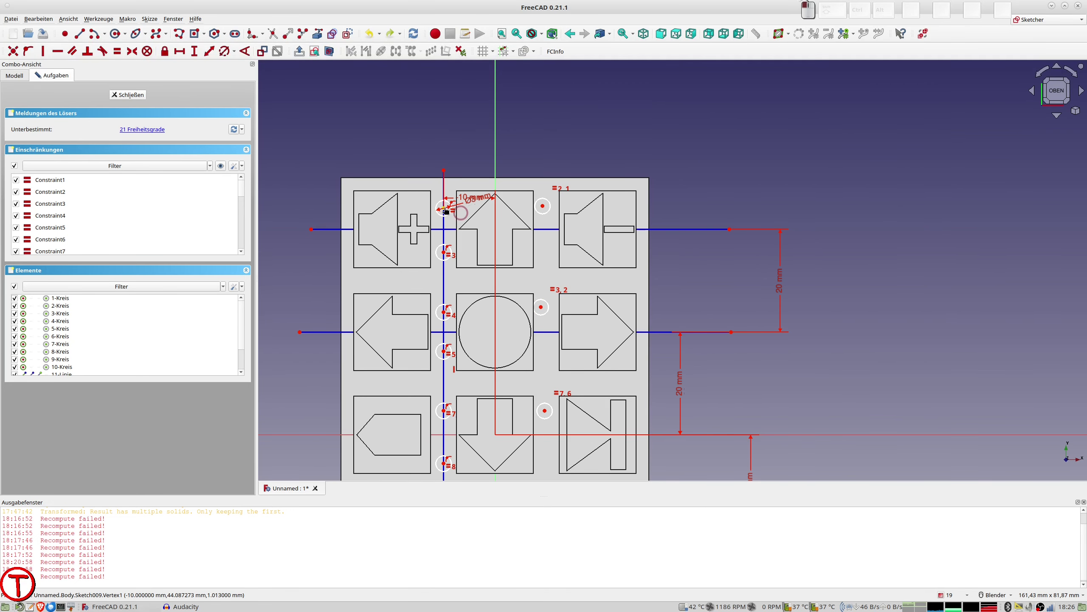
- Delete the three equality constraints linking the small circles
left_click(450, 209)
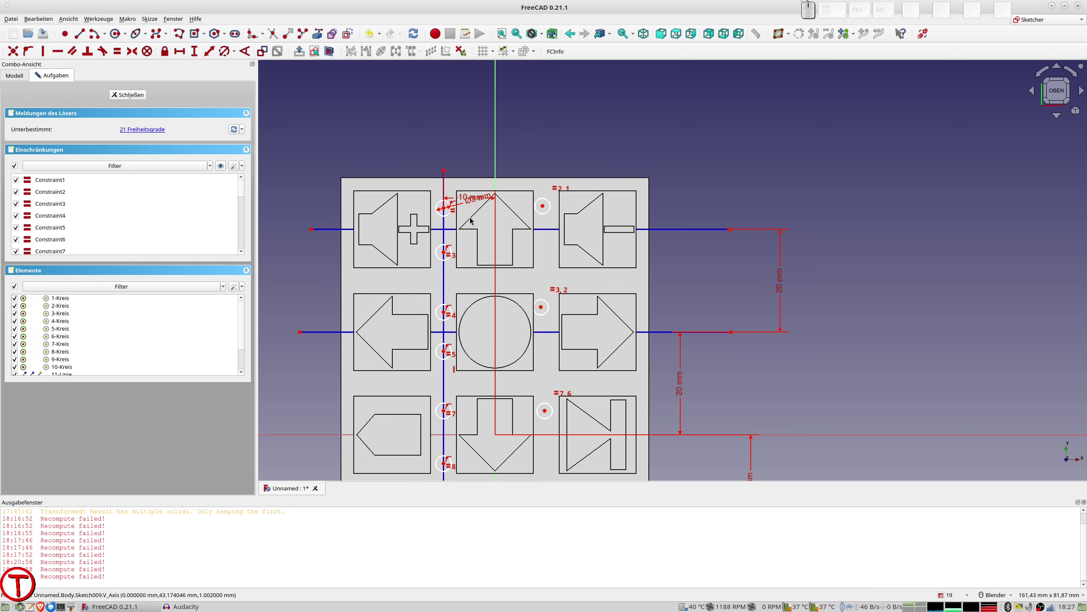
left_click(451, 248)
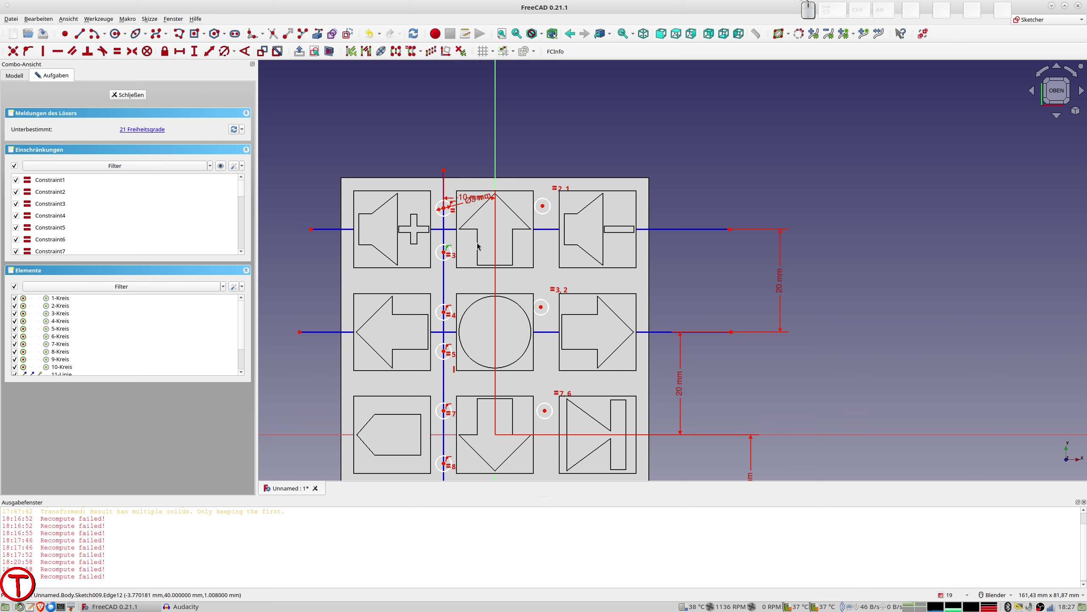
key("Delete")
left_click(450, 347)
key("Delete")
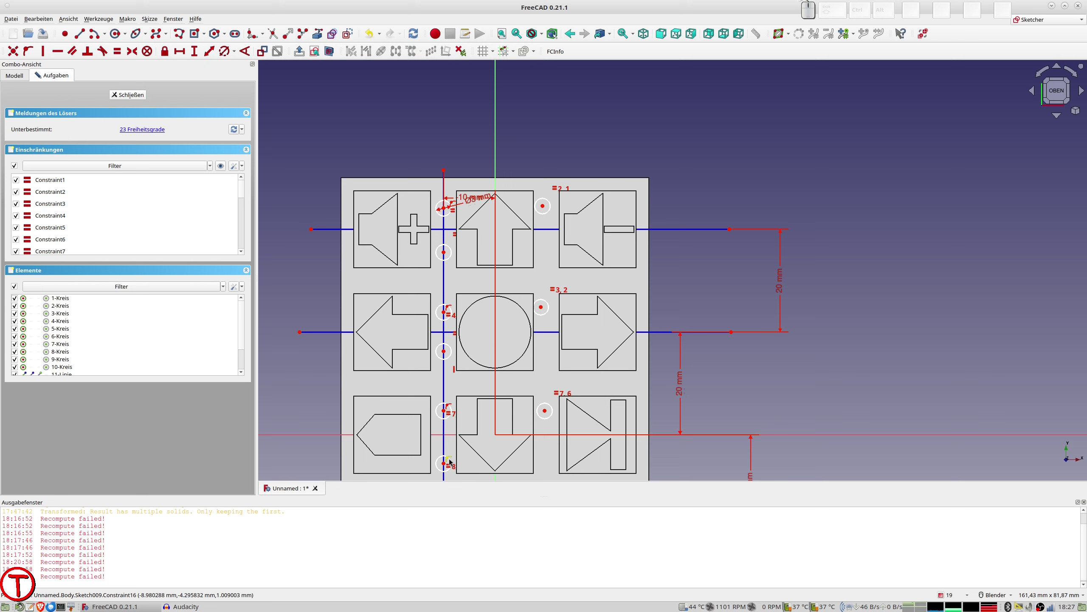
left_click(450, 462)
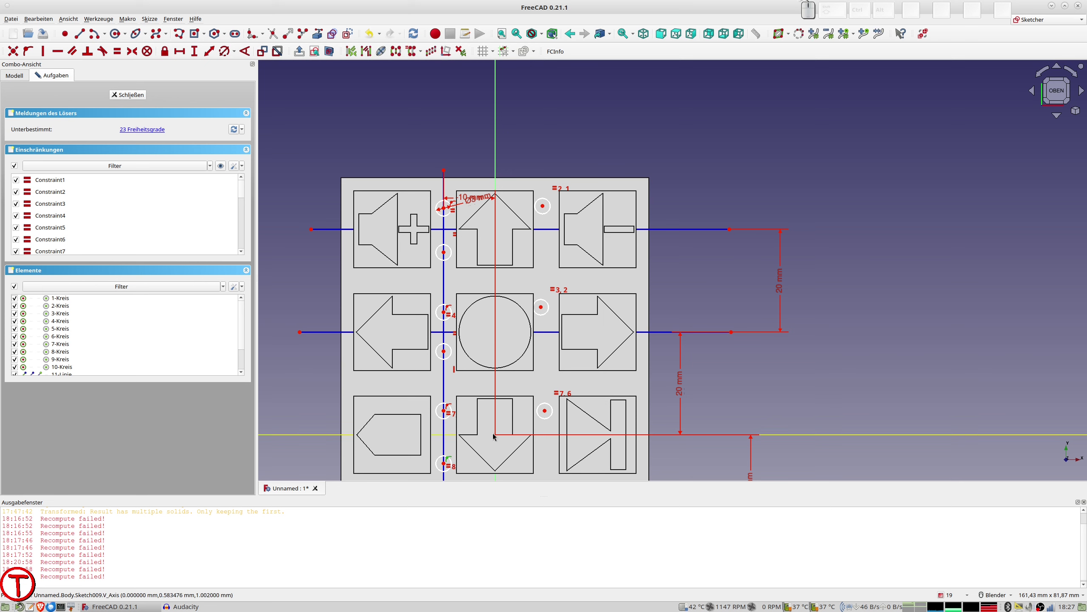
key("Delete")
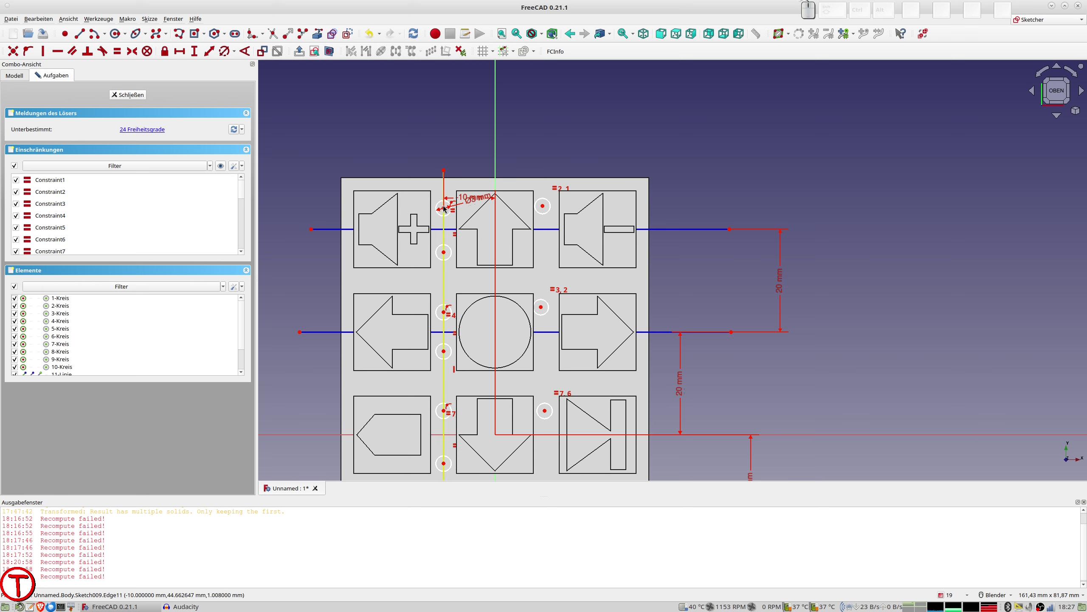
- Make circle pairs 1/2, 4/5 and 7/8 symmetric about their row lines
left_click(448, 205)
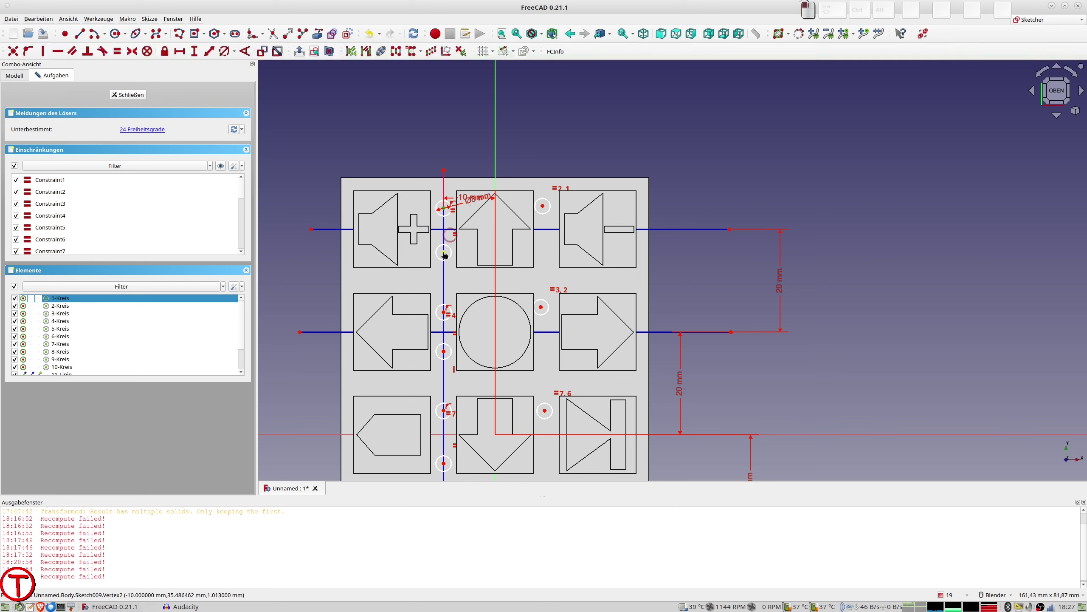
left_click(445, 254)
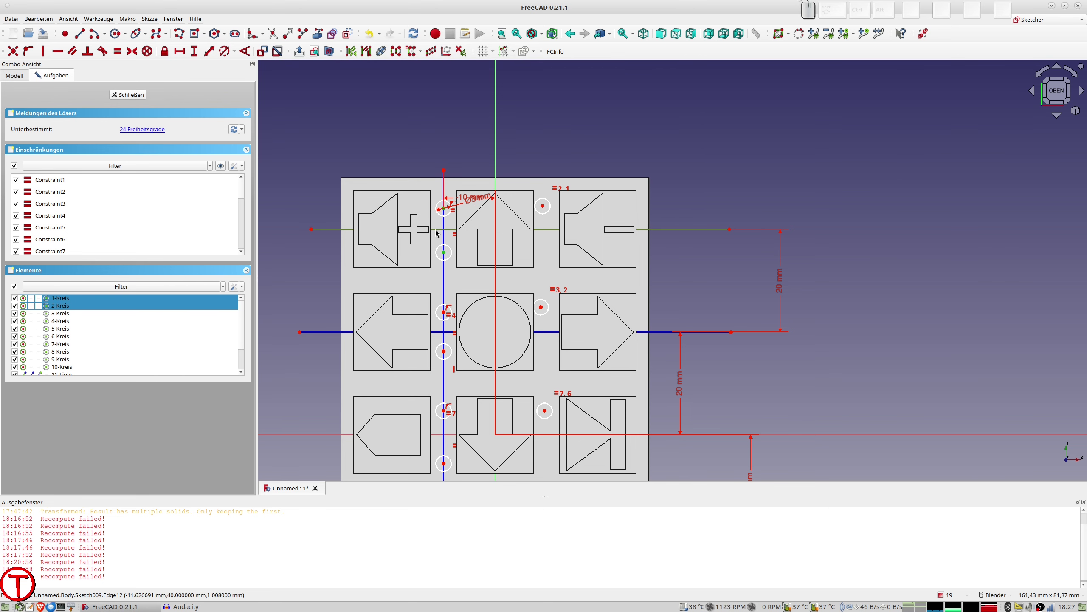
key("s")
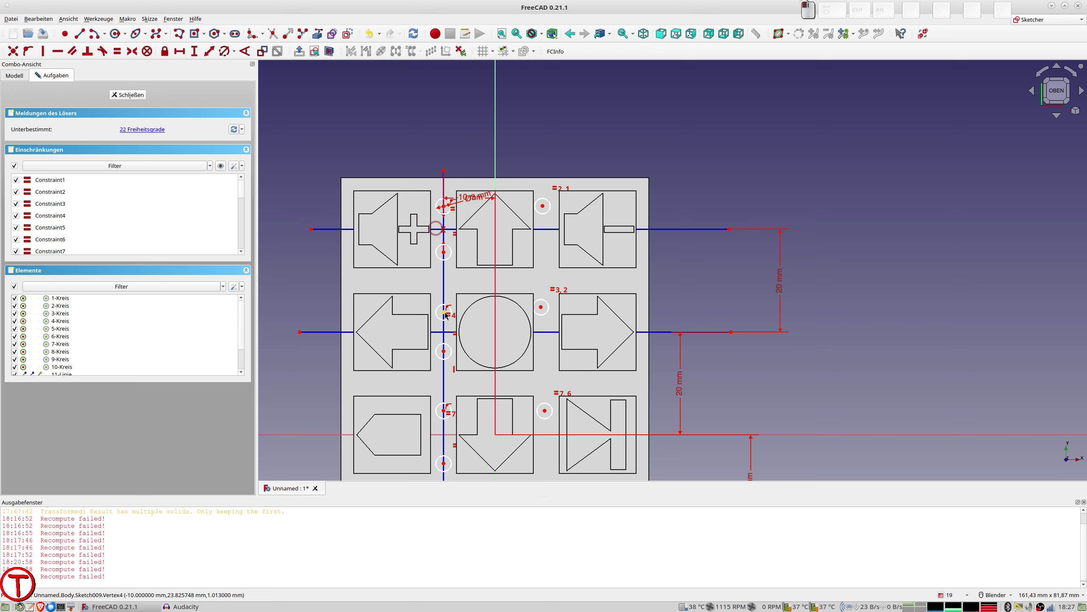
left_click(444, 314)
left_click(444, 352)
left_click(436, 332)
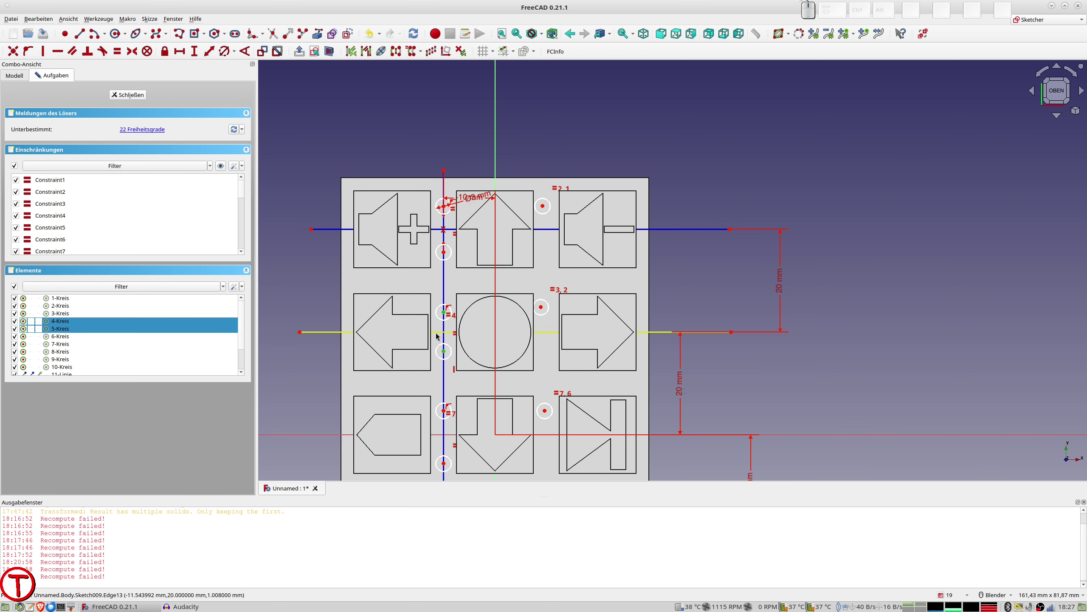
key("s")
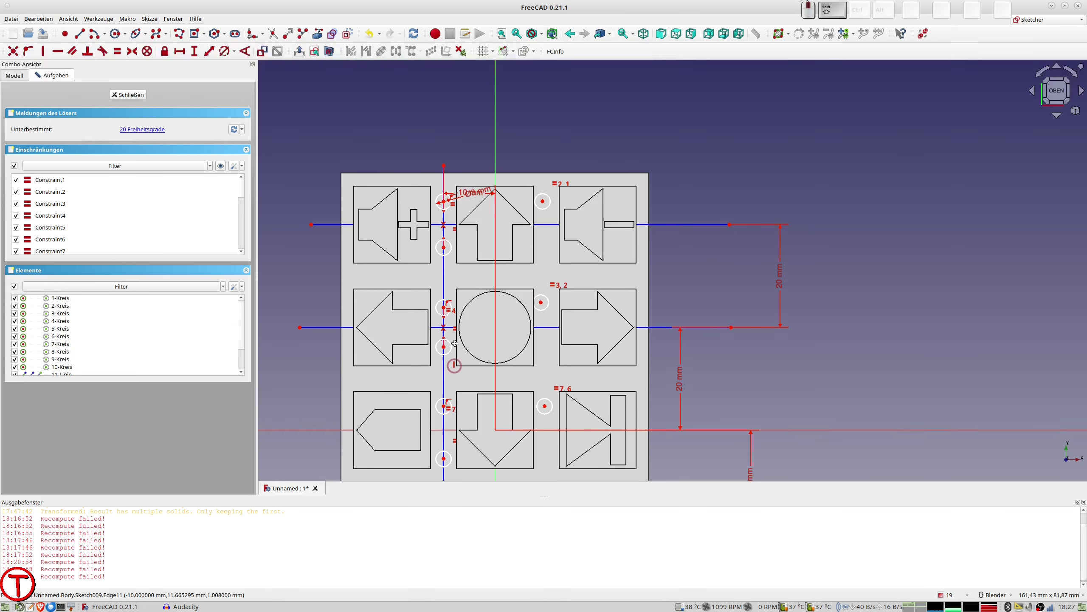
middle_click_drag(446, 414, 454, 241, "shift")
left_click(455, 241)
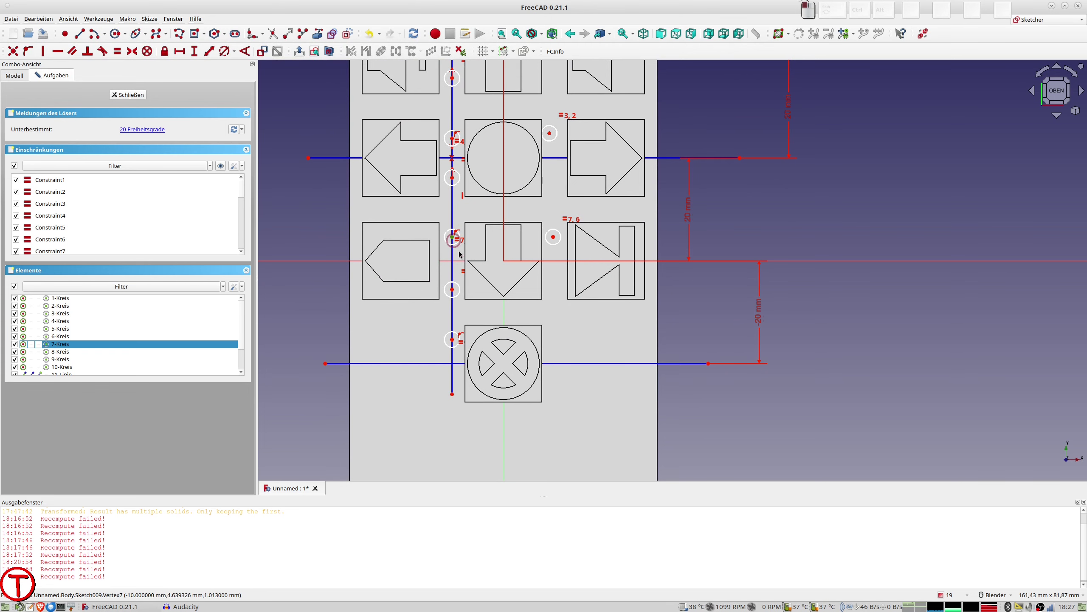
left_click(453, 291)
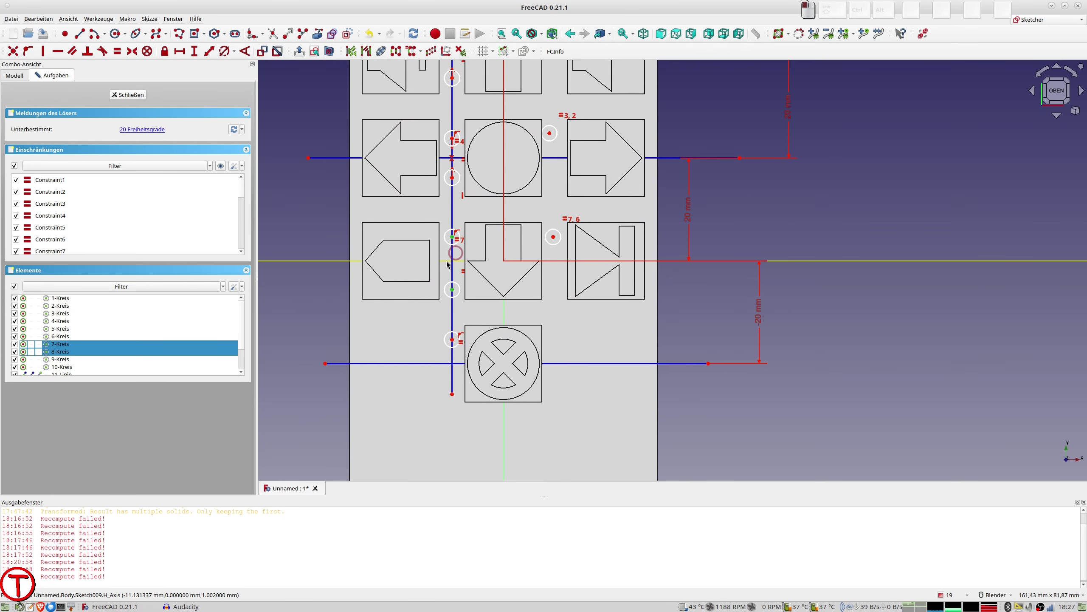
left_click(450, 260)
key("s")
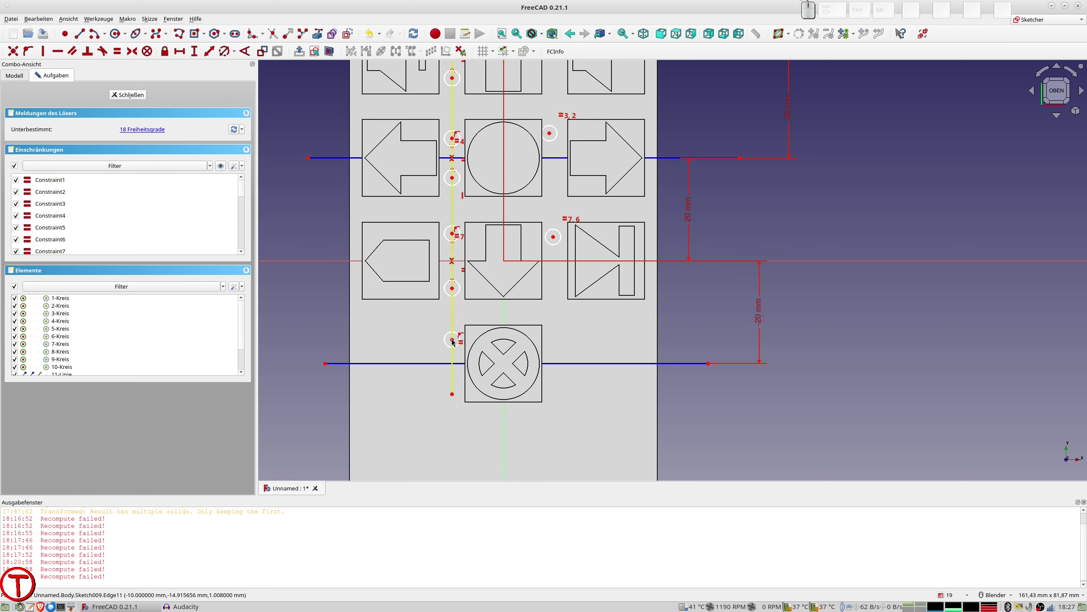
- Seat circle 10 on the bottom row line and circle 3 on the top row line
left_click(452, 340)
left_click(436, 364)
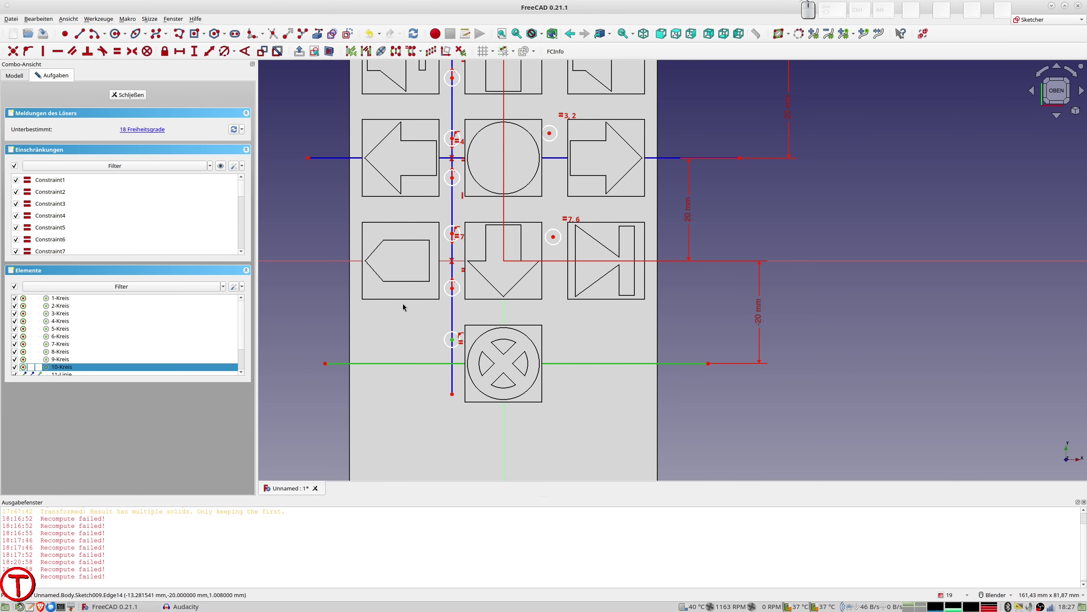
key("o")
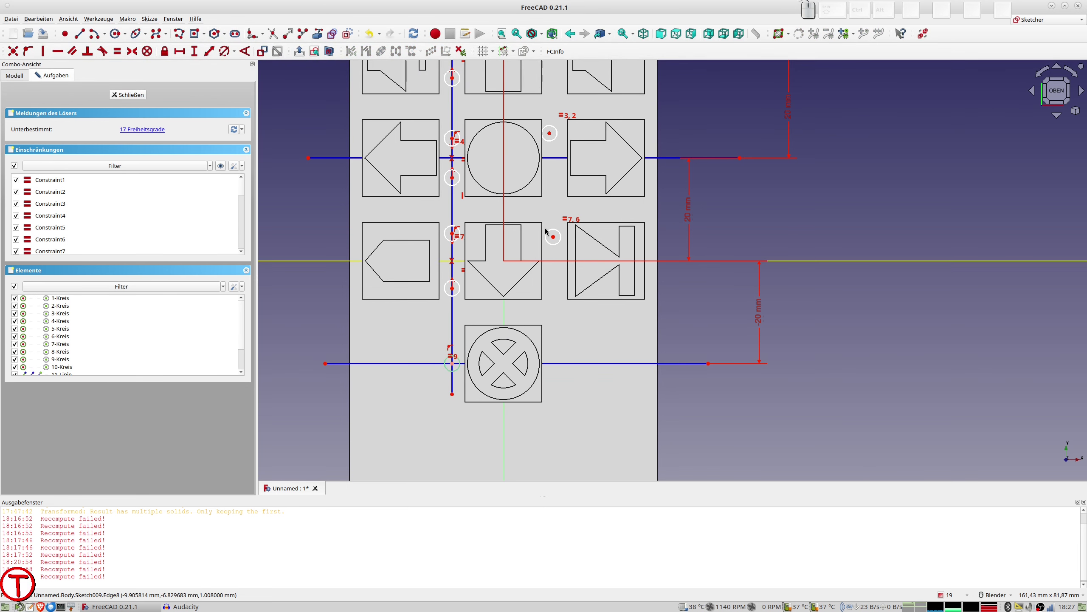
middle_click_drag(565, 176, 542, 311, "shift")
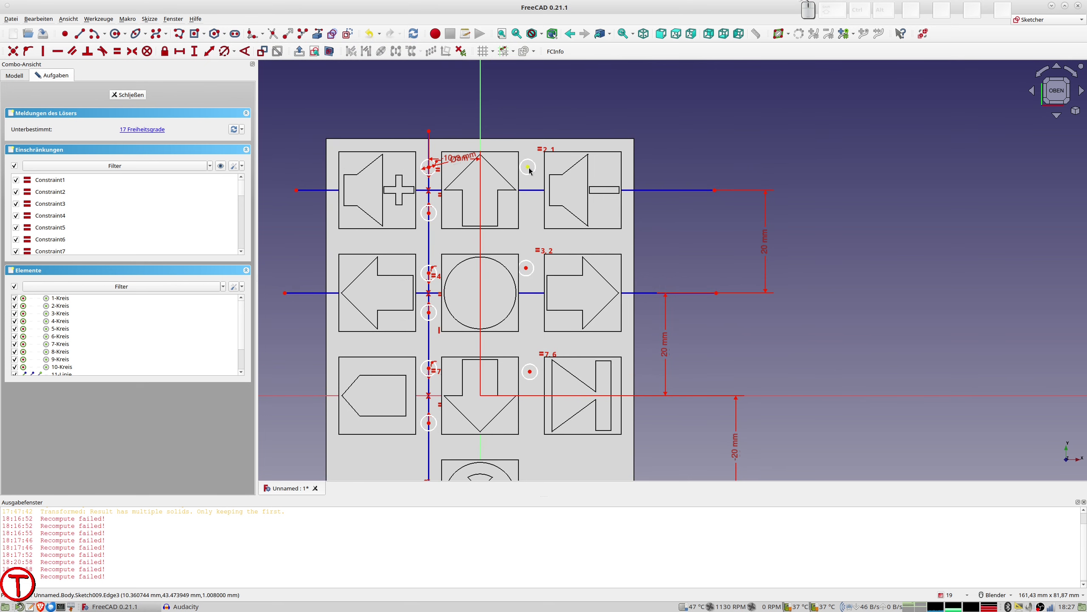
left_click(528, 167)
left_click(534, 189)
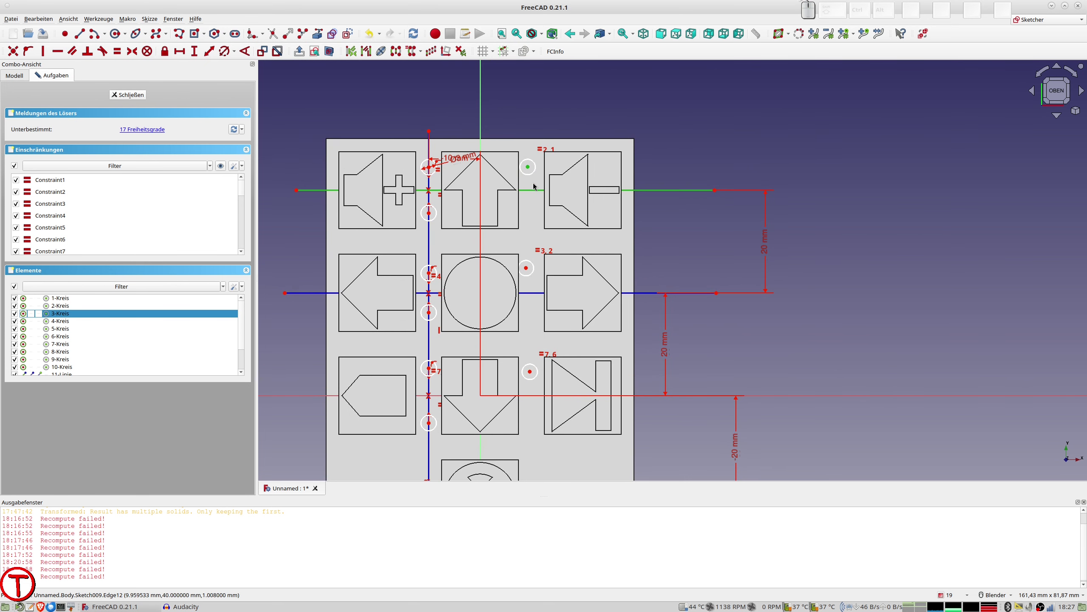
key("o")
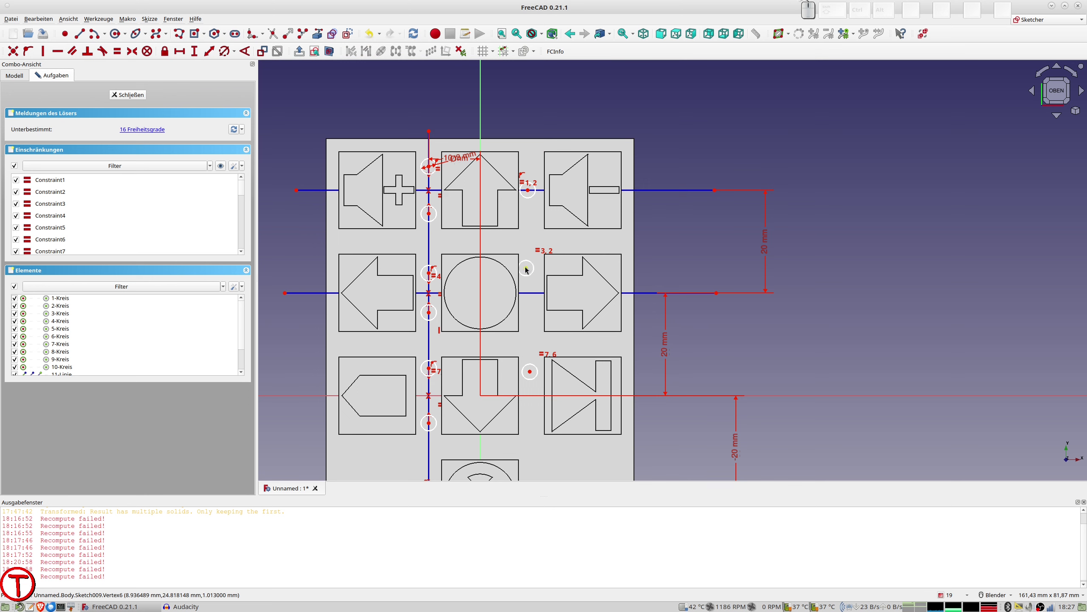
- Seat circle 6 on the middle row line and circle 9 on the third row line
left_click(526, 268)
left_click(531, 293)
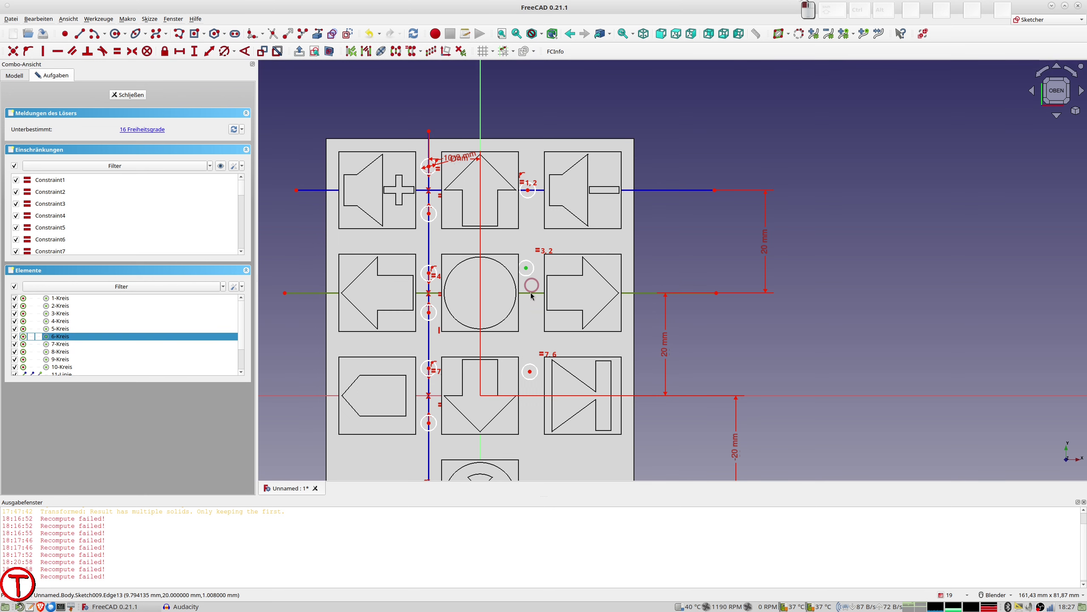
key("o")
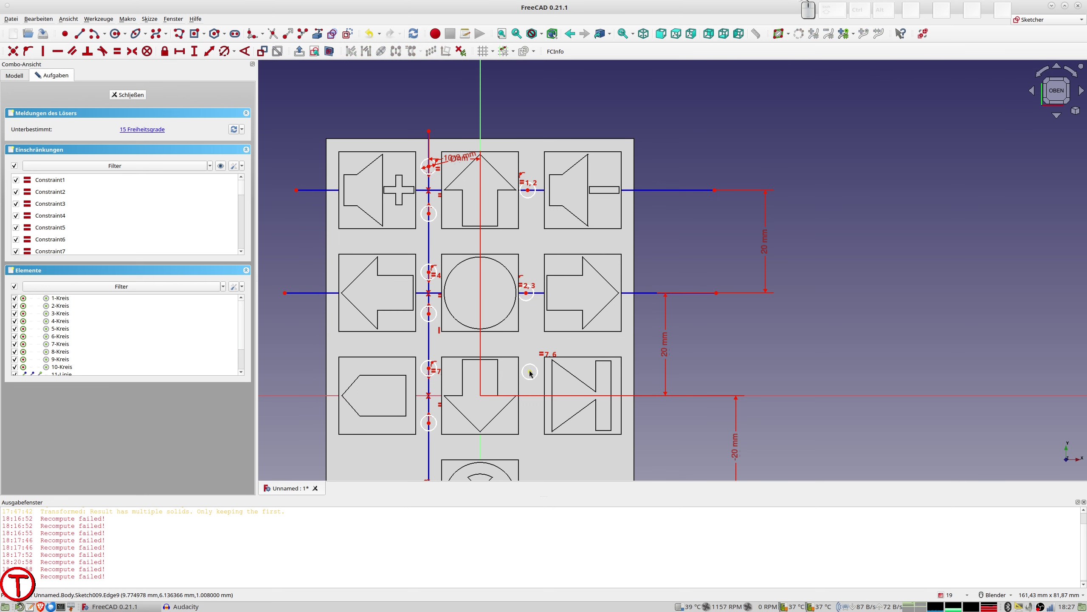
left_click(530, 372)
left_click(535, 395)
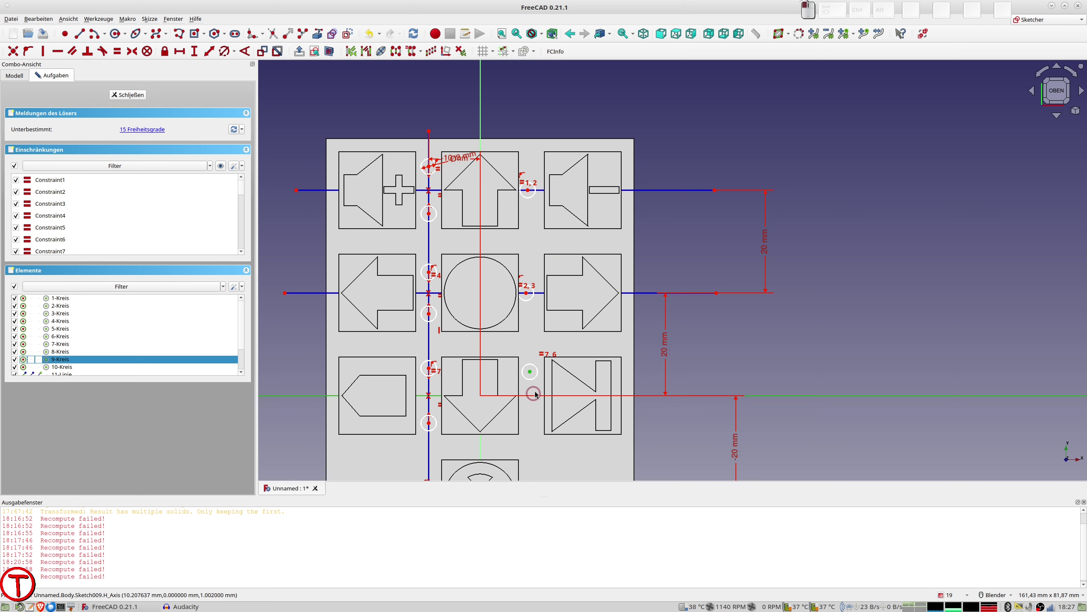
key("o")
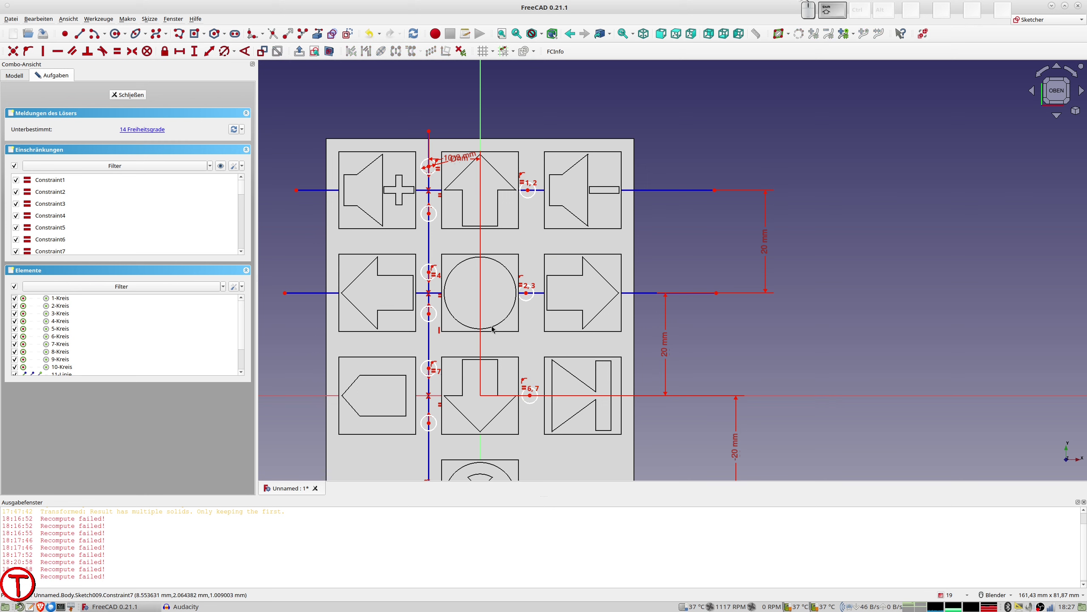
left_click(81, 36)
- Draw a vertical construction line down past the last row, 10 mm from the centre axis
left_click(533, 128)
middle_click_drag(615, 364, 608, 159, "shift")
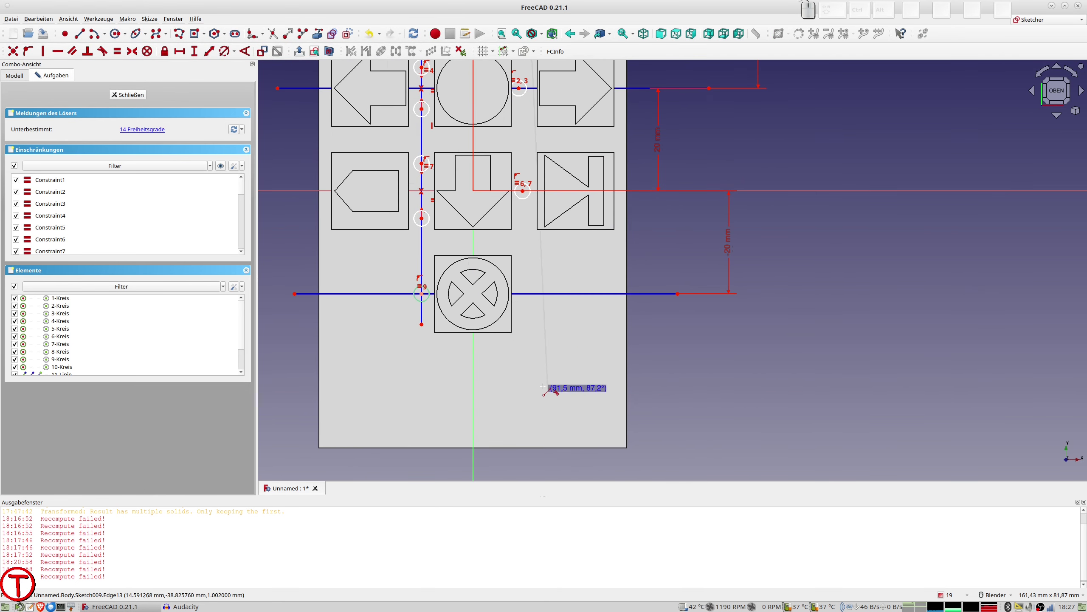
left_click(527, 380)
left_click(528, 381)
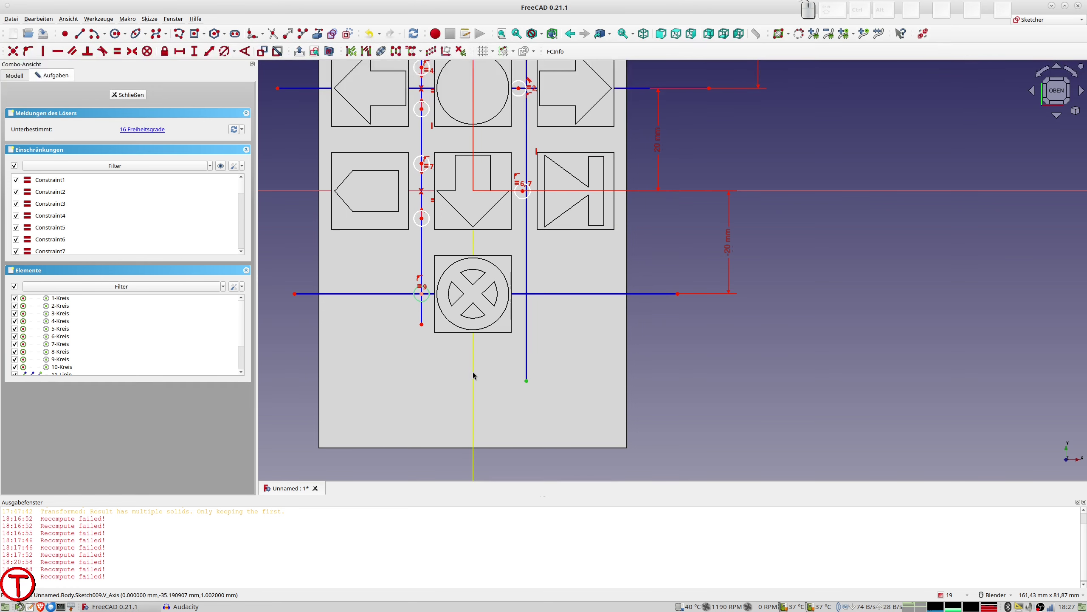
left_click(209, 52)
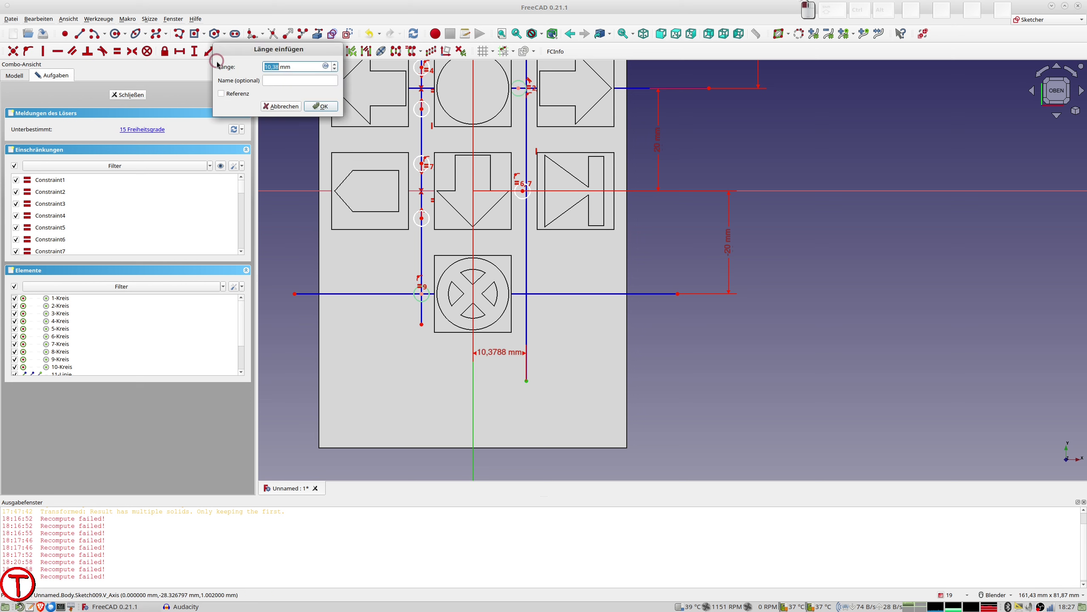
type("10")
key("Return")
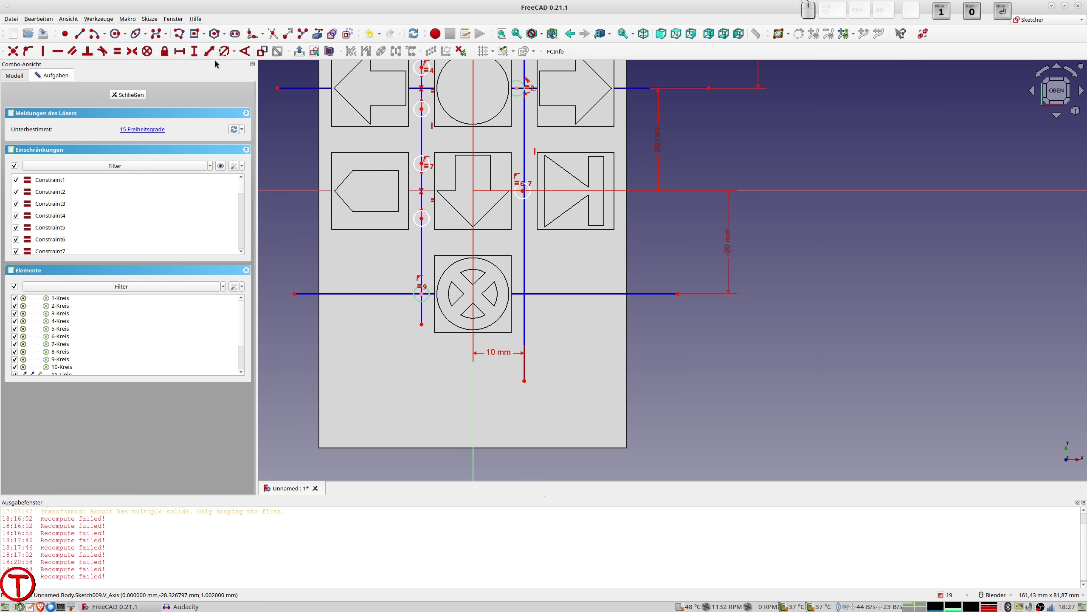
scroll(558, 199, "up", 2)
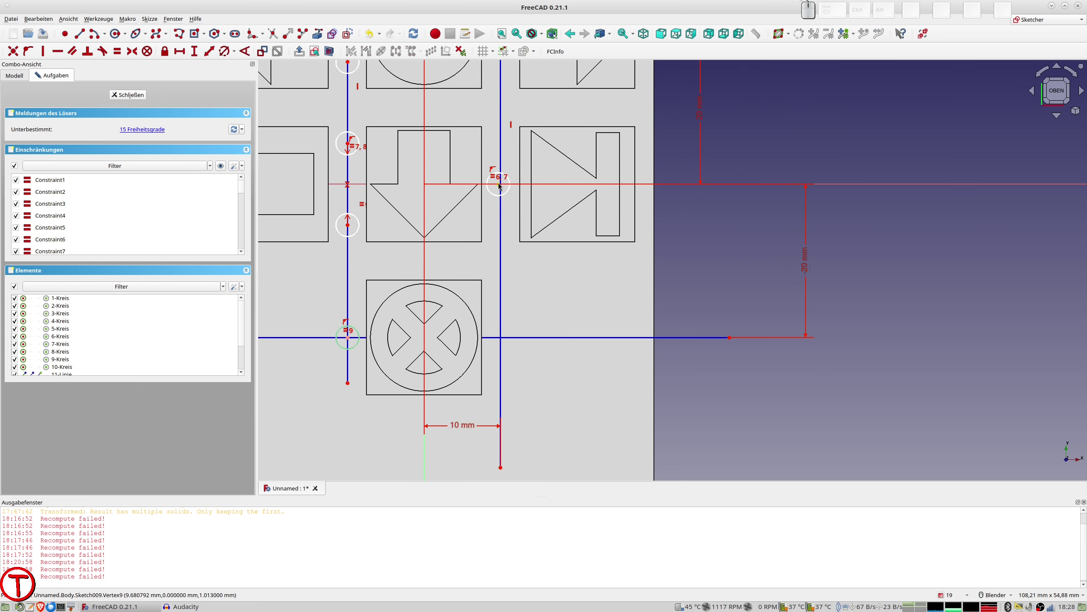
- Put the middle-row small circle's centre on the vertical line and delete the redundant constraint
left_click(506, 160)
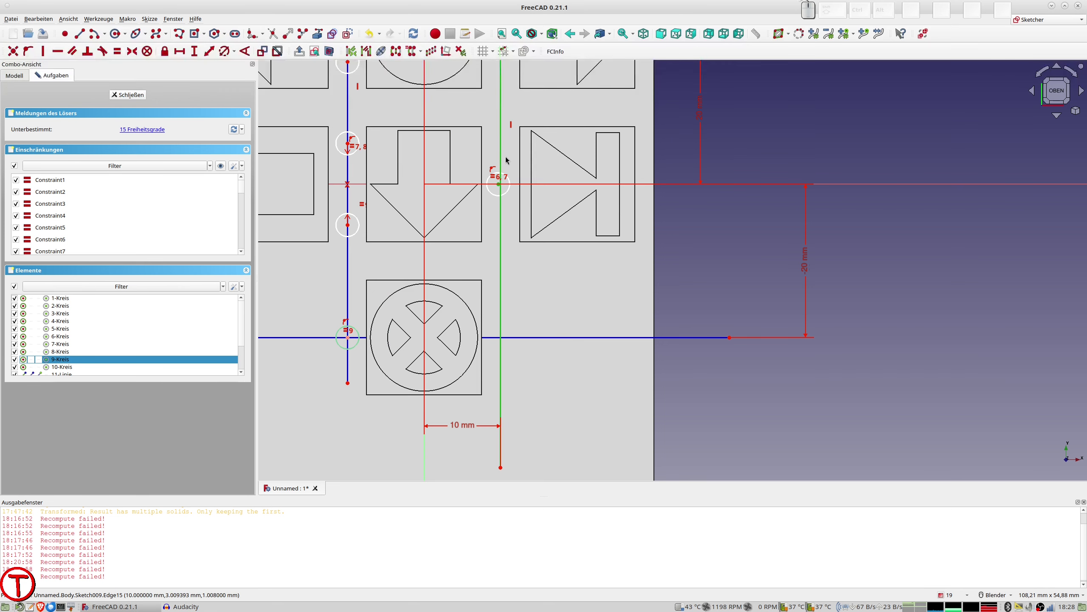
middle_click_drag(513, 120, 511, 218, "shift")
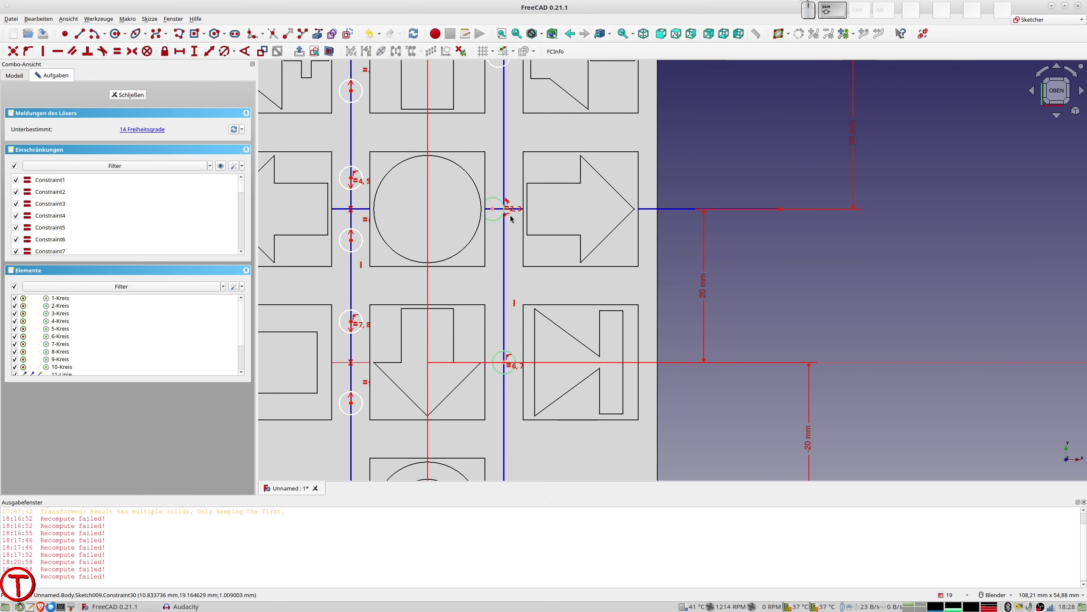
left_click(505, 189)
key("o")
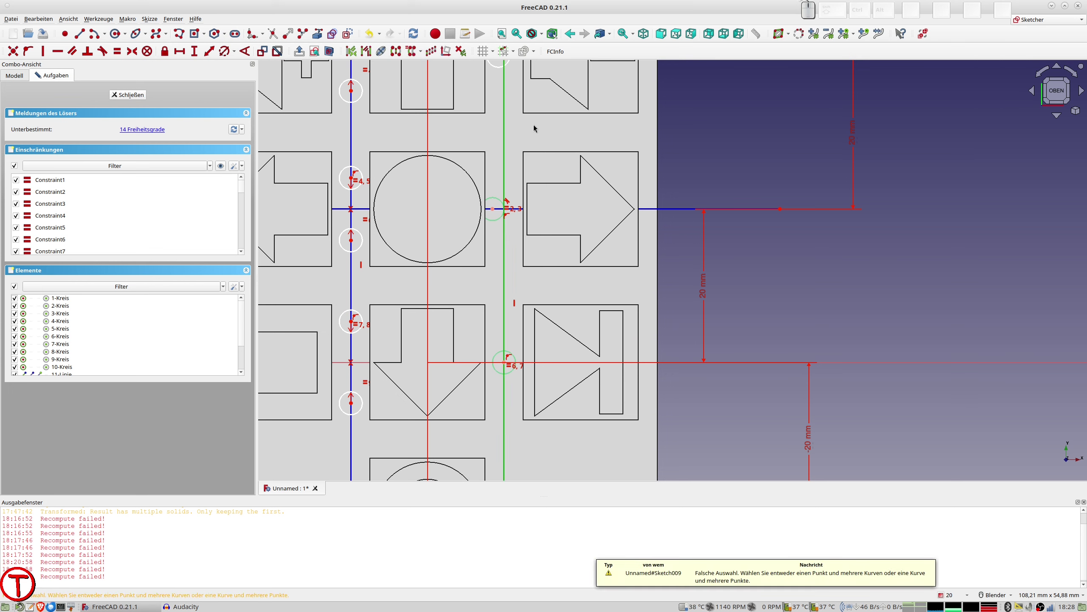
left_click(521, 183)
left_click(493, 209)
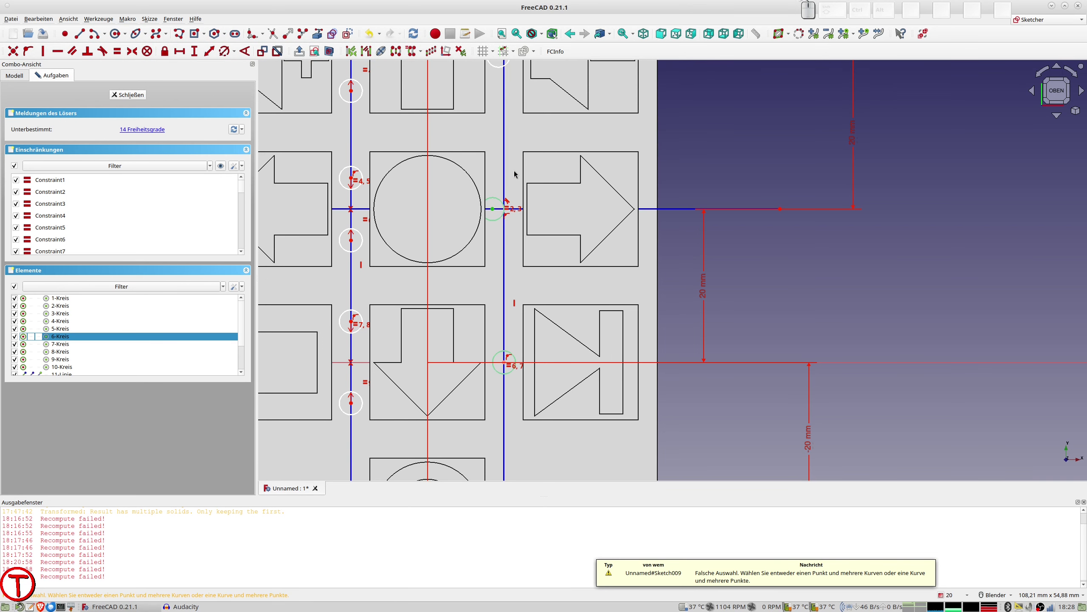
left_click(505, 171)
key("o")
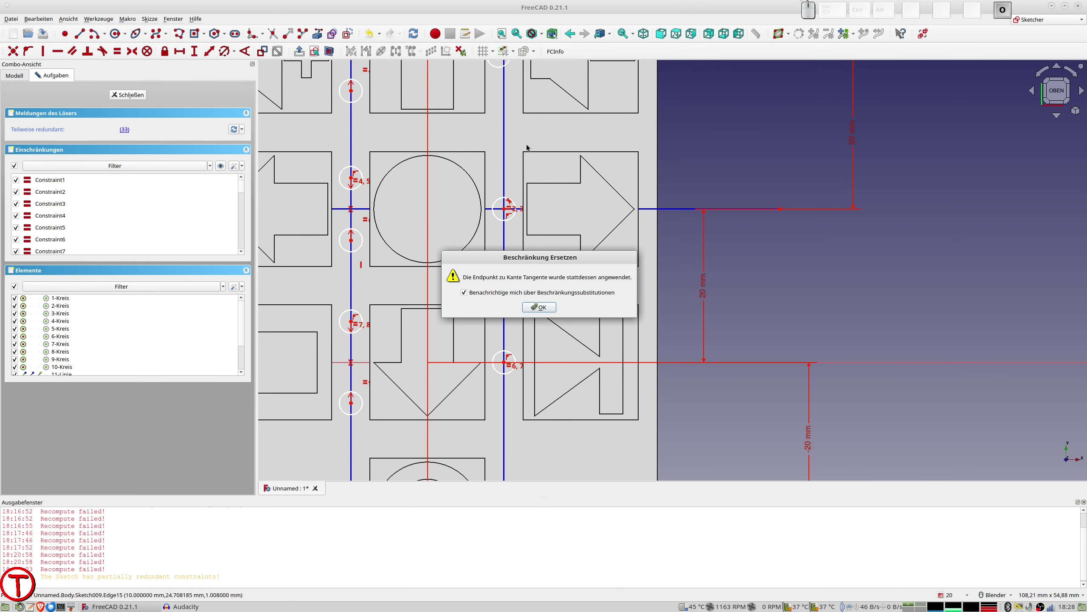
left_click(541, 307)
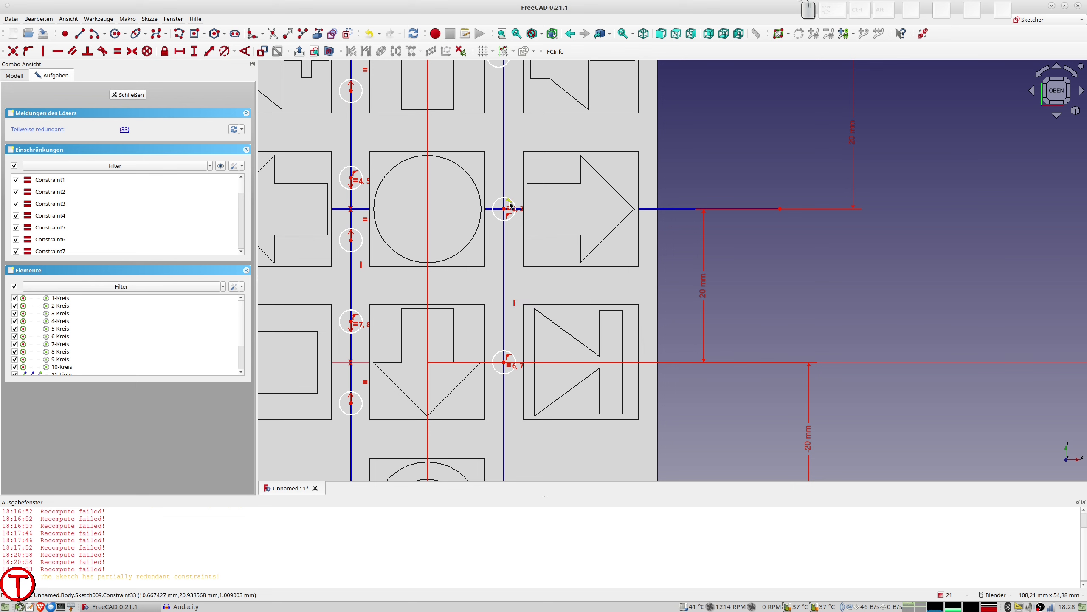
key("Delete")
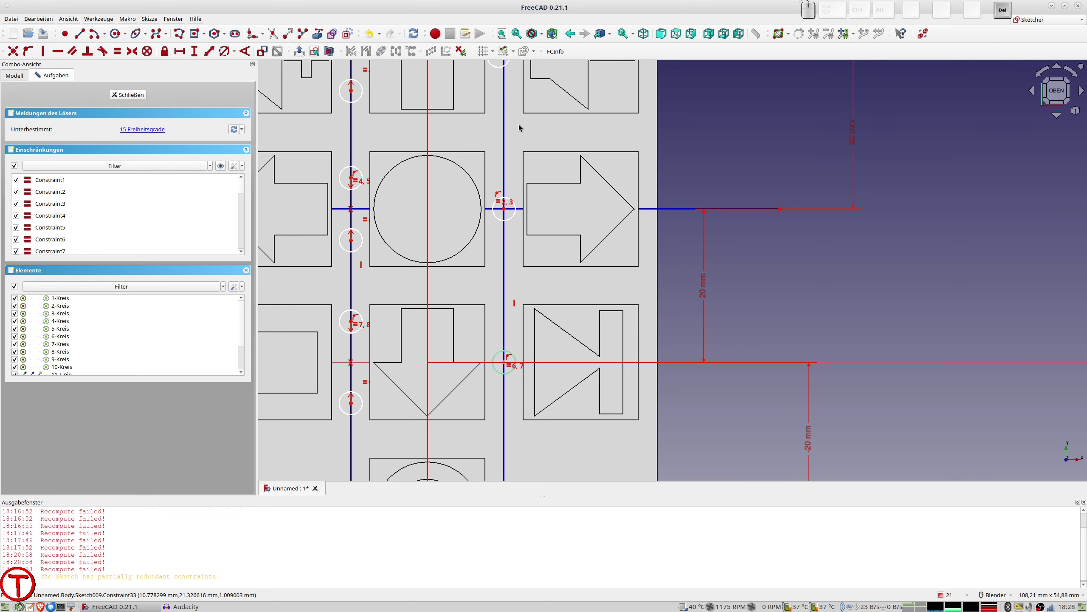
- Place circle 3's centre on the vertical guide line
middle_click_drag(527, 84, 546, 250, "shift")
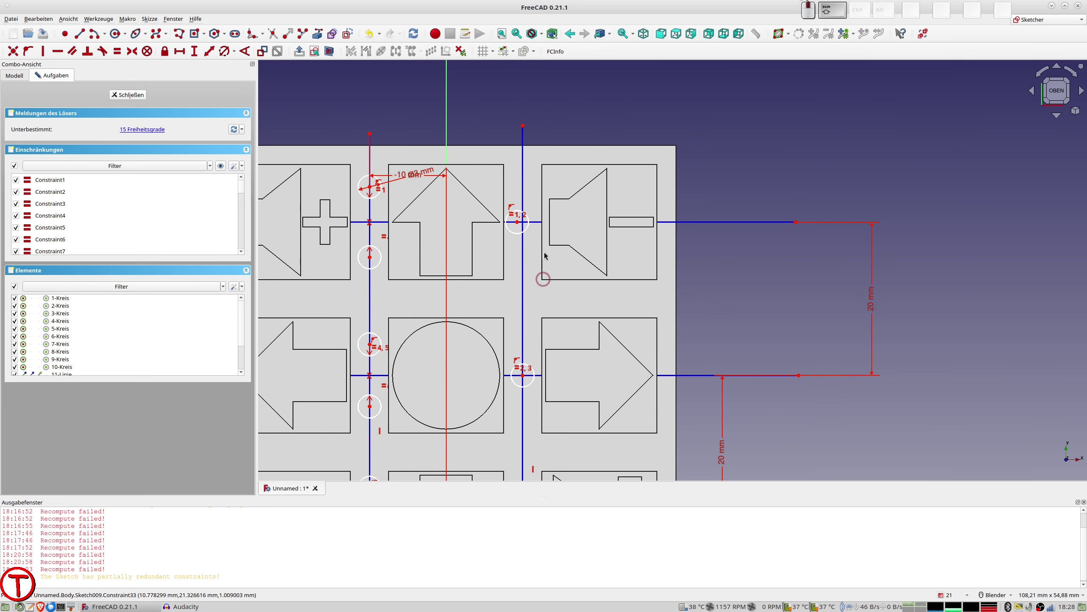
left_click(517, 223)
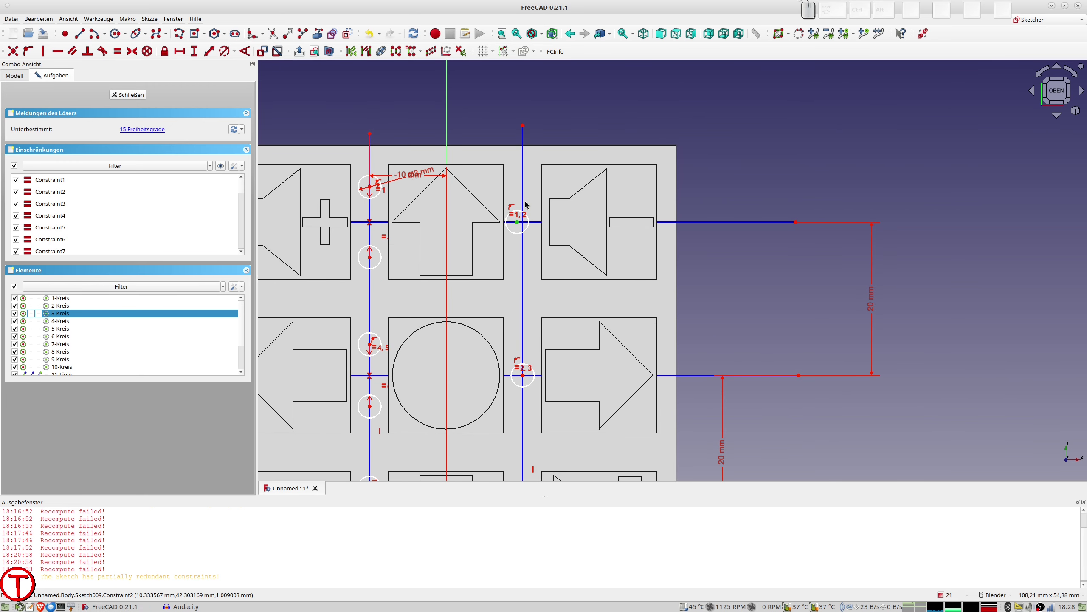
left_click(522, 198)
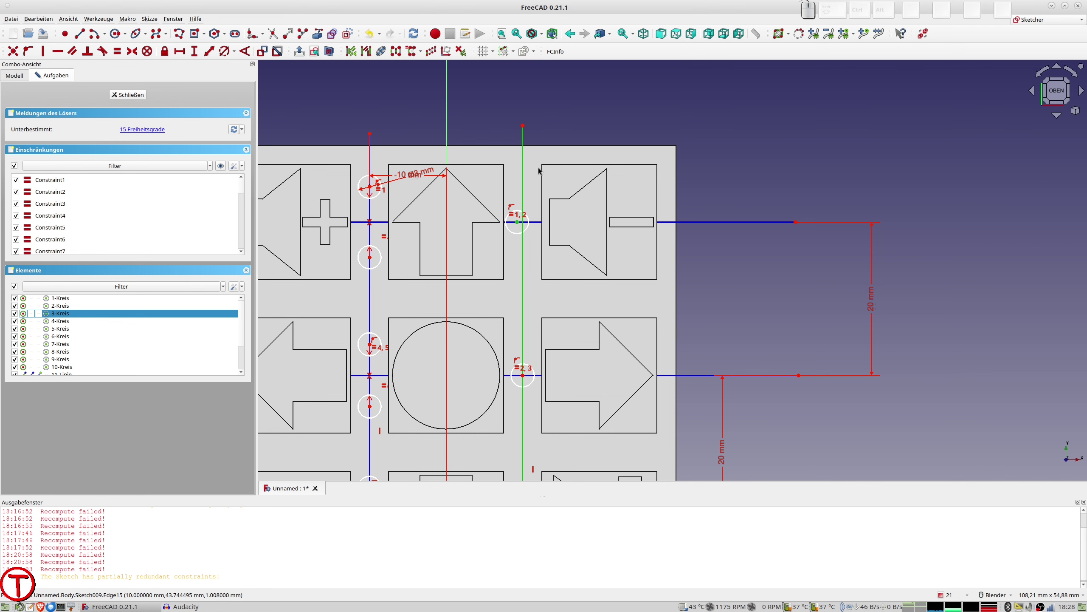
key("o")
scroll(540, 360, "down", 2)
scroll(531, 368, "up", 4)
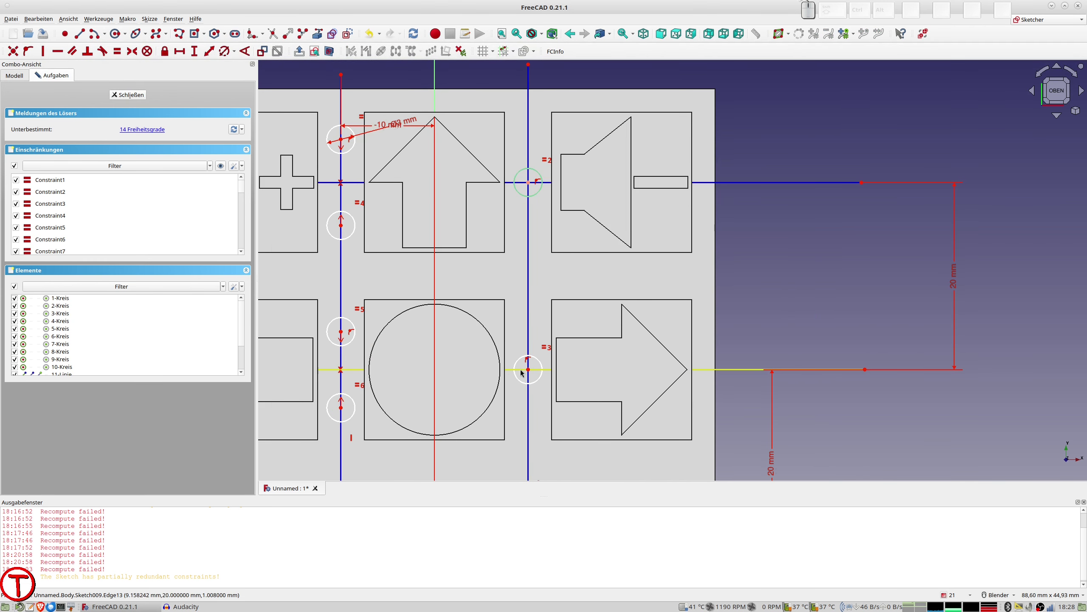
- Place the lower small circle's centre, circle 6, on the vertical guide line
left_click(529, 371)
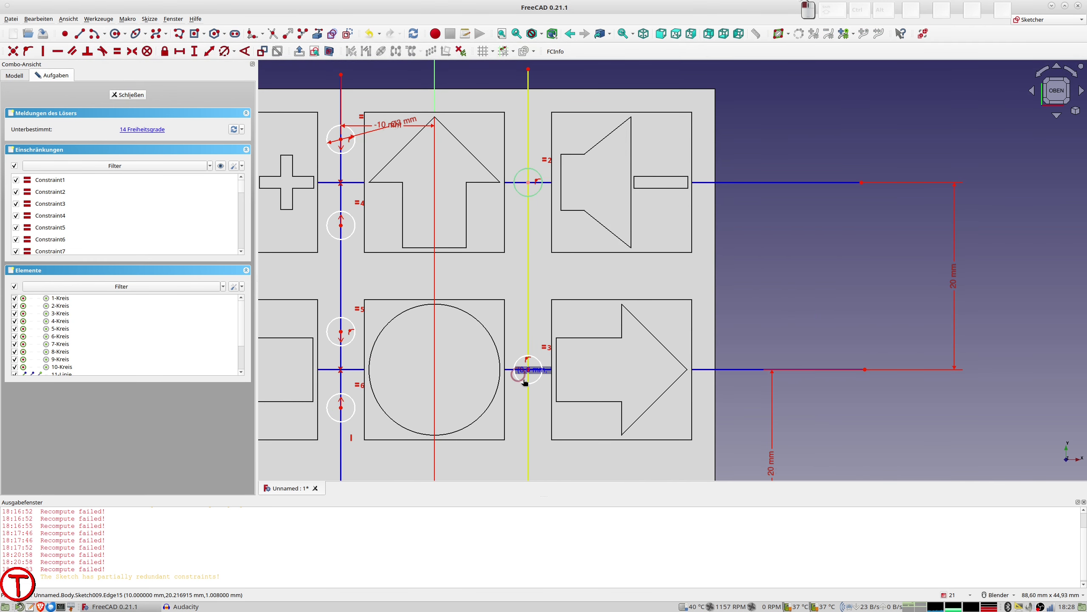
scroll(560, 377, "down", 2)
scroll(560, 377, "up", 4)
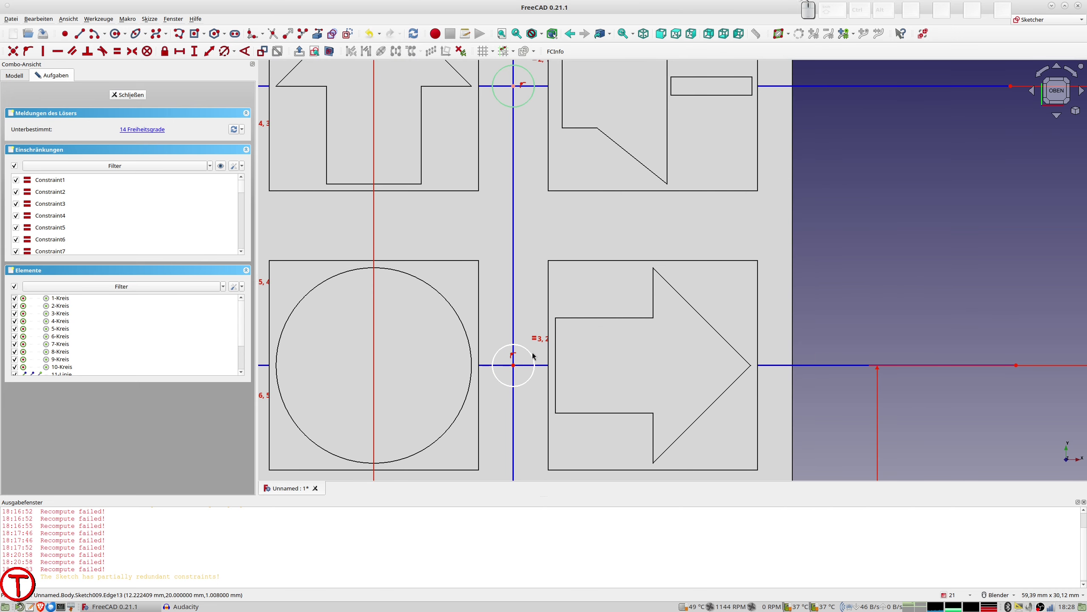
left_click_drag(534, 356, 521, 371)
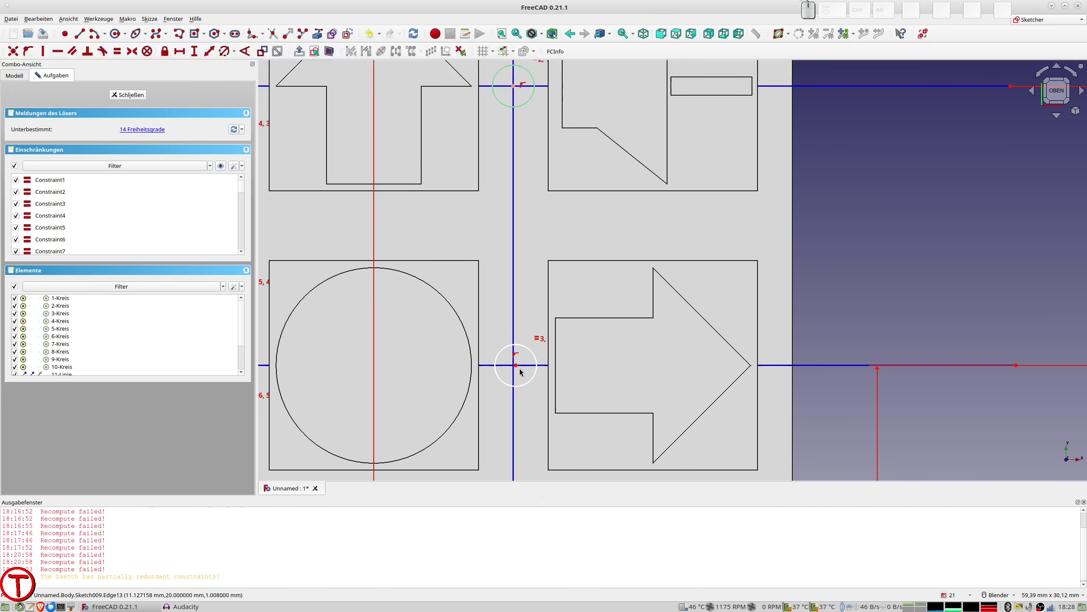
left_click(523, 292)
key("o")
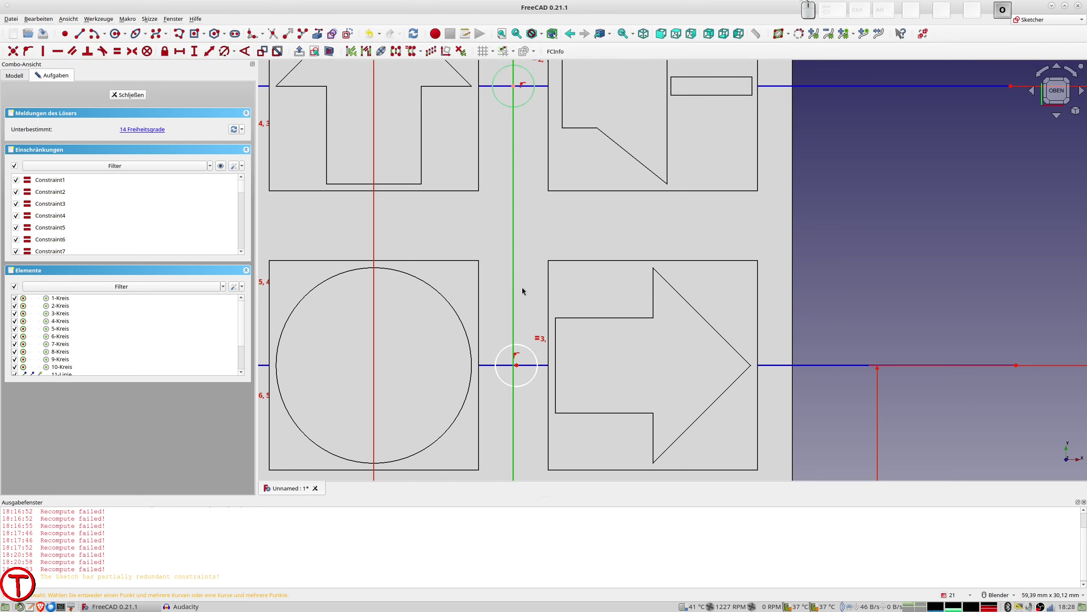
left_click(522, 323)
left_click(517, 365)
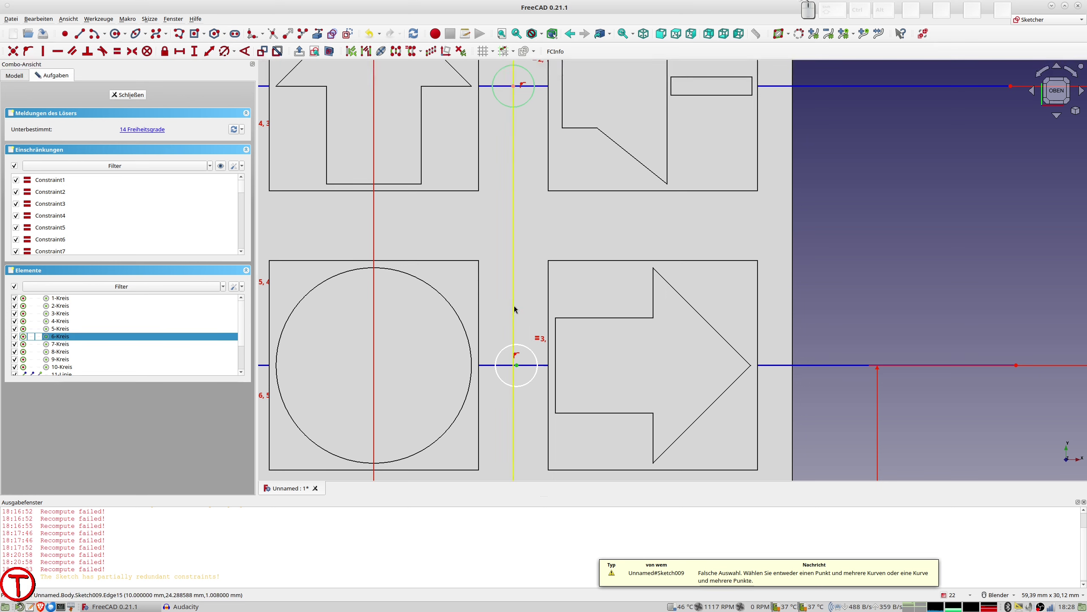
left_click(514, 299)
key("o")
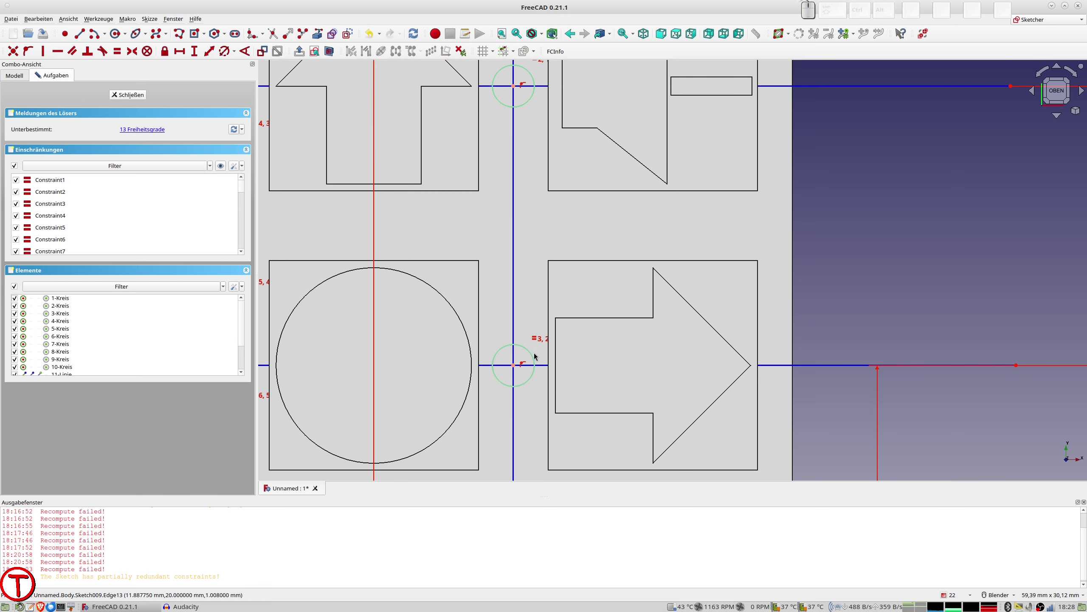
scroll(535, 356, "down", 5)
scroll(571, 396, "up", 2)
scroll(570, 396, "up", 2)
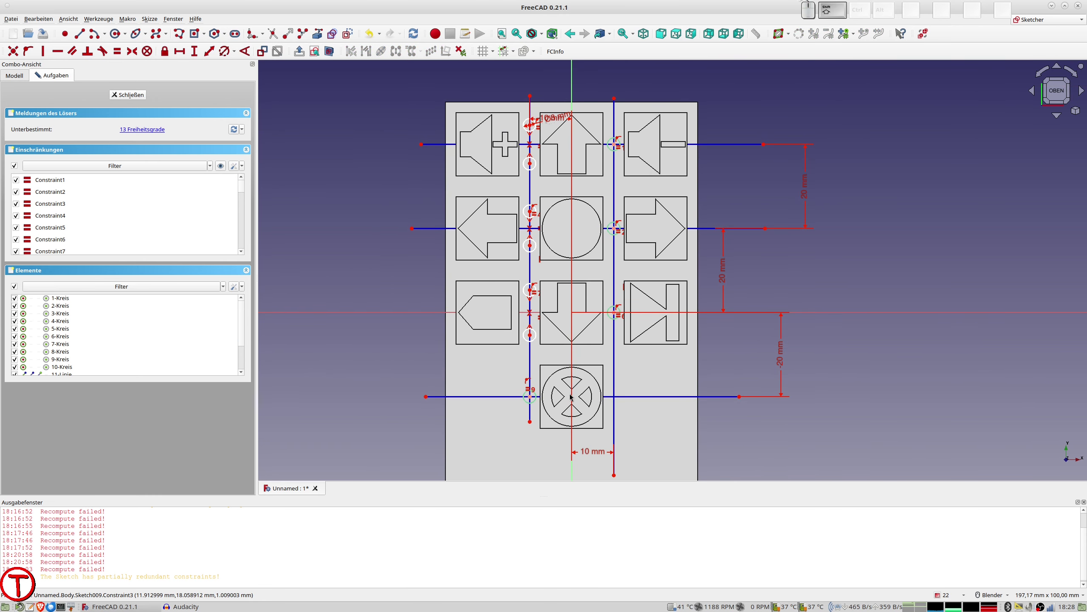
- Constrain circles 1 and 2 to a 10 mm vertical spacing
middle_click_drag(531, 126, 530, 186, "shift")
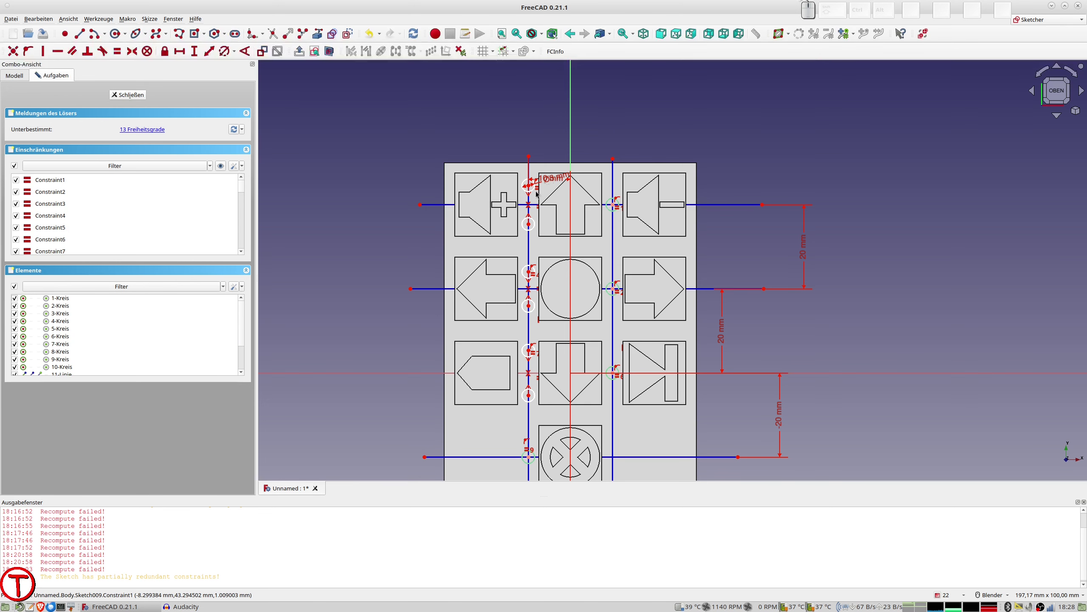
scroll(528, 187, "up", 1)
left_click(528, 187)
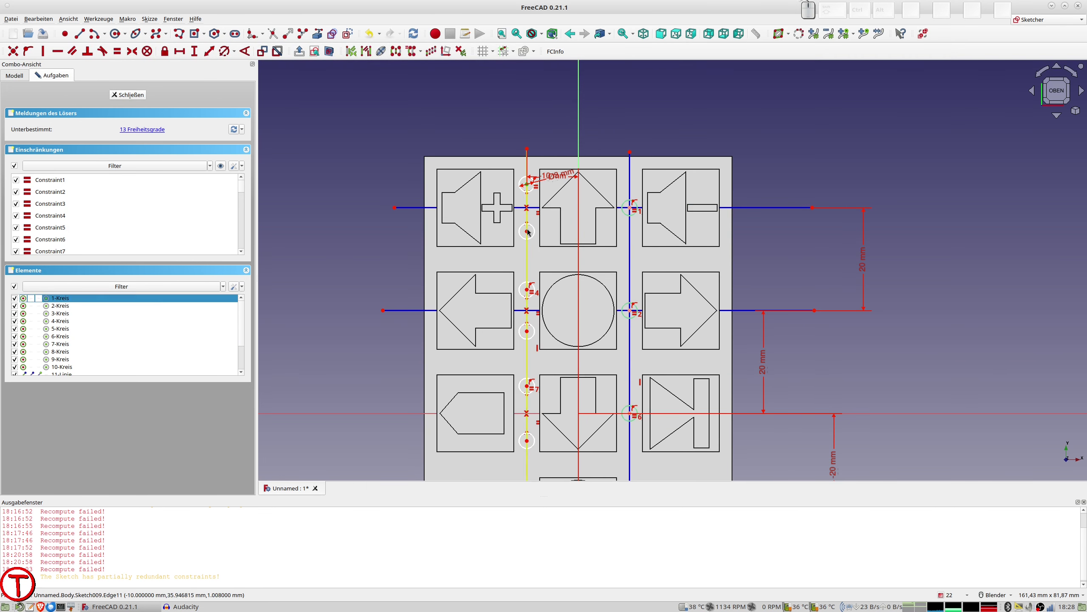
left_click(527, 224)
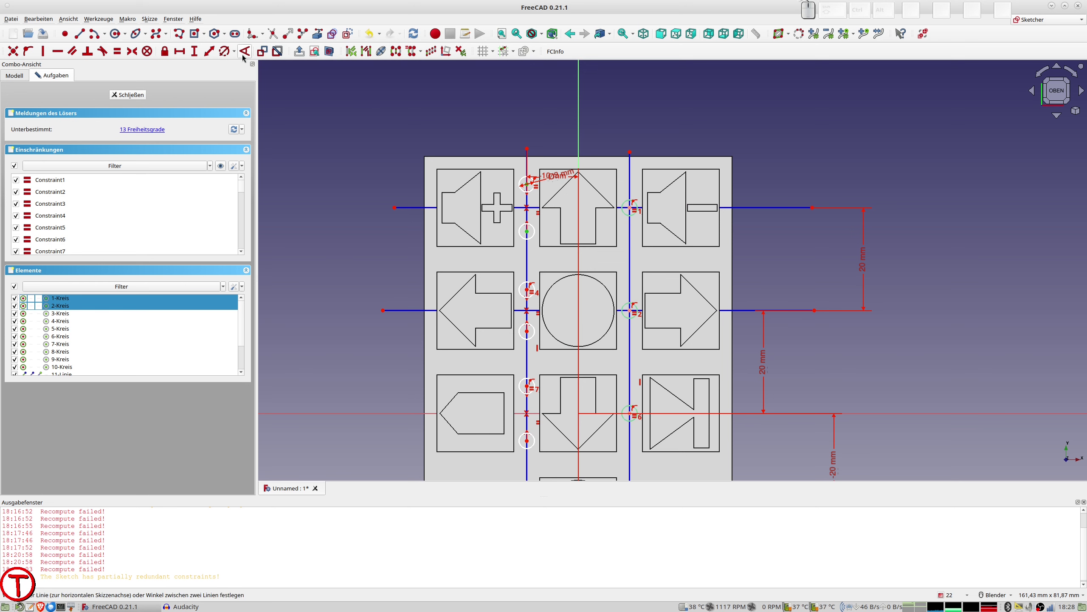
left_click(209, 52)
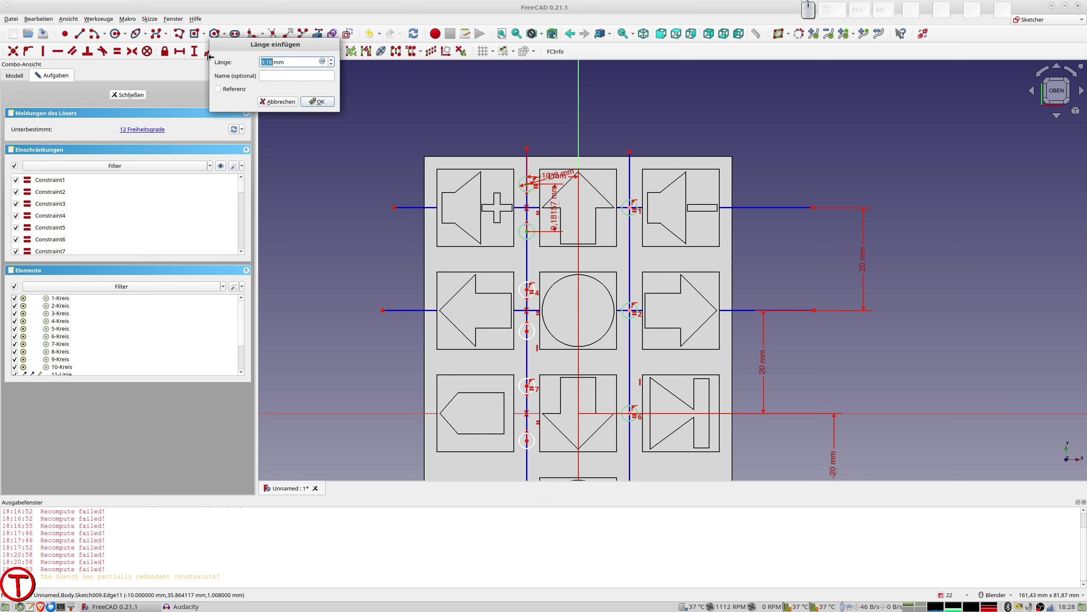
type("10")
key("Return")
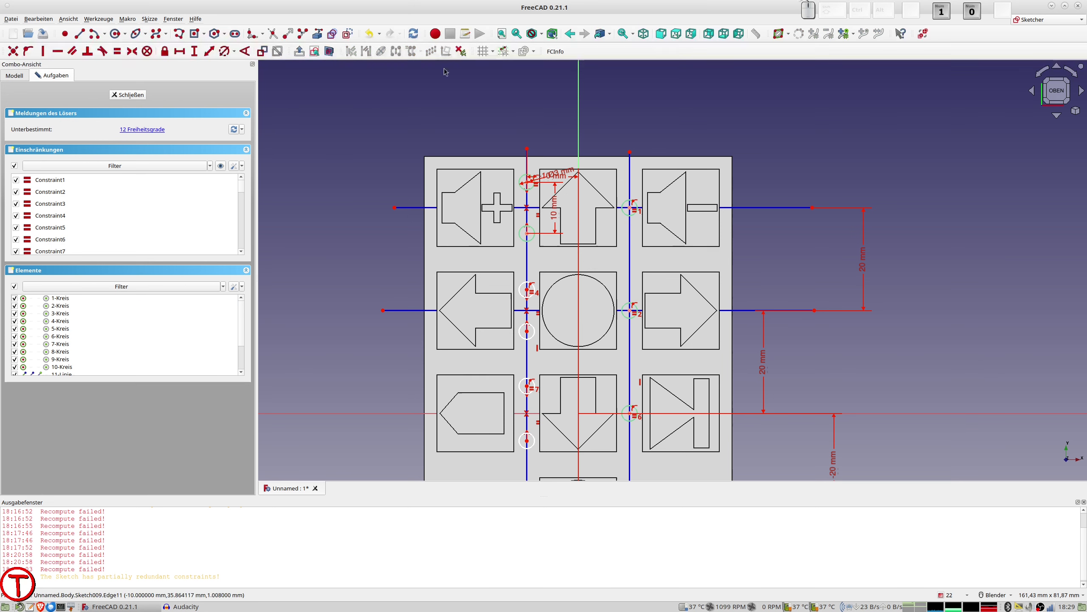
- Set 10 mm spacing for circle pairs 4–5 and 7–8 along the left guide line
left_click(527, 295)
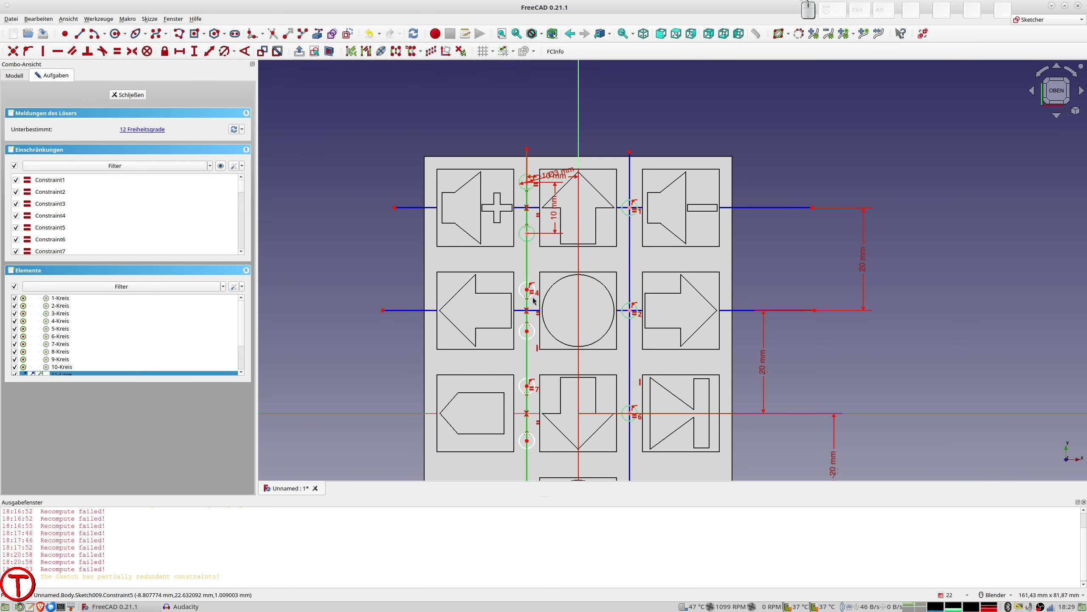
left_click(497, 292)
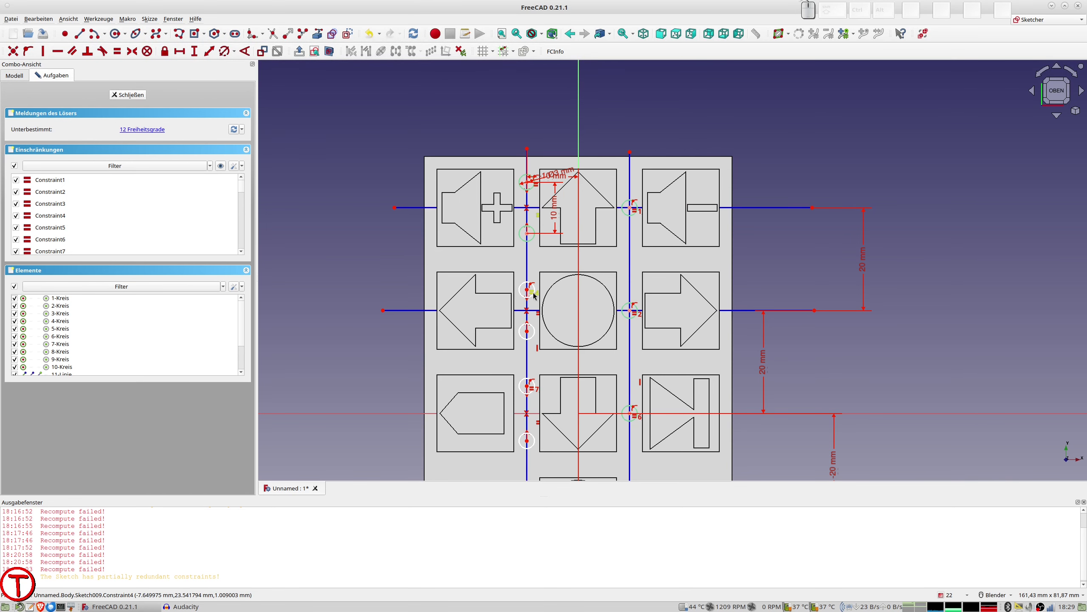
left_click(528, 333)
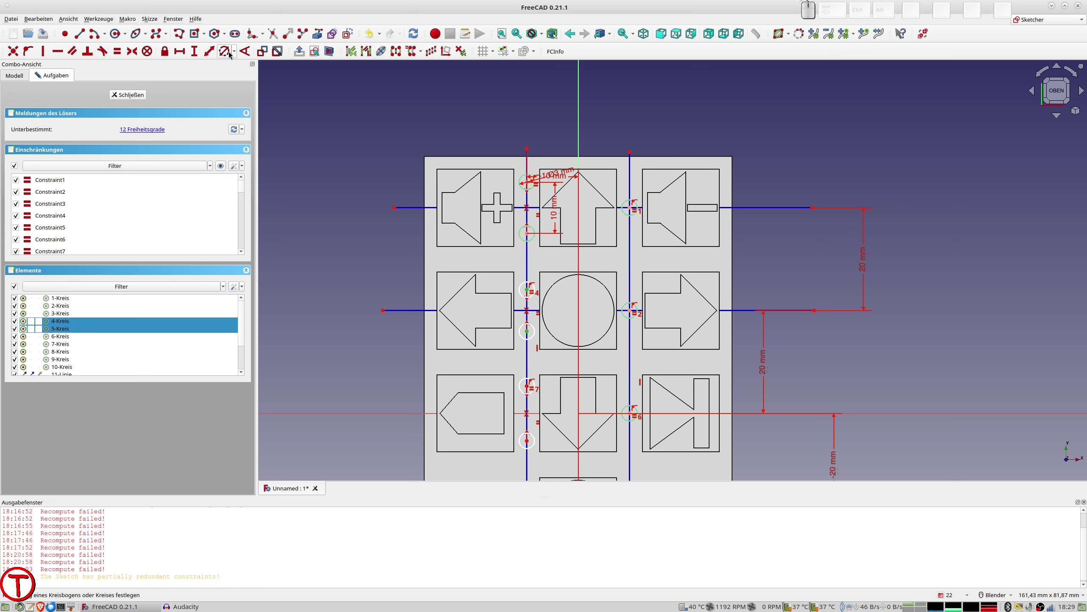
left_click(210, 51)
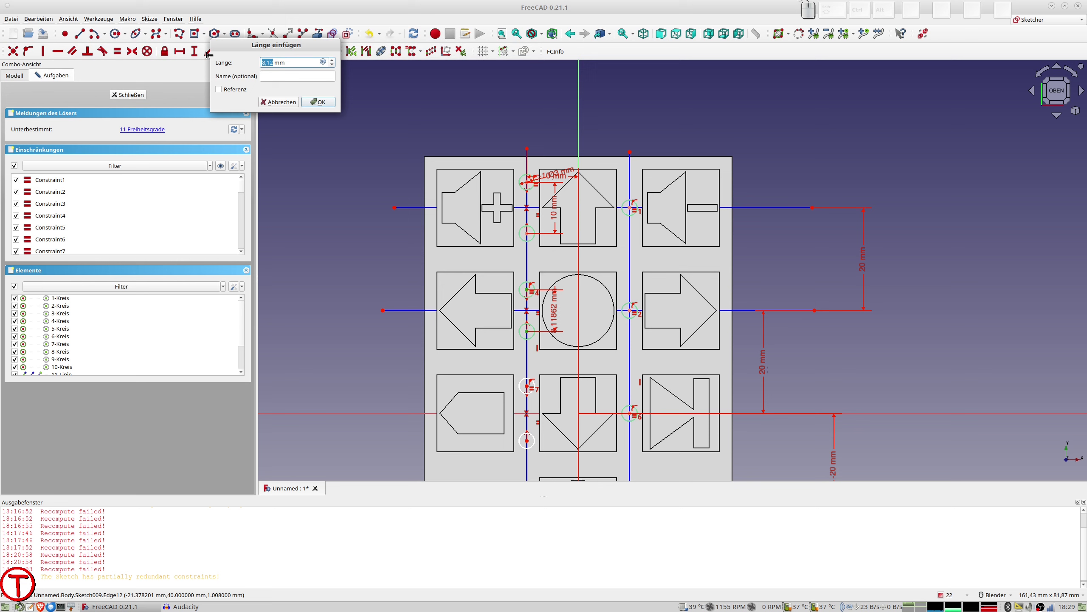
type("10")
key("Return")
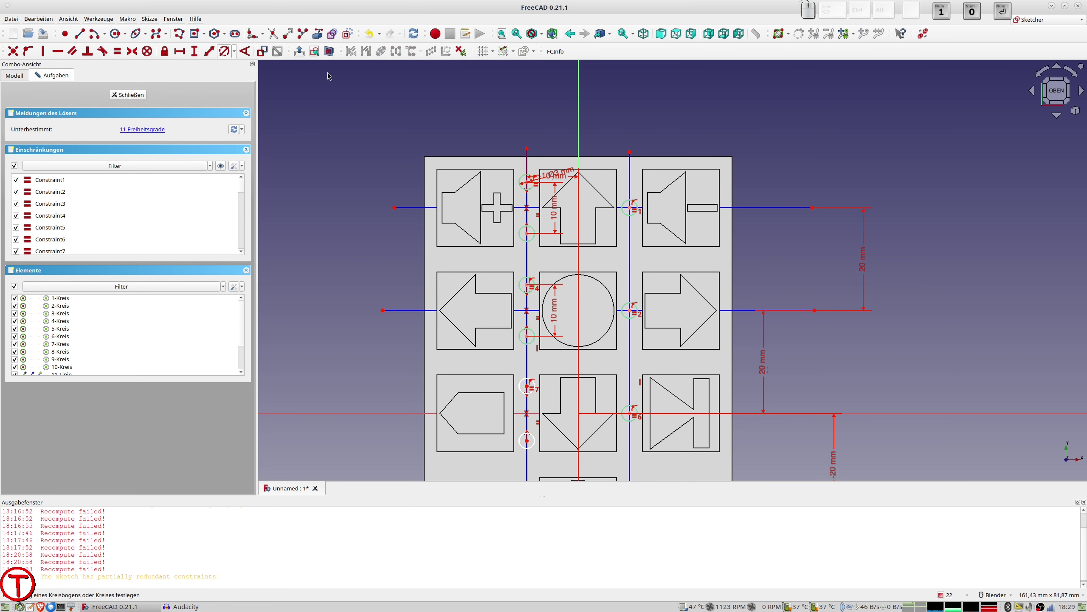
left_click(527, 397)
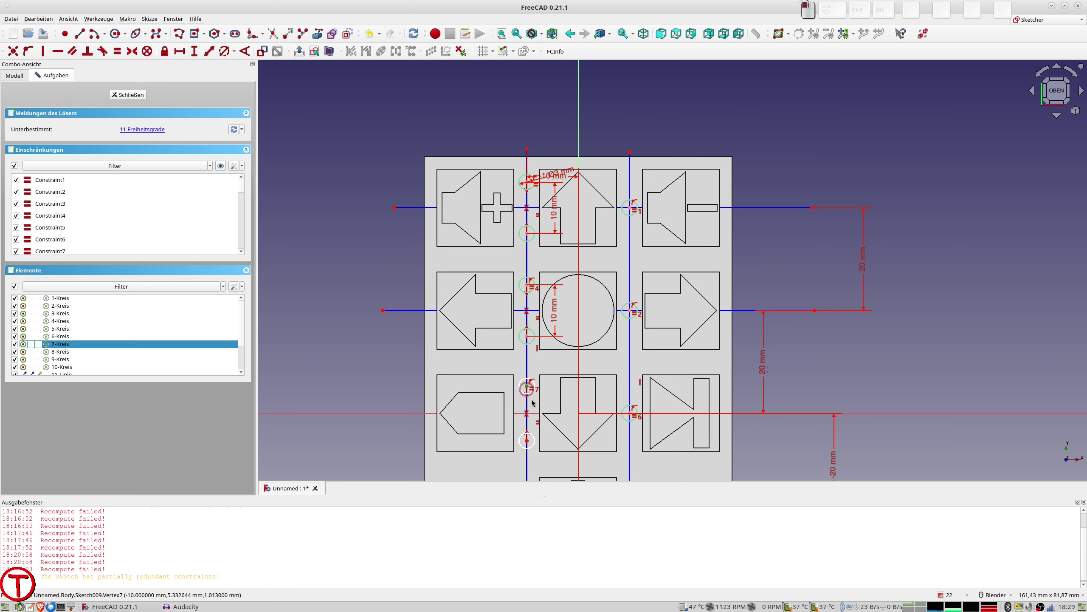
left_click(528, 444)
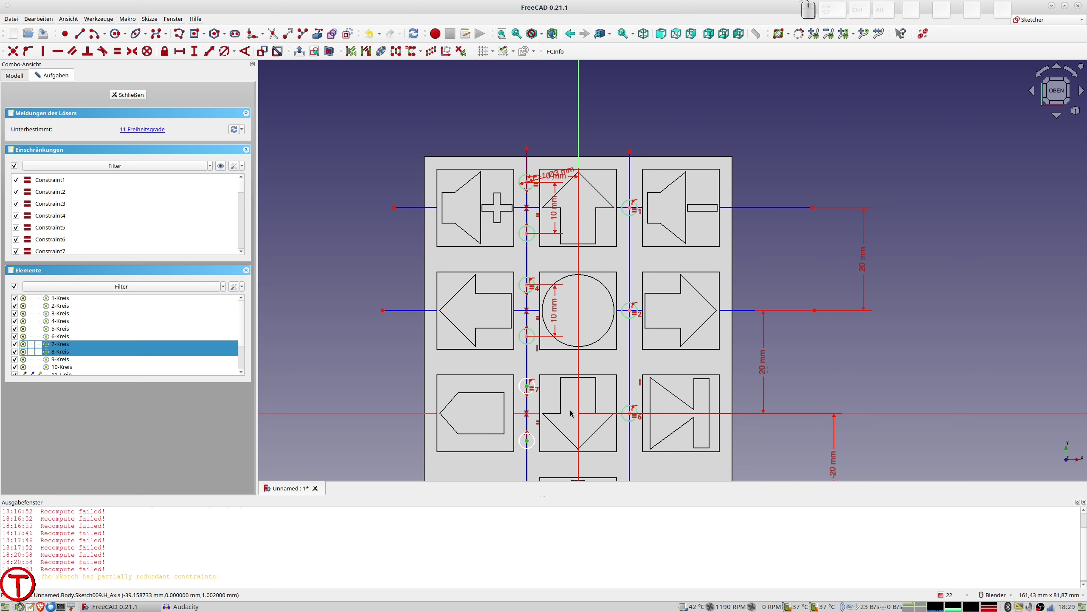
left_click(208, 52)
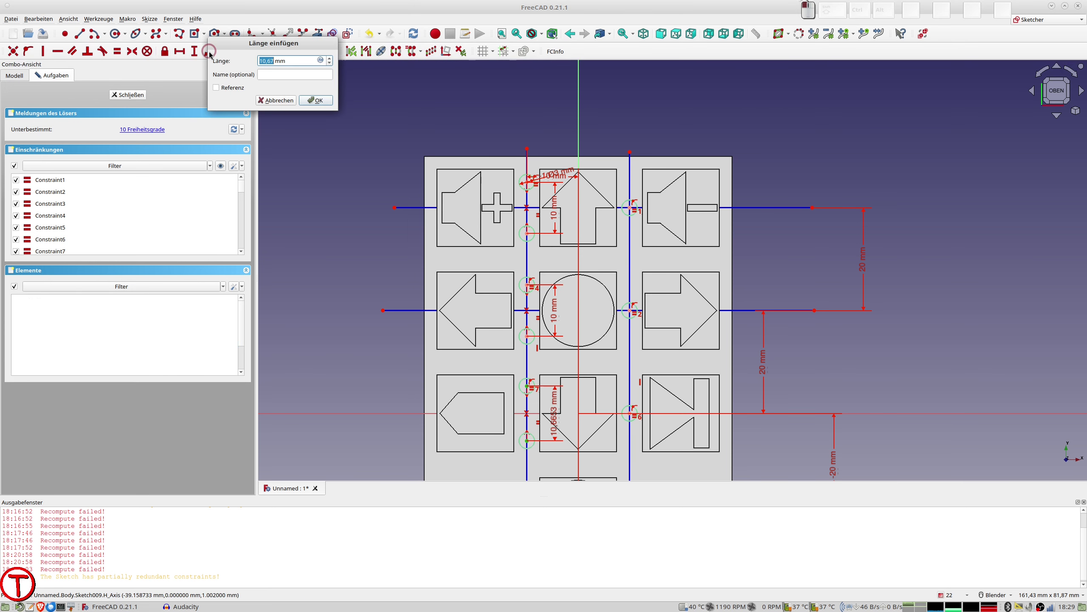
type("10")
key("Return")
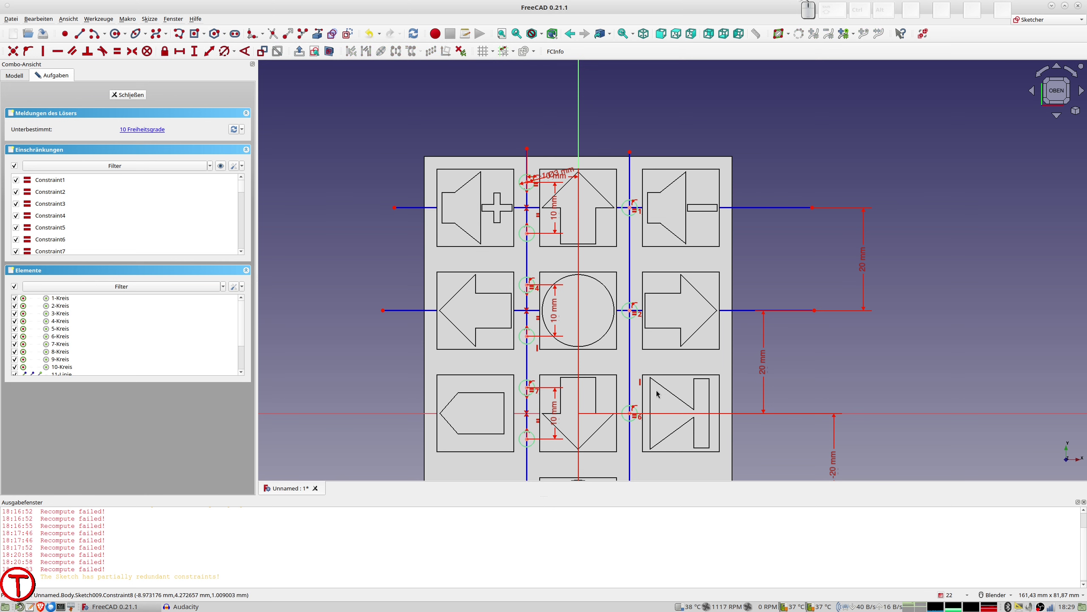
- Zoom out to view the whole plate and close the sketch
middle_click_drag(647, 274, 667, 163)
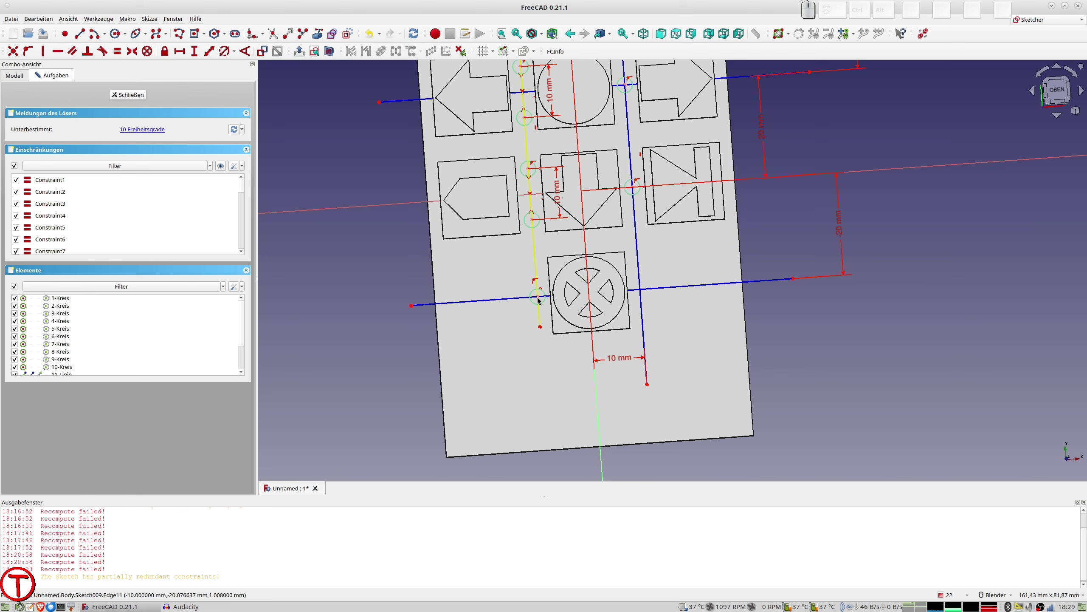
scroll(538, 301, "down", 2)
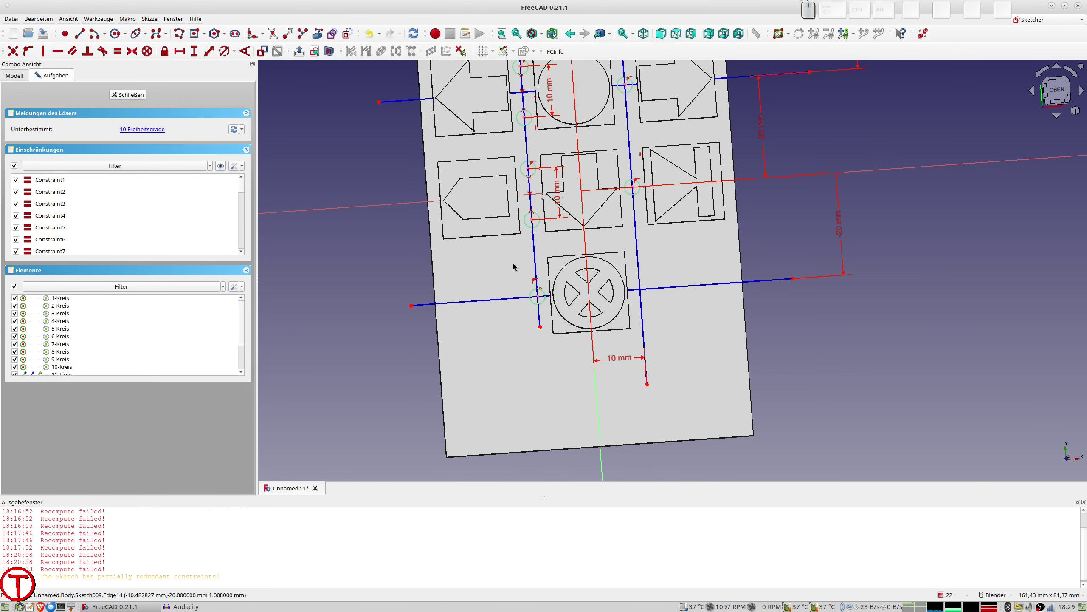
scroll(515, 269, "down", 2)
middle_click_drag(515, 270, 479, 302, "shift")
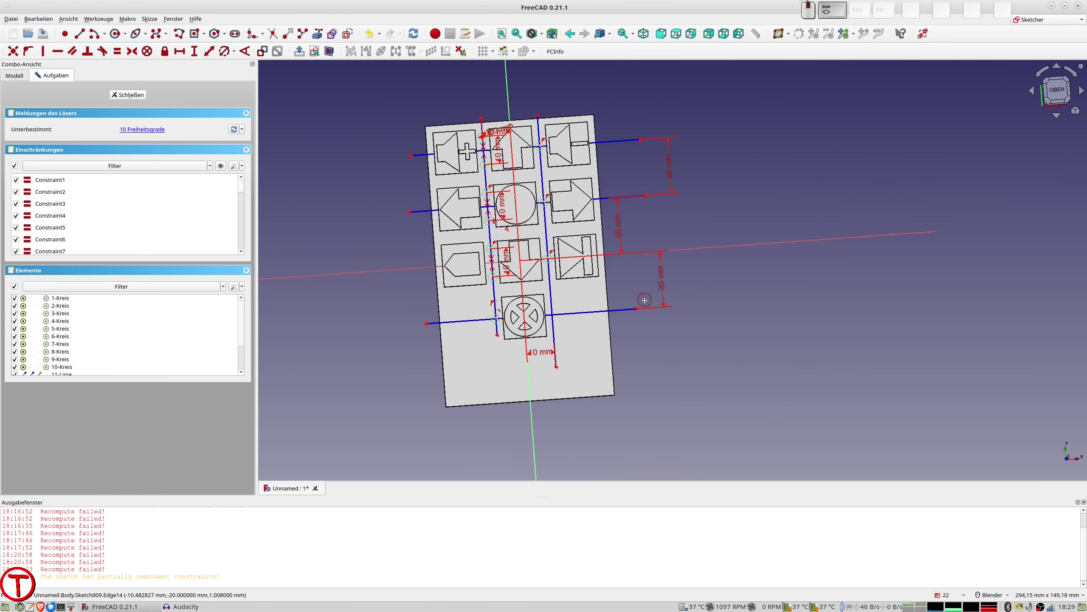
left_click(137, 95)
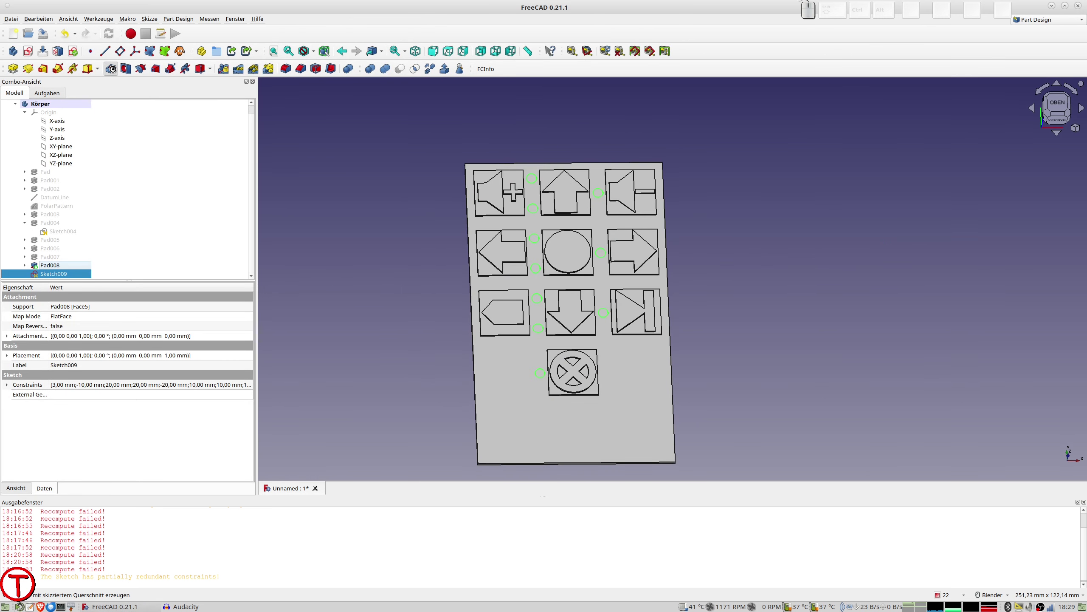
- Pocket Sketch009's round holes 5 mm deep into the plate, then reopen Sketch009
left_click(111, 68)
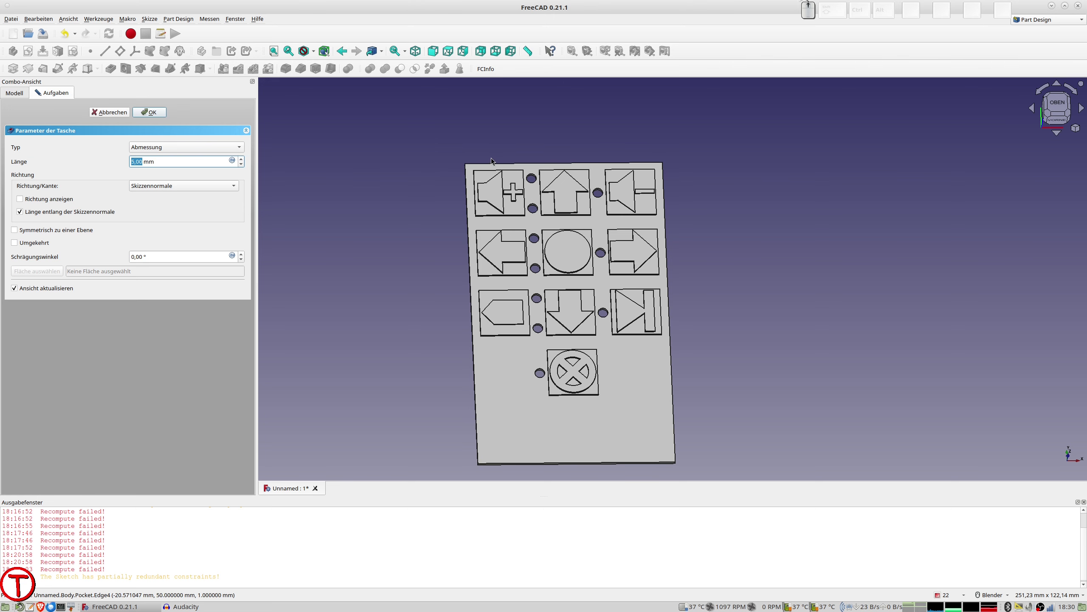
scroll(489, 162, "up", 3)
scroll(535, 206, "down", 2)
middle_click_drag(495, 208, 417, 150, "shift")
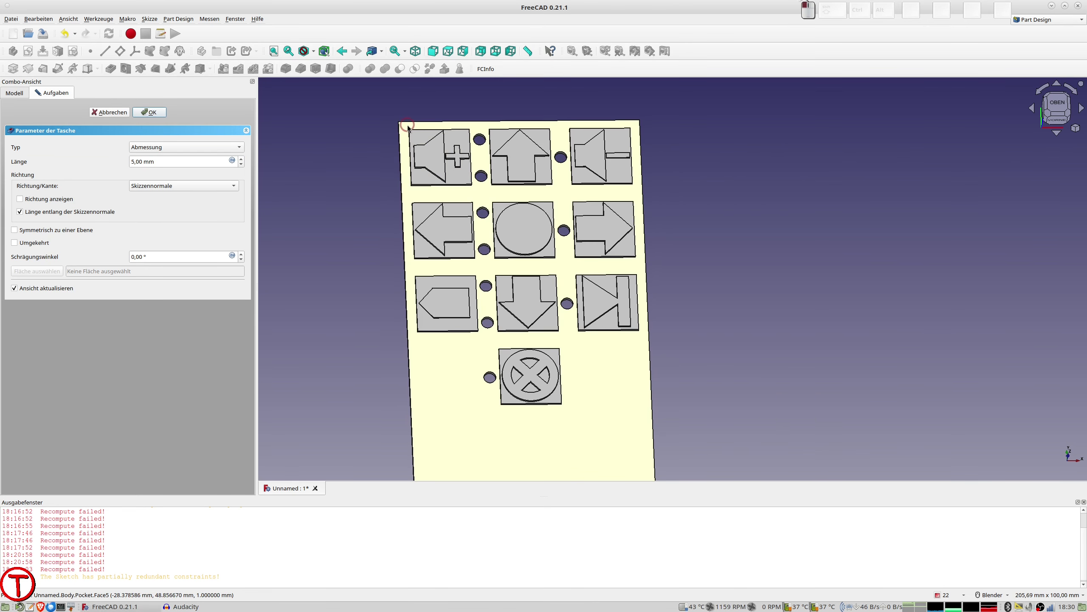
left_click(402, 133)
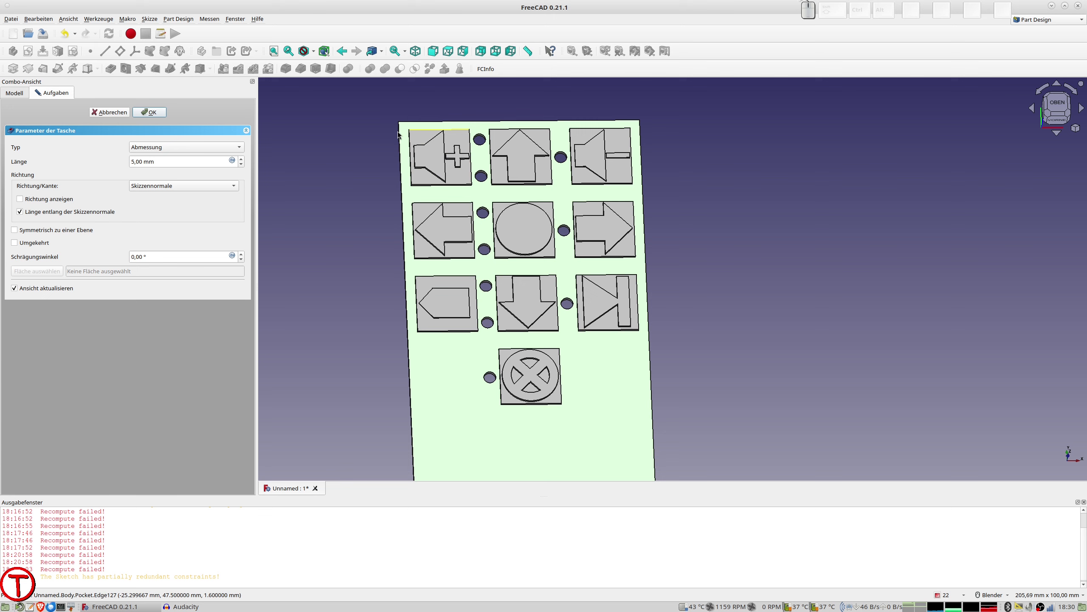
left_click(111, 112)
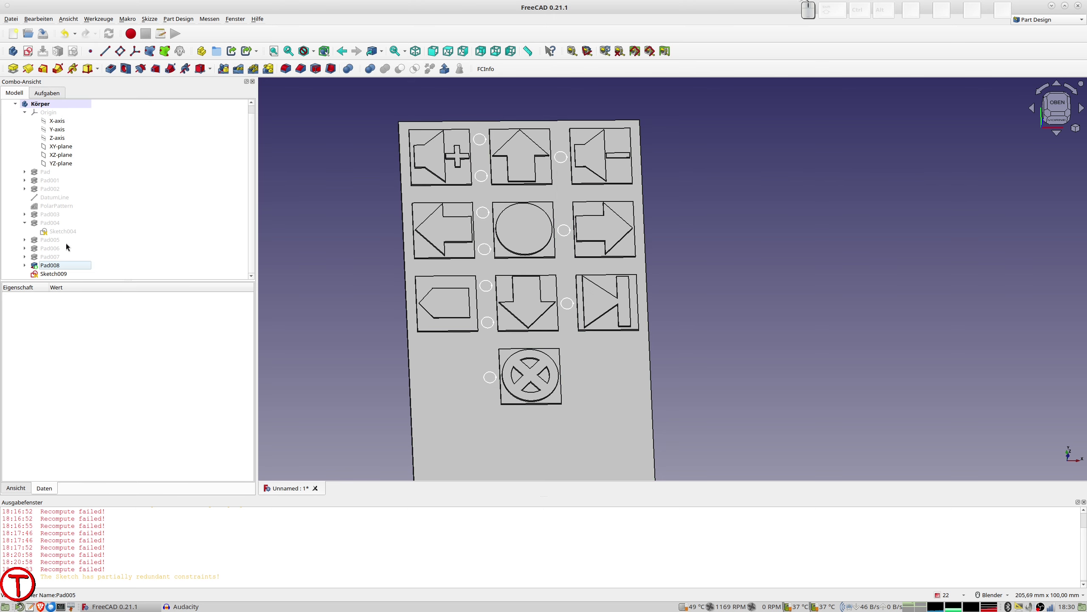
double_click(53, 274)
- Draw small circles at the plate's top-left and top-right corners
mouse_move(440, 115)
middle_mouse_down("shift")
mouse_move(463, 232)
mouse_move(434, 132)
middle_mouse_up("shift")
scroll(464, 231, "up", 2)
scroll(464, 232, "down", 1)
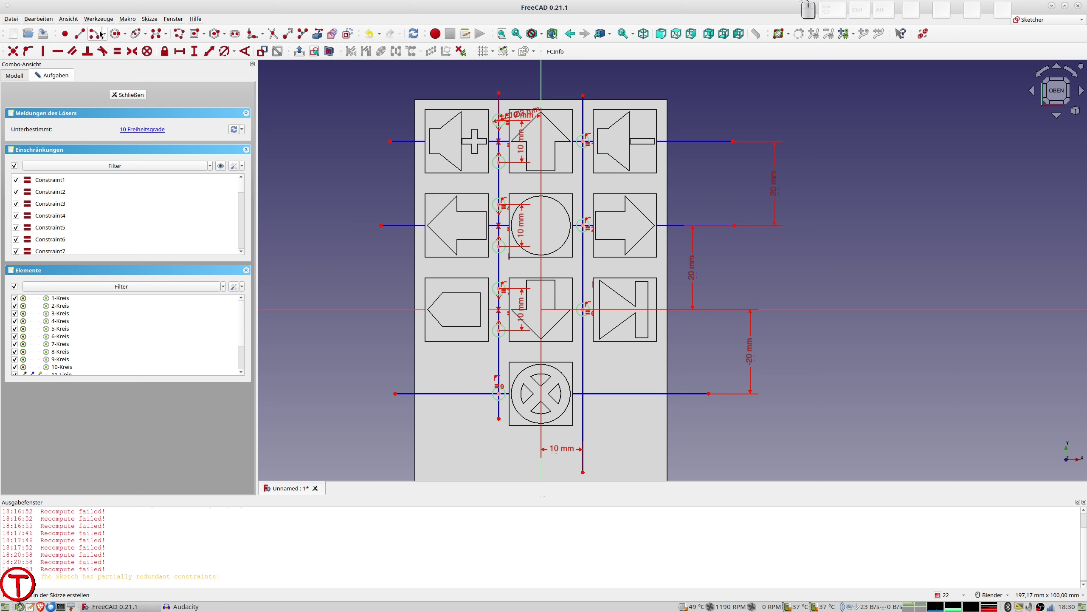
left_click(115, 35)
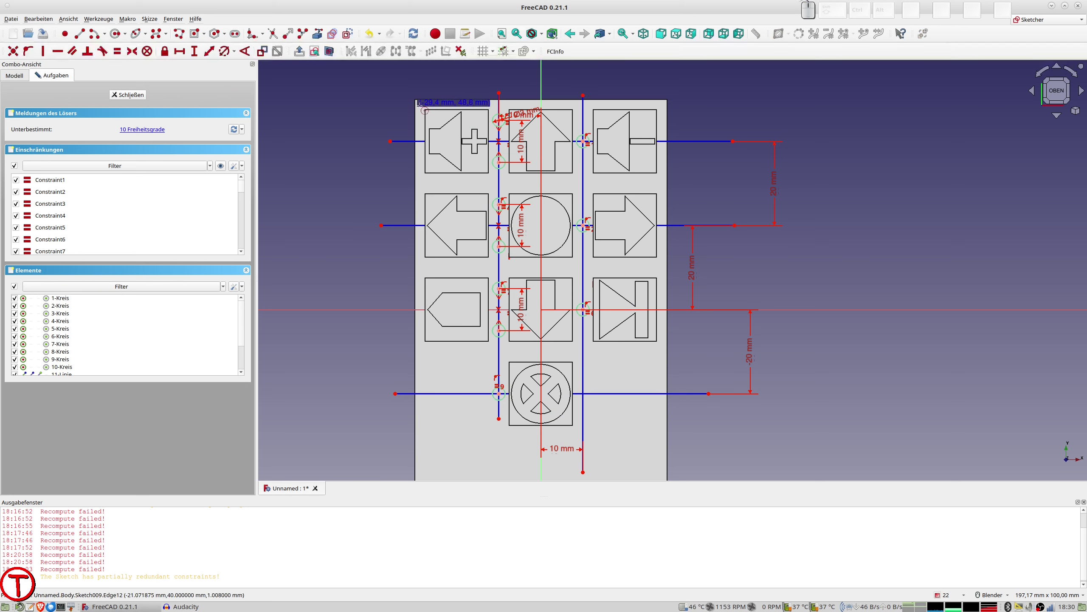
left_click(424, 109)
left_click(423, 107)
left_click(660, 105)
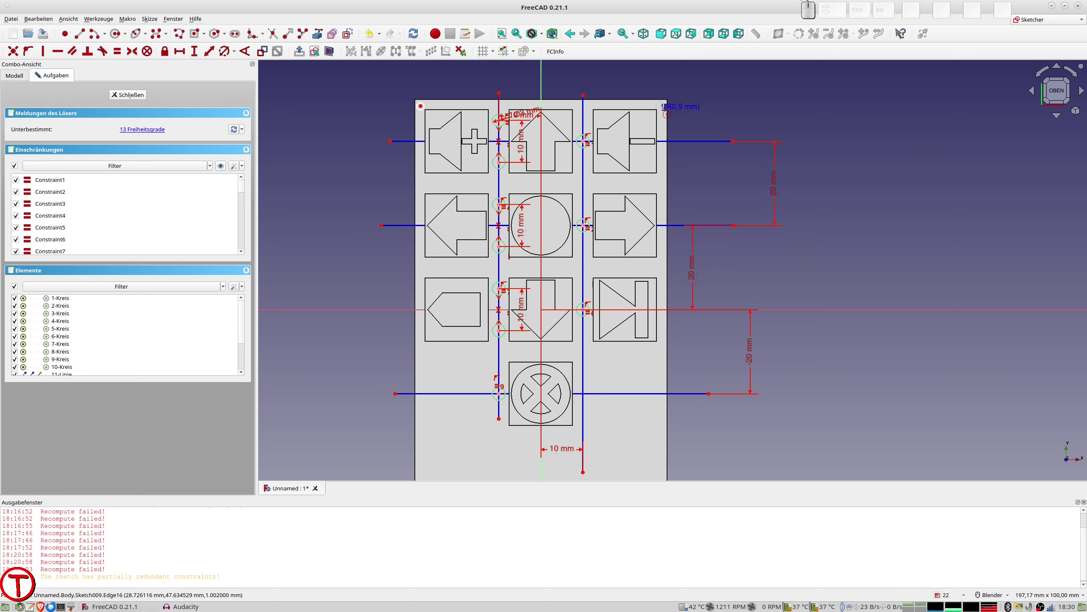
left_click(664, 107)
- Add small circles at the bottom-left and bottom-right corners and select both centres
middle_click_drag(530, 362, 536, 138, "shift")
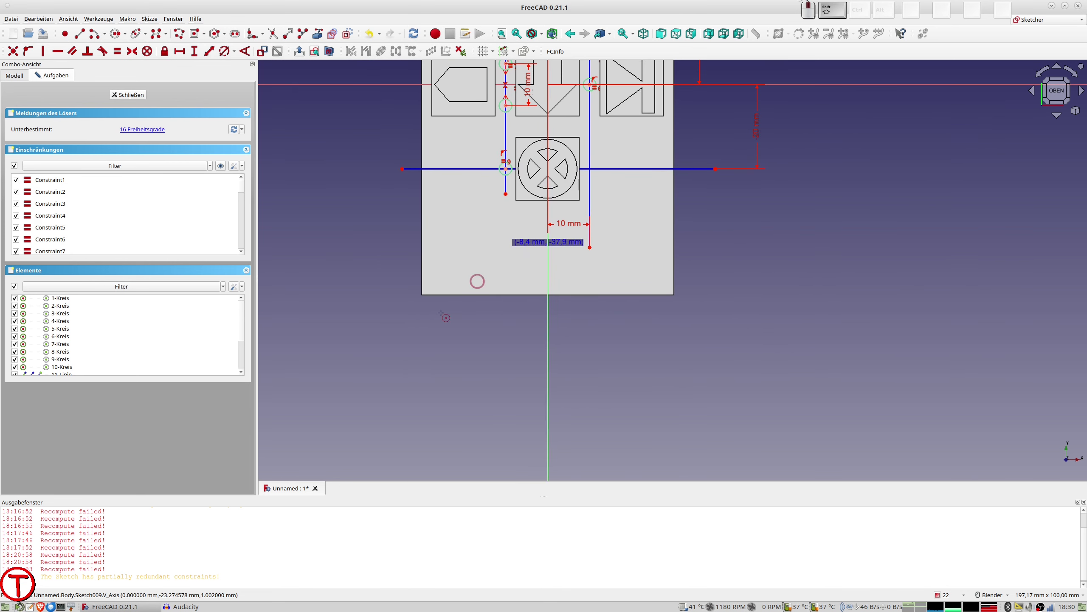
left_click(428, 286)
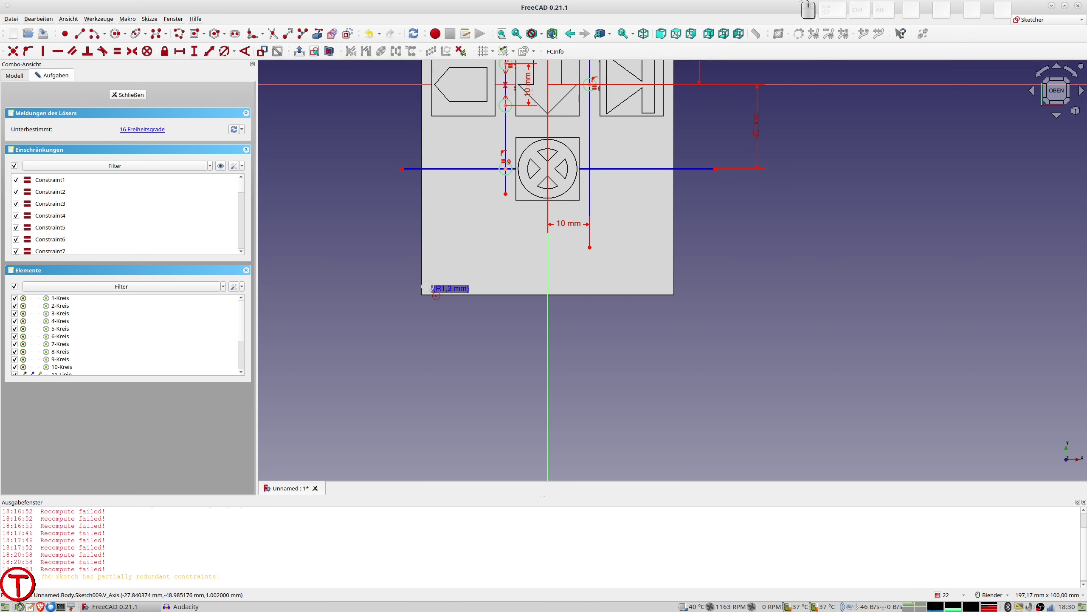
left_click(664, 288)
key("Escape")
left_click(428, 287)
left_click(665, 288)
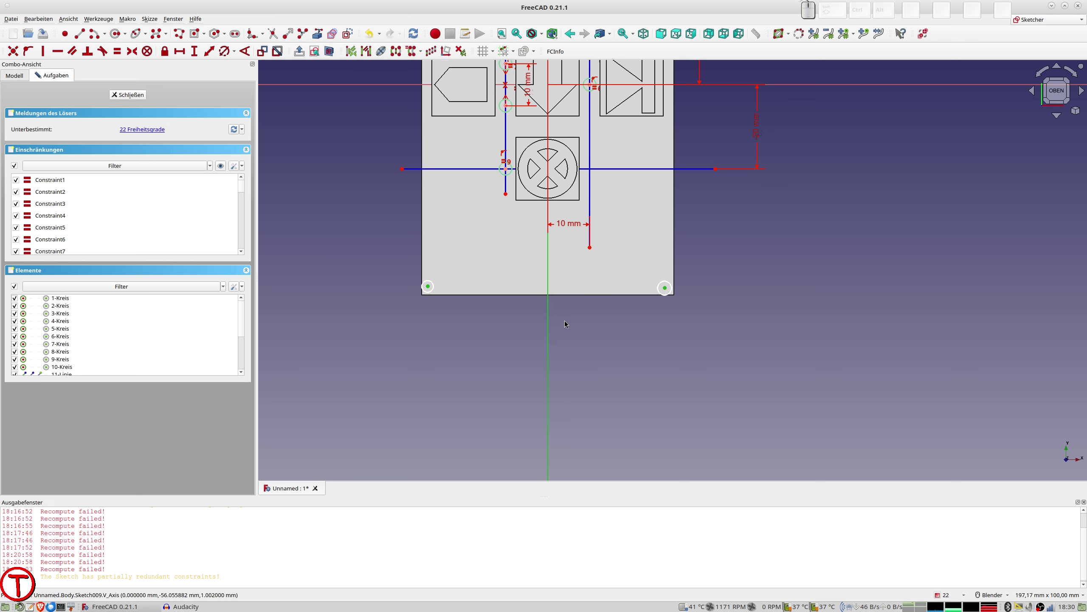
- Make the bottom circles symmetric about the vertical axis, and the left circles about the horizontal axis
key("s")
scroll(467, 207, "down", 4)
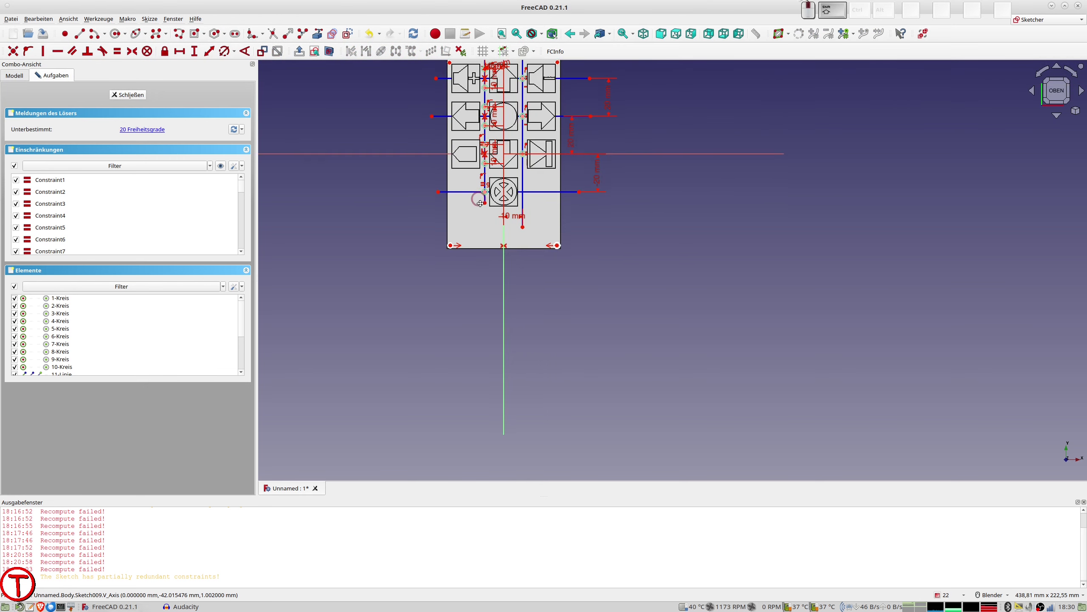
middle_click_drag(481, 204, 536, 365, "shift")
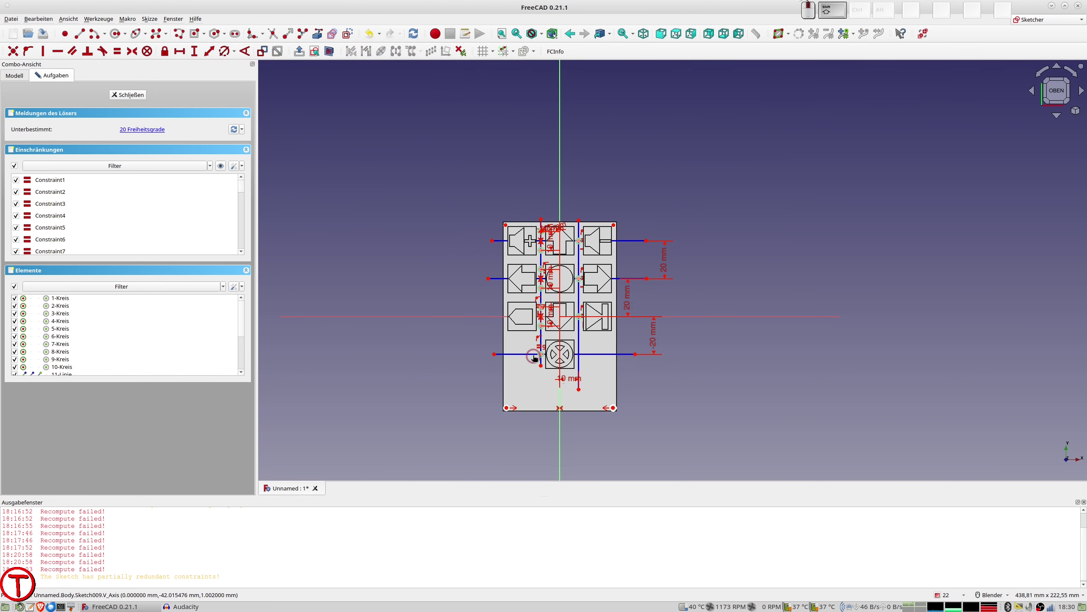
left_click(506, 408)
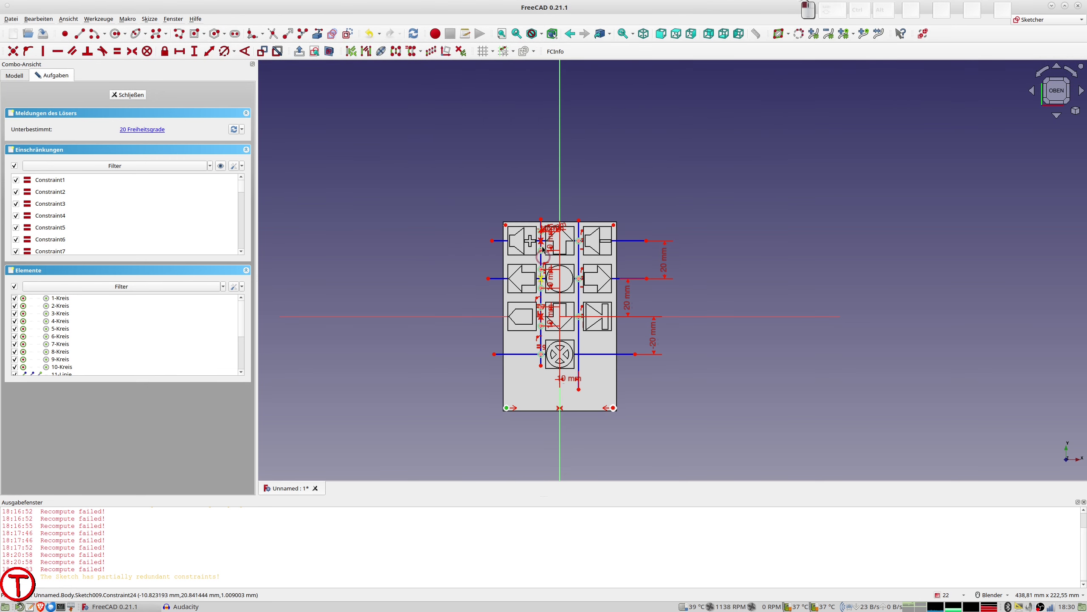
left_click(506, 225)
left_click(473, 316)
key("s")
key("s")
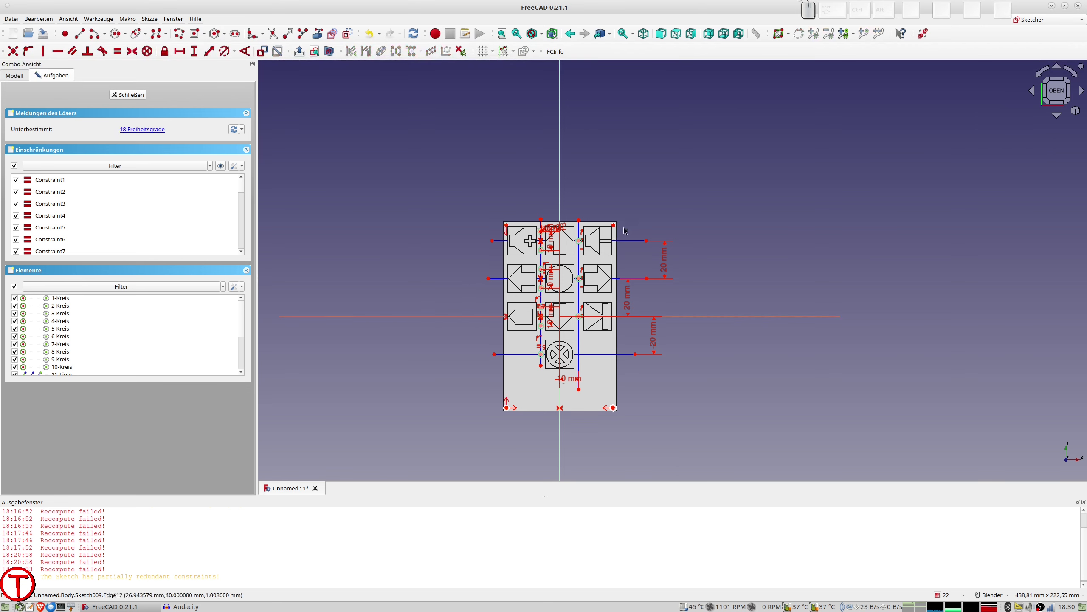
- Make the right corner circles symmetric about the horizontal axis and move the top-left circle up
left_click(614, 225)
left_click(613, 408)
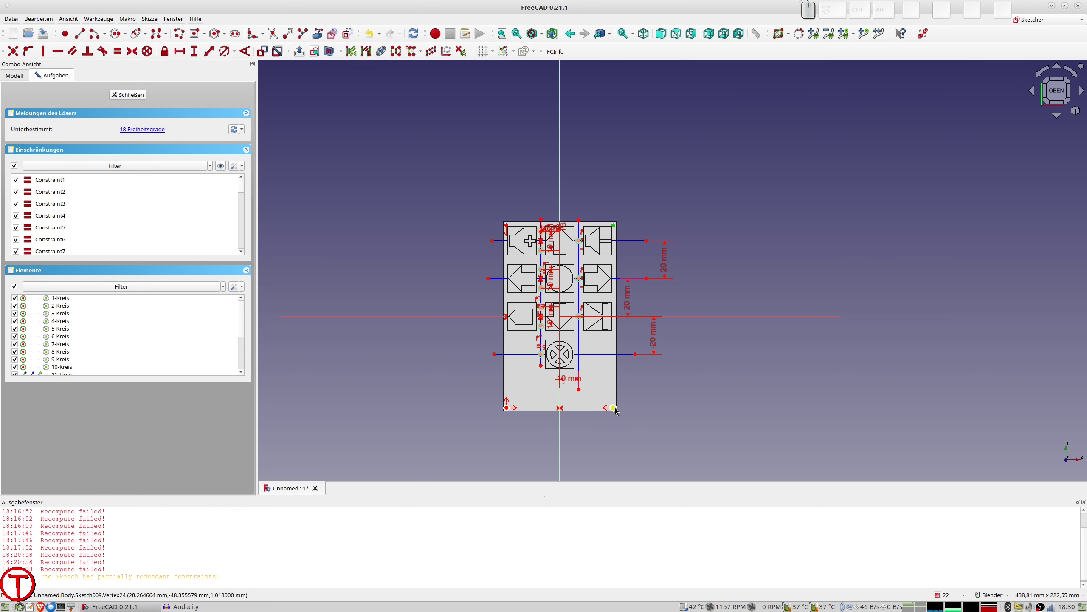
left_click(705, 317)
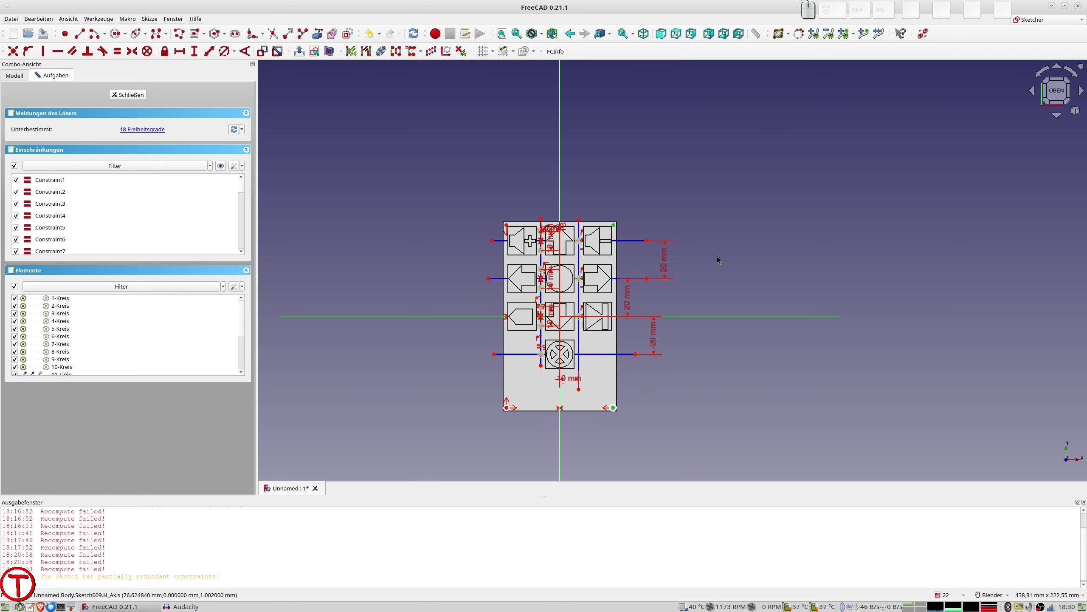
key("s")
key("s")
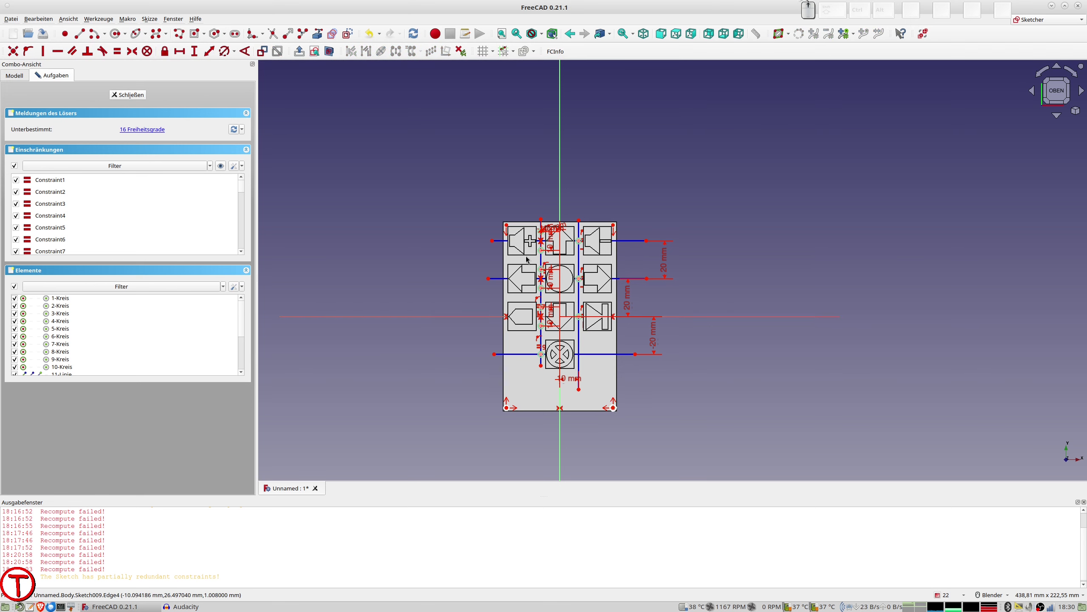
scroll(519, 250, "up", 3)
scroll(526, 192, "up", 3)
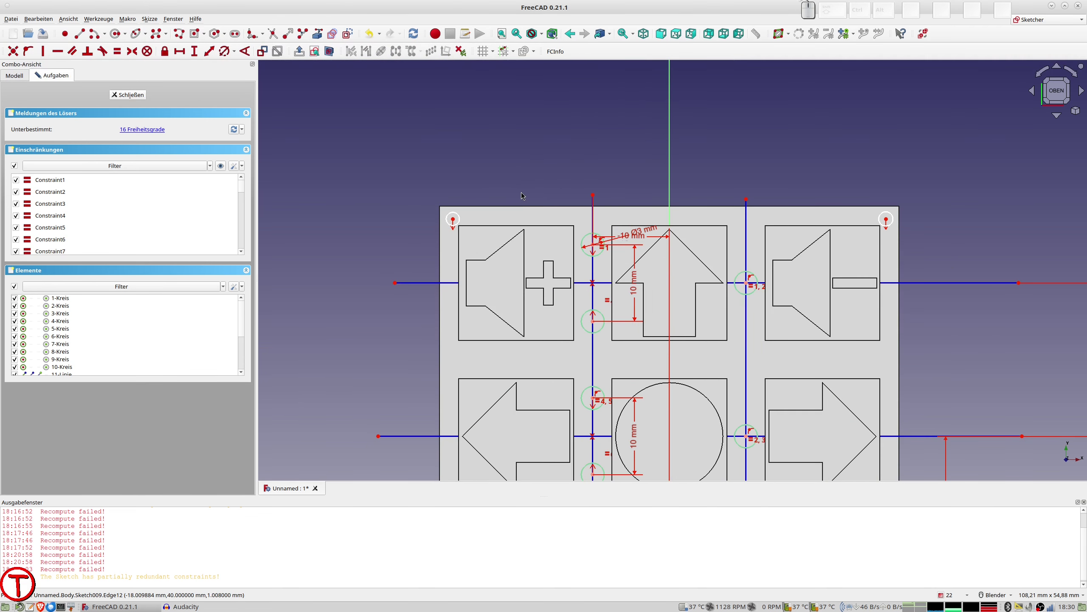
left_click_drag(454, 221, 455, 216)
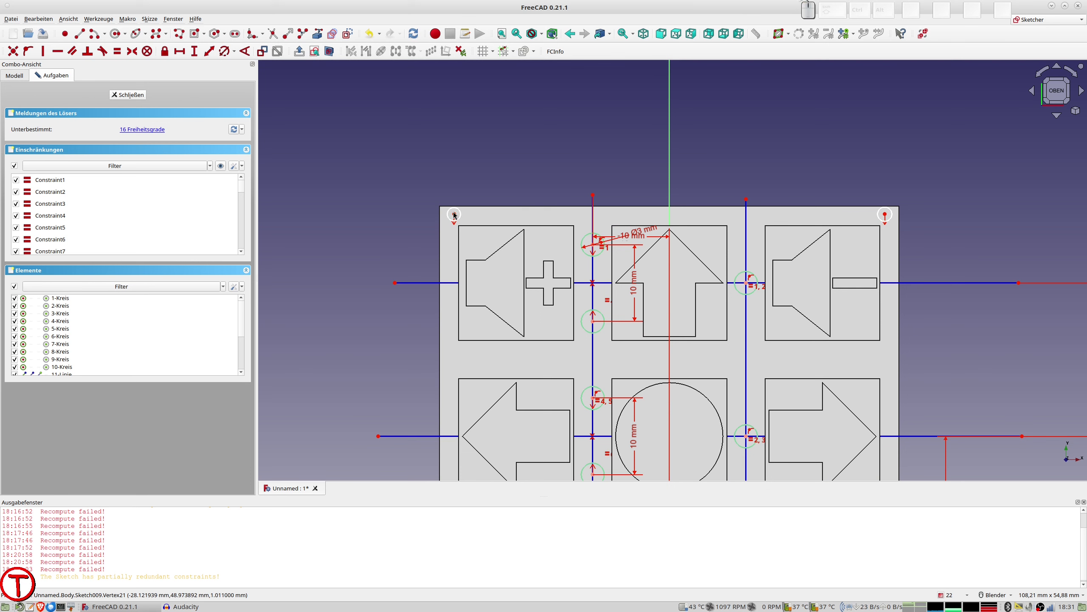
left_click(455, 216)
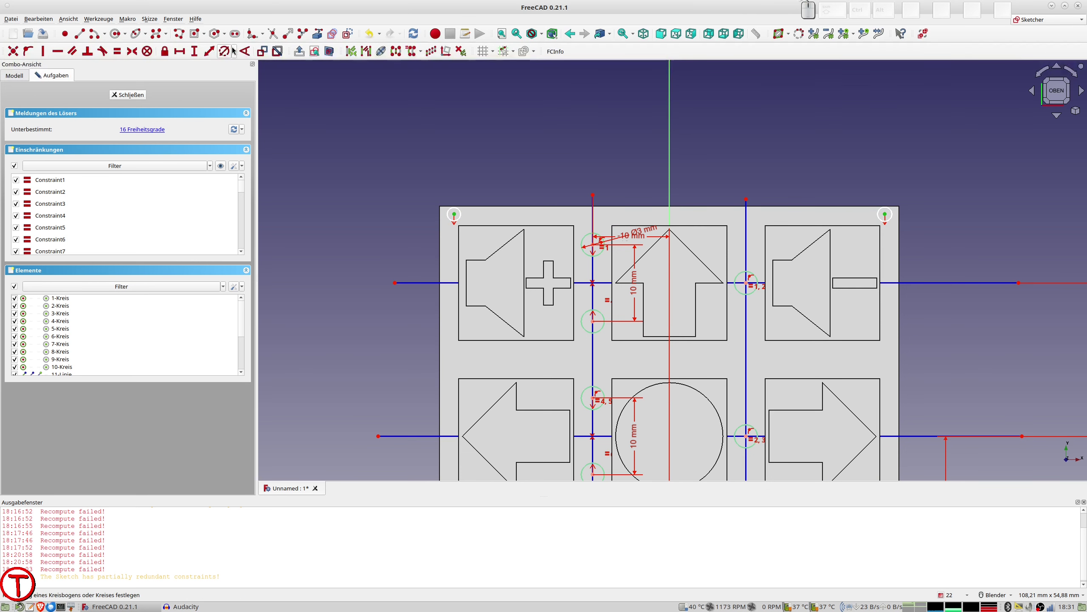
- Set the top corner circles 58 mm apart horizontally, adjusting from 55 and 57
left_click(209, 51)
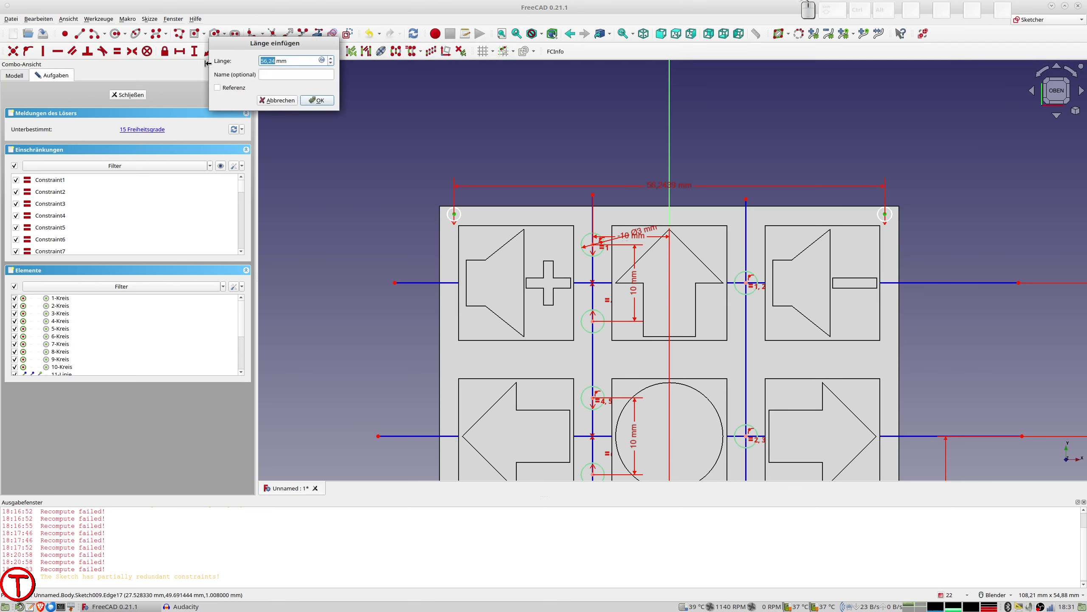
type("55")
key("Return")
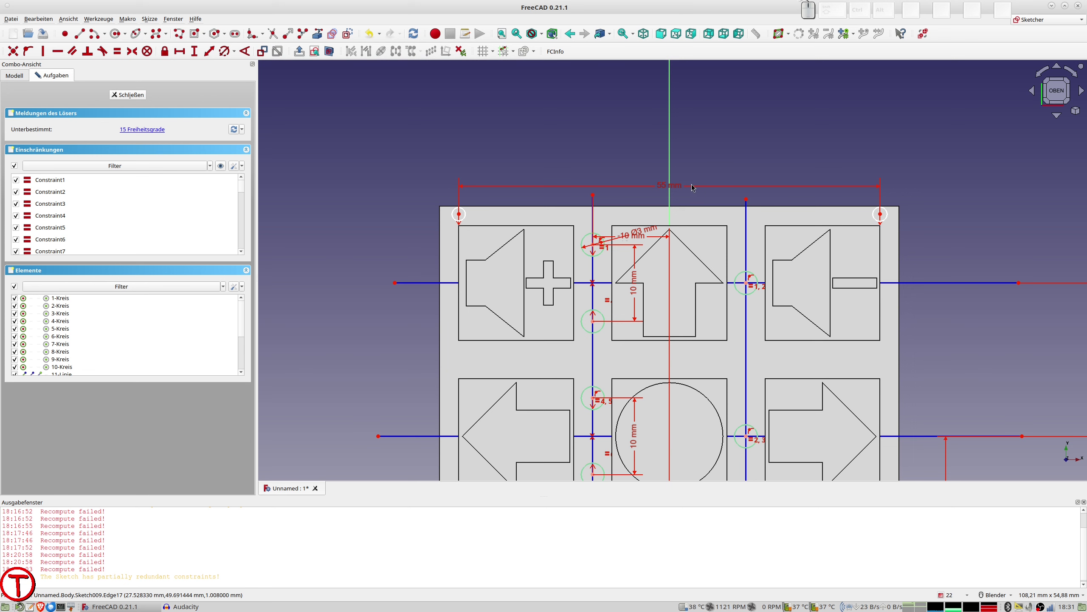
double_click(663, 187)
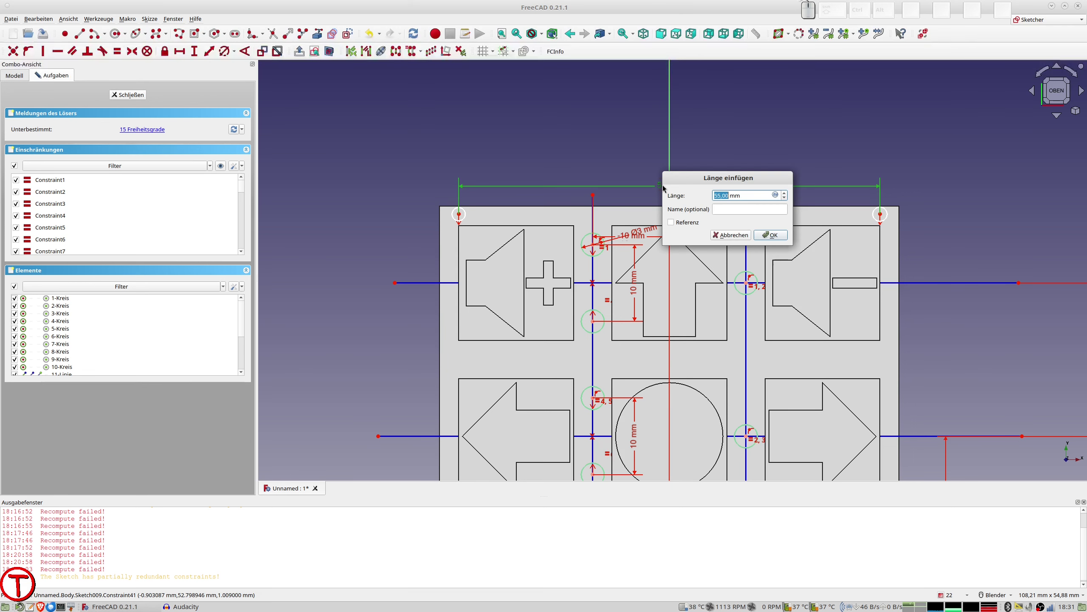
type("57")
key("Return")
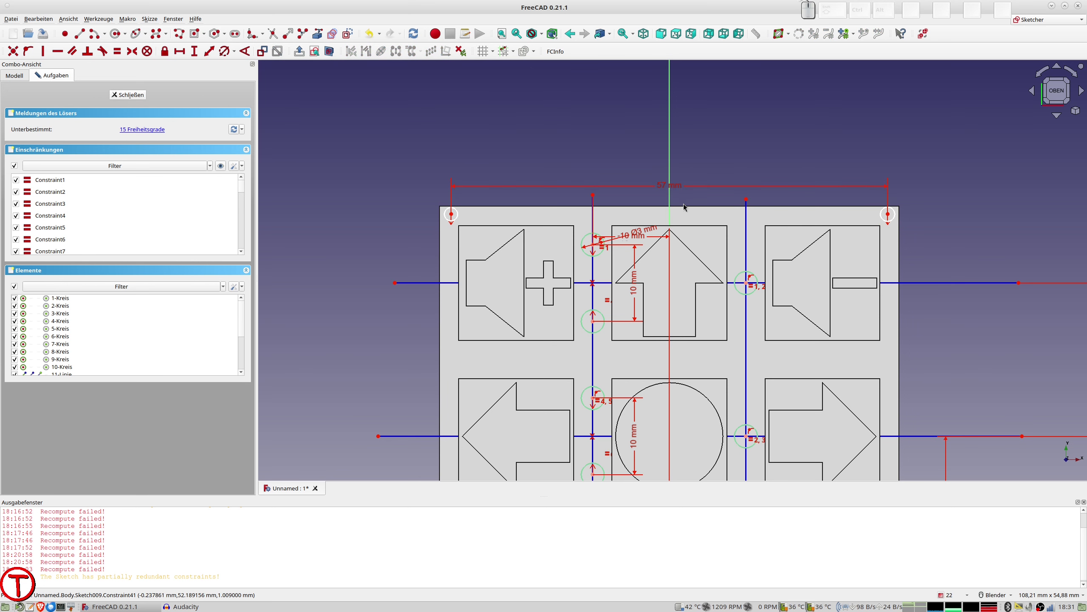
double_click(662, 189)
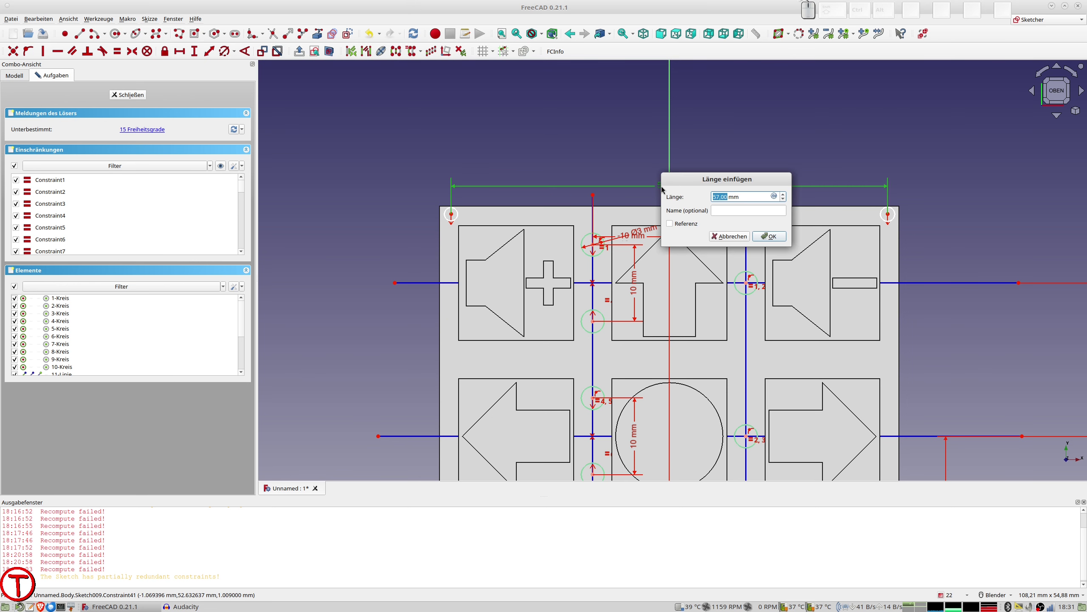
type("58")
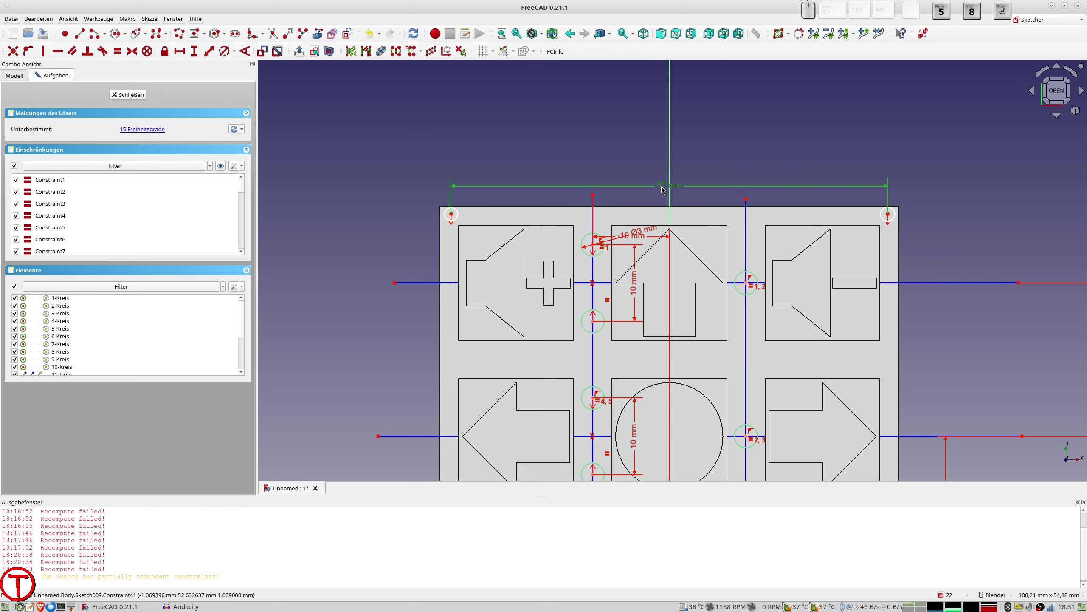
key("Return")
- Set a 98 mm vertical distance between the left corner circles and select all four circles
scroll(662, 257, "down", 3)
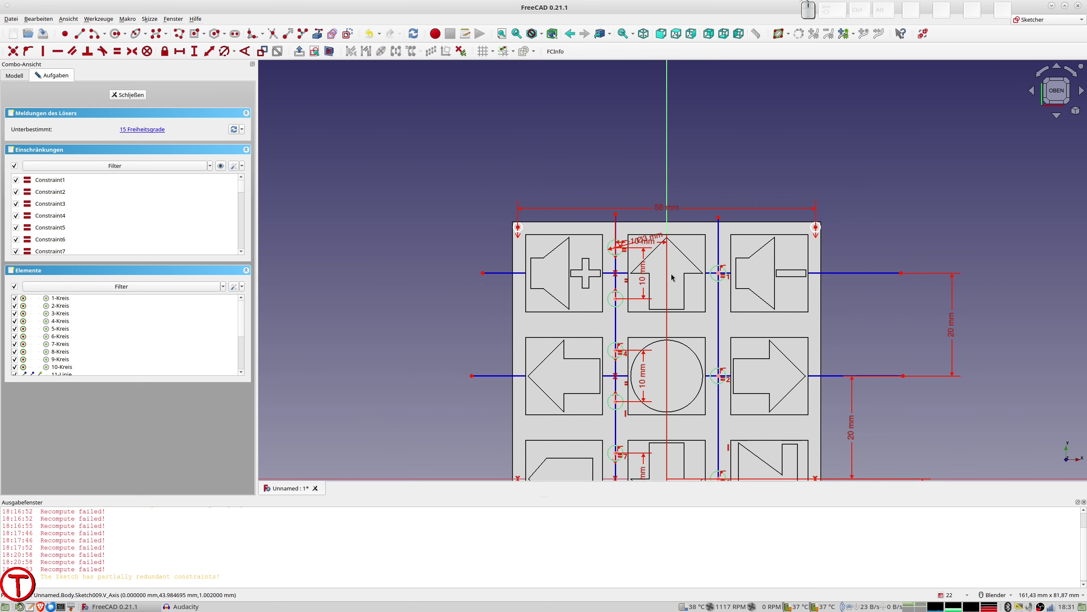
left_click(622, 89)
left_click(623, 426)
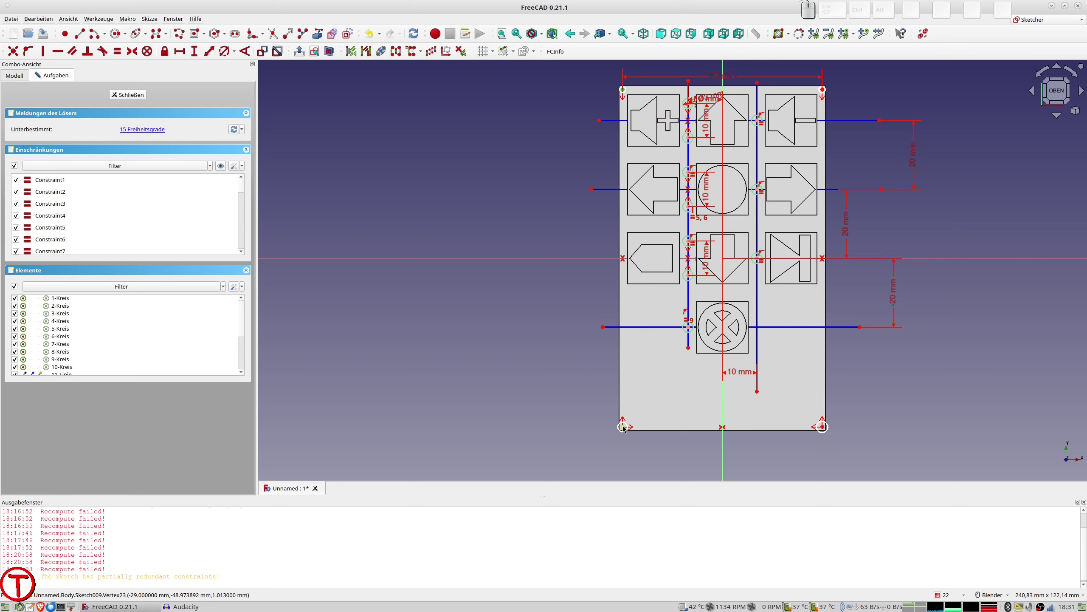
left_click(211, 52)
type("98")
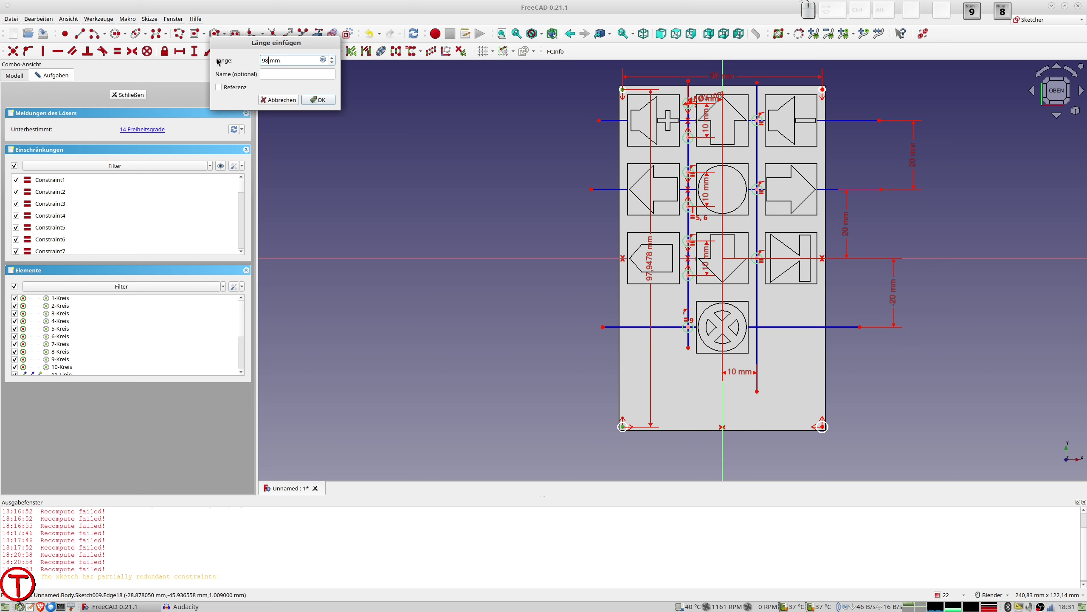
key("Return")
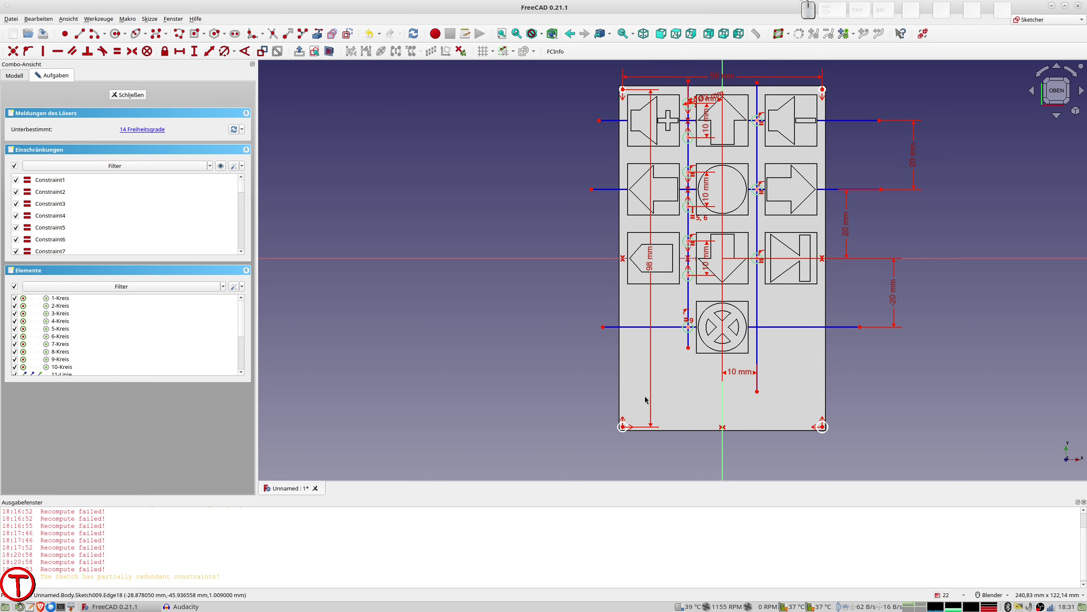
left_click(623, 427)
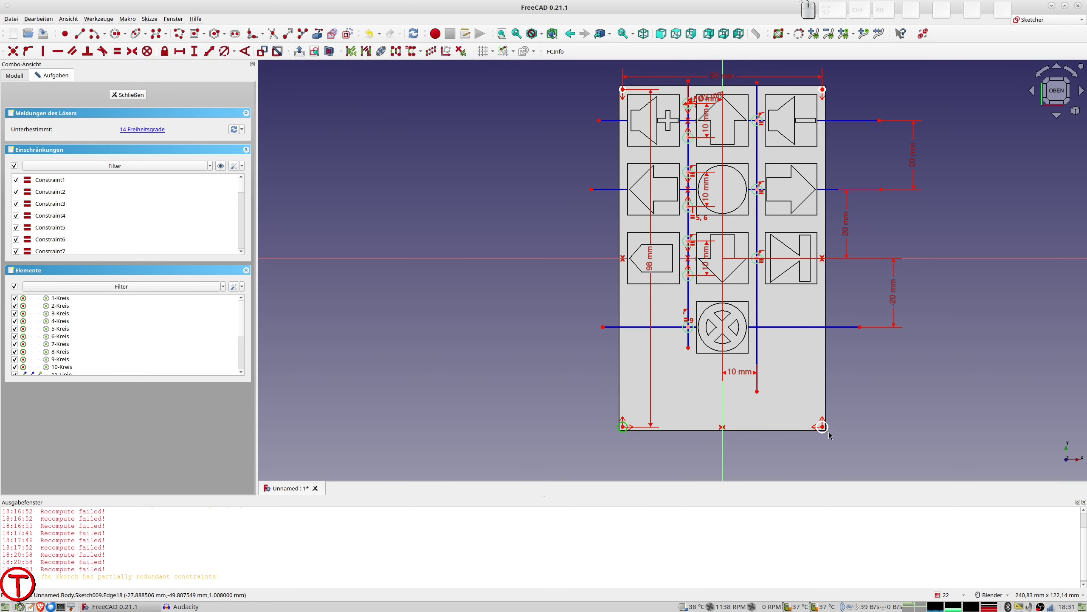
left_click(827, 433)
left_click(826, 92)
left_click(620, 92)
- Make the four corner circles equal and try moving the outline's top-left corner point
key("e")
scroll(624, 90, "up", 4)
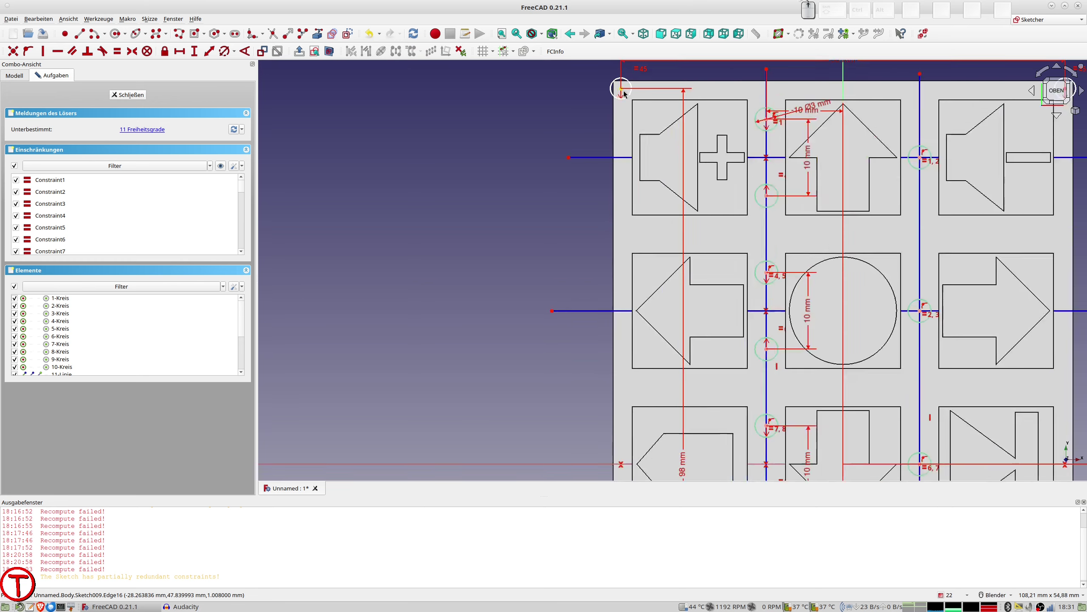
scroll(624, 89, "up", 3)
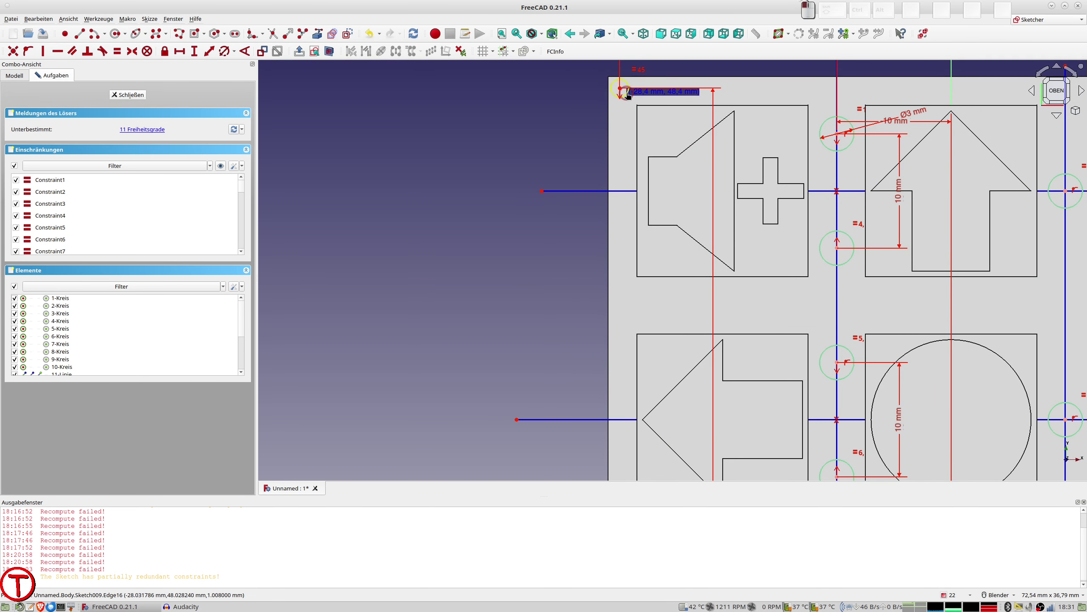
left_click_drag(620, 89, 587, 90)
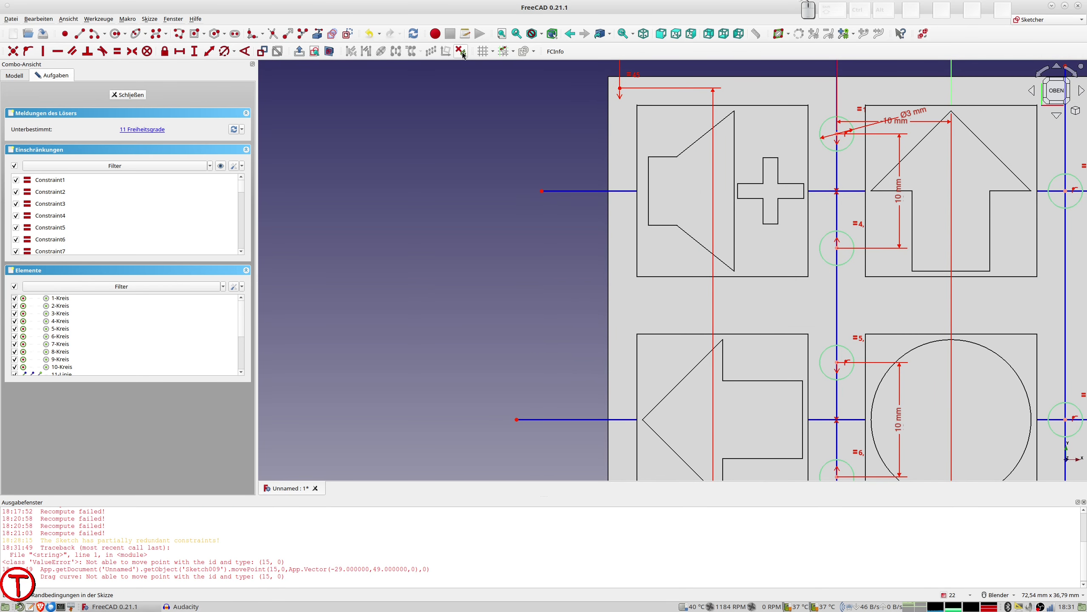
scroll(601, 97, "up", 3)
scroll(604, 96, "up", 3)
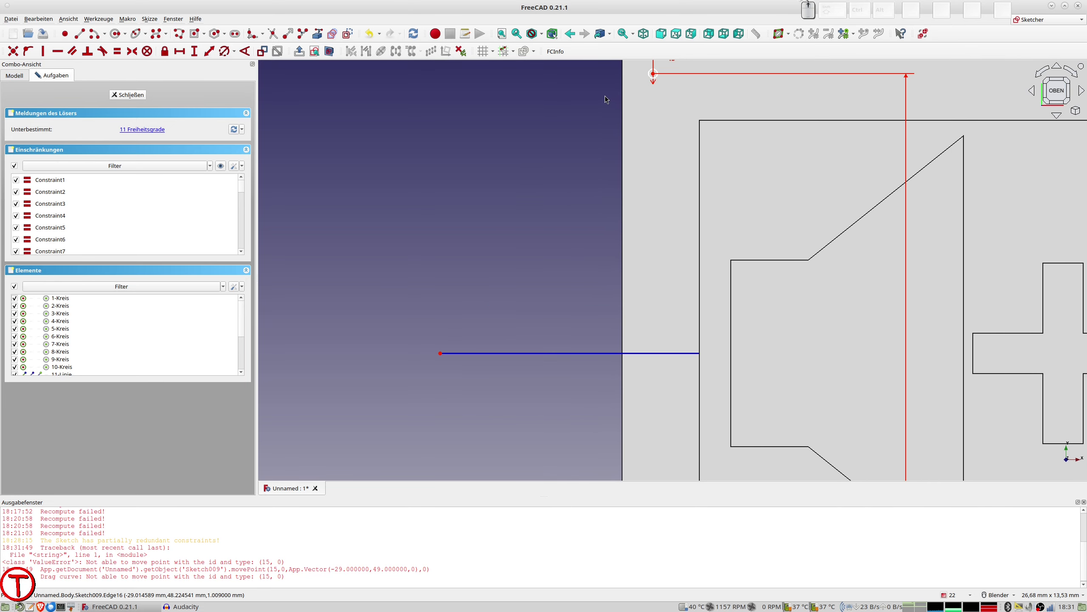
left_click_drag(653, 73, 667, 94)
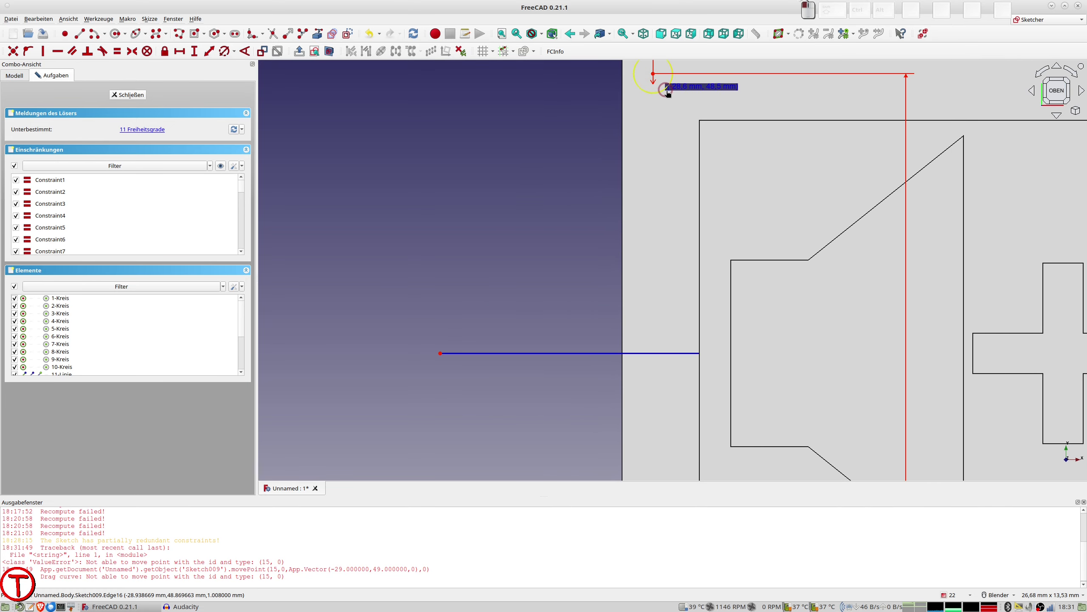
scroll(673, 95, "down", 2)
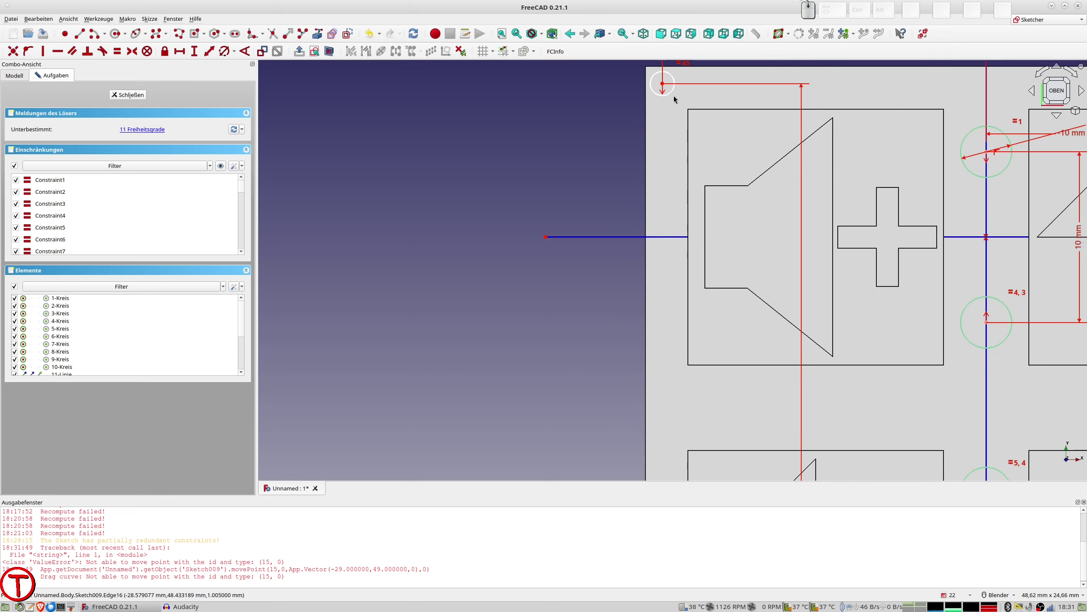
scroll(659, 107, "down", 2)
- Give the top-left corner circle a 1,4 mm diameter and close the sketch
left_click(632, 123)
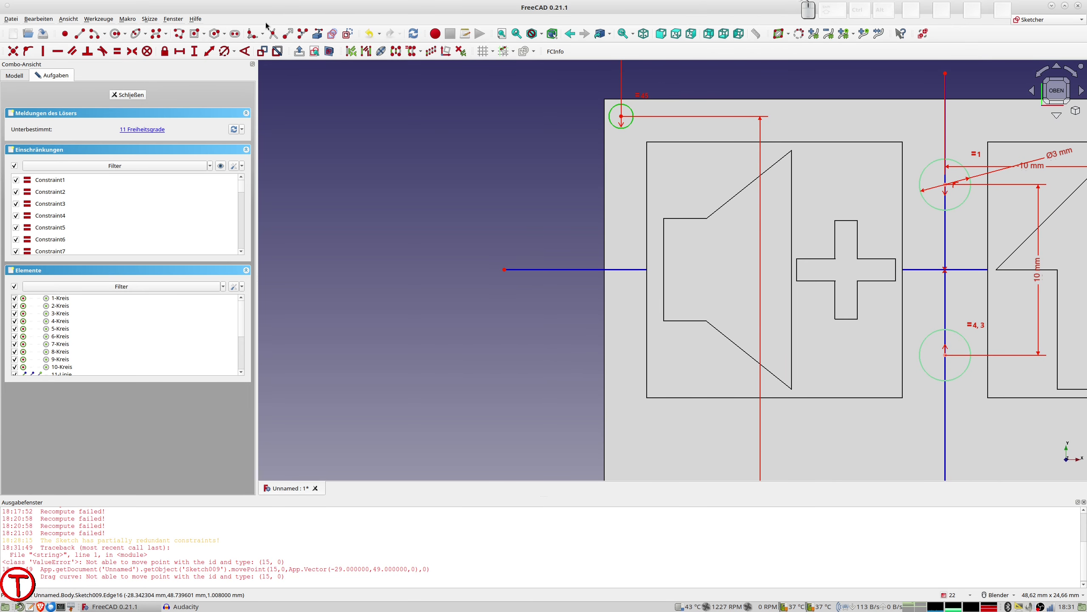
left_click(224, 51)
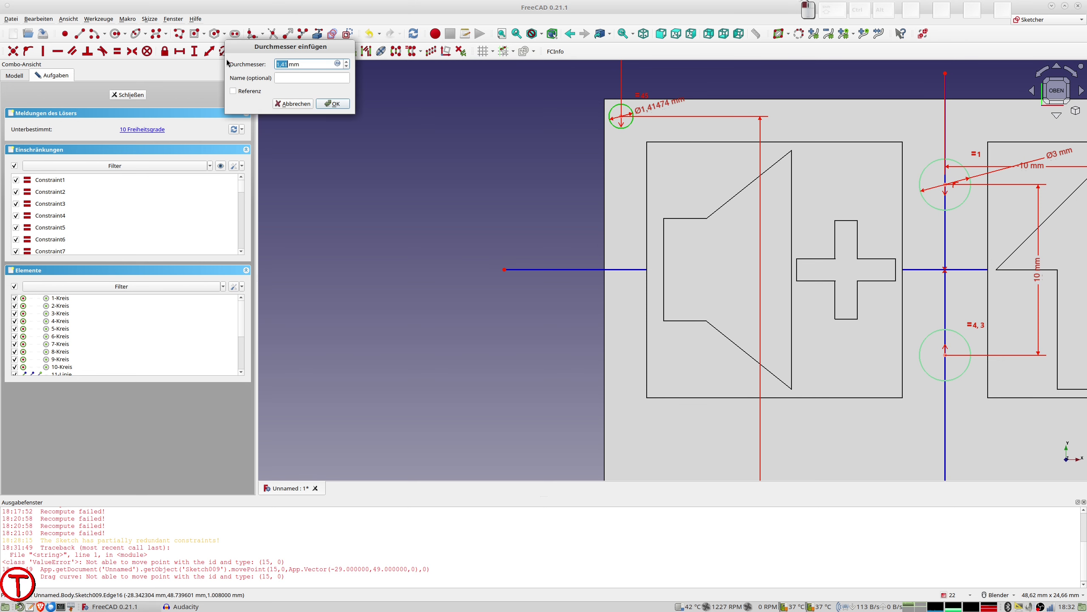
type("1,4")
key("KP_Enter")
left_click(128, 94)
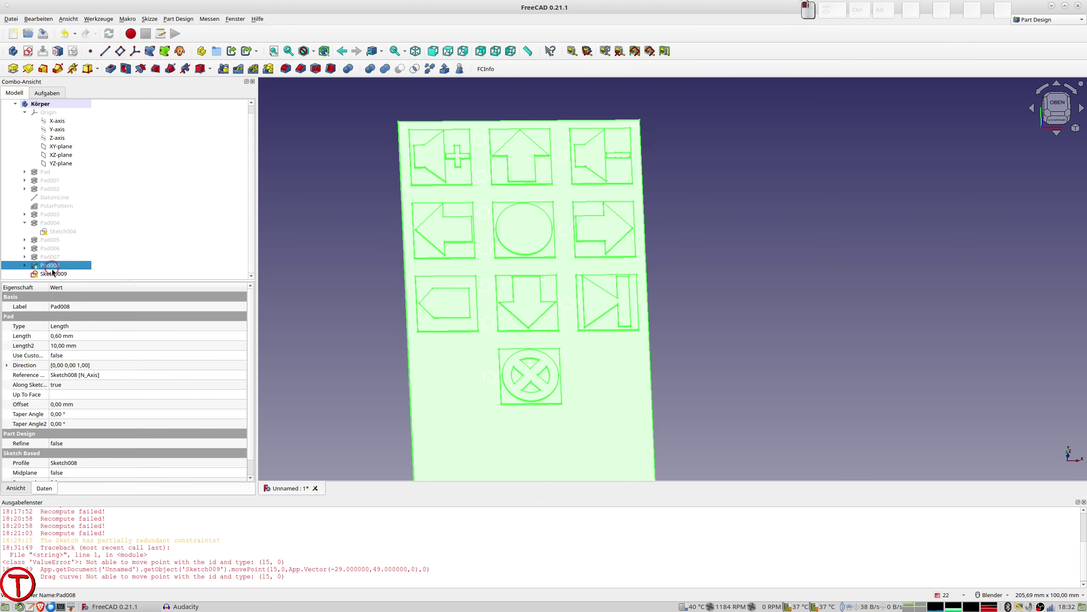
- Pocket Sketch009's corner holes into the plate and create the empty second body Körper001
left_click(112, 69)
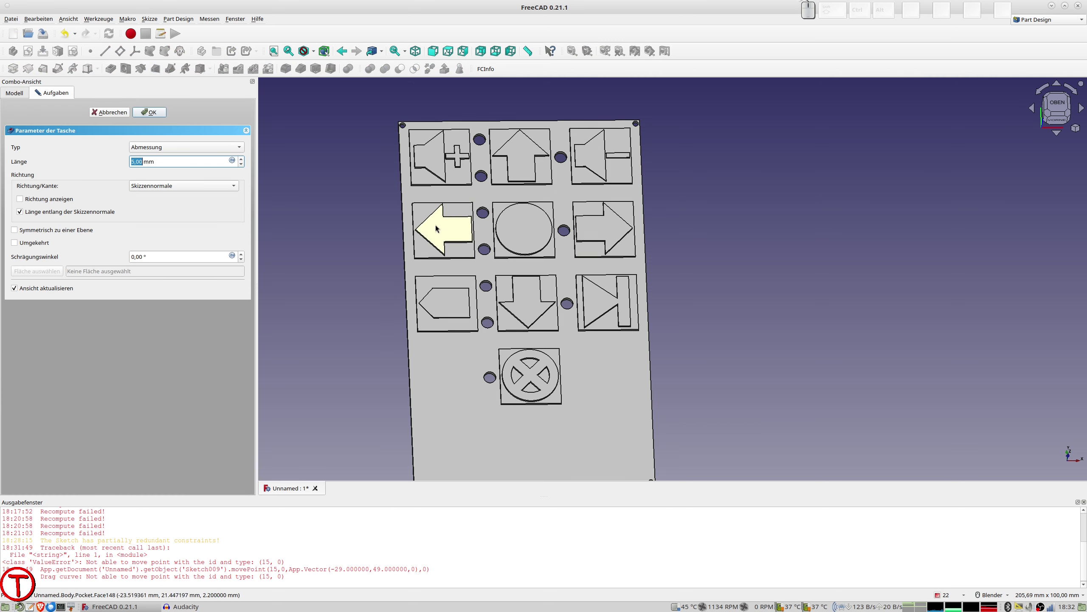
scroll(444, 221, "down", 3)
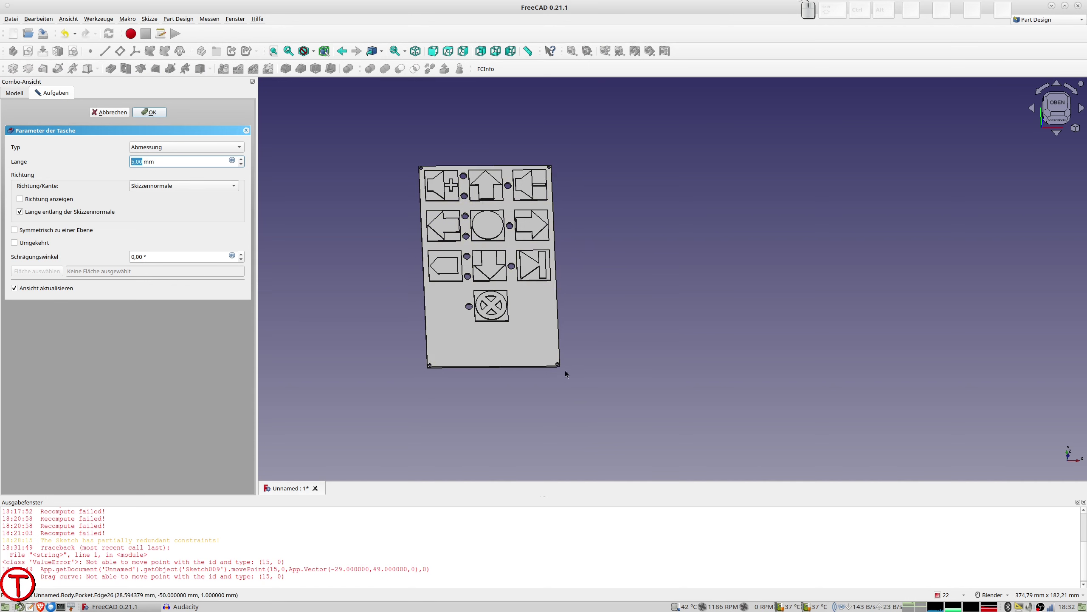
scroll(433, 197, "up", 3)
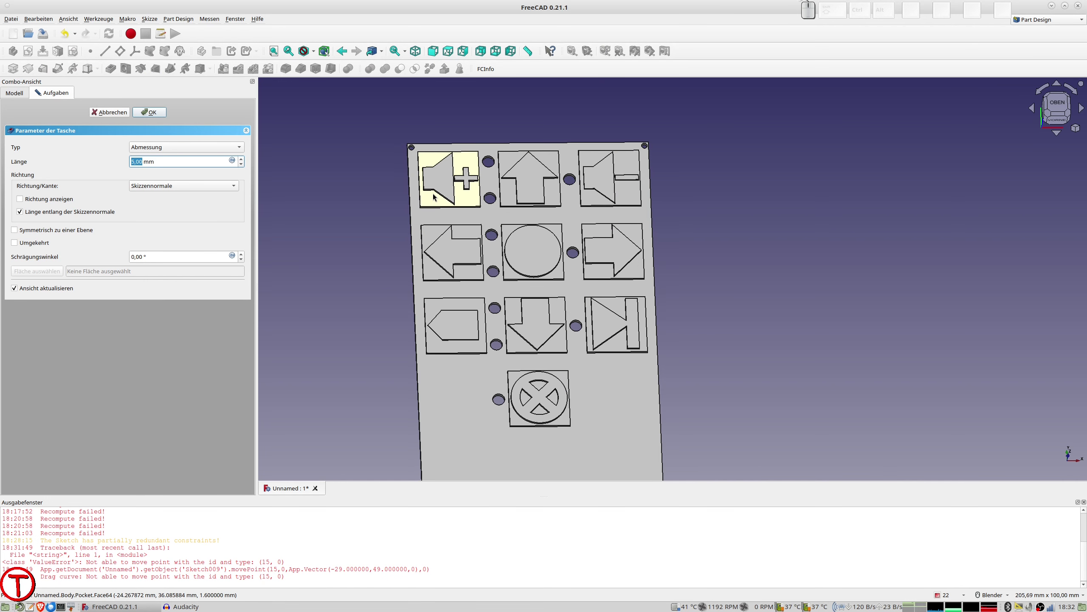
scroll(434, 197, "down", 1)
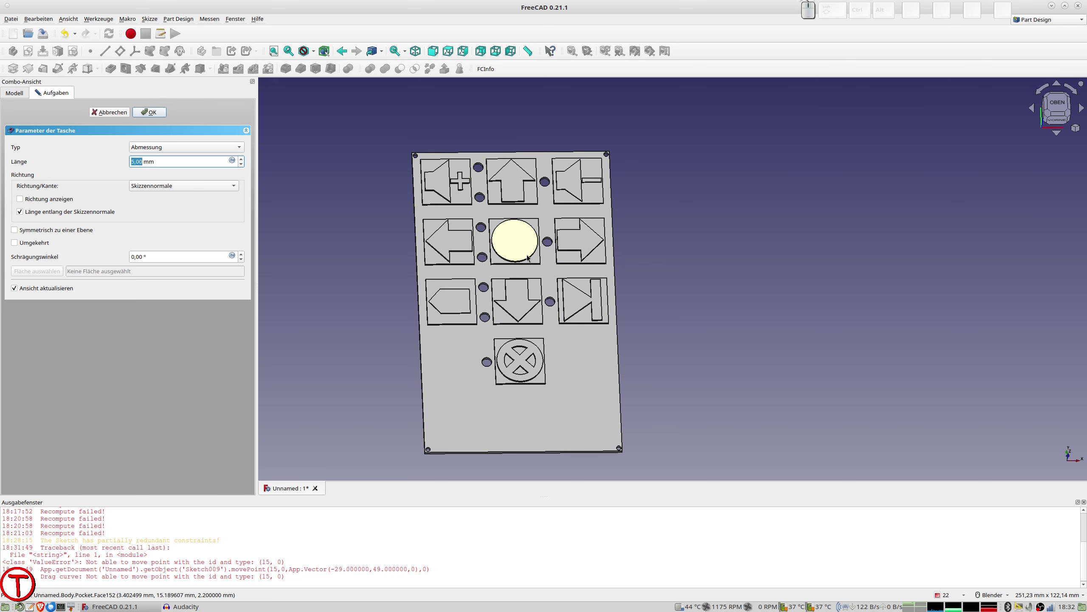
left_click(153, 113)
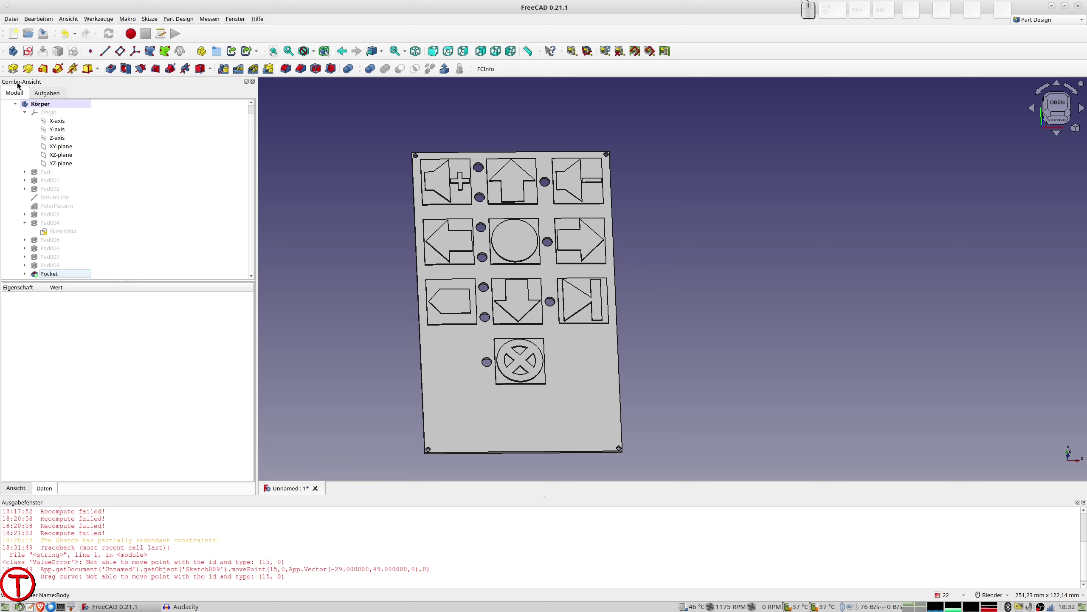
left_click(15, 103)
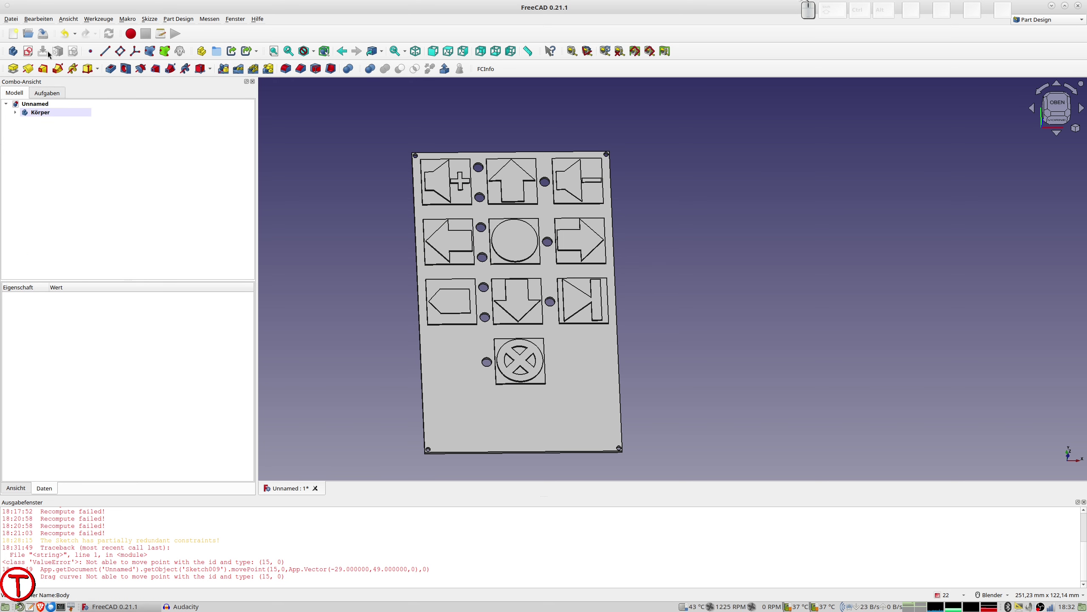
left_click(13, 52)
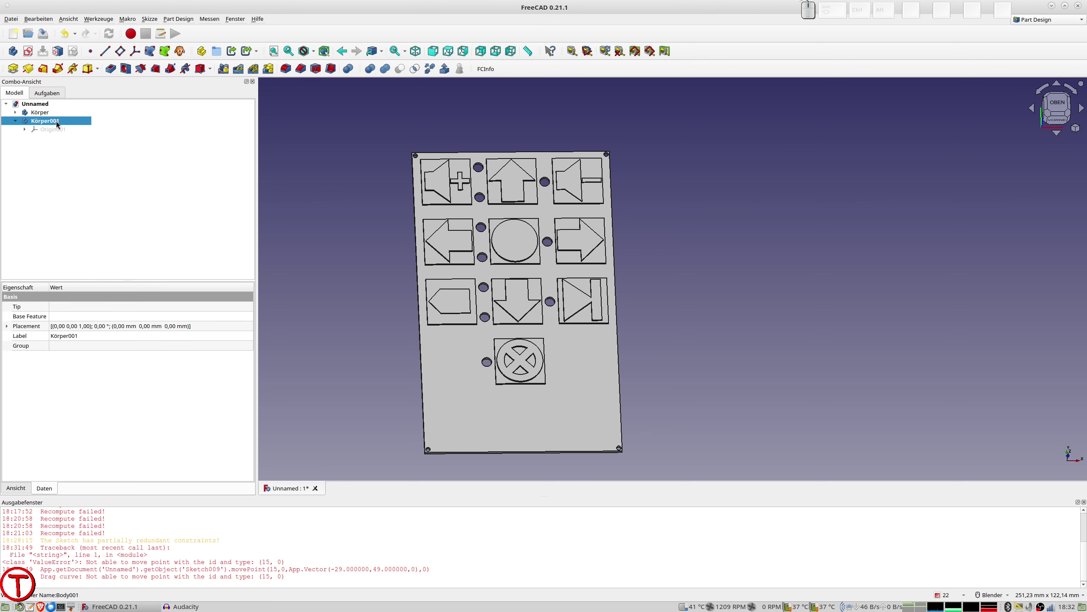
- Add a datum plane on Körper001's XY-plane001, offset 1 mm in z
middle_click_drag(519, 274, 515, 312)
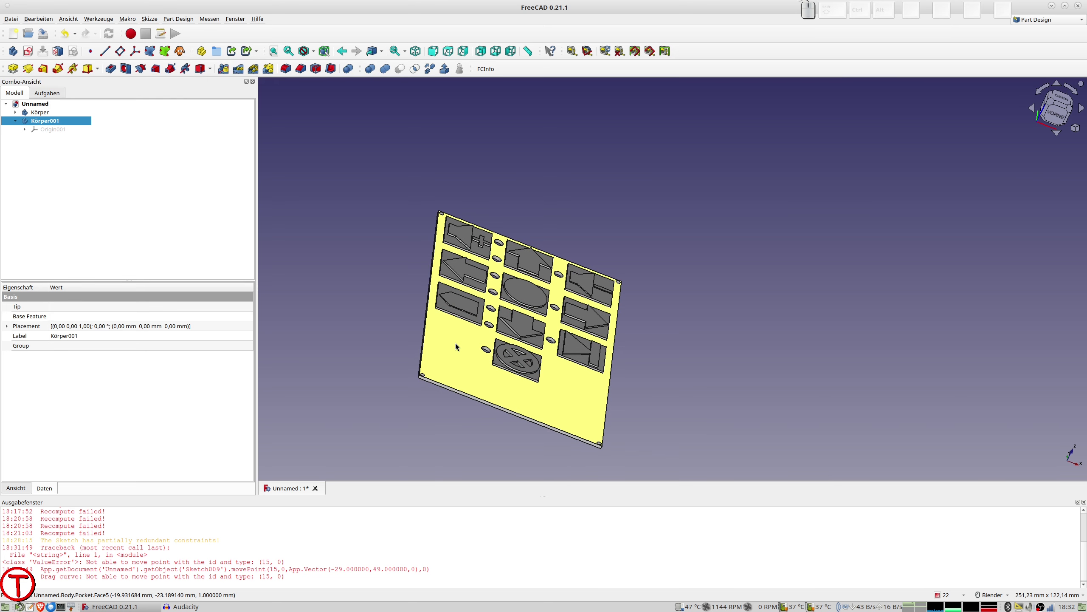
left_click(24, 130)
left_click(65, 166)
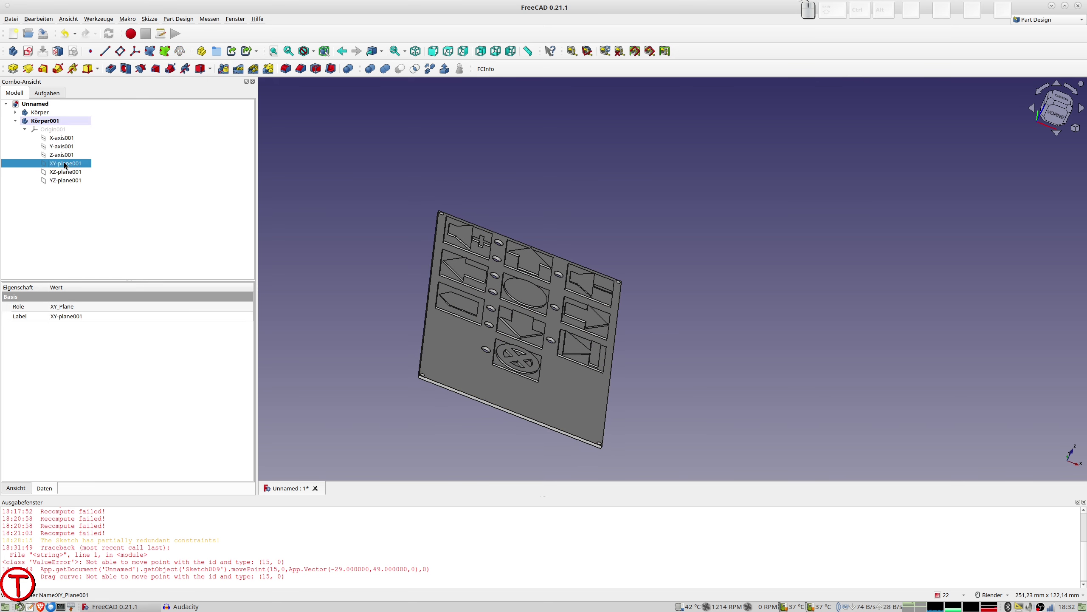
left_click(121, 52)
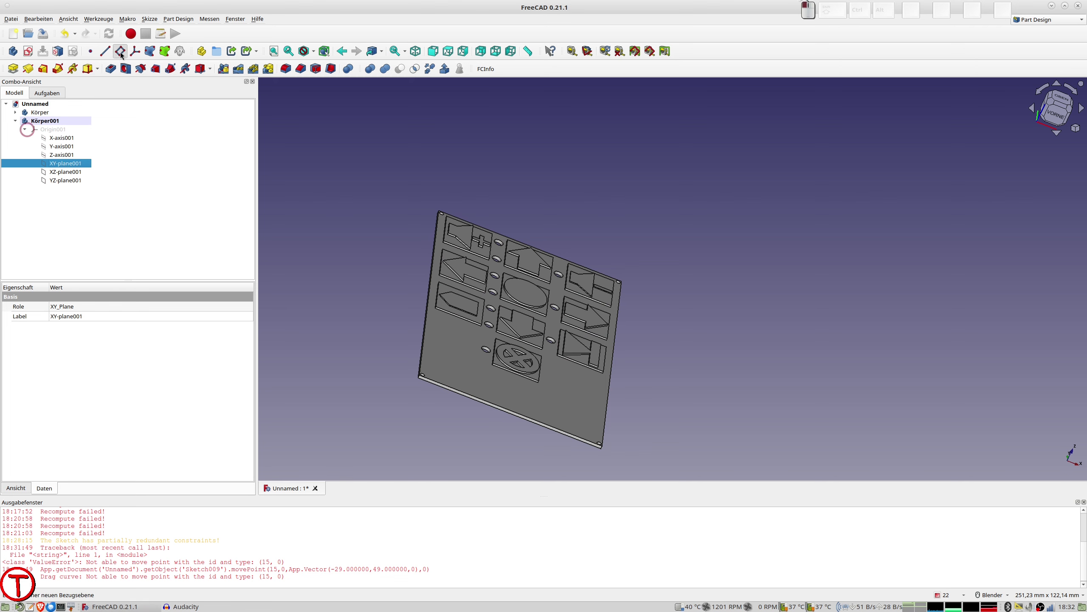
middle_click_drag(745, 320, 772, 308)
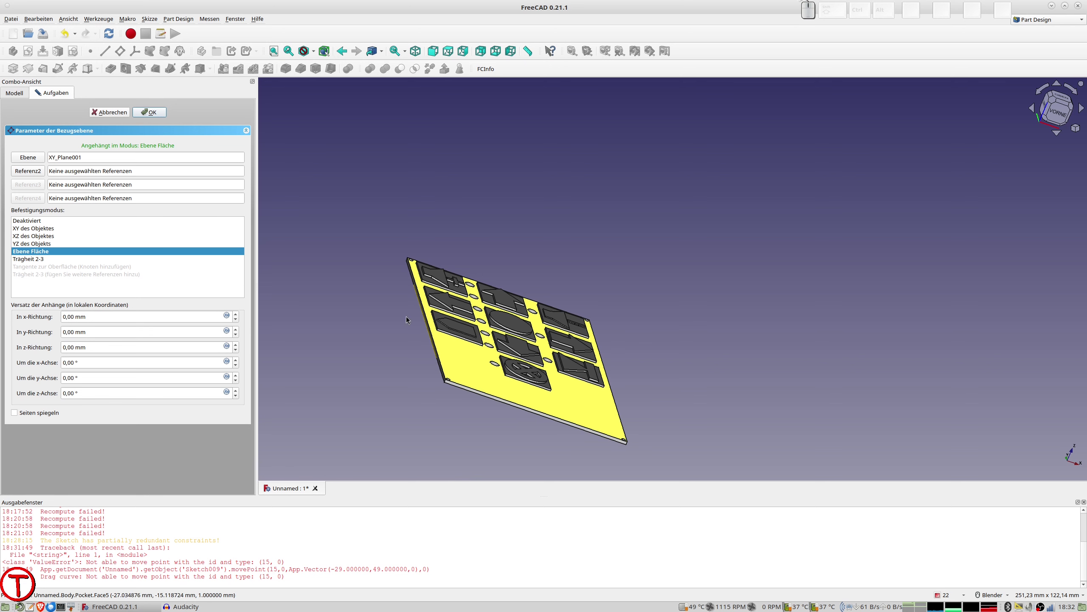
left_click(235, 345)
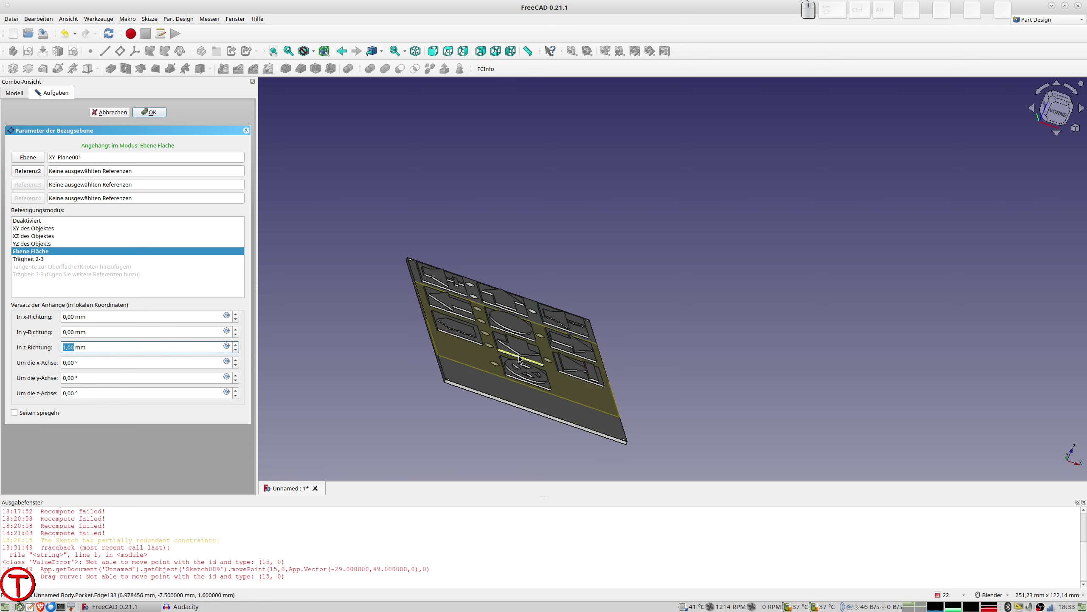
left_click(147, 113)
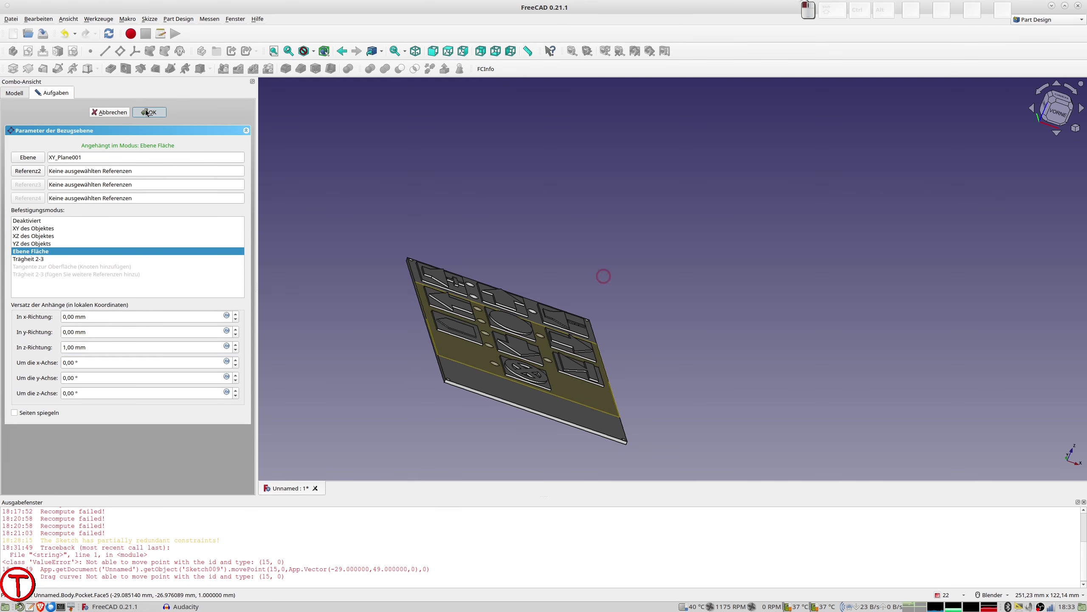
- Hide the datum plane and copy the first body's base Sketch without its XY-plane
left_click(50, 189)
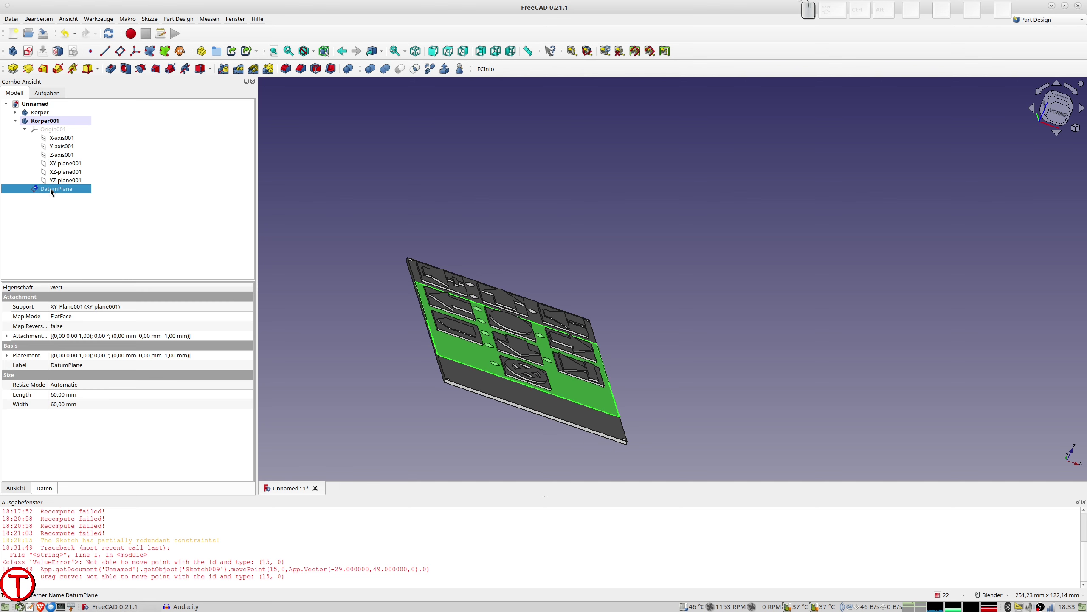
key("space")
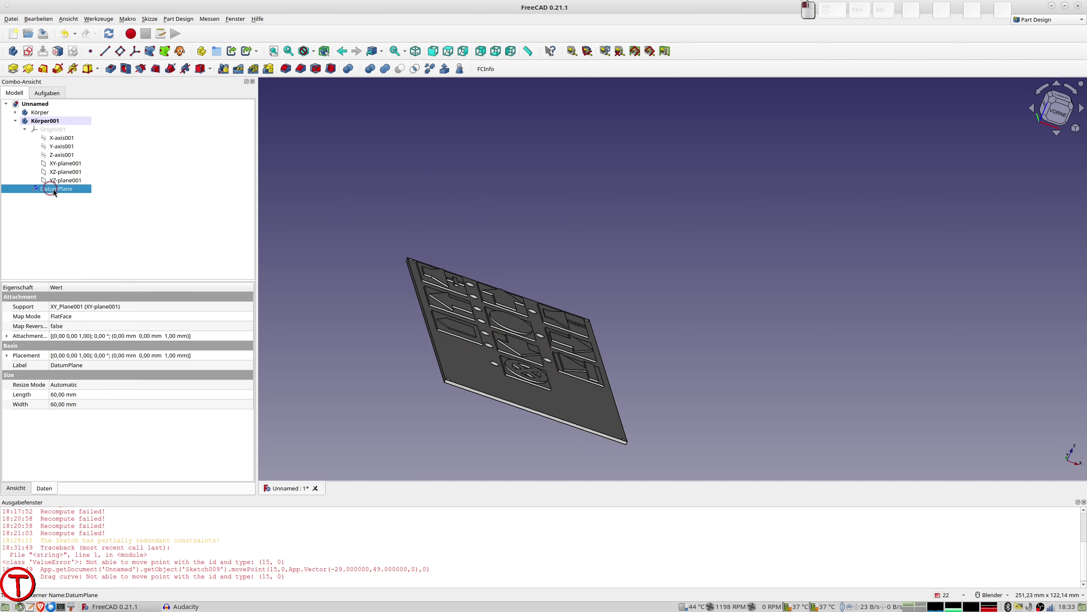
middle_click_drag(456, 310, 302, 260)
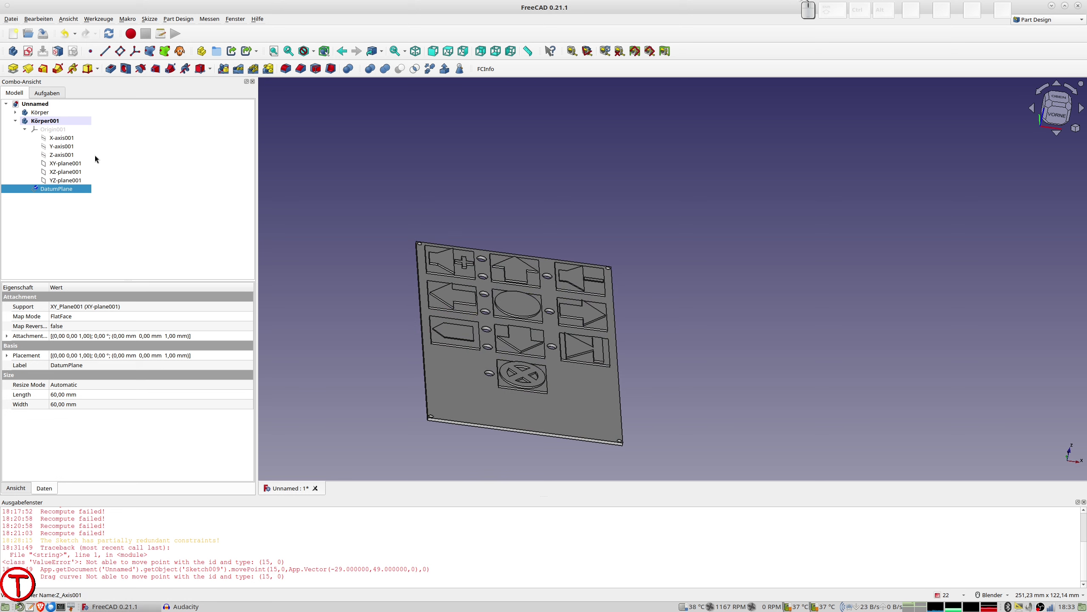
left_click(15, 112)
left_click(25, 182)
left_click(59, 191)
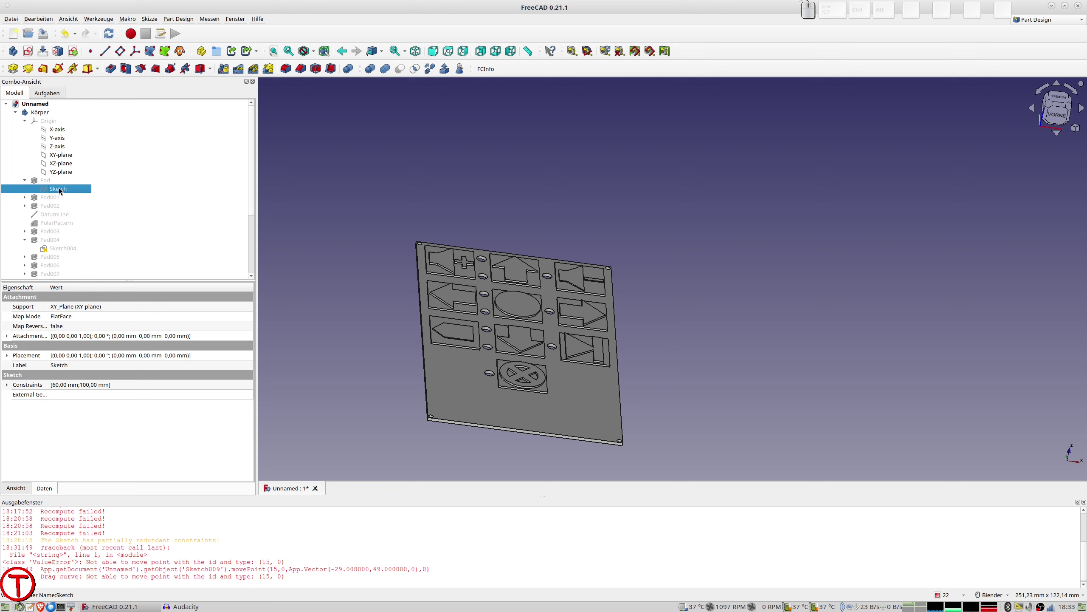
key("ctrl+c")
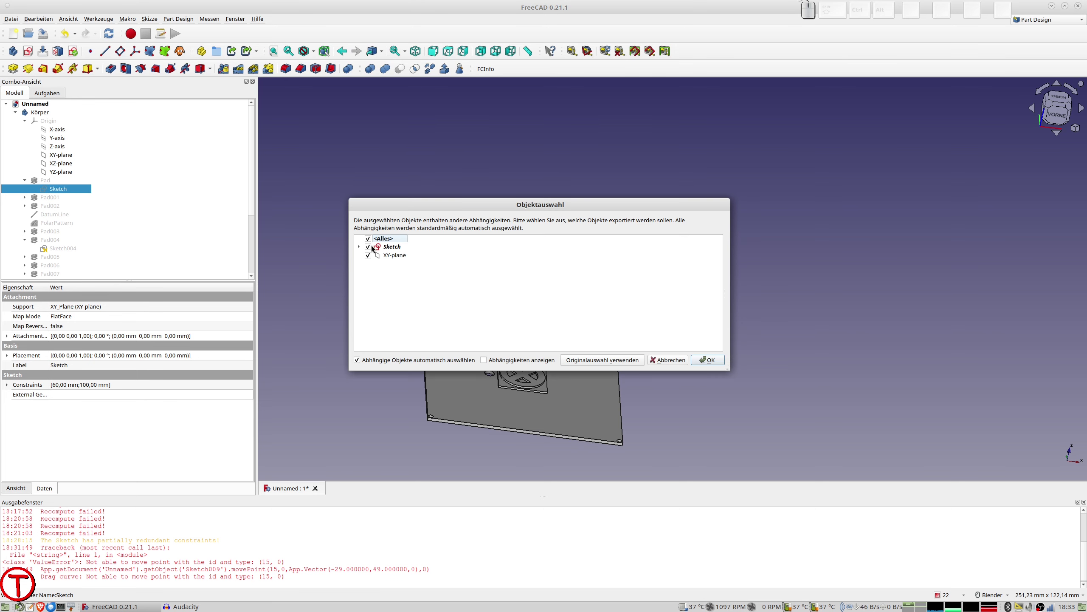
left_click(359, 247)
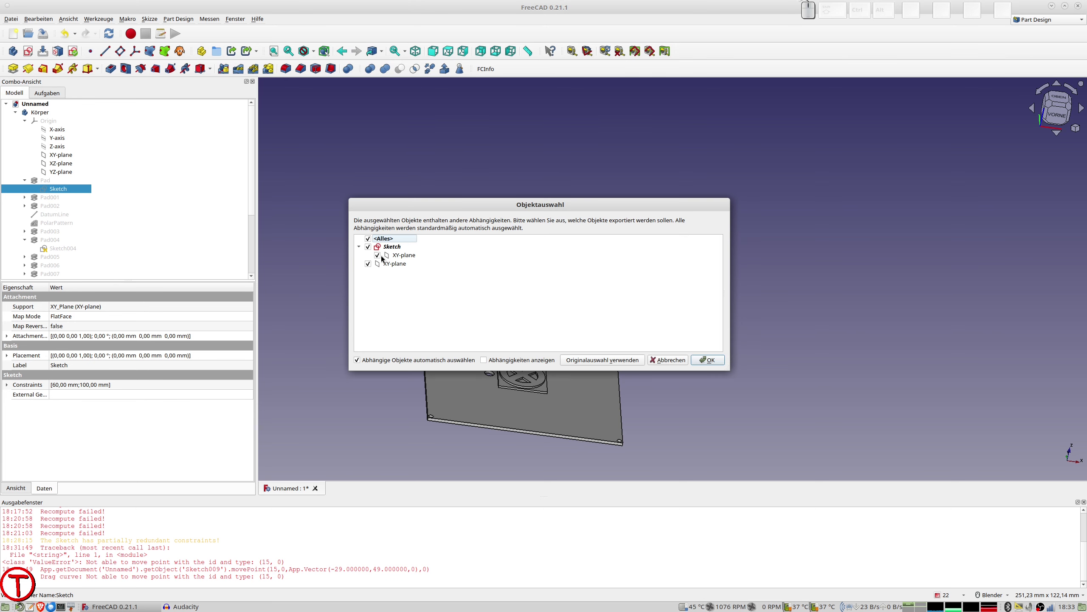
left_click(378, 256)
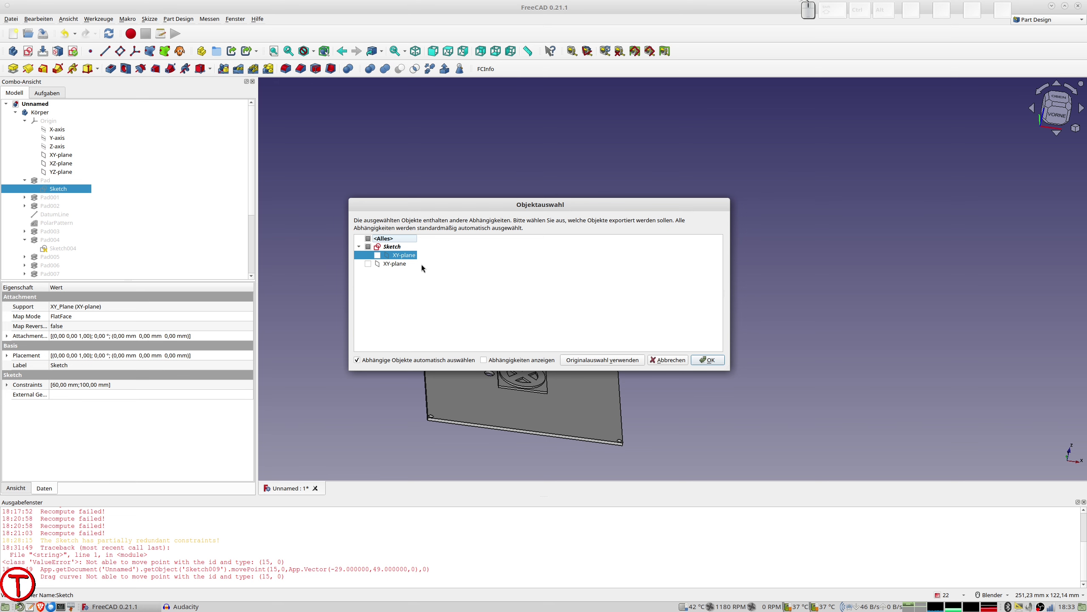
left_click(707, 361)
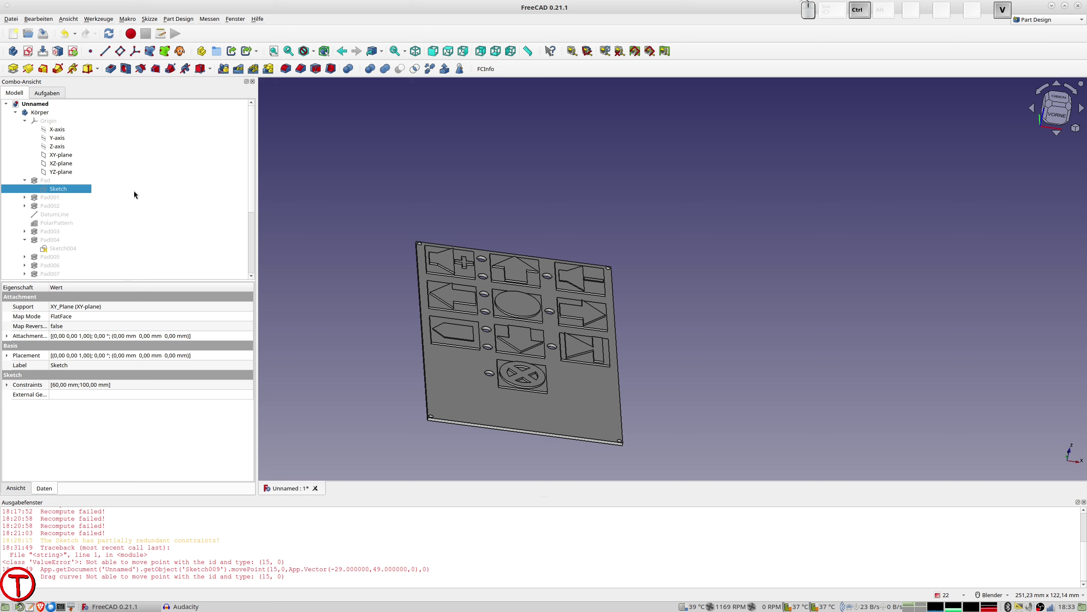
- Move the pasted Sketch010 into Körper001 and select the first body Körper
scroll(135, 190, "down", 4)
left_click_drag(45, 273, 56, 198)
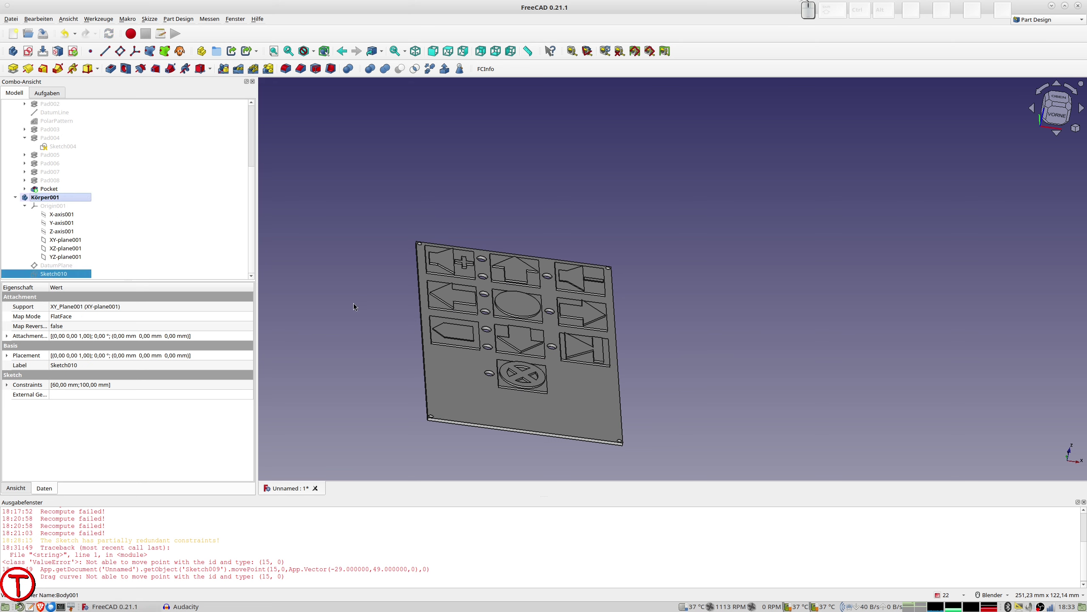
scroll(51, 150, "up", 4)
left_click(37, 113)
- Hide the first body and attach Sketch010 to the second body's DatumPlane
key("space")
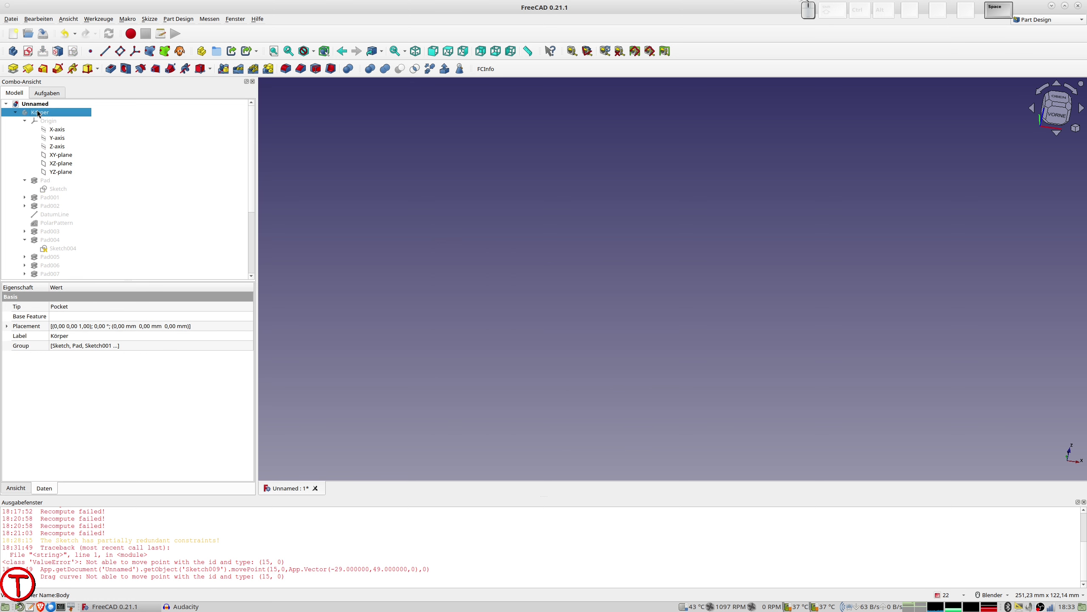
scroll(113, 240, "down", 4)
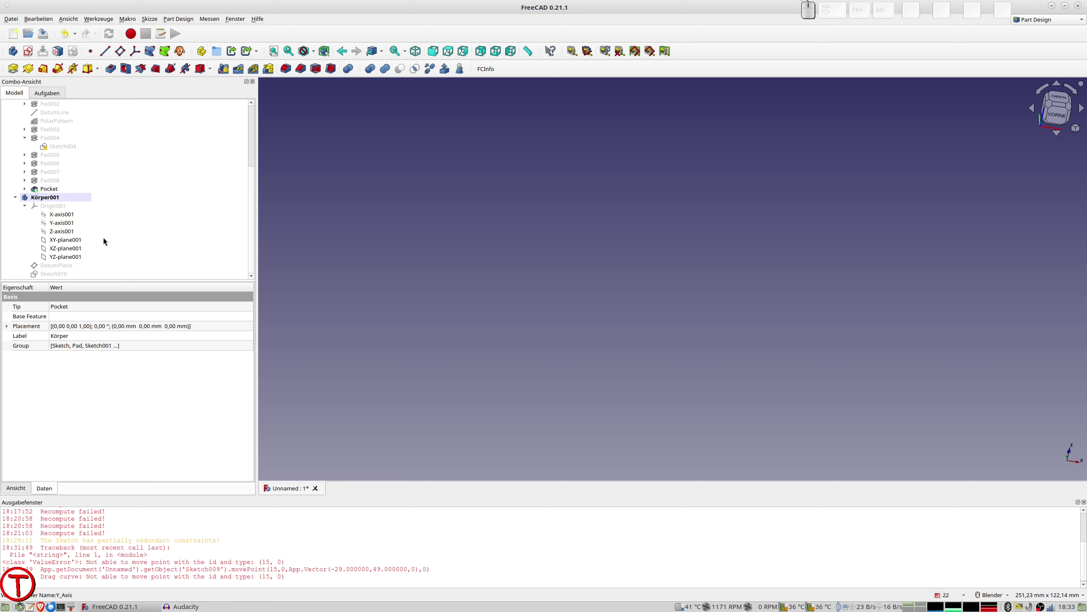
left_click(63, 274)
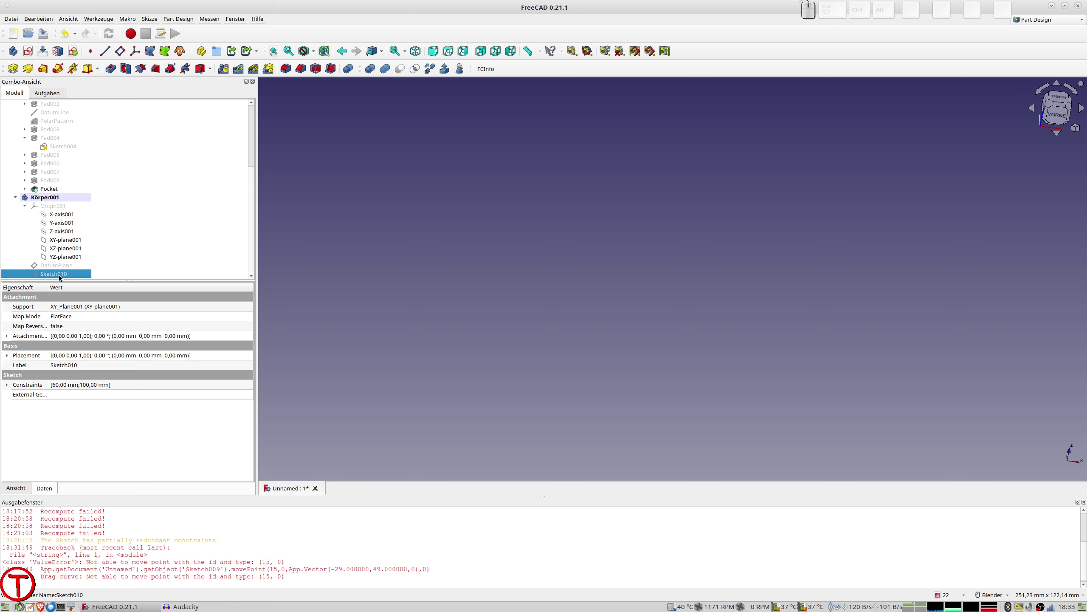
left_click(55, 267)
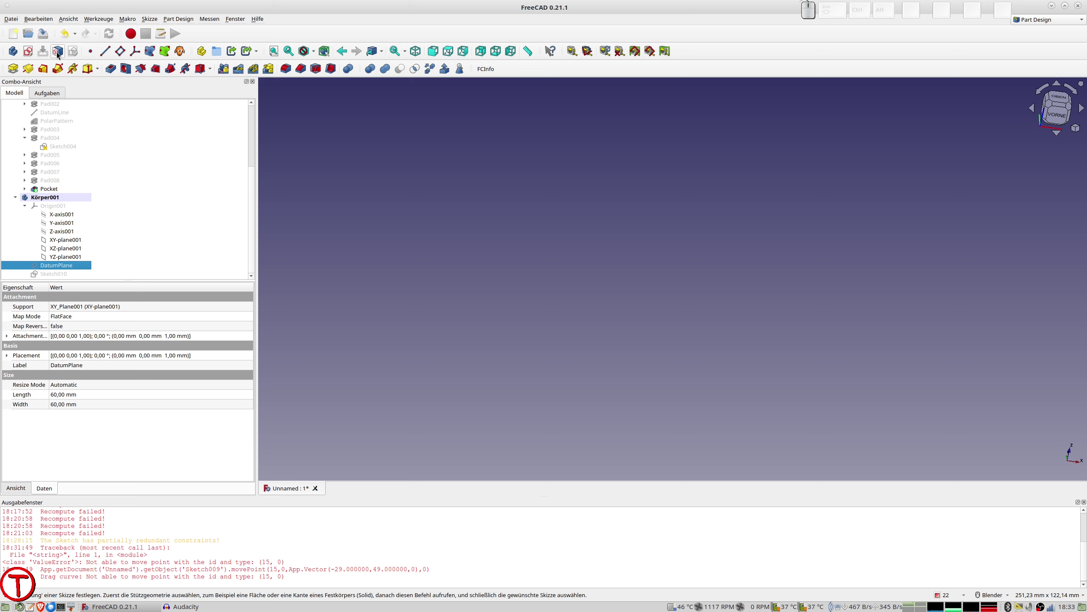
left_click(77, 53)
left_click(533, 290)
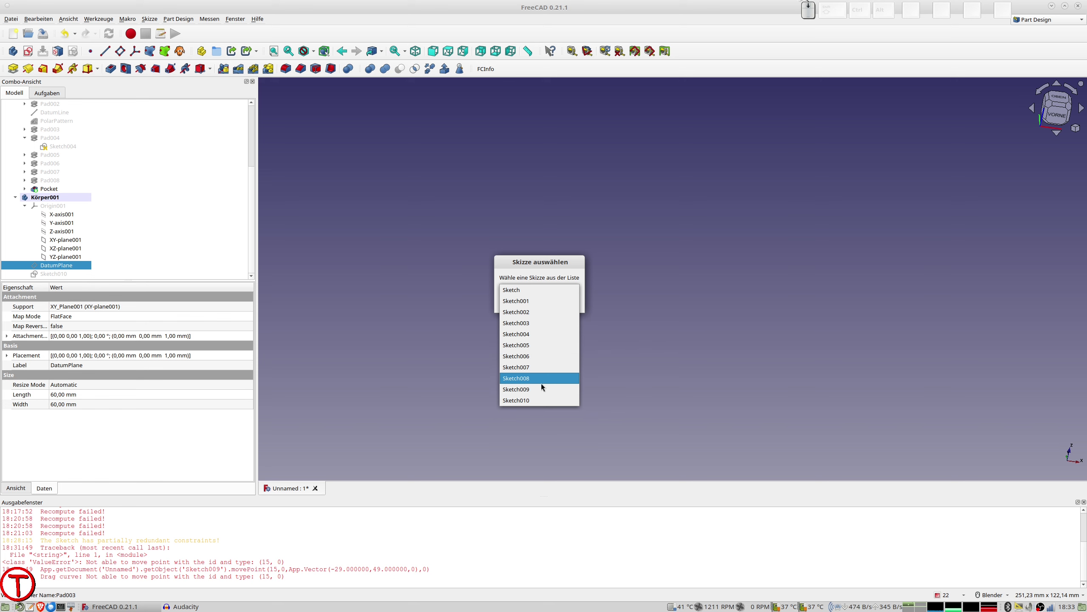
left_click(522, 400)
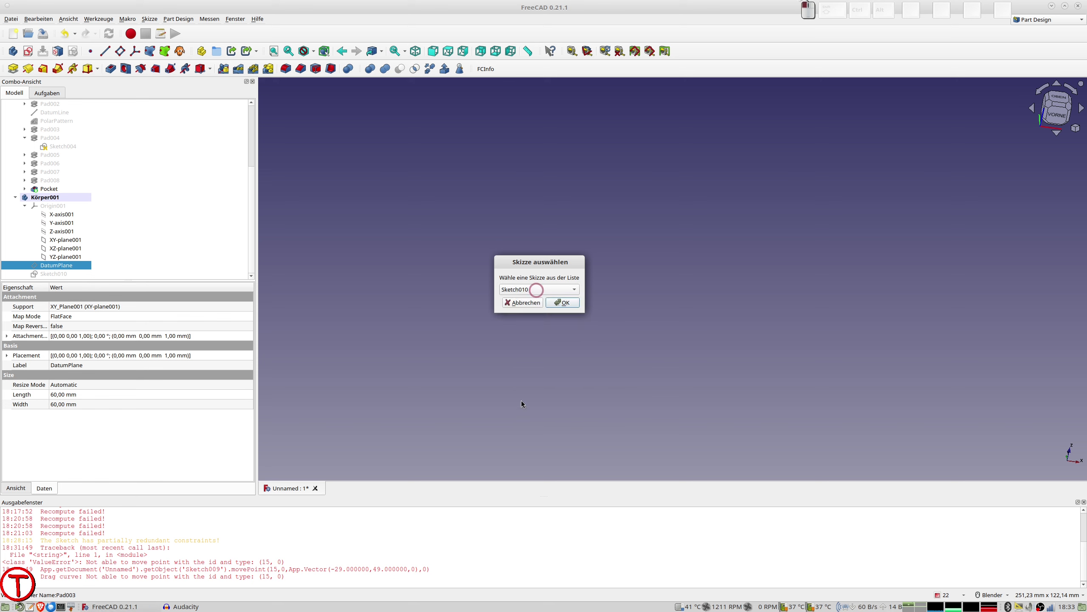
left_click(563, 302)
left_click(624, 303)
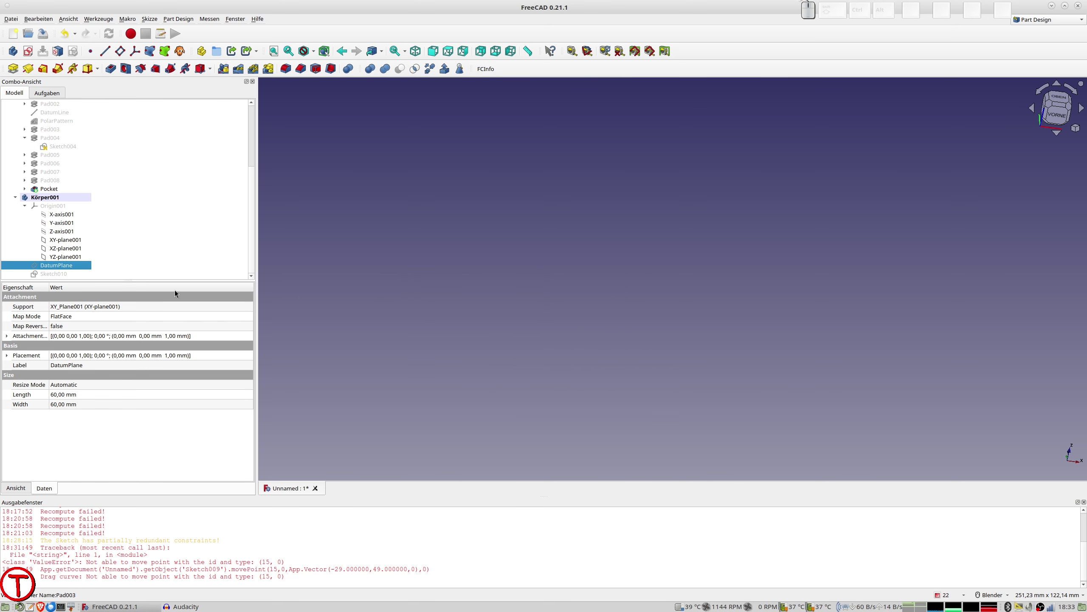
- Pad Sketch010 into a 1 mm thick plate
left_click(58, 274)
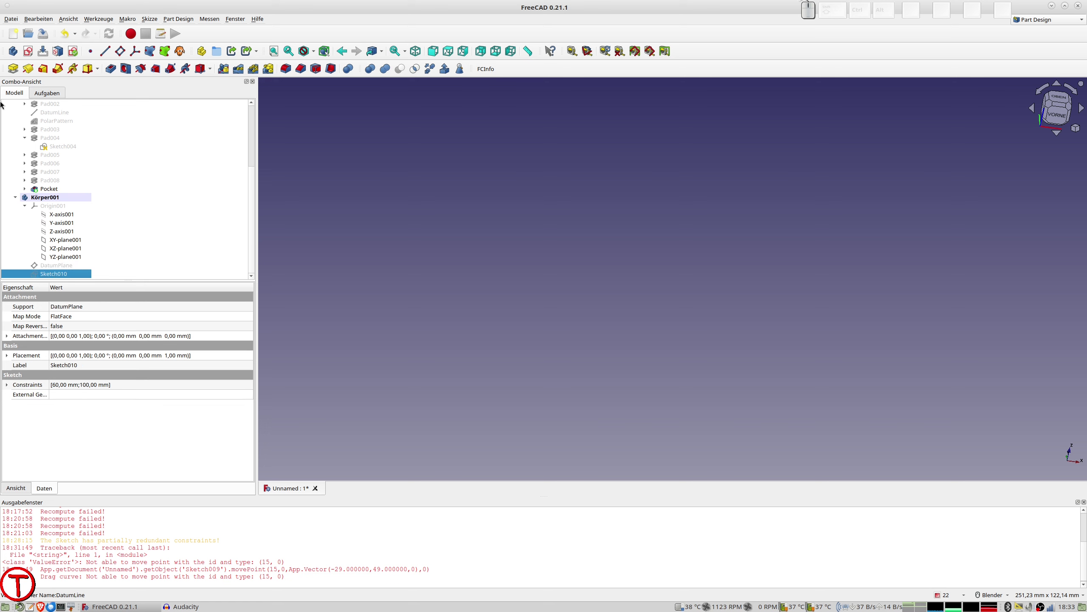
left_click(25, 71)
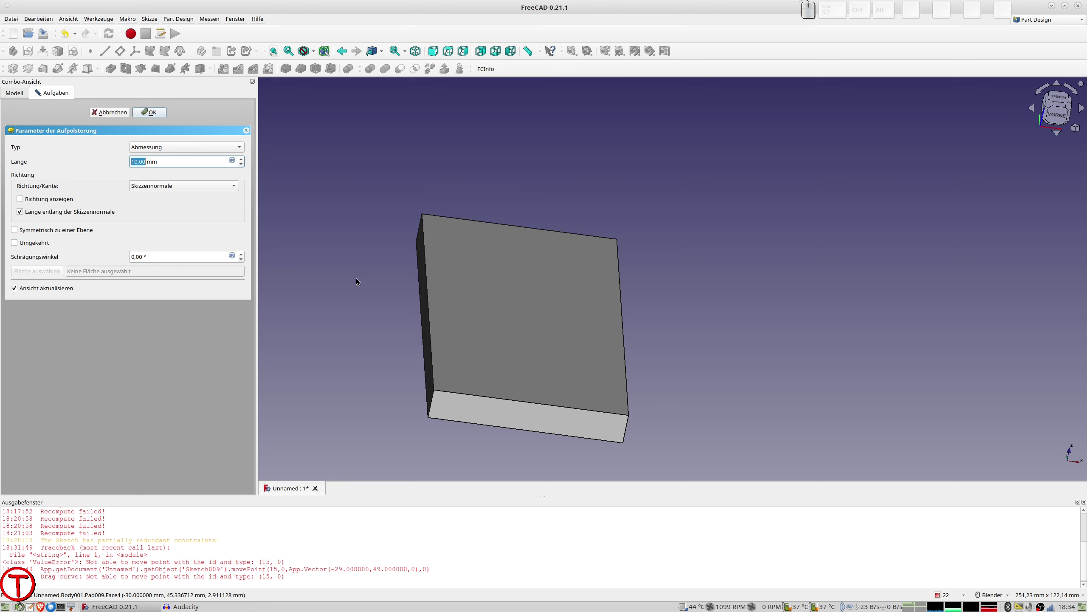
type("1")
key("Return")
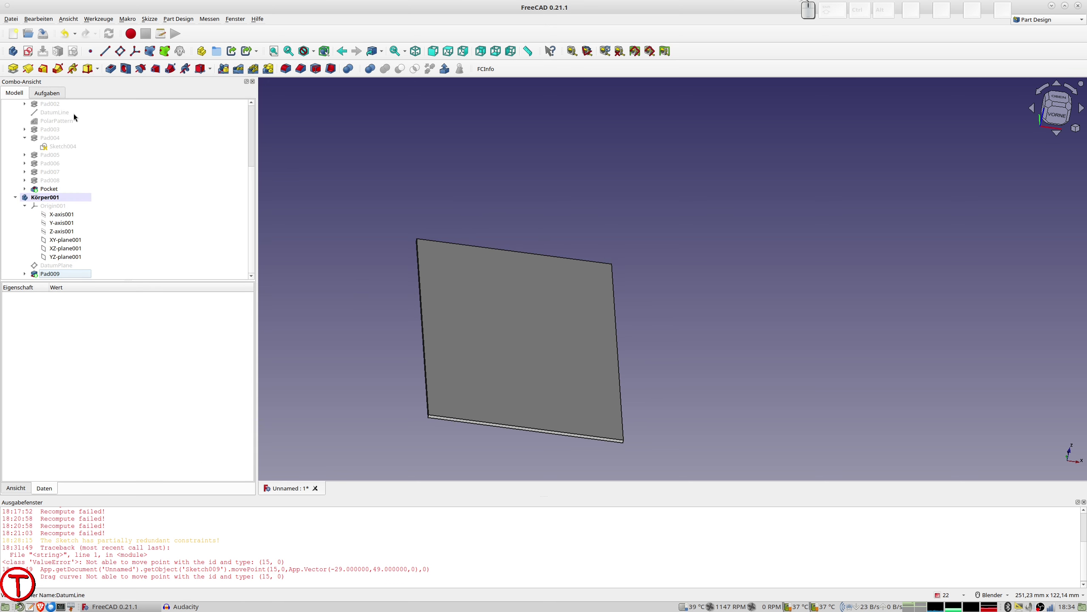
- Show the first body Körper again and orbit to see both plates
scroll(68, 123, "up", 4)
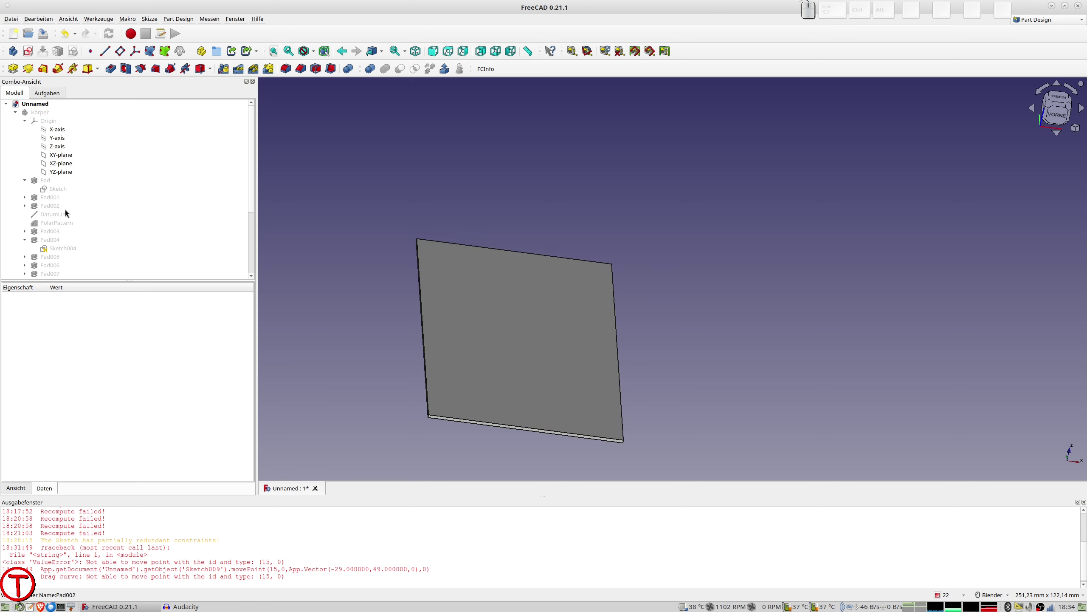
scroll(81, 202, "down", 2)
scroll(81, 202, "down", 2)
scroll(81, 202, "up", 4)
left_click(37, 114)
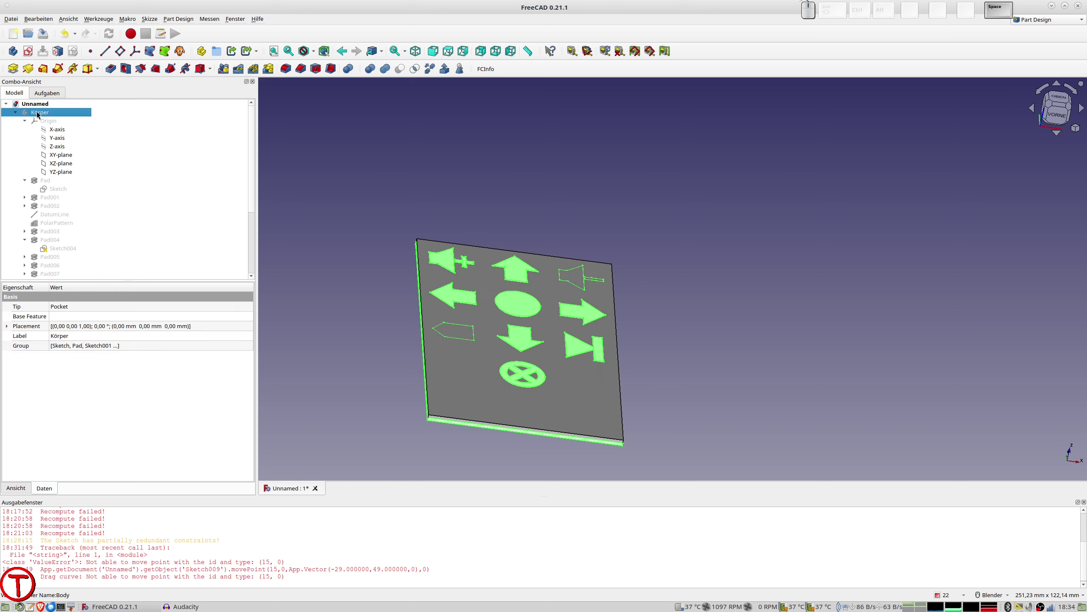
mouse_move(481, 333)
middle_mouse_down()
mouse_move(513, 331)
mouse_move(444, 288)
mouse_move(419, 315)
middle_mouse_up()
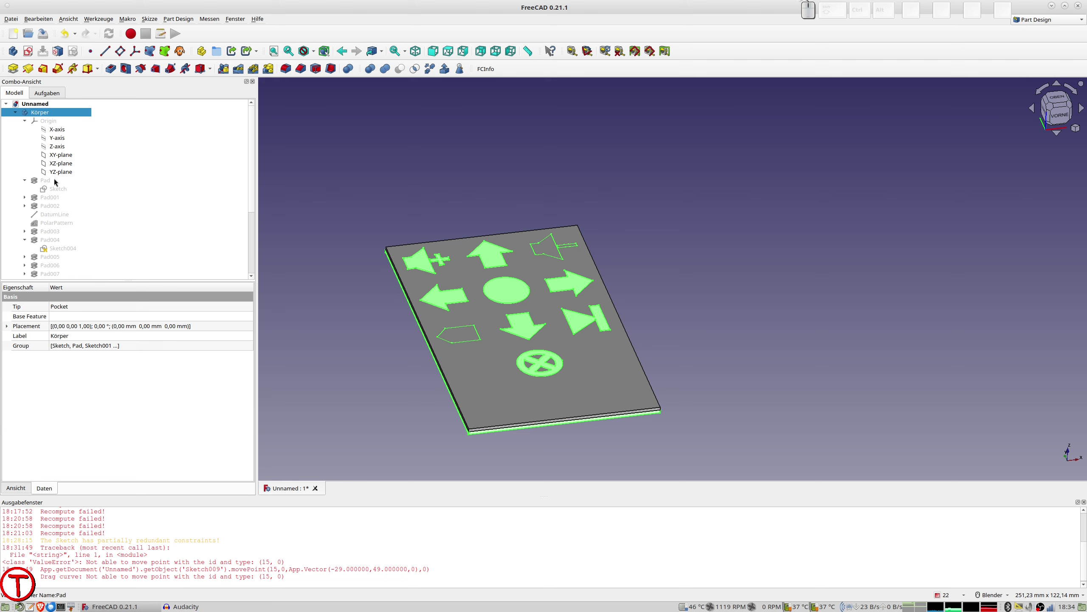
- Toggle the visibility of the base plate's Sketch and Sketch001
scroll(51, 197, "down", 4)
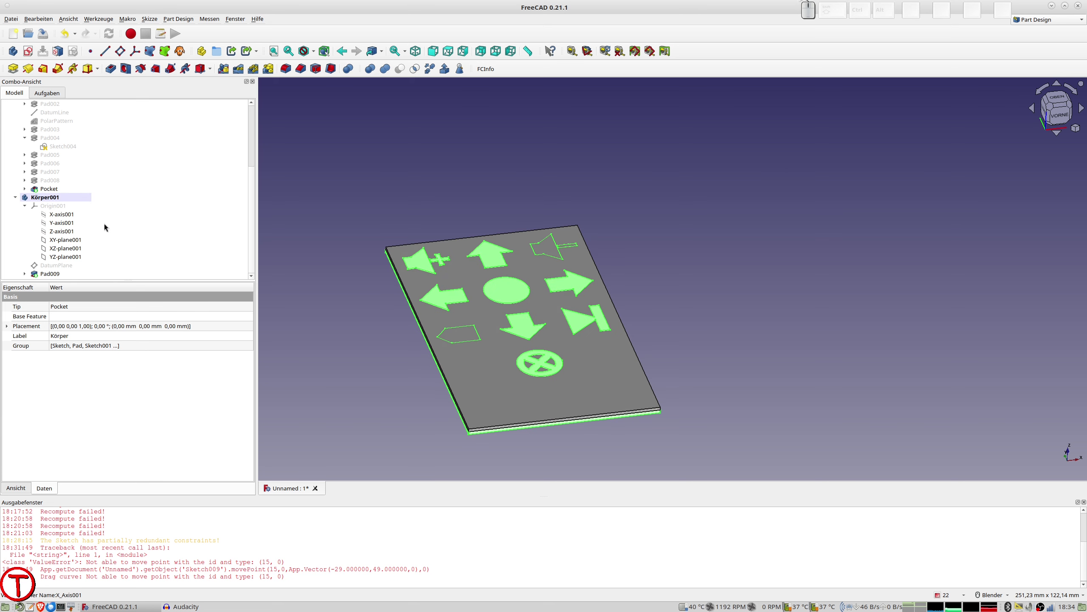
scroll(70, 204, "up", 4)
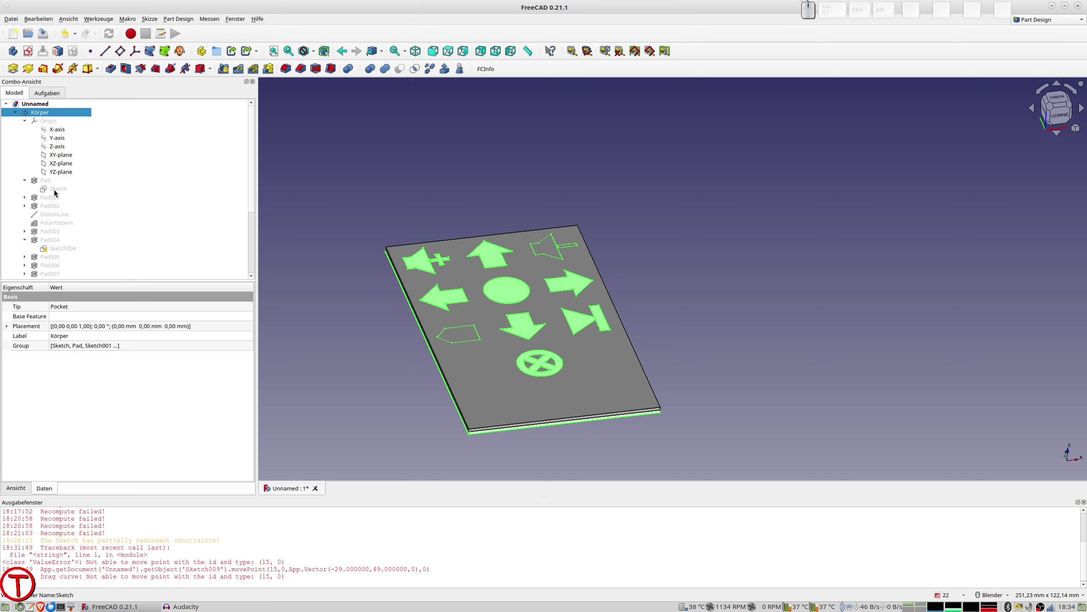
left_click(55, 189)
key("space")
key("space")
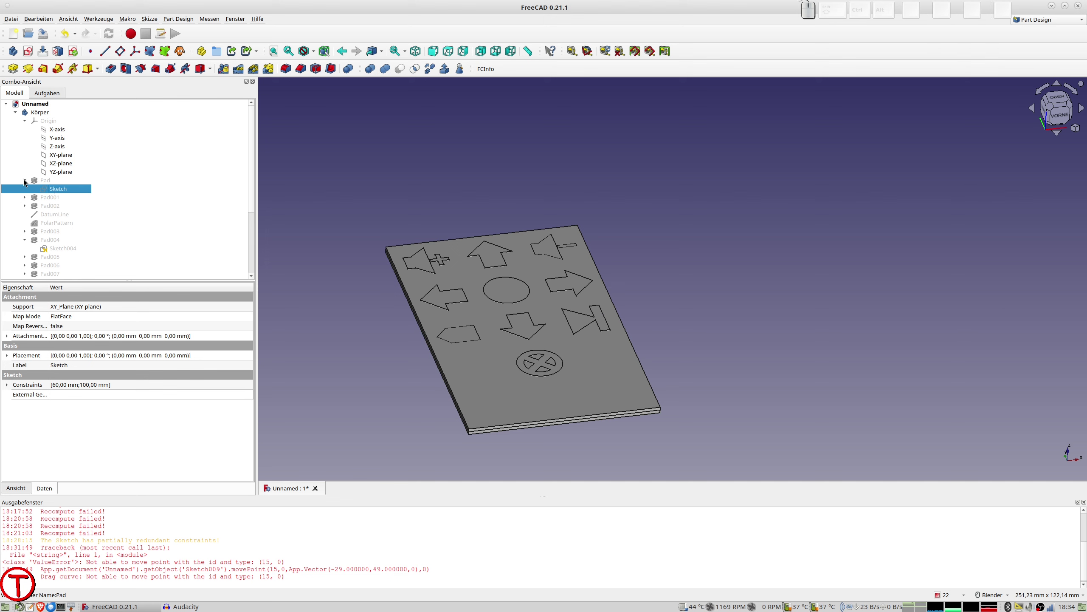
left_click(24, 181)
left_click(25, 189)
left_click(55, 197)
key("space")
key("space")
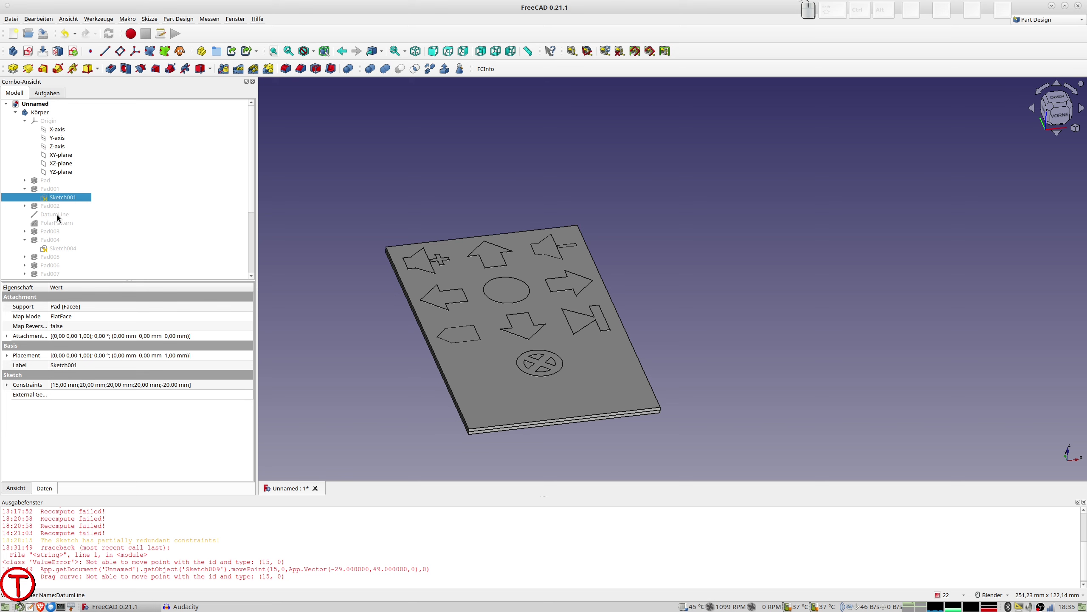
- Hide the arrow pad Pad002 and select its arrow sketch Sketch002
left_click(48, 207)
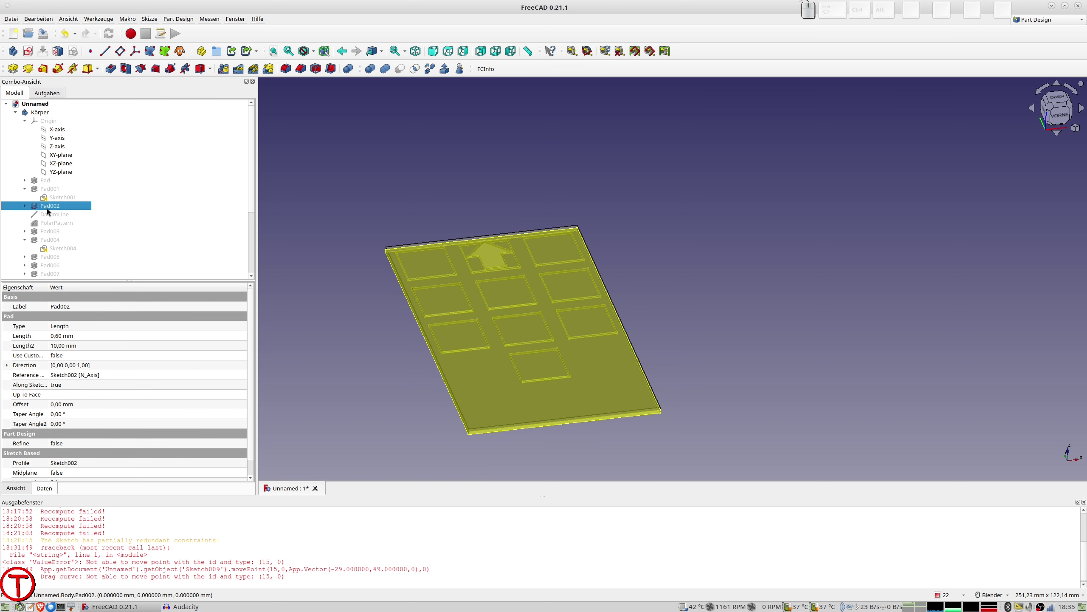
key("space")
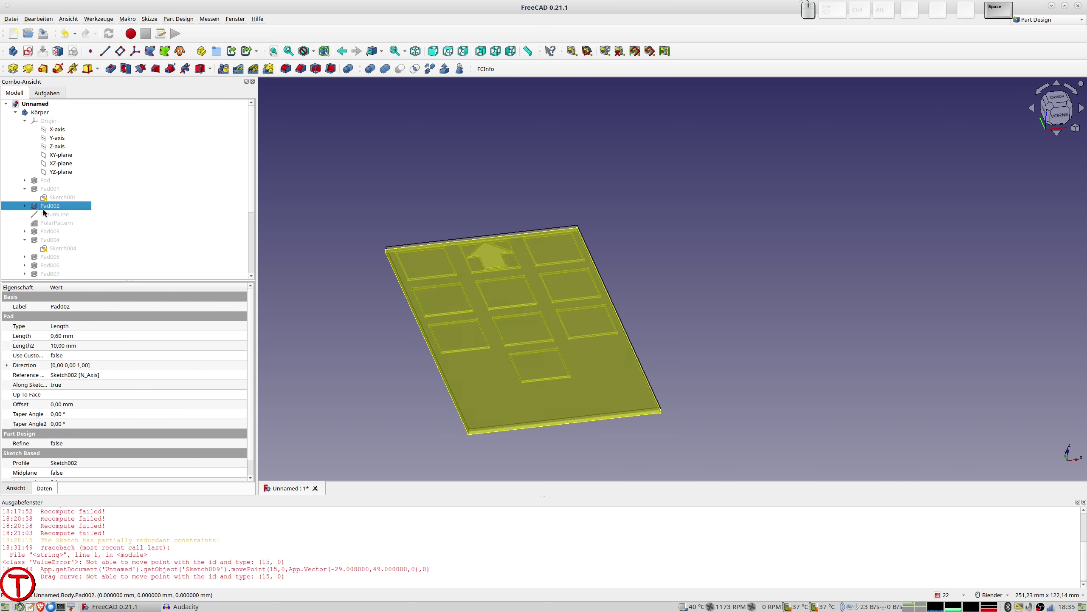
left_click(25, 206)
left_click(58, 215)
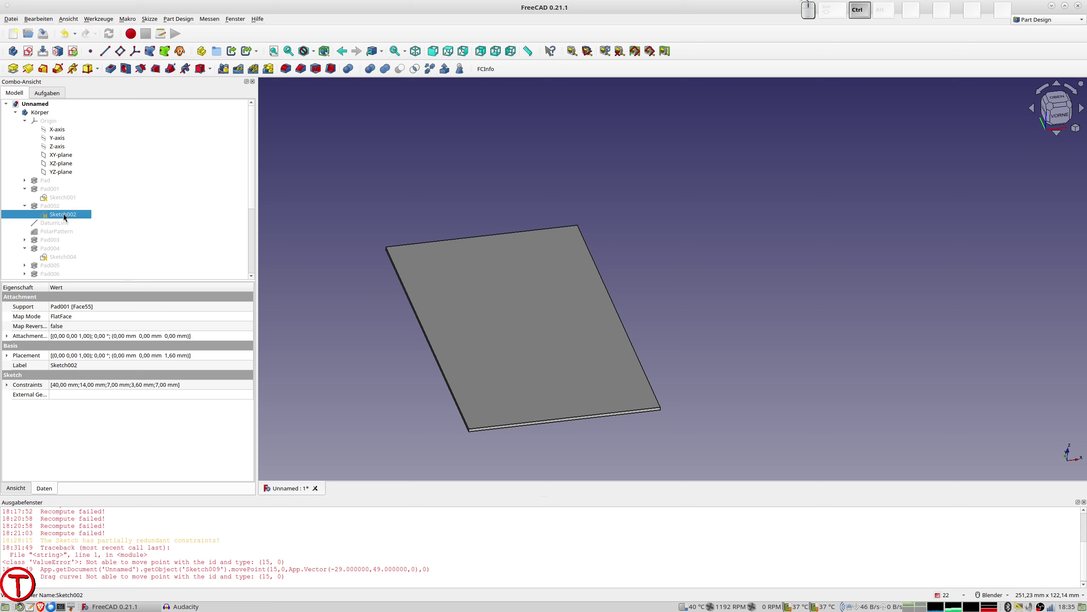
- Copy Sketch002 without any dependencies and paste it as Sketch011
key("ctrl+c")
left_click(359, 248)
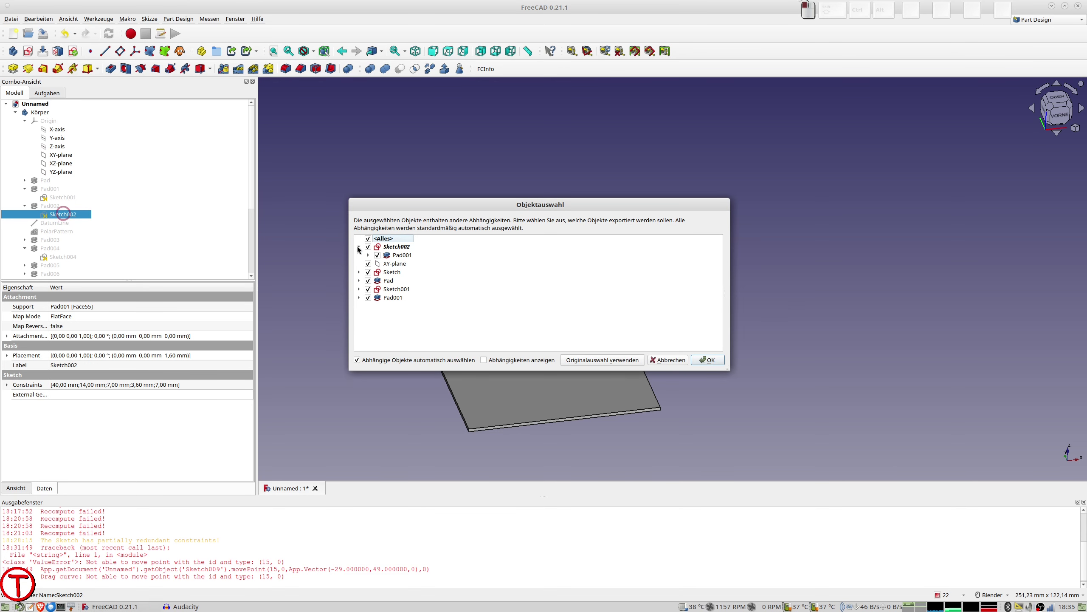
left_click(378, 256)
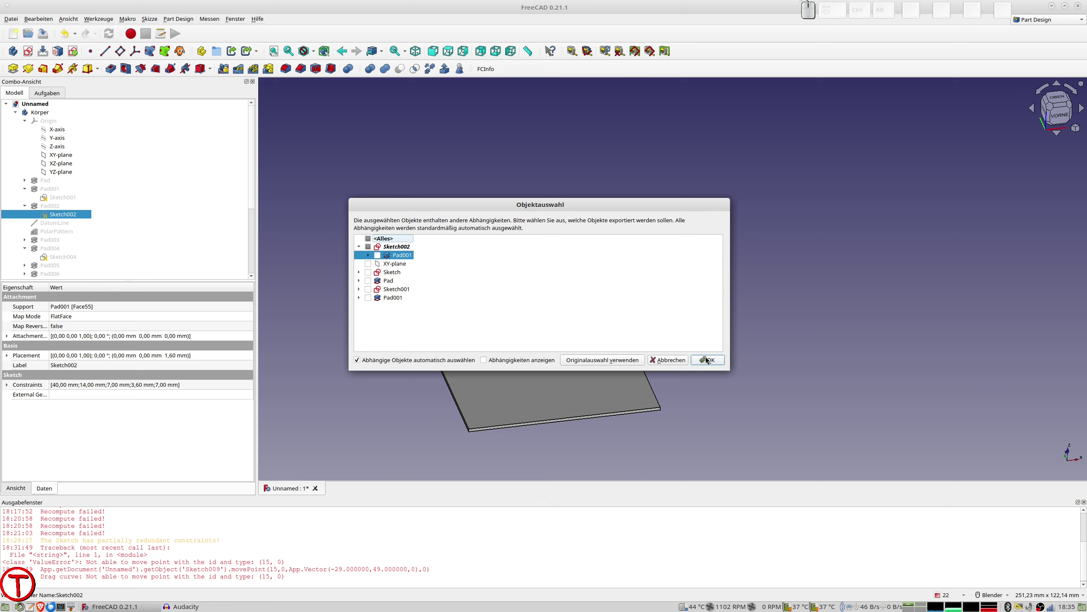
left_click(707, 360)
key("ctrl+v")
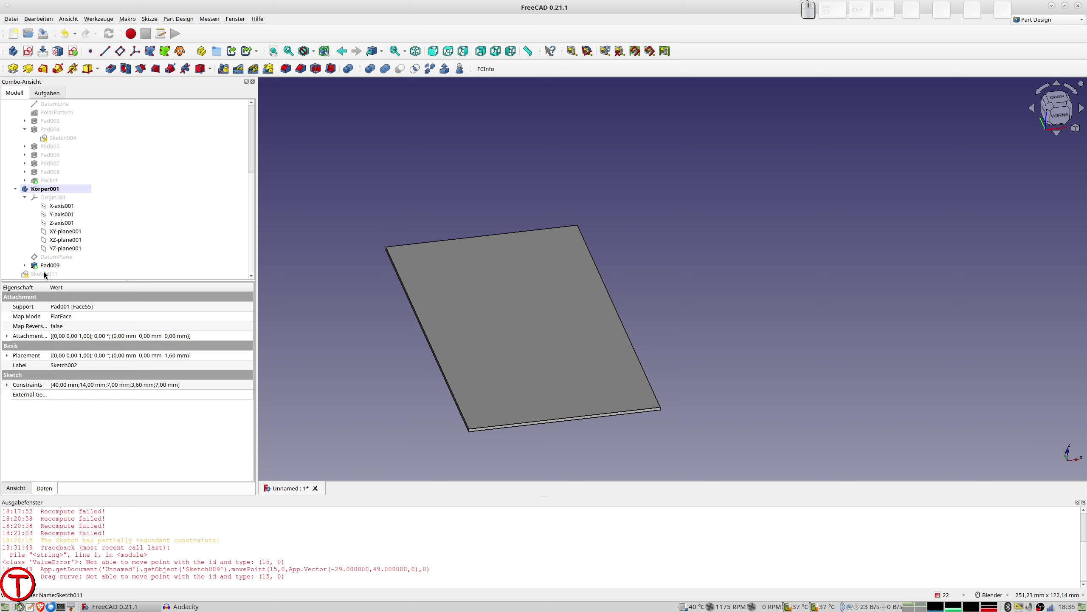
left_click(44, 274)
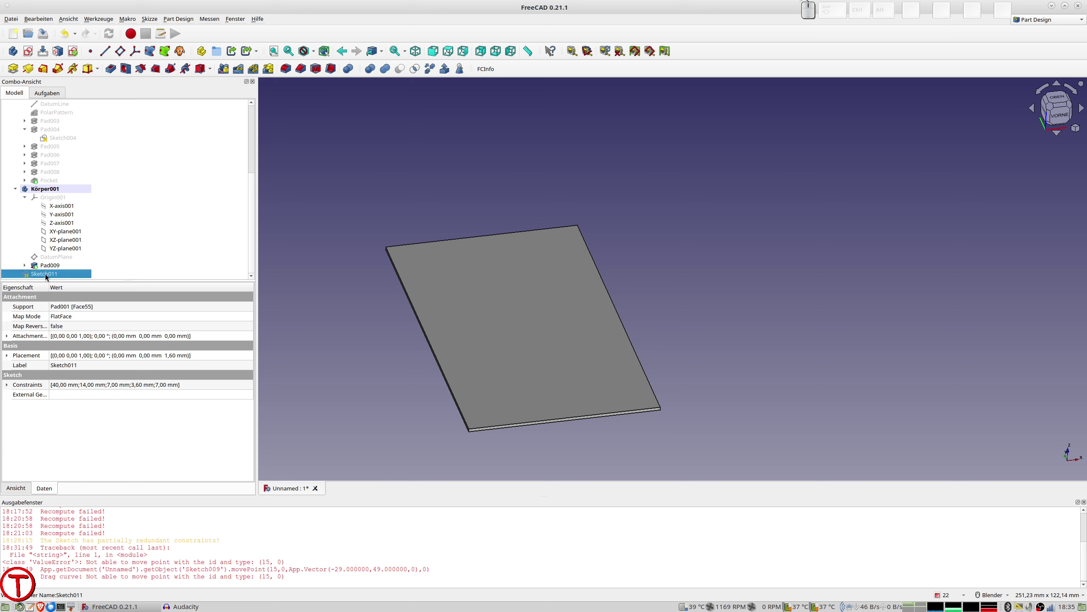
- Move Sketch011 into Körper001 and map it onto Pad009's top face
left_click_drag(44, 273, 52, 189)
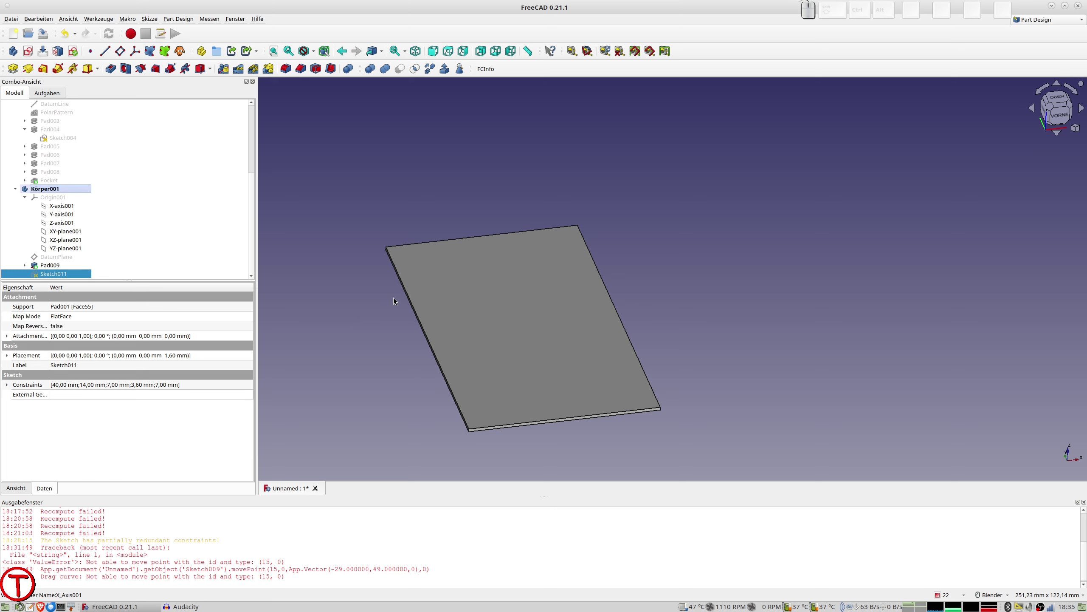
left_click(486, 268)
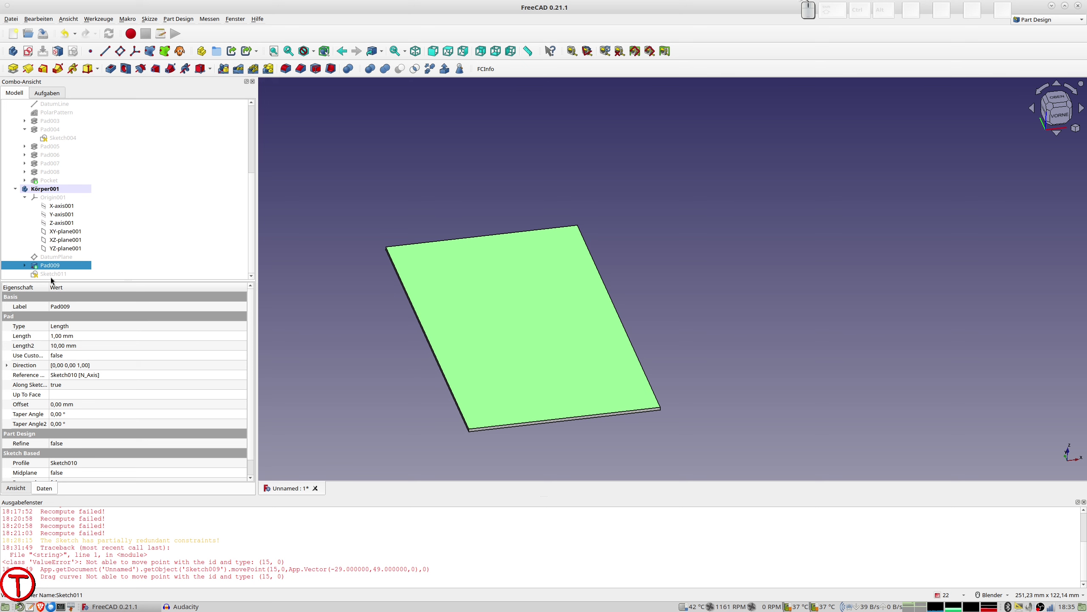
left_click(58, 51)
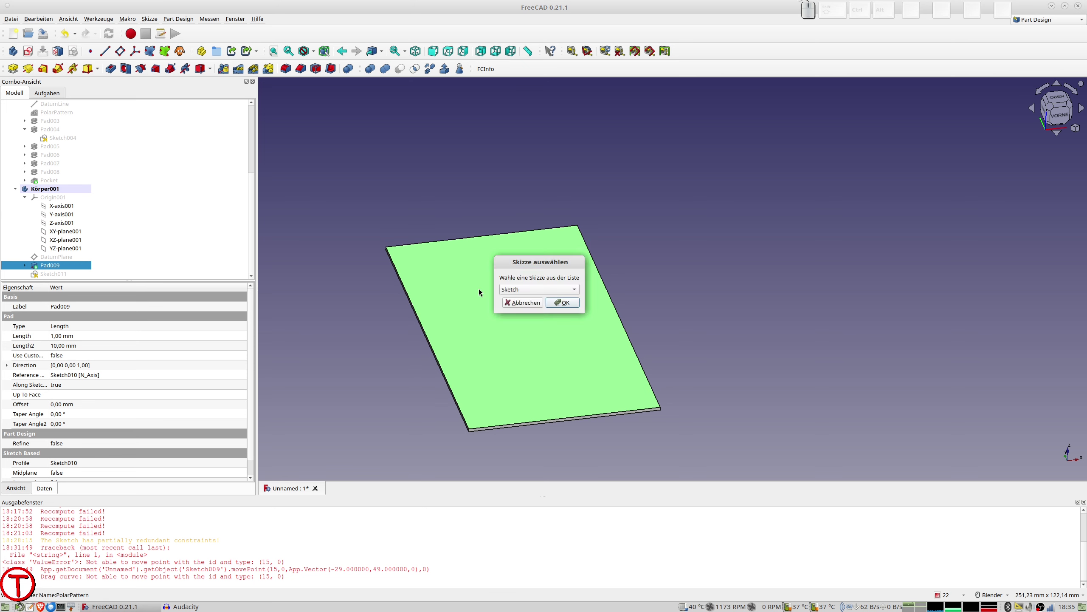
left_click(512, 289)
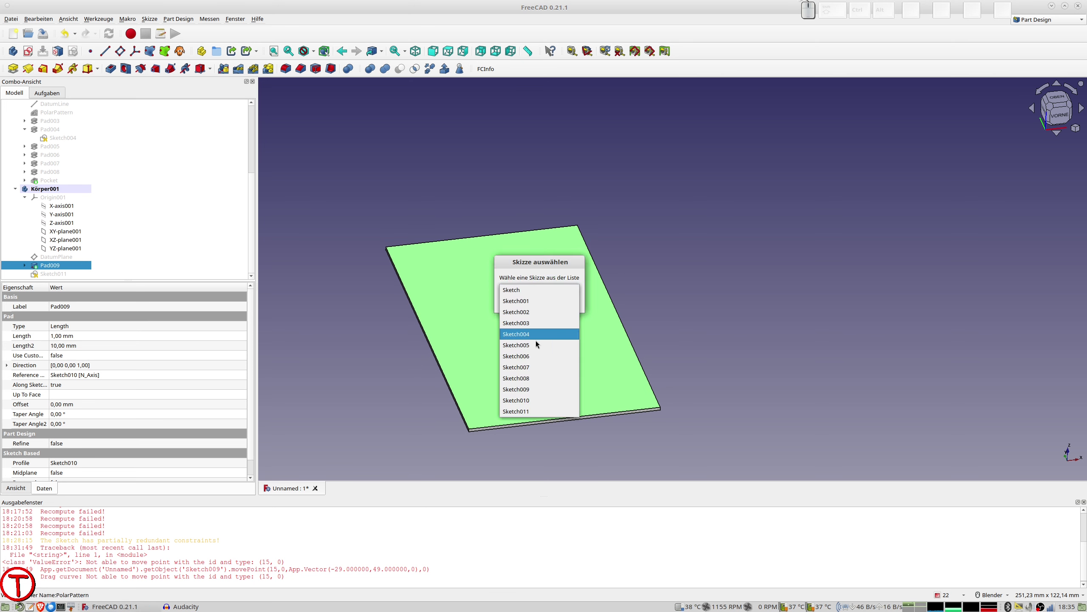
left_click(532, 411)
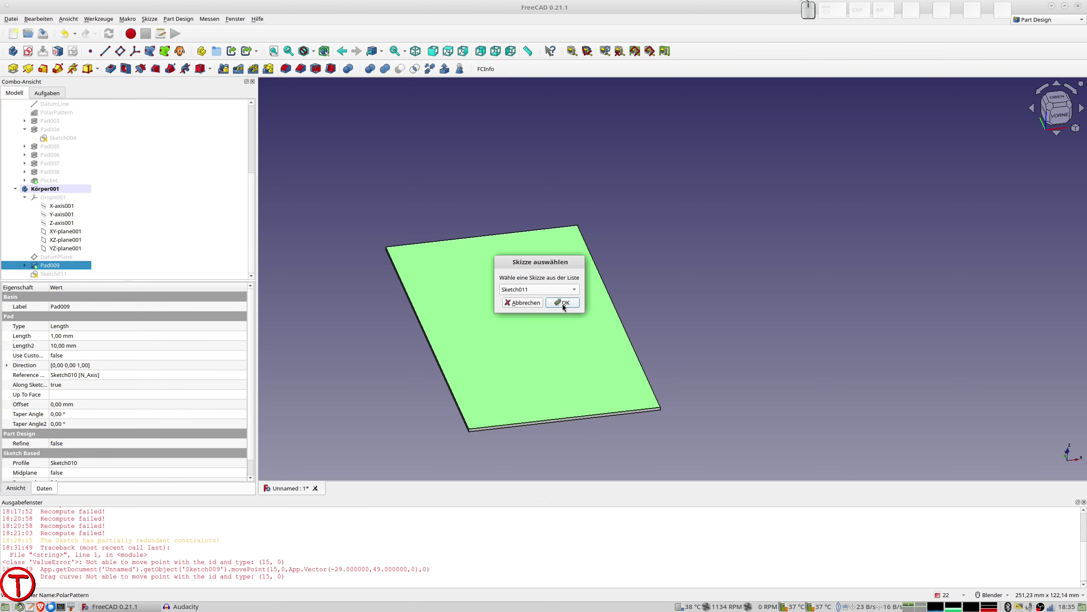
left_click(562, 303)
left_click(636, 301)
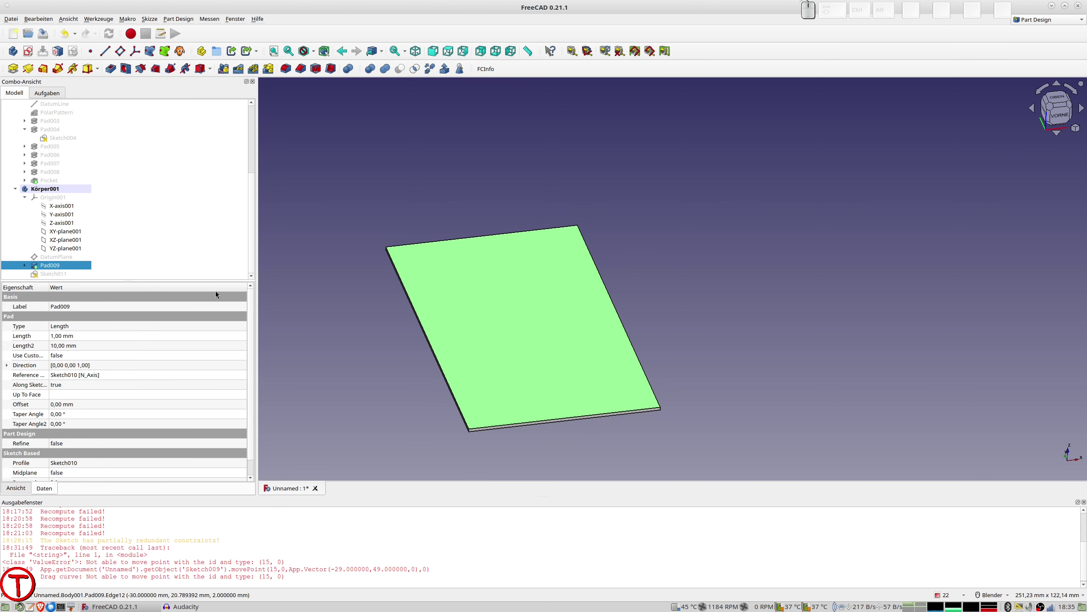
- Open Sketch011 for editing in the Sketcher
double_click(53, 274)
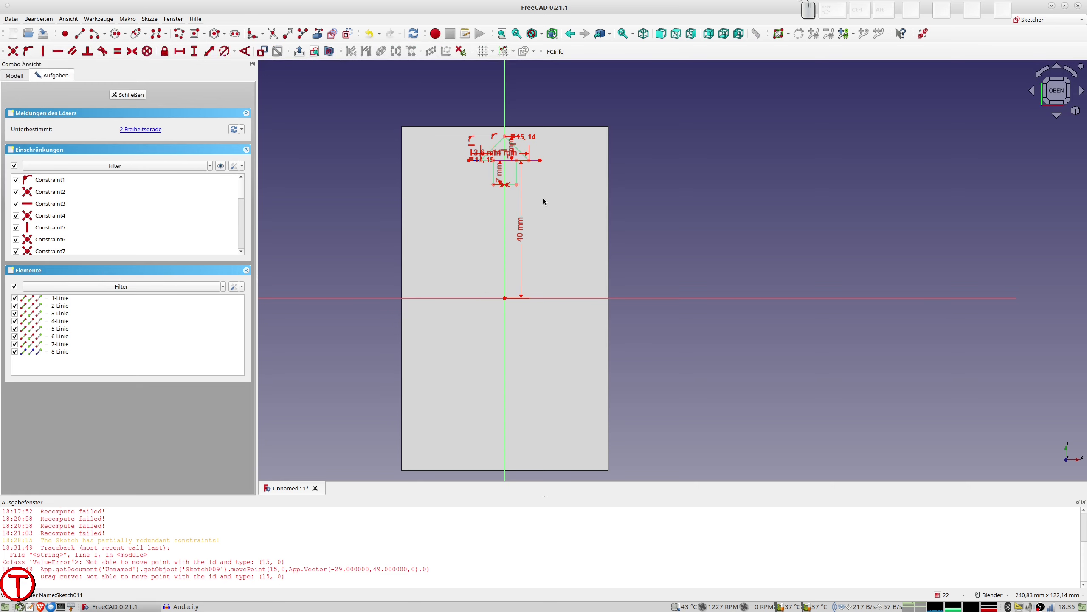
scroll(535, 183, "up", 3)
scroll(484, 160, "down", 1)
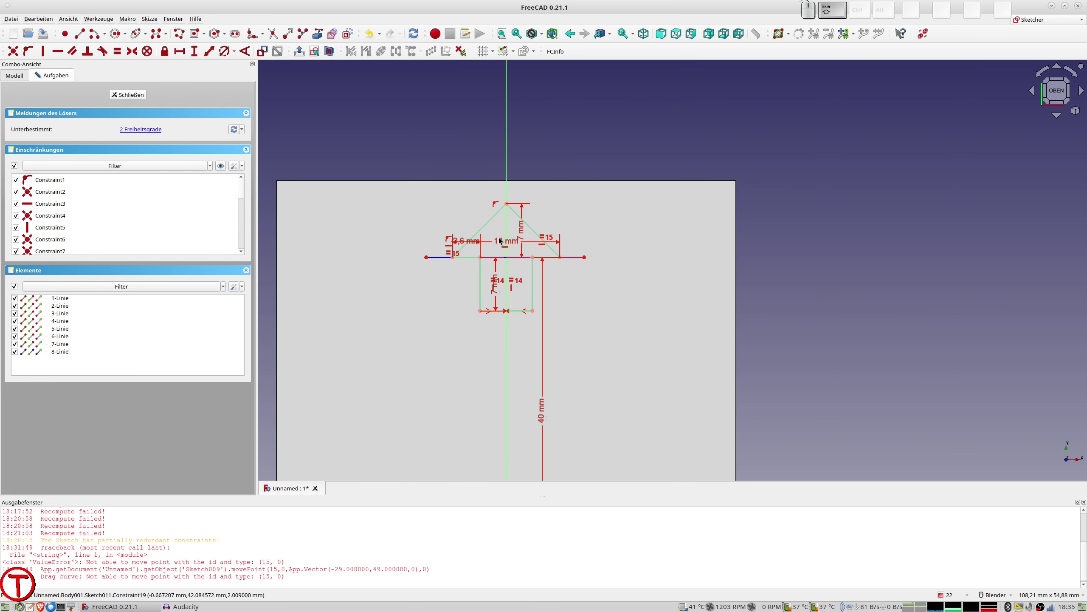
- Convert the arrow's slanted, base, right vertical and bottom lines to construction geometry
scroll(499, 241, "up", 2)
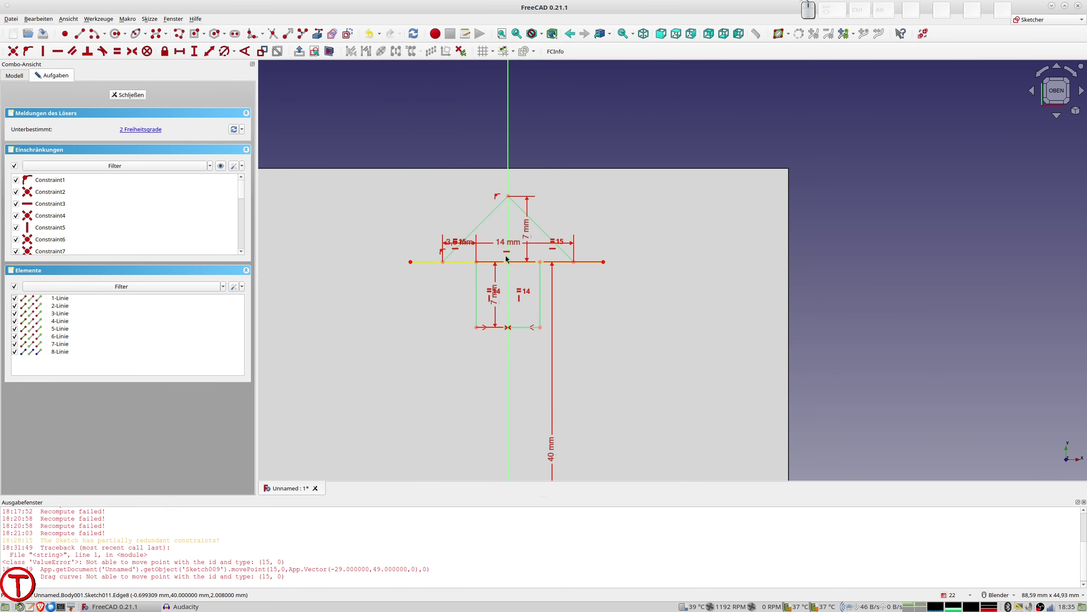
left_click(489, 221)
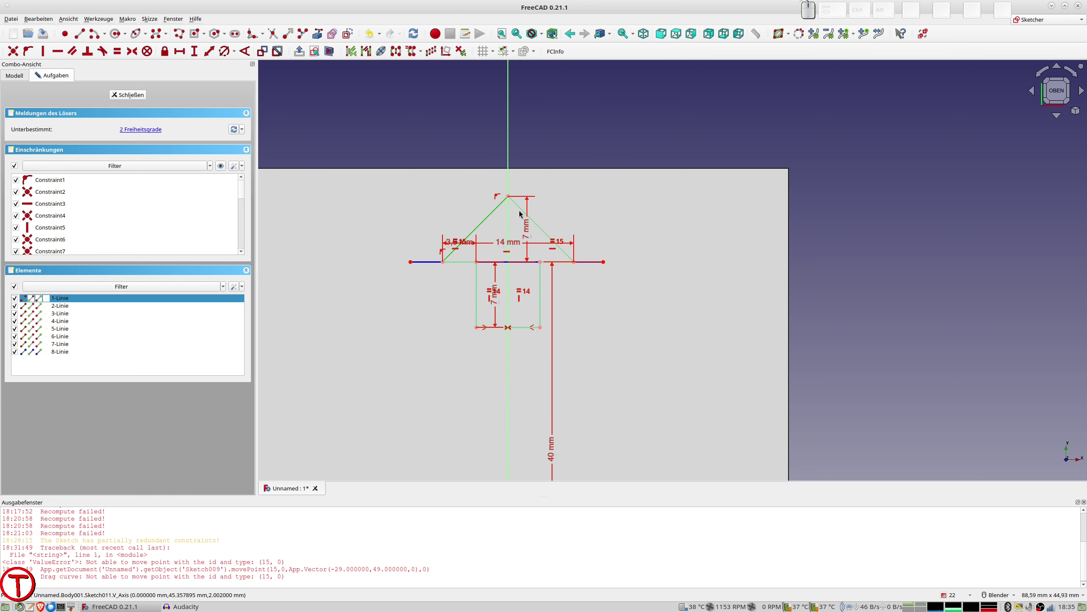
left_click(519, 210)
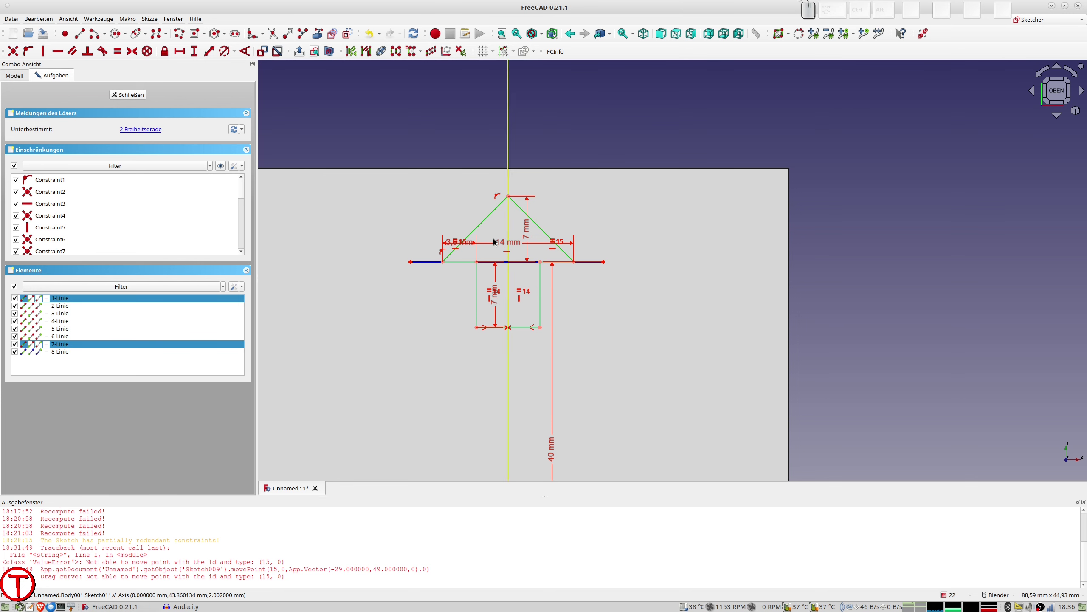
left_click(458, 262)
scroll(547, 268, "up", 4)
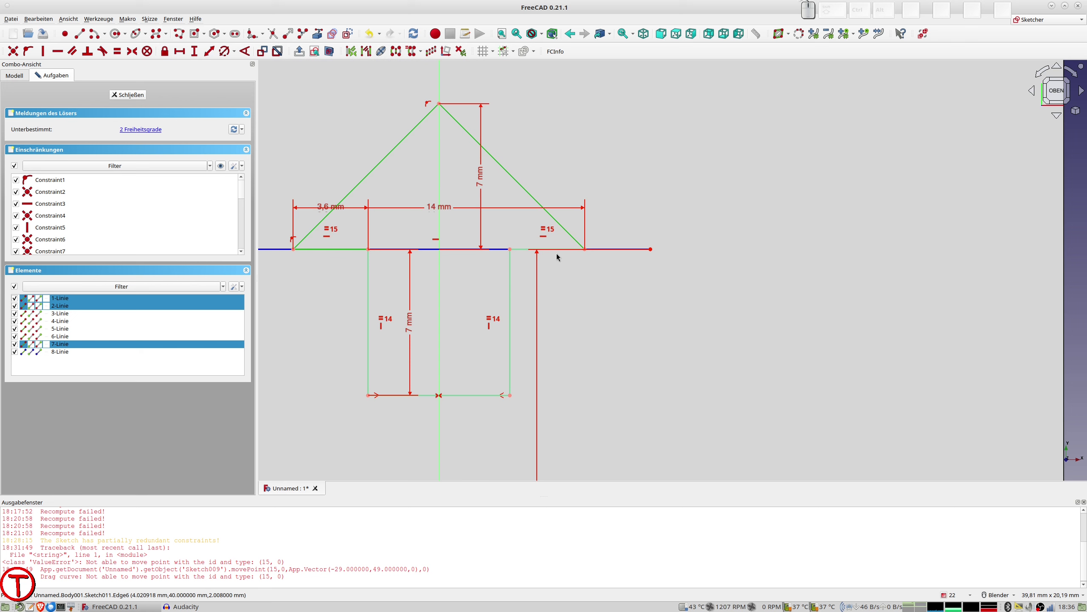
left_click(555, 250)
left_click(510, 276)
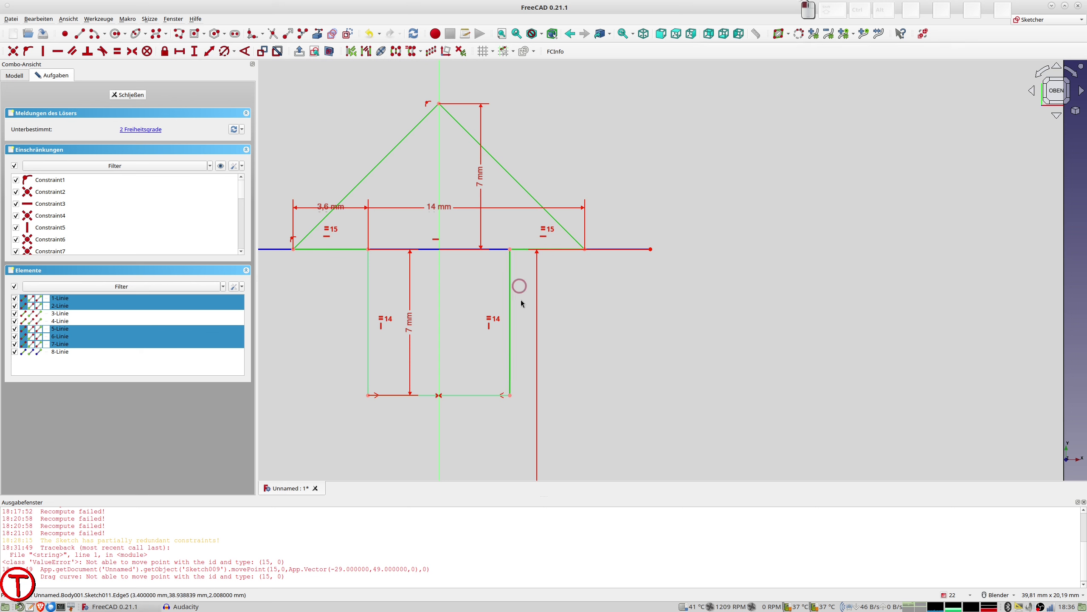
left_click(462, 395)
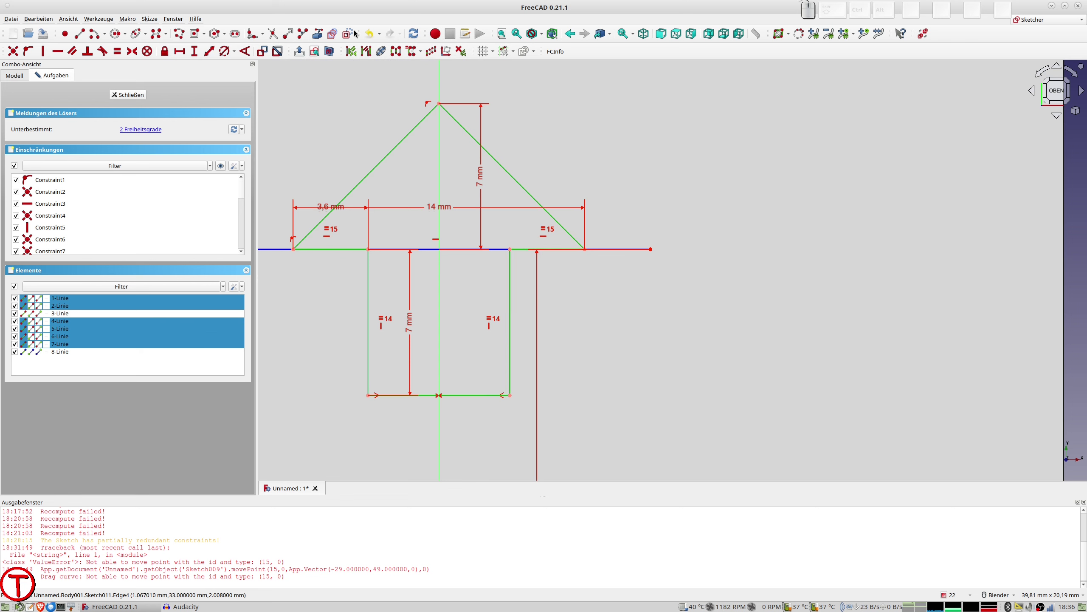
left_click(347, 35)
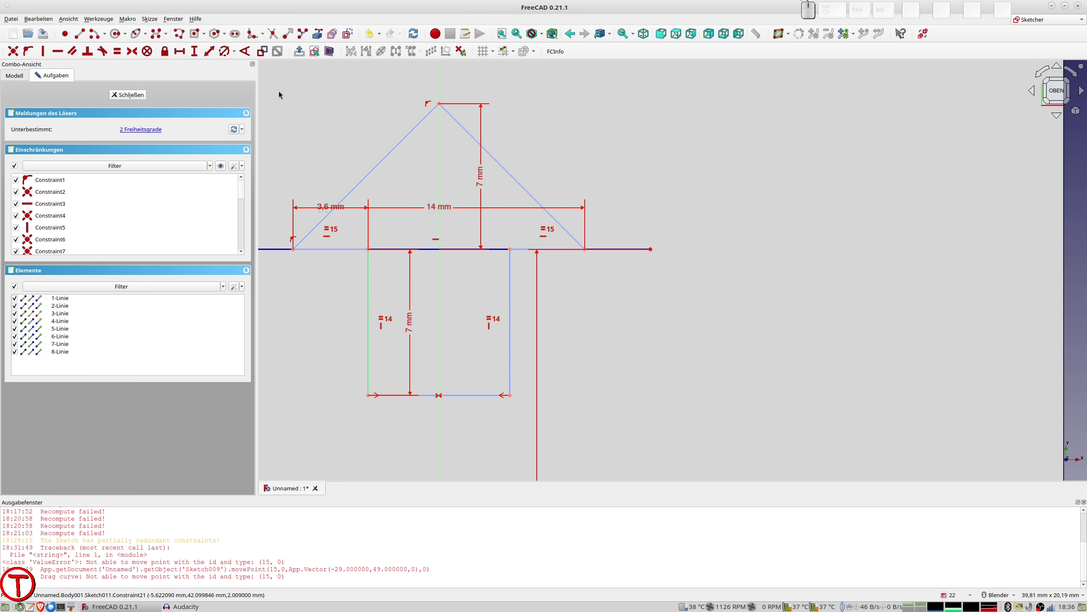
- Move the 7 mm dimension to the left and make the left vertical line construction
left_click(387, 145)
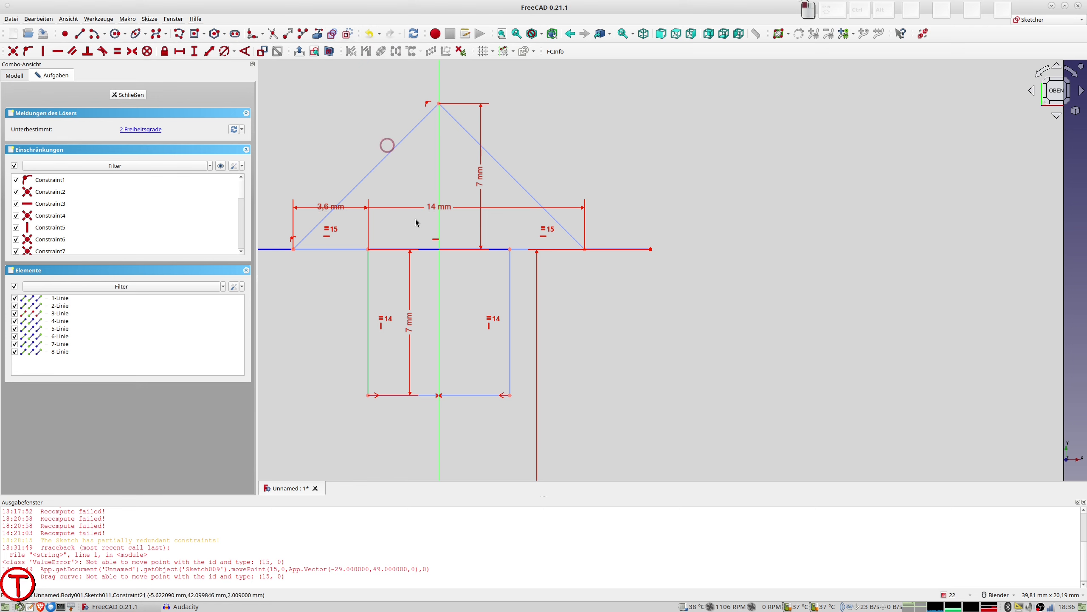
scroll(322, 343, "down", 2)
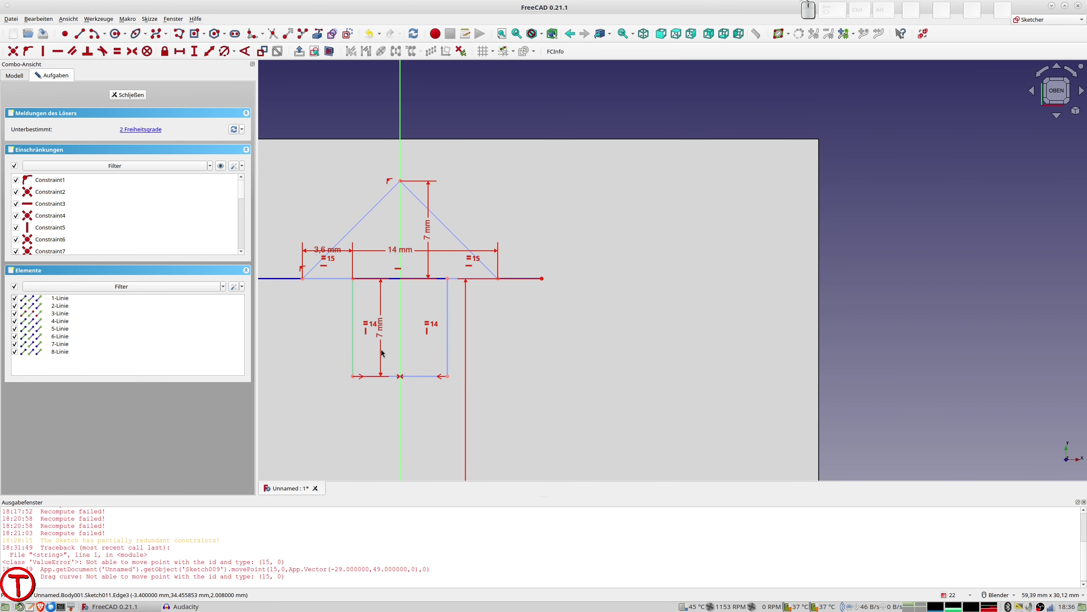
left_click(354, 357)
left_click_drag(380, 338, 302, 369)
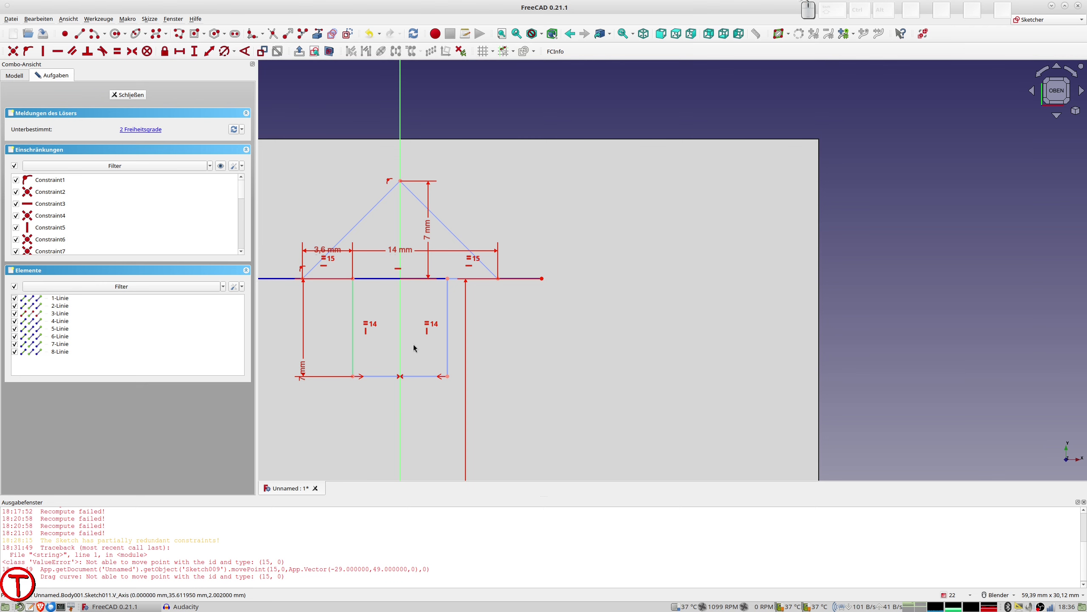
left_click(354, 343)
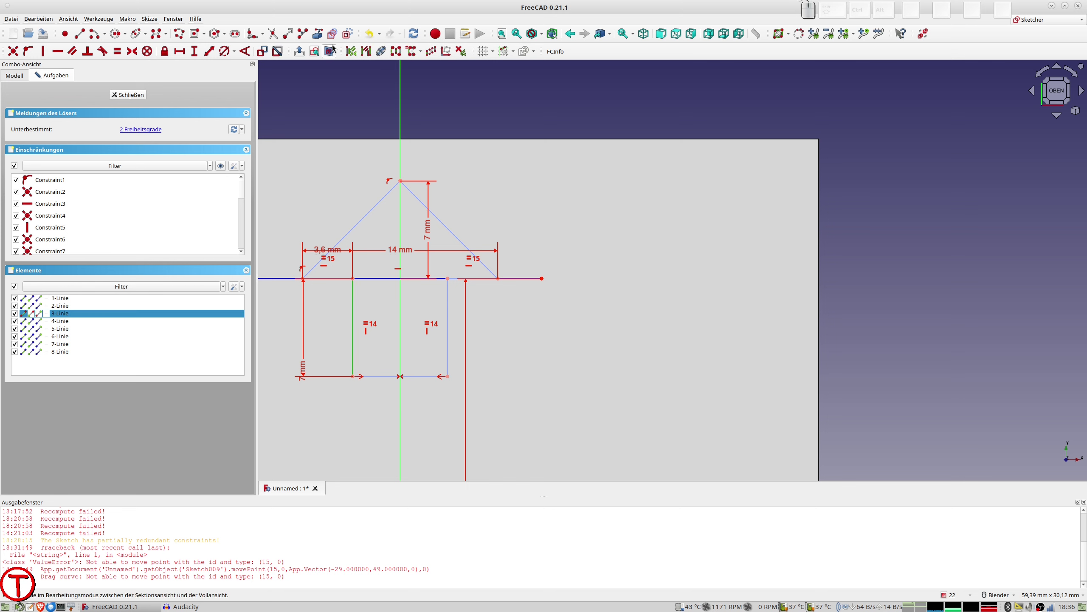
left_click(585, 299)
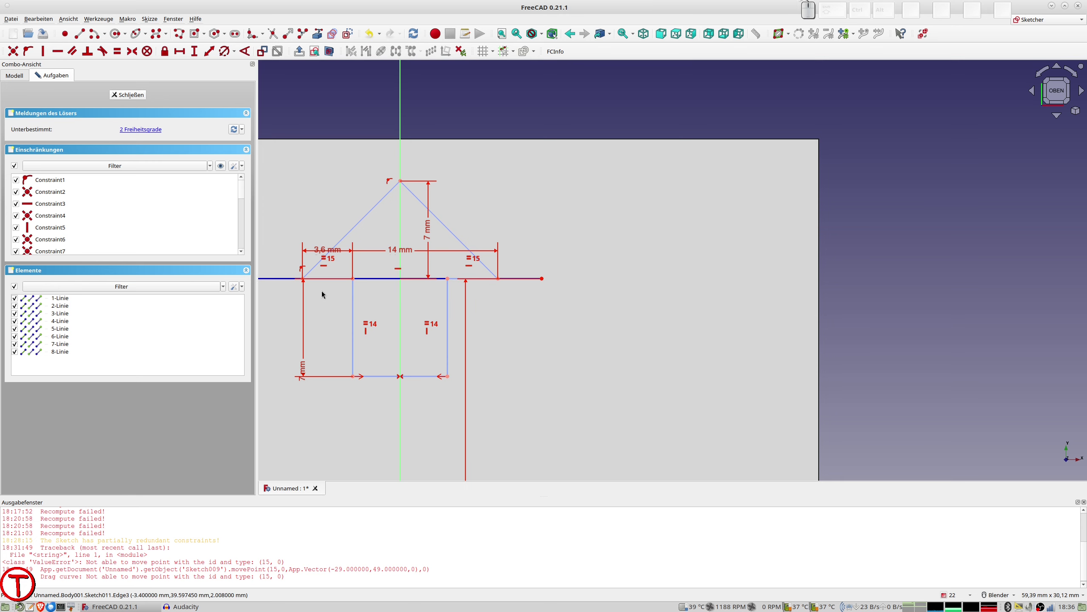
scroll(322, 294, "up", 3)
scroll(323, 273, "down", 1)
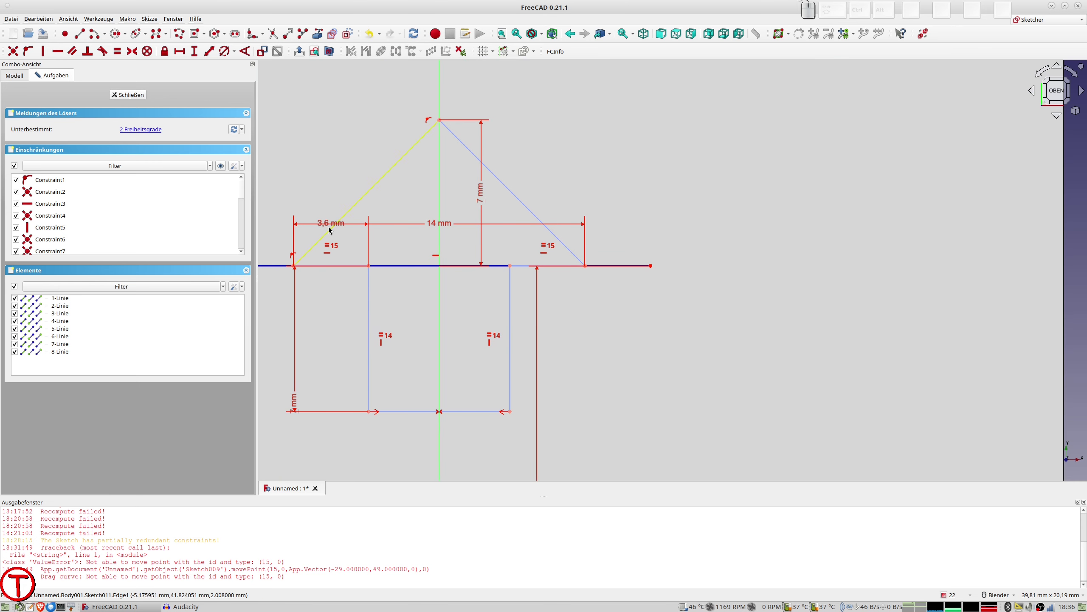
- Place the 3,6 mm dimension above the roof and the 14 mm dimension above the baseline
mouse_move(329, 230)
left_mouse_down()
mouse_move(331, 313)
mouse_move(325, 170)
left_mouse_up()
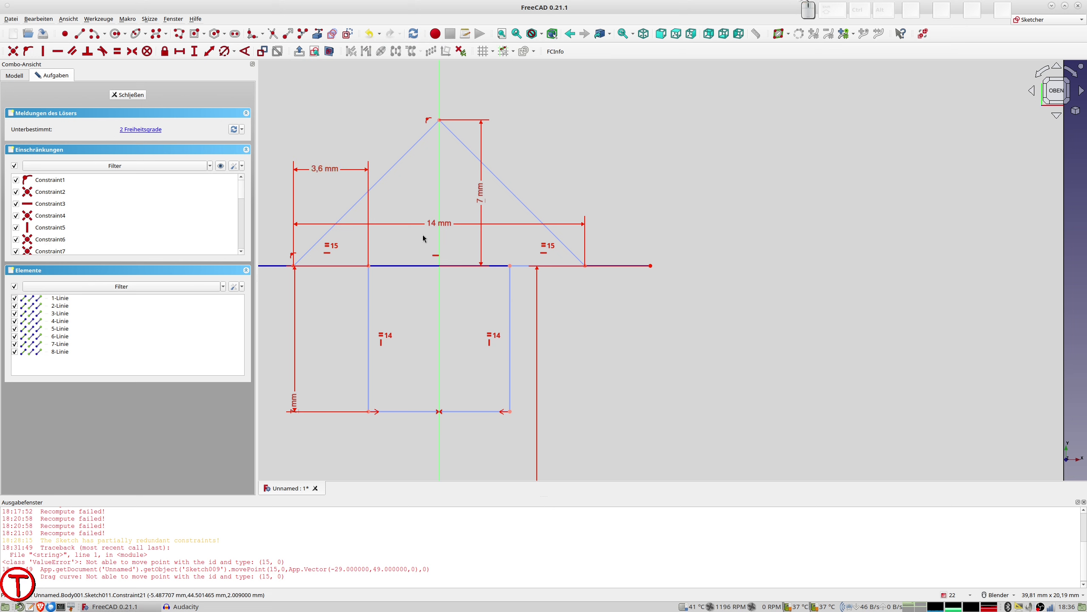
left_click_drag(431, 223, 428, 295)
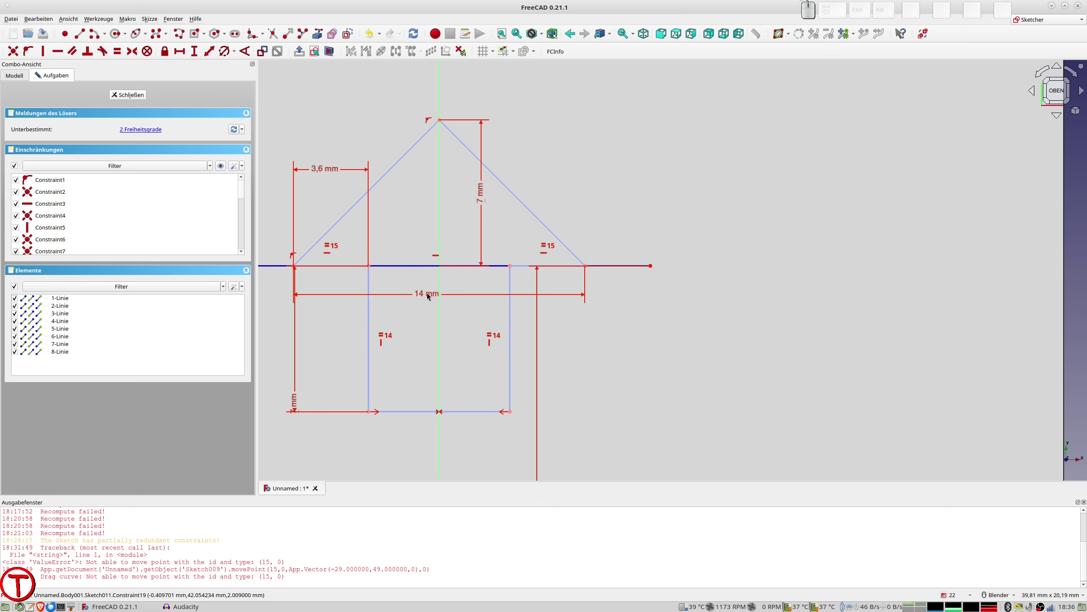
left_click(427, 265)
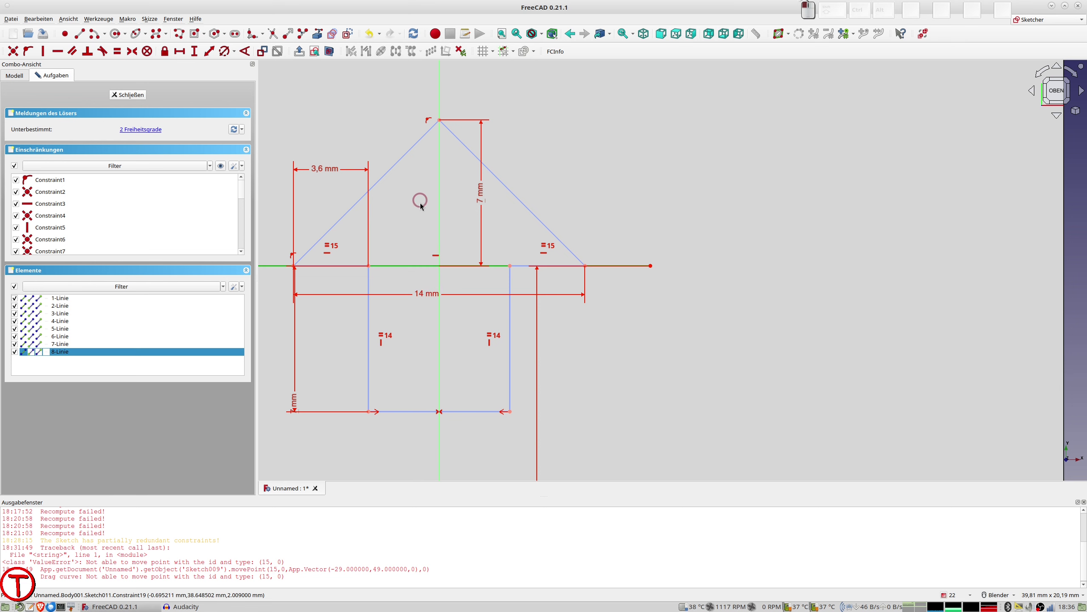
left_click_drag(419, 294, 420, 223)
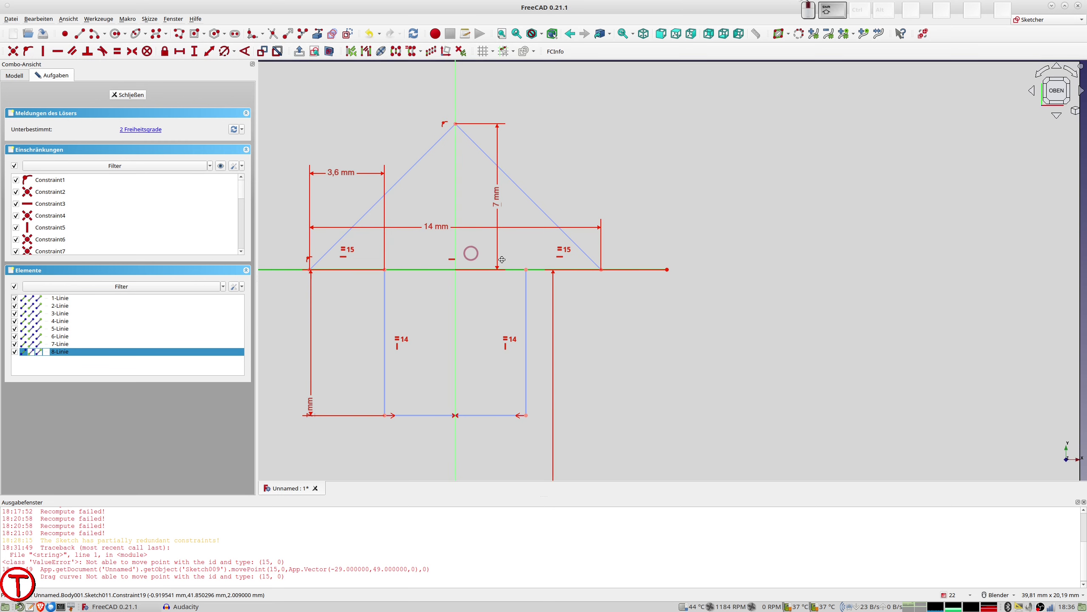
scroll(469, 251, "down", 2)
scroll(559, 273, "down", 1)
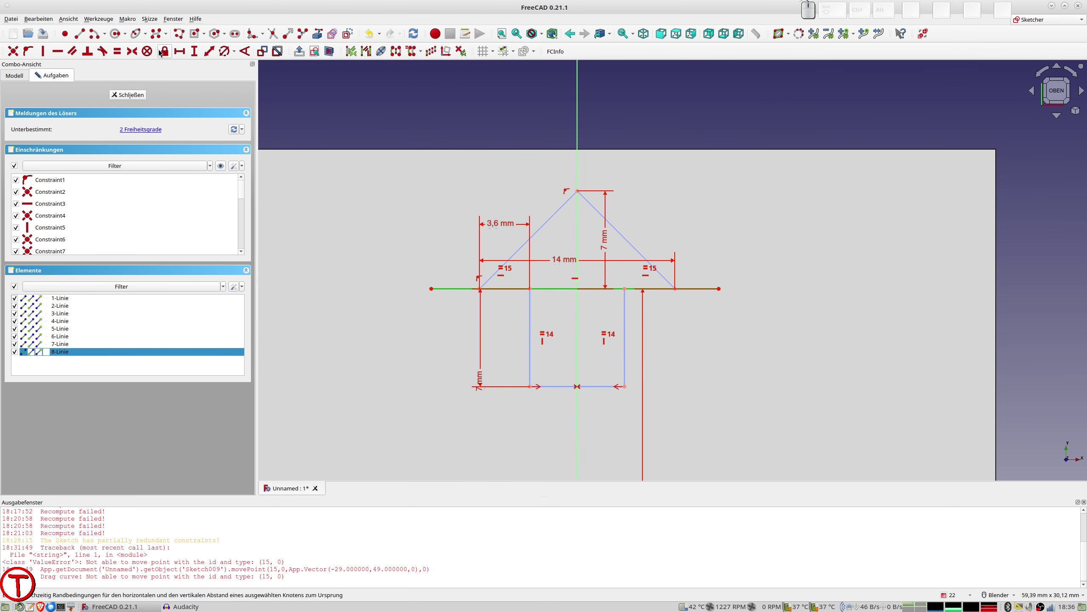
- Trace a closed polyline around the construction arrow's head and shaft, starting and ending at the apex
left_click(180, 38)
left_click(577, 191)
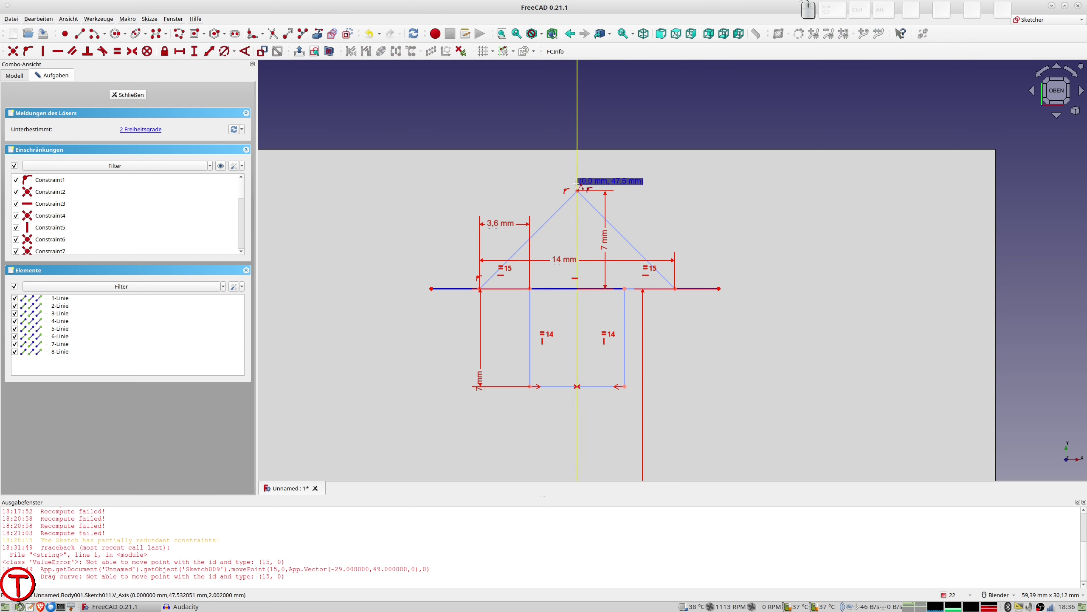
left_click(462, 296)
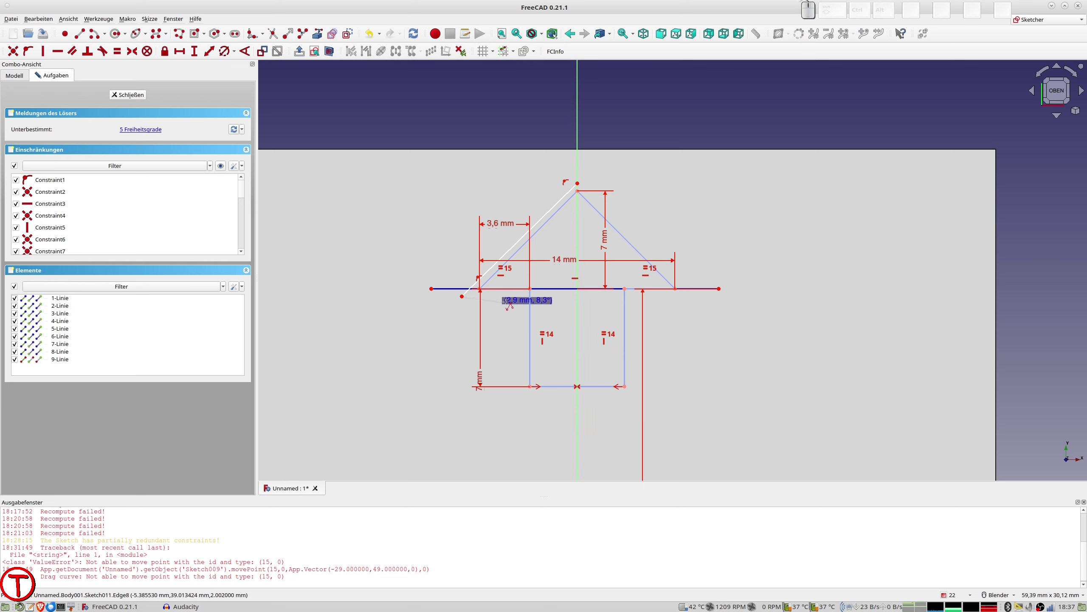
left_click(519, 297)
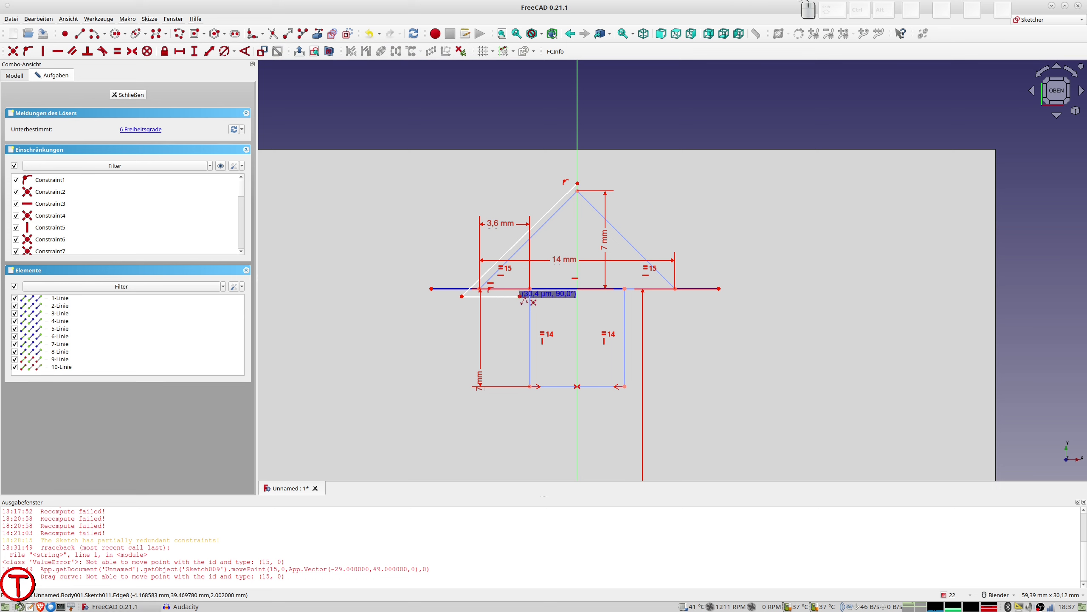
left_click(522, 398)
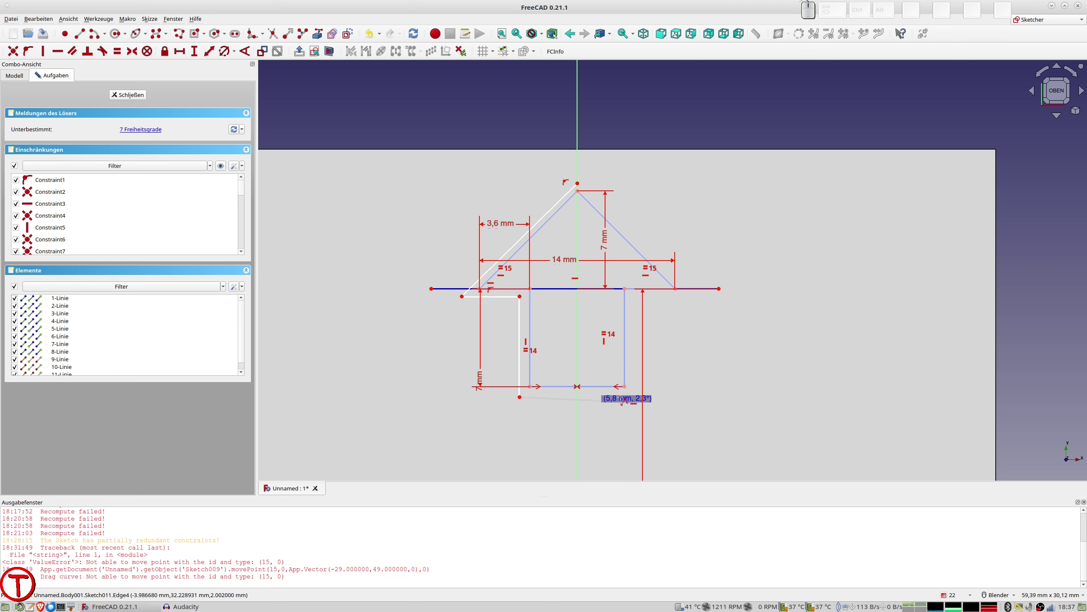
left_click(632, 397)
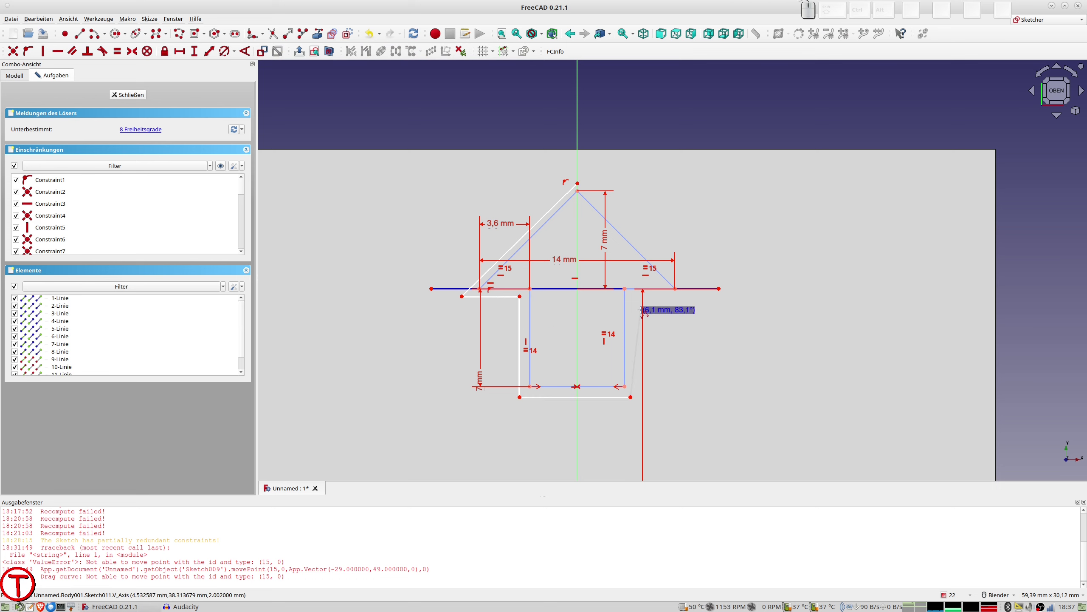
left_click(632, 299)
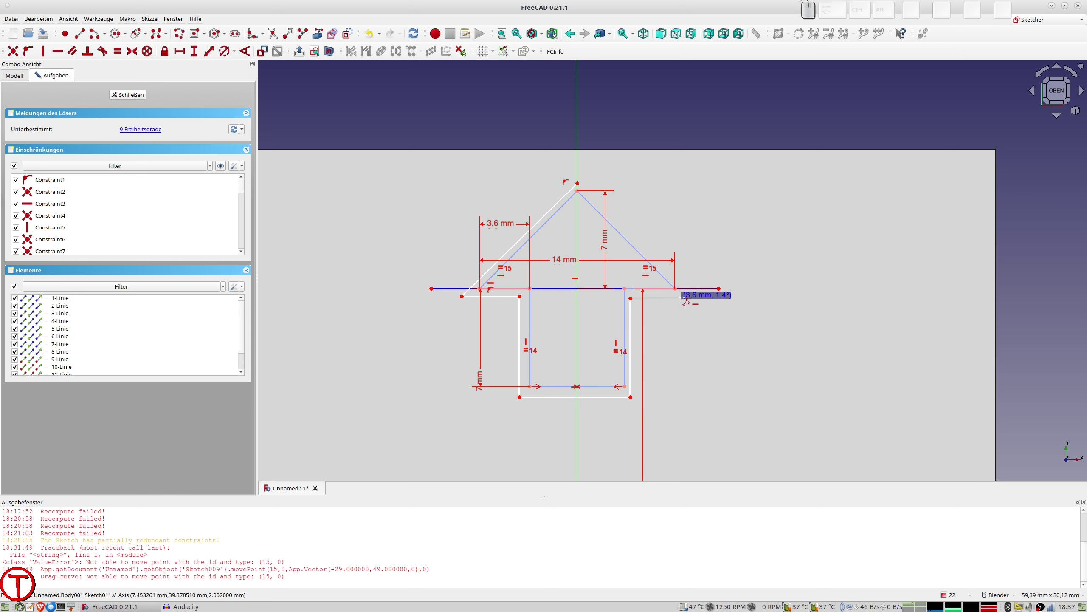
left_click(688, 297)
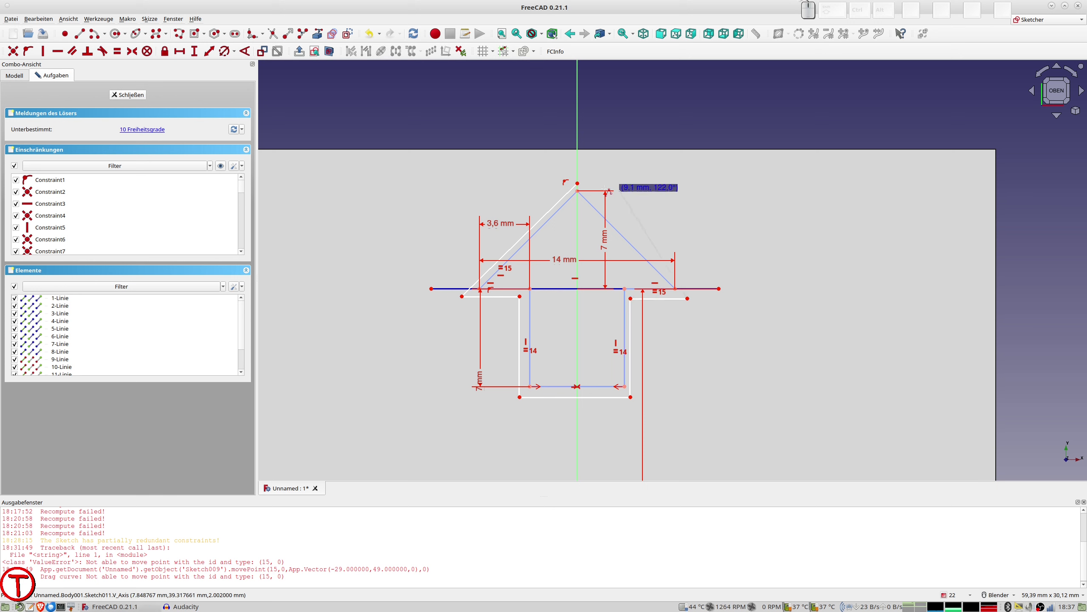
left_click(578, 184)
scroll(647, 223, "up", 2)
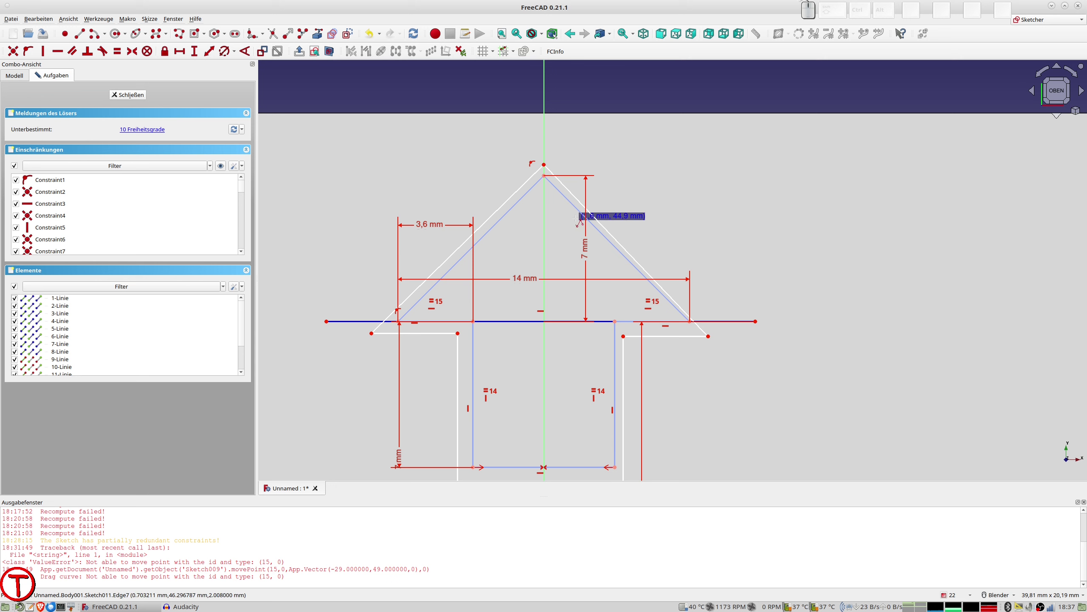
- Finish the polyline and make the new roof edges parallel to the construction roof edges
right_click(719, 346)
left_click_drag(710, 338, 714, 333)
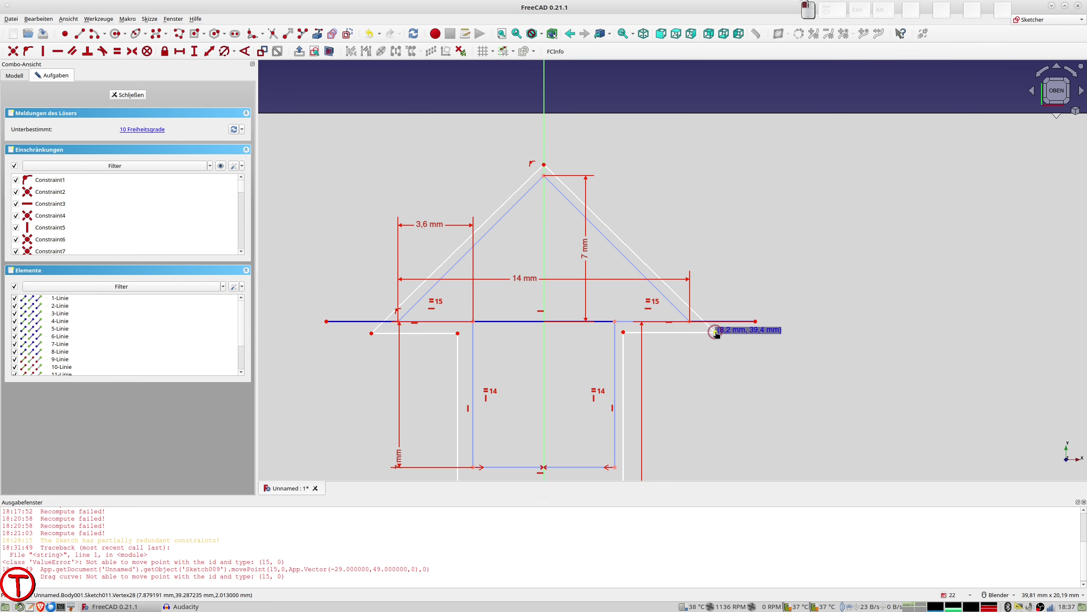
left_click(624, 255)
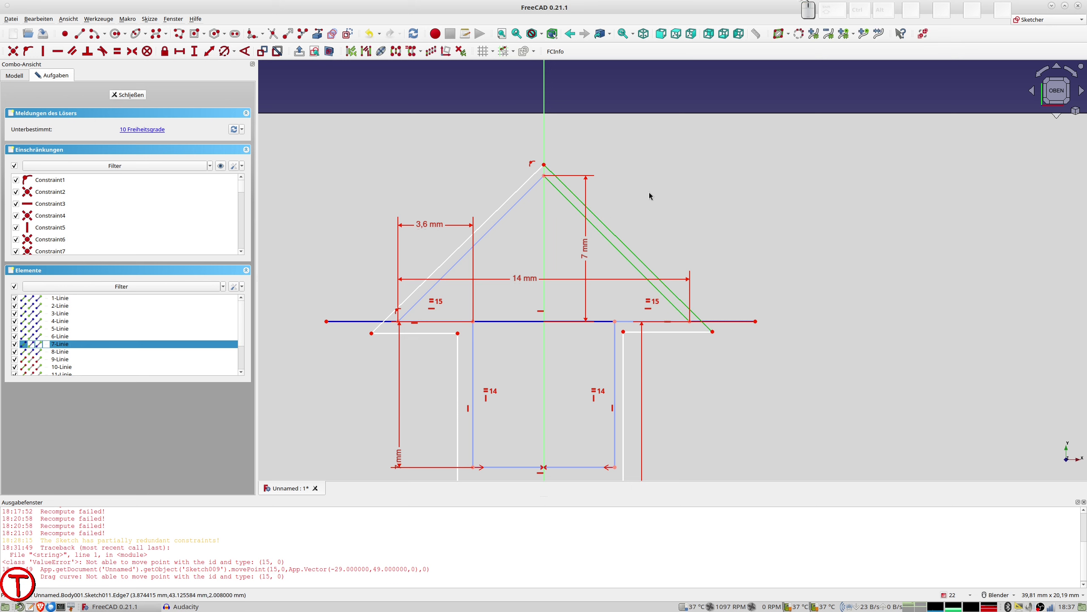
key("p")
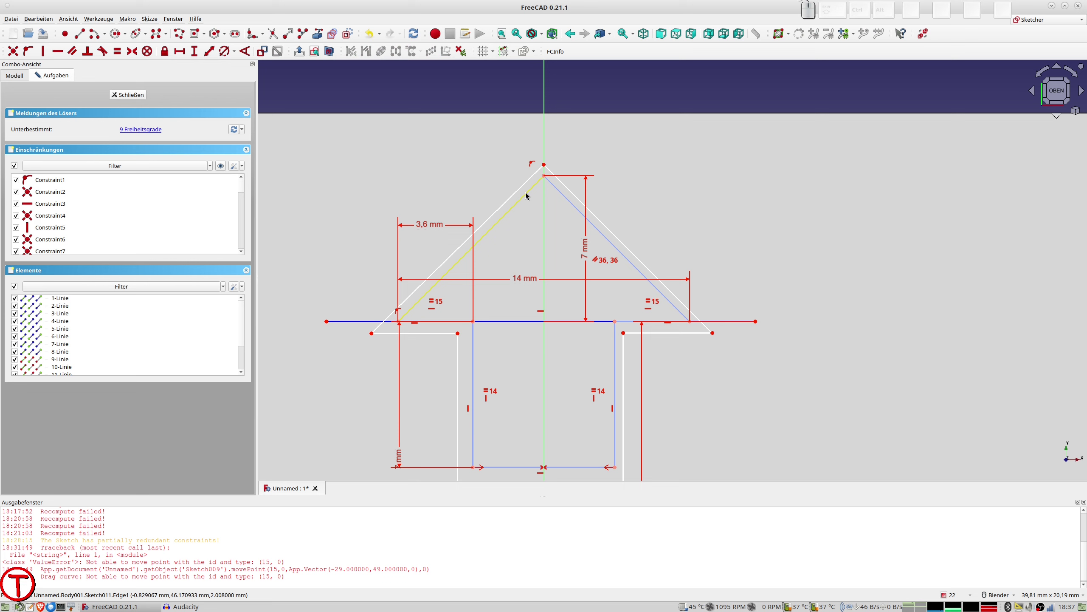
left_click(522, 193)
key("p")
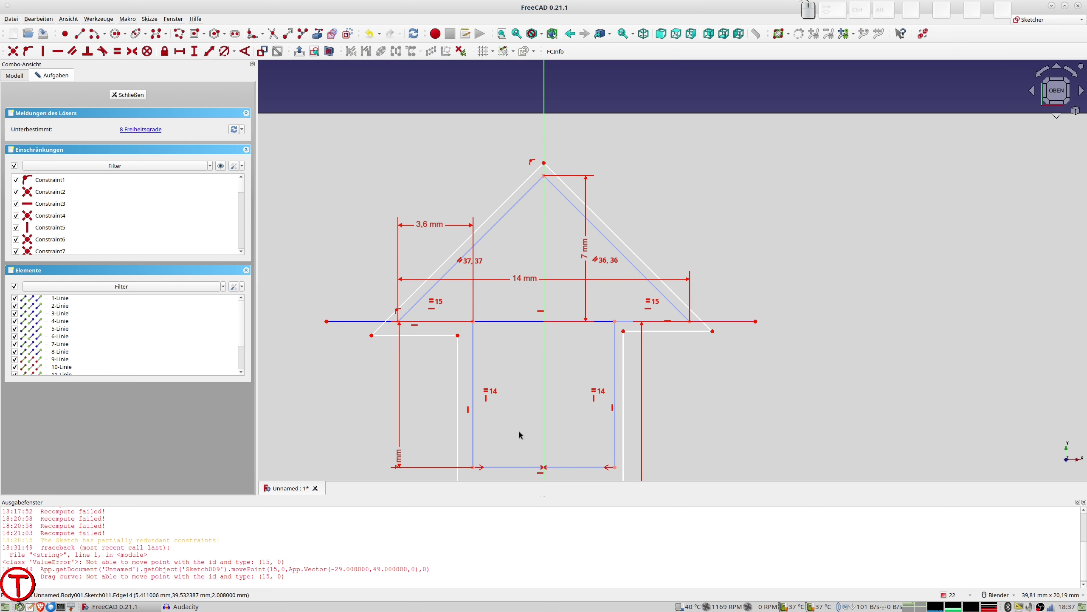
scroll(519, 435, "down", 1)
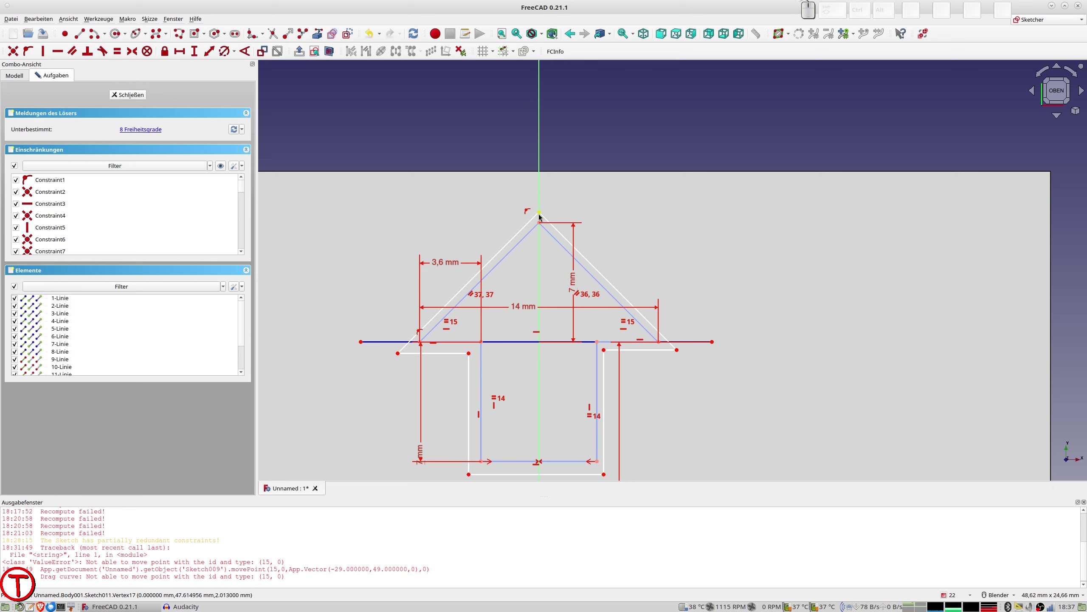
- Set a distance between the lower-left outer corner and the construction roof edge
left_click(398, 353)
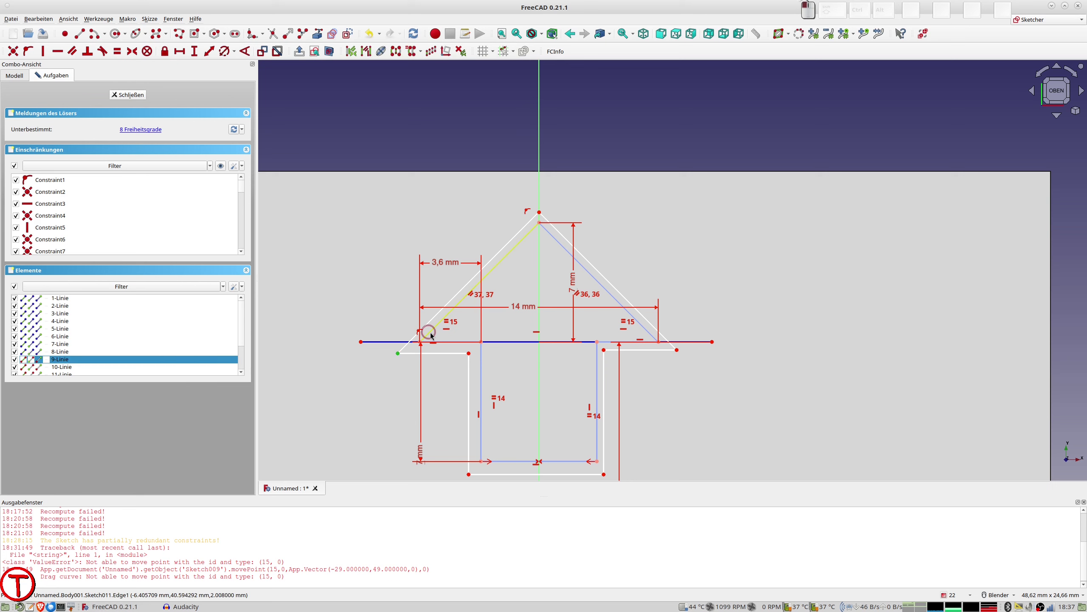
left_click(427, 337)
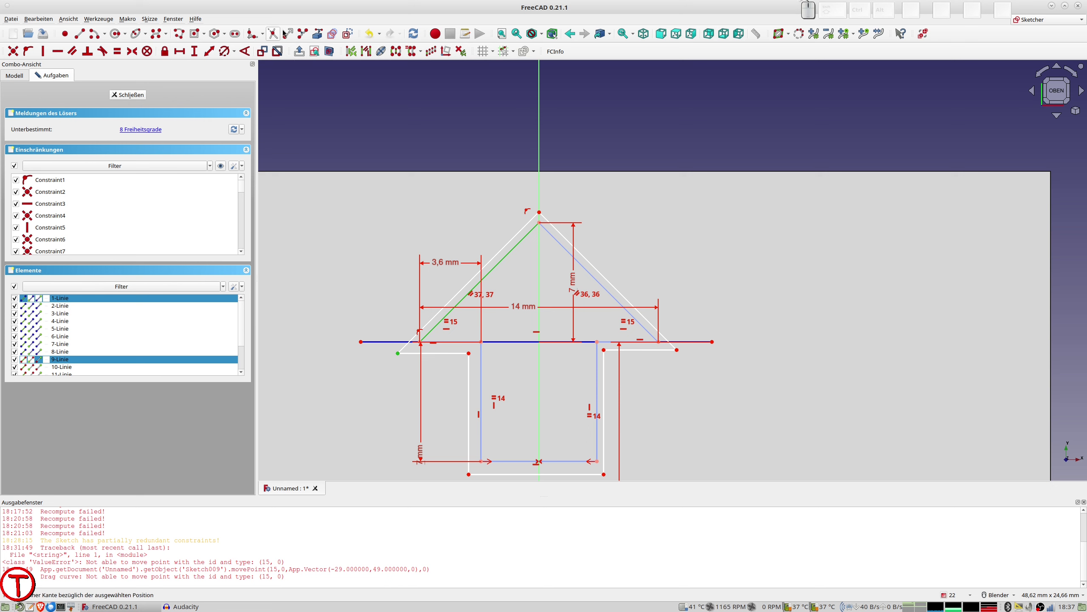
left_click(210, 52)
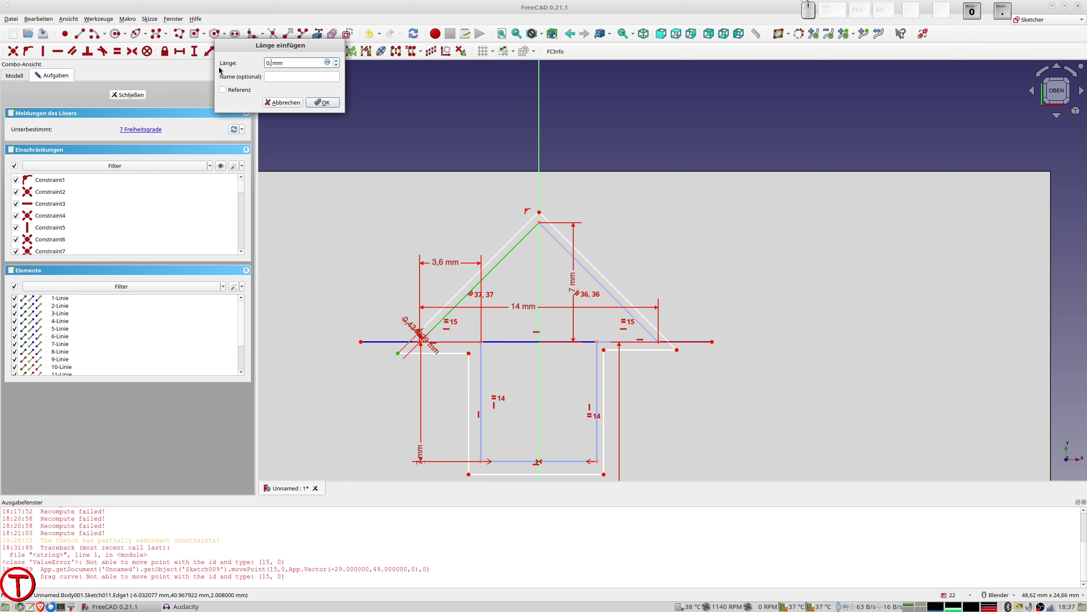
key("Return")
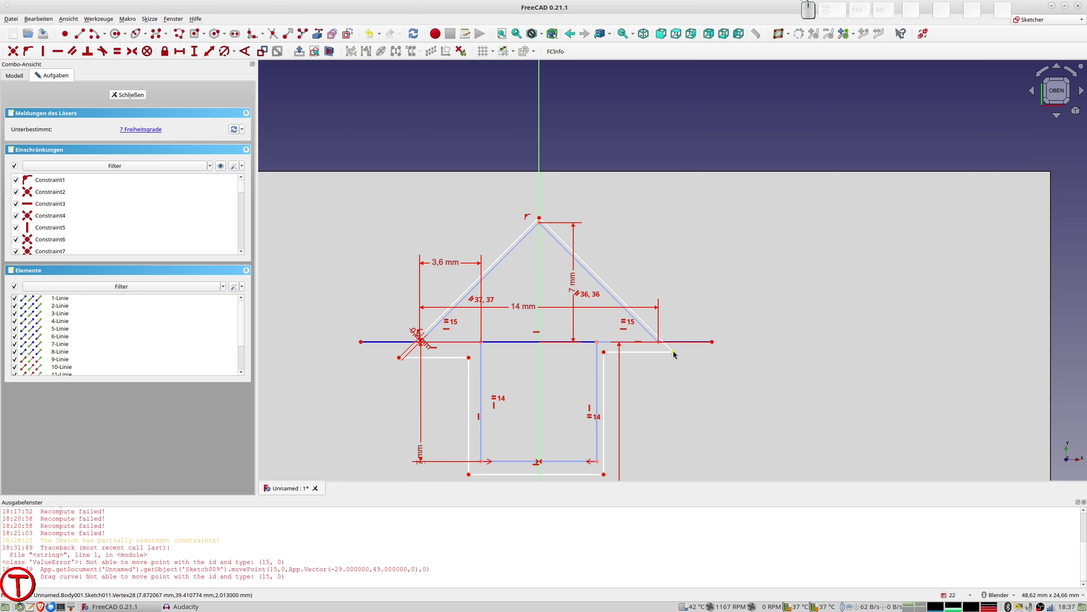
left_click_drag(674, 353, 681, 354)
scroll(618, 374, "up", 2)
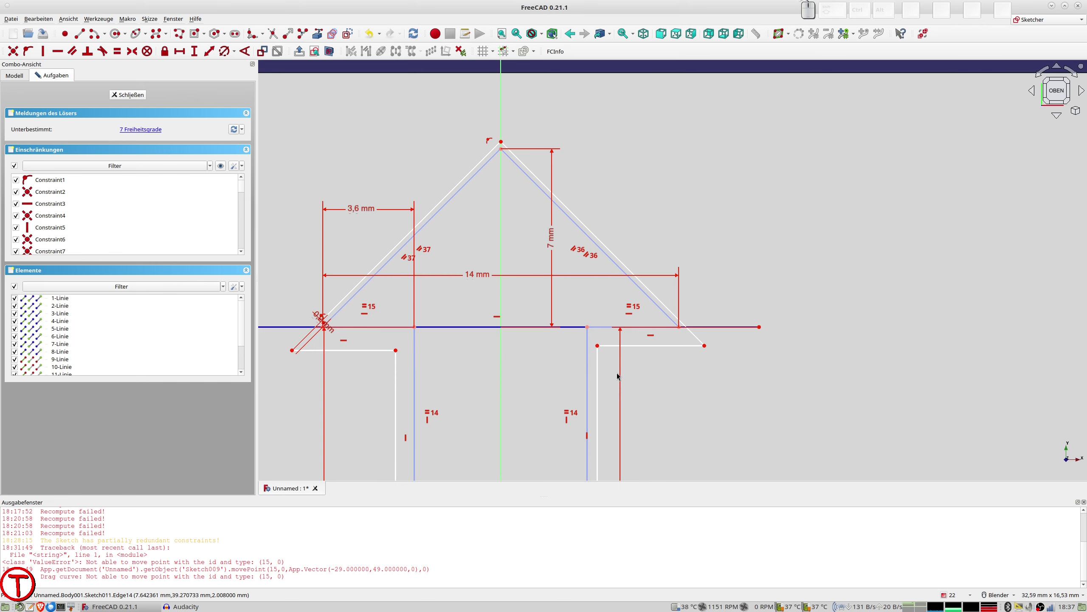
scroll(618, 375, "up", 1)
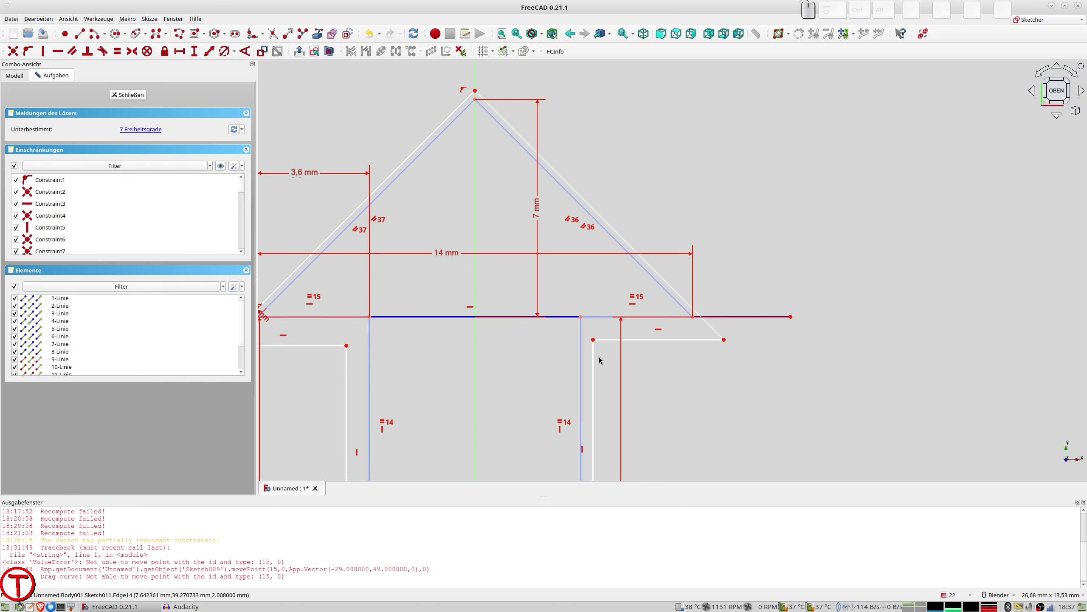
- Fix the short base segment beside the stem at 0,2 mm
left_click(597, 317)
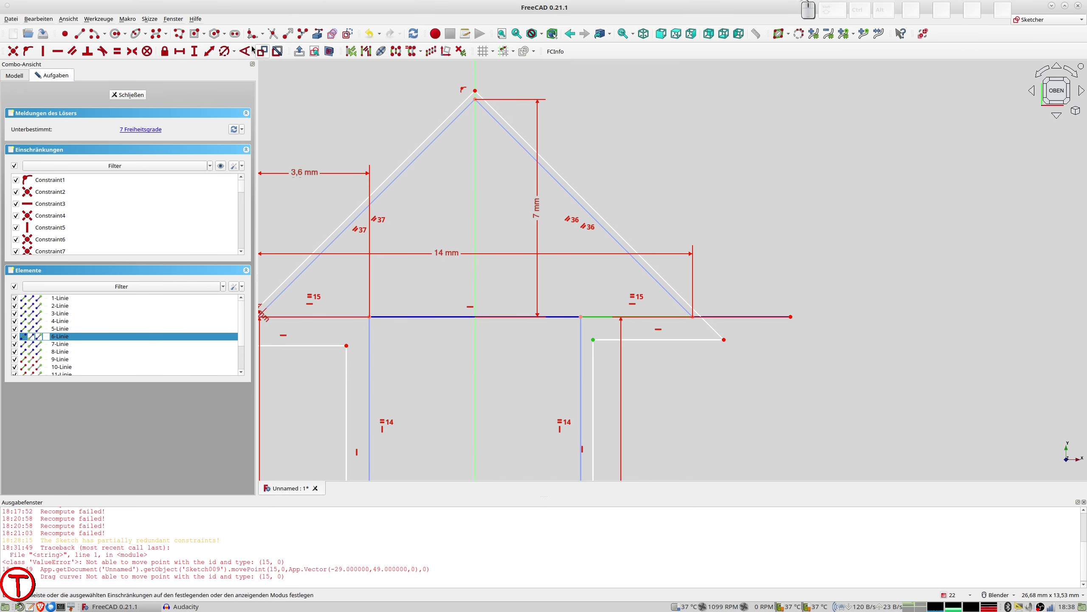
left_click(210, 52)
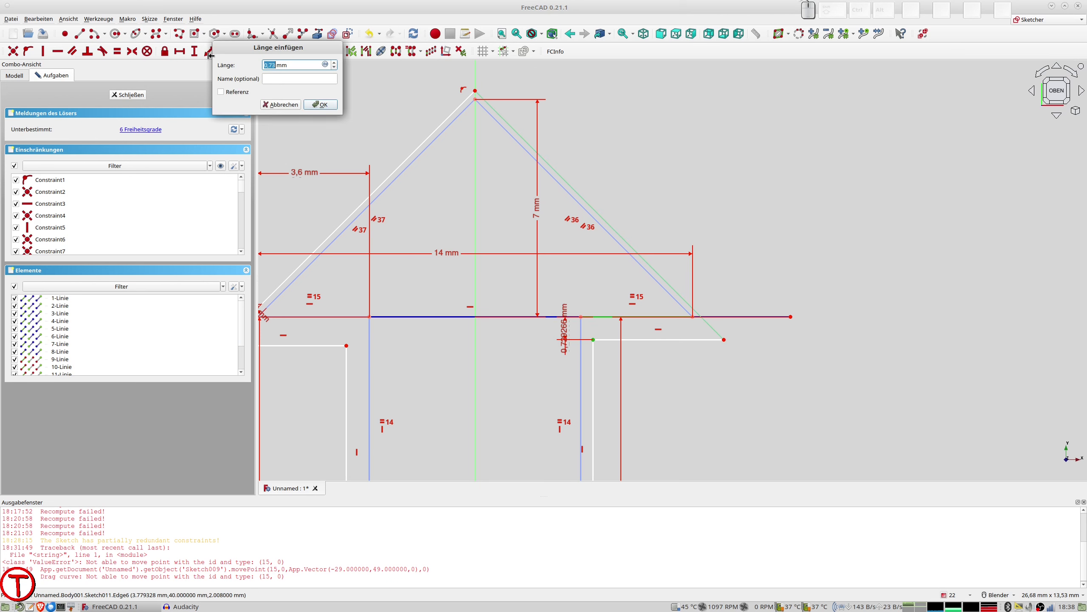
type("0,")
type("2")
key("Return")
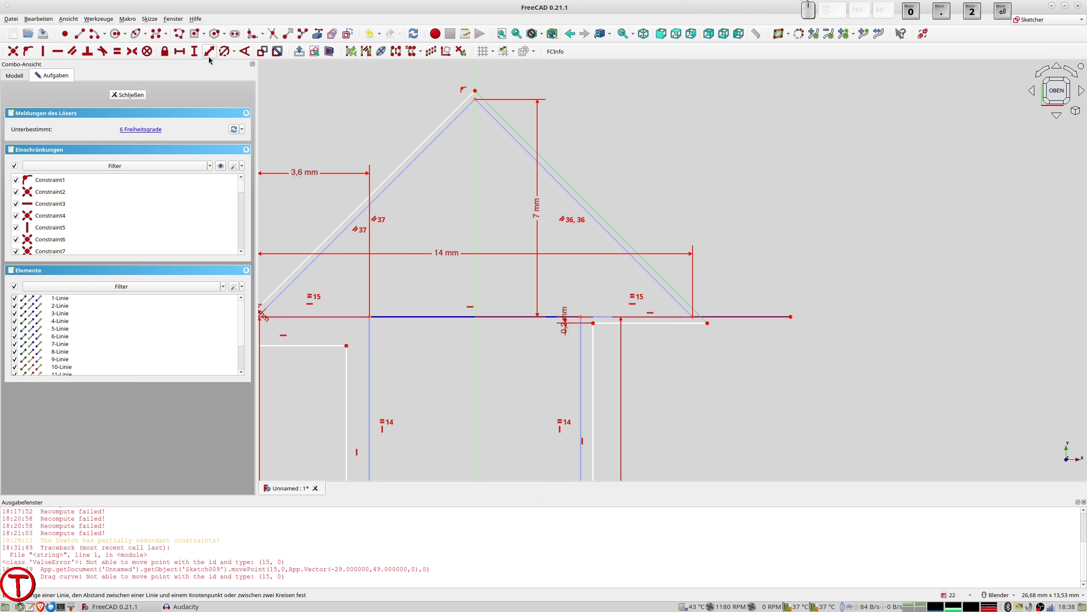
- Make the left and right stem top points level with a horizontal constraint
left_click(344, 346)
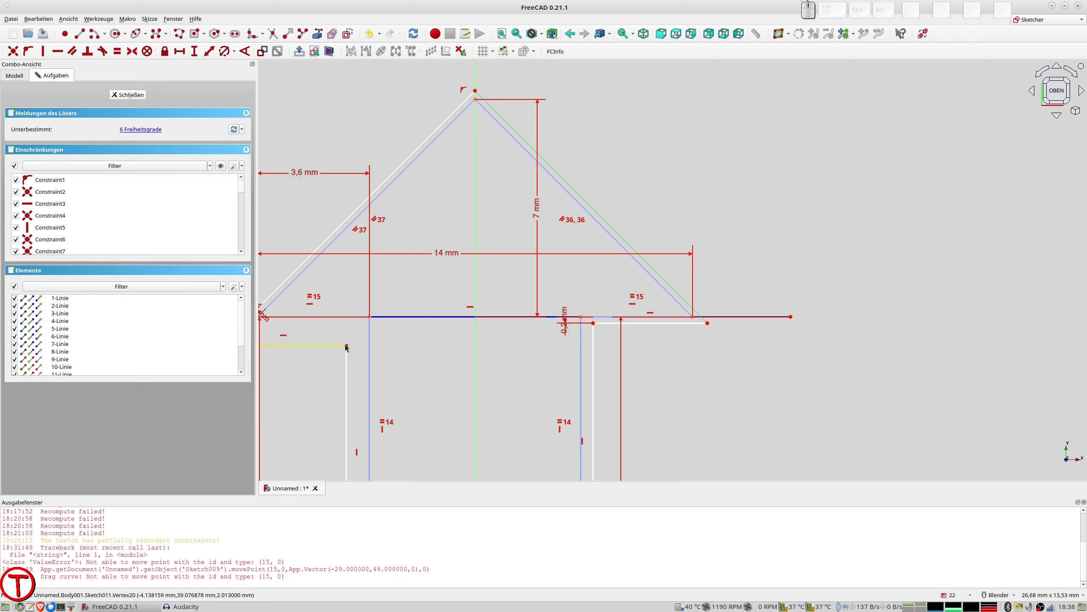
left_click(369, 347)
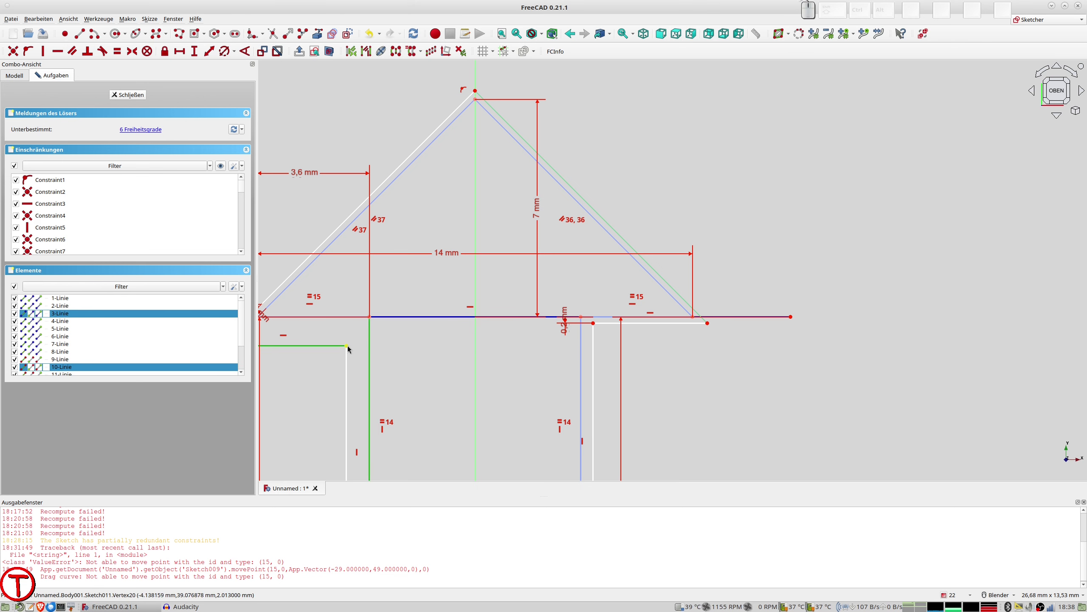
left_click(351, 347)
left_click(346, 345)
left_click(593, 322)
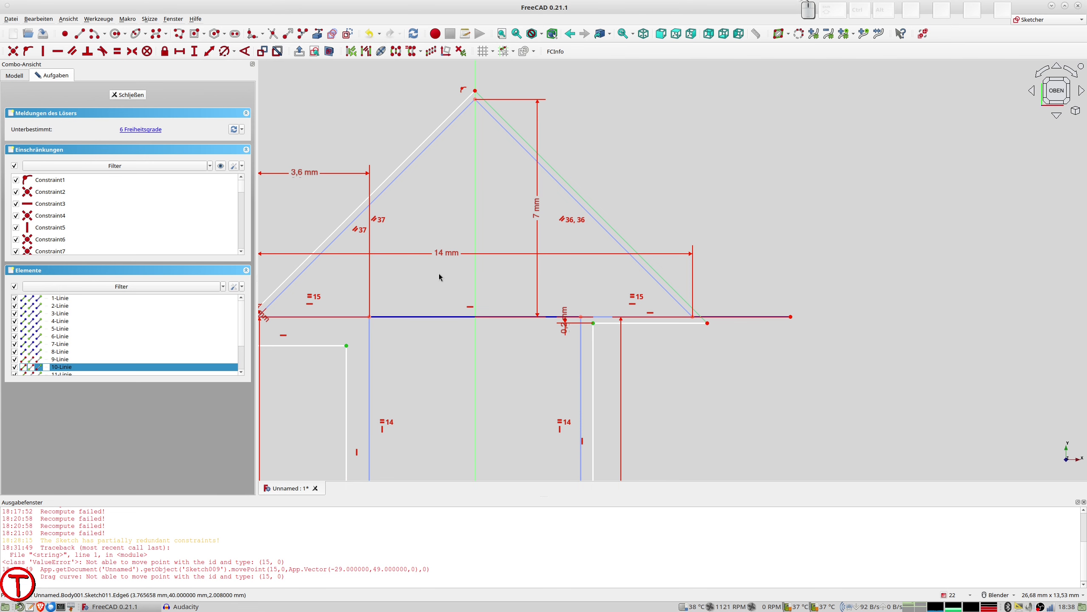
key("h")
scroll(401, 309, "down", 3)
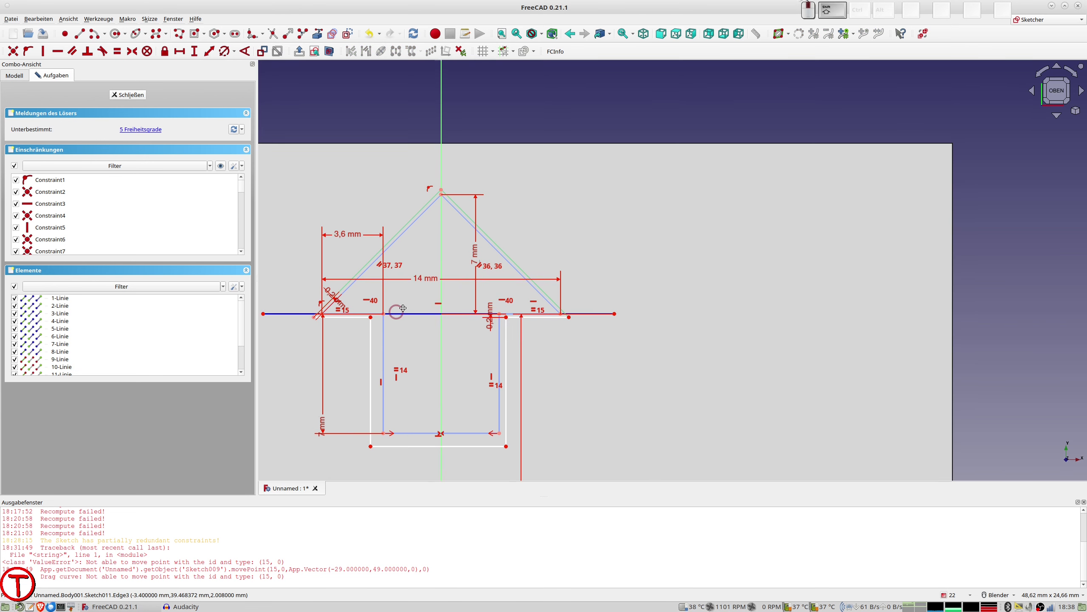
middle_click_drag(402, 307, 445, 307, "shift")
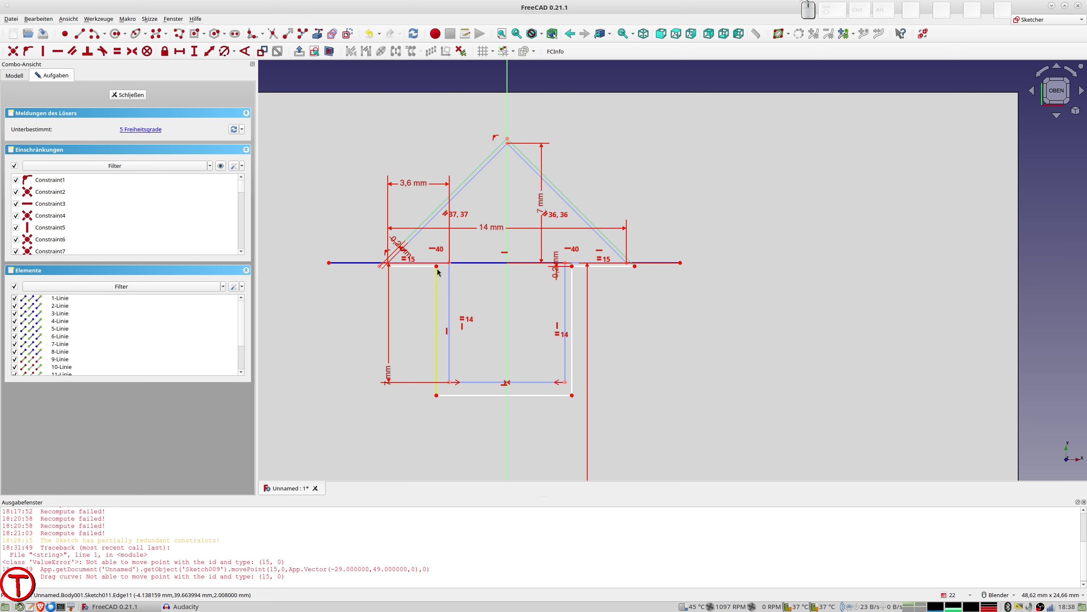
- Set 0,2 mm gaps between each stem top point and its vertical line
left_click(437, 266)
left_click(450, 282)
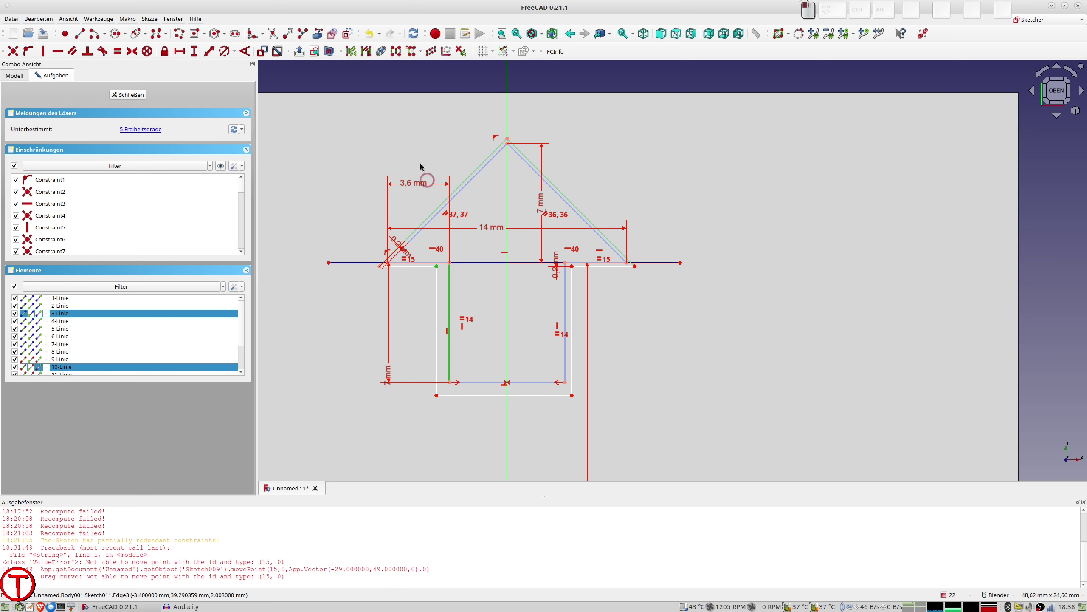
left_click(211, 53)
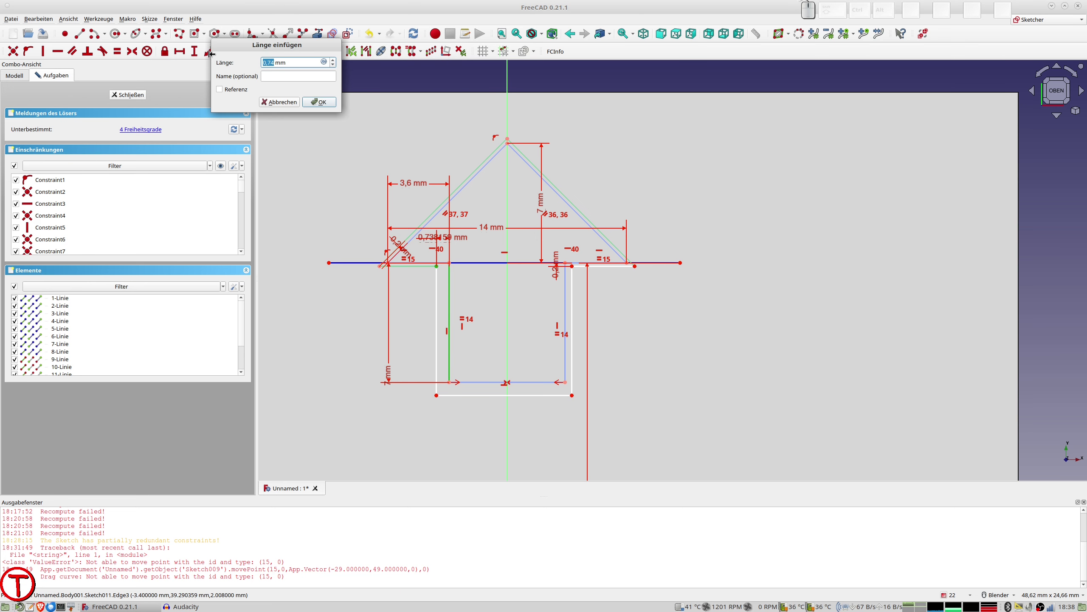
type("0,2")
key("Return")
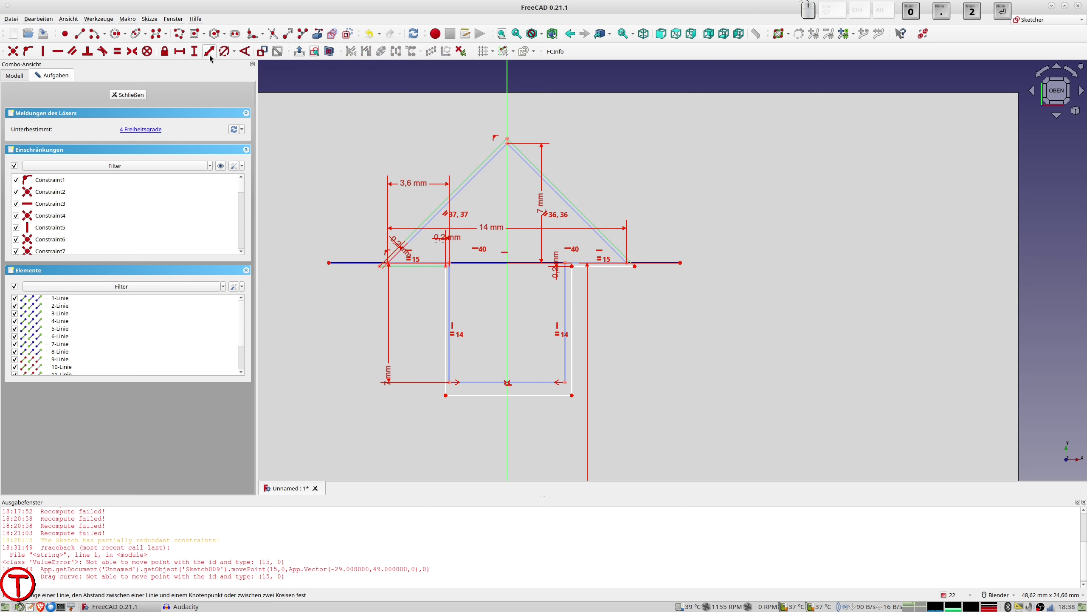
left_click(572, 266)
left_click(566, 279)
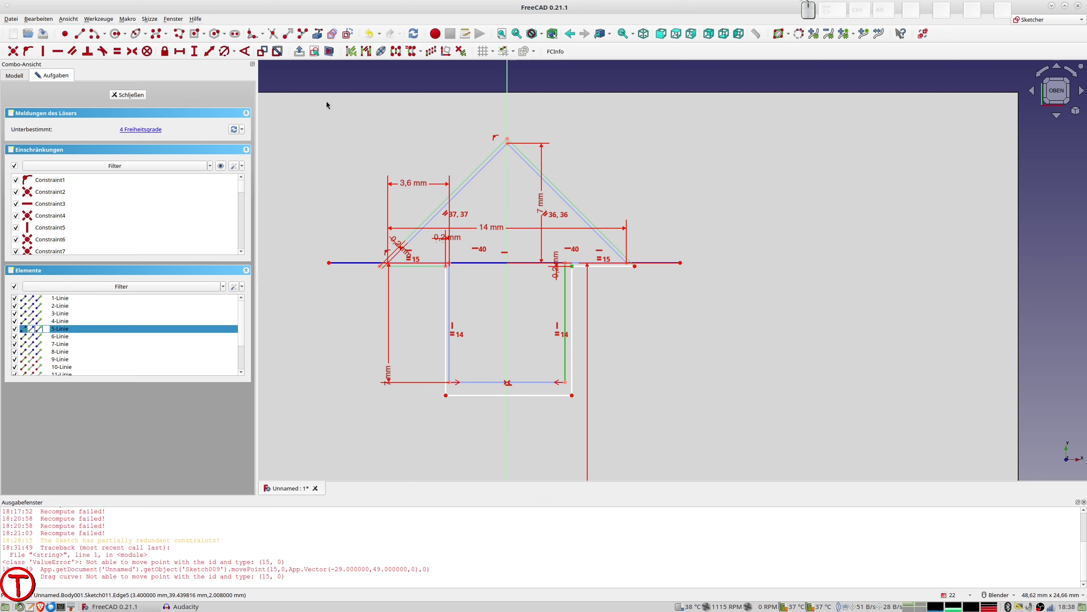
left_click(211, 51)
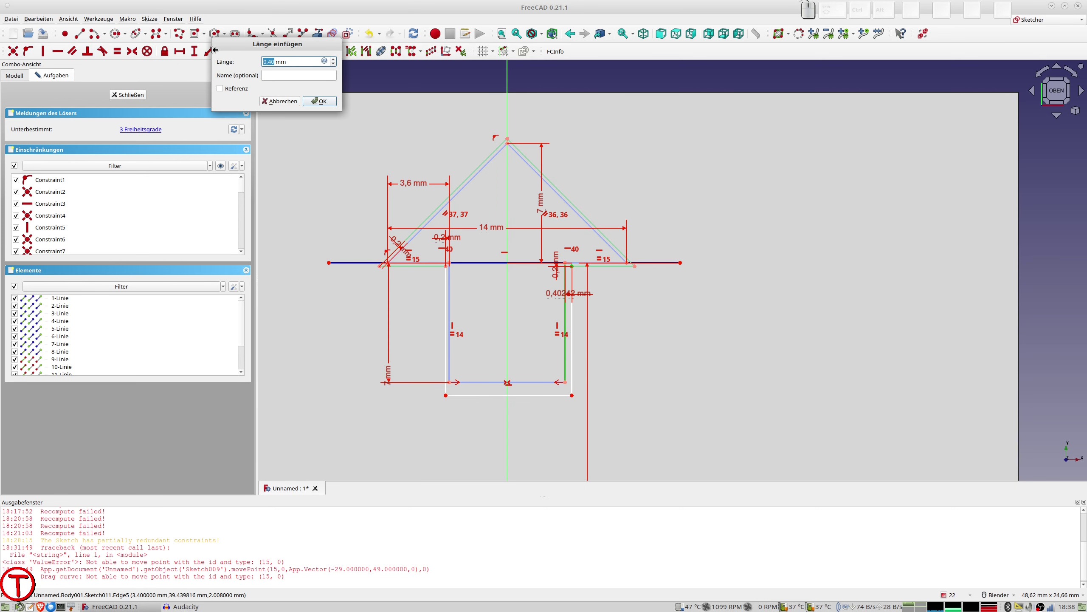
type("0,2")
key("Return")
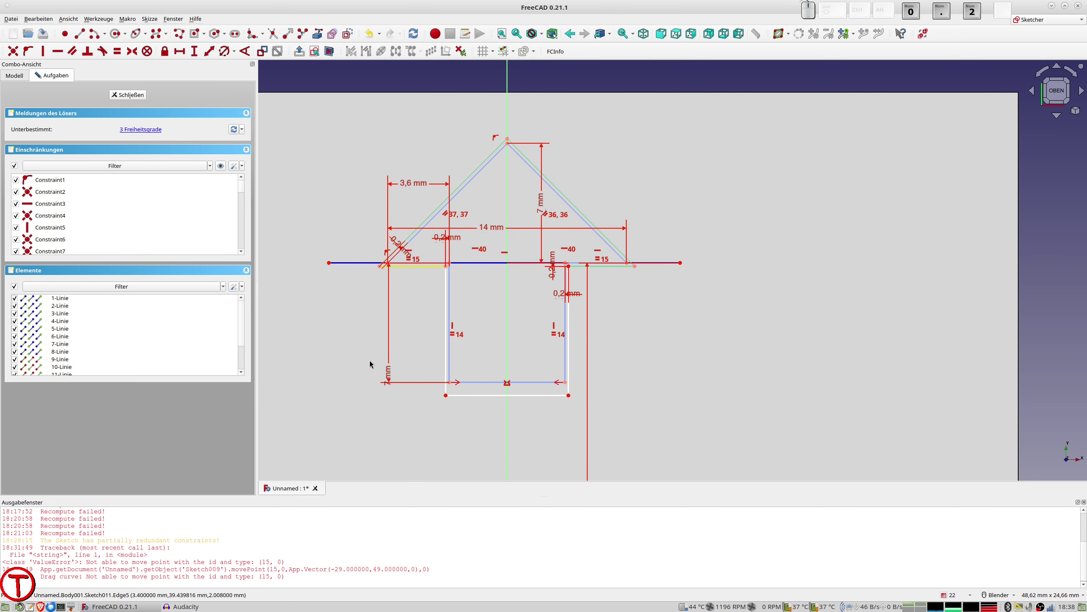
- Set a 0,2 mm gap between the stem's bottom corner and the bottom line
left_click(445, 397)
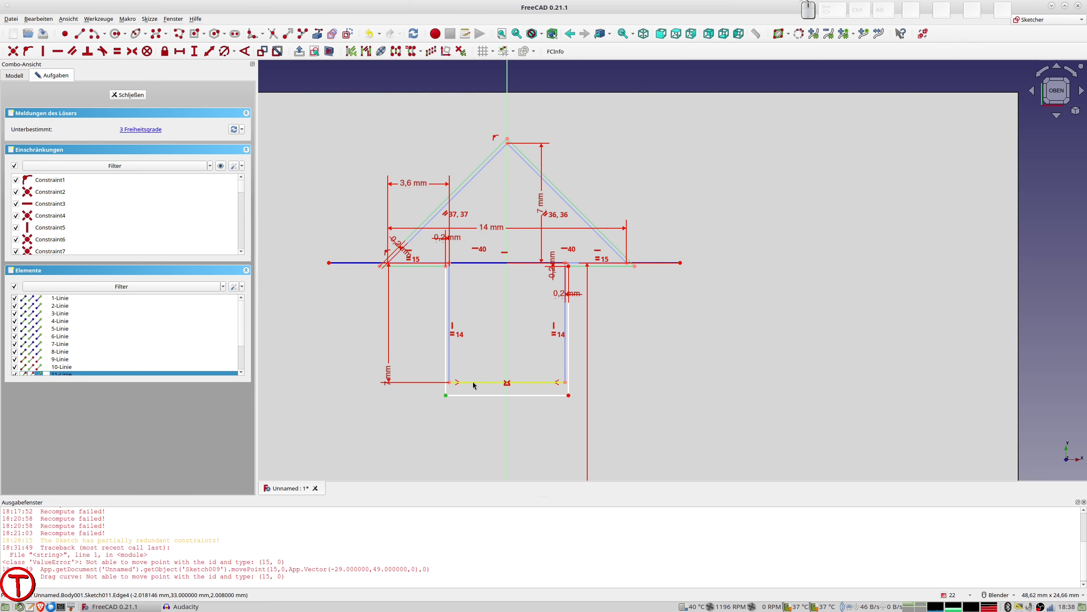
left_click(475, 381)
left_click(209, 52)
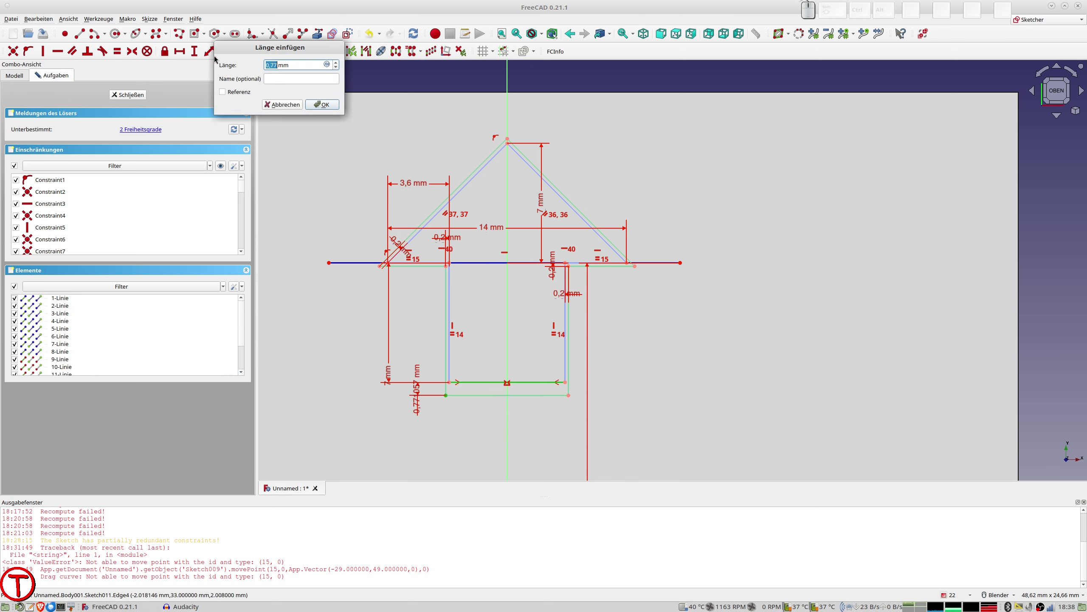
type("0,2")
key("Return")
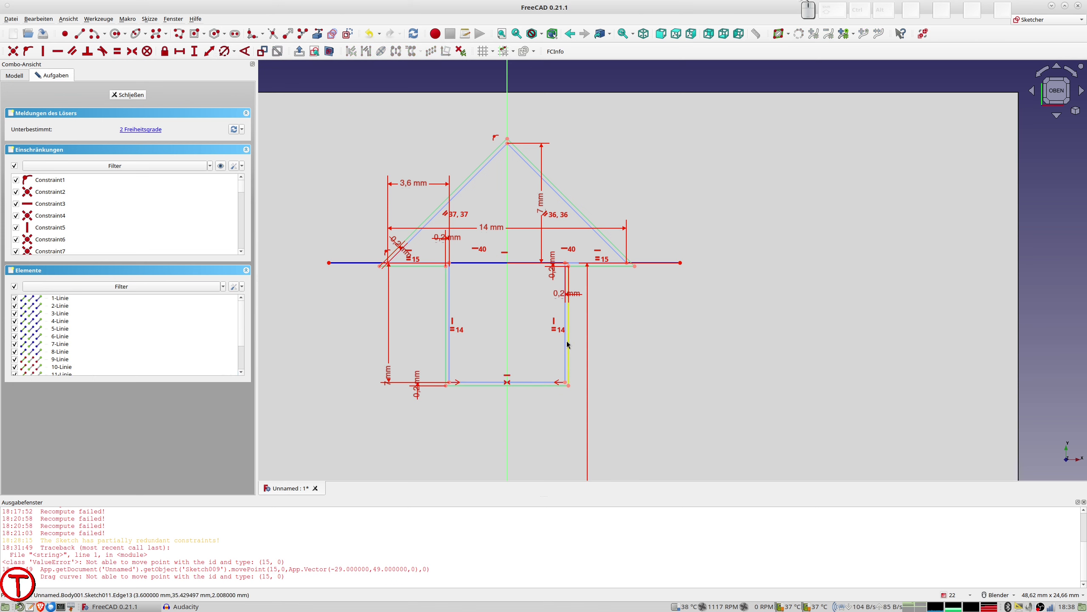
- Close Sketch011 and pocket its arrow outline through the thin plate as Pocket001
left_click(127, 94)
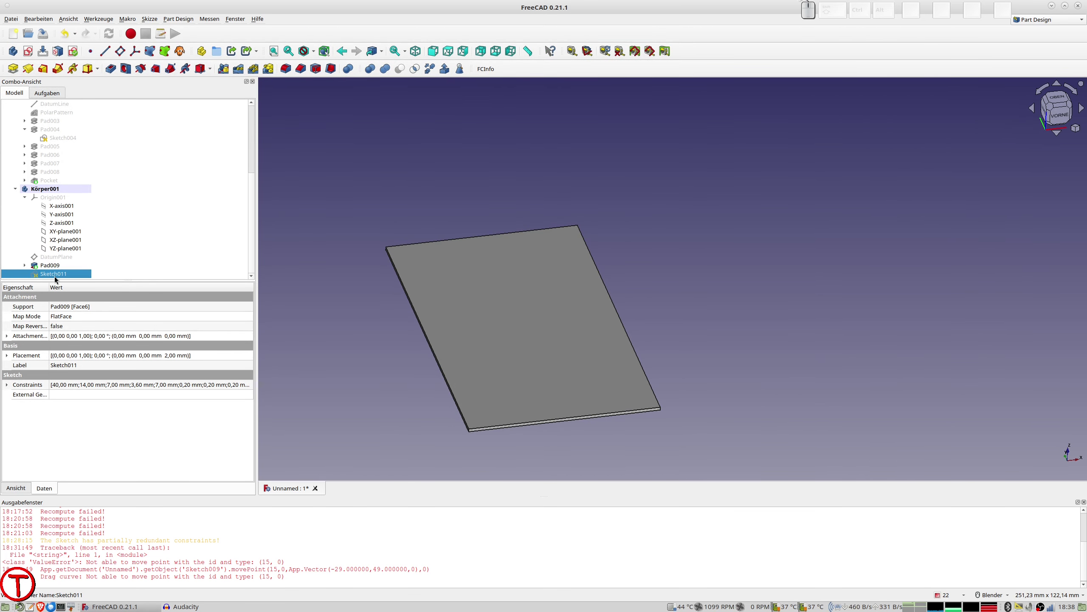
key("space")
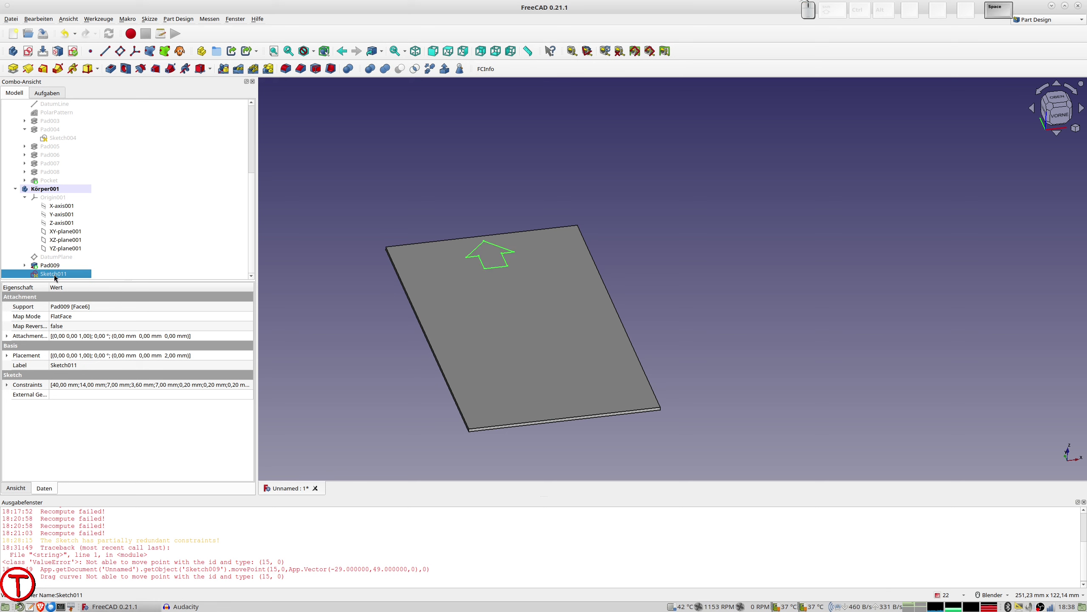
left_click(112, 69)
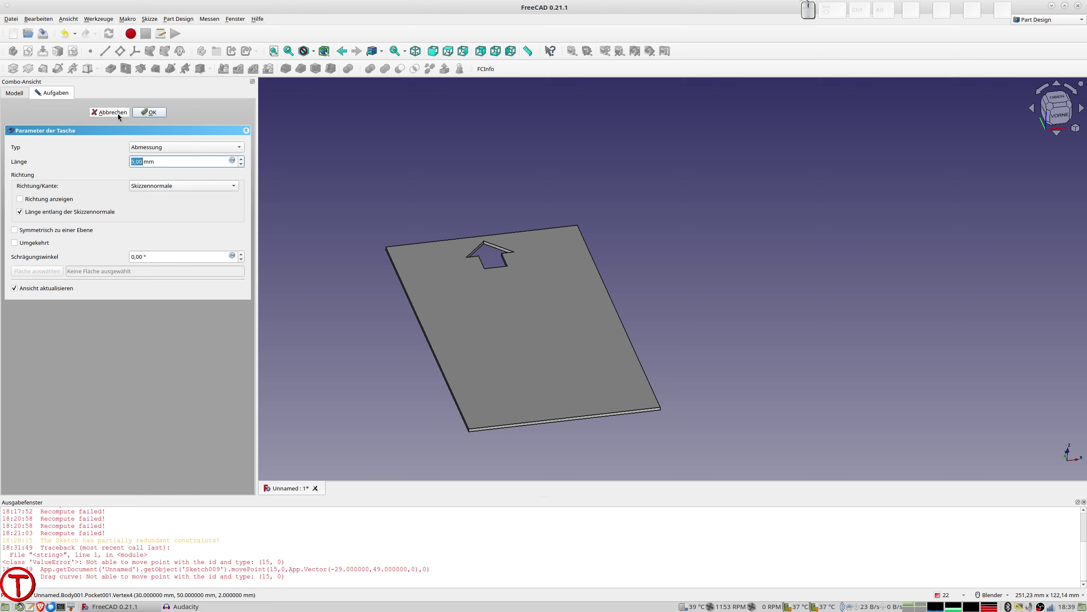
left_click(149, 113)
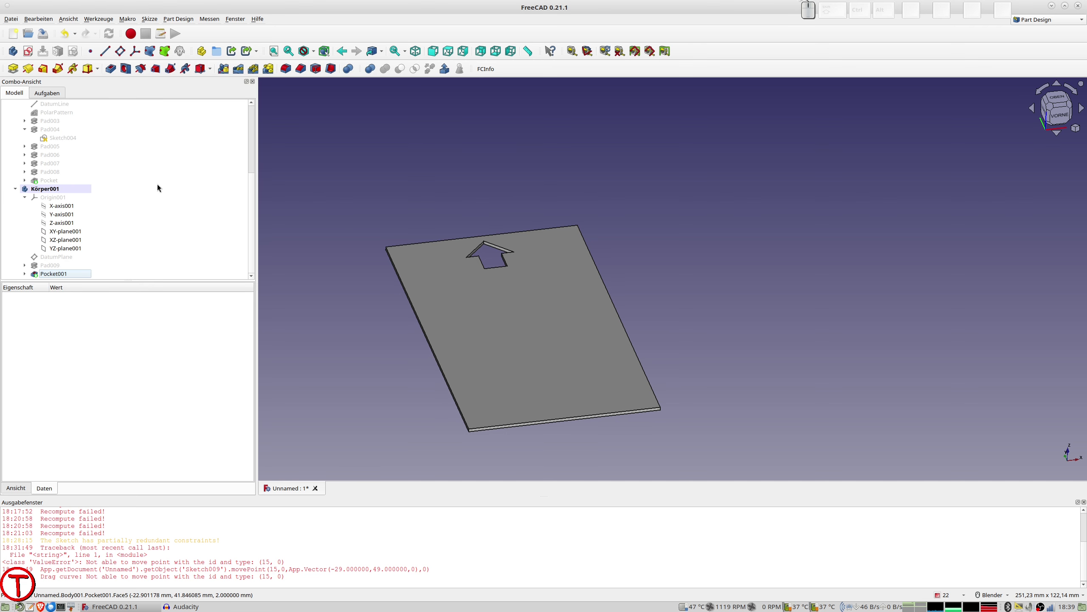
- Show Körper001's origin axes and orbit the model to view the thin plate
left_click(45, 198)
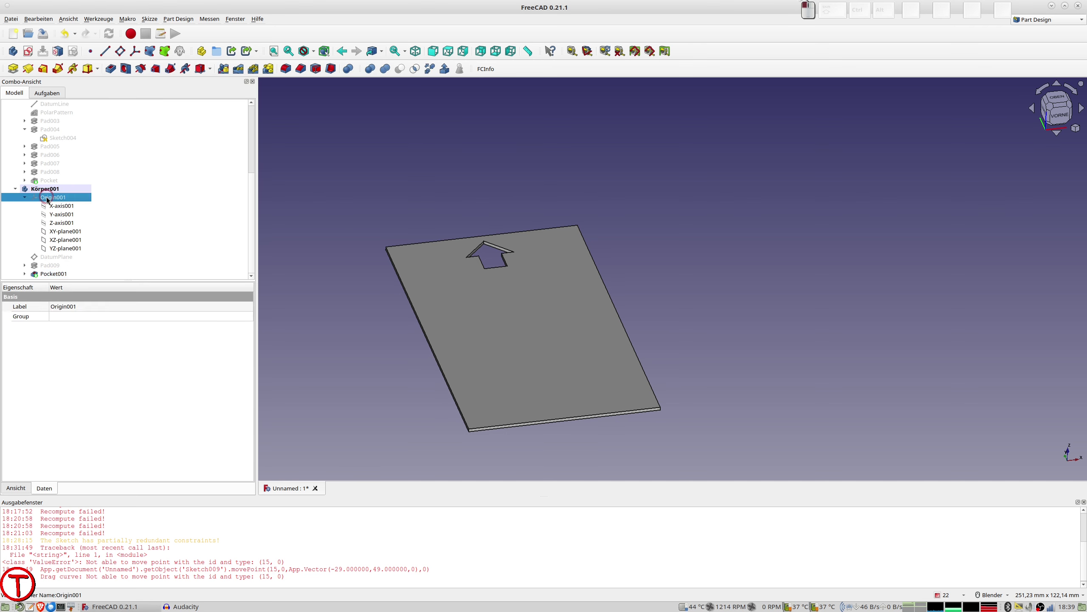
key("space")
mouse_move(570, 213)
middle_mouse_down()
mouse_move(700, 197)
mouse_move(693, 151)
middle_mouse_up()
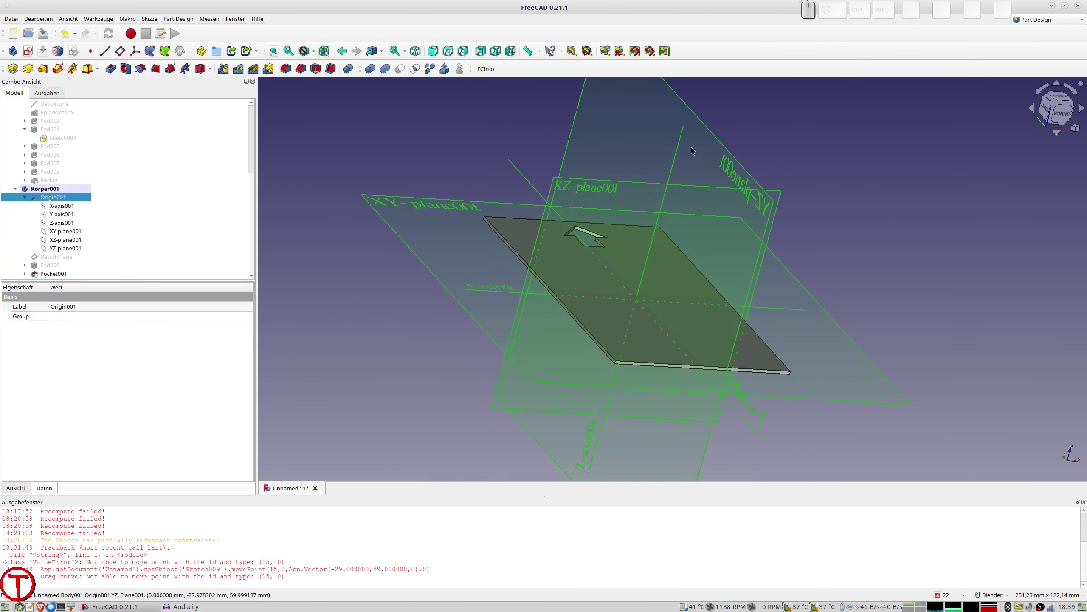
left_click(683, 143)
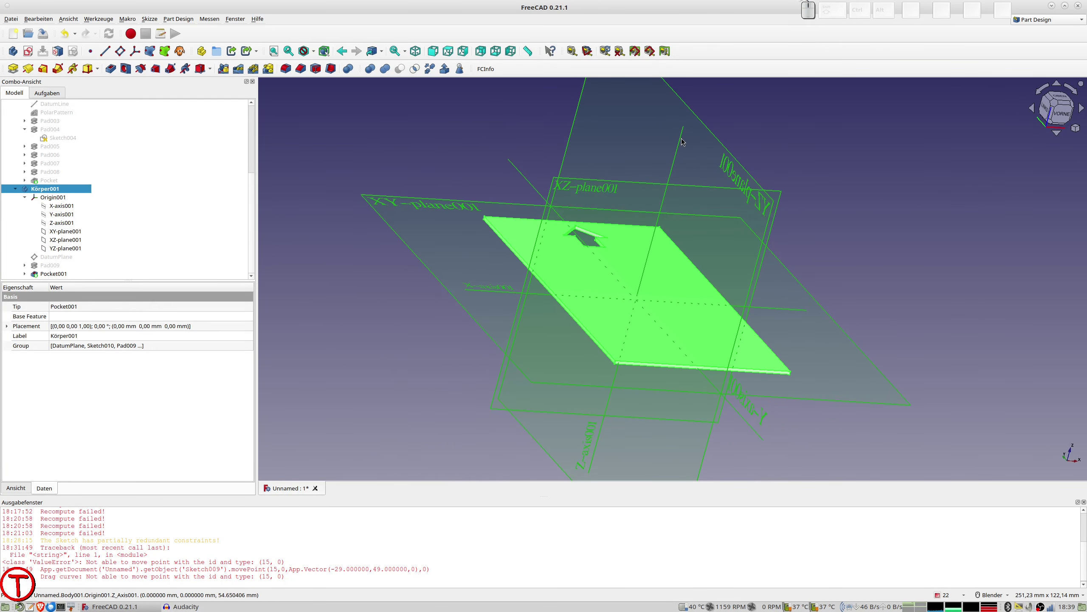
left_click(682, 143)
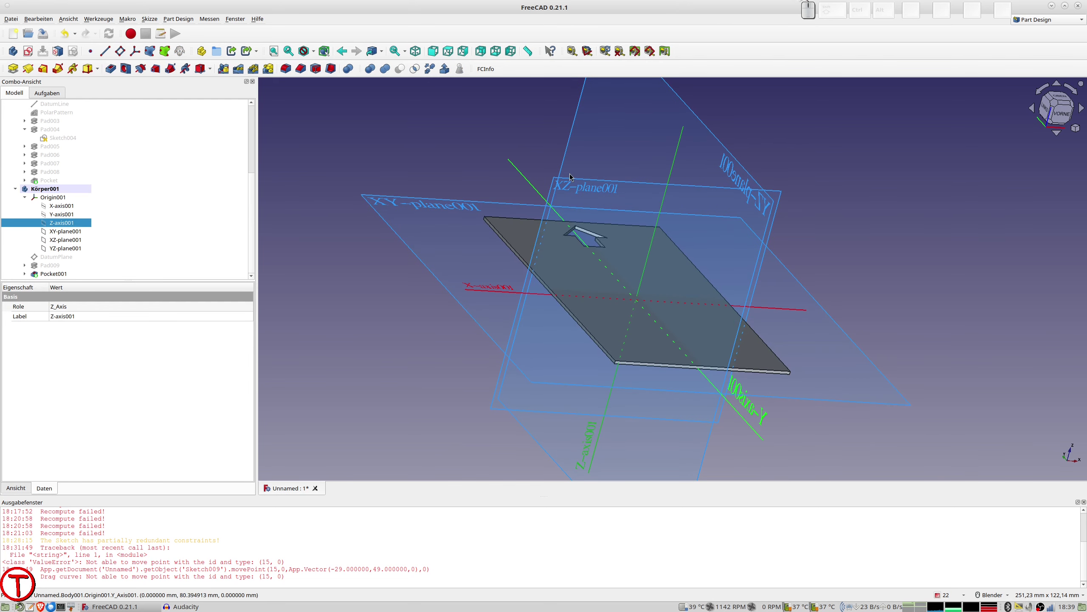
left_click(680, 146)
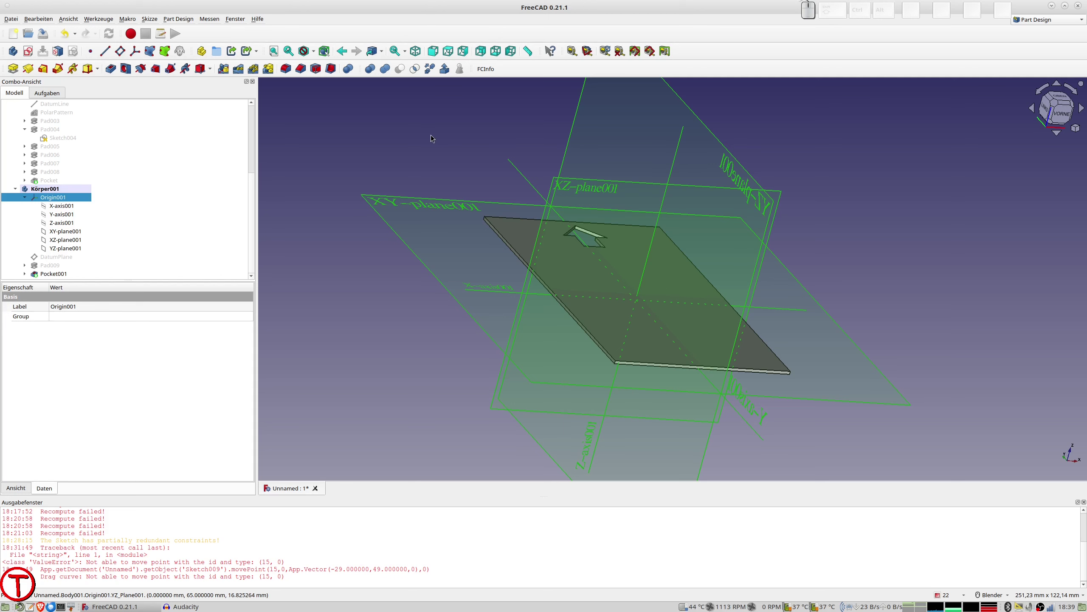
left_click(673, 164)
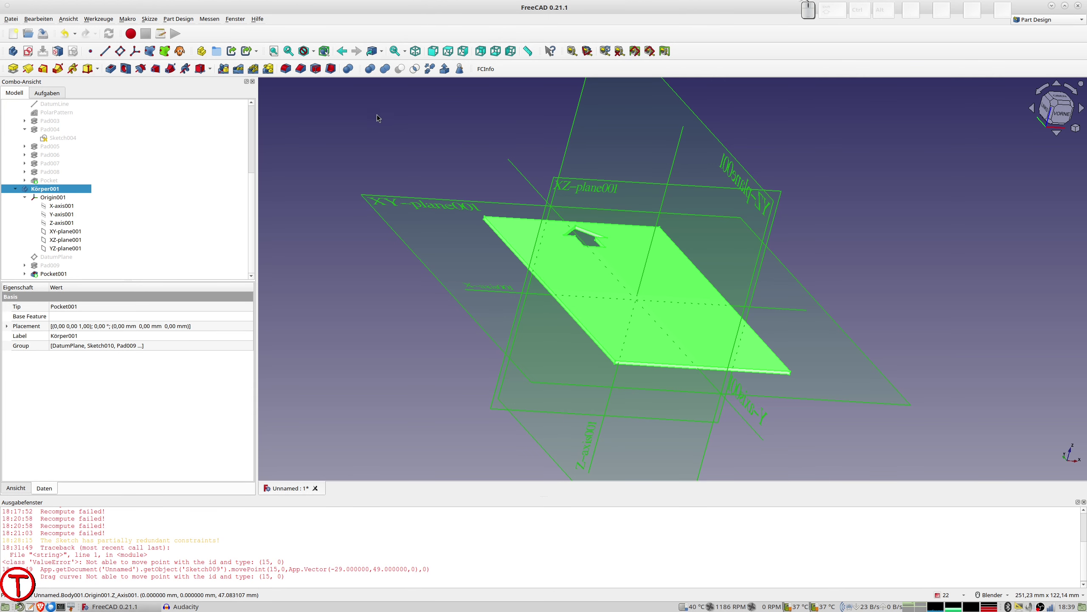
mouse_move(406, 109)
middle_mouse_down()
mouse_move(411, 180)
mouse_move(111, 179)
middle_mouse_up()
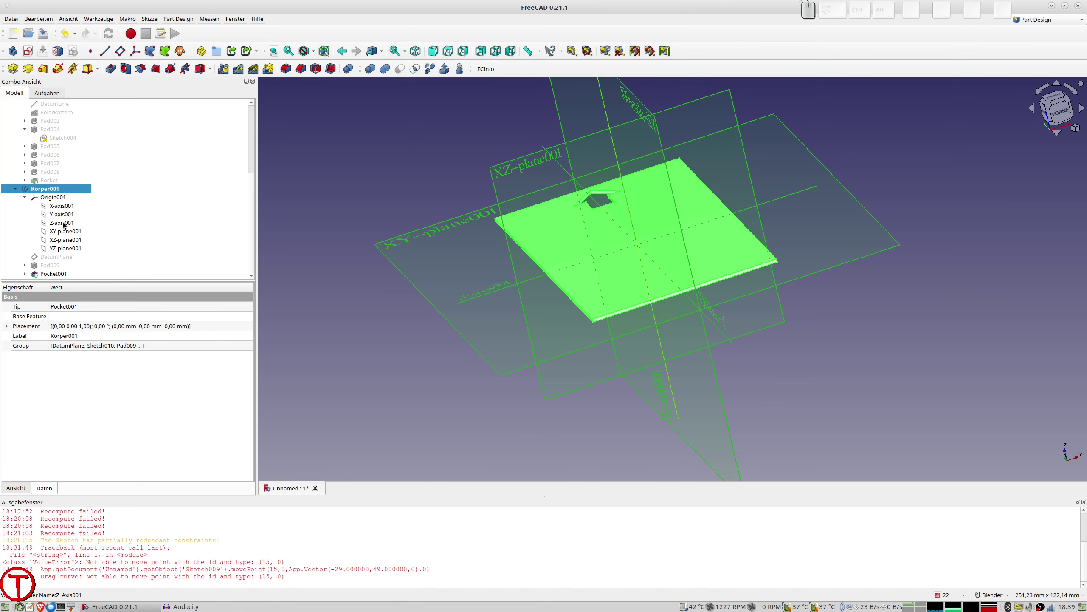
- Create a datum line on Körper001's Z axis offset 20 mm in y
left_click(64, 225)
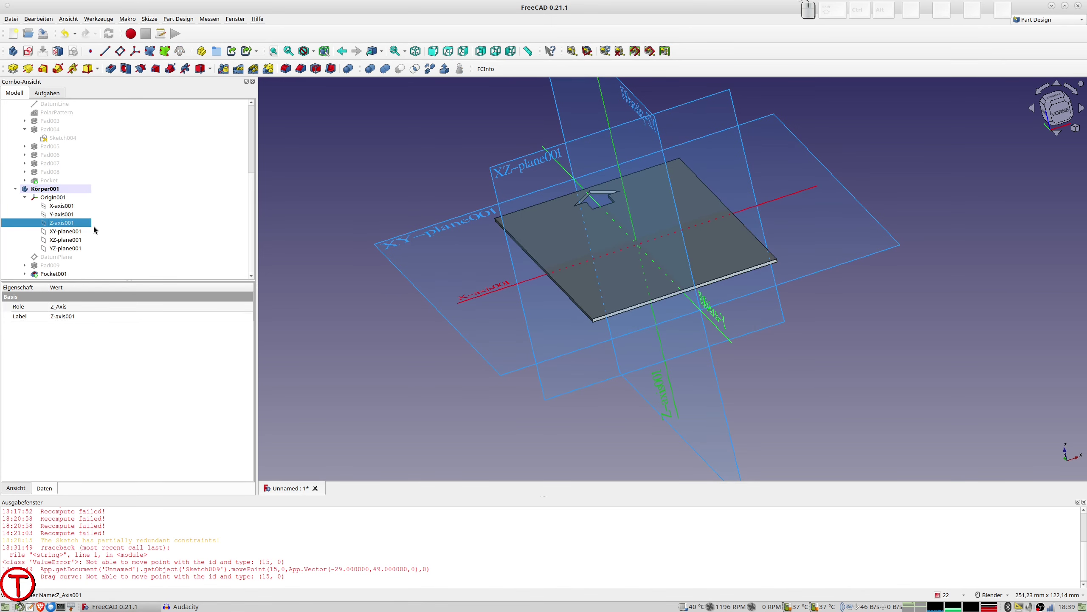
left_click(105, 51)
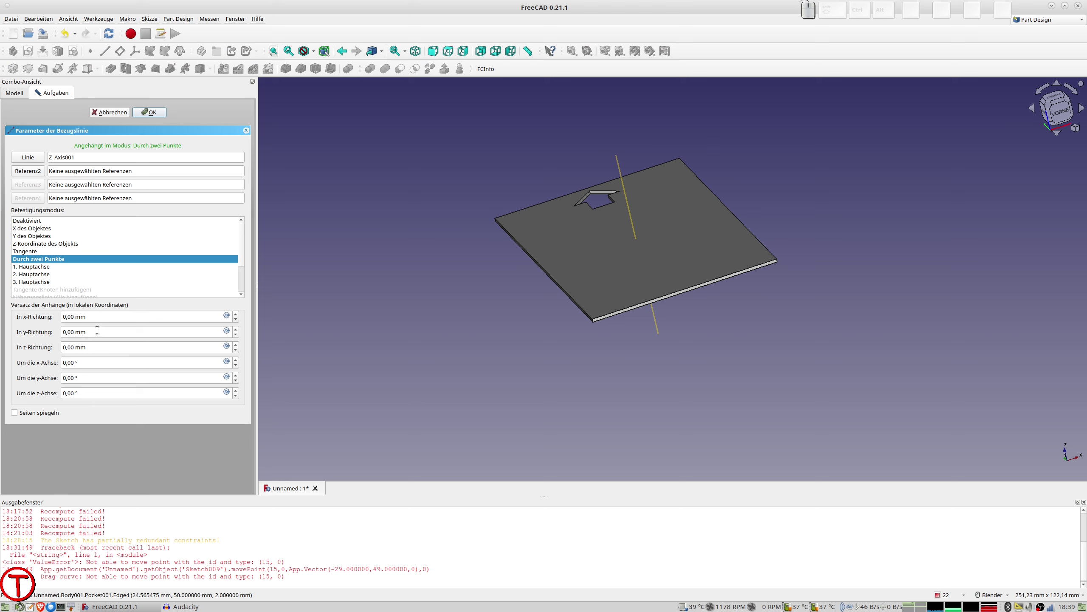
left_click(236, 329)
left_click(236, 329)
left_click(236, 330)
type("20")
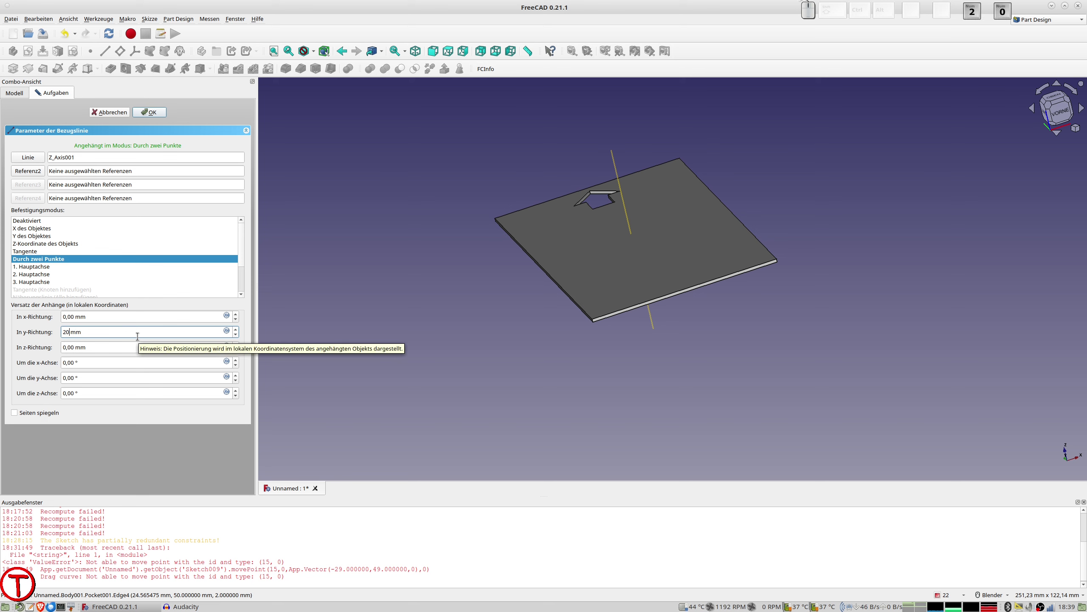
key("Return")
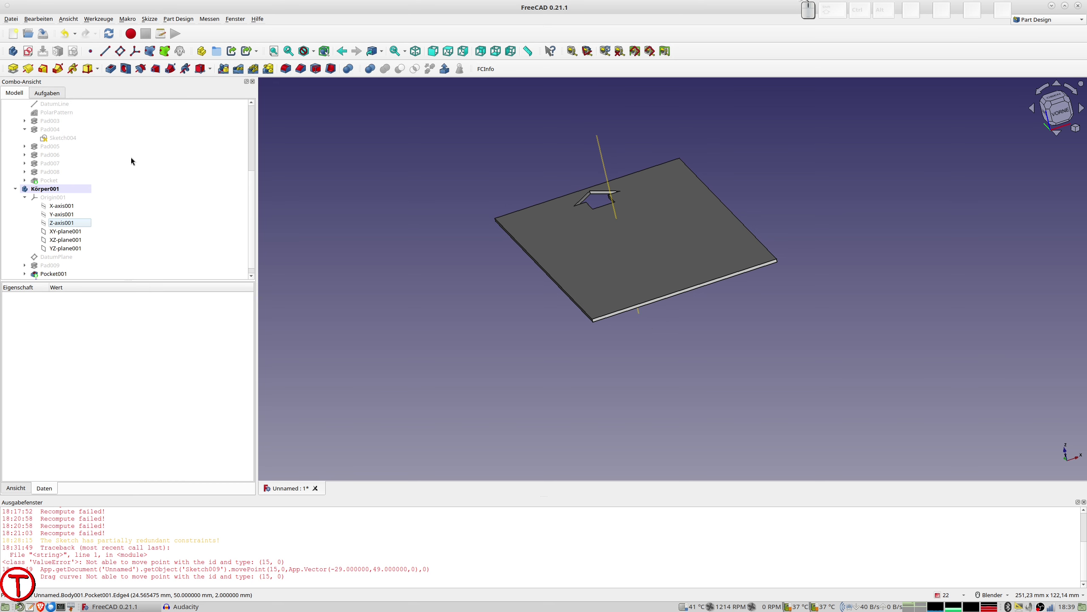
- Hide DatumLine001 and try a polar pattern of Pocket001, then cancel it
scroll(77, 265, "down", 1)
left_click(55, 265)
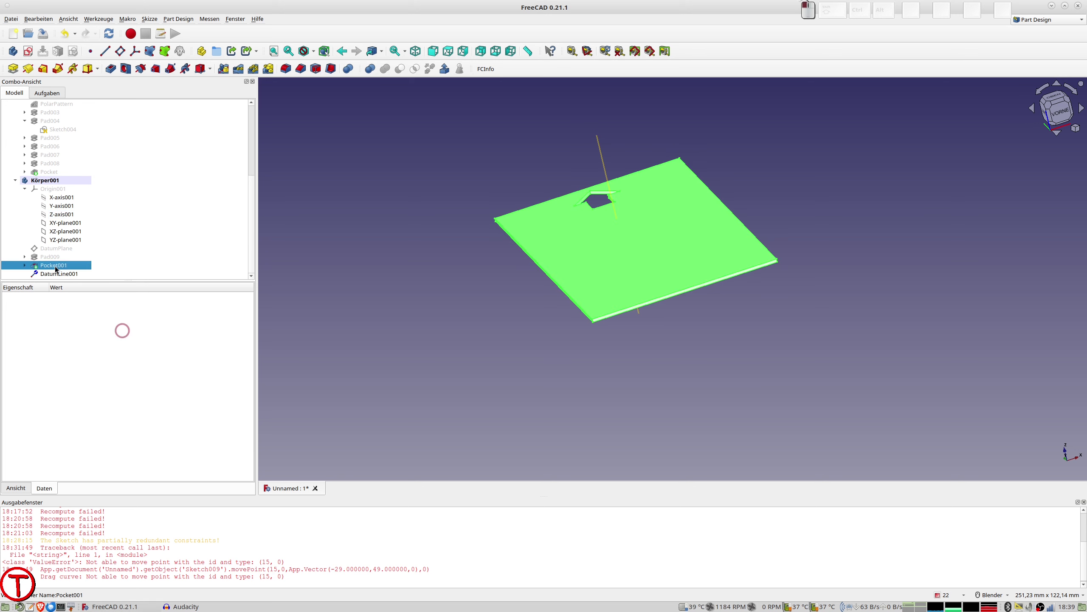
left_click(62, 274)
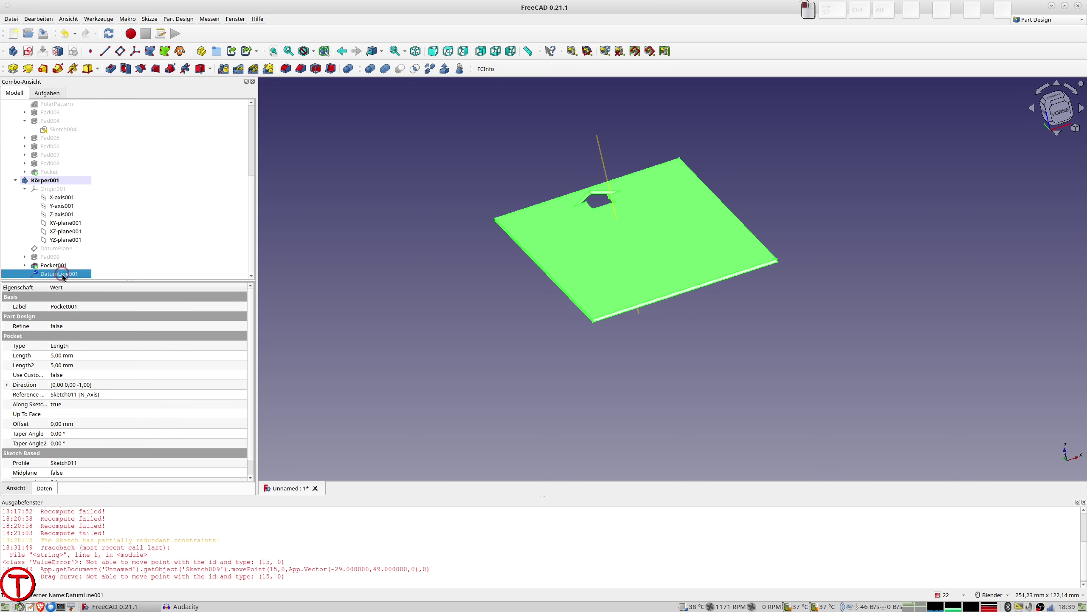
key("space")
left_click(53, 265)
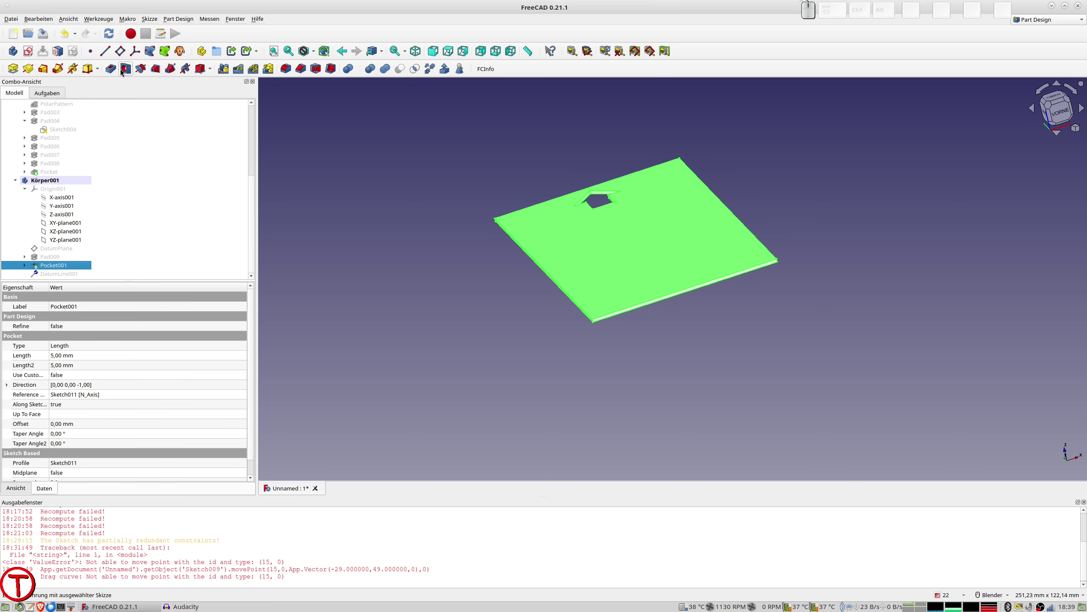
left_click(254, 69)
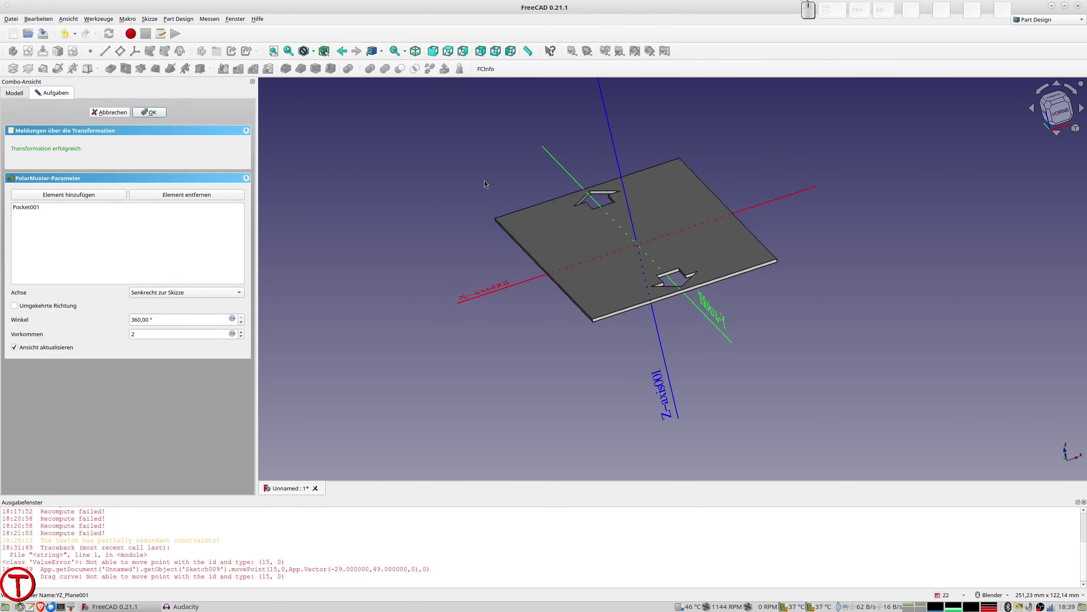
left_click(180, 291)
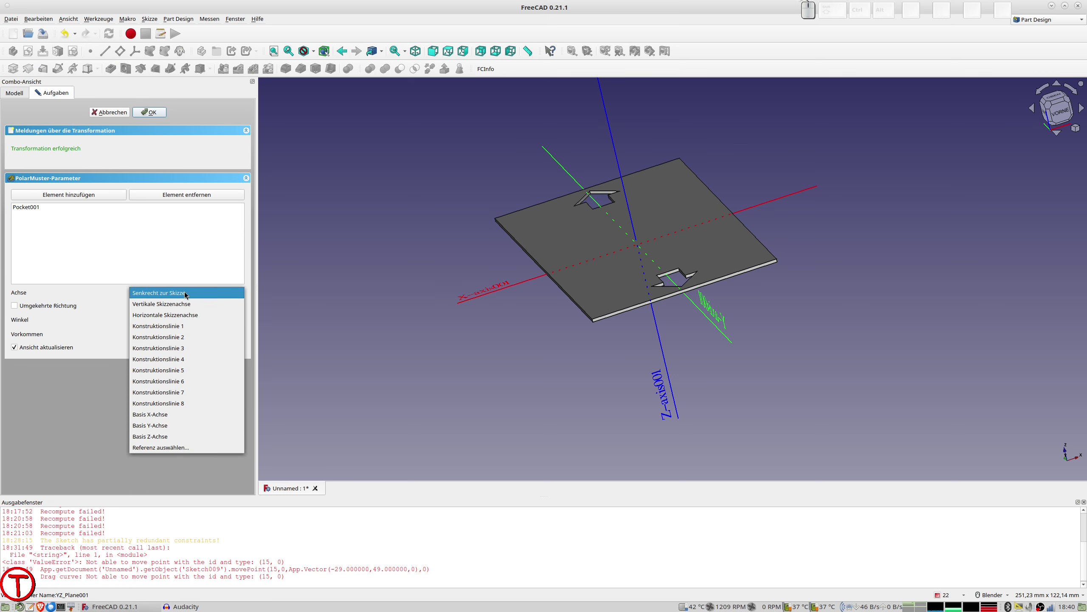
left_click(157, 448)
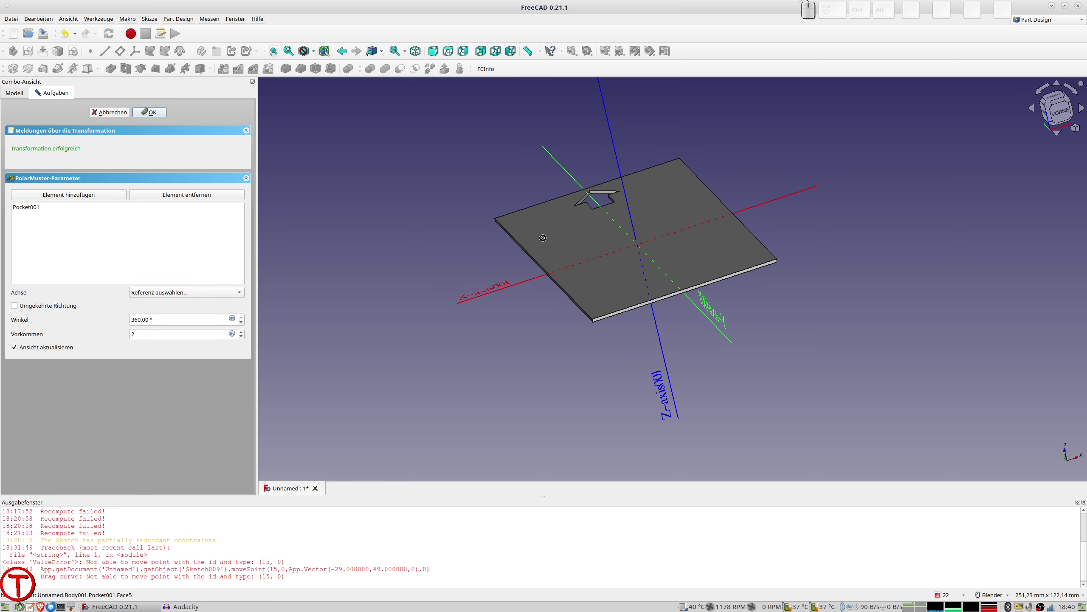
middle_click_drag(568, 258, 626, 255)
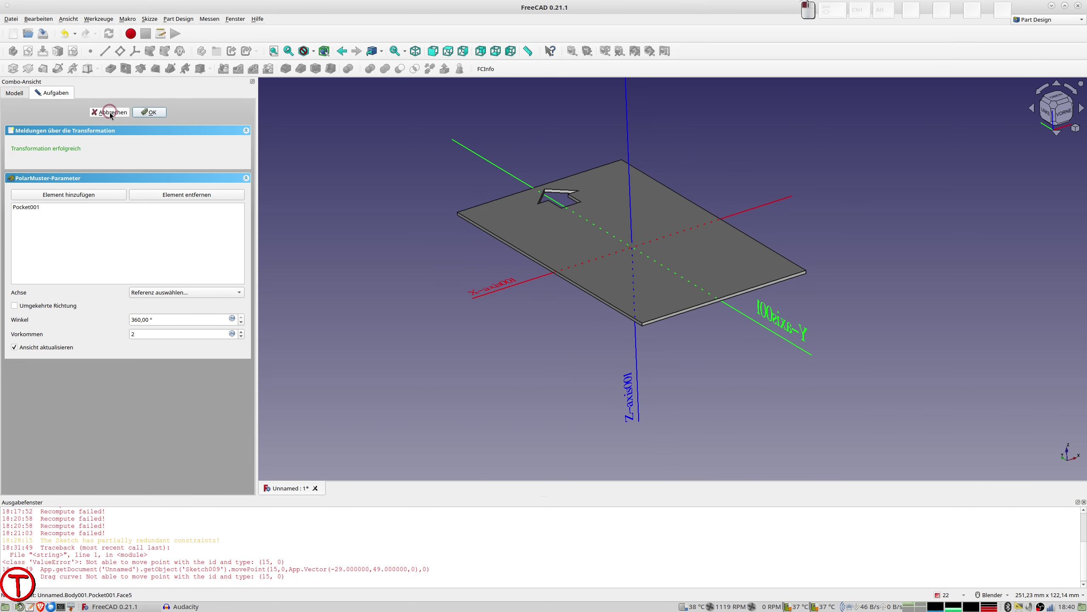
left_click(110, 113)
- Show DatumLine001 again and polar-pattern Pocket001 four times around it
left_click(60, 273)
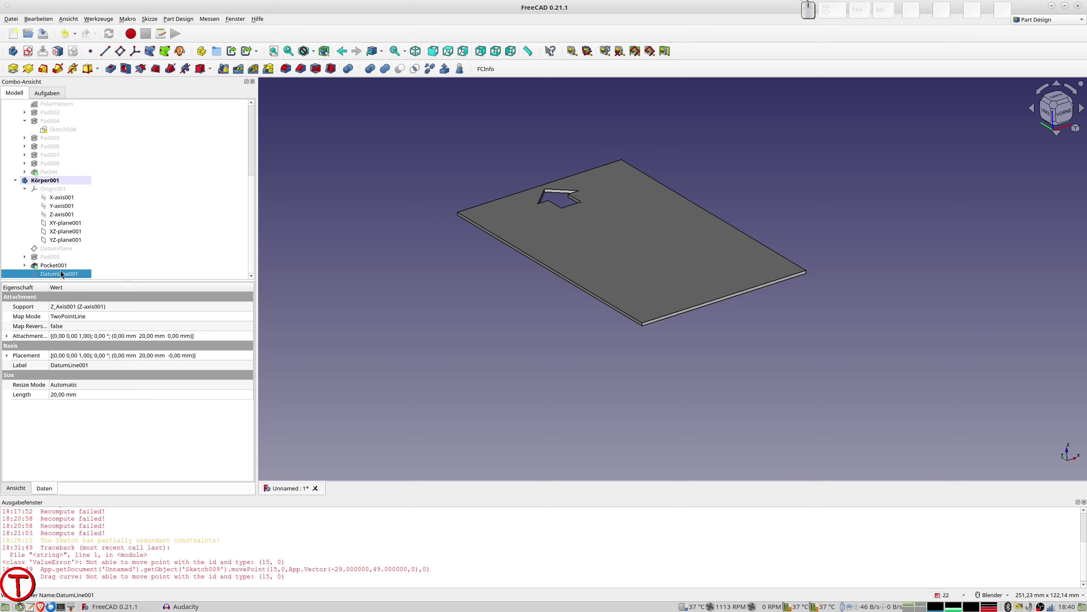
key("Up")
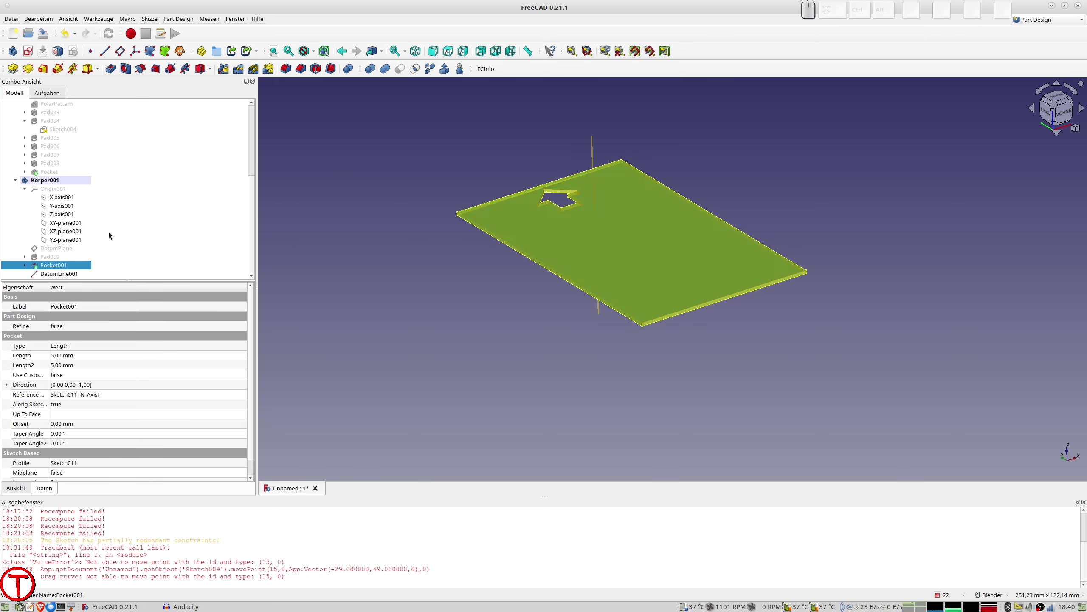
left_click(254, 68)
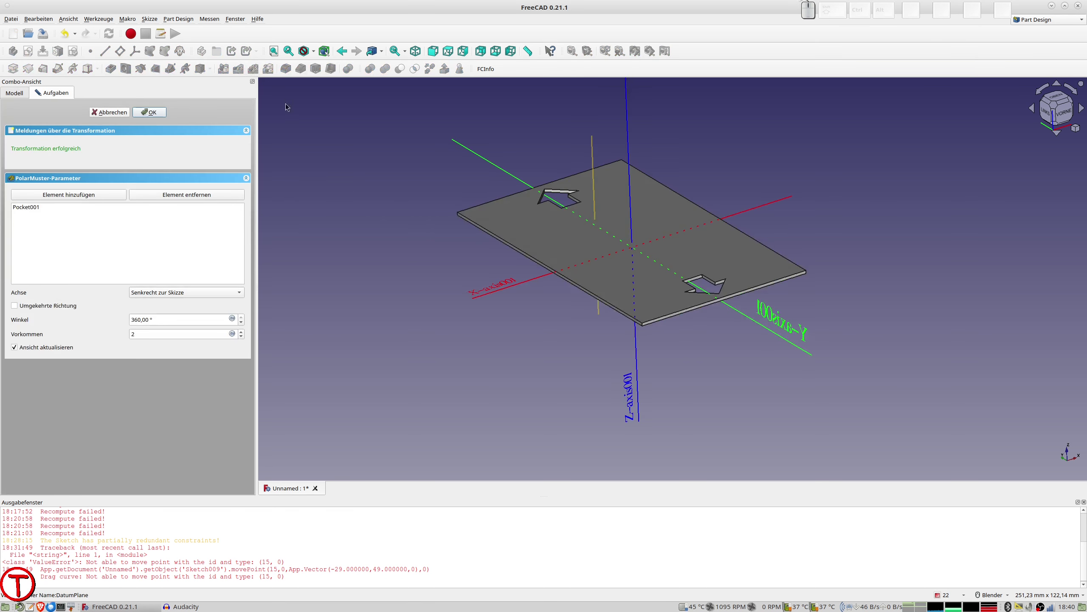
left_click(172, 294)
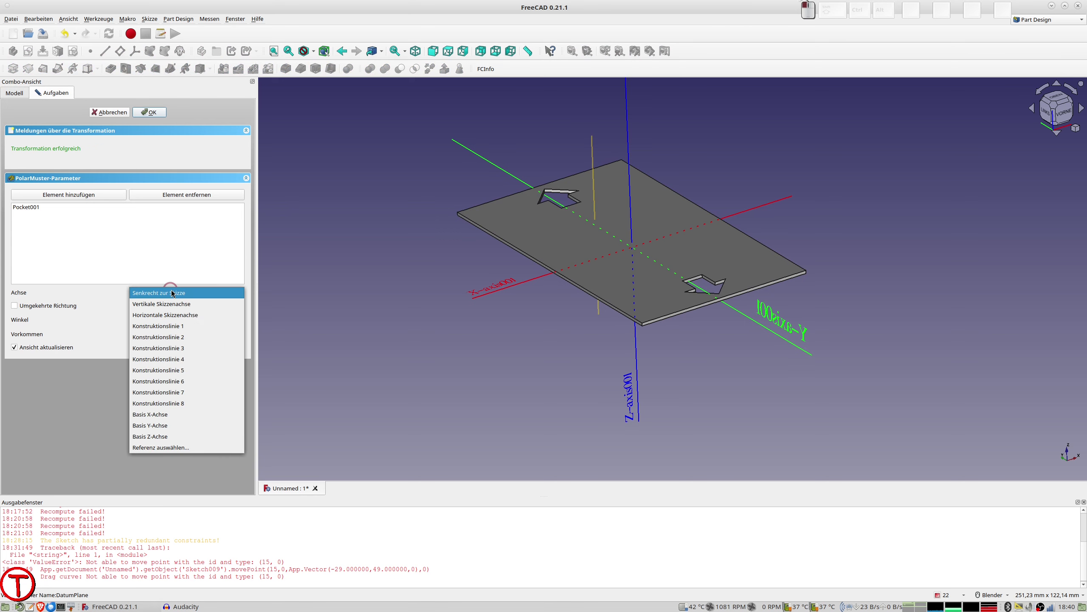
left_click(170, 452)
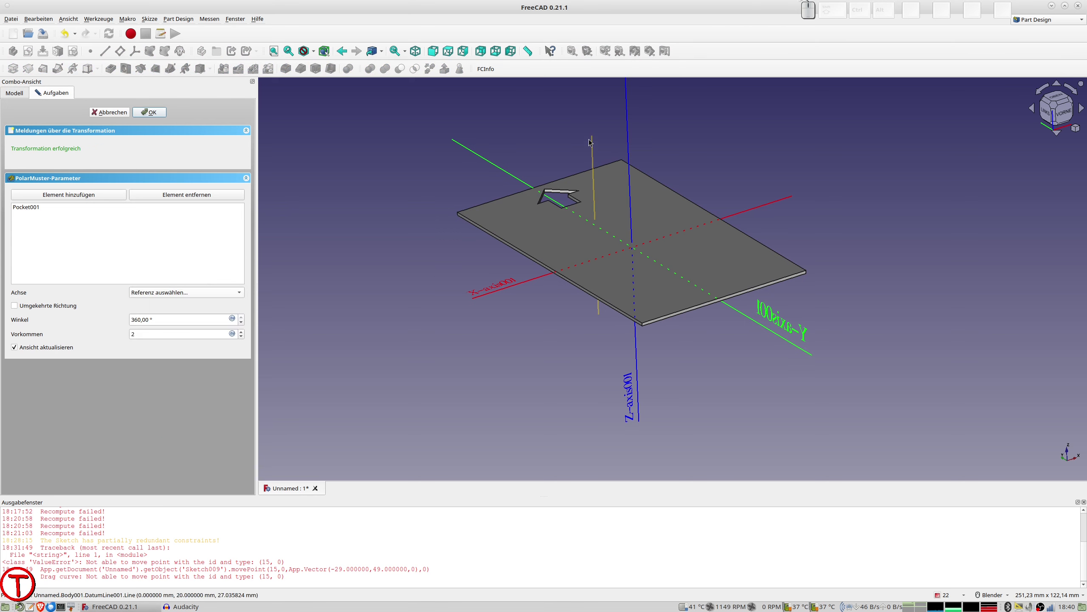
left_click(593, 159)
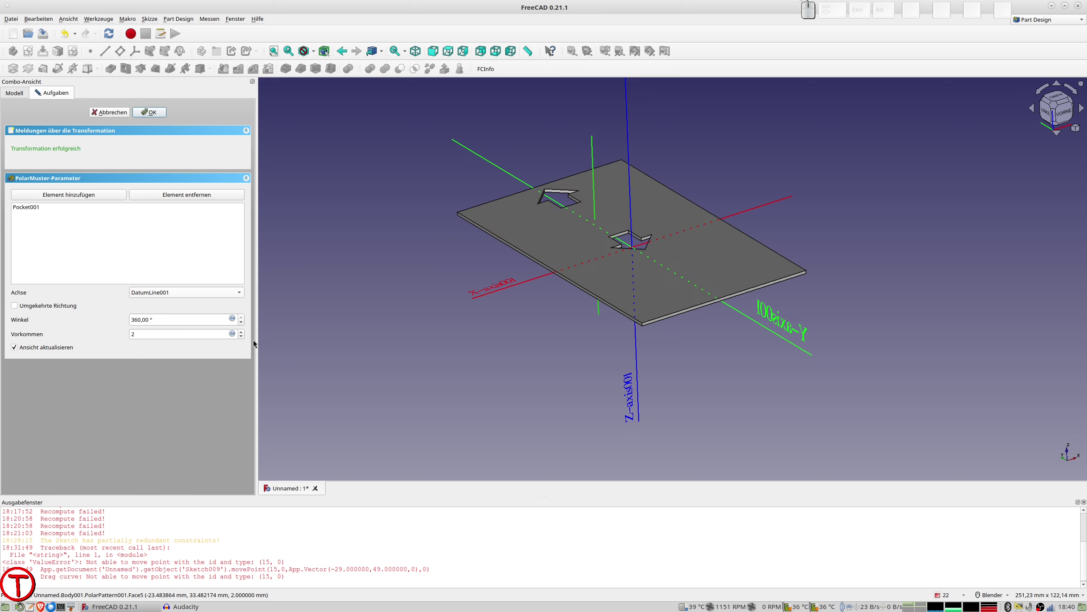
left_click(241, 332)
left_click(241, 332)
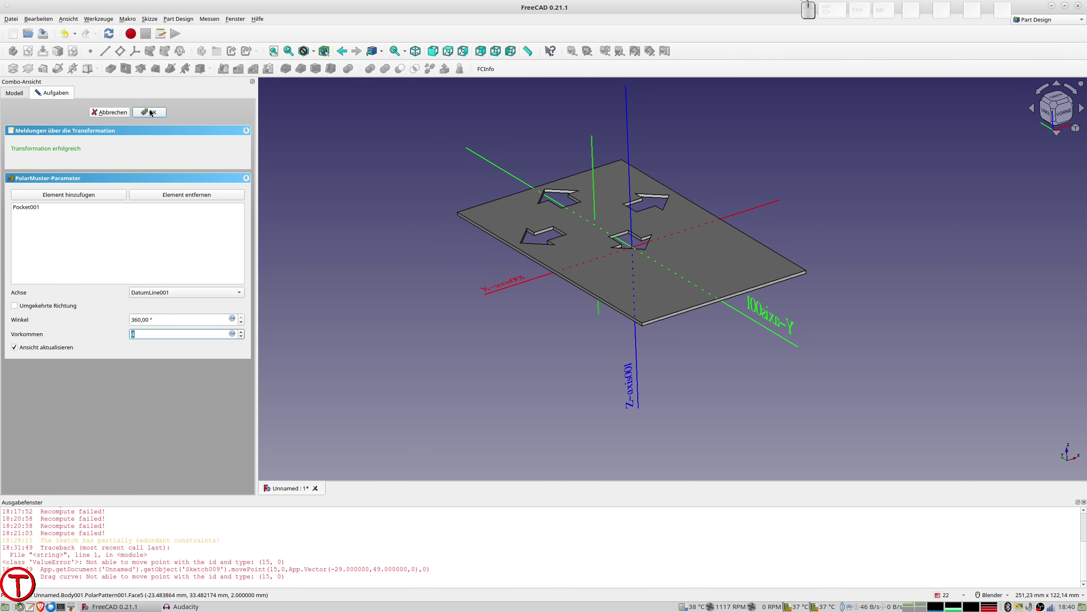
left_click(150, 113)
middle_click_drag(719, 253, 767, 268)
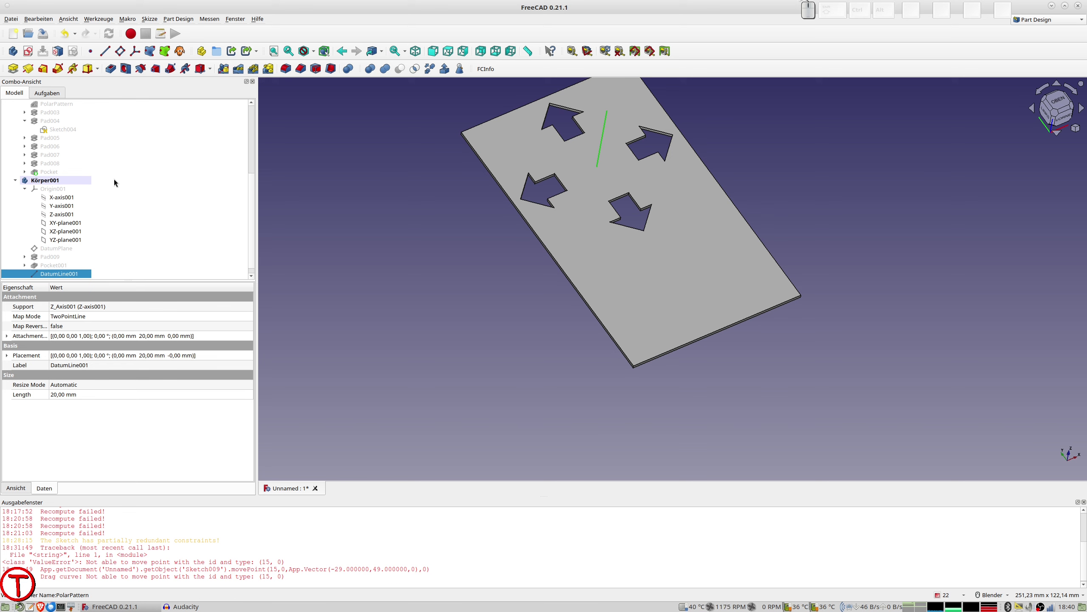
- Select the Pocket of the first body, Körper, to bring the button-panel plate back
scroll(77, 146, "up", 5)
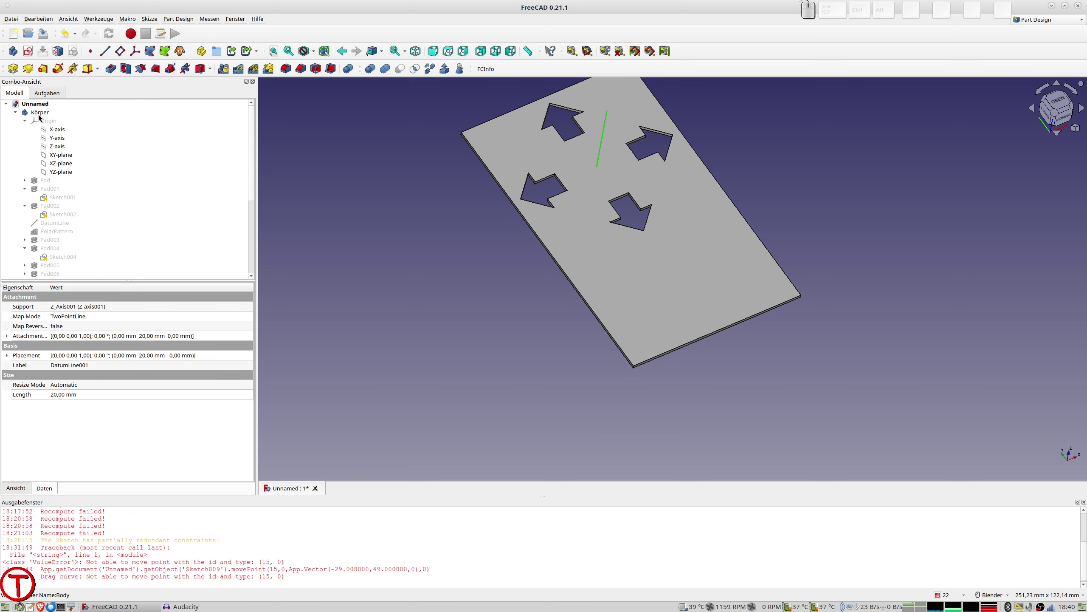
left_click(38, 114)
scroll(85, 215, "down", 2)
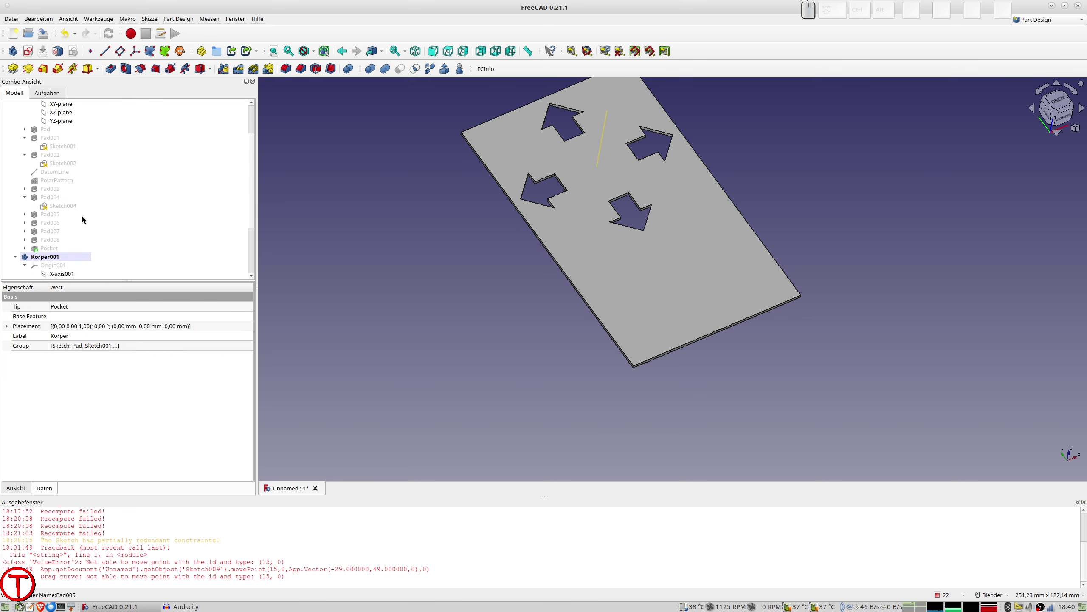
left_click(46, 250)
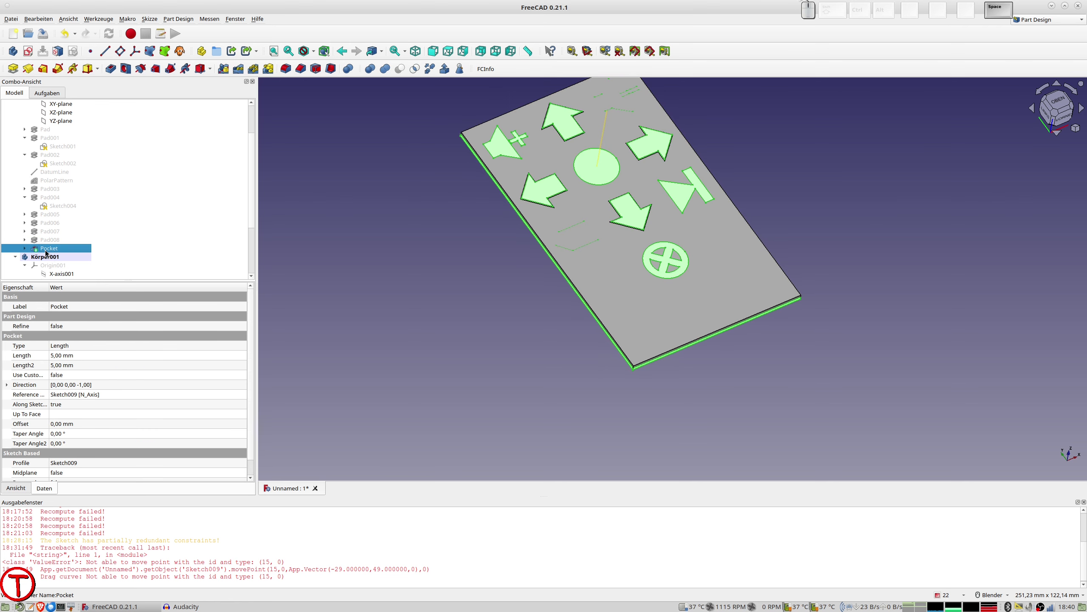
- Orbit and zoom to inspect the thin arrow plate stacked over the button panel
middle_click_drag(625, 248, 629, 205)
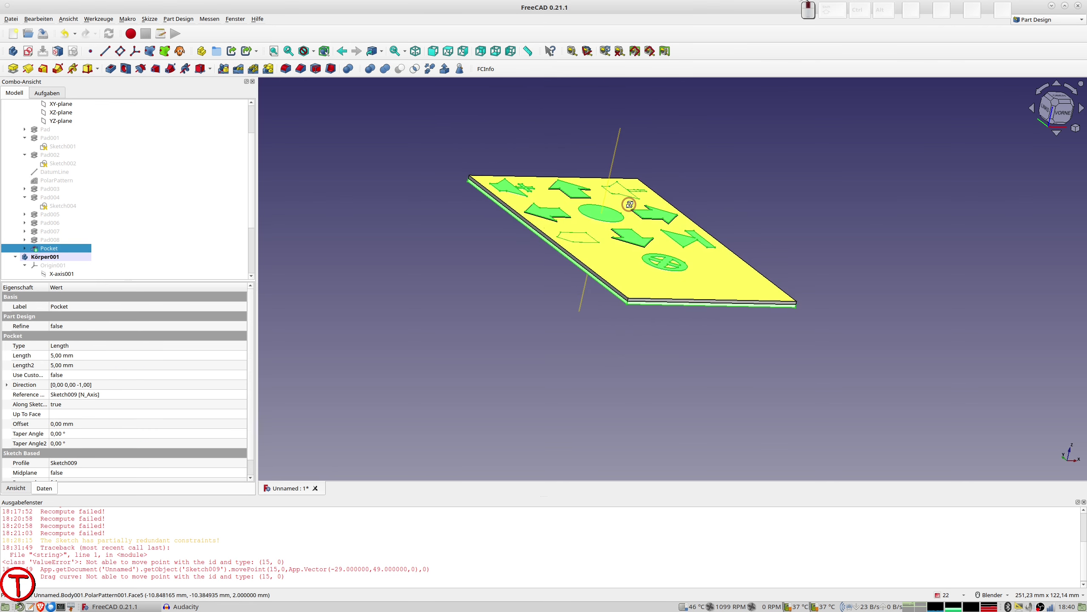
scroll(608, 218, "up", 1)
scroll(586, 231, "up", 2)
scroll(561, 219, "up", 2)
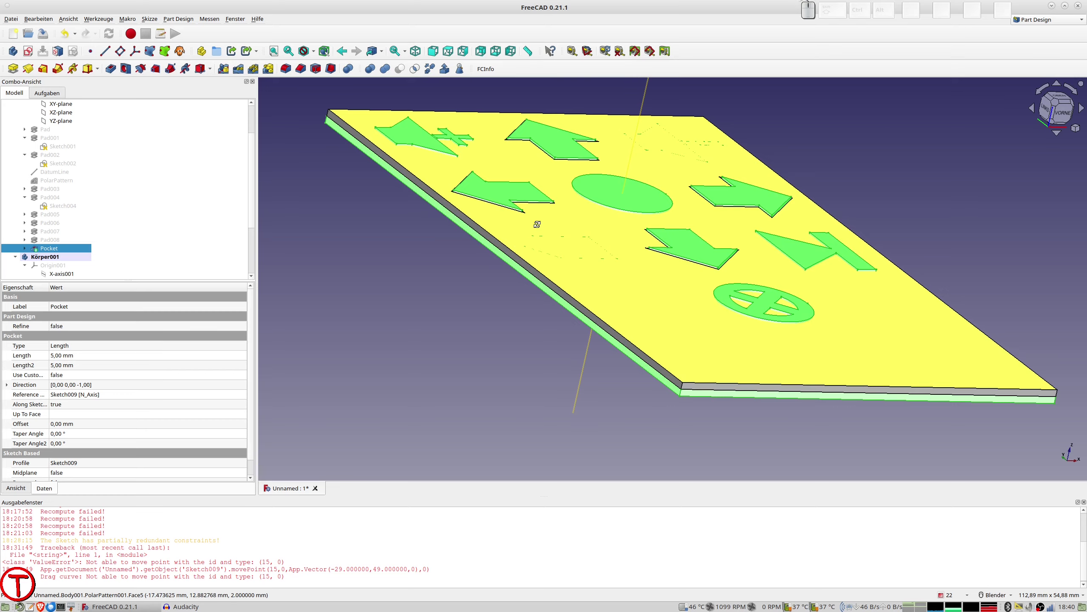
scroll(527, 234, "up", 2)
scroll(513, 206, "up", 3)
scroll(510, 182, "up", 2)
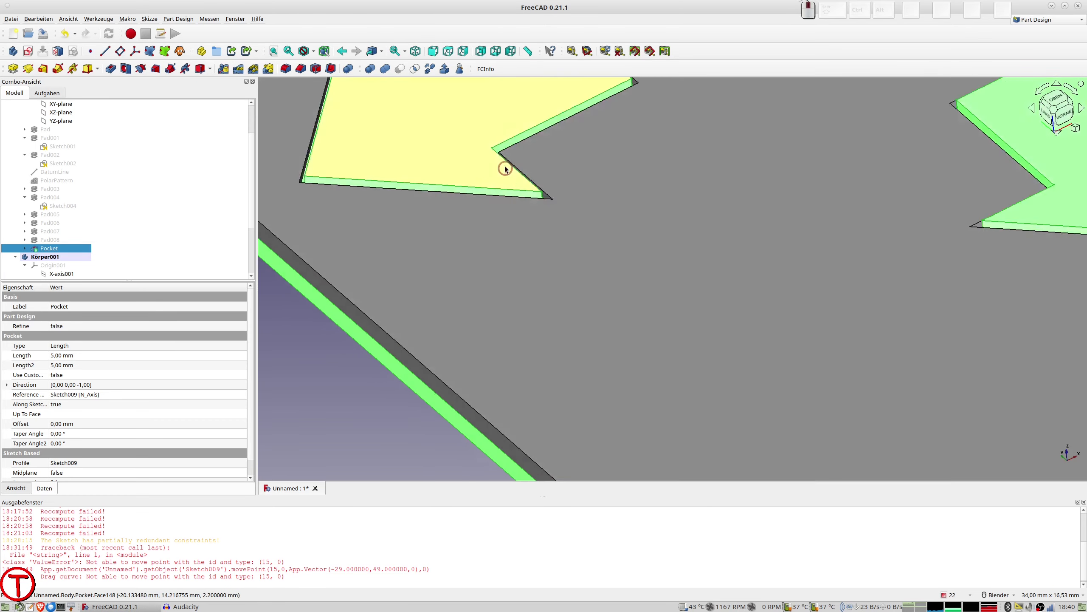
scroll(557, 170, "down", 4)
scroll(612, 170, "down", 3)
scroll(651, 176, "down", 1)
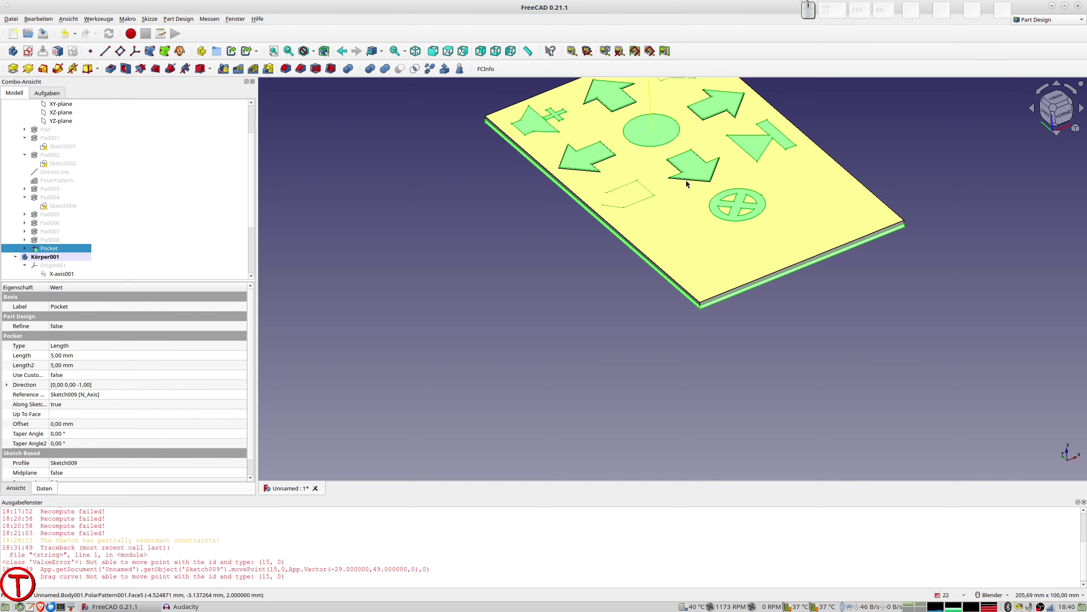
mouse_move(540, 317)
middle_mouse_down()
mouse_move(536, 325)
mouse_move(570, 301)
middle_mouse_up()
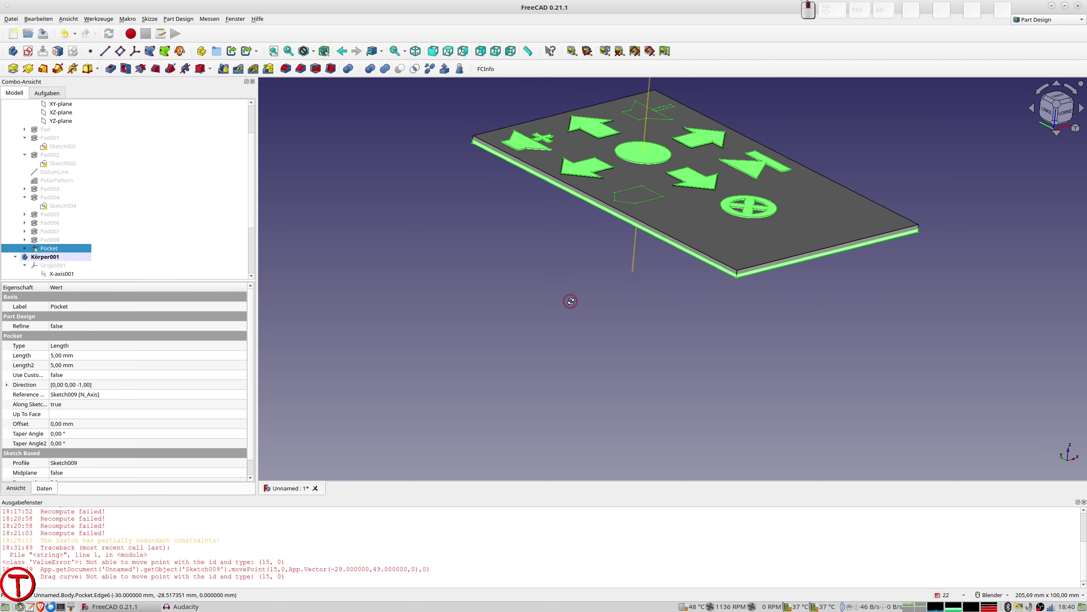